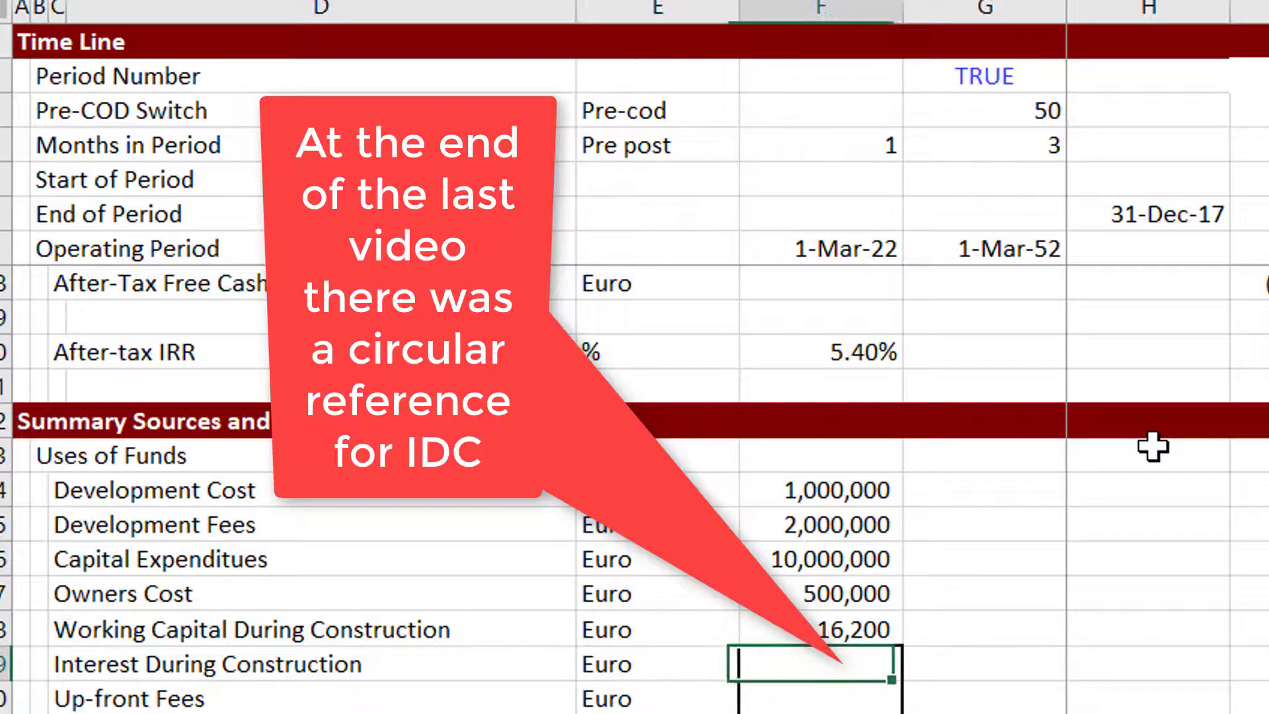
Review the uses of funds, funding cash flow, debt balance and fee sections of the model sheet.
key("Return")
key("Up")
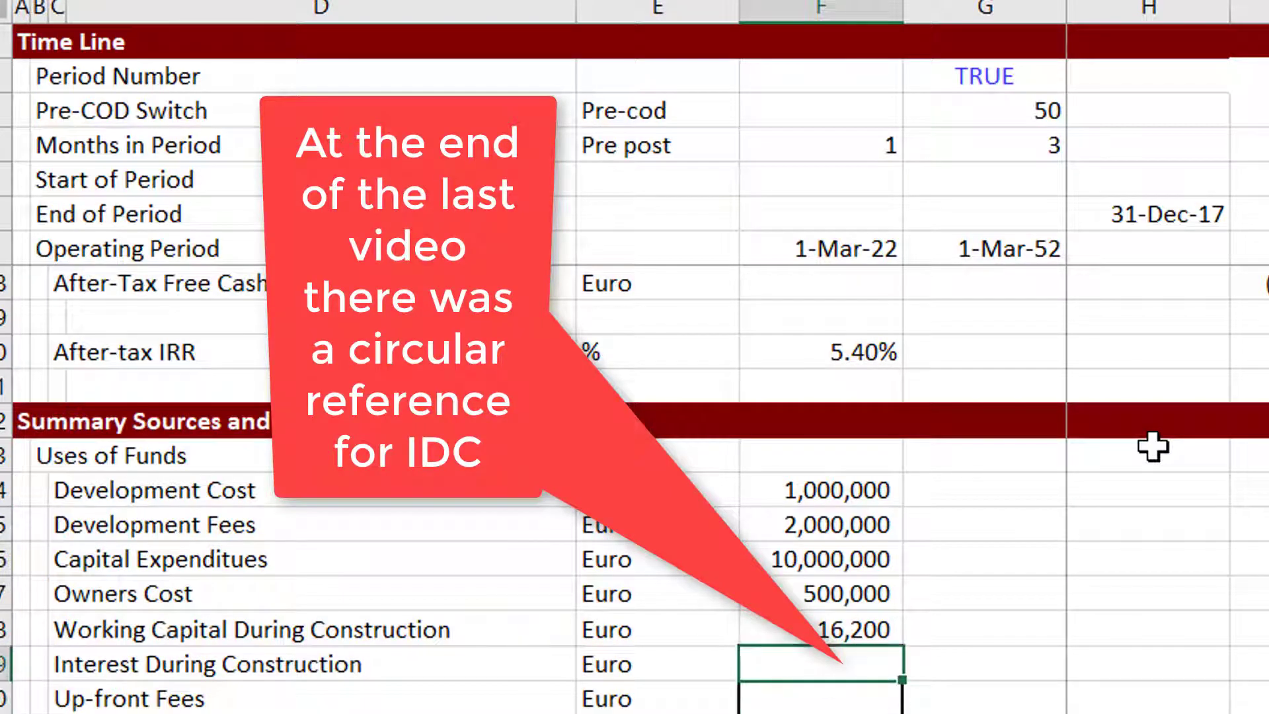
key("Return")
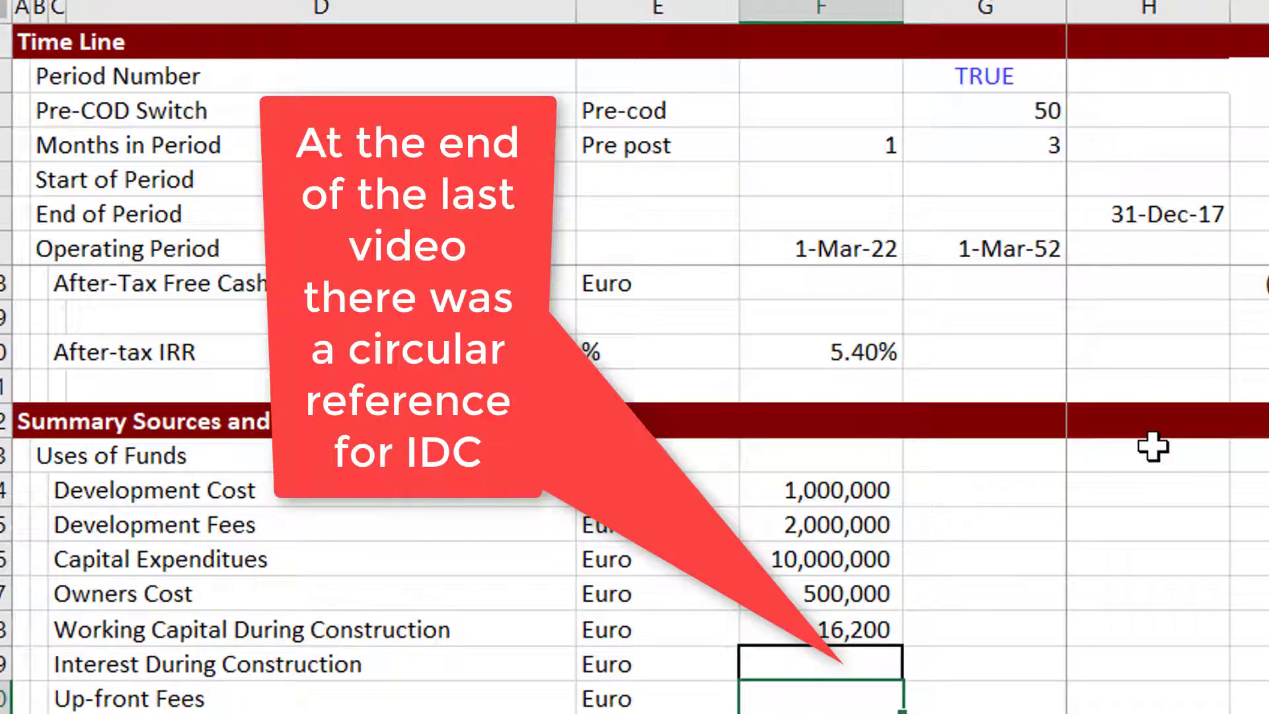
key("Return")
scroll(1153, 447, "down", 20)
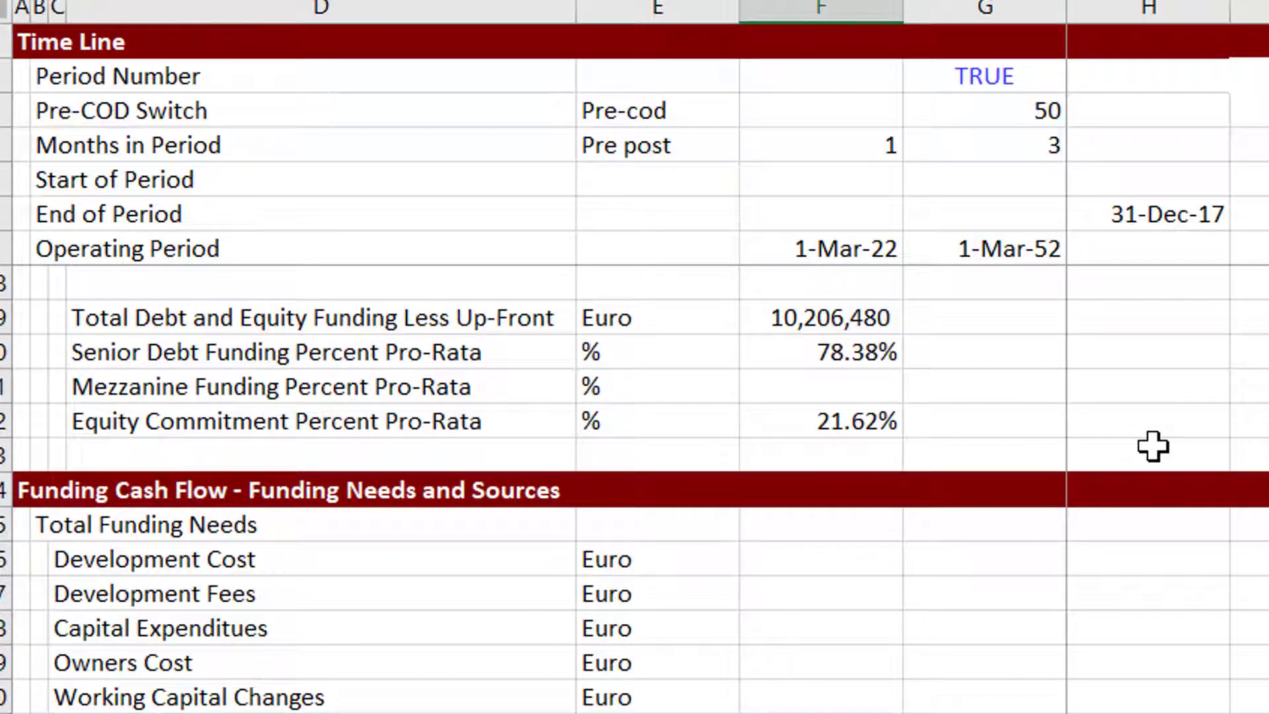
key("Right")
key("Right")
key("Right")
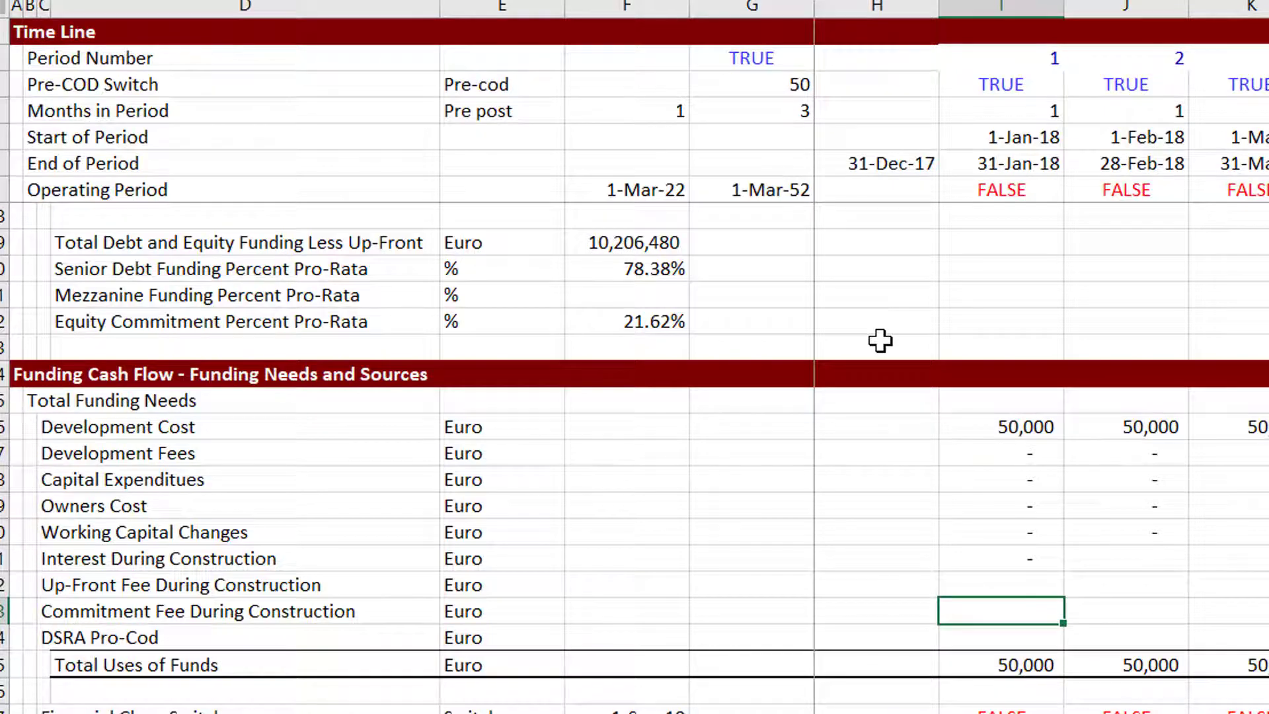
key("Page_Down")
key("Page_Down")
key("Page_Down")
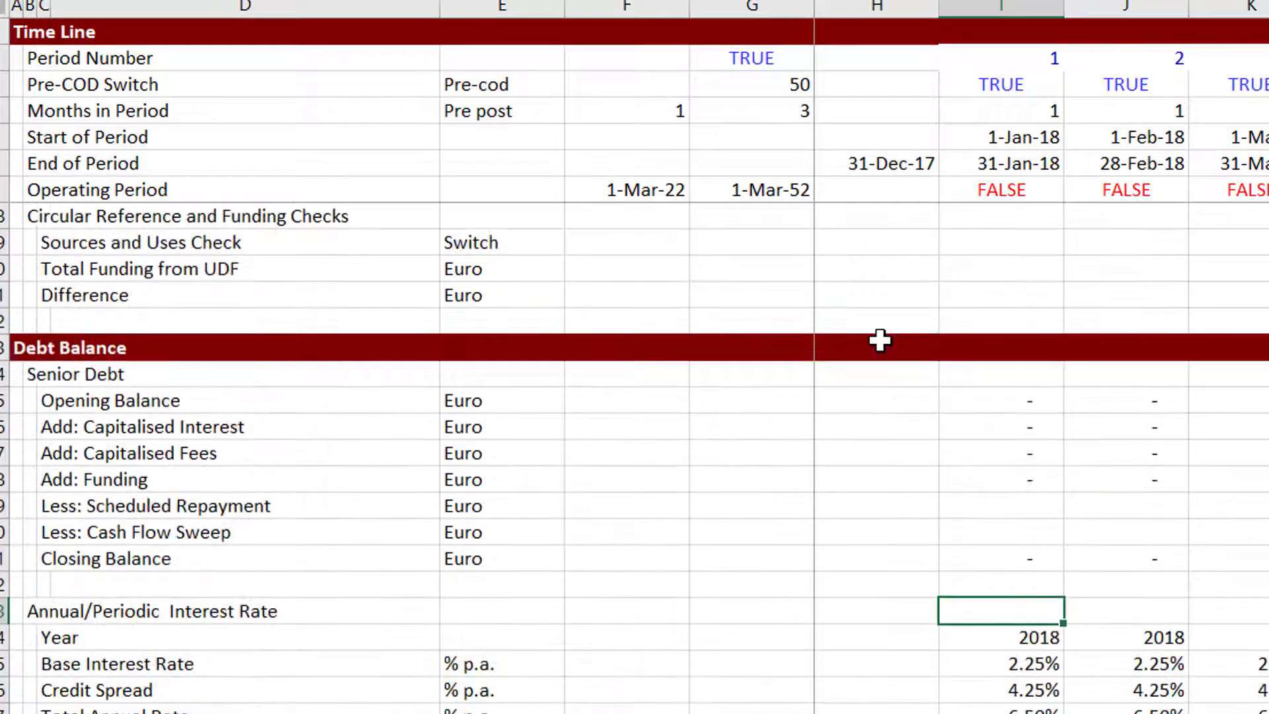
key("Page_Down")
key("Down")
key("Down")
key("Down")
key("Down")
key("Down")
key("Down")
key("Down")
key("Down")
key("Down")
key("Down")
key("Down")
key("Down")
key("Down")
key("Down")
key("Down")
key("Down")
key("Down")
key("Down")
key("Down")
key("Down")
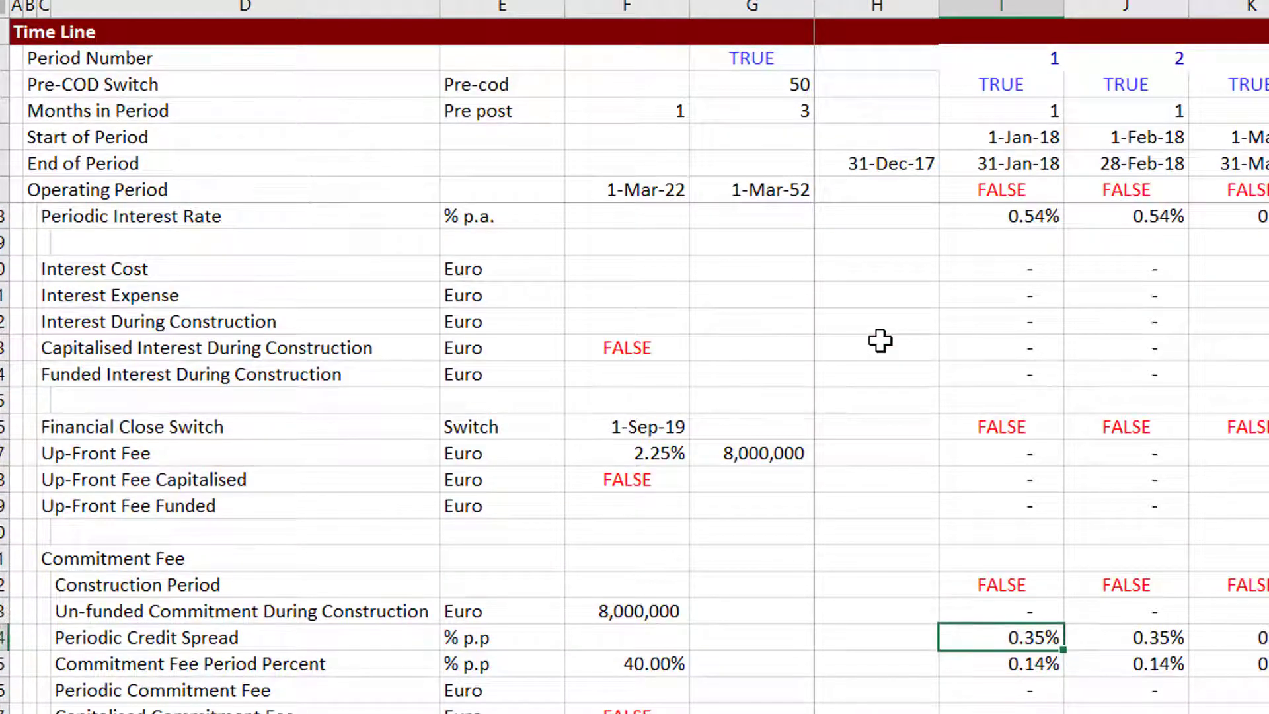
key("Down")
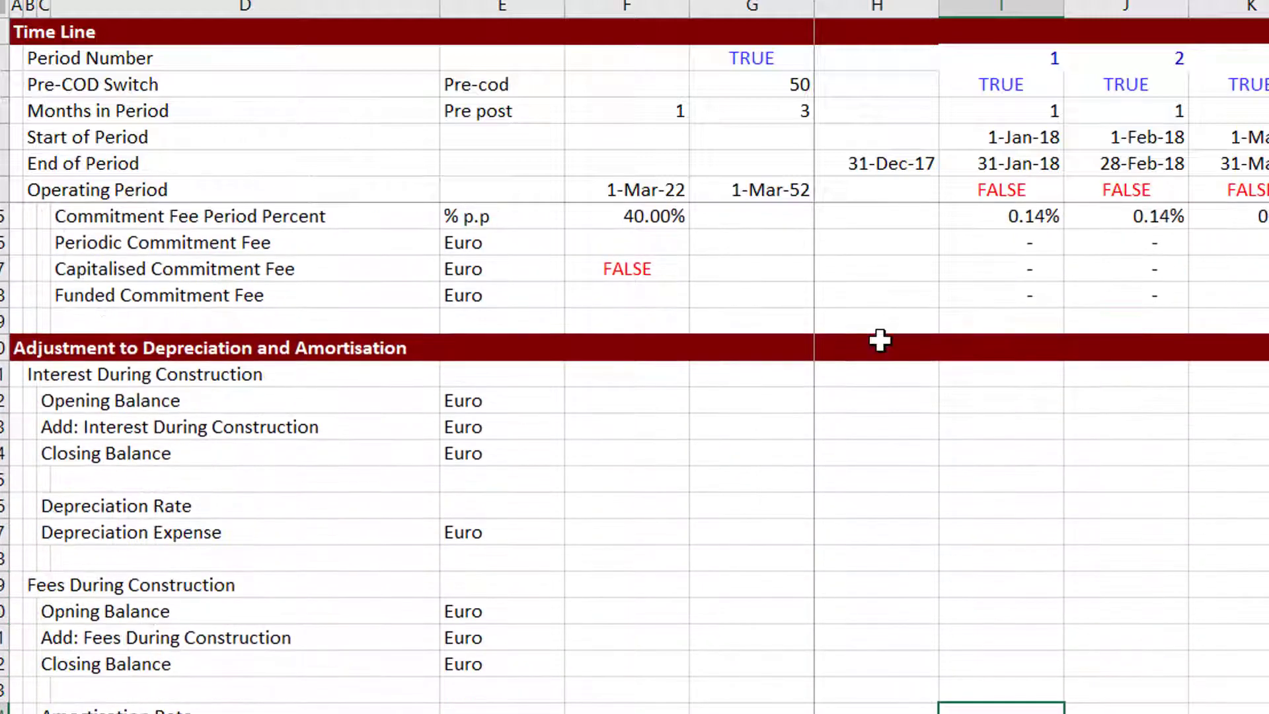
key("Page_Up")
key("Page_Up")
key("Page_Up")
key("Page_Up")
key("Page_Up")
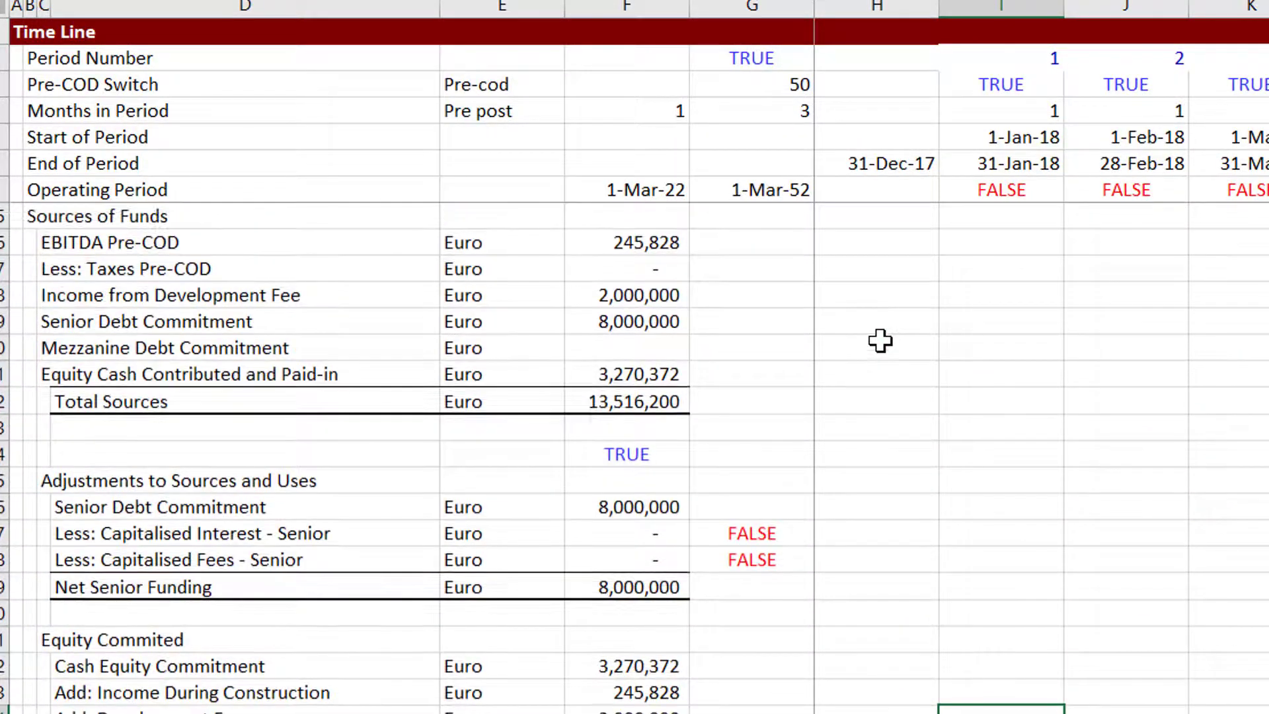
Examine the Sources of Funds, Adjustments to Sources and Uses and Equity Committed calculations in column F.
key("Left")
key("Left")
key("Left")
key("Up")
key("Up")
key("Up")
key("Up")
key("Up")
key("Up")
key("Up")
key("Up")
key("Up")
key("Up")
key("Up")
key("Up")
key("Up")
key("Up")
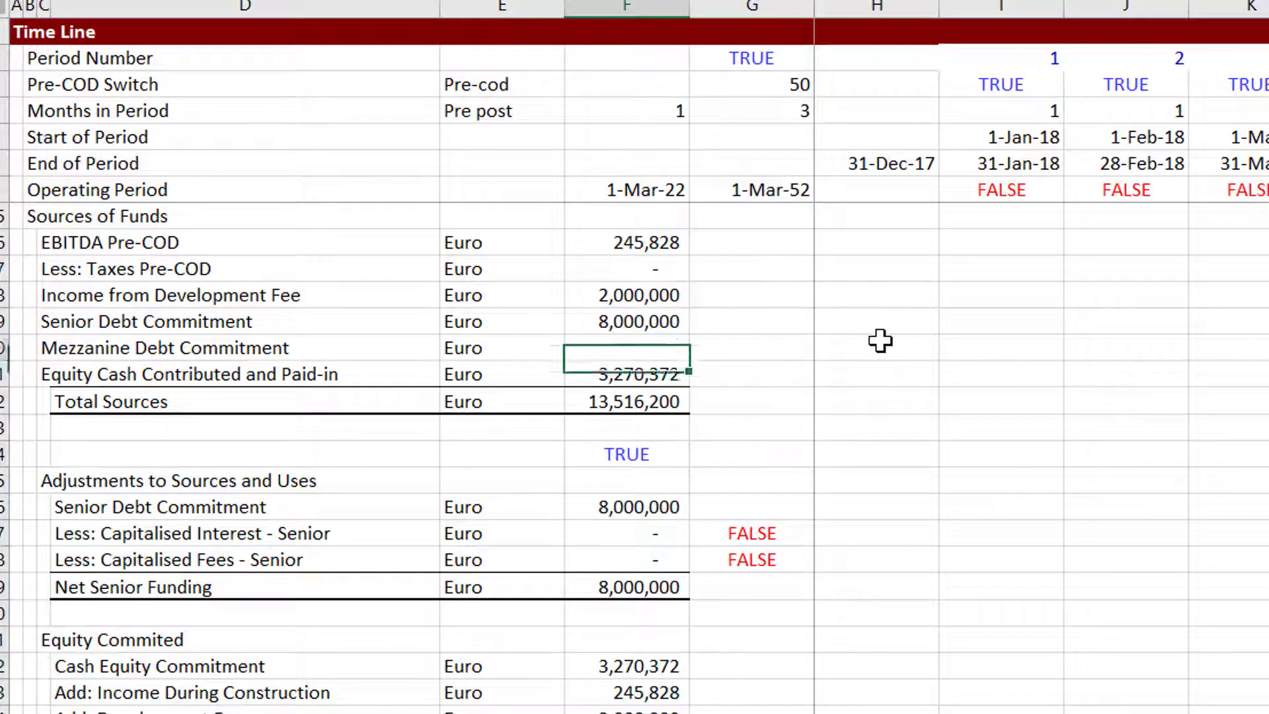
key("Up")
key("Up")
key("Up")
key("Down")
key("Down")
key("Down")
key("Down")
key("Down")
key("Down")
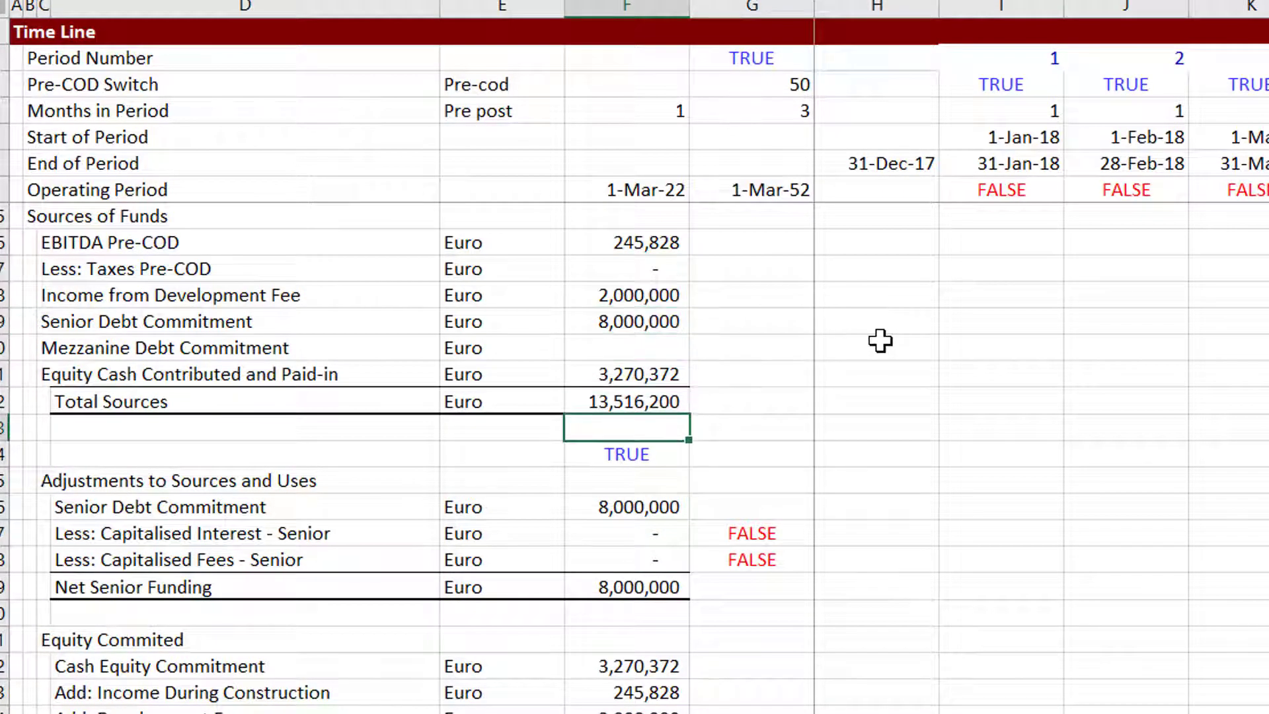
key("Down")
key("Down")
key("Down")
key("Down")
key("Up")
key("Up")
key("Down")
key("Down")
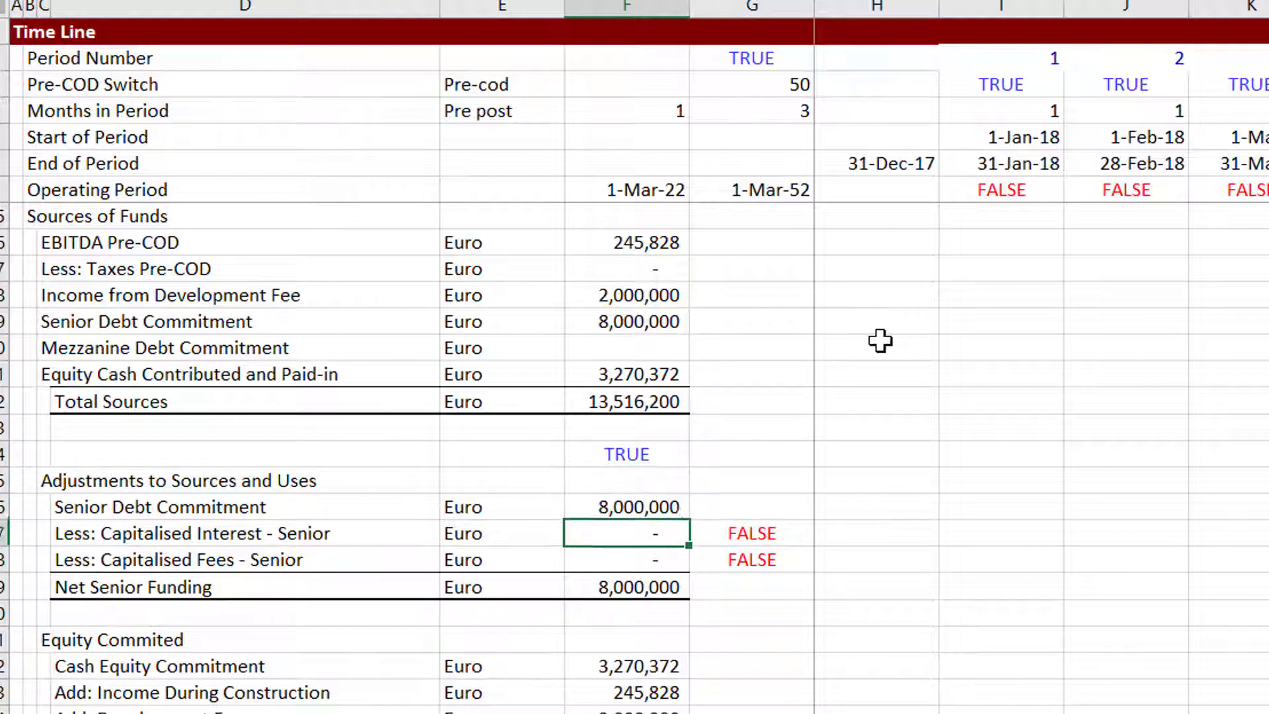
key("Down")
key("Down")
key("Down")
key("Down")
key("Down")
key("Down")
key("Down")
key("Down")
key("Down")
key("Down")
key("Down")
key("Down")
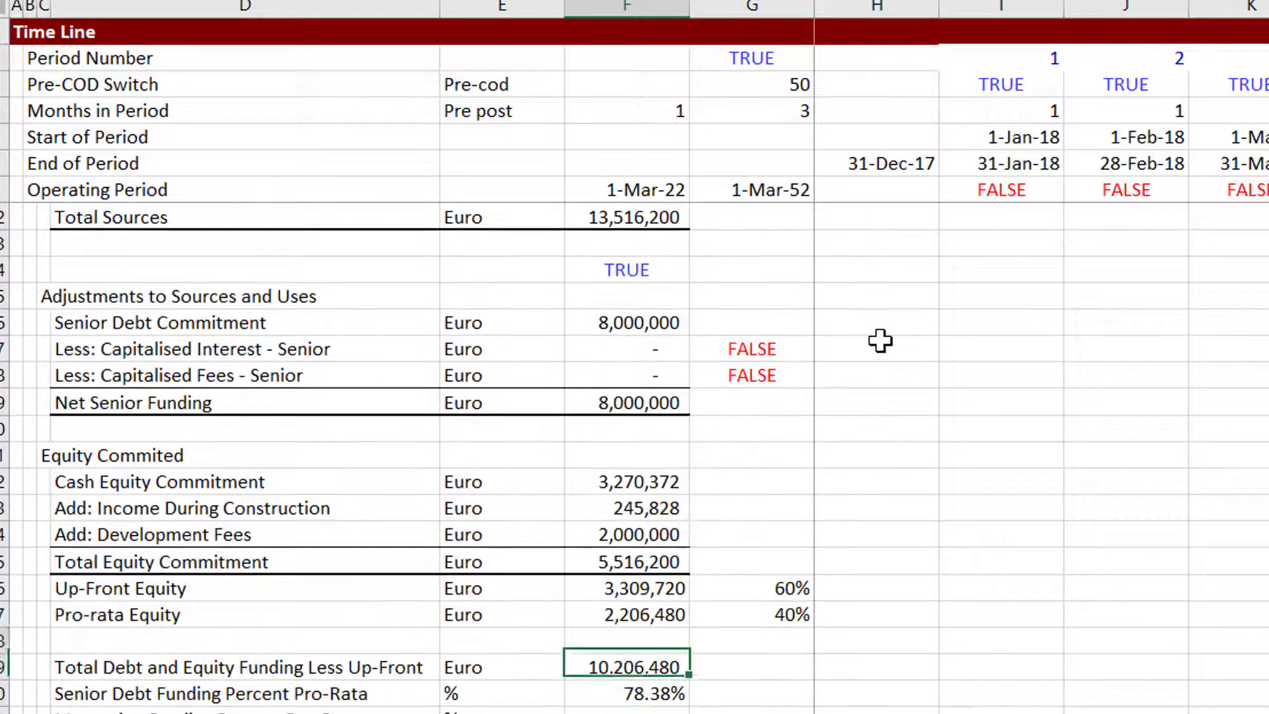
key("Up")
key("Up")
key("Up")
key("Up")
key("Up")
key("Up")
key("Up")
key("Up")
key("Up")
key("Up")
key("Up")
key("Up")
key("Up")
key("Up")
key("Up")
key("Up")
key("Up")
key("Up")
key("Up")
key("Up")
key("Up")
key("Up")
key("Up")
key("Up")
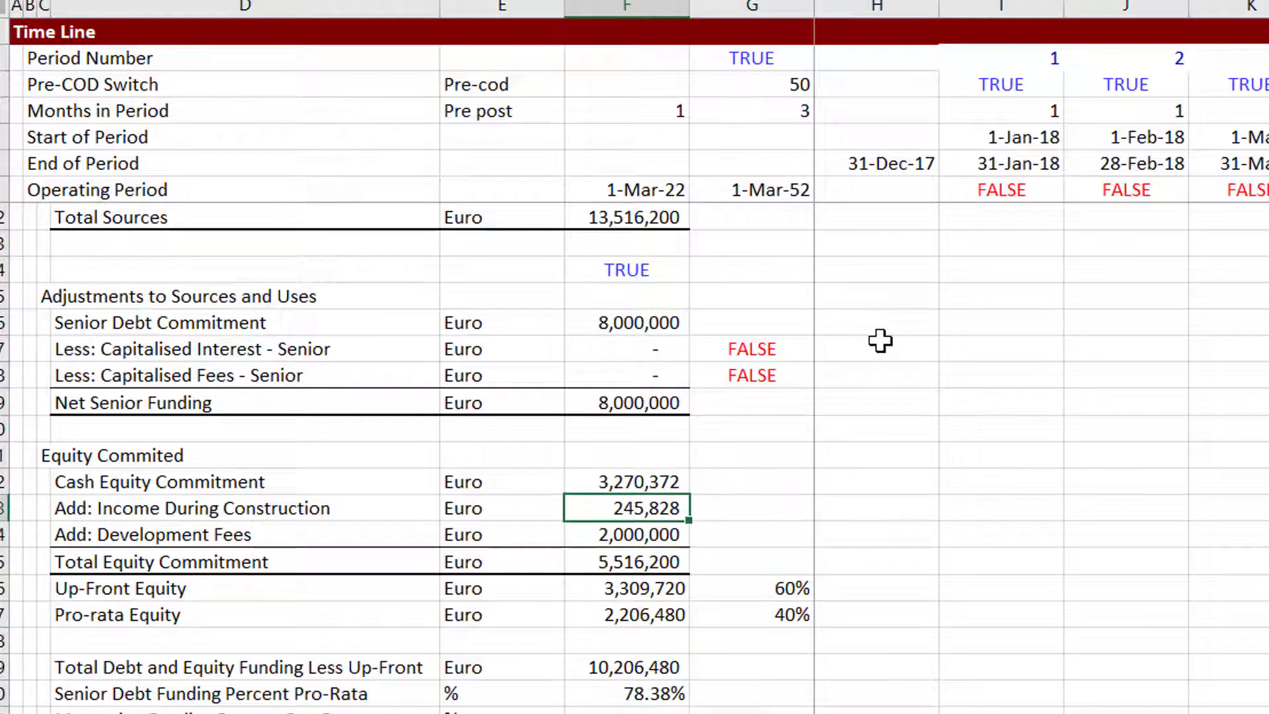
key("Down")
key("Down")
key("Down")
key("Down")
key("Down")
key("Down")
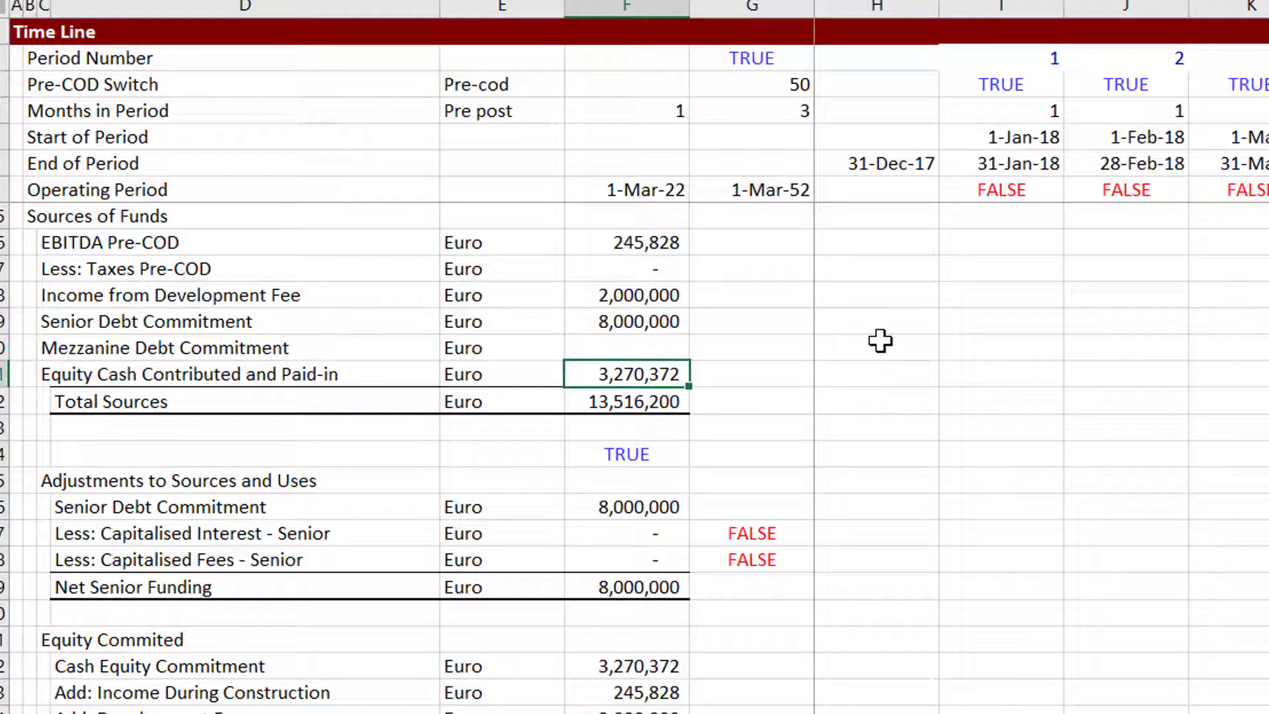
Switch to the File Explorer window for the Resolving Circular Refereces for Funding, Scultping and DSRA folder.
left_click(1182, 504)
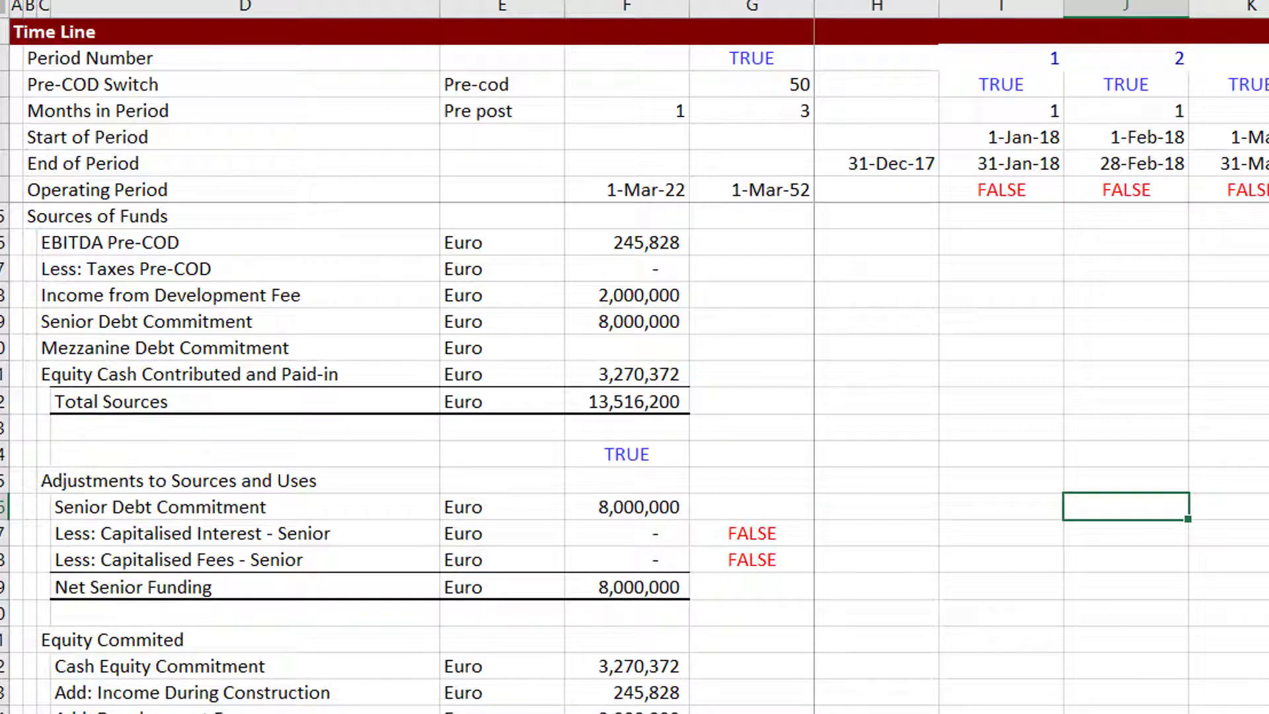
mouse_move(634, 713)
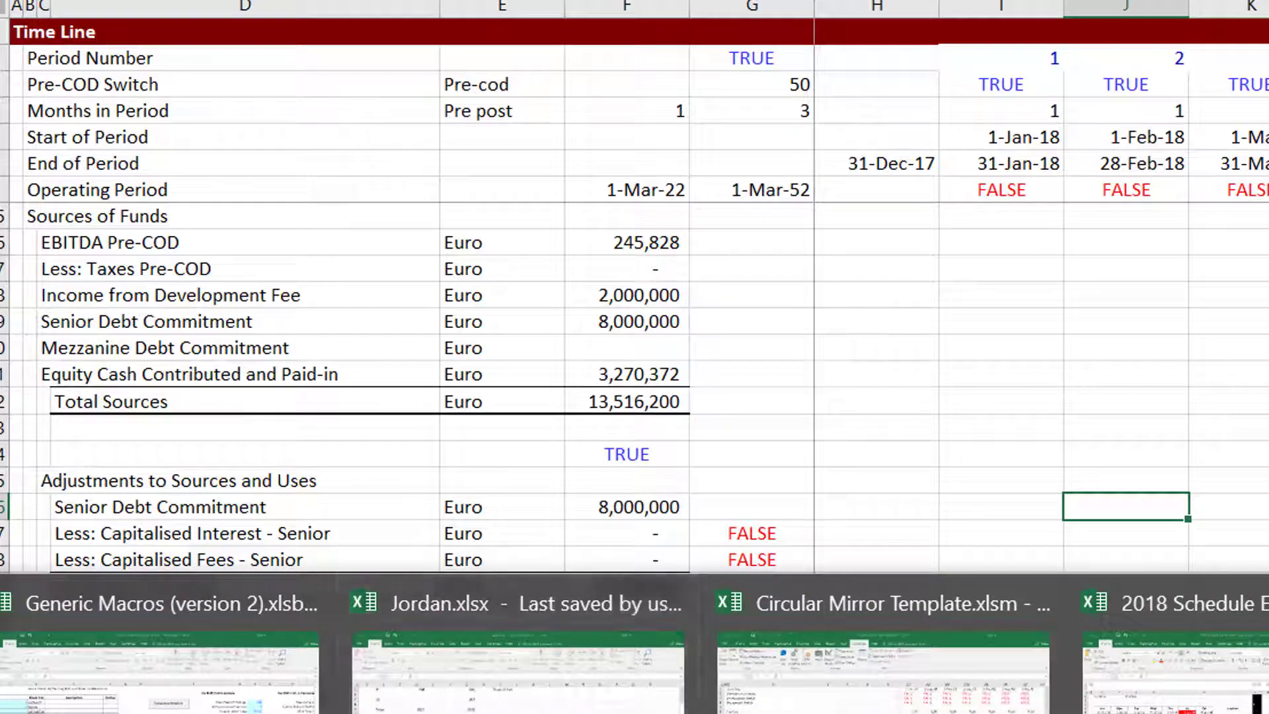
mouse_move(529, 713)
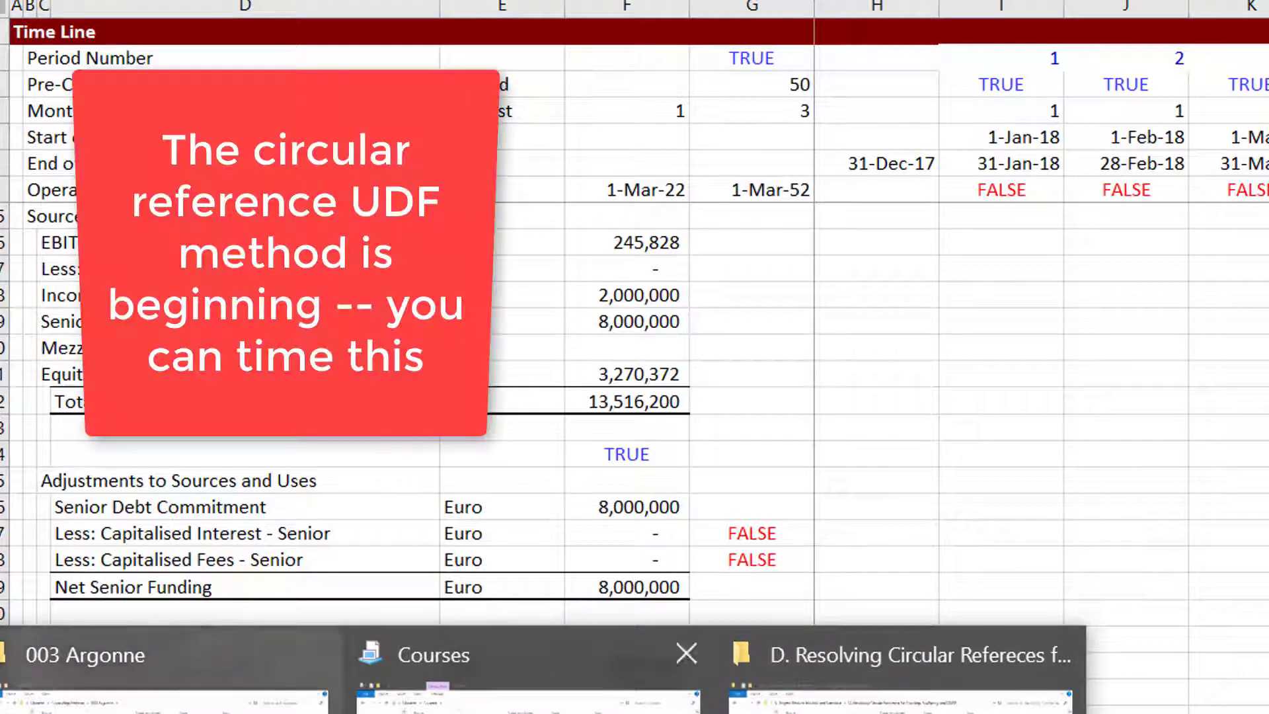
left_click(901, 661)
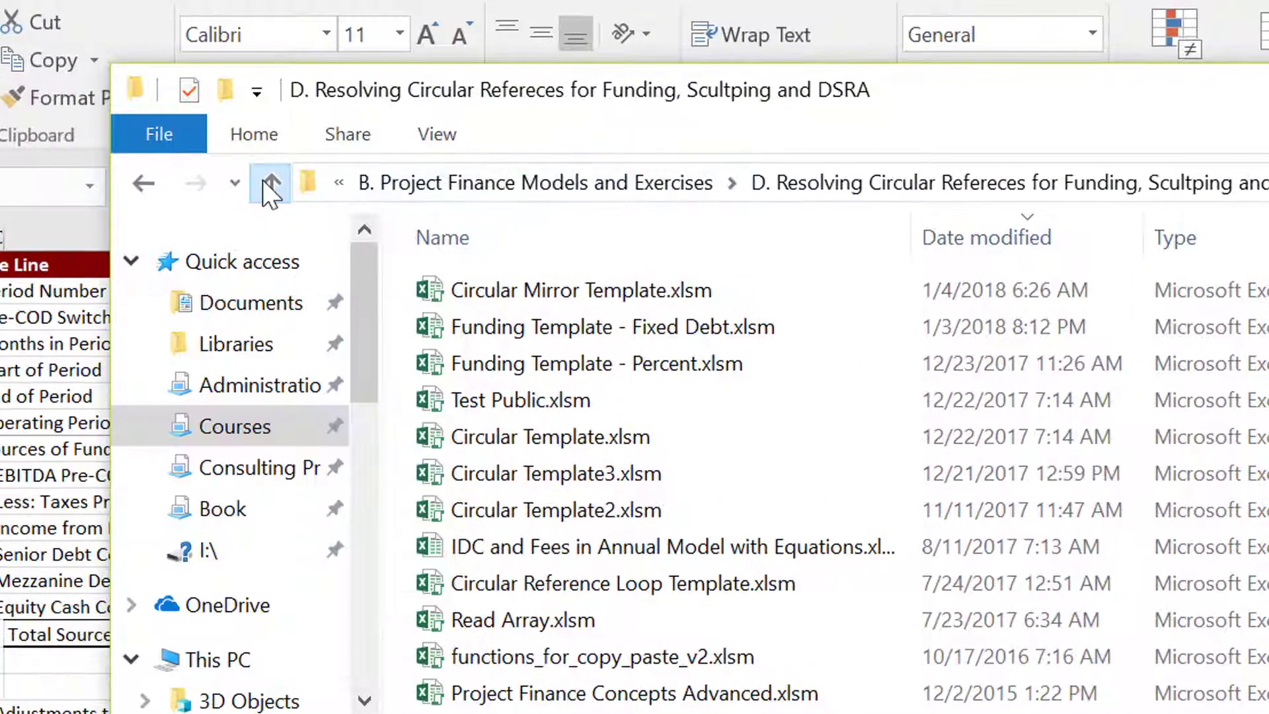
Browse up to the Courses library and back down into the D. Resolving Circular Refereces folder.
left_click(266, 186)
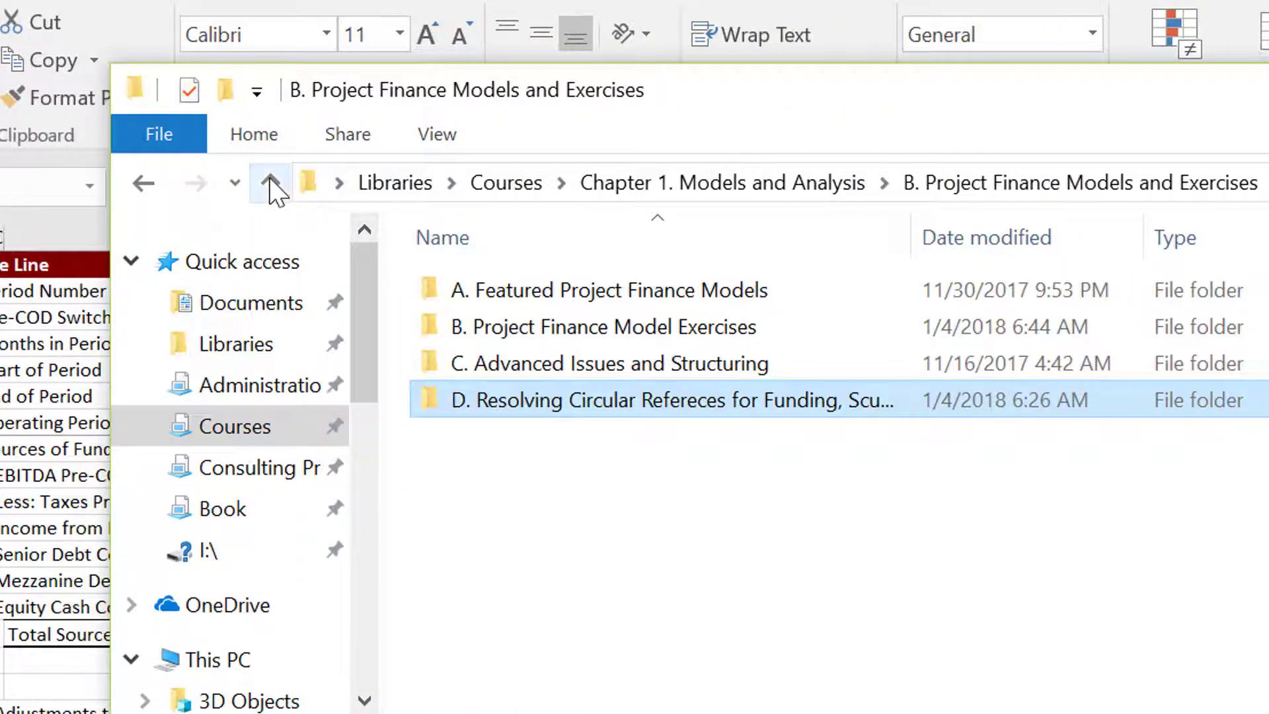
left_click(270, 183)
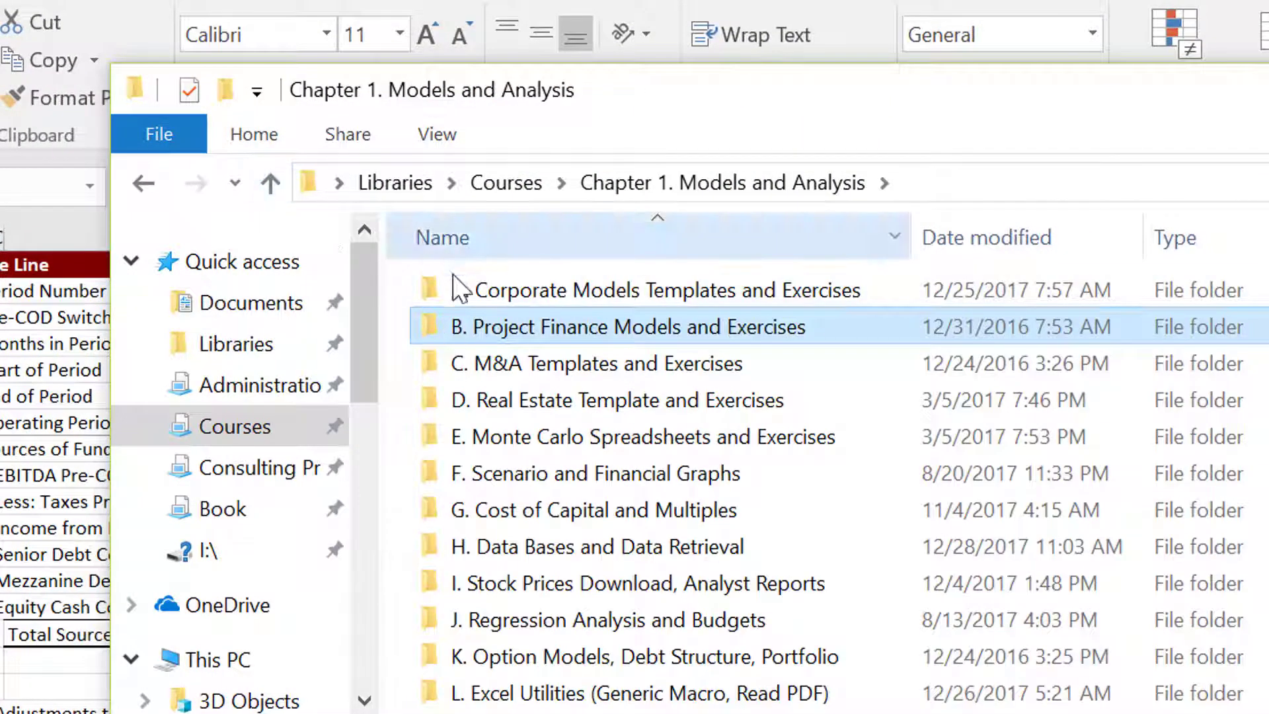
left_click(270, 185)
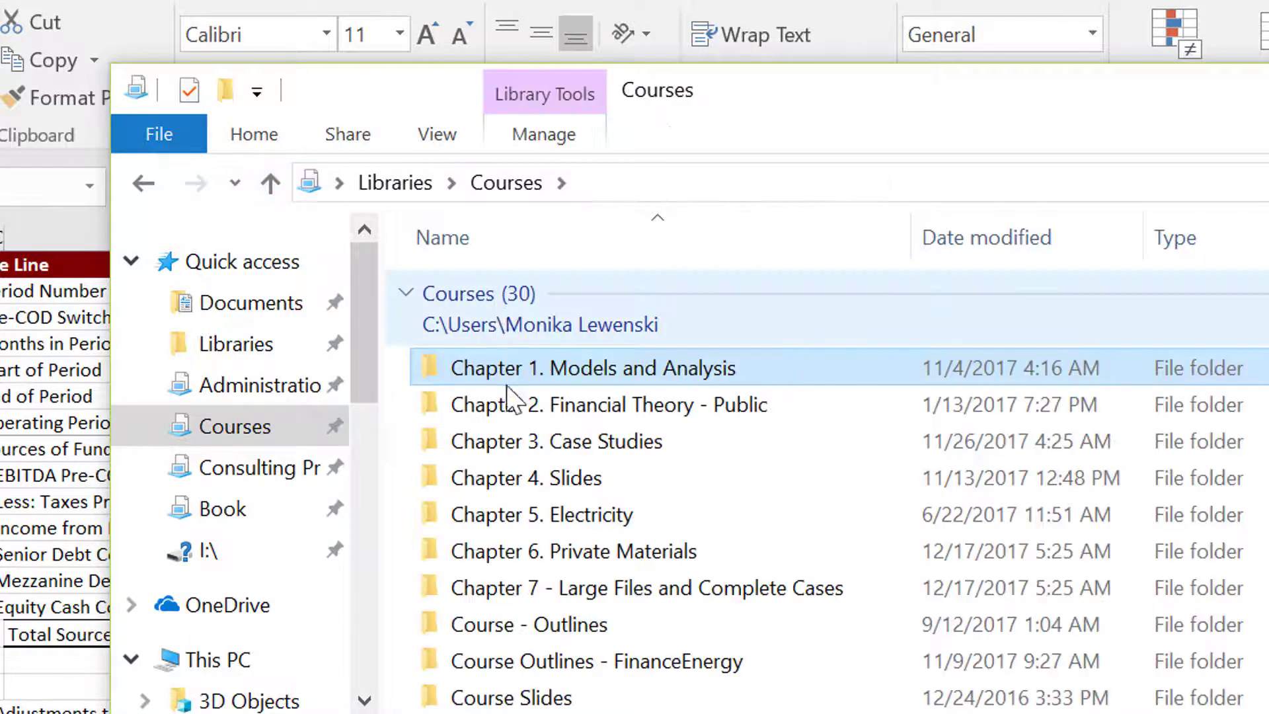
double_click(520, 370)
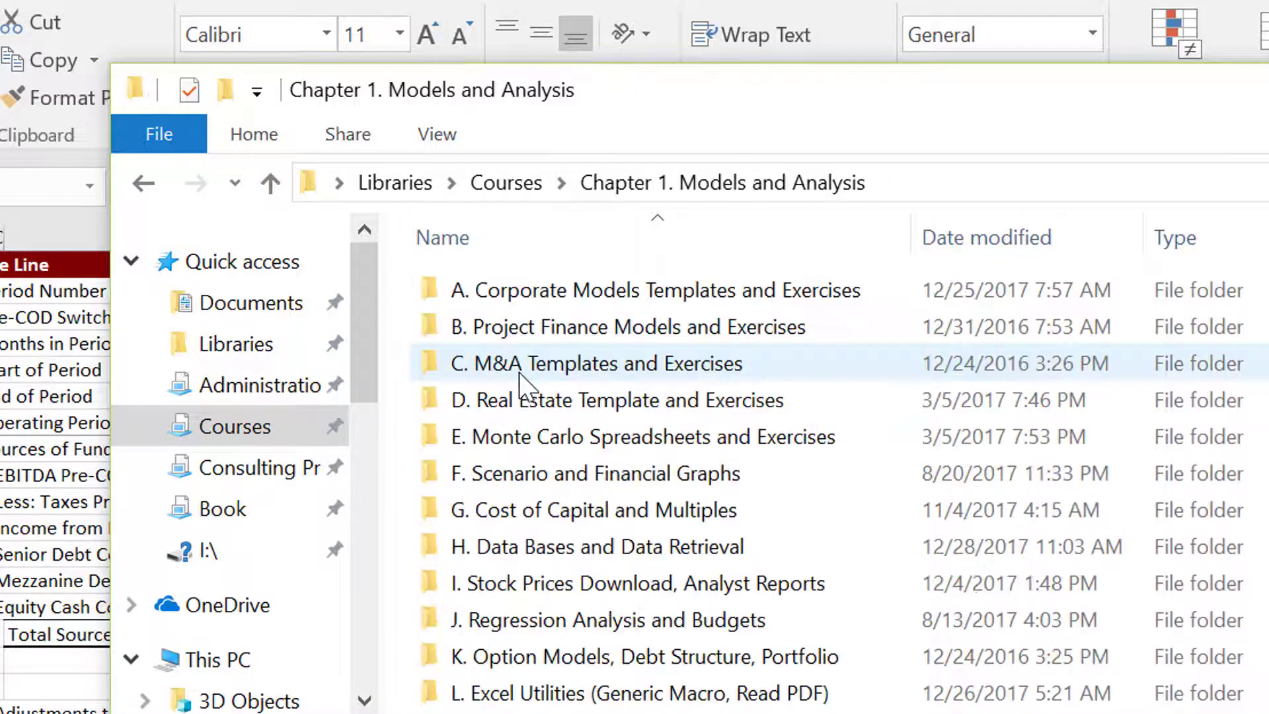
double_click(557, 339)
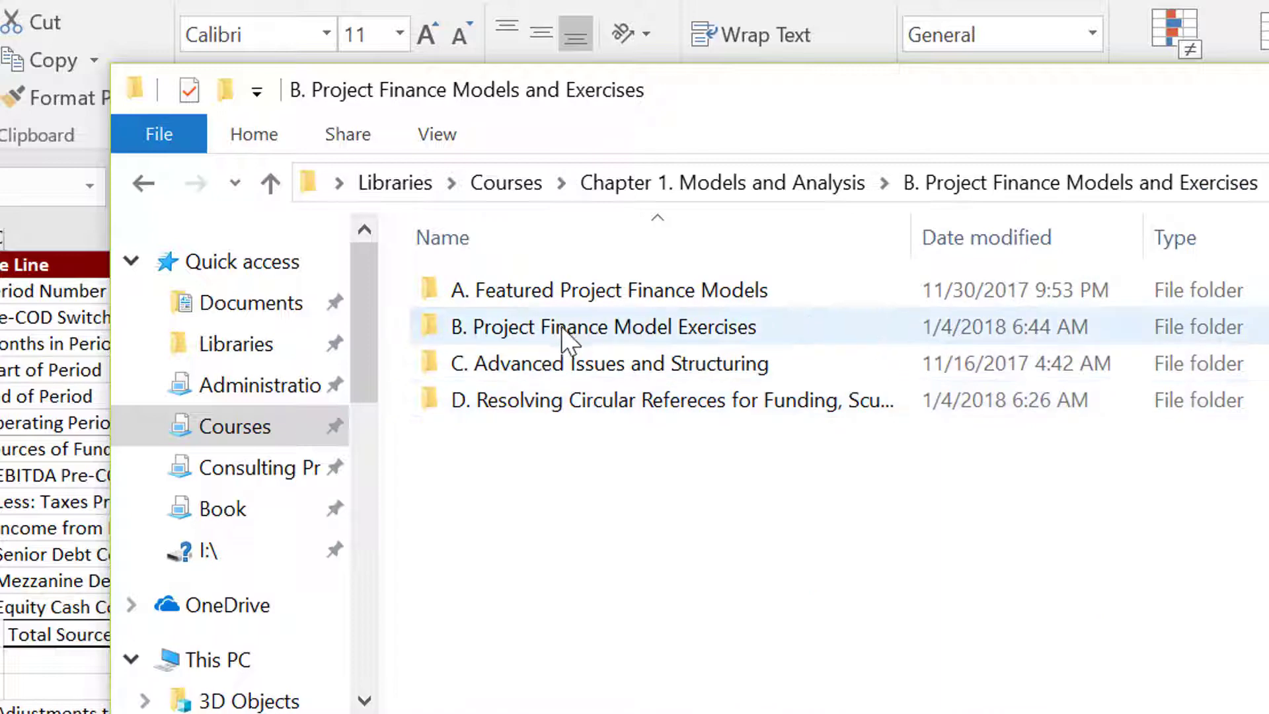
left_click(565, 401)
double_click(565, 401)
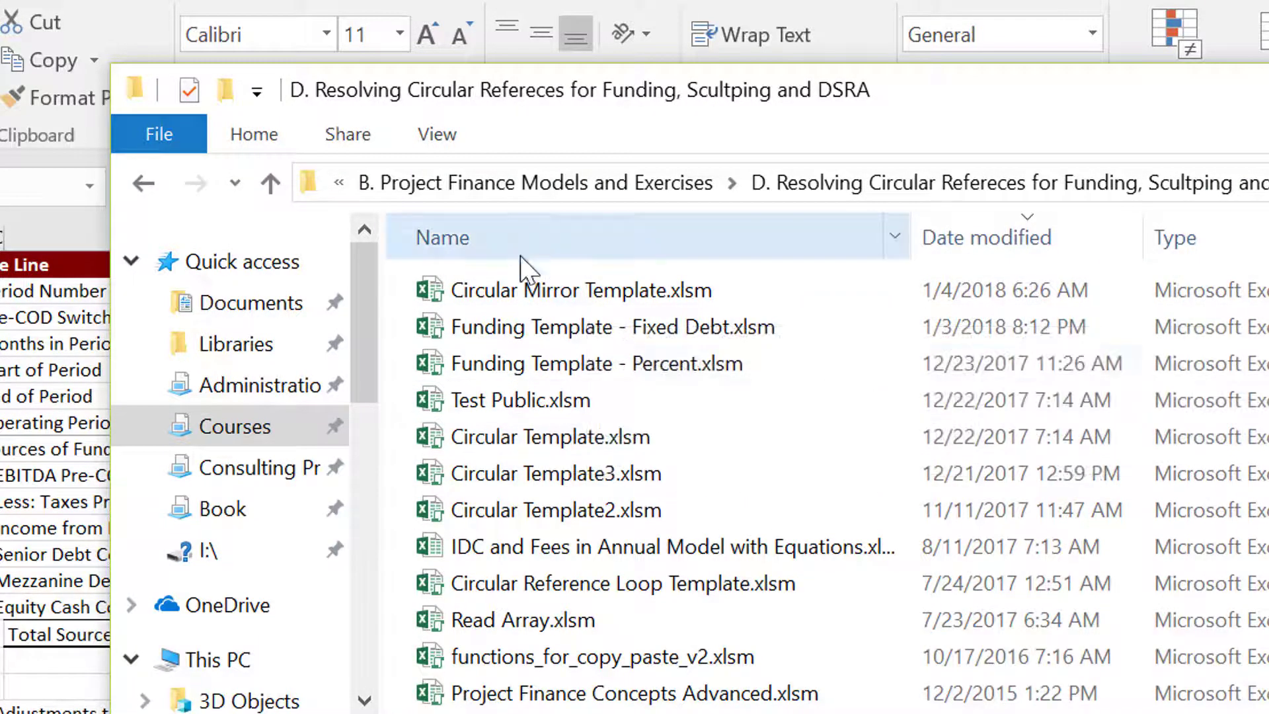
Return to the workbook and select the rows from the Function Output heading through Senior 2's Balloon Percent on the Copy Template sheet.
key("alt+Tab")
key("Left")
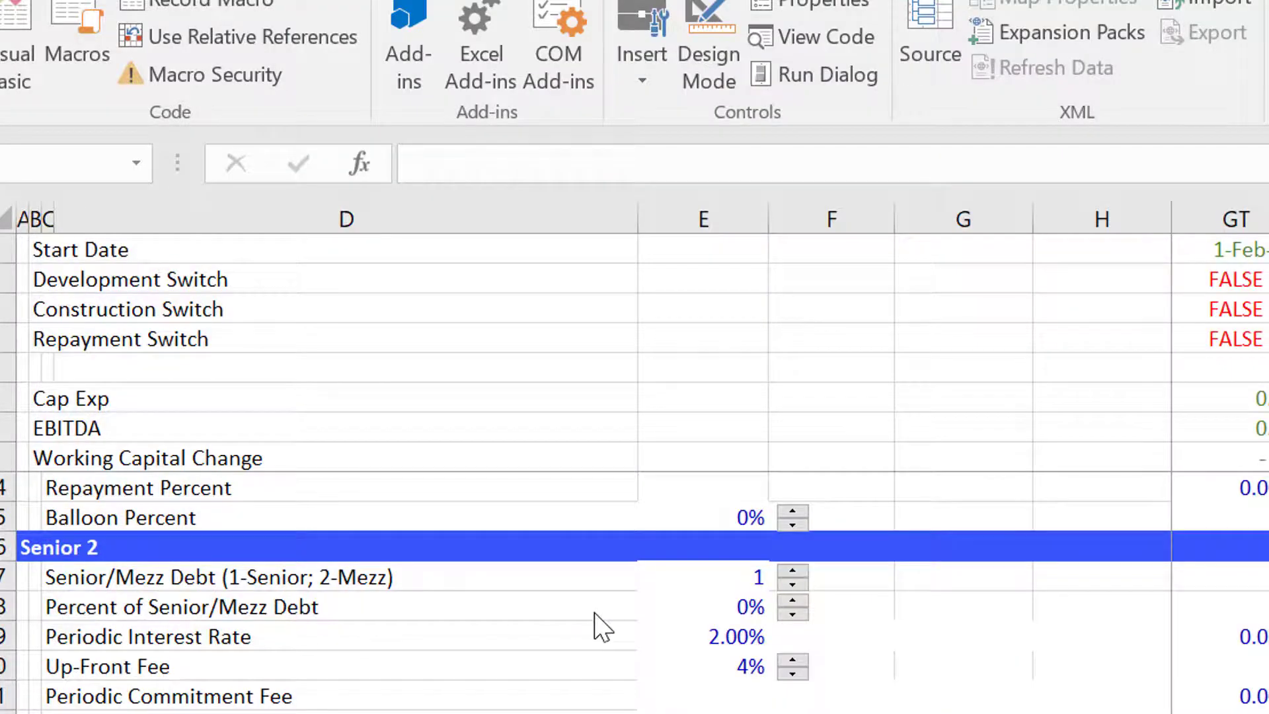
key("Page_Up")
key("Page_Up")
key("Page_Up")
key("Page_Up")
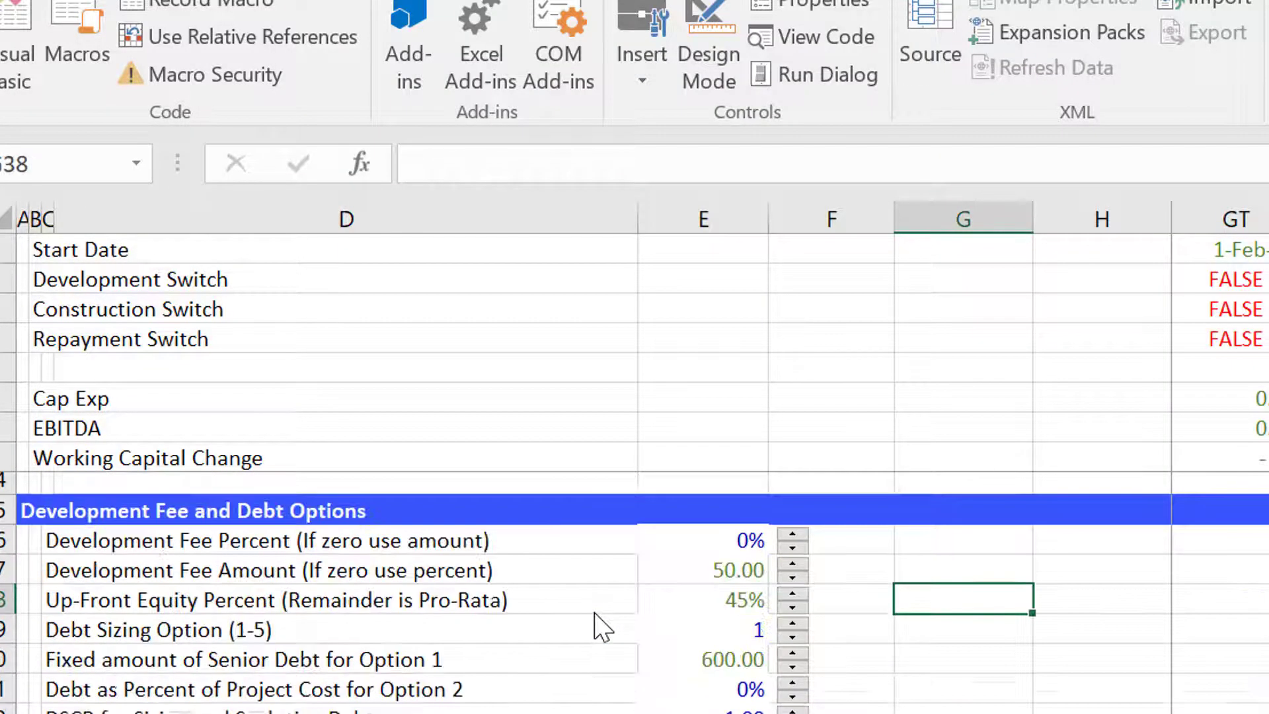
key("Down")
key("Left")
key("Up")
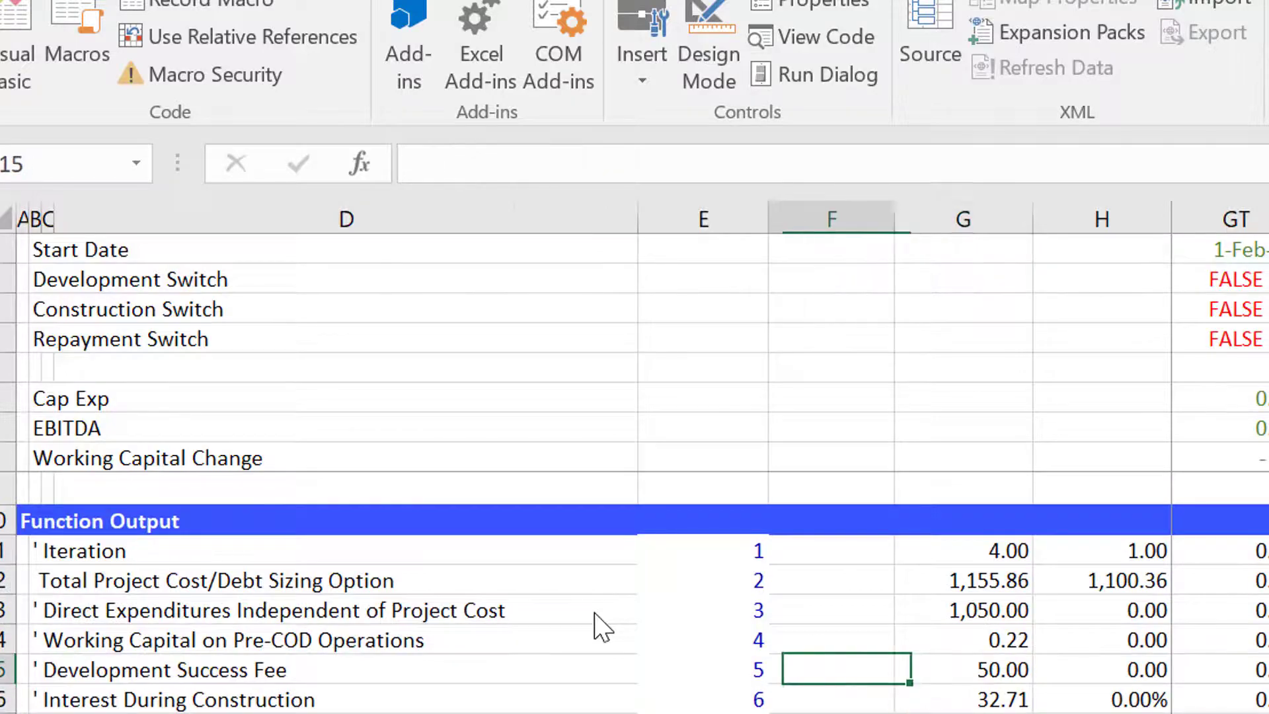
key("Left")
key("Up")
key("Left")
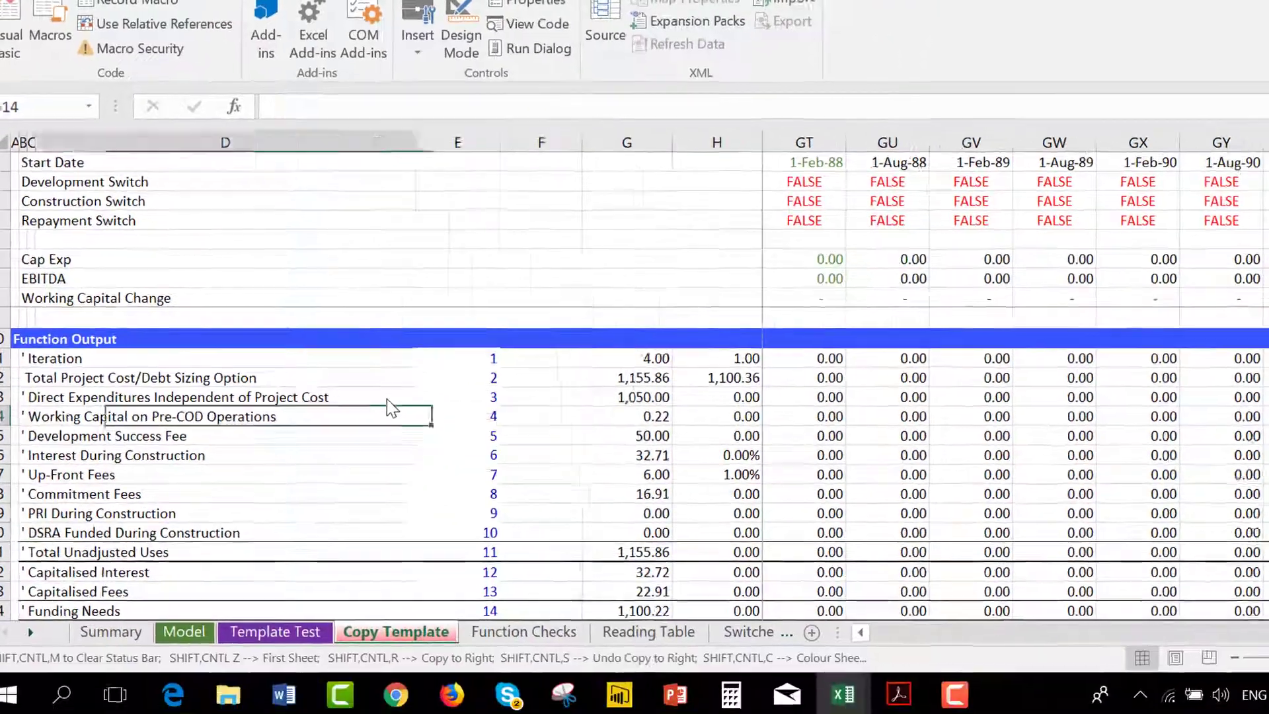
key("Left")
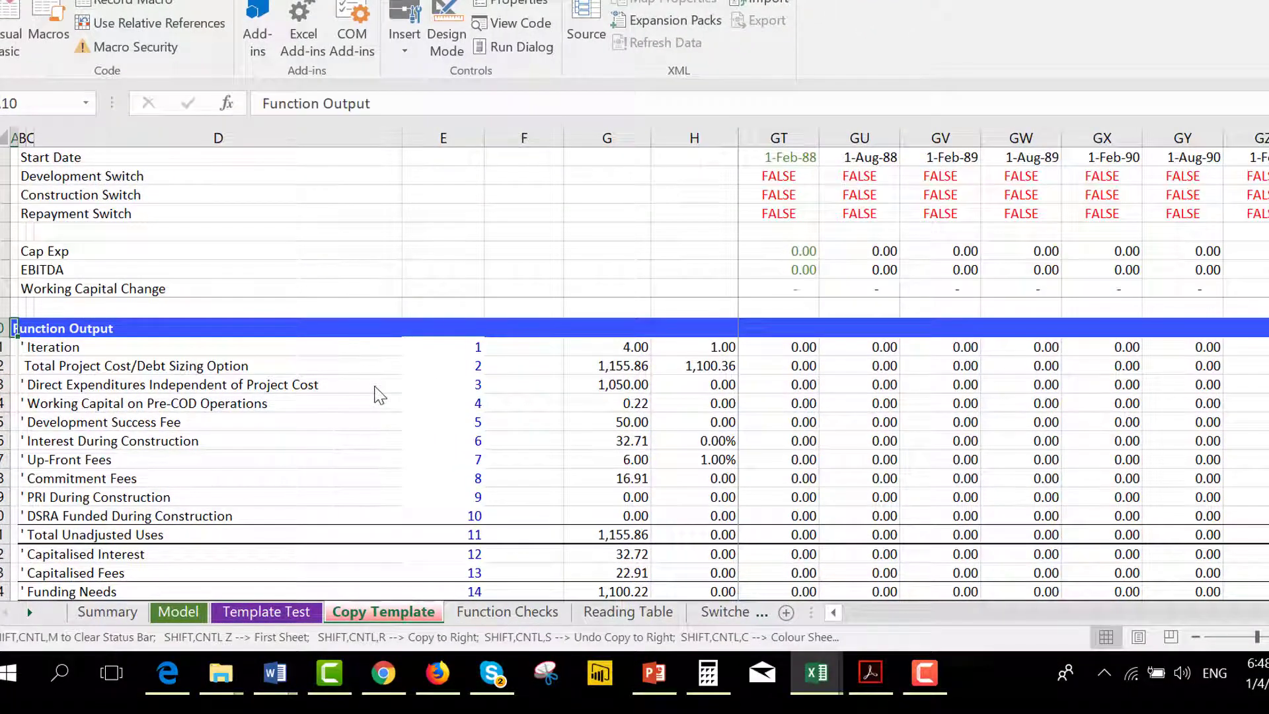
key("shift+space")
key("shift+Down")
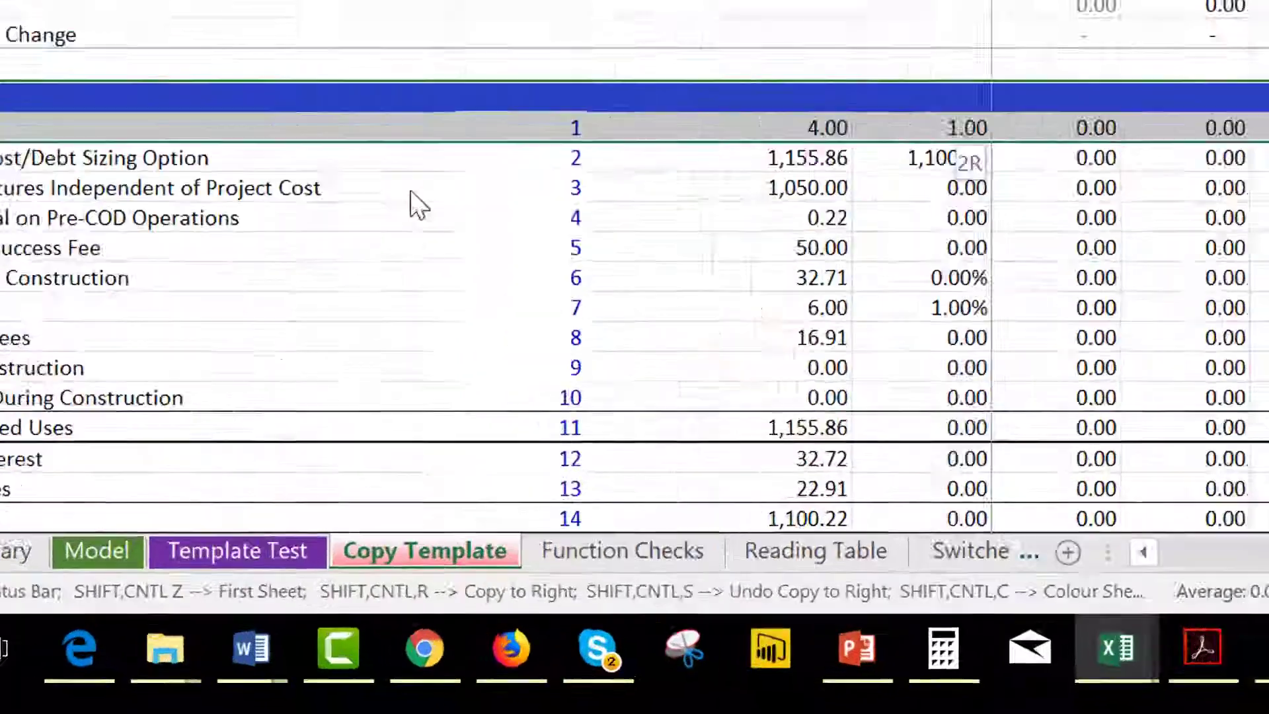
key("shift+Down")
key("shift+Down")
key("shift+Down")
key("shift+Down")
key("shift+Down")
key("shift+Down")
key("shift+Down")
key("shift+Down")
key("shift+Down")
key("shift+Down")
key("shift+Down")
key("shift+Down")
key("shift+Down")
key("shift+Down")
key("shift+Down")
key("shift+Down")
key("shift+Down")
key("shift+Down")
key("shift+Down")
key("shift+Down")
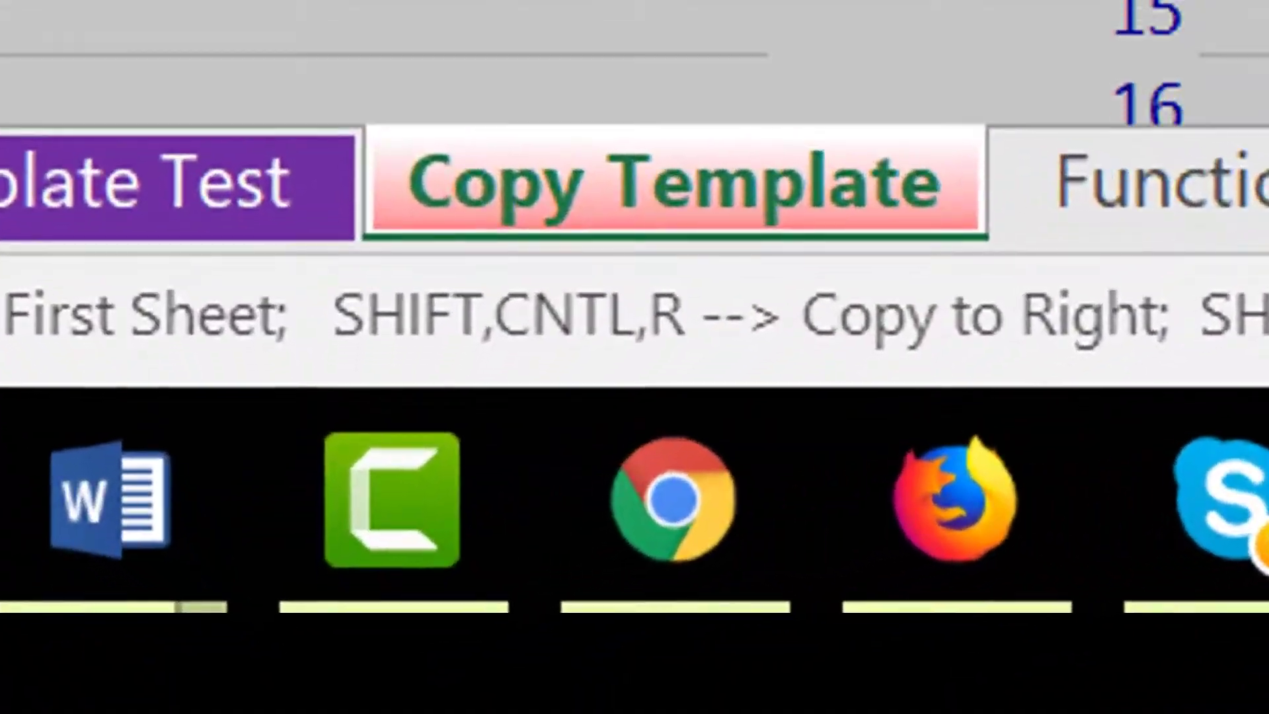
key("shift+Down")
key("shift+Down")
key("shift+Down")
key("shift+Down")
key("shift+Down")
key("shift+Down")
key("shift+Down")
key("shift+Down")
key("shift+Down")
key("shift+Down")
key("shift+Down")
key("shift+Down")
key("shift+Down")
key("shift+Down")
key("shift+Down")
key("shift+Down")
key("shift+Down")
key("shift+Down")
key("shift+Down")
key("shift+Down")
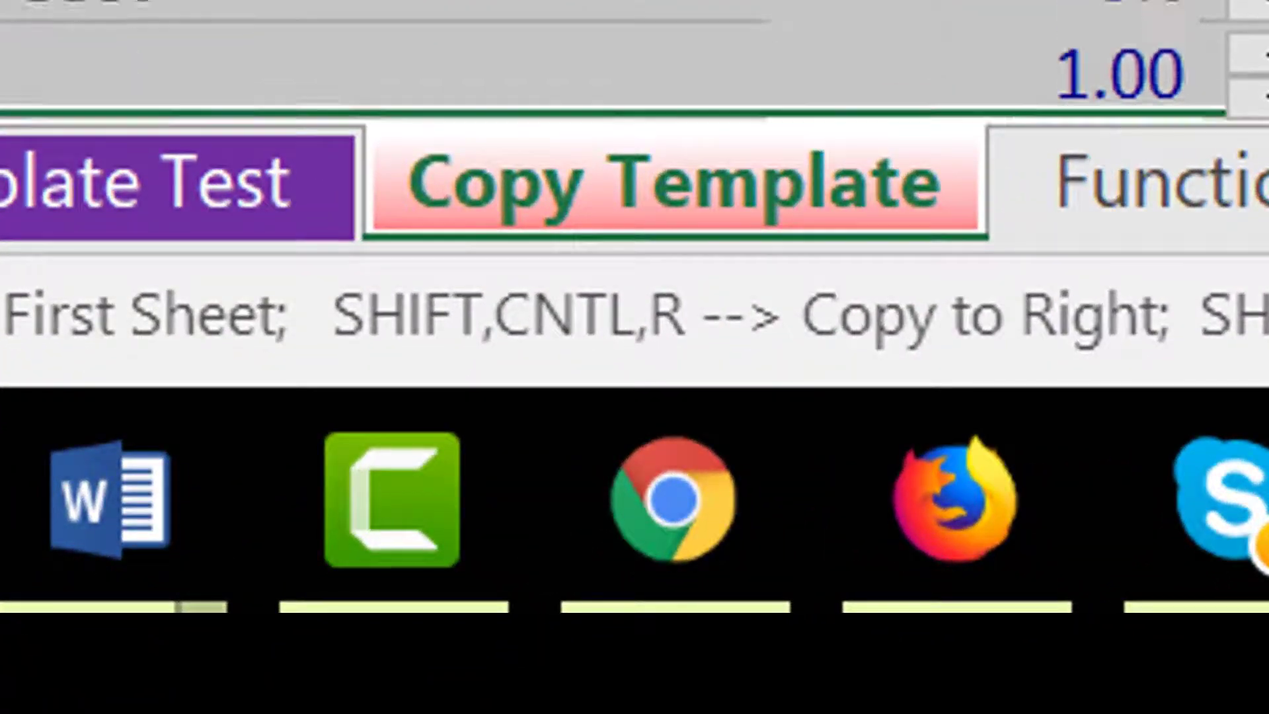
key("shift+Down")
key("shift+Down")
key("shift+Down")
key("shift+Down")
key("shift+Down")
key("shift+Down")
key("shift+Down")
key("shift+Down")
key("shift+Down")
key("shift+Down")
key("shift+Down")
key("shift+Down")
key("shift+Down")
key("shift+Down")
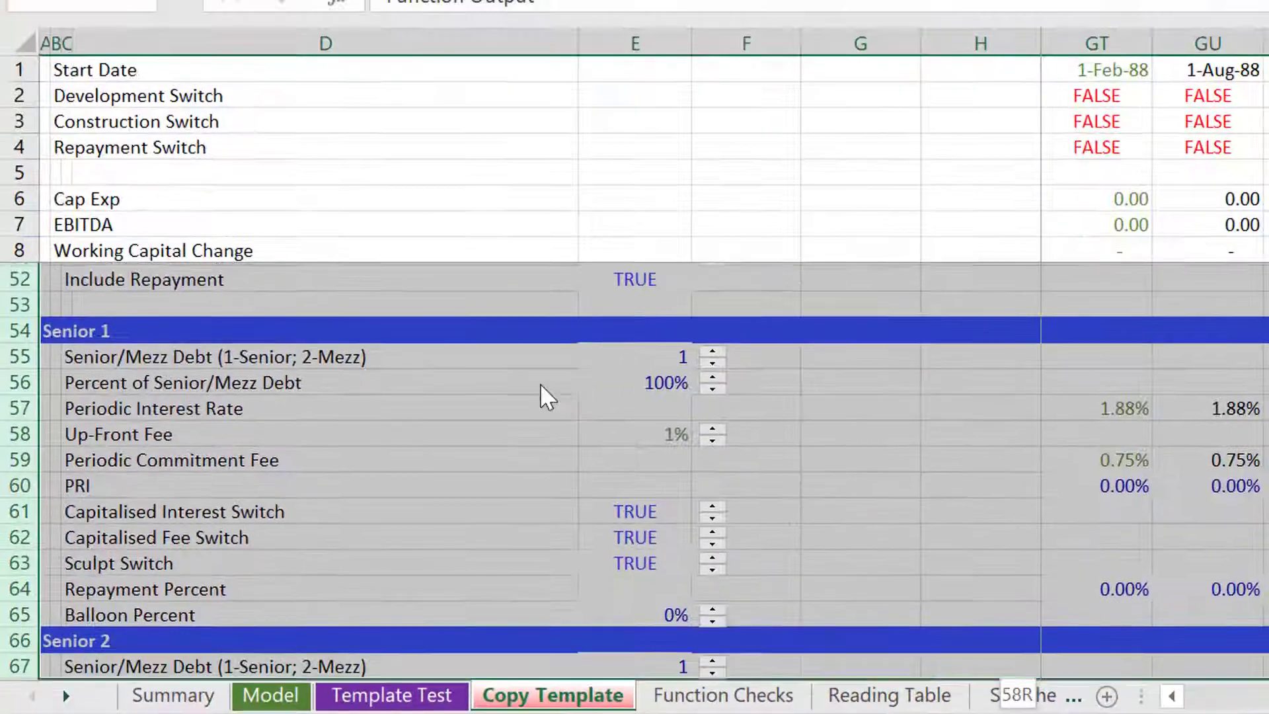
key("shift+Down")
key("shift+Down")
key("shift+Down")
key("shift+Down")
key("shift+Down")
key("shift+Down")
key("shift+Down")
key("shift+Down")
key("shift+Down")
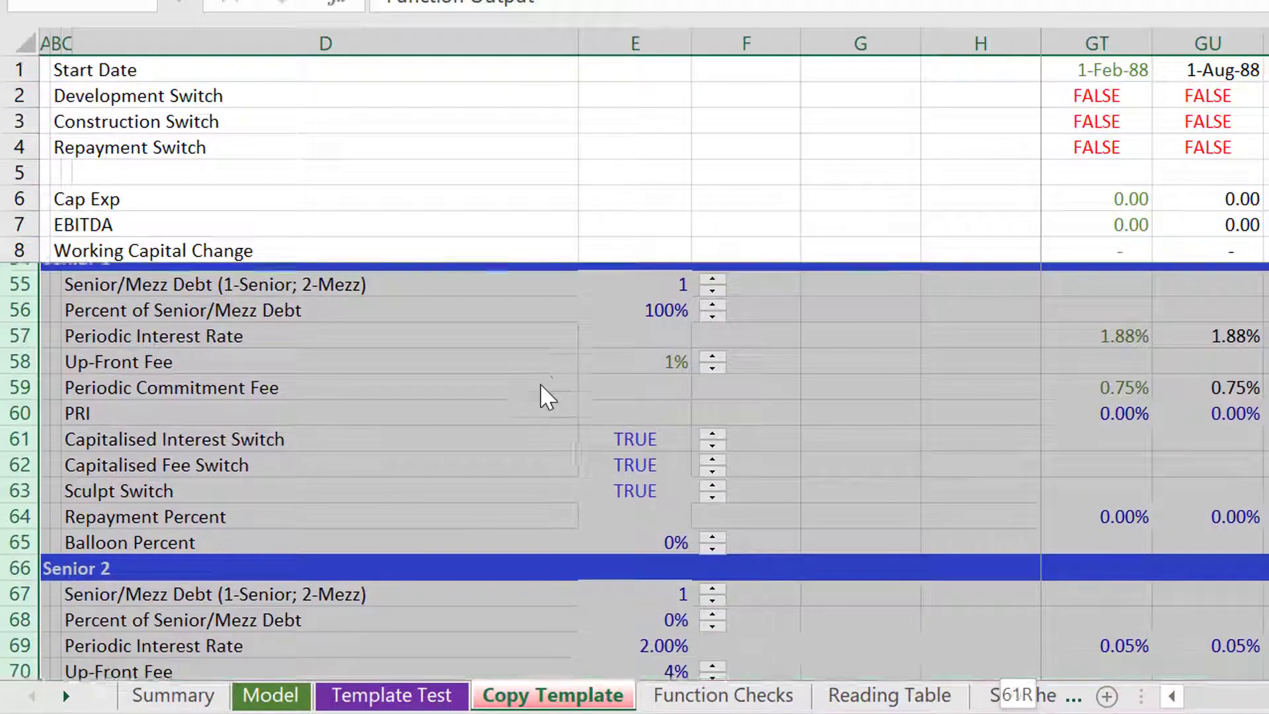
key("shift+Down")
key("shift+Down")
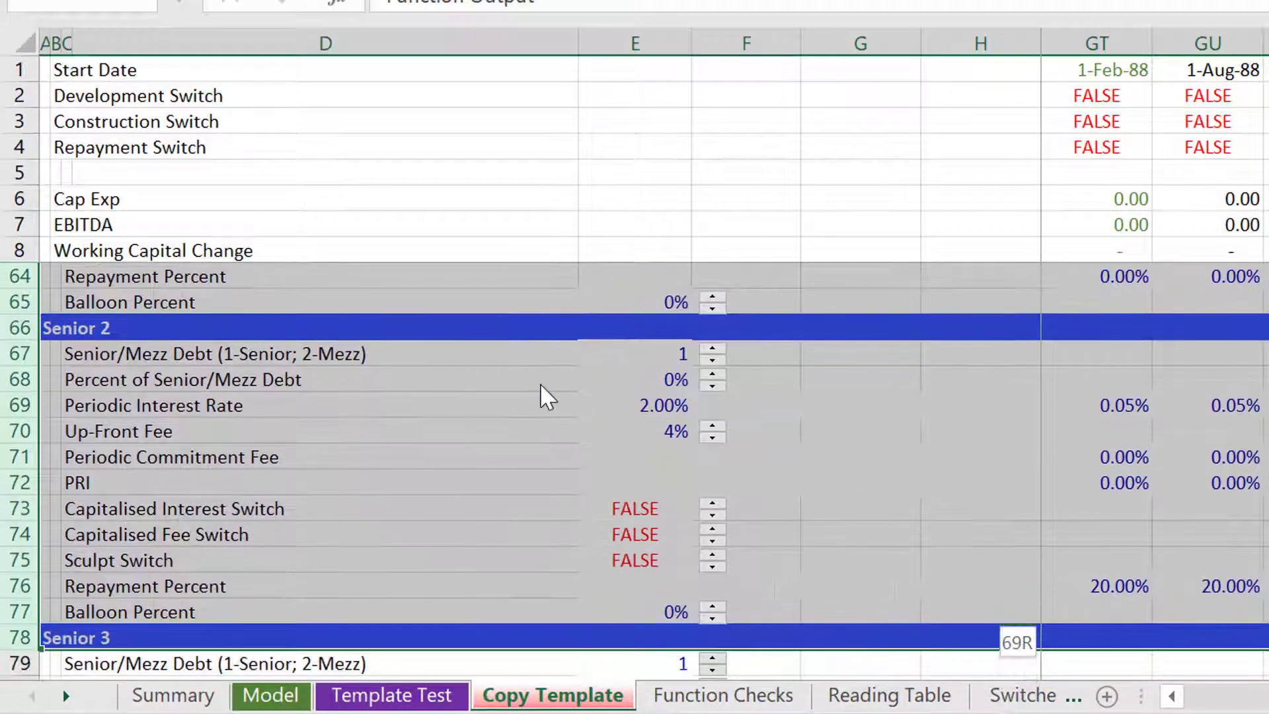
key("shift+Up")
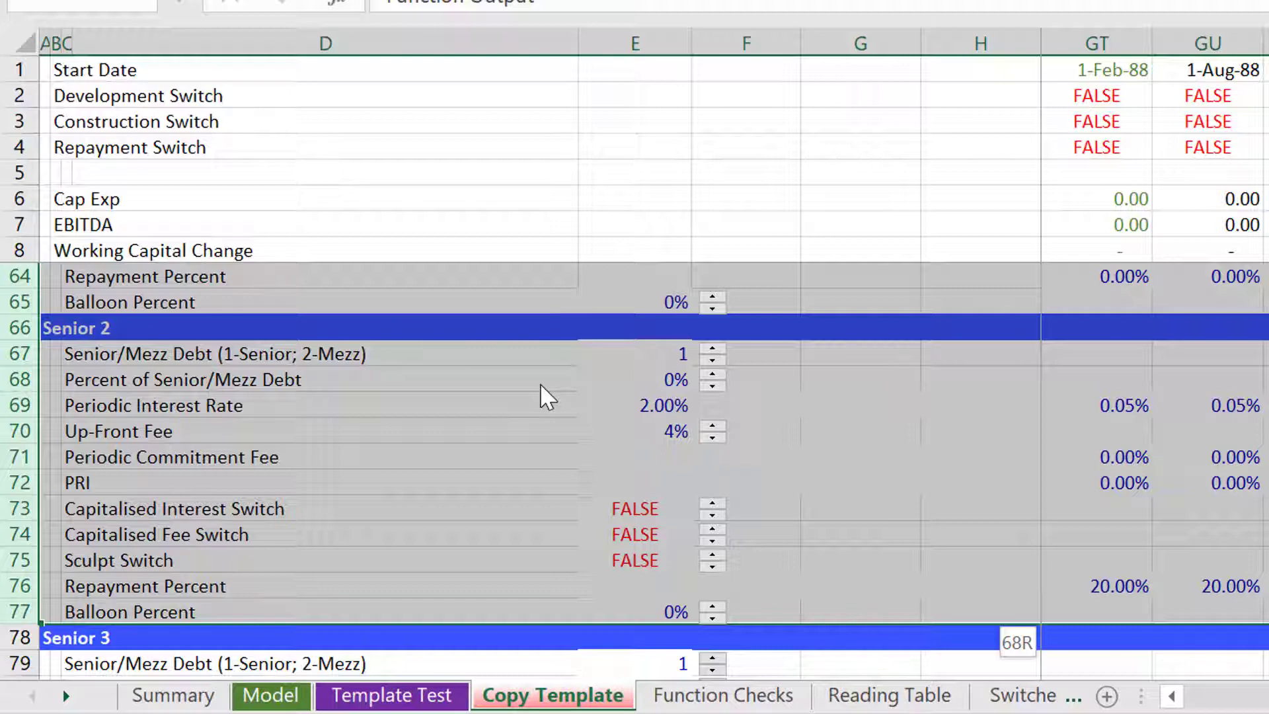
key("shift+Up")
key("shift+Down")
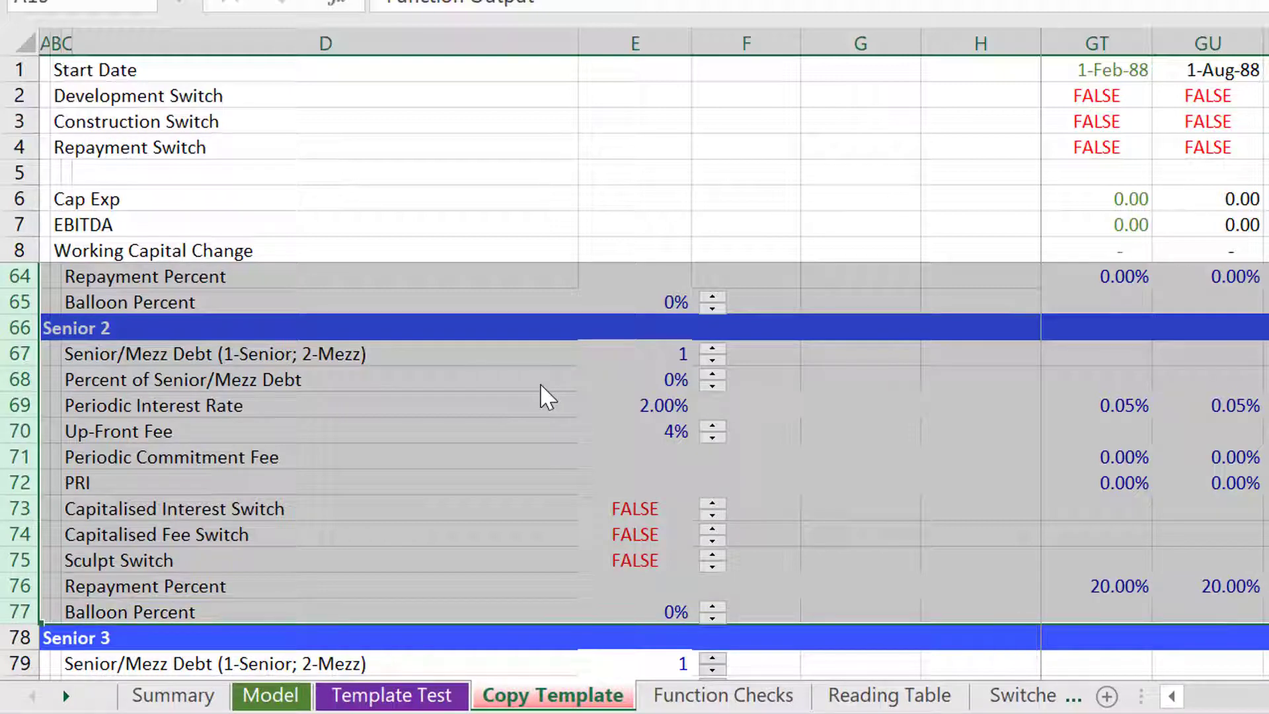
Copy the selected template rows and paste them at row 13 of the Mirror UDF sheet in the A-Z Part 2 workbook.
key("ctrl+c")
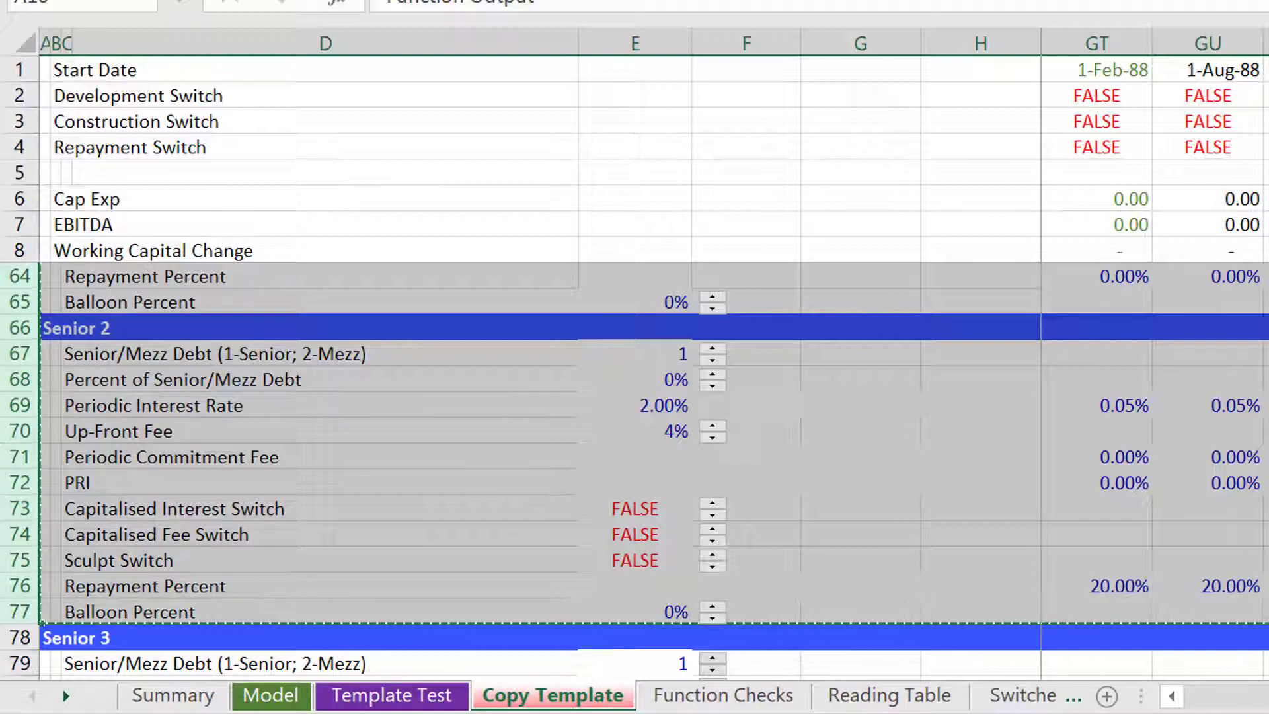
left_click(651, 713)
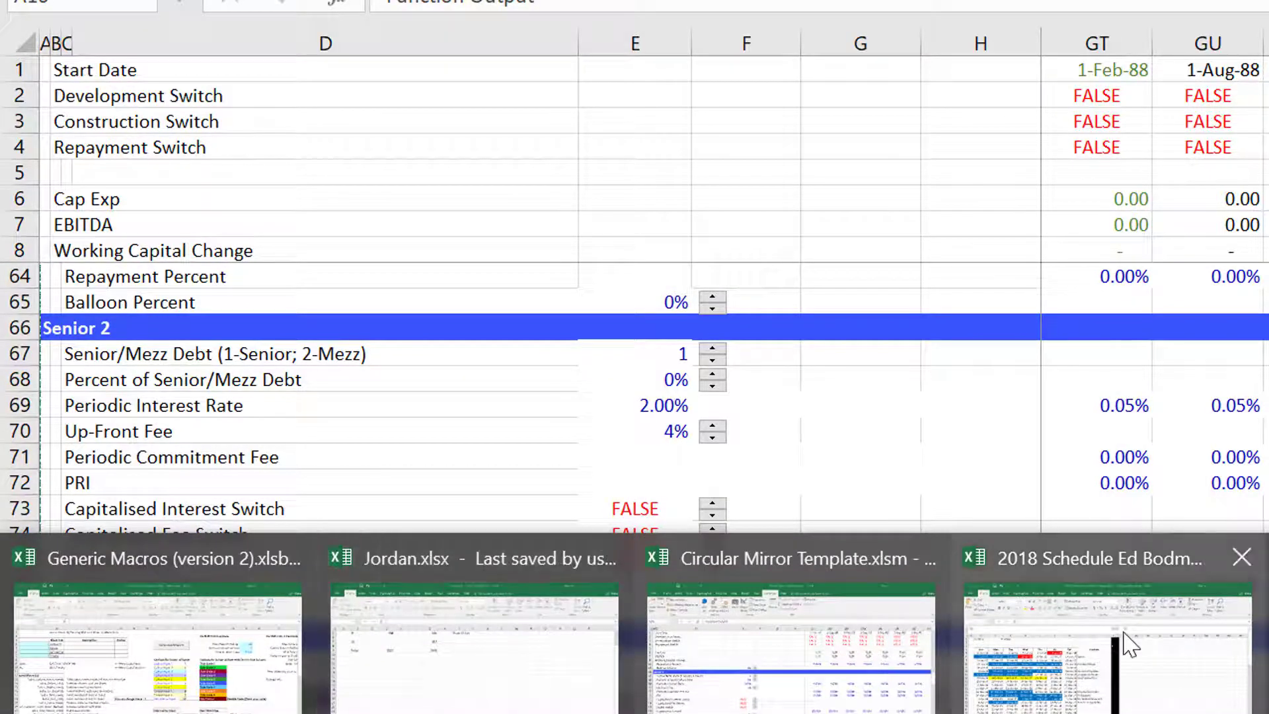
left_click(1268, 648)
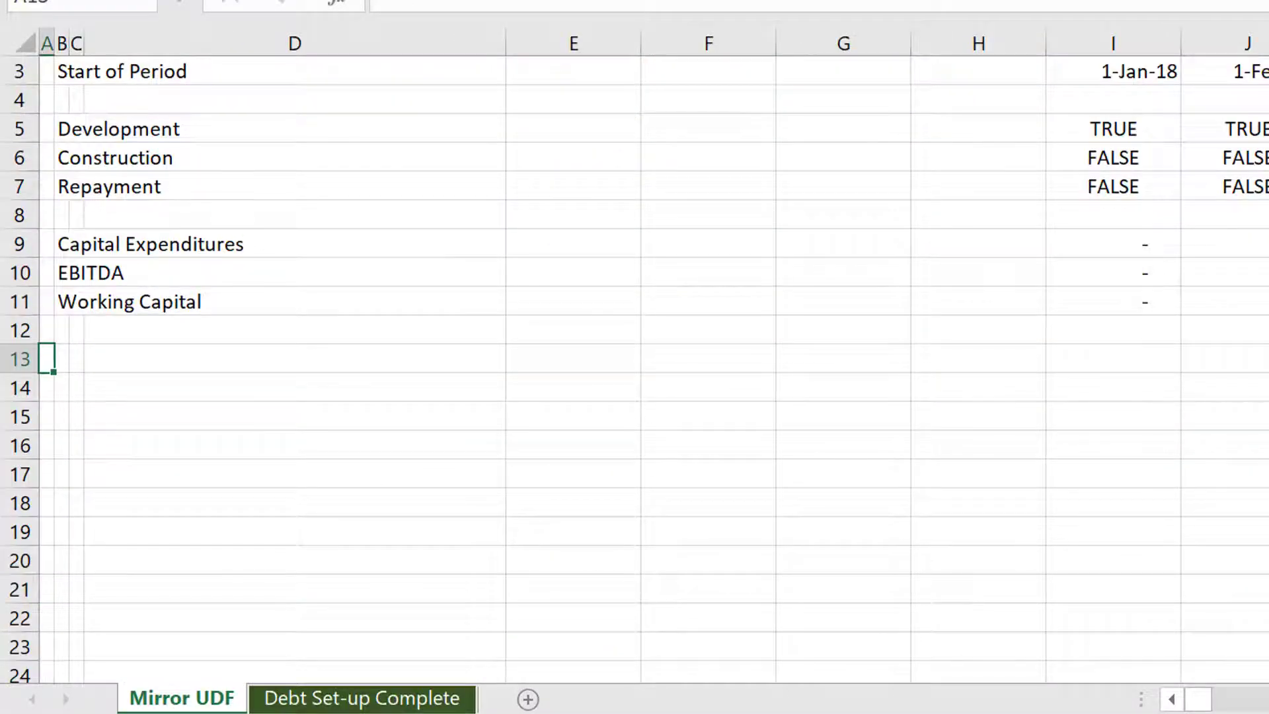
key("ctrl+v")
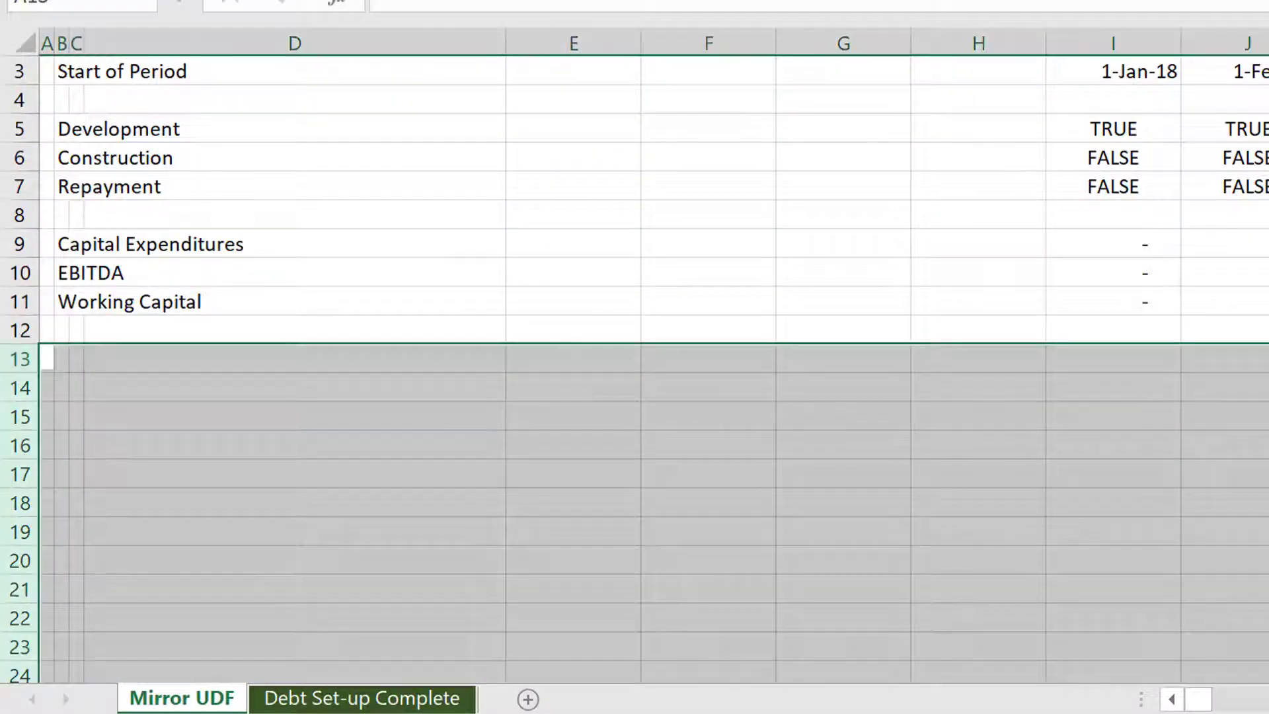
Examine the pasted Function Output block and the debt option rows beneath it on the Mirror UDF sheet.
key("Down")
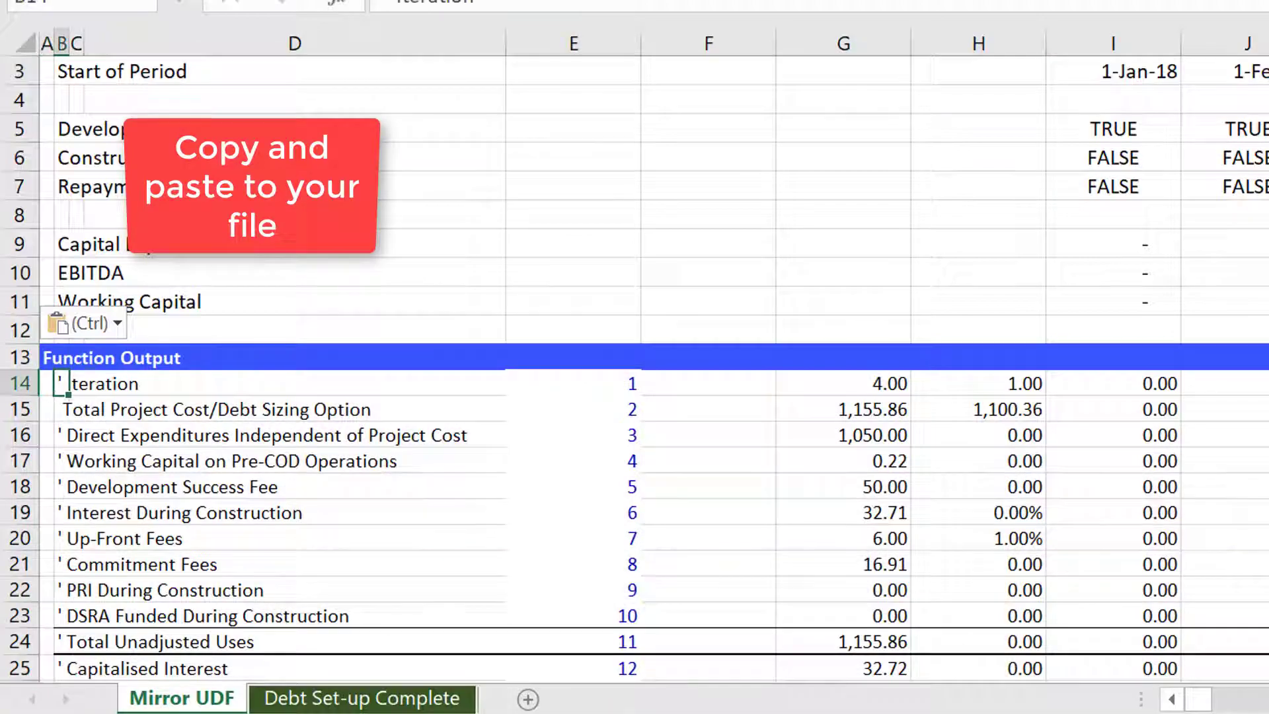
key("Right")
key("Right")
key("Right")
key("Right")
key("Right")
key("Right")
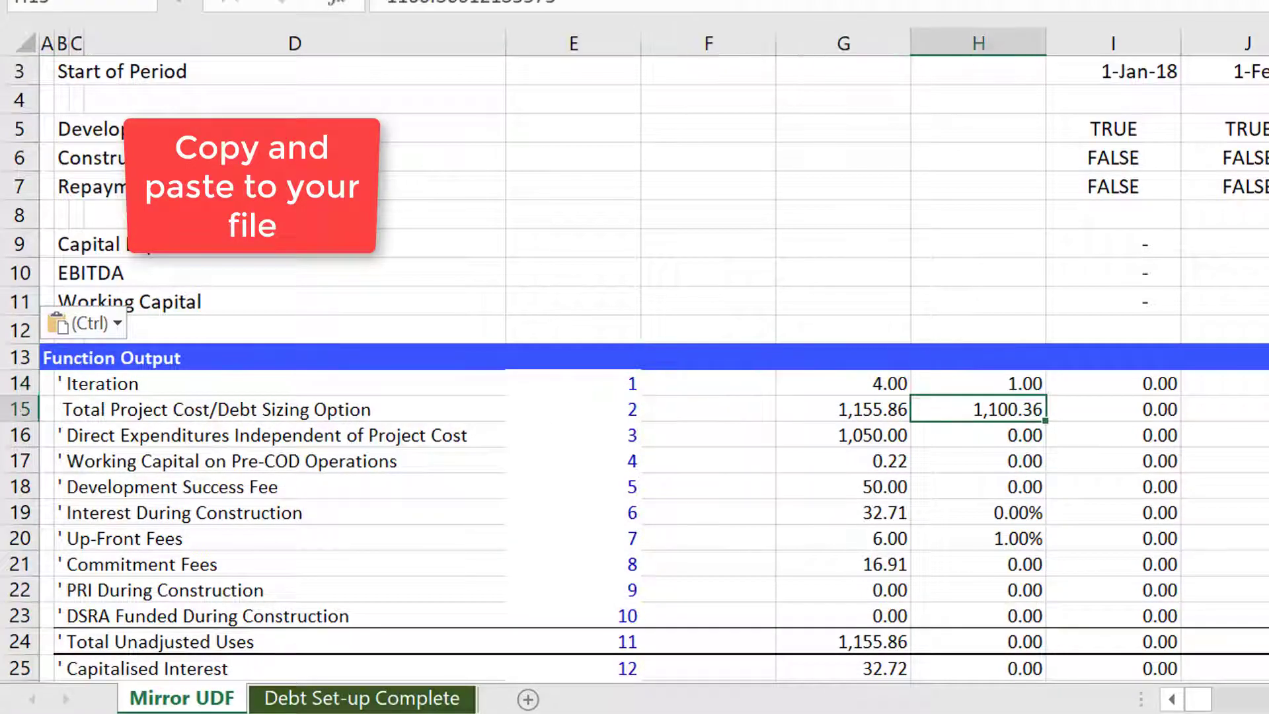
key("Down")
key("Down")
key("Down")
key("Down")
key("Down")
key("Down")
key("Down")
key("Down")
key("Down")
key("Down")
key("Down")
key("Right")
key("Right")
key("Right")
key("Right")
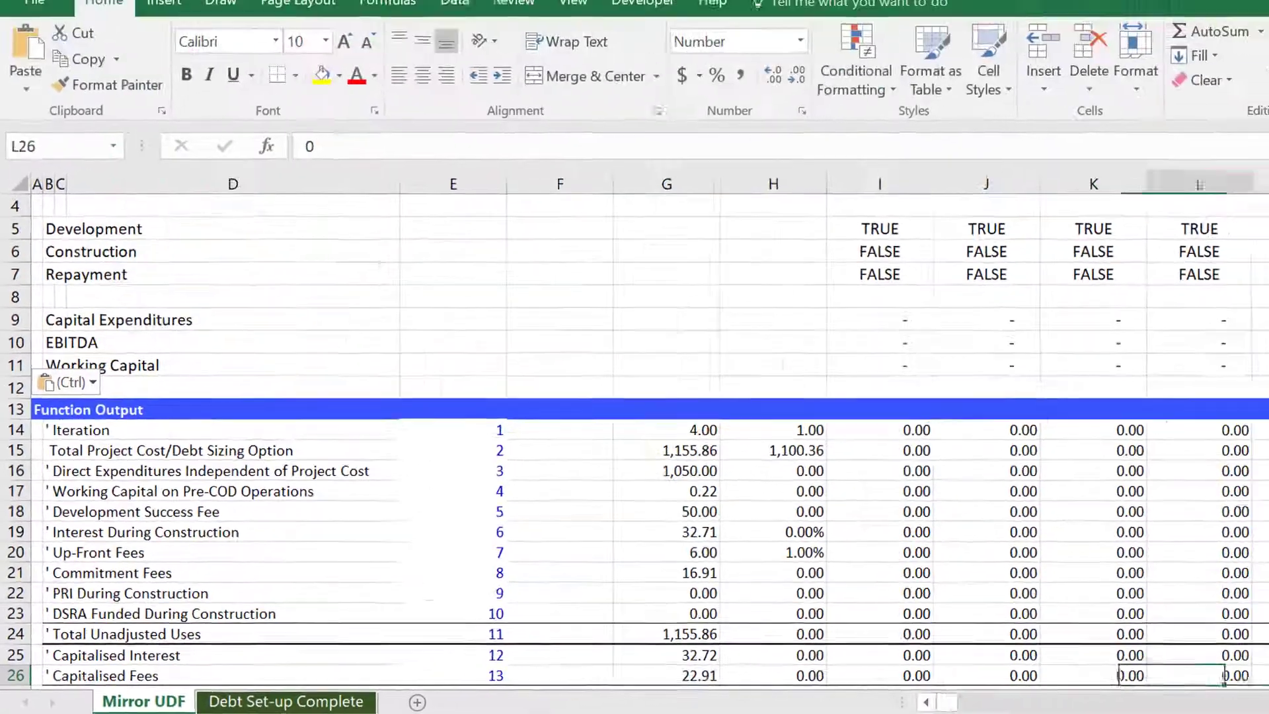
key("Right")
key("Down")
key("Down")
key("Down")
key("Down")
key("Down")
key("Down")
key("Down")
key("Down")
key("Down")
key("Down")
key("Down")
key("Down")
key("Down")
key("Down")
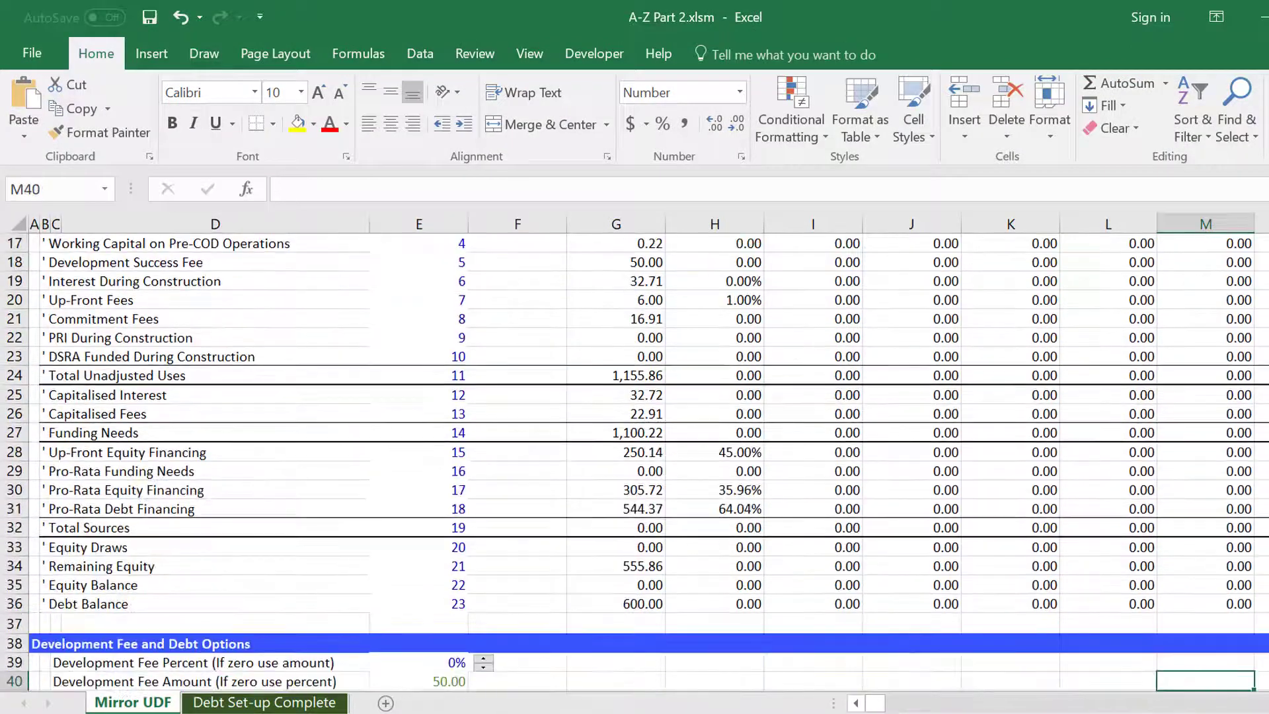
key("Down")
key("Down")
key("Down")
key("Down")
key("Down")
key("Down")
key("Down")
key("Down")
key("Down")
key("Down")
key("Down")
key("Down")
key("Down")
key("Down")
key("Down")
key("Down")
key("Down")
key("Down")
key("Down")
key("Down")
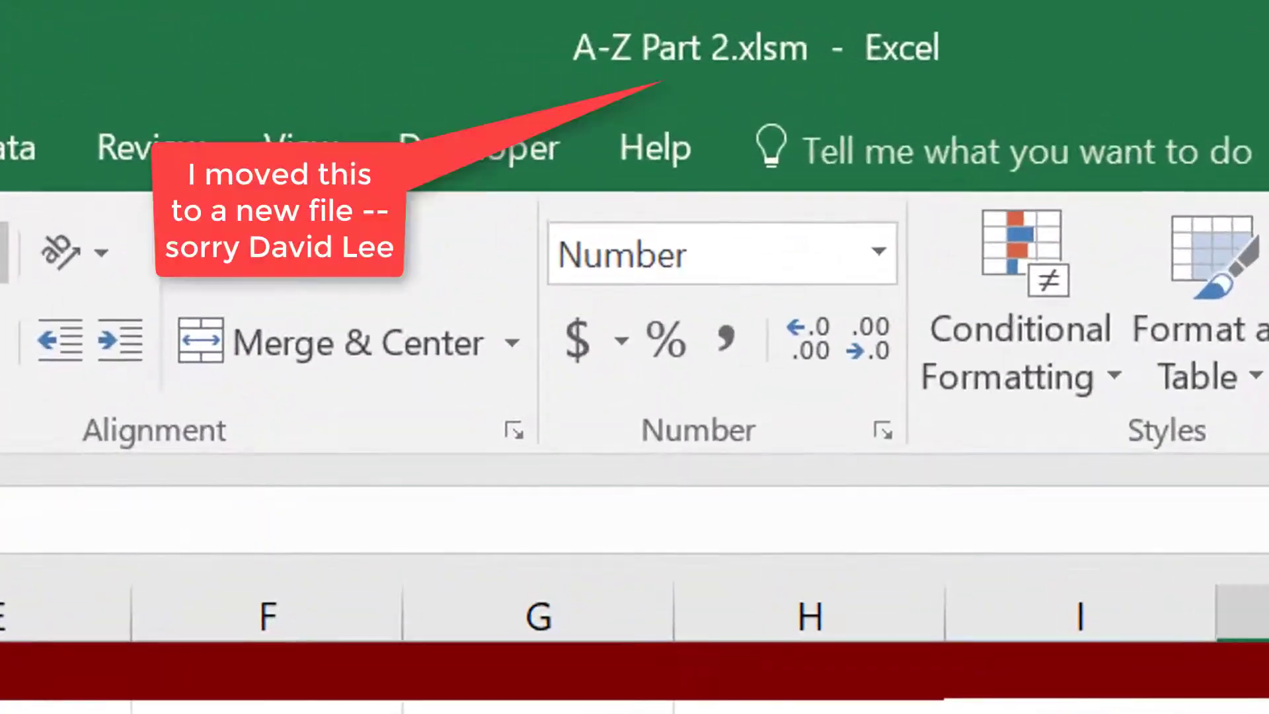
key("Left")
key("Left")
key("Left")
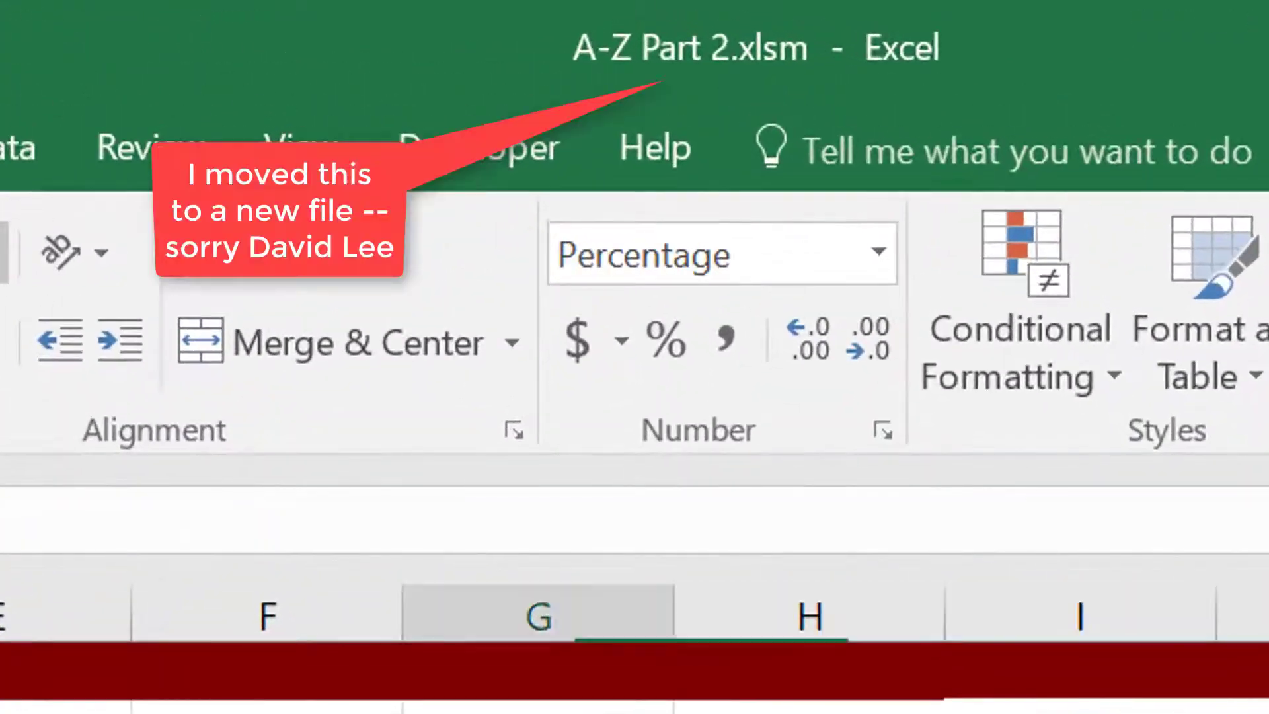
key("Down")
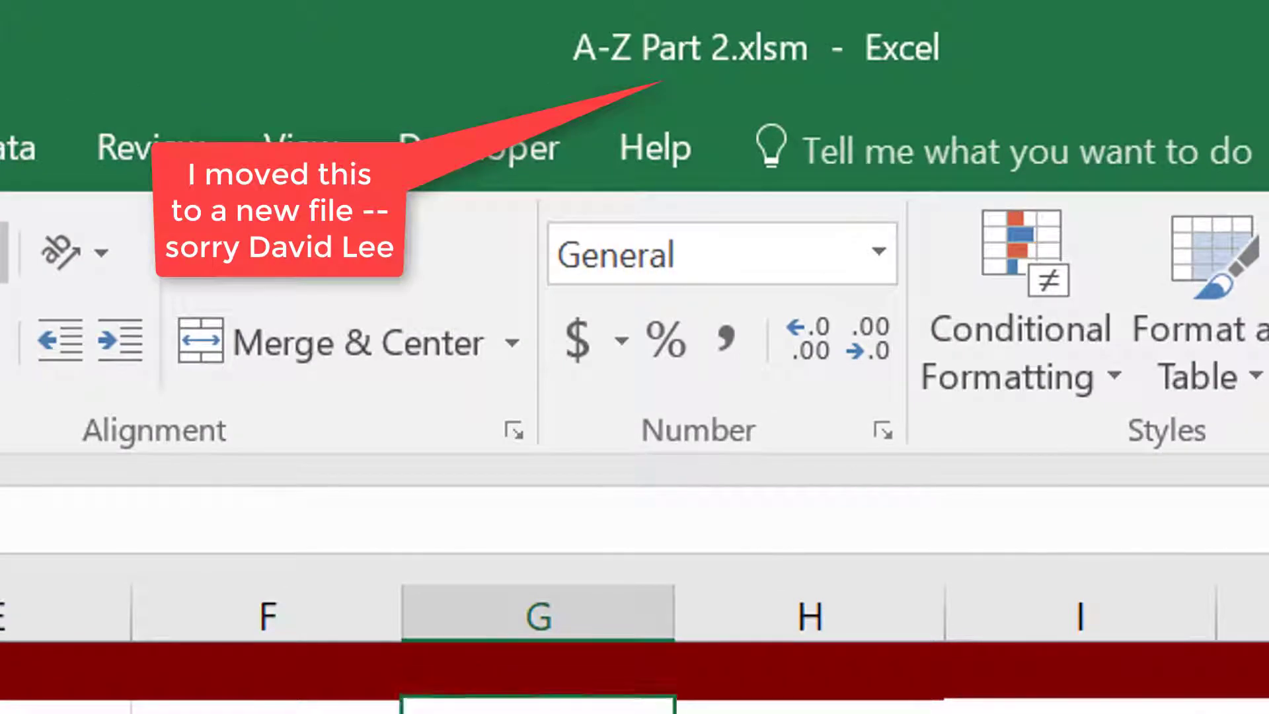
Inspect the Time Line switches and capital expenditure cells linked to the Debt Set-up Complete sheet.
key("Right")
key("Right")
key("Right")
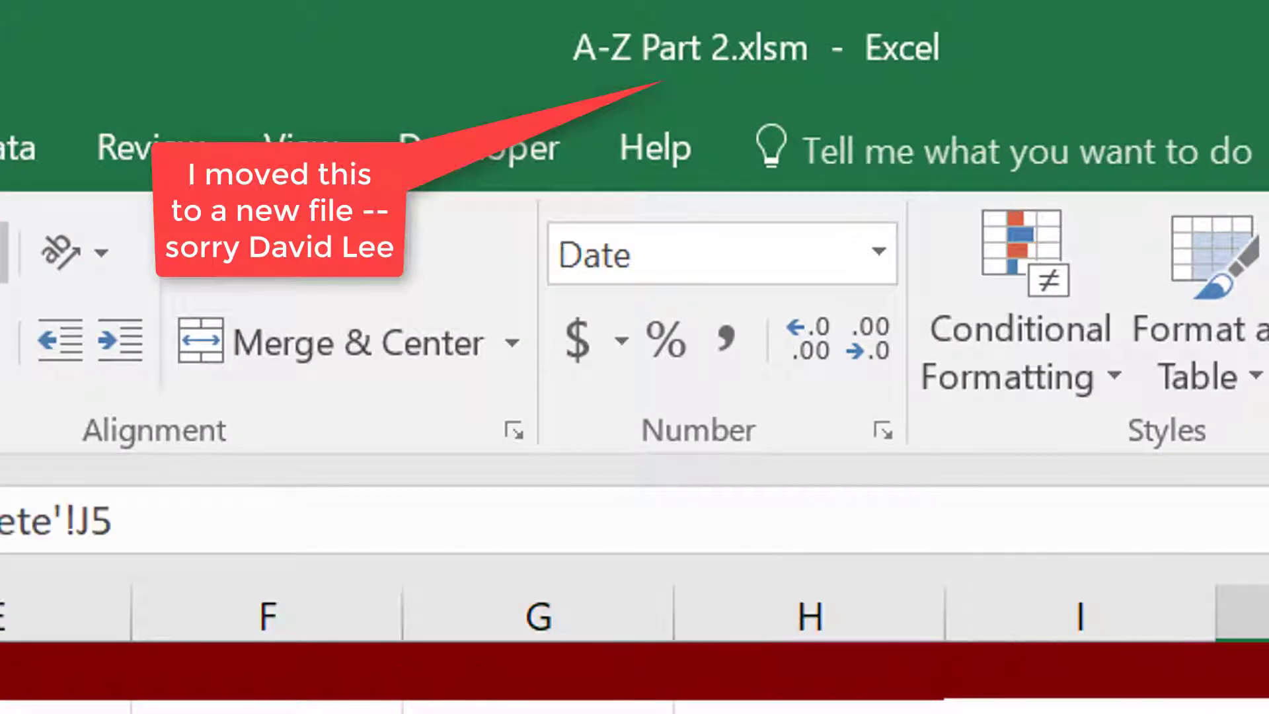
key("Left")
key("Down")
key("Down")
key("Down")
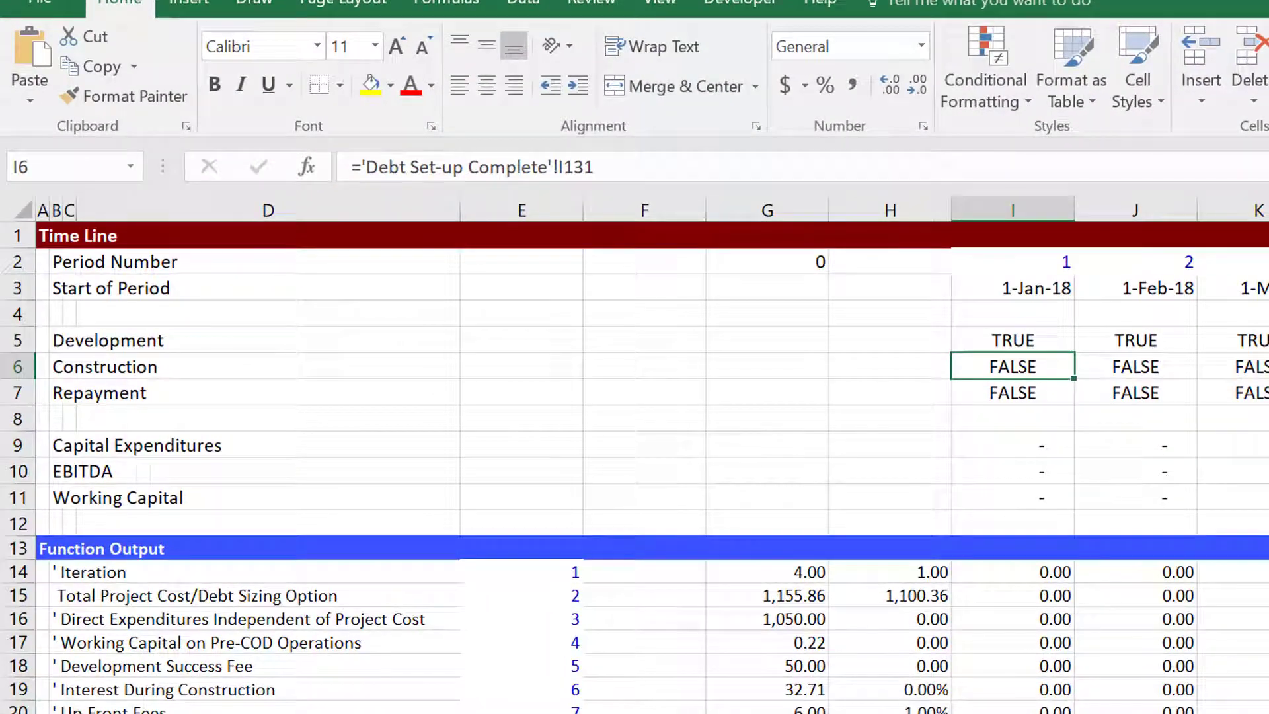
key("Down")
key("Down")
key("Down")
key("Down")
key("Down")
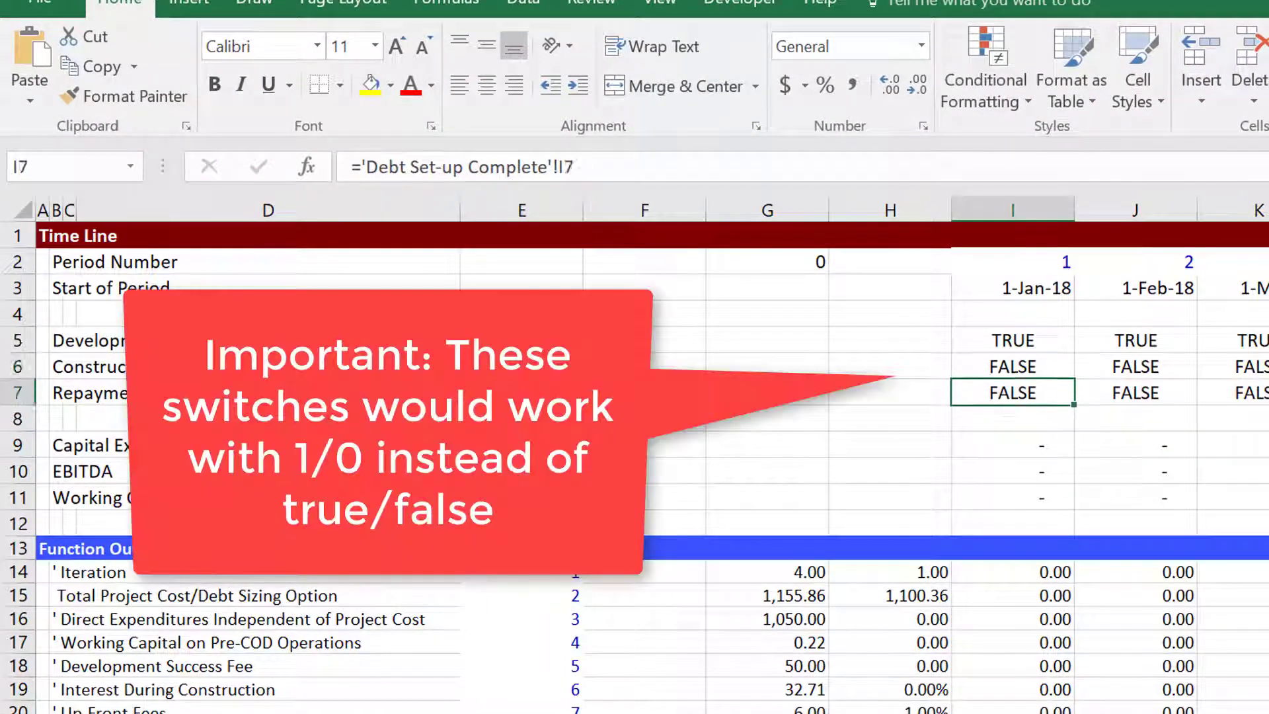
key("Up")
key("Up")
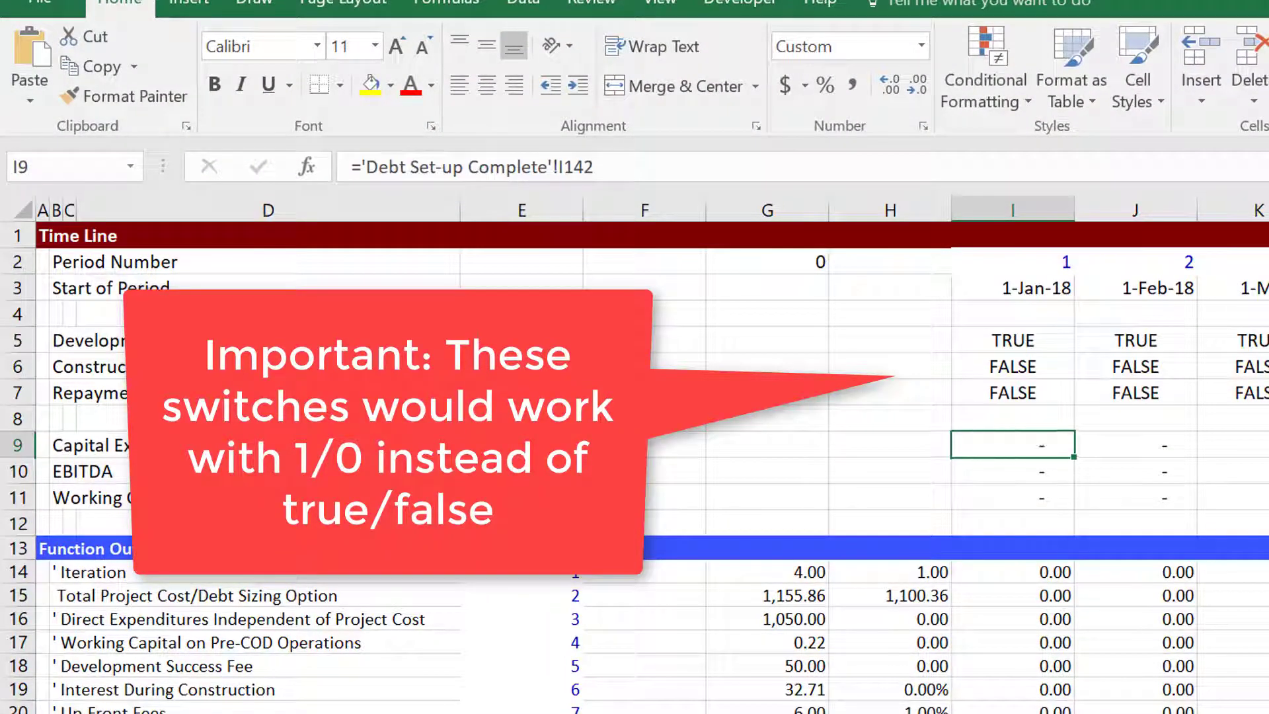
key("Down")
key("Down")
key("Down")
key("Down")
key("Down")
key("Down")
key("Down")
key("Down")
key("Down")
key("Down")
key("Down")
key("Down")
key("Down")
key("Down")
key("Down")
key("Down")
key("Down")
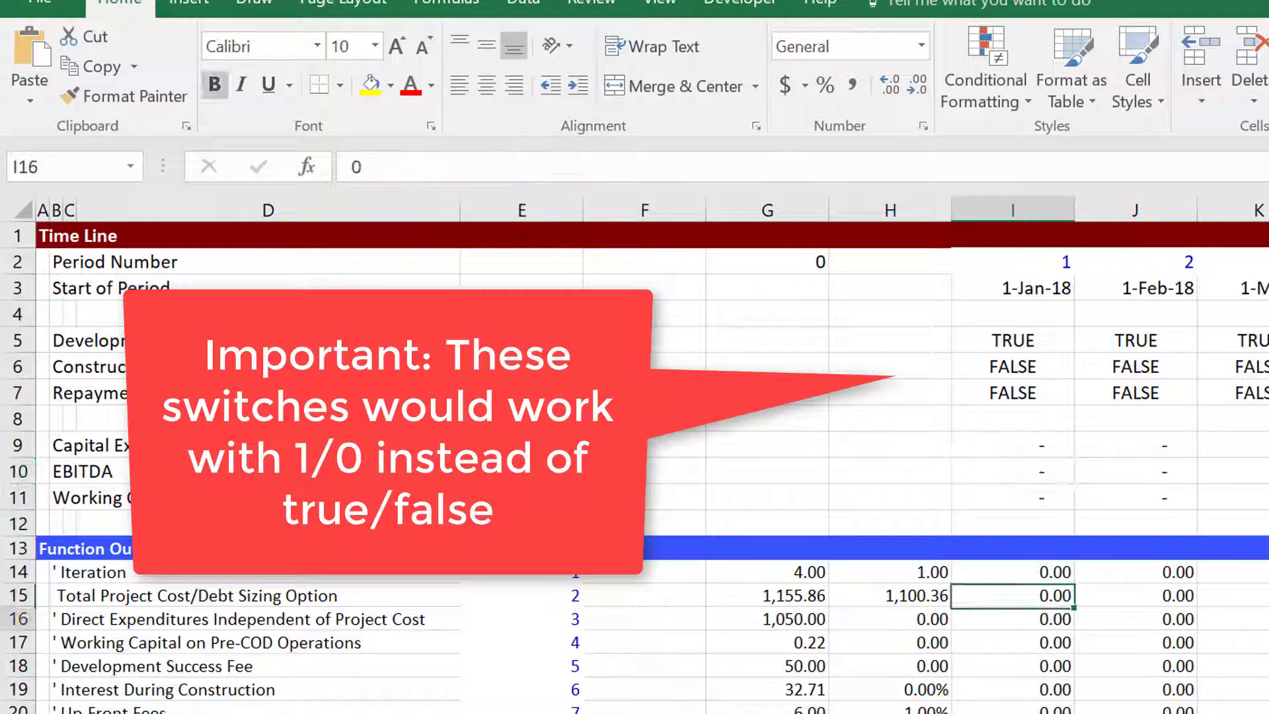
key("Down")
key("Down")
key("Down")
key("Down")
key("Down")
key("Down")
key("Down")
key("Down")
key("Down")
key("Down")
key("Down")
key("Down")
key("Down")
key("Down")
key("Down")
key("Down")
key("Down")
key("Down")
key("Down")
key("Down")
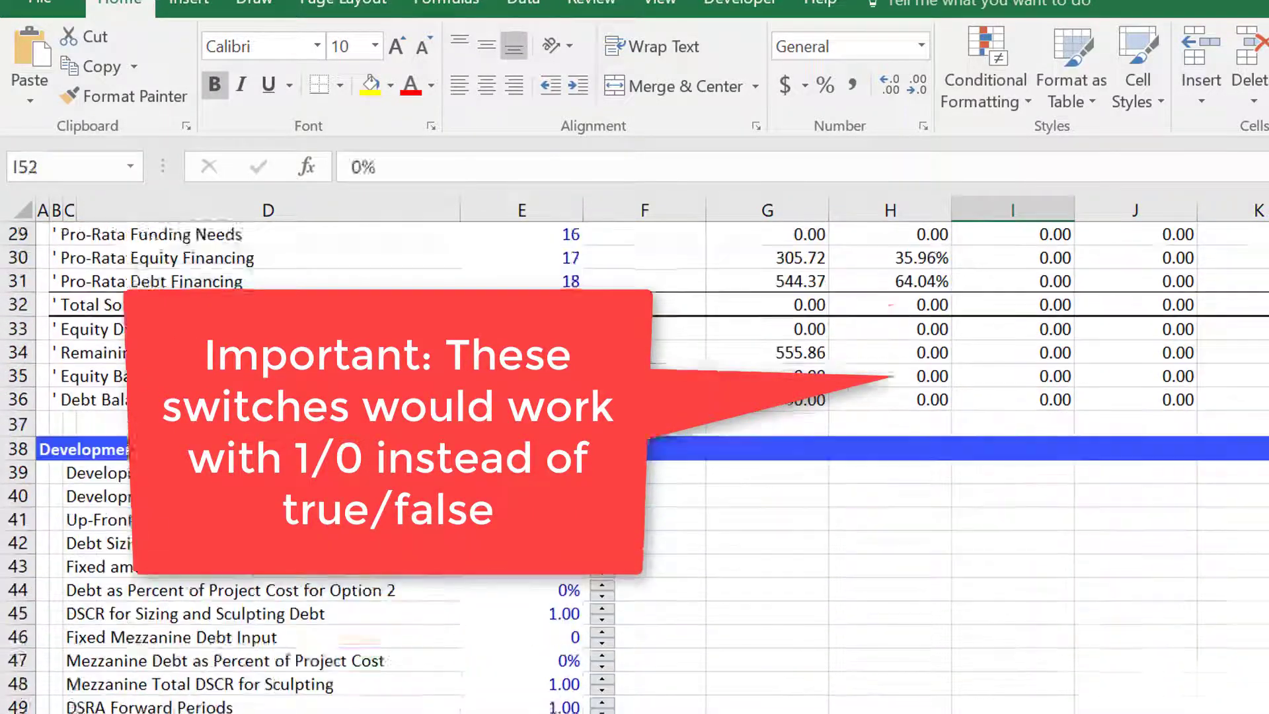
key("Down")
key("Down")
key("Down")
key("Down")
key("Down")
key("Down")
key("Down")
key("Down")
key("Down")
key("Down")
key("Down")
key("Down")
key("Down")
key("Down")
key("Down")
key("Down")
key("Down")
key("Down")
key("Down")
key("Down")
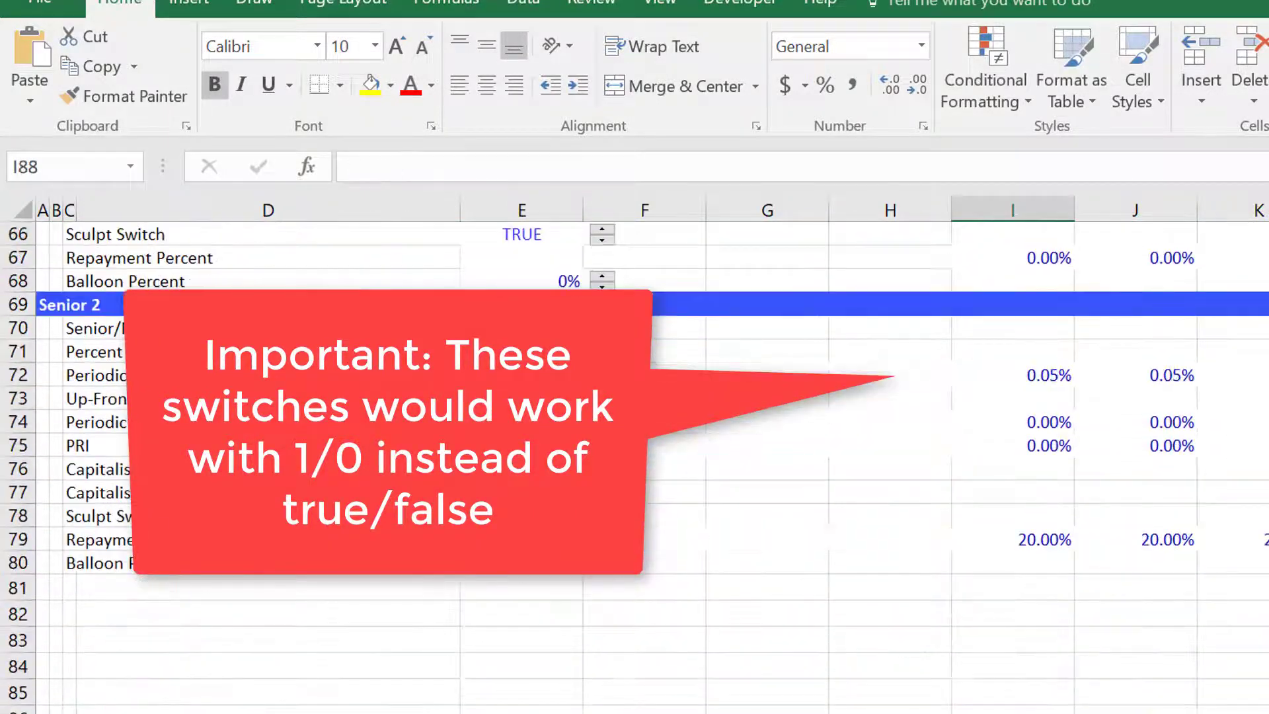
key("Up")
key("Up")
key("Up")
key("Up")
key("Up")
key("Up")
key("Up")
key("Up")
key("Up")
key("Up")
key("Up")
key("Up")
key("Up")
key("Up")
key("Up")
key("Up")
key("Up")
key("Up")
key("Up")
key("Up")
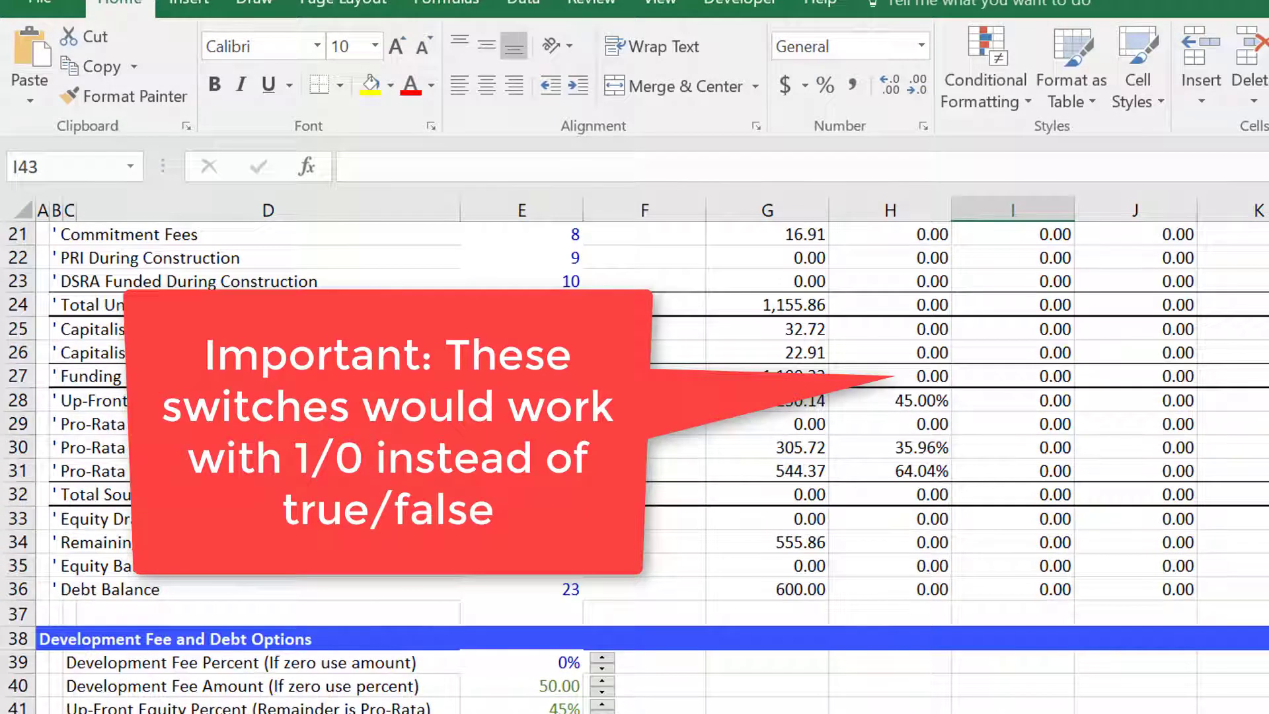
key("Up")
key("Up")
key("Up")
key("Up")
key("Up")
key("Up")
key("Up")
key("Up")
key("Up")
key("Up")
key("Up")
key("Up")
key("Up")
key("Up")
key("Up")
key("Up")
key("Up")
key("Up")
key("Up")
key("Up")
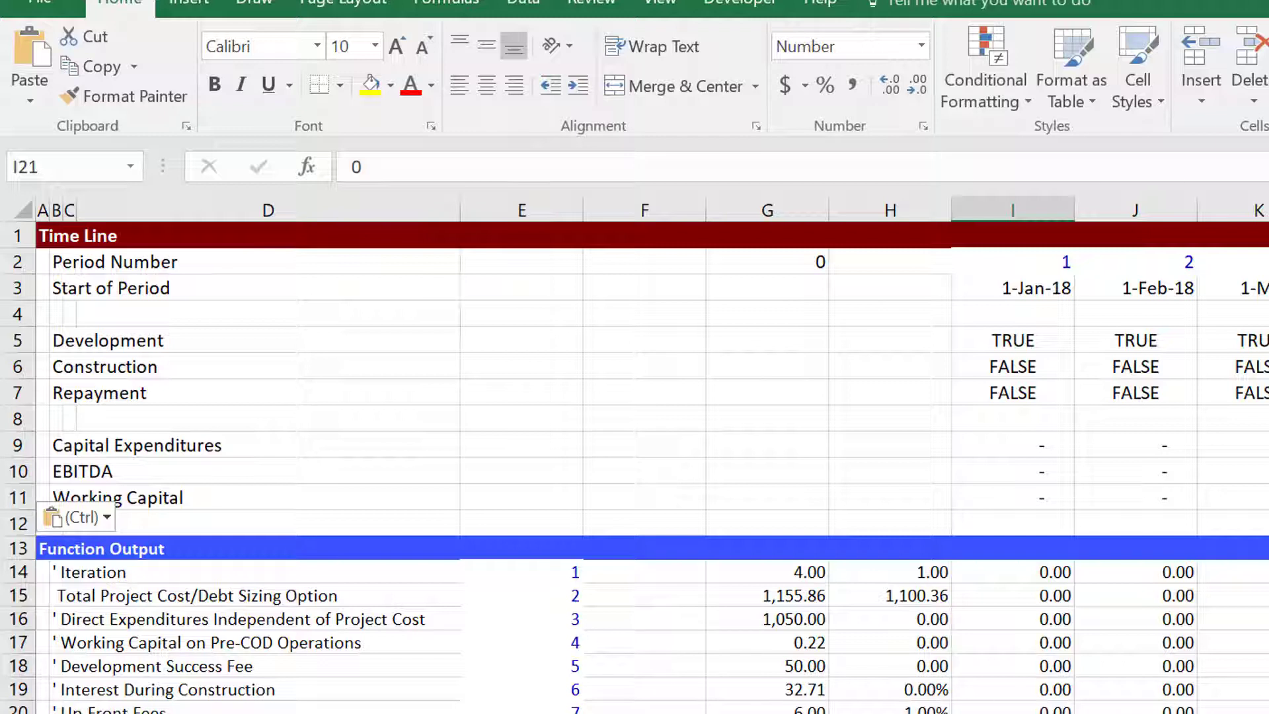
Open the circular_functions macro code in the Circular Mirror Template workbook and select all of it for copying.
left_click(1189, 712)
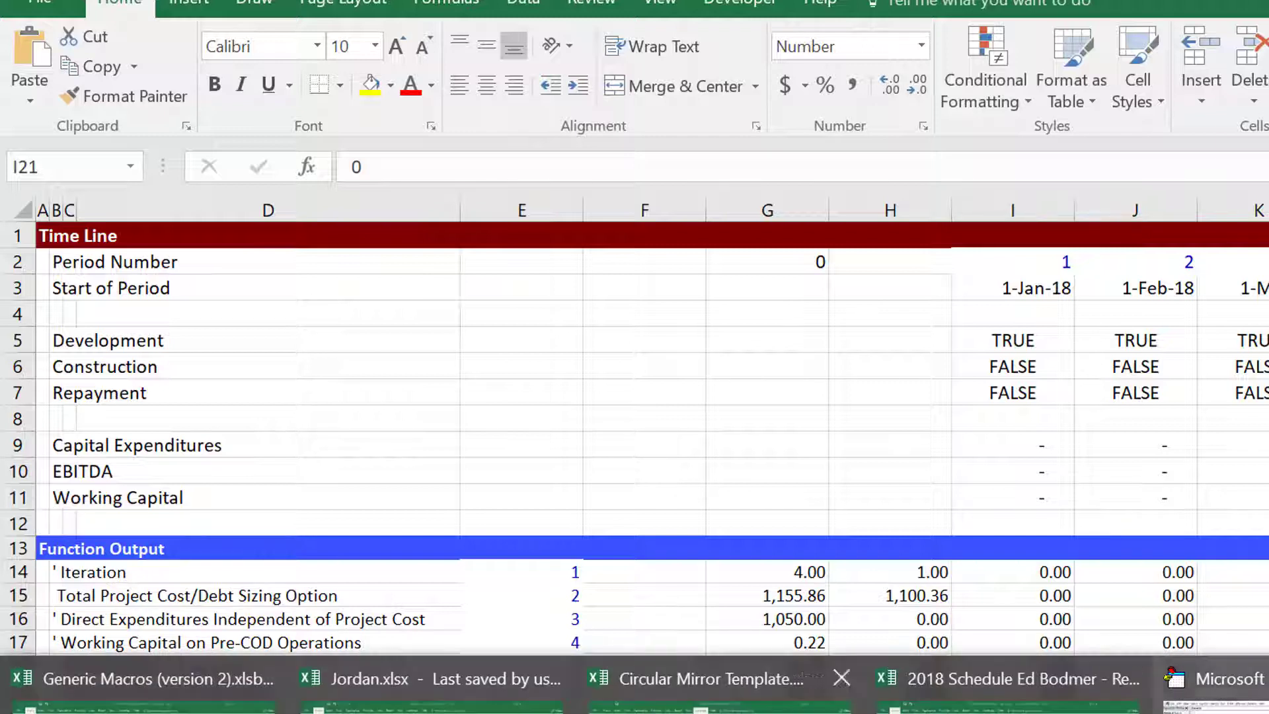
left_click(694, 678)
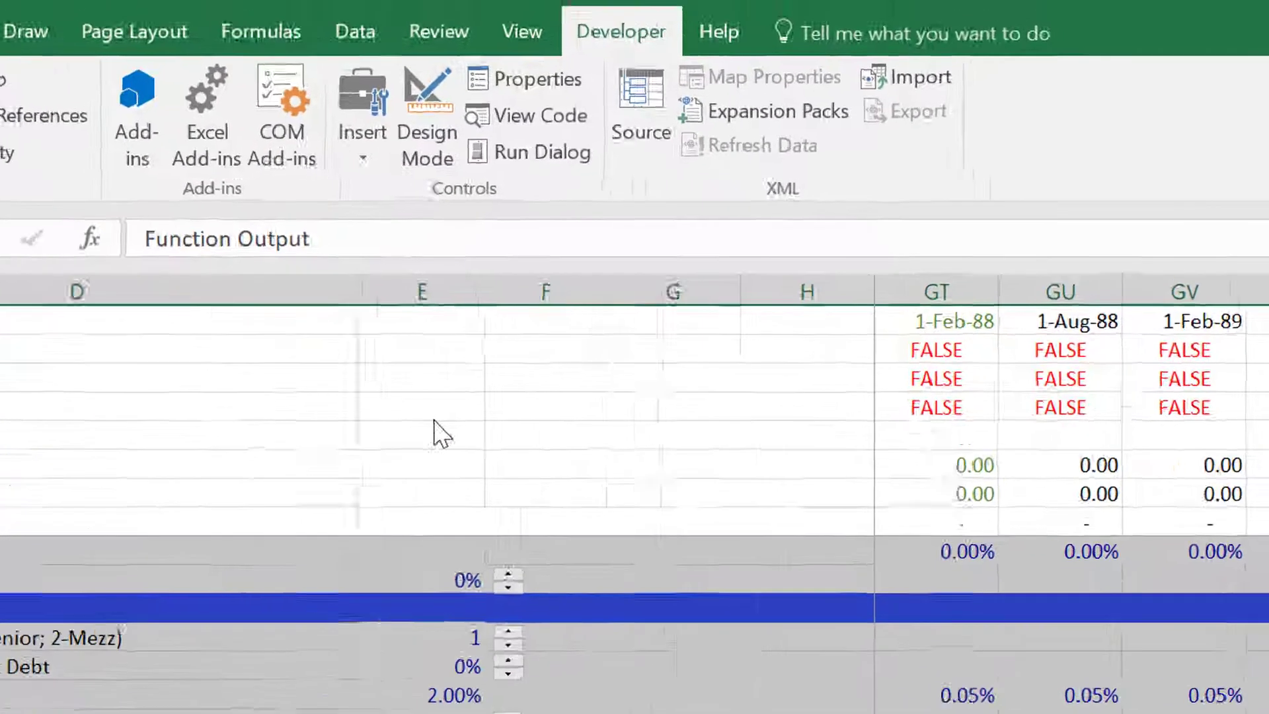
left_click(585, 309)
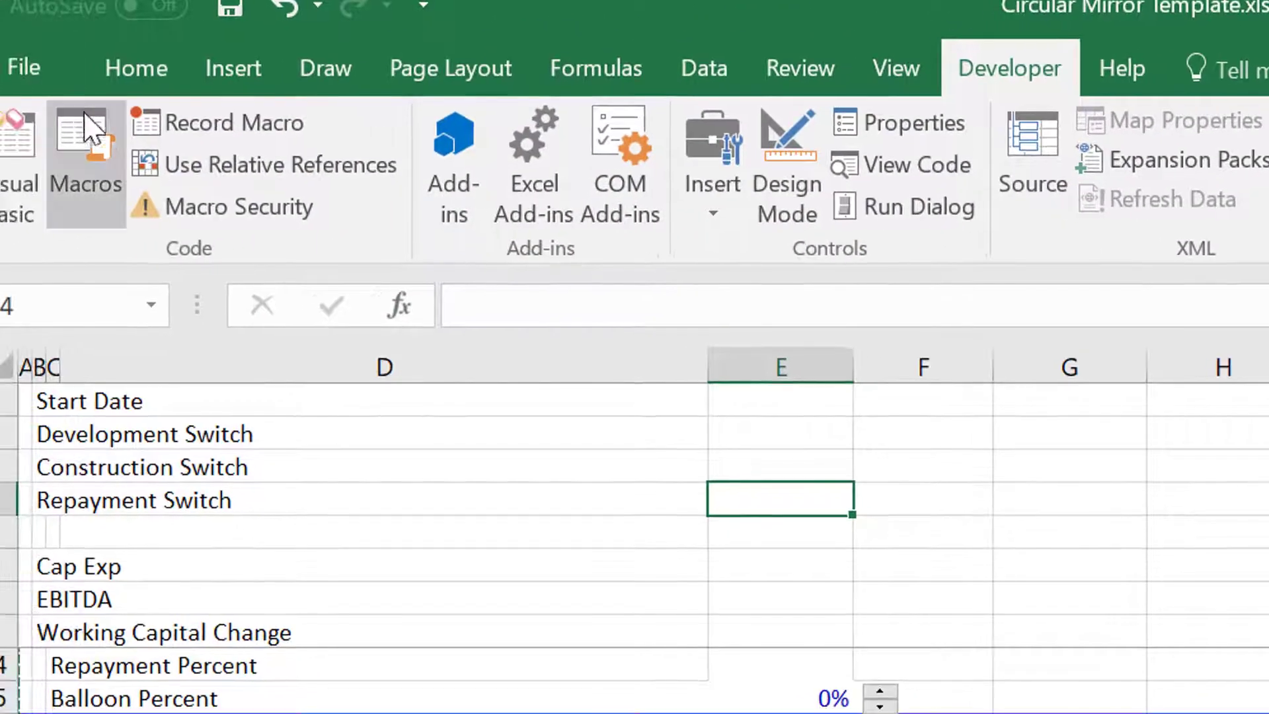
left_click(94, 130)
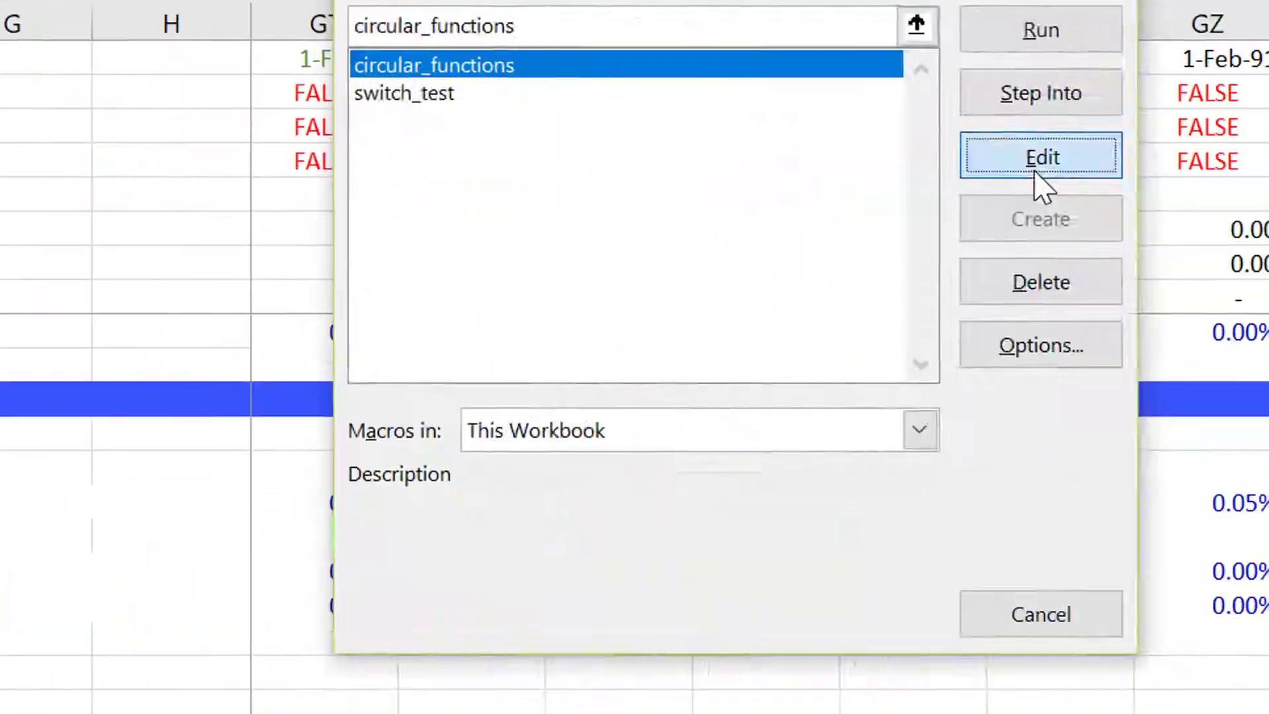
left_click(1037, 165)
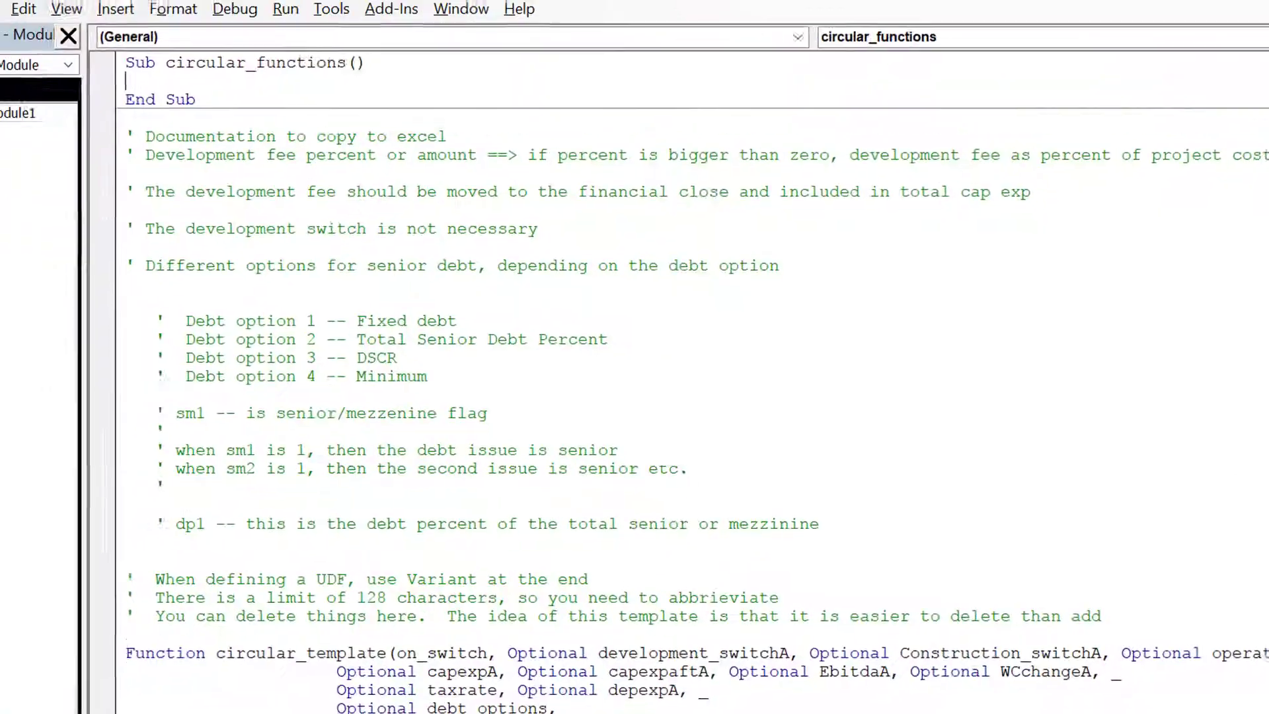
key("ctrl+a")
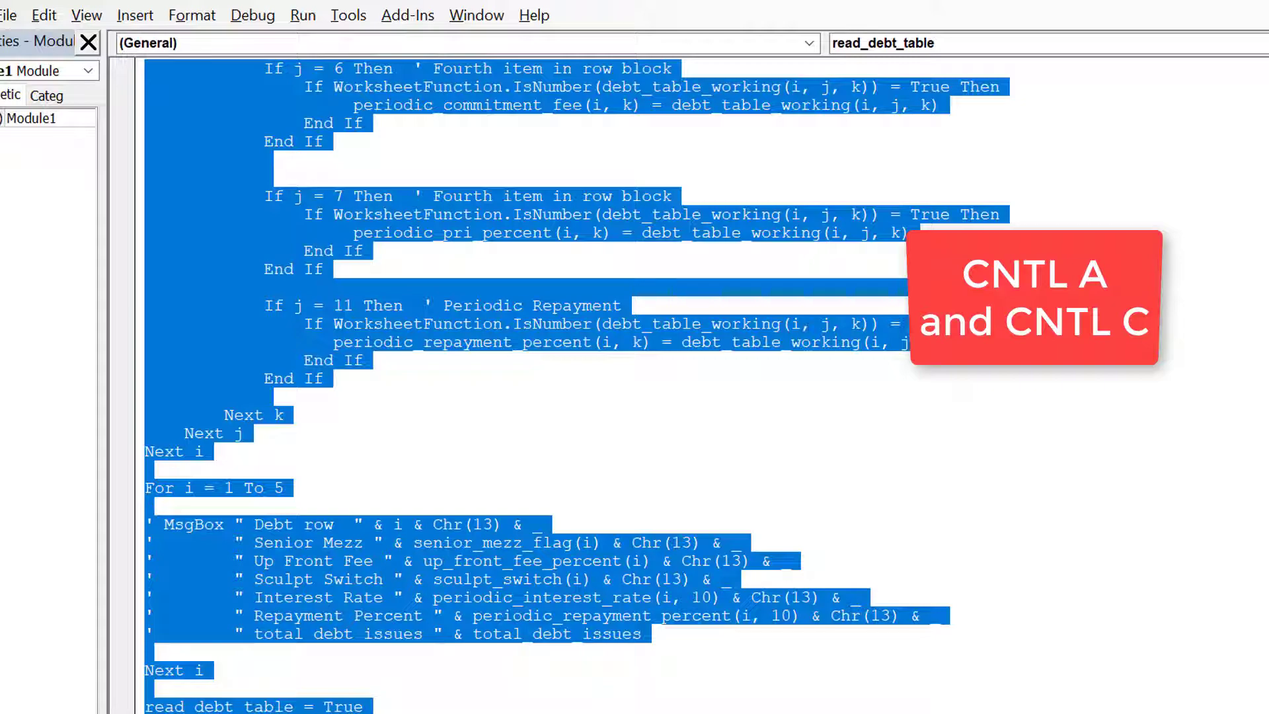
key("alt+Tab")
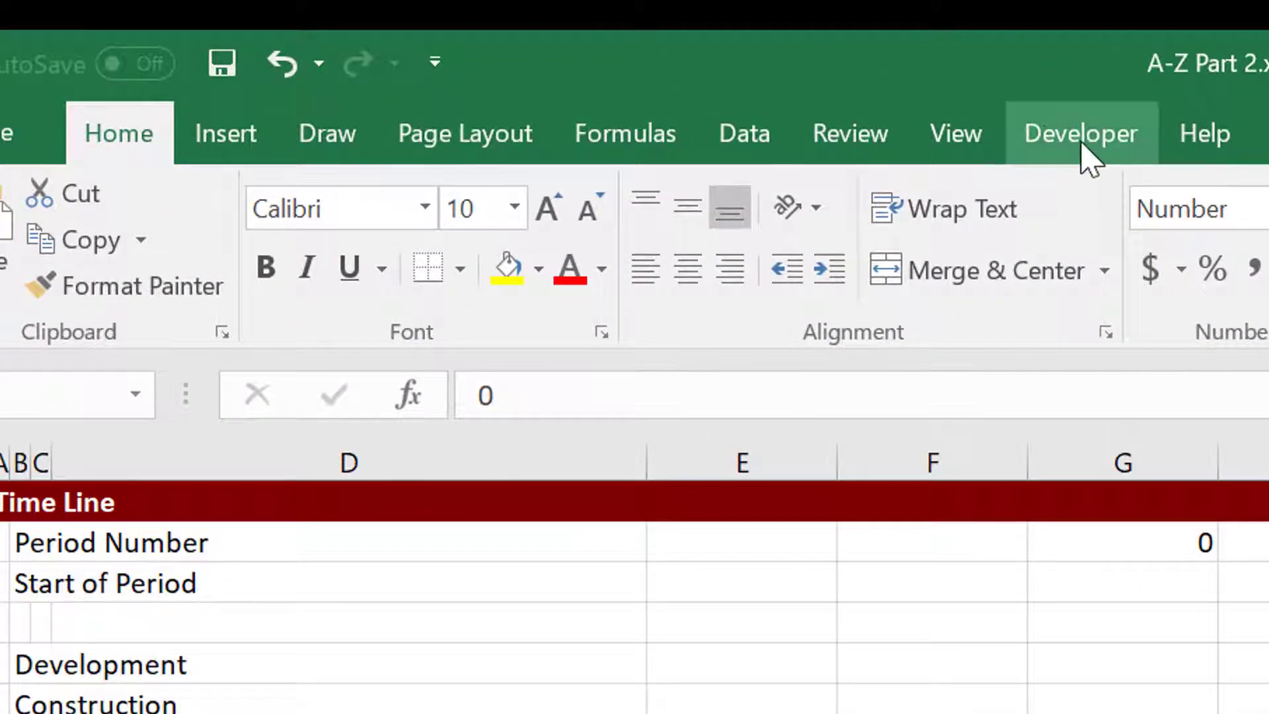
Create a new macro named circ_functions in the A-Z Part 2 workbook and paste the copied UDF code into it.
left_click(1082, 148)
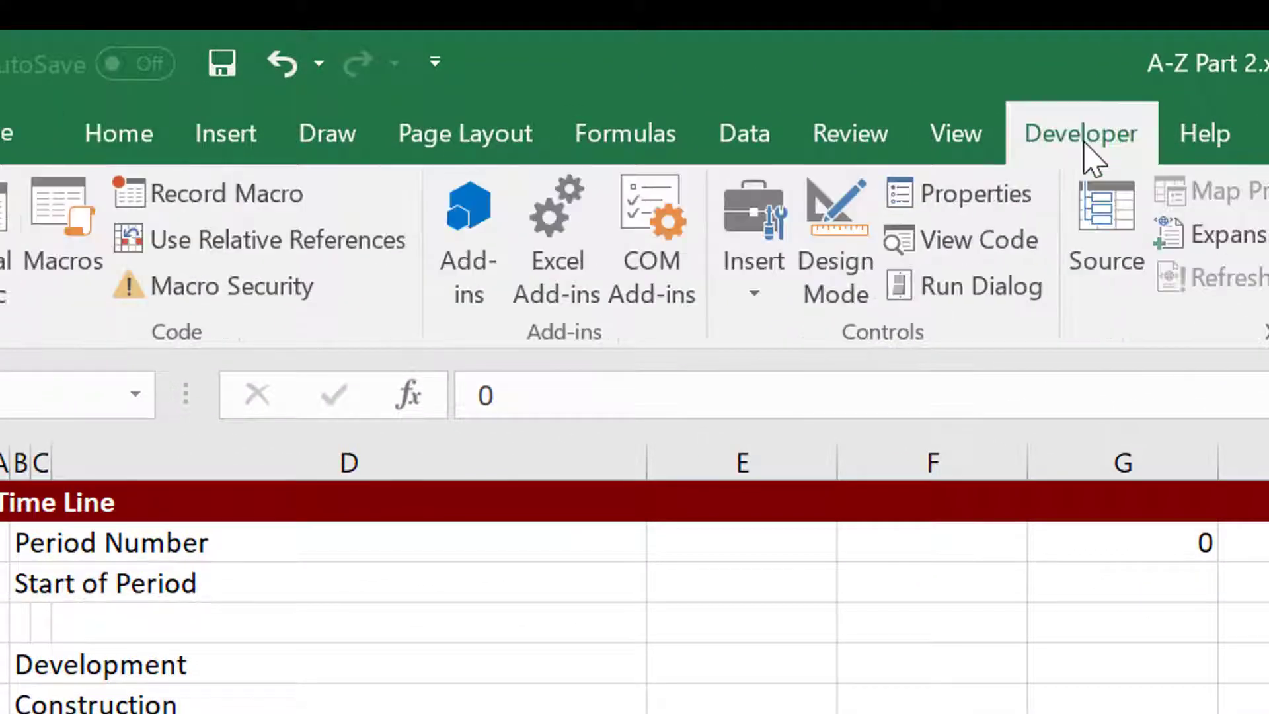
left_click(75, 213)
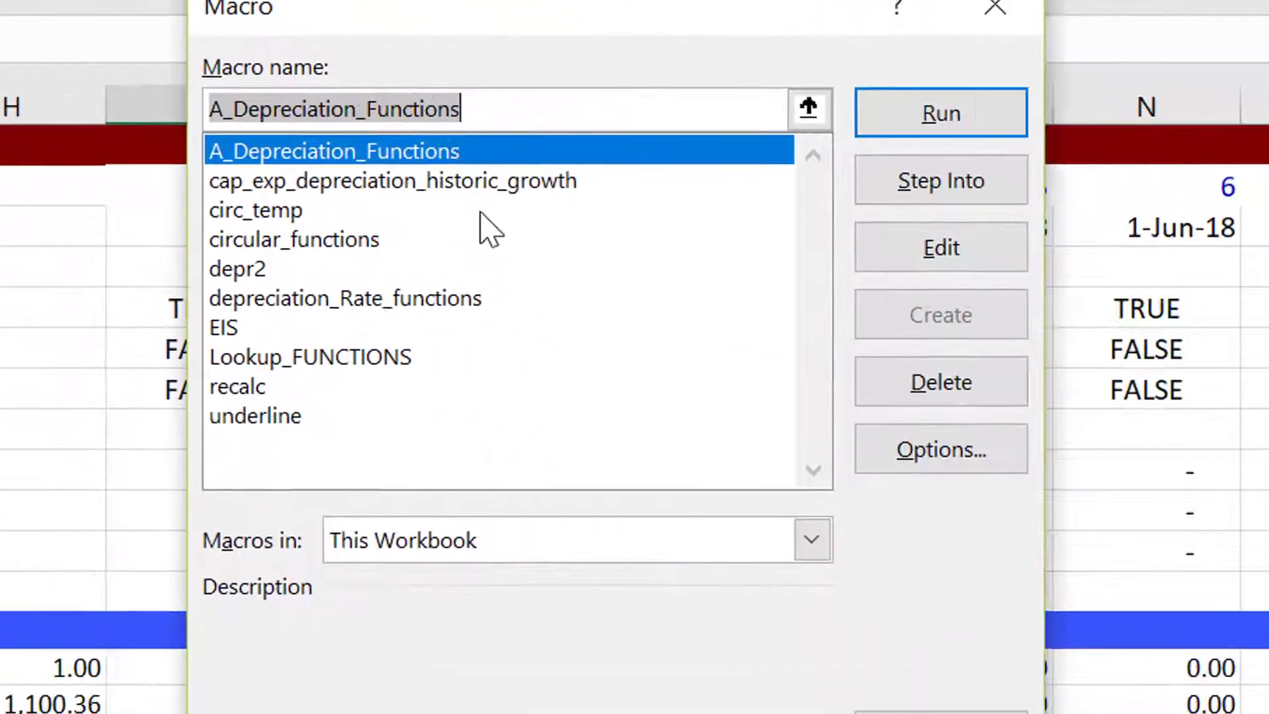
key("BackSpace")
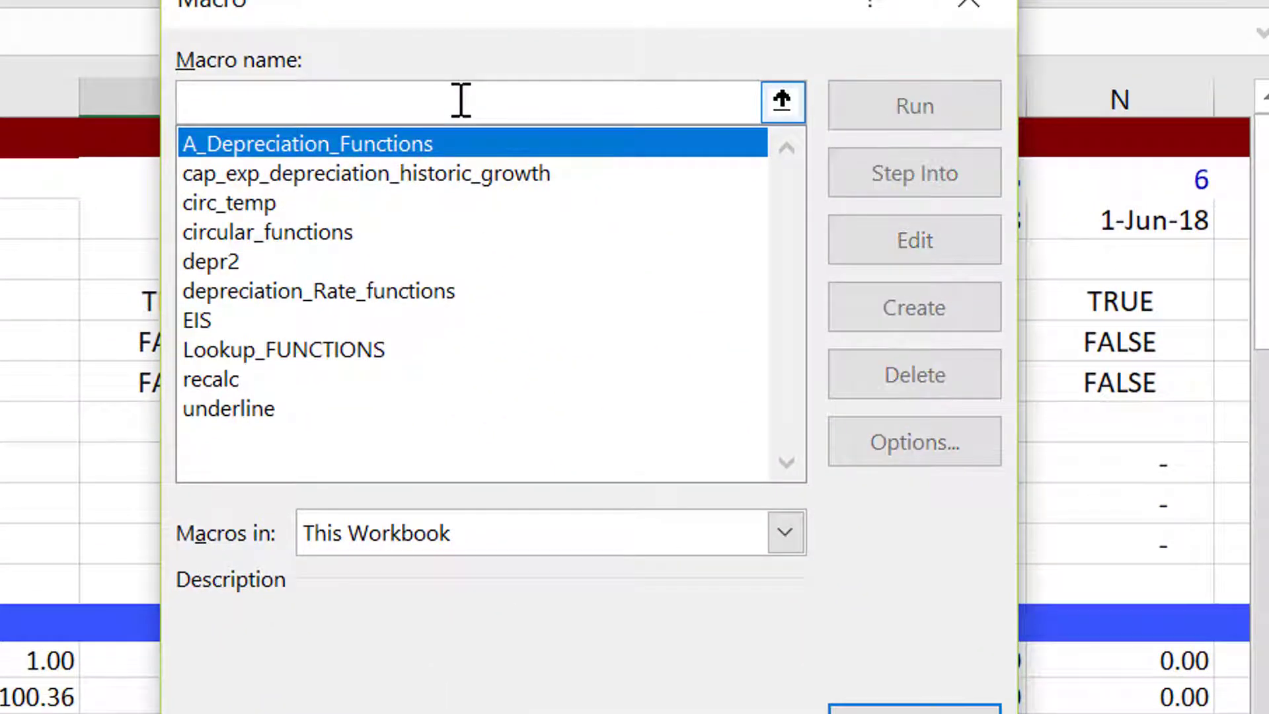
type("circ_functions")
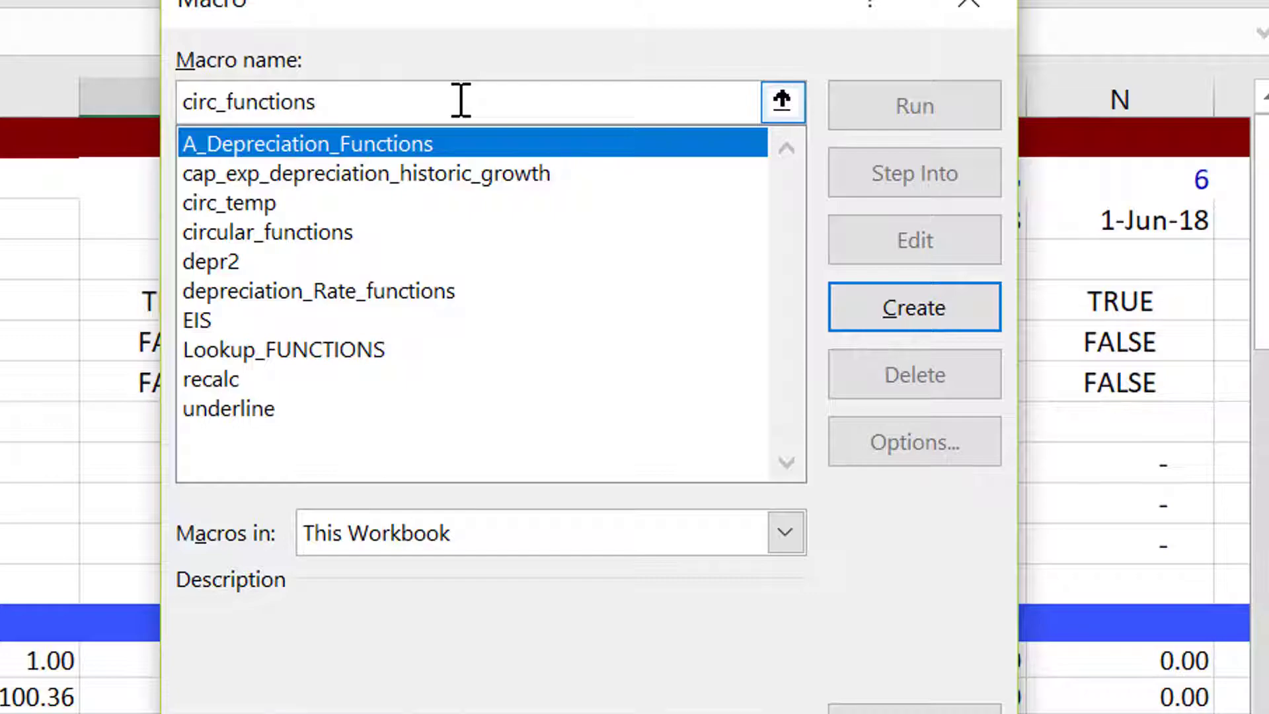
key("Return")
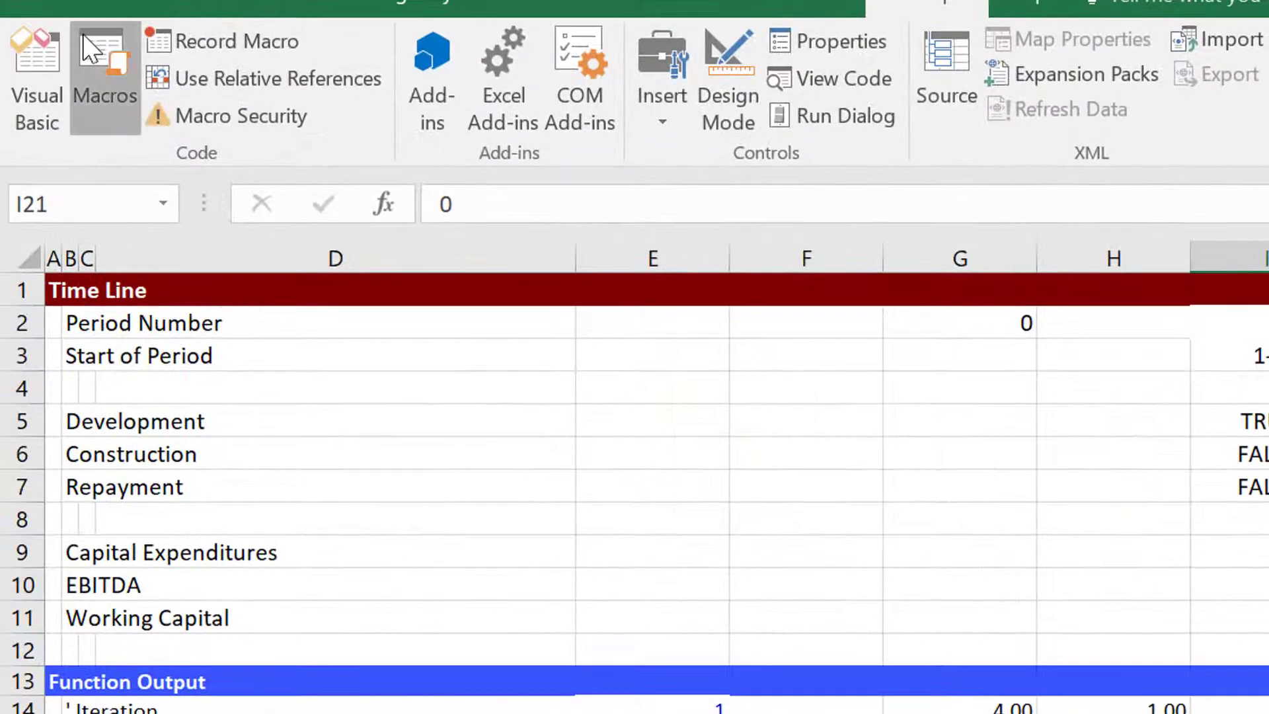
left_click(82, 34)
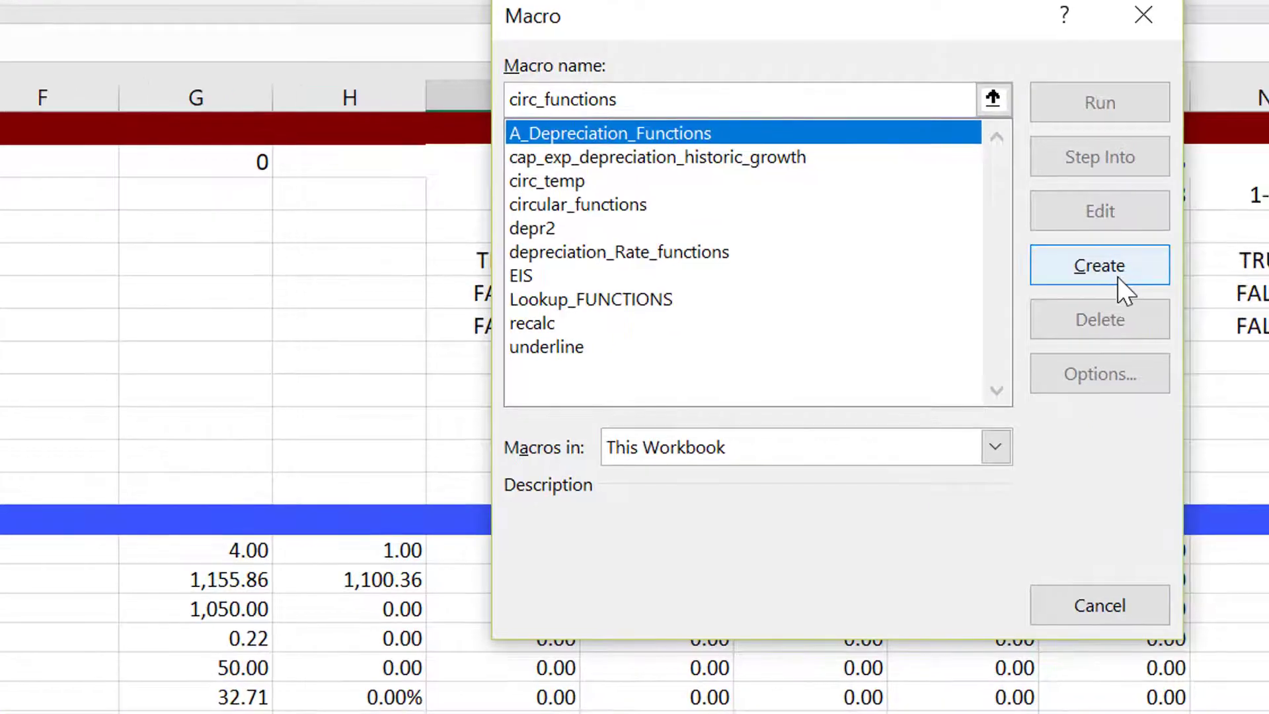
left_click(1120, 277)
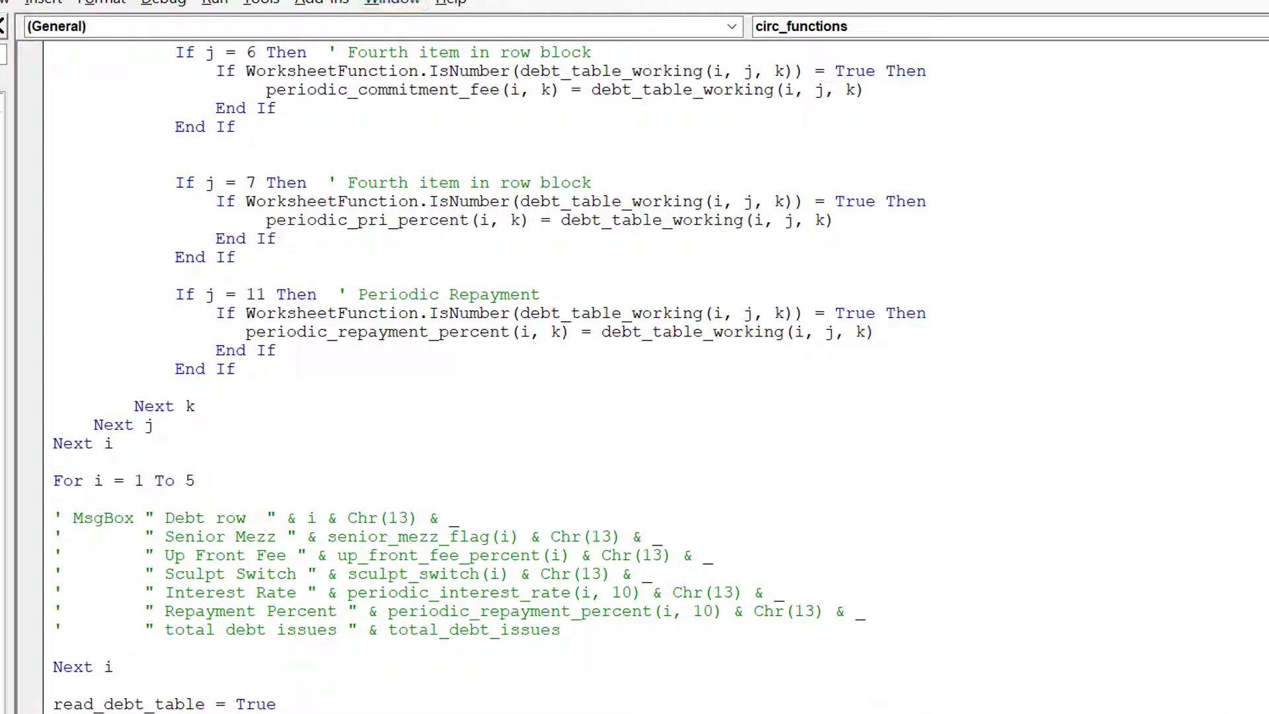
key("F10")
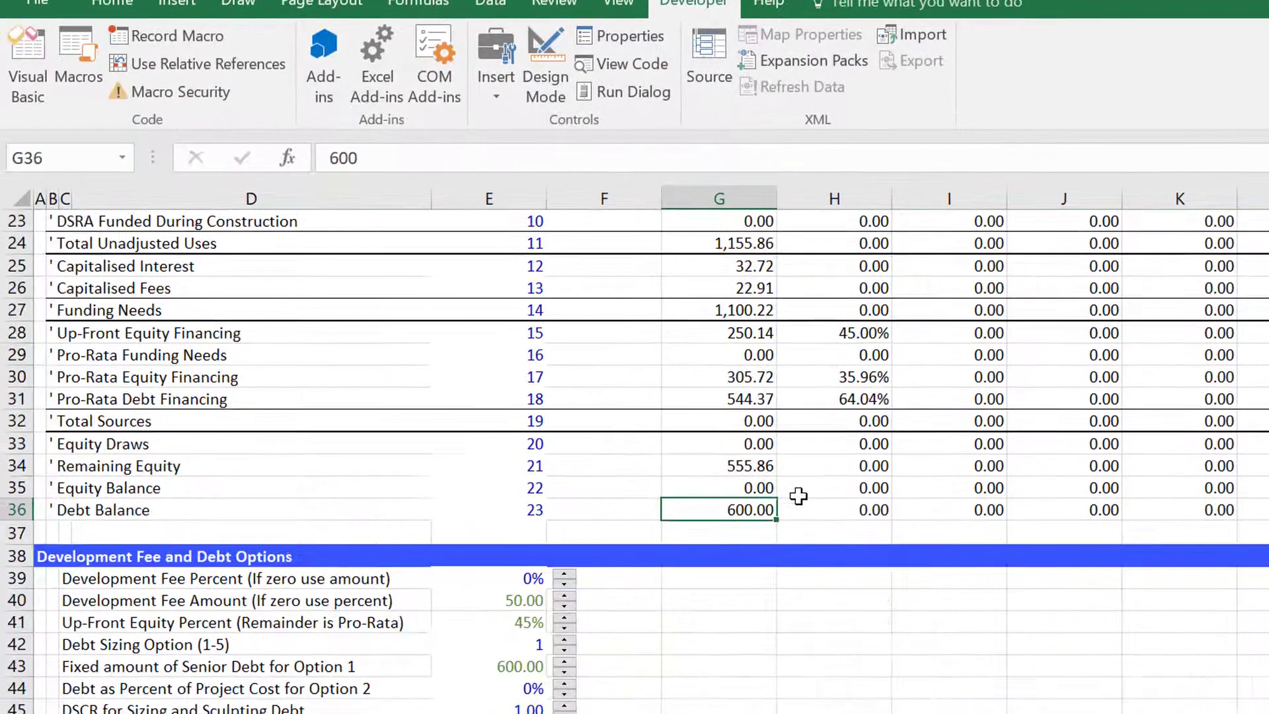
Review the Development Fee and Debt Options inputs below the Function Output block.
key("Down")
key("Down")
key("Down")
key("Left")
key("Left")
key("Down")
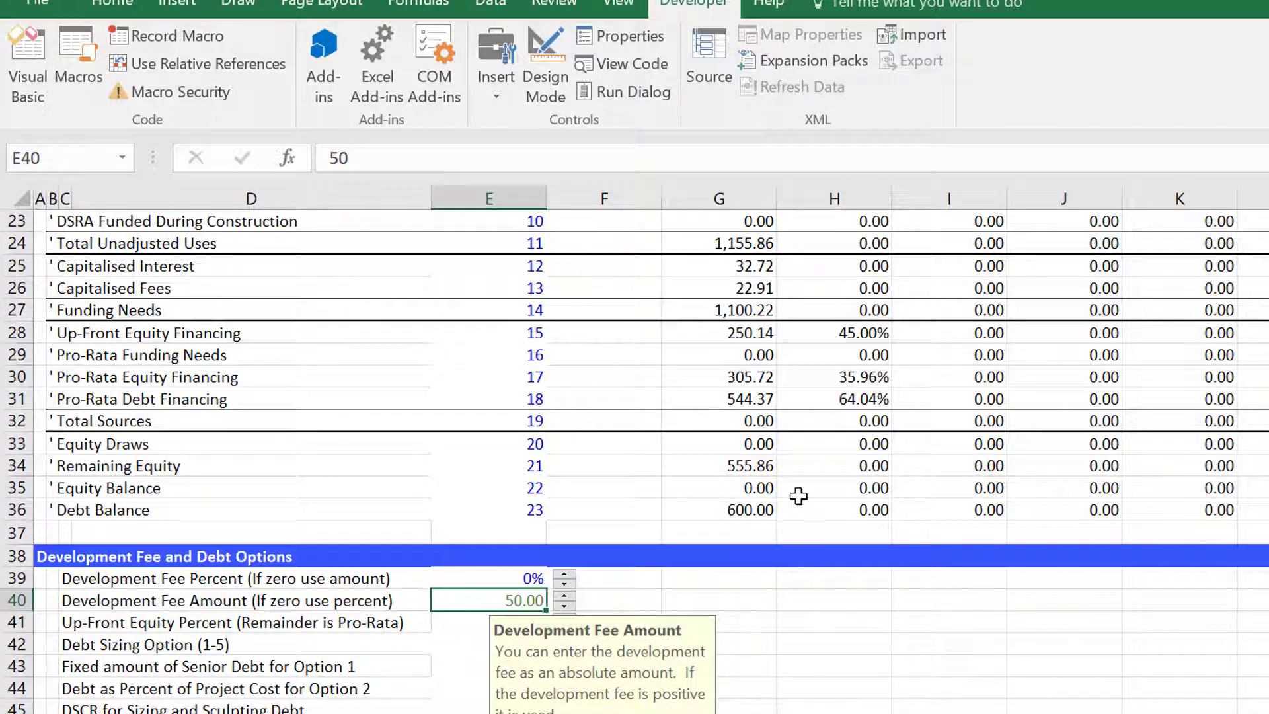
Link the Development Fee Amount input to the development fees amount cell on the Debt Set-up Complete sheet.
type("='Debt Set-up C")
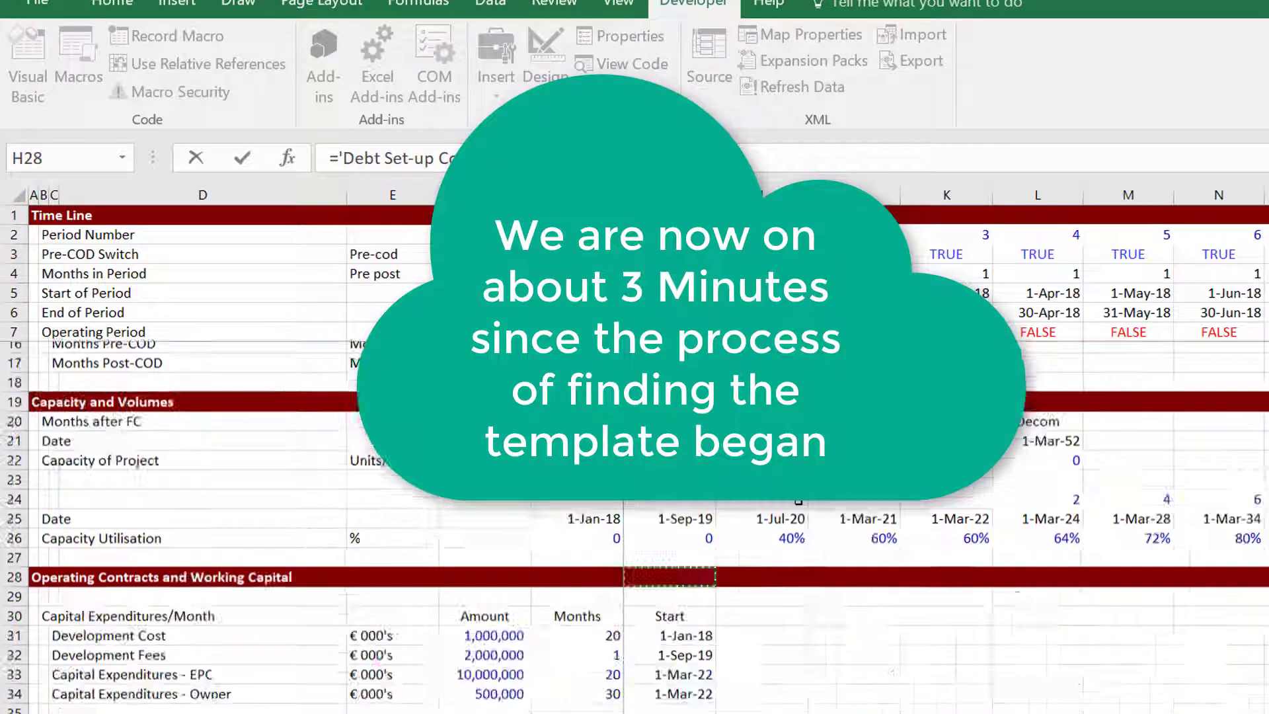
scroll(634, 526, "down", 4)
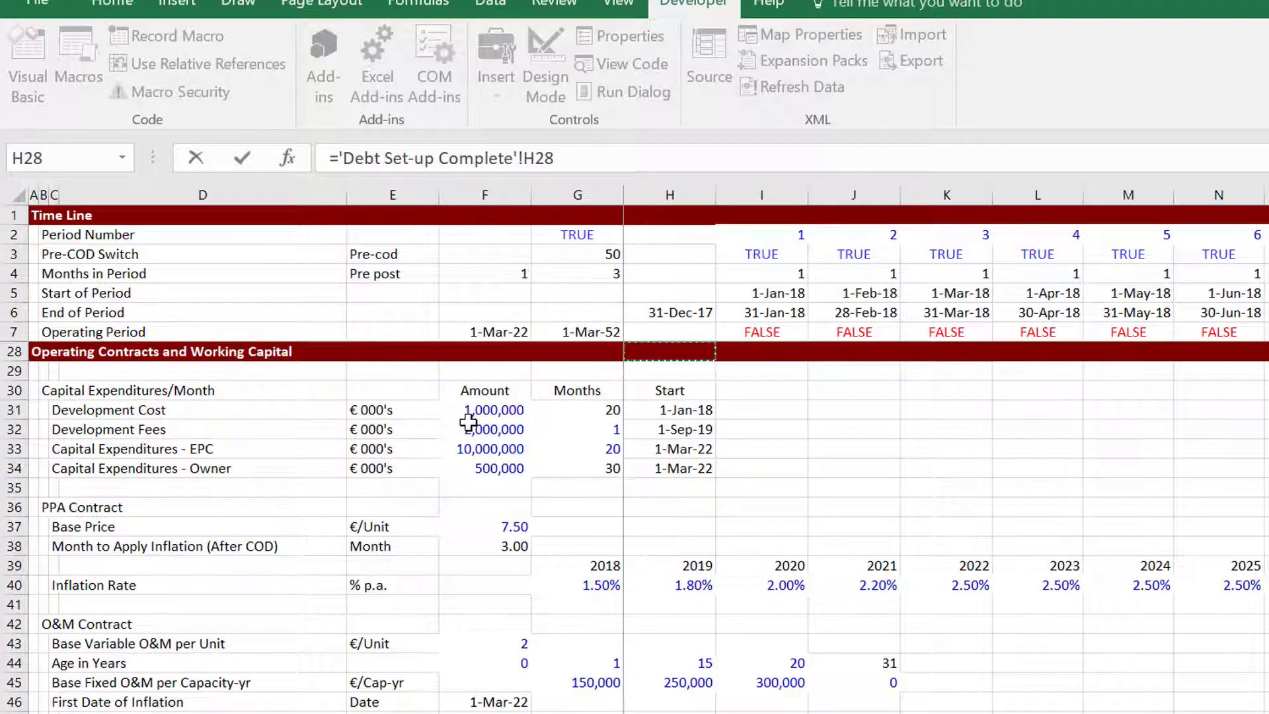
double_click(467, 421)
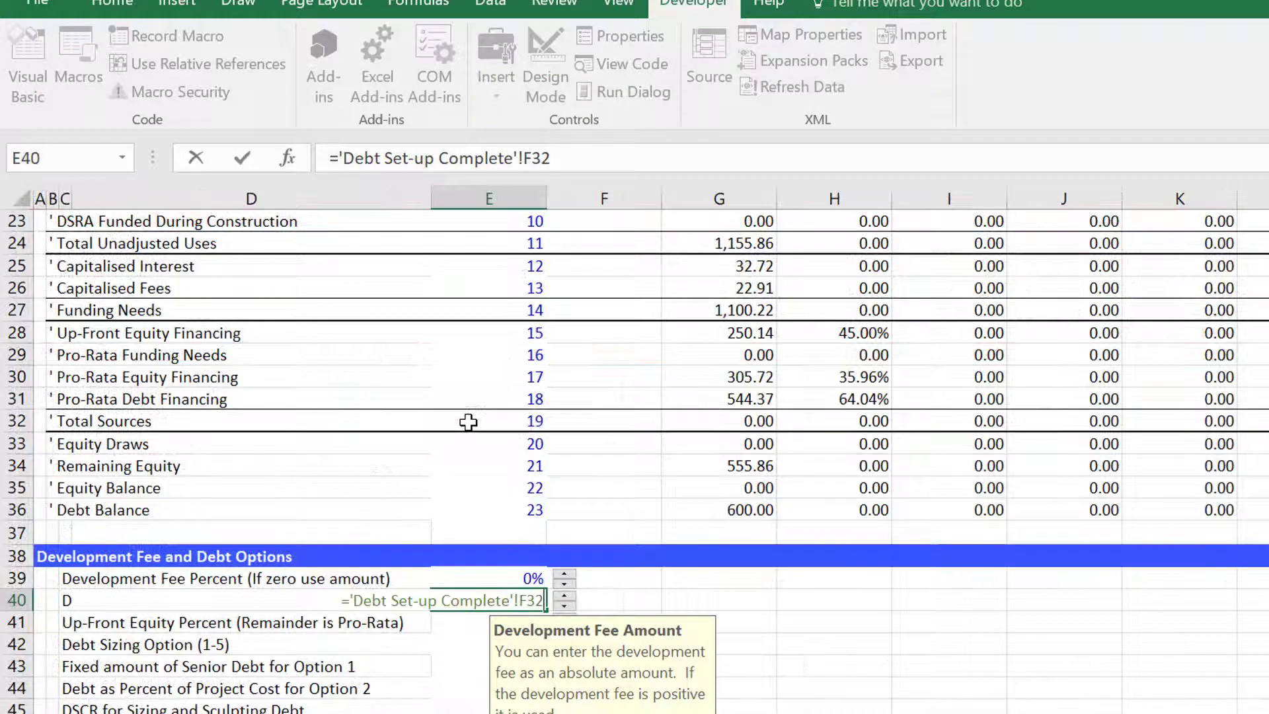
key("Return")
Link the Up-Front Equity Percent input to the Equity Up-Front Percent cell on the Debt Set-up Complete sheet.
key("Down")
key("Down")
key("Down")
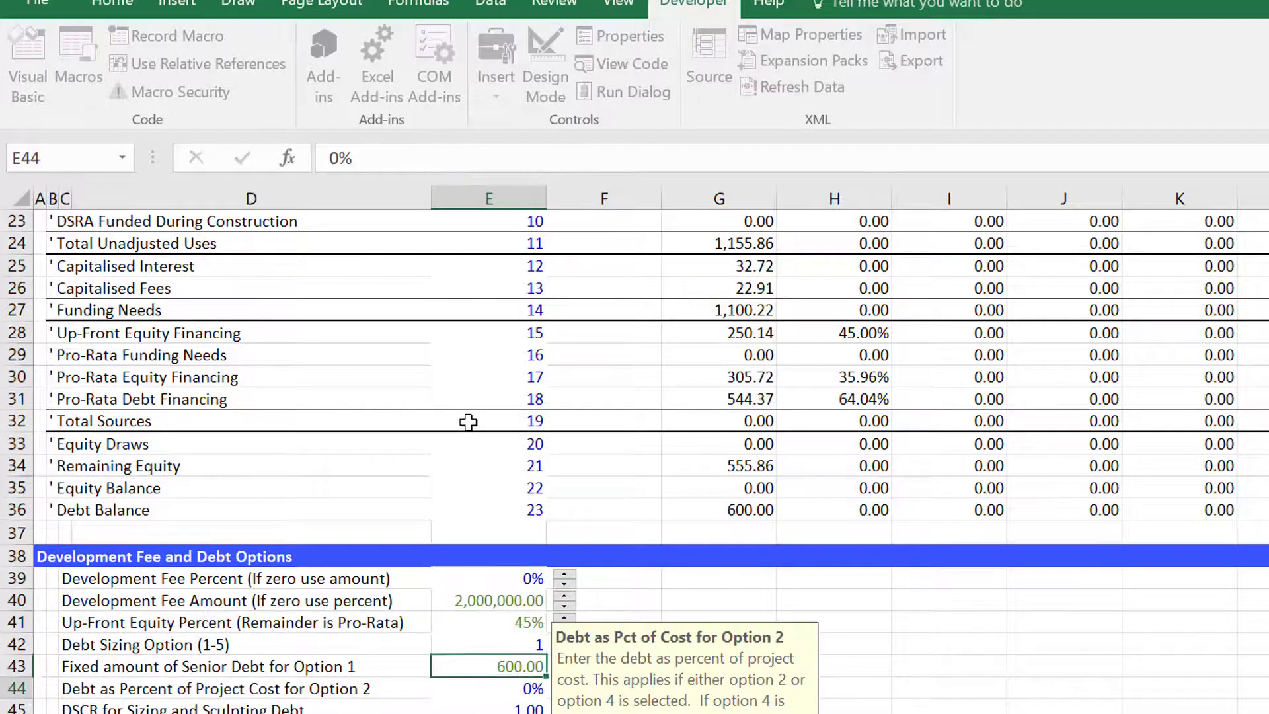
key("Up")
key("Up")
key("Up")
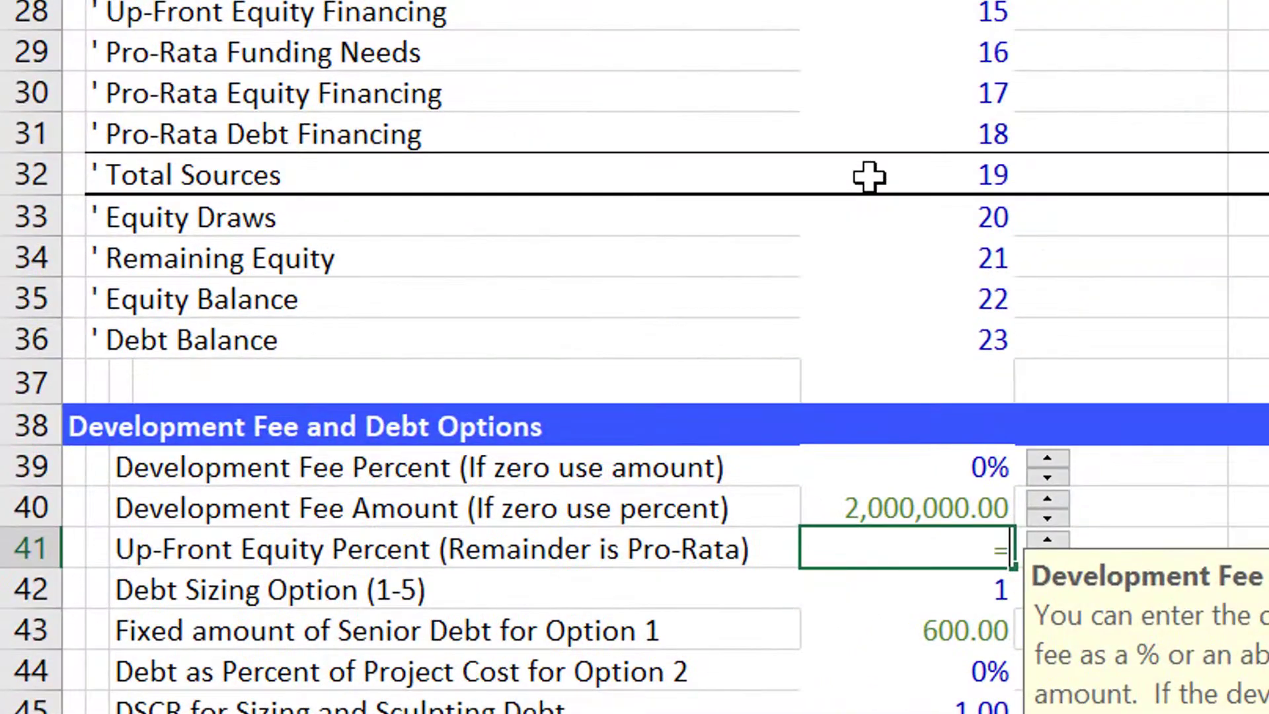
key("ctrl+Page_Up")
key("Page_Up")
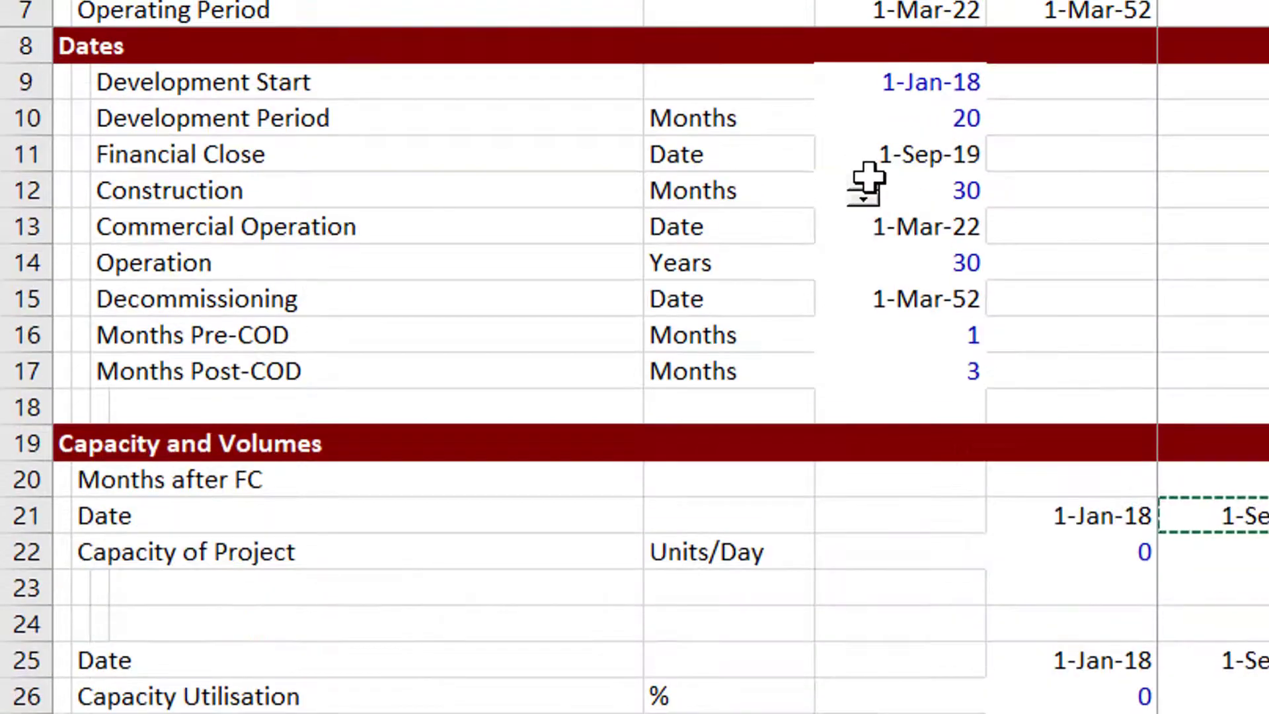
key("Page_Down")
key("Page_Down")
key("Page_Down")
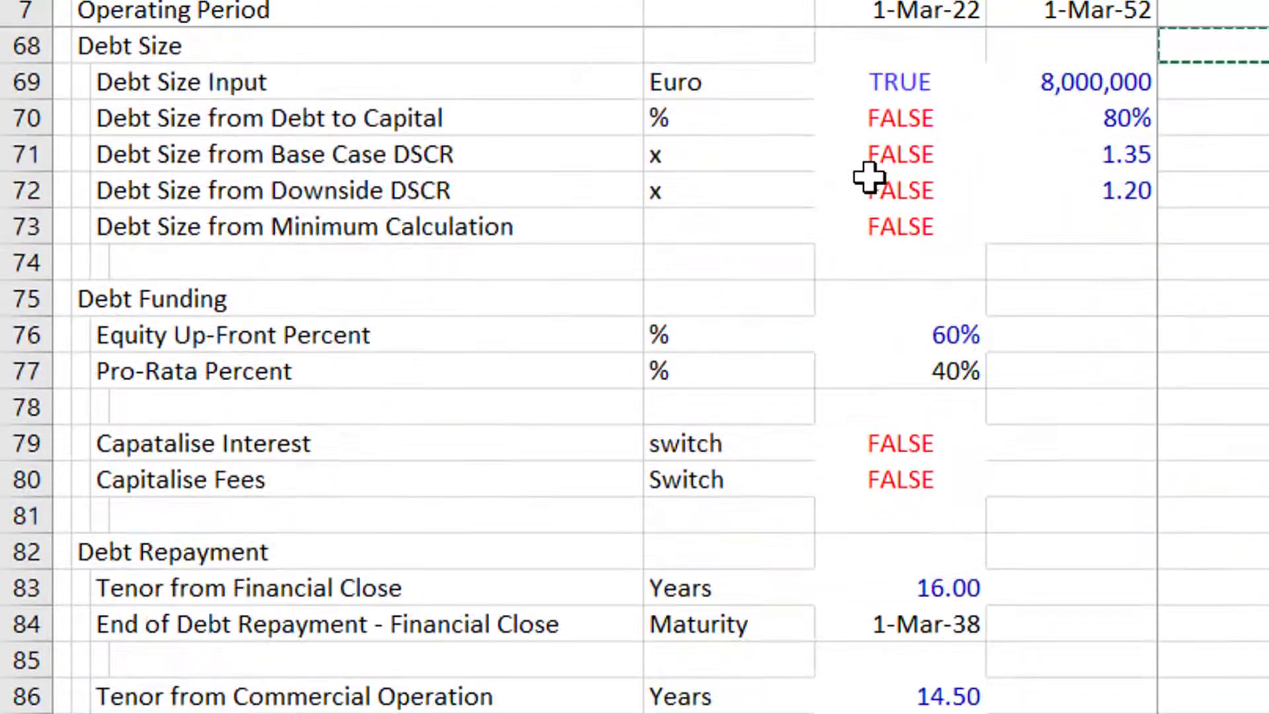
left_click(886, 339)
key("Return")
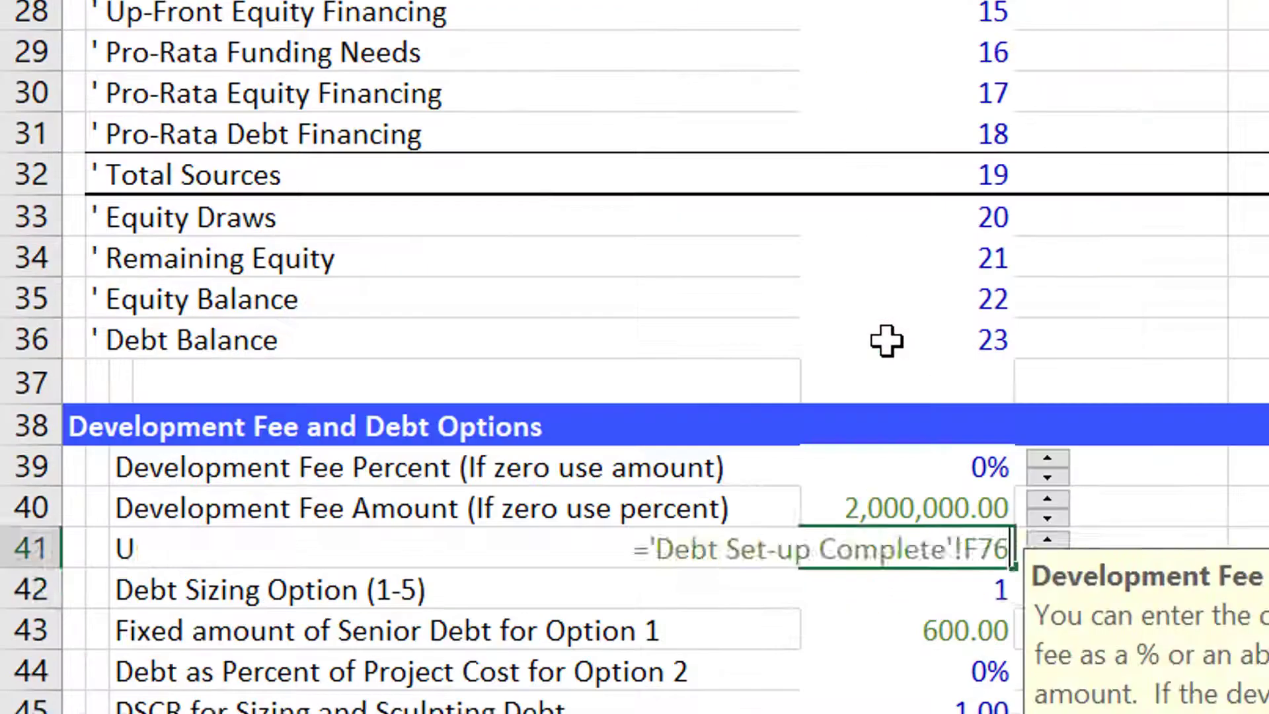
Link the Fixed amount of Senior Debt for Option 1 to the Debt Size Input amount on Debt Set-up Complete.
key("Down")
key("Down")
key("Up")
type("=")
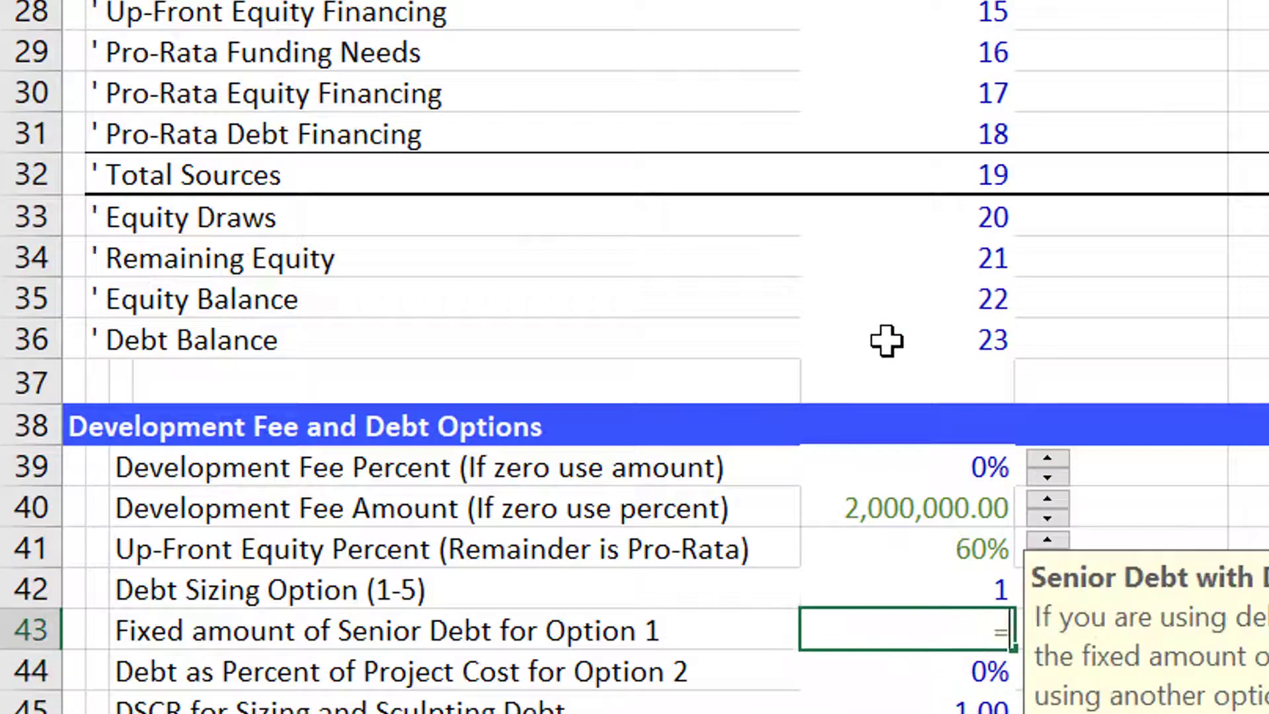
key("ctrl+Page_Down")
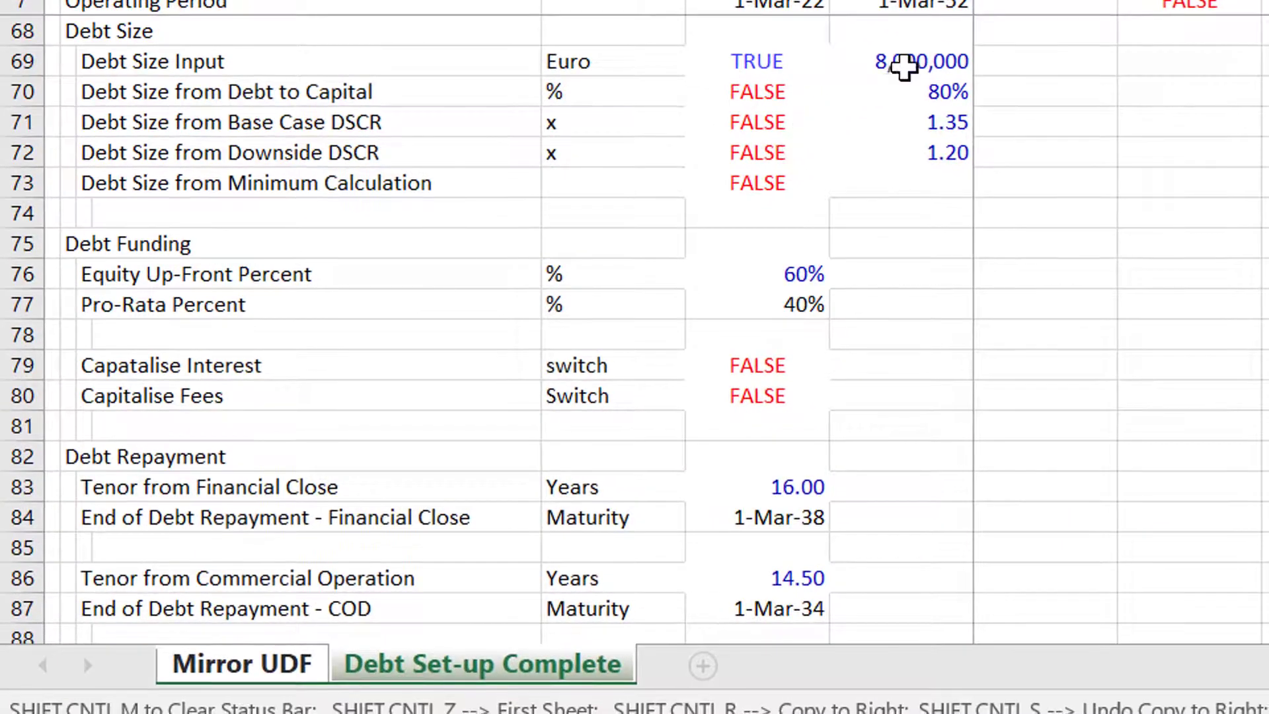
key("Return")
Review the remaining Development Fee and Debt Options rows and the Senior 1 input rows.
key("Down")
key("Down")
key("Down")
key("Down")
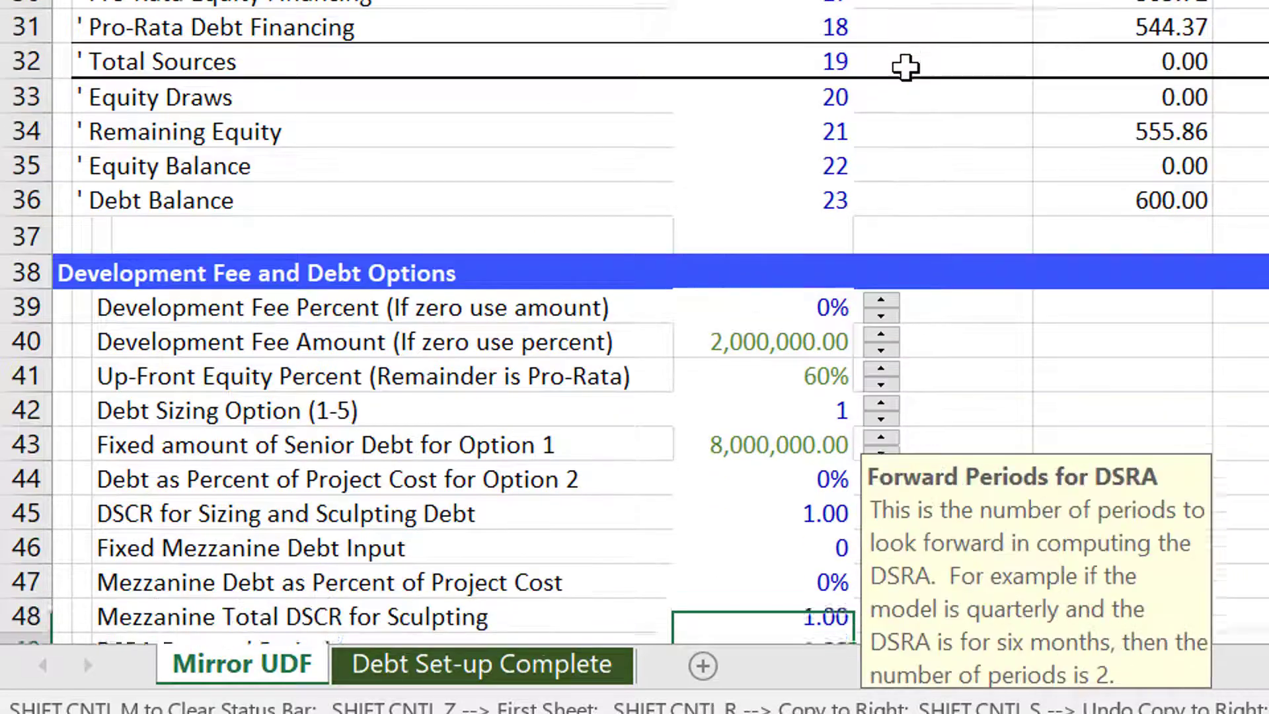
key("Down")
key("Down")
key("Down")
key("Down")
key("Down")
key("Down")
key("Down")
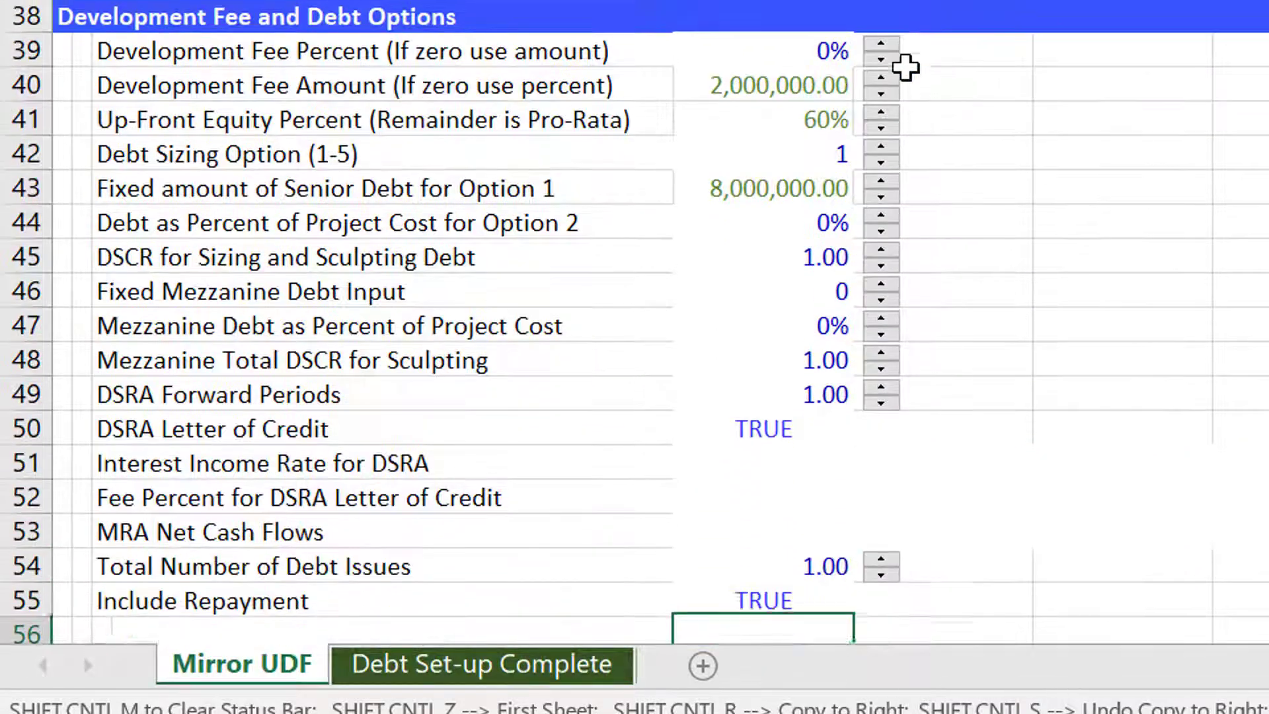
key("Up")
key("Up")
key("Up")
key("Up")
key("Up")
key("Up")
key("Up")
key("Up")
key("Up")
key("Up")
key("Up")
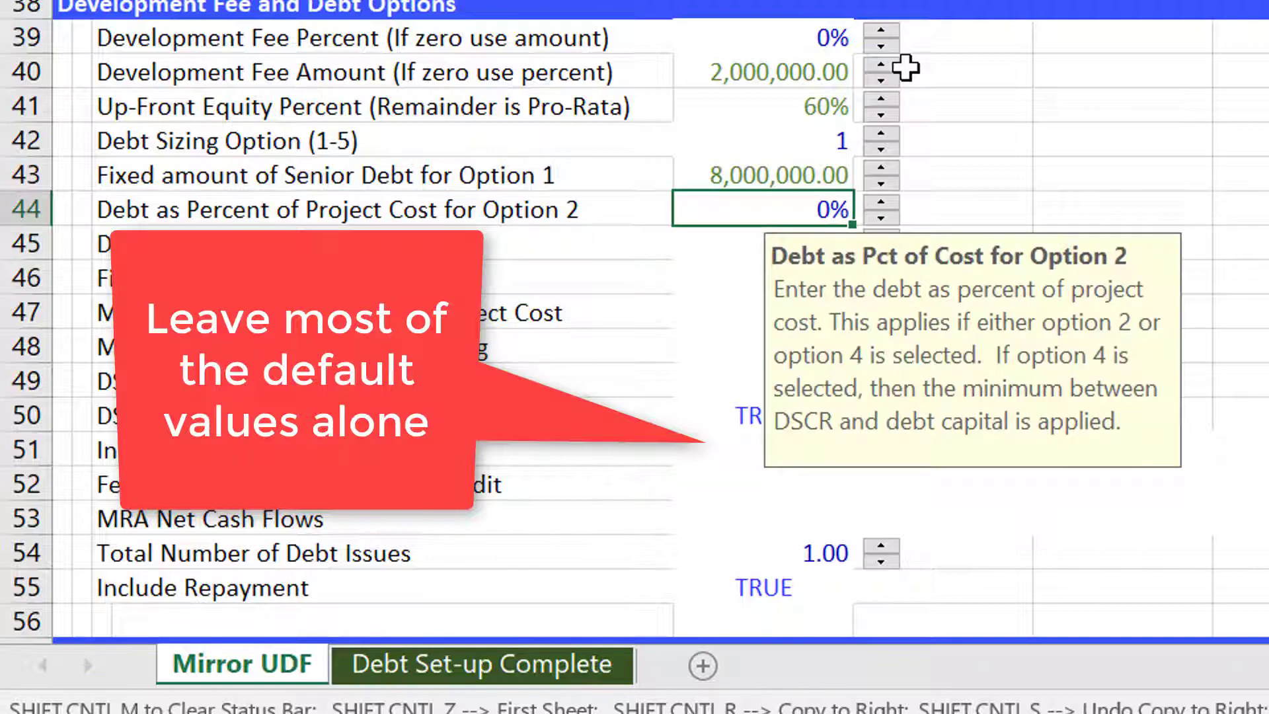
key("Up")
key("Up")
key("Down")
key("Down")
key("Down")
key("Down")
key("Down")
key("Down")
key("Down")
key("Down")
key("Down")
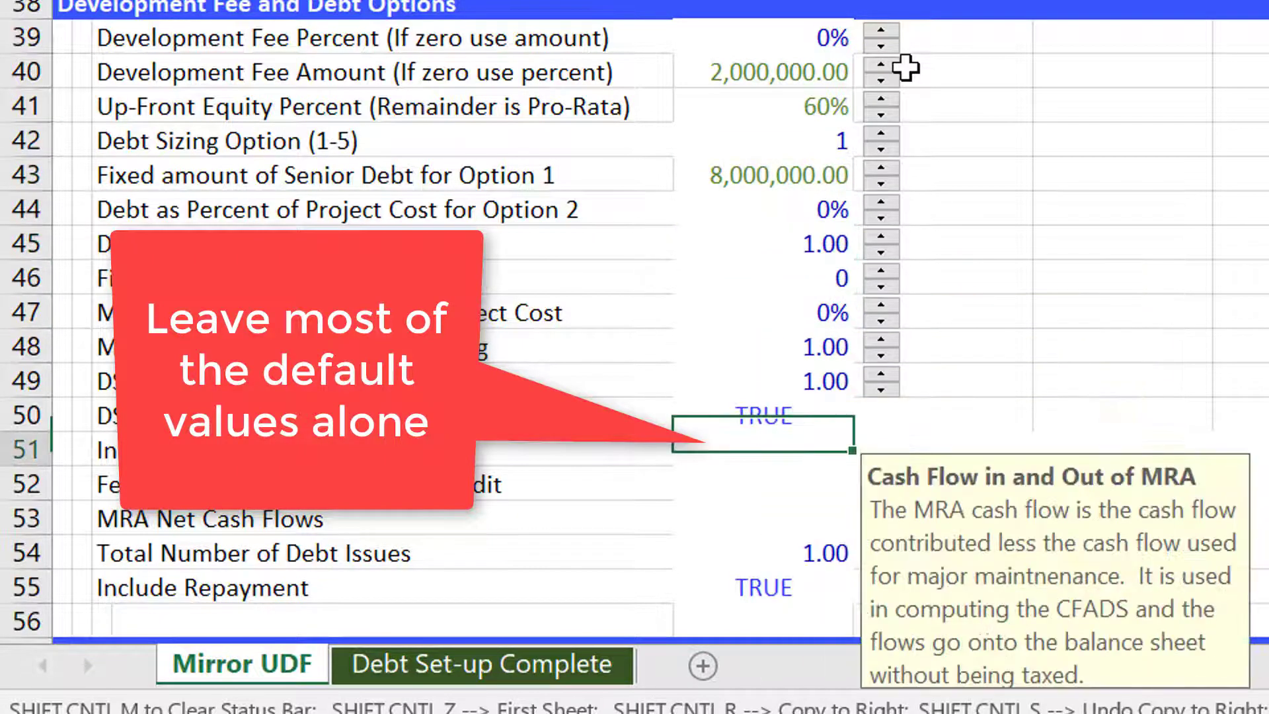
key("Up")
key("Up")
key("Down")
key("Down")
key("Down")
key("Down")
key("Down")
key("Down")
key("Down")
key("Down")
key("Down")
key("Down")
key("Down")
key("Down")
key("Down")
key("Down")
key("Down")
key("Down")
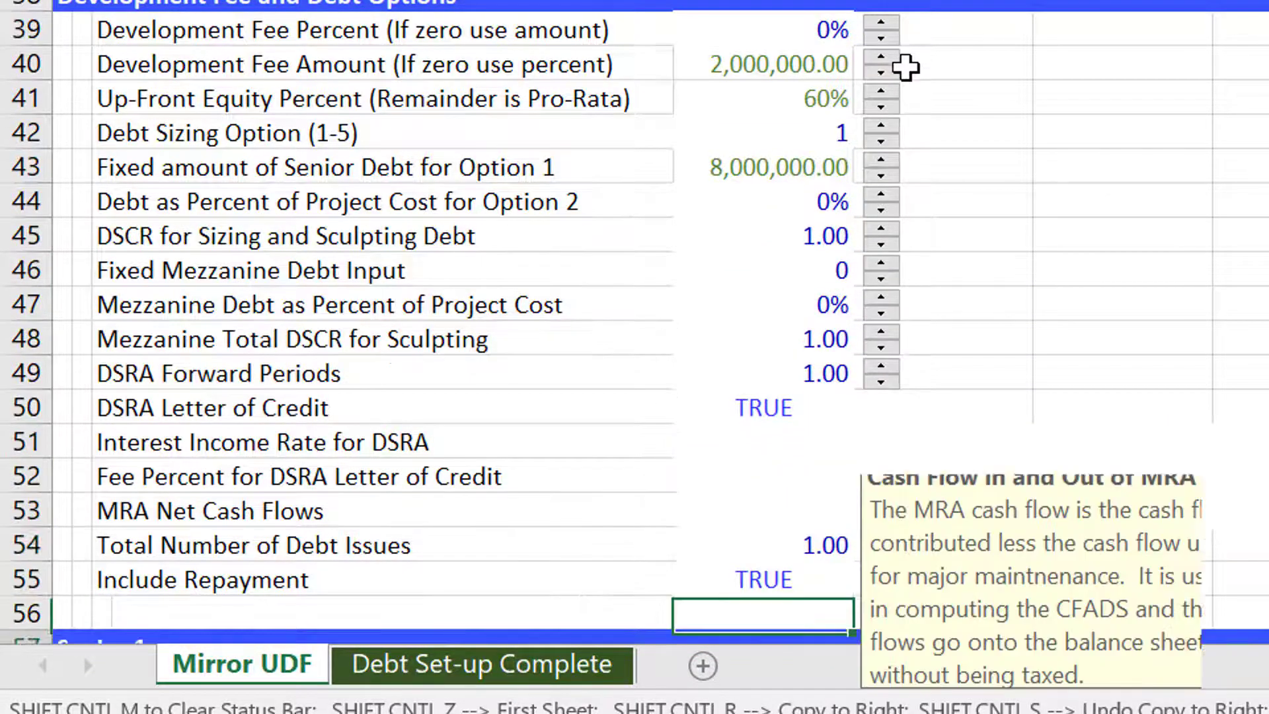
key("Down")
key("Down")
key("Down")
key("Down")
key("Down")
key("Down")
key("Up")
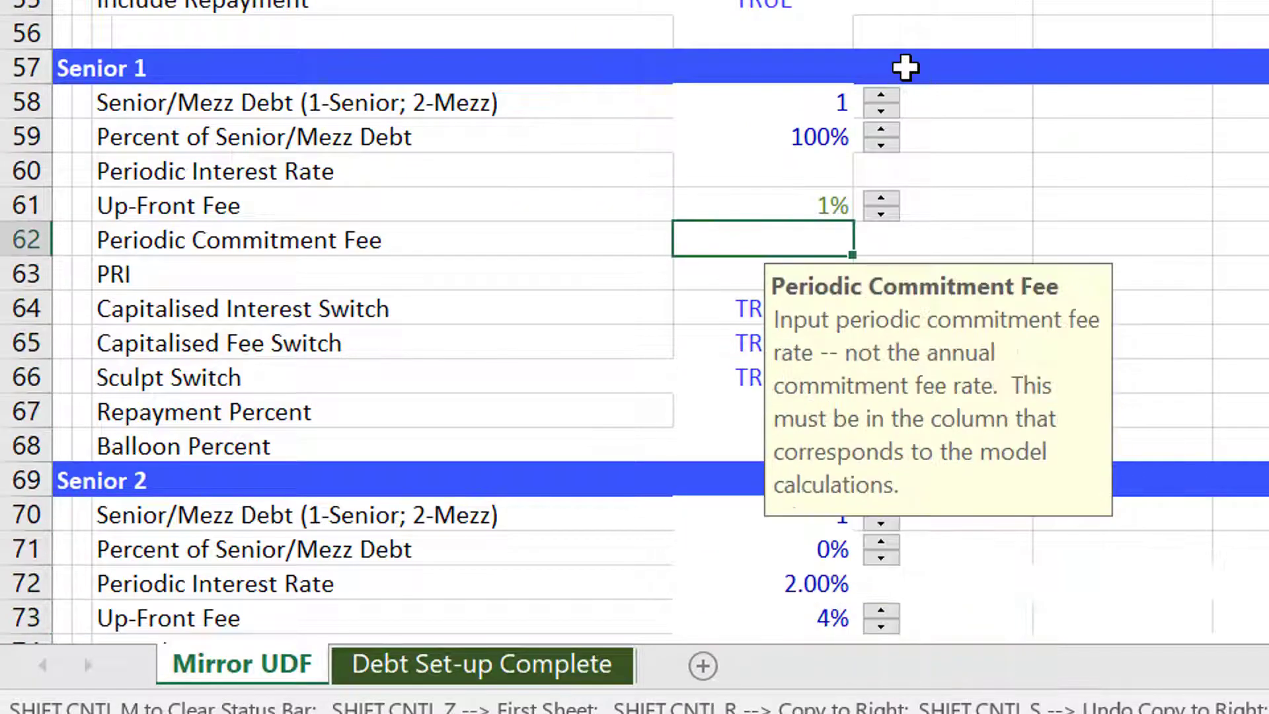
Link the Senior 1 Periodic Interest Rate row to the Periodic Interest Rate row on Debt Set-up Complete.
key("Up")
key("Up")
key("Right")
key("Right")
key("Right")
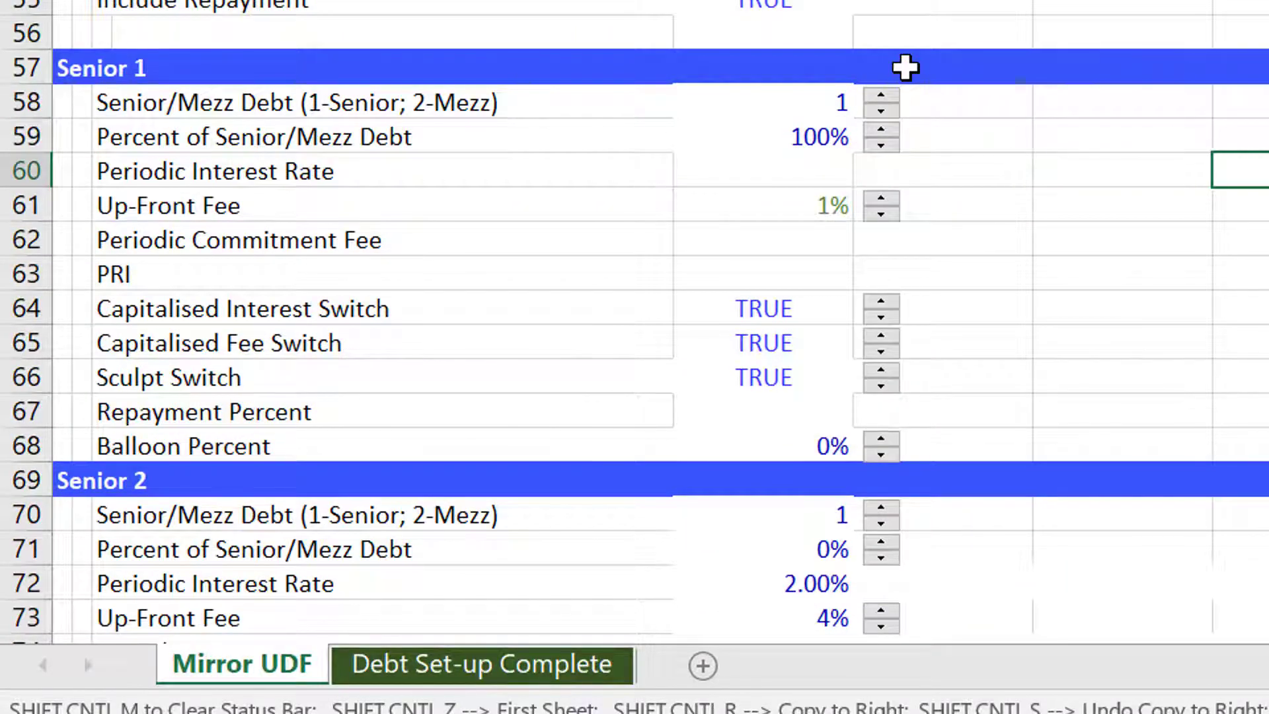
key("Right")
type("=")
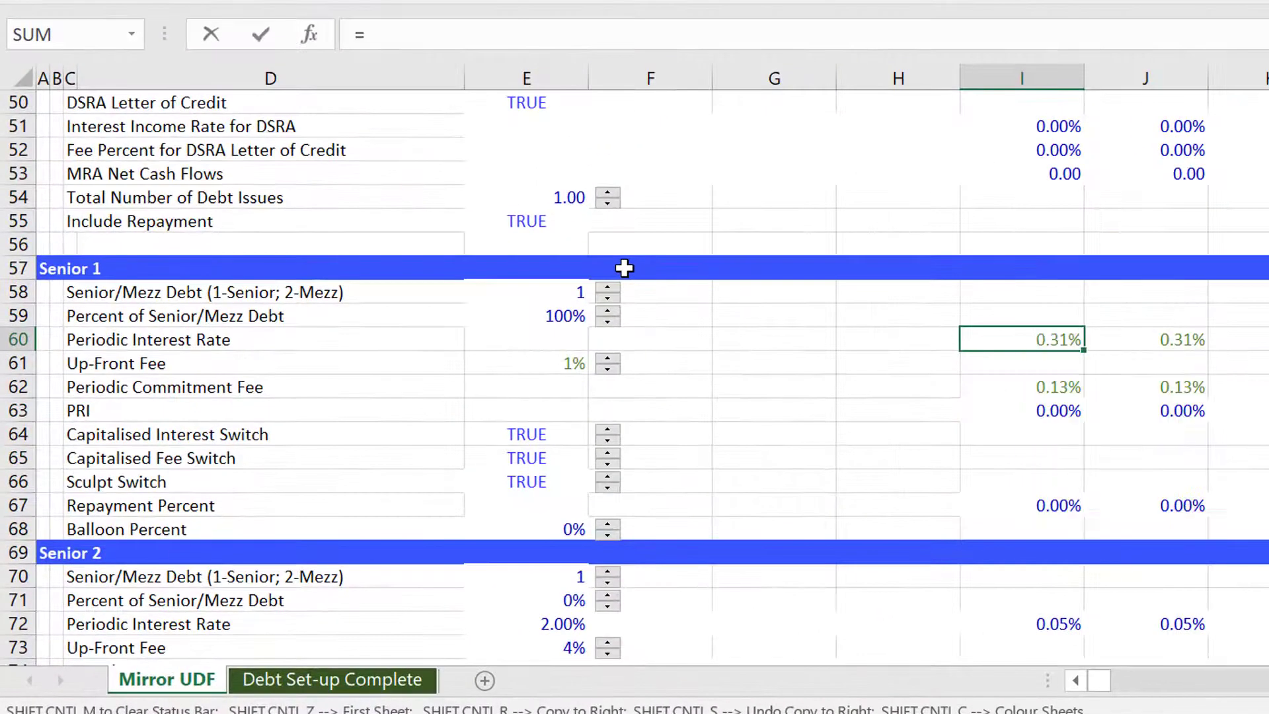
key("ctrl+Page_Down")
key("Page_Down")
key("Page_Down")
key("Page_Down")
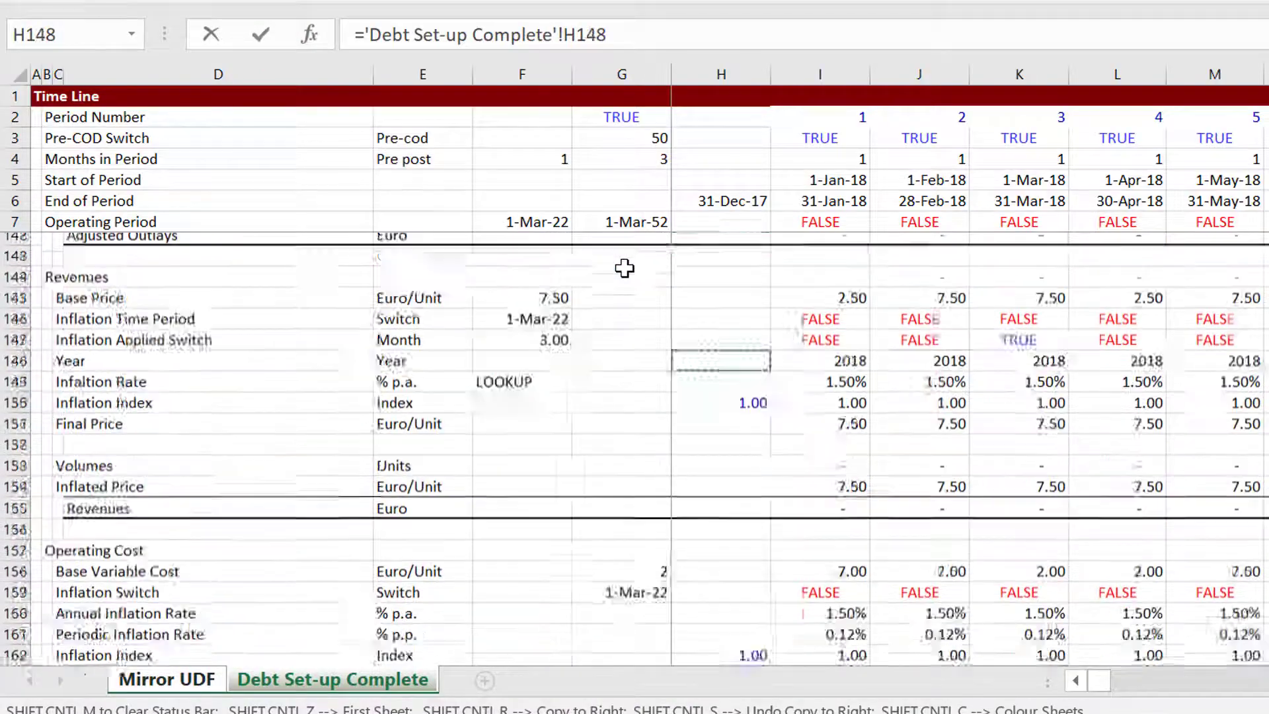
key("Page_Down")
key("Page_Down")
key("Page_Down")
key("Page_Down")
key("Page_Down")
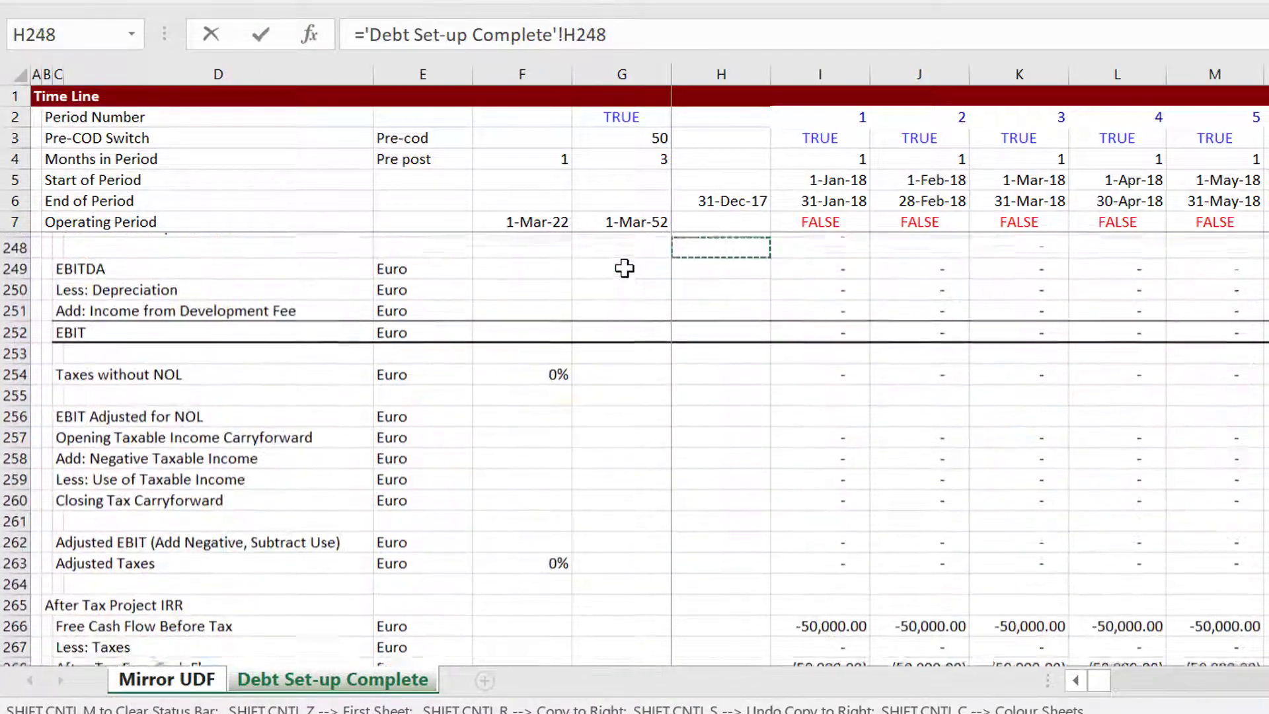
key("Page_Down")
key("Page_Down")
key("Page_Down")
key("Page_Down")
key("Page_Down")
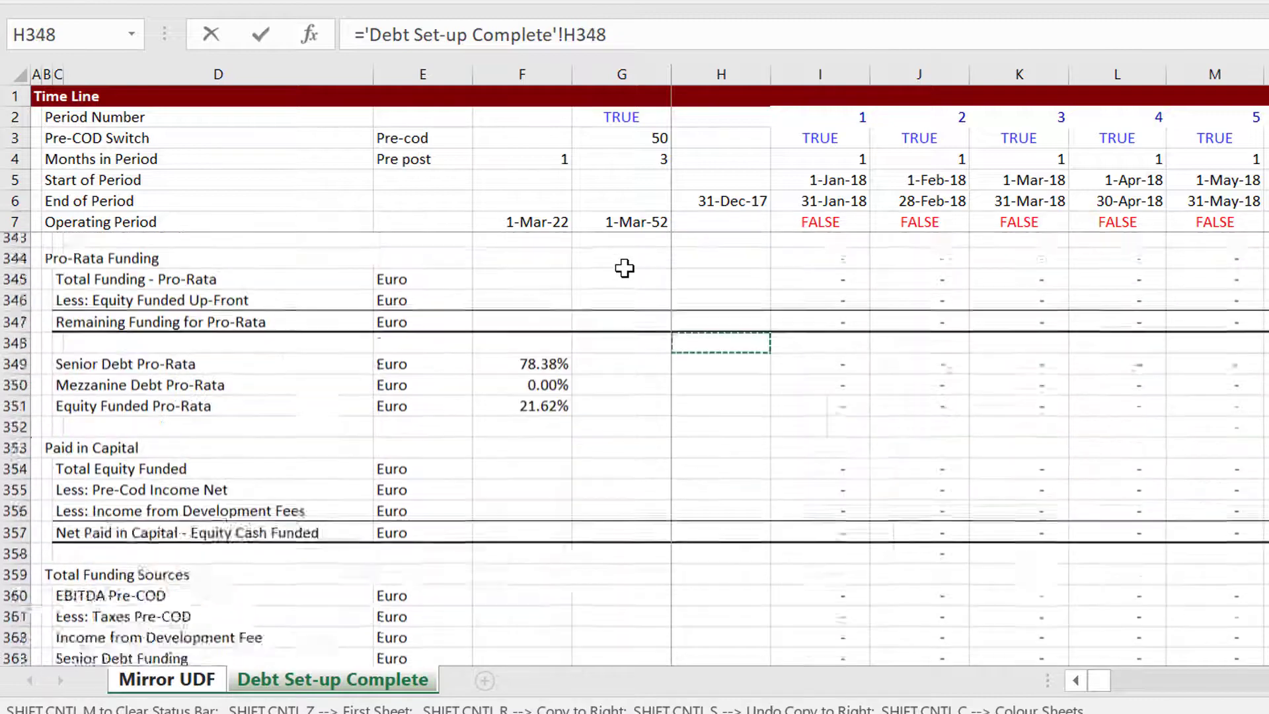
key("Page_Down")
key("Page_Down")
key("Up")
key("Up")
key("Up")
key("Up")
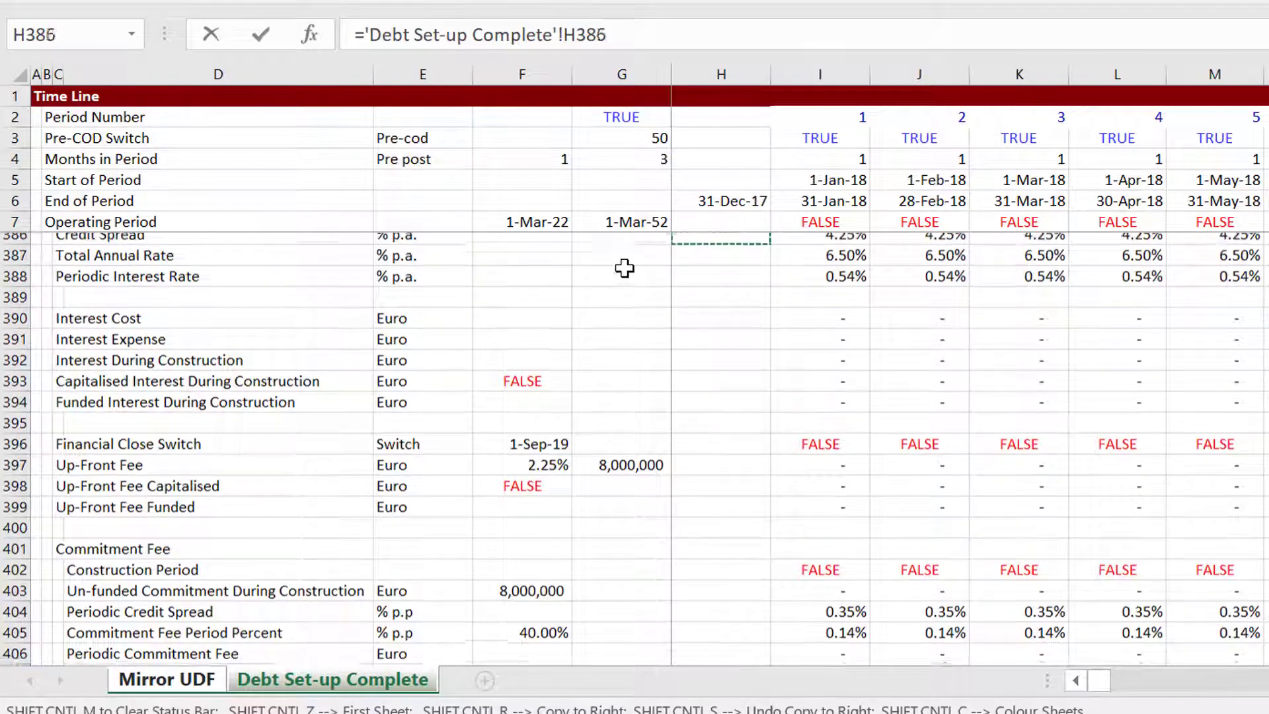
key("Down")
key("Down")
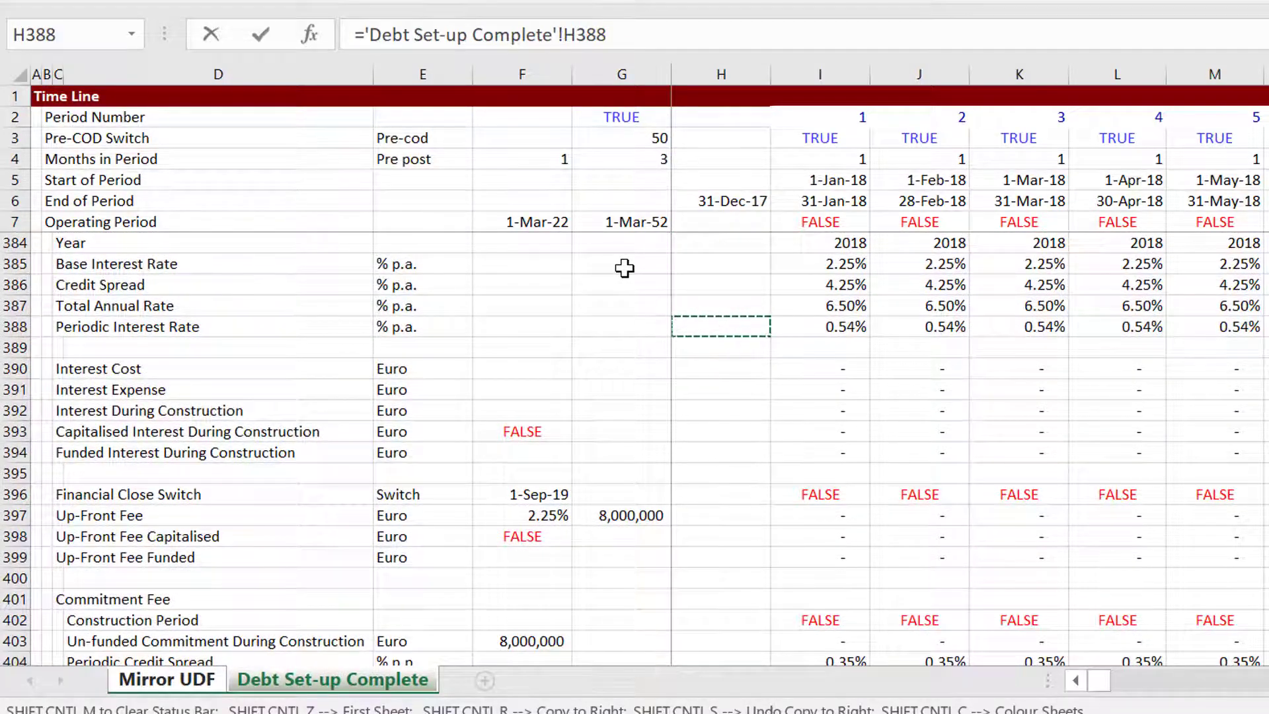
key("Up")
key("Up")
key("Up")
key("Down")
key("Down")
key("Down")
key("Down")
key("Down")
key("Down")
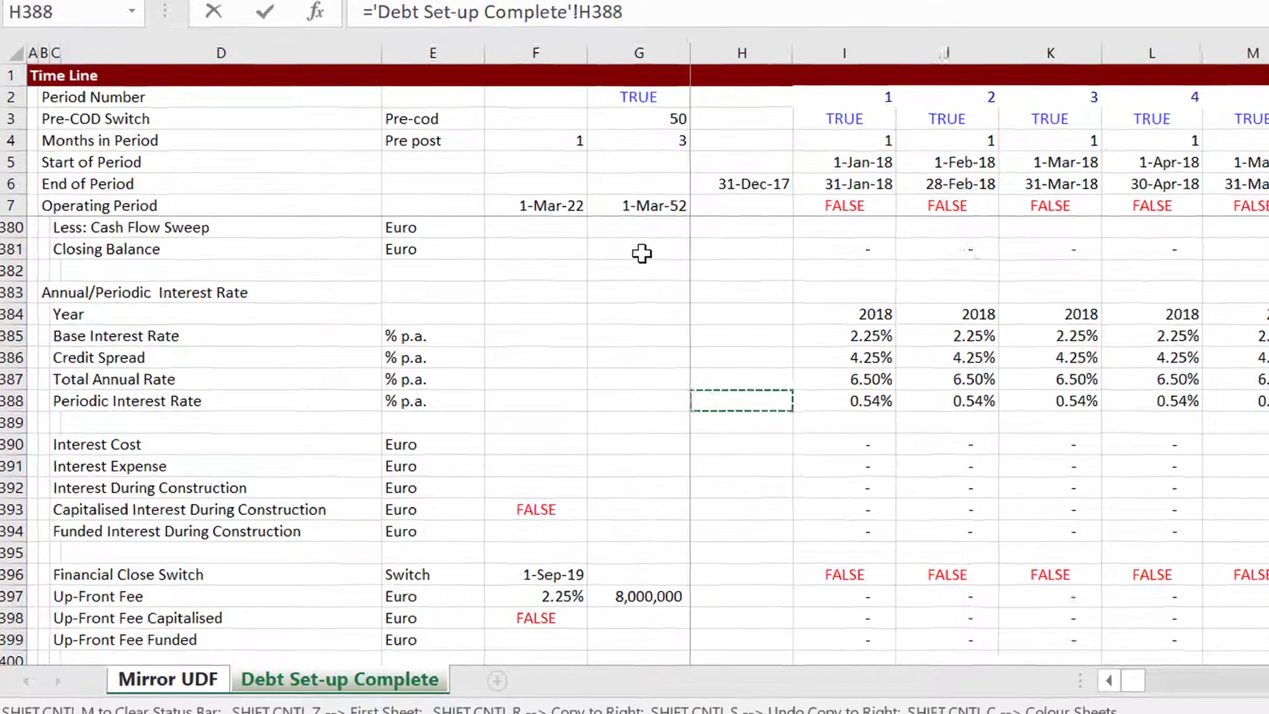
key("Right")
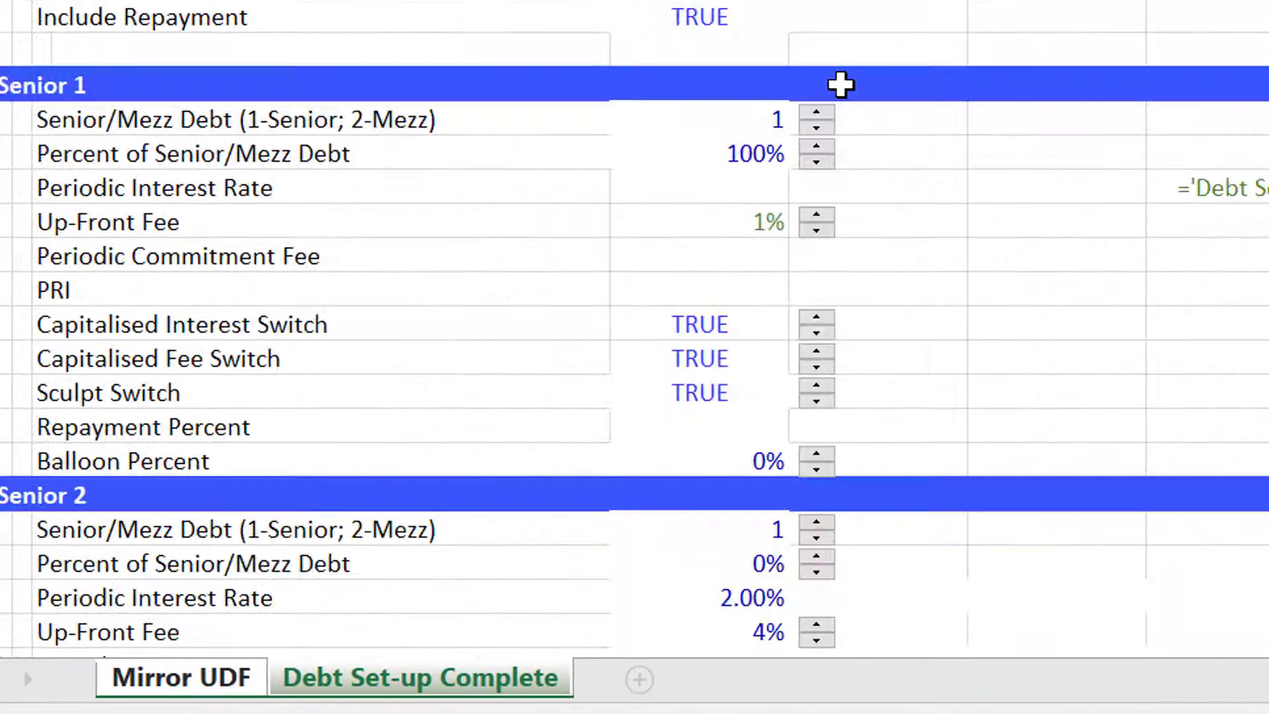
key("ctrl+Page_Up")
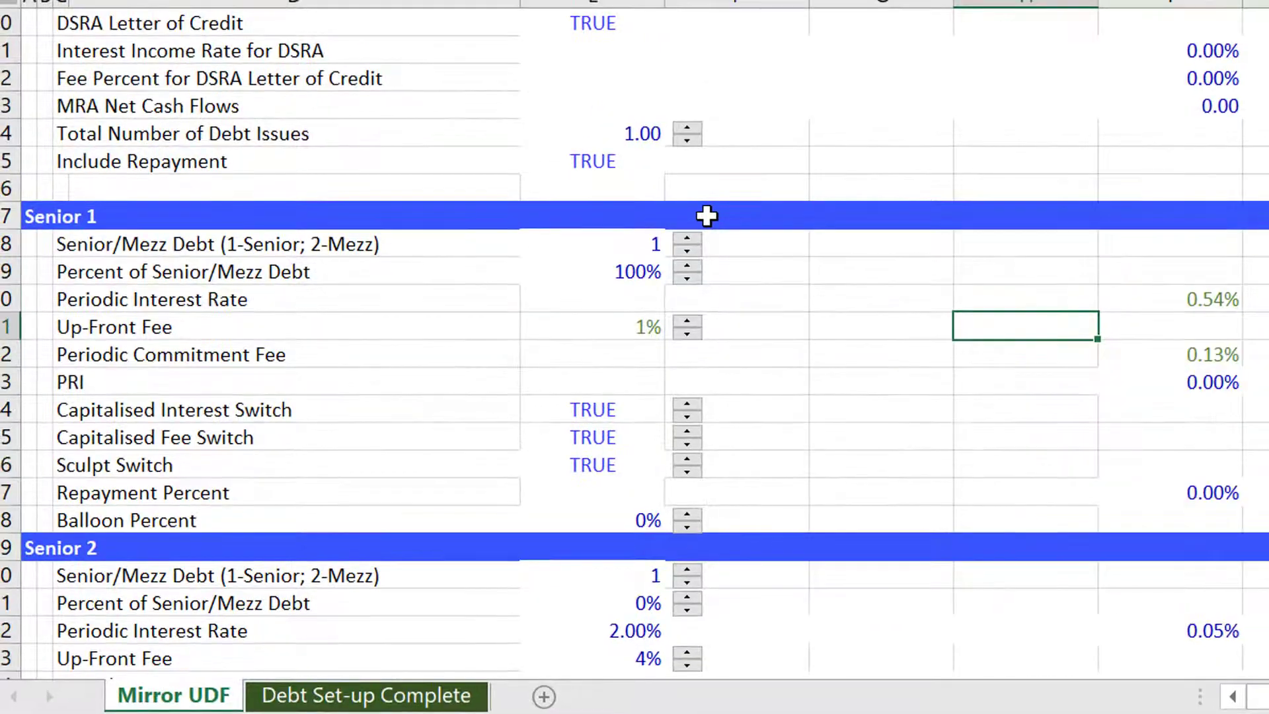
Link the Senior 1 Up-Front Fee to the up-front fee percentage on the Debt Set-up Complete sheet.
key("Left")
key("Left")
key("Left")
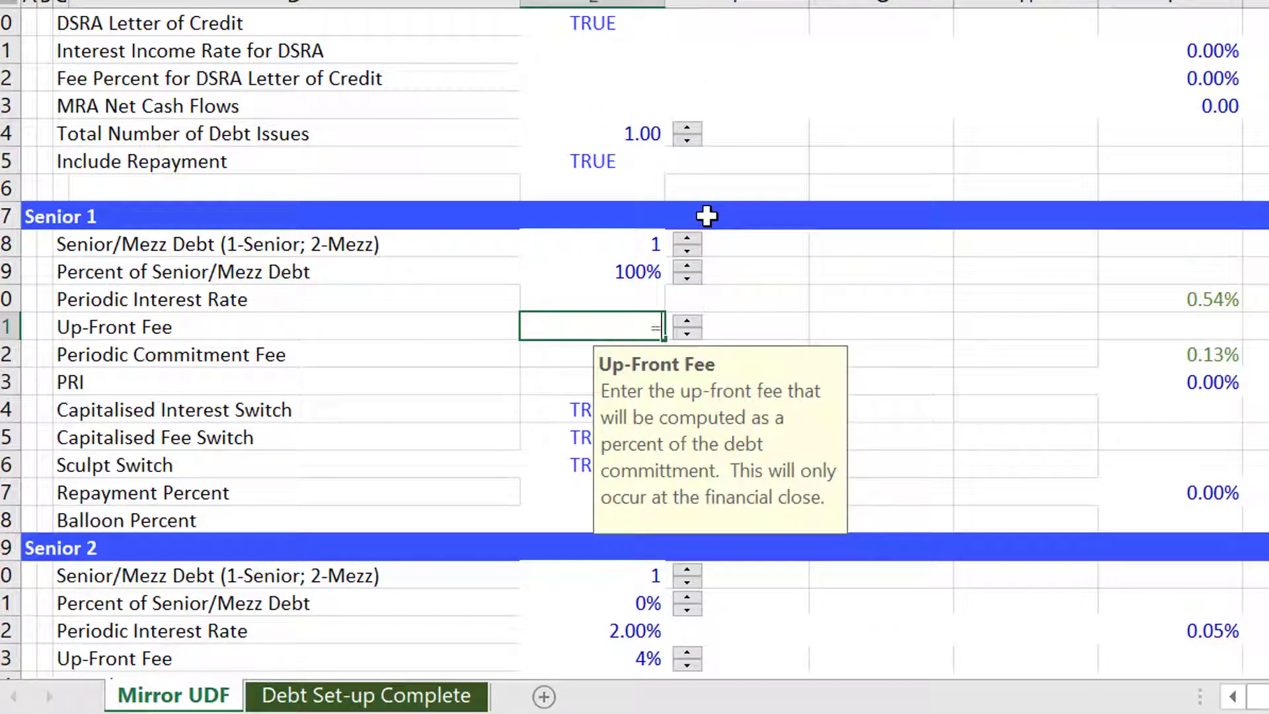
type("=")
key("ctrl+Page_Down")
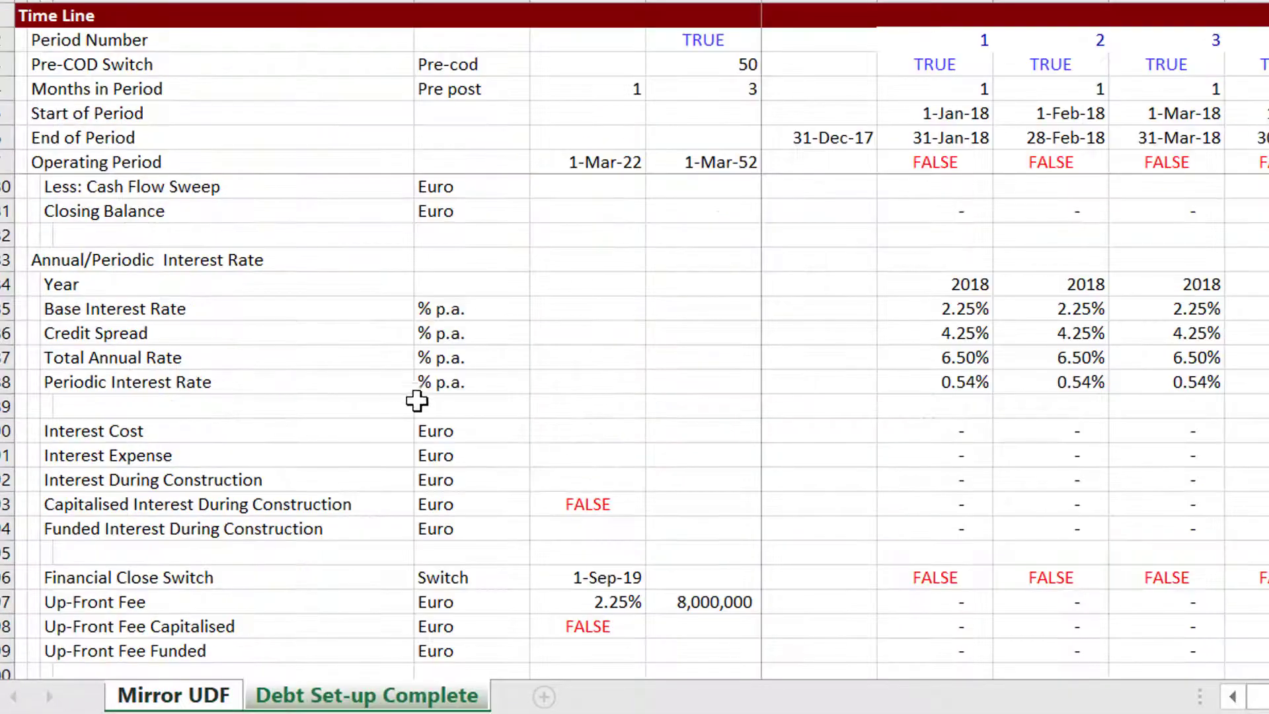
key("Down")
key("Down")
key("Down")
key("Down")
key("Down")
key("Down")
key("Down")
key("Down")
key("Down")
key("Down")
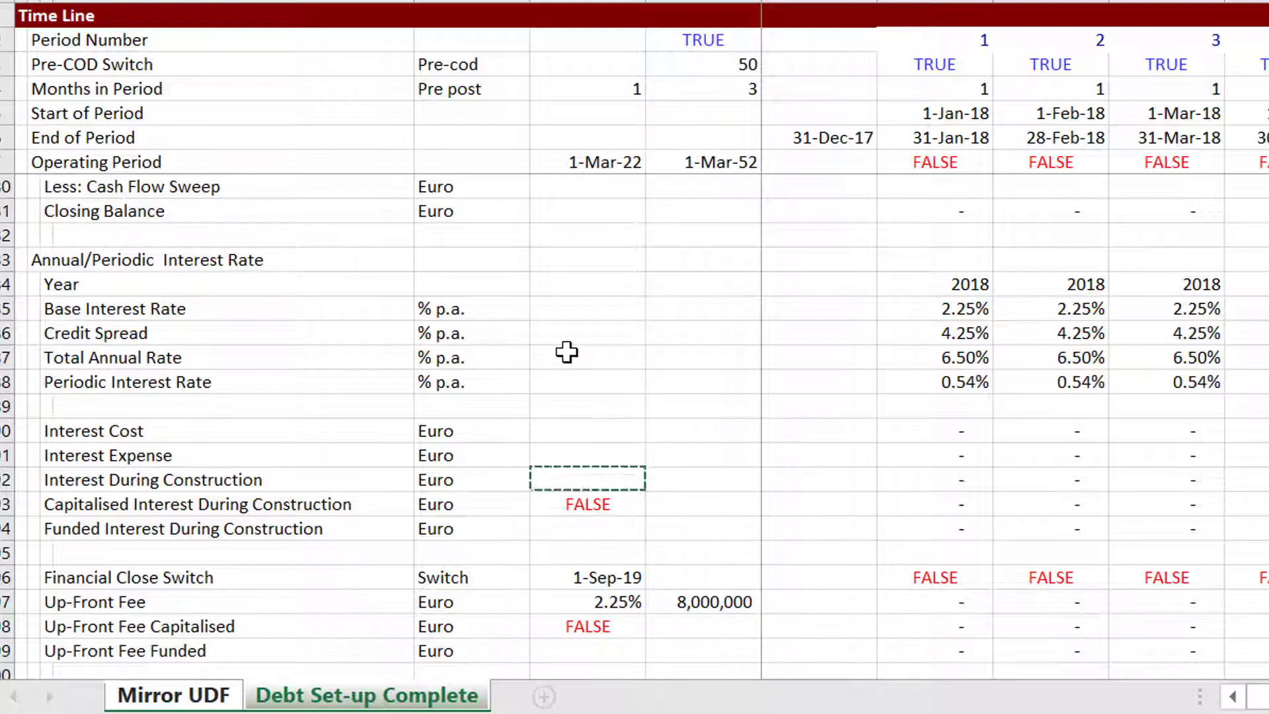
key("Return")
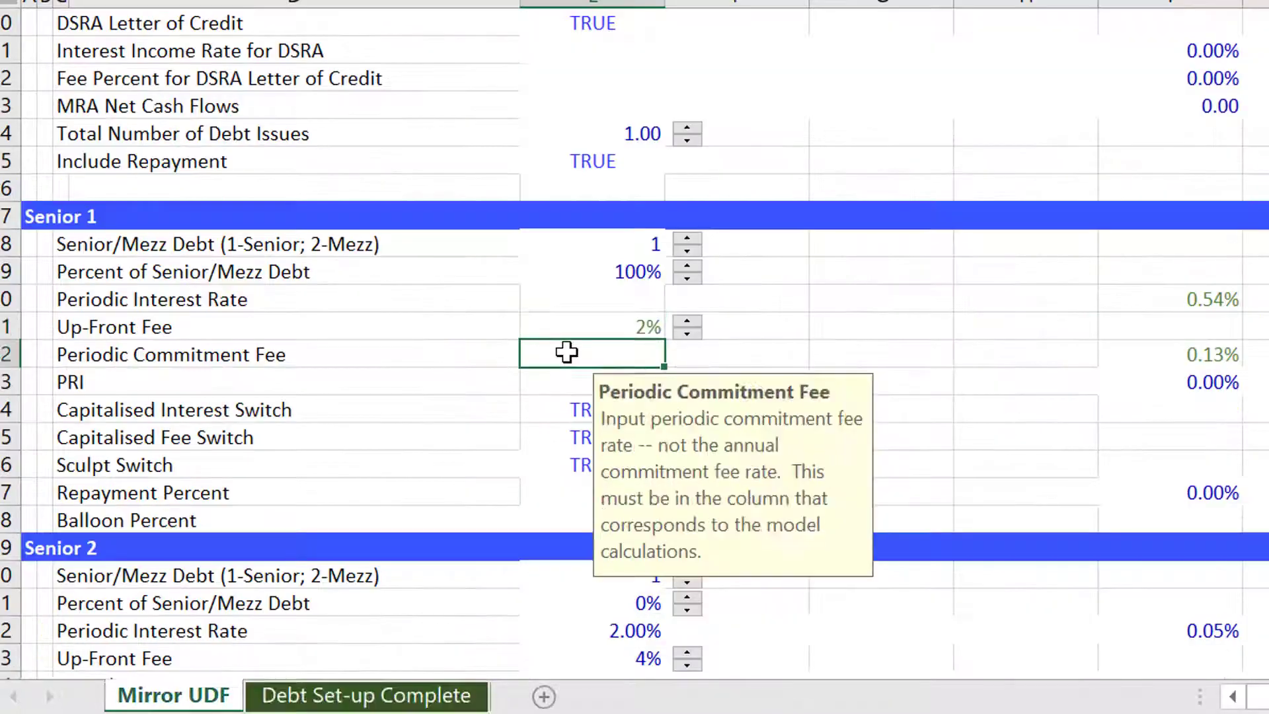
key("Up")
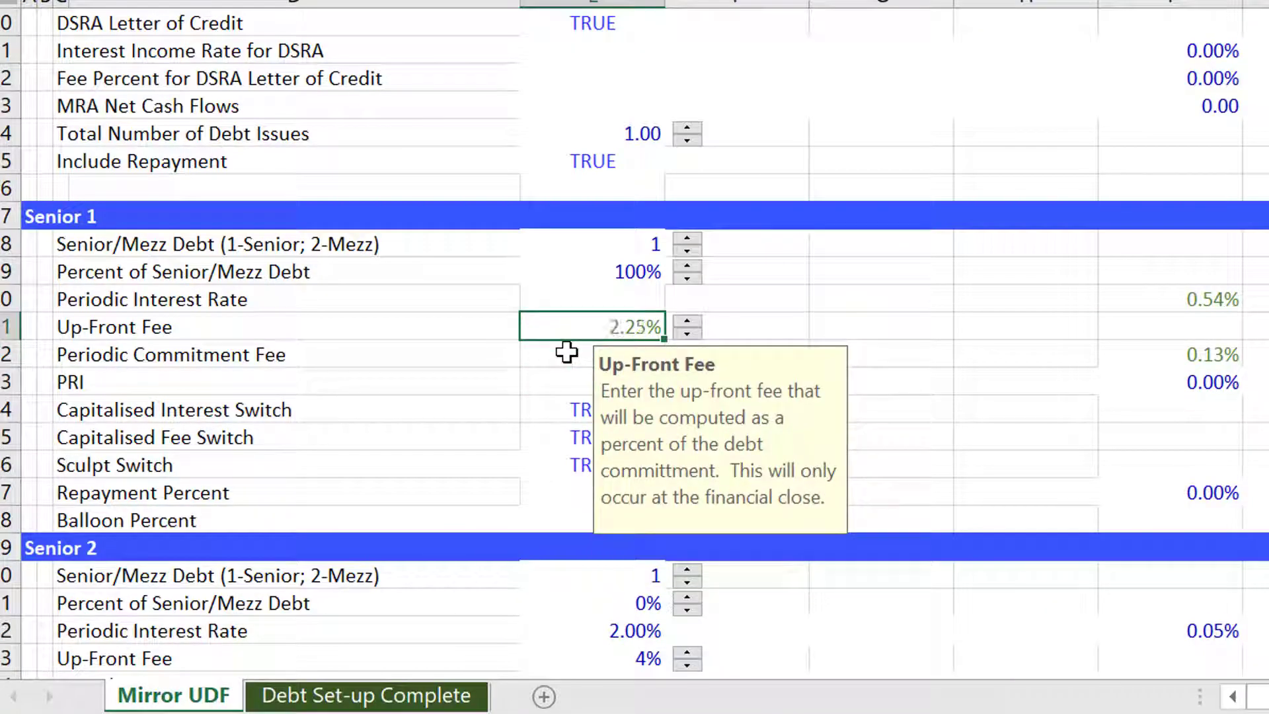
Link the Senior 1 Periodic Commitment Fee row to the Commitment Fee Period Percent row on Debt Set-up Complete.
key("Right")
key("Down")
key("Right")
key("Right")
key("Right")
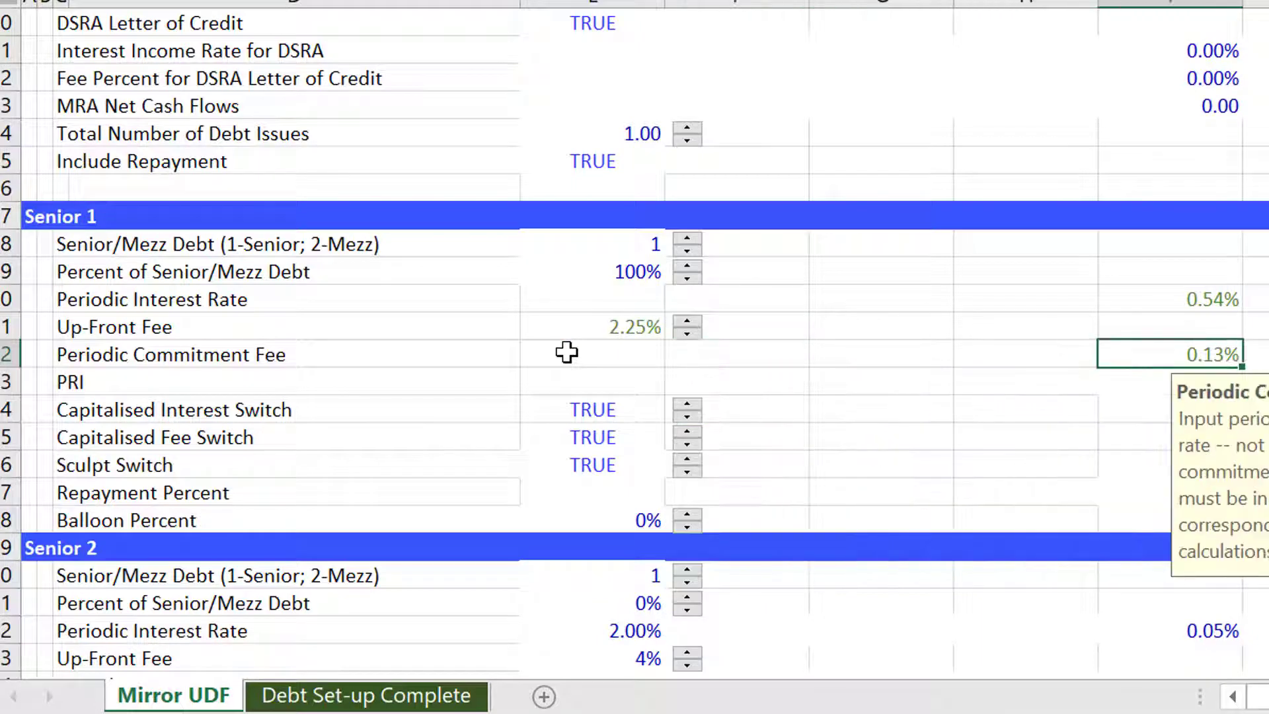
key("ctrl+Page_Down")
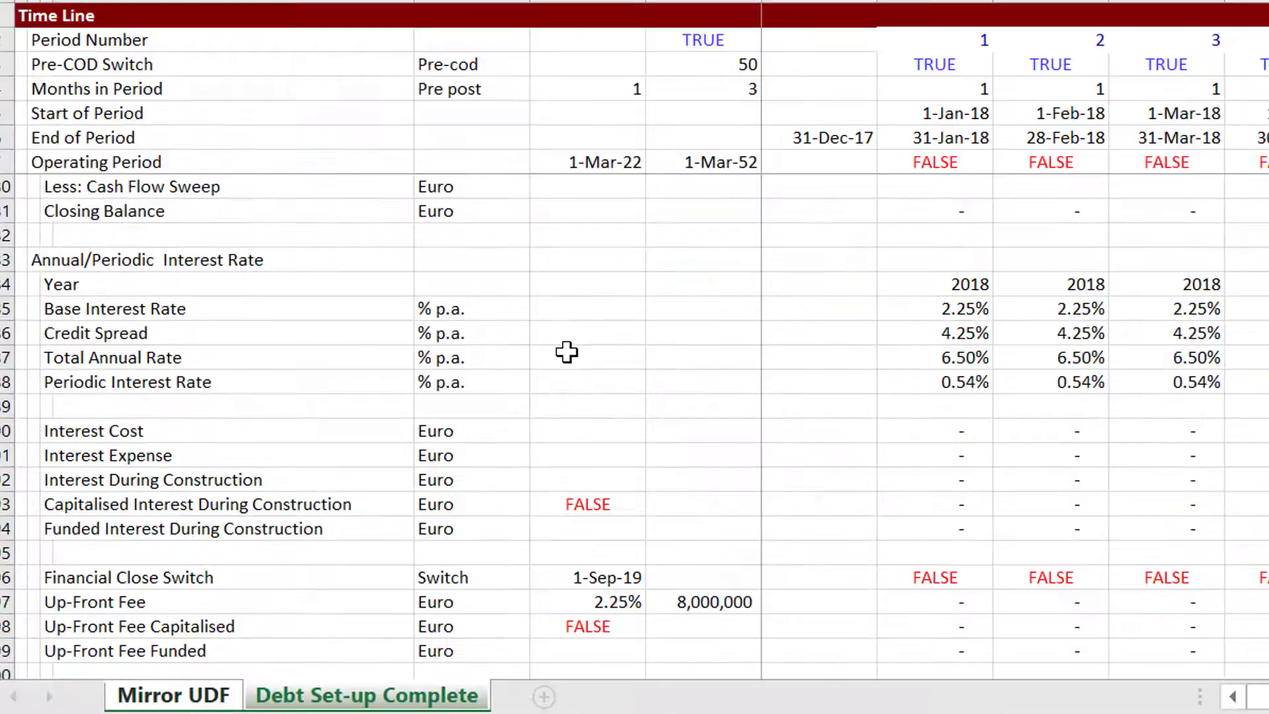
key("Down")
key("Down")
key("Down")
key("Down")
key("Down")
key("Down")
key("Down")
key("Down")
key("Down")
key("Down")
key("Down")
key("Down")
key("Down")
key("Down")
key("Down")
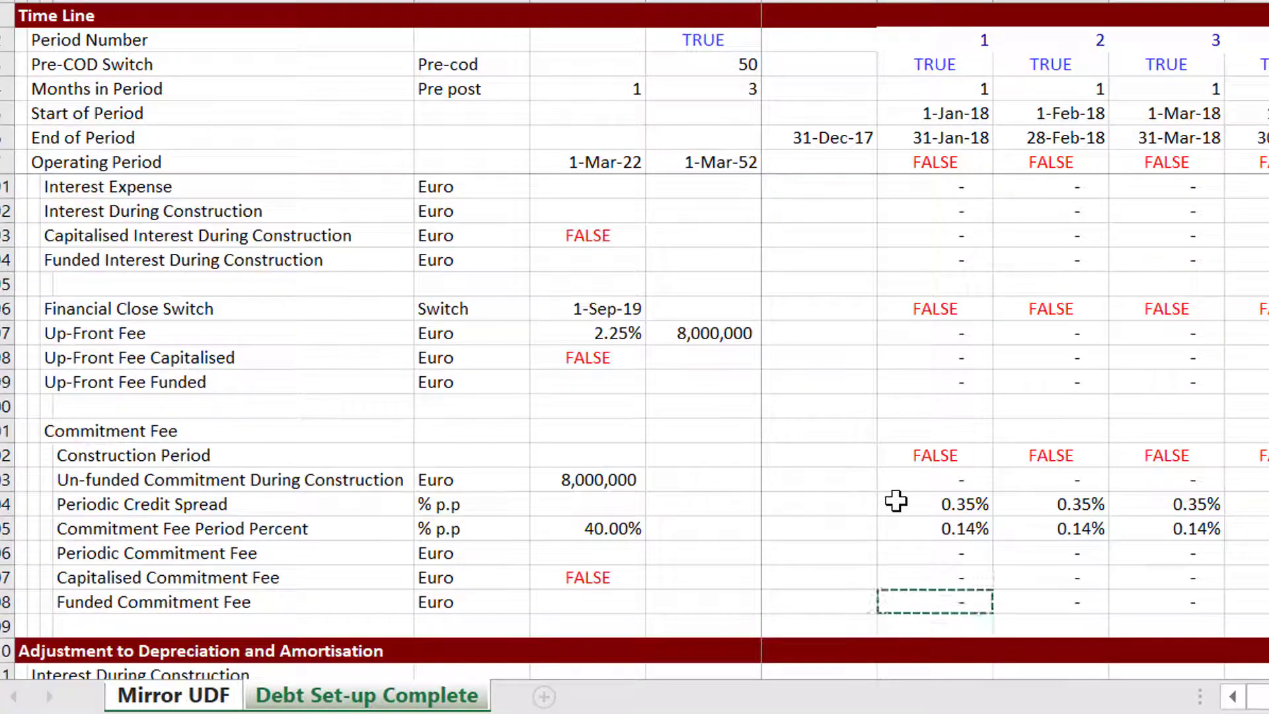
key("Up")
key("Up")
key("Up")
key("ctrl+Page_Up")
key("Return")
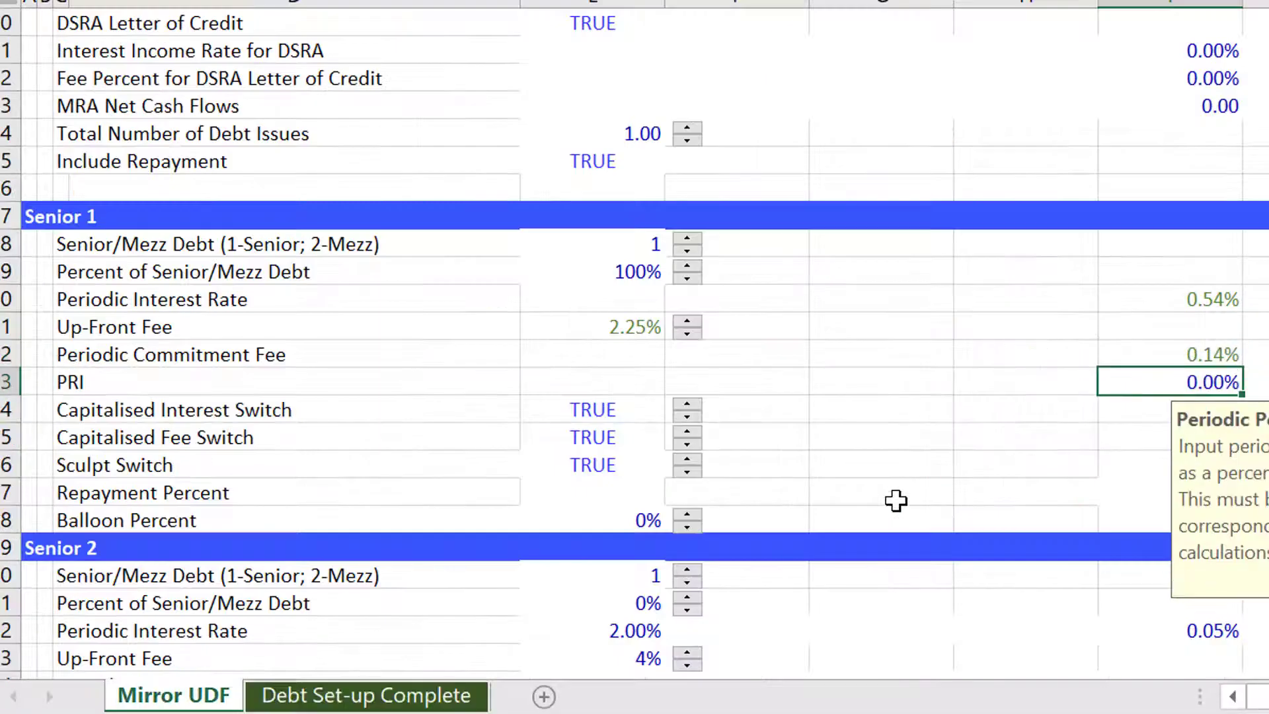
key("Up")
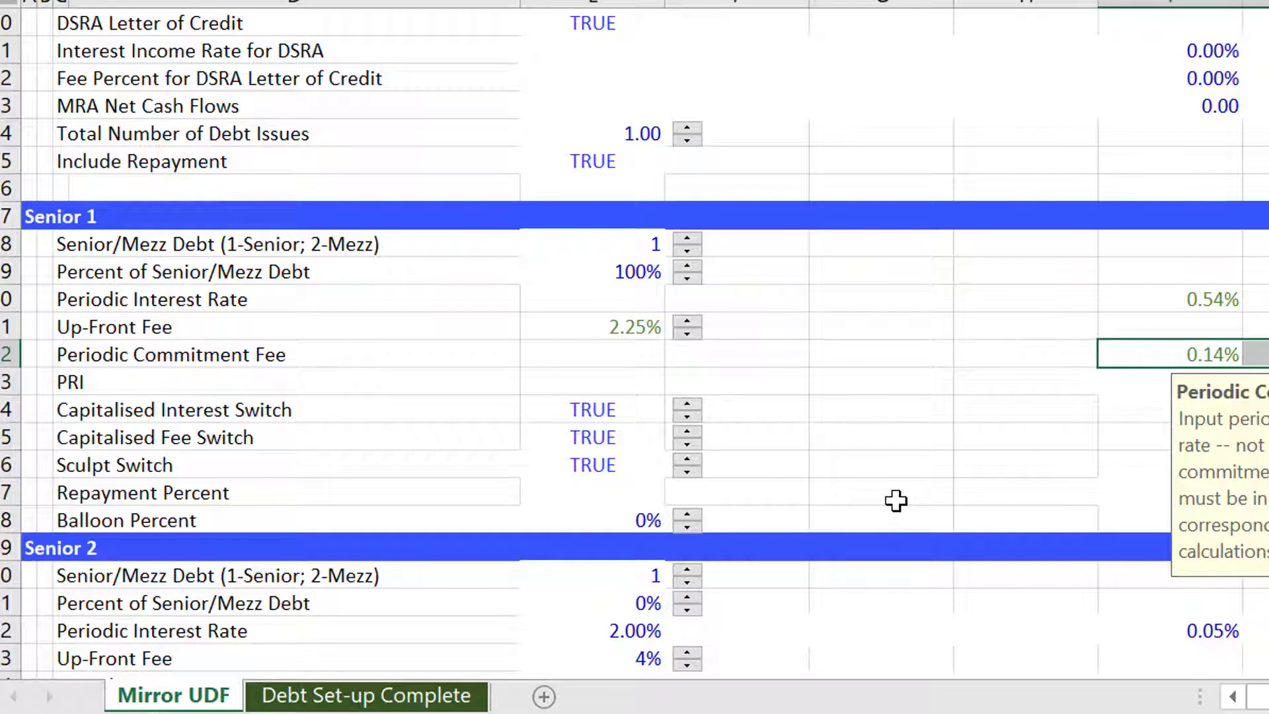
Link the Senior 1 Capitalised Interest Switch to the Capitalised Interest During Construction switch on Debt Set-up Complete.
key("Down")
key("Left")
key("Left")
key("Left")
key("Left")
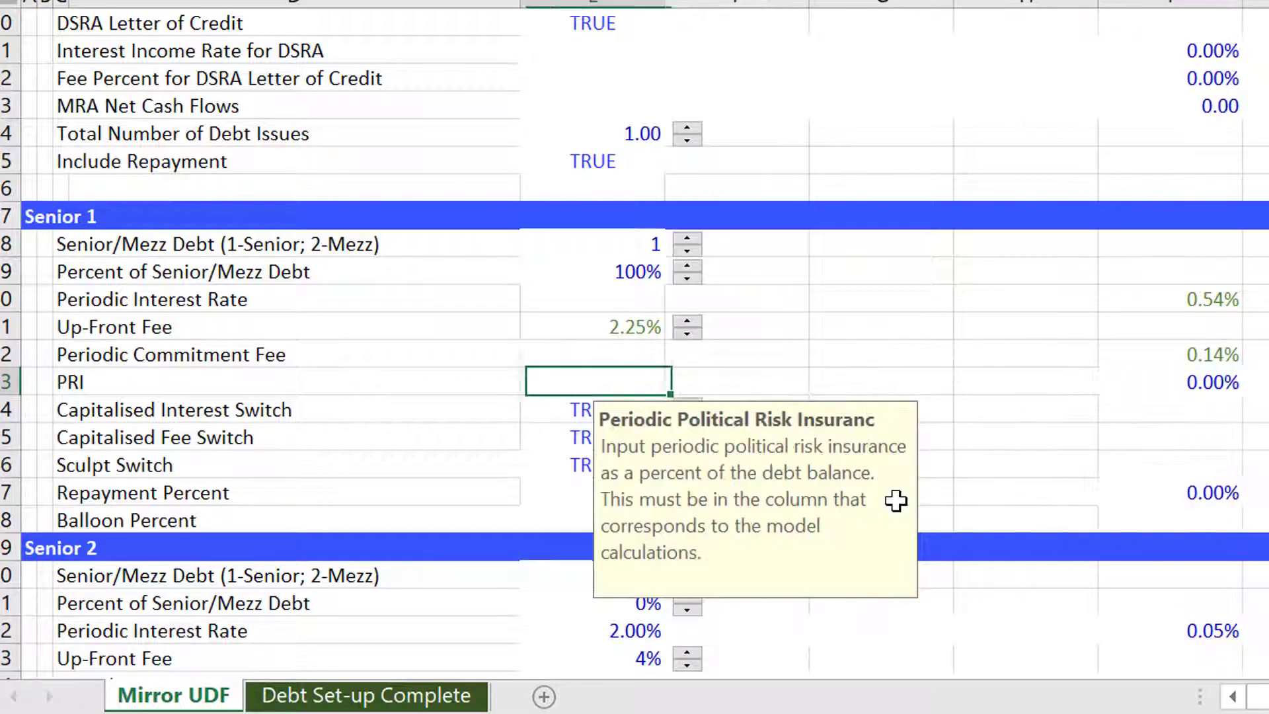
key("Down")
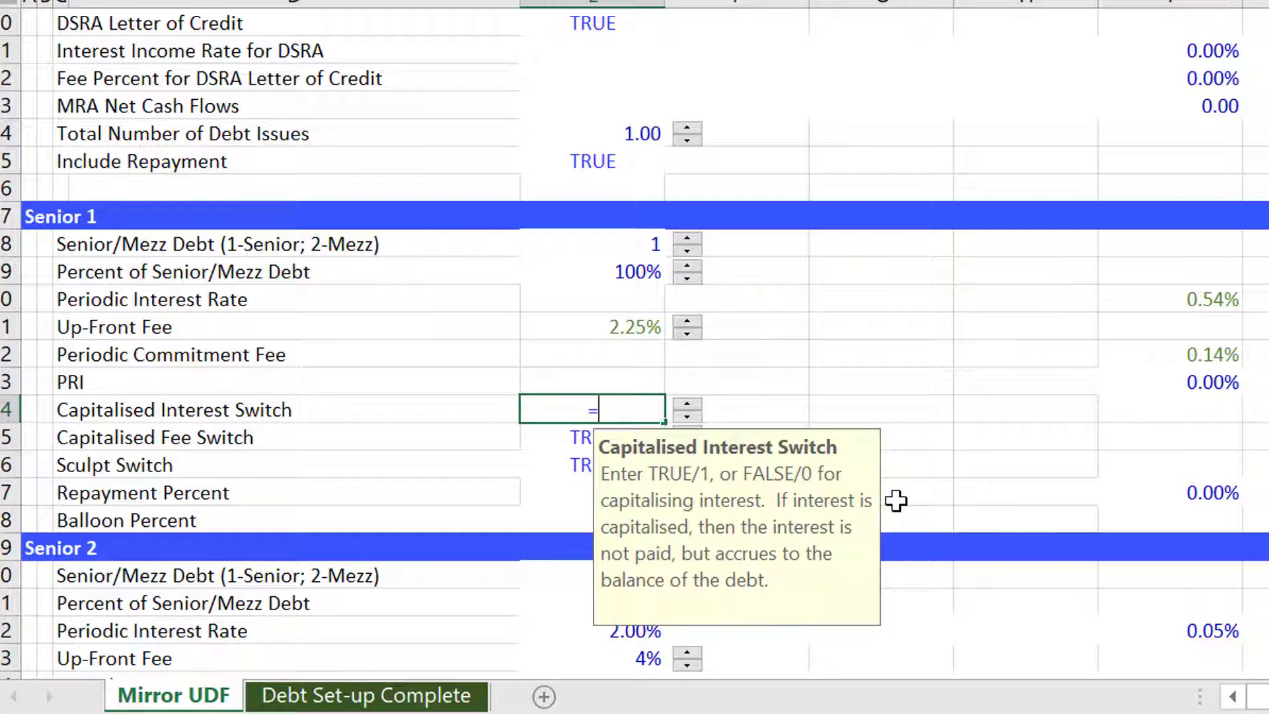
key("Escape")
key("ctrl+Page_Down")
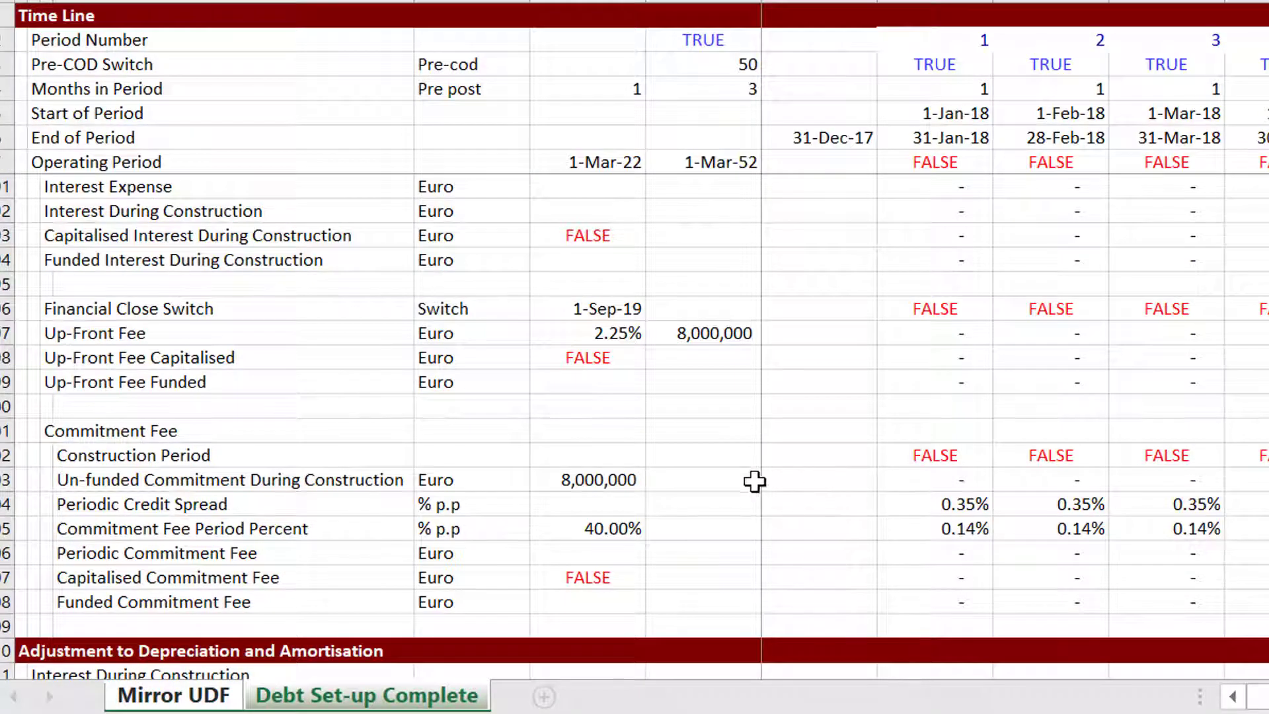
key("Up")
key("Up")
key("Up")
key("Up")
key("Up")
key("Up")
key("Up")
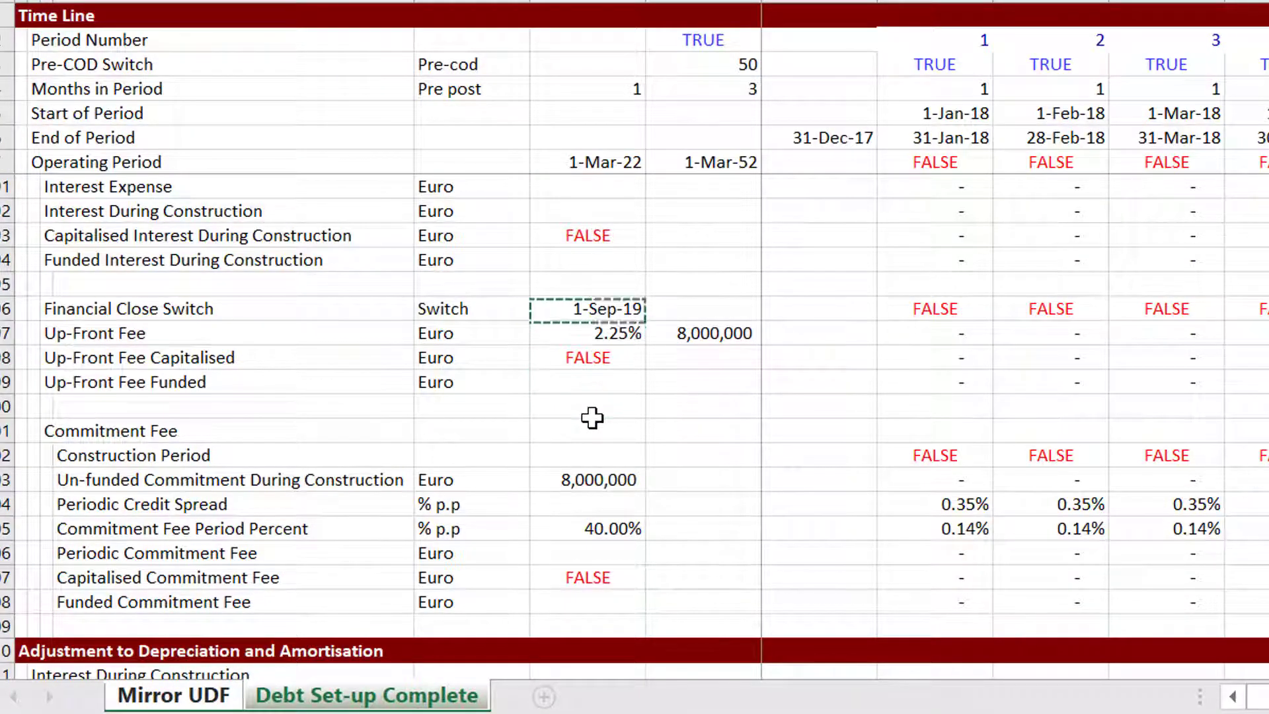
key("Return")
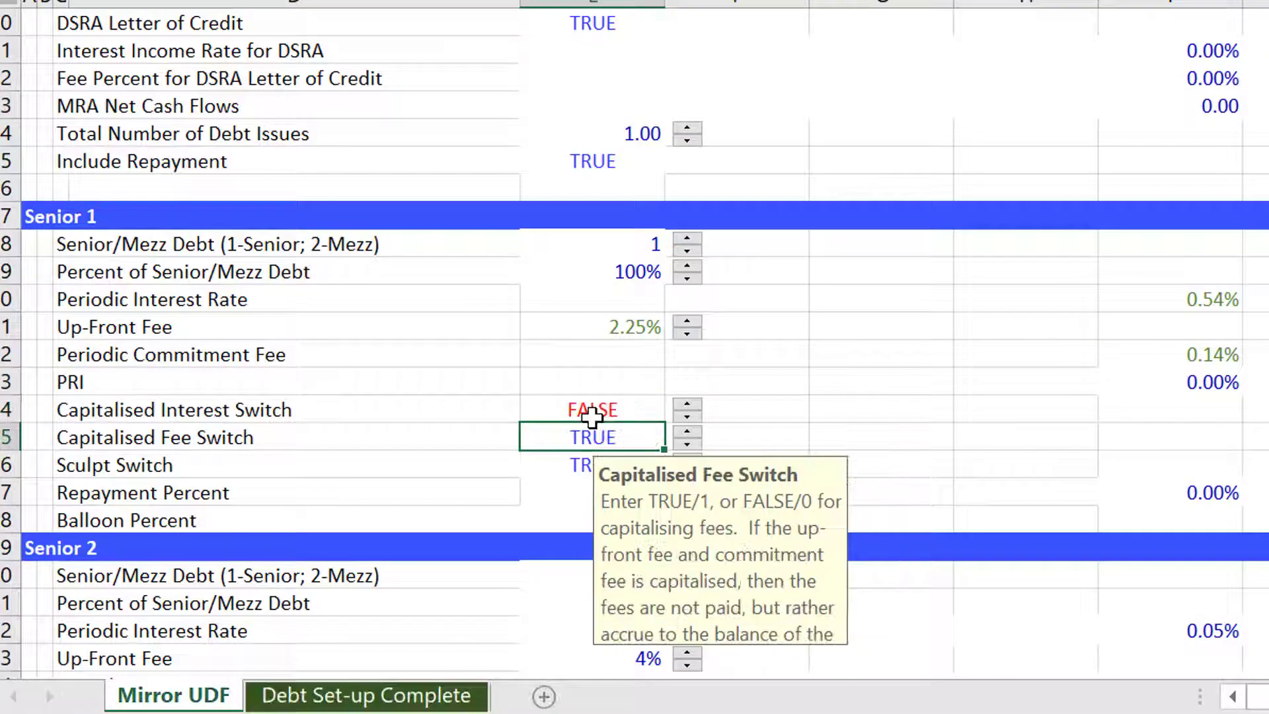
Link the Senior 1 Capitalised Fee Switch to the Up-Front Fee Capitalised switch on Debt Set-up Complete.
key("ctrl+Page_Down")
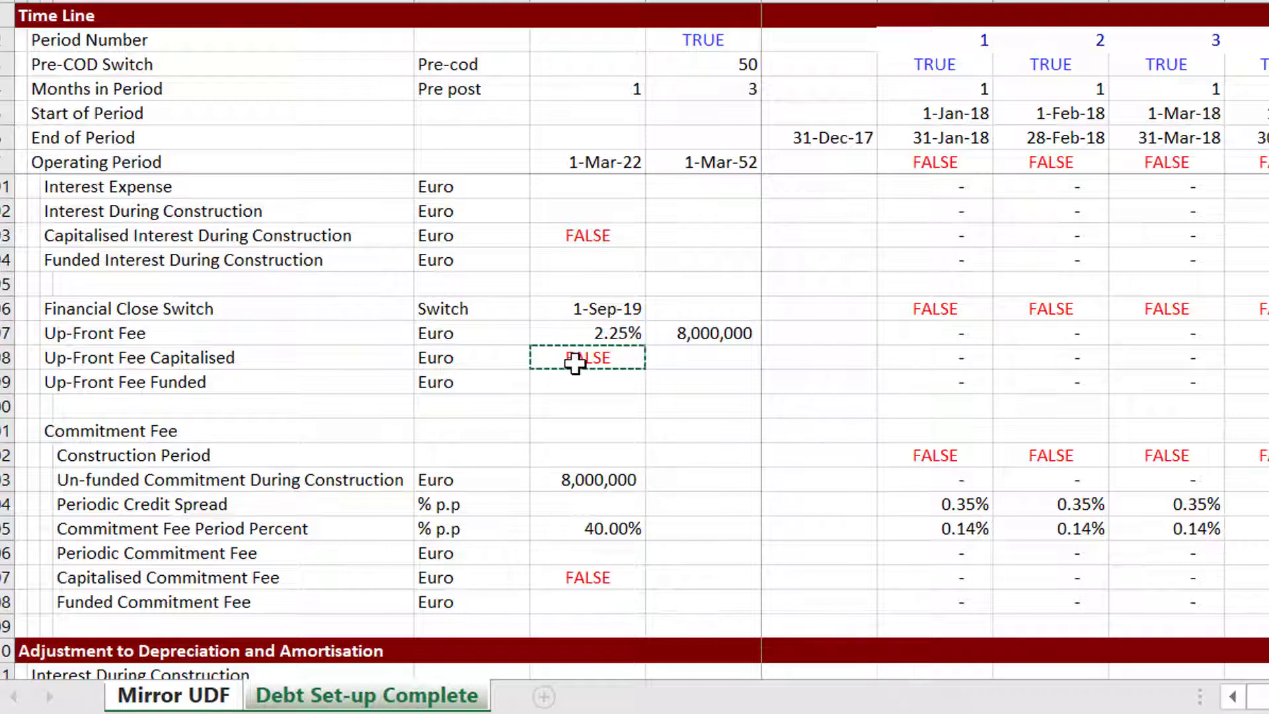
key("Return")
key("Up")
key("Up")
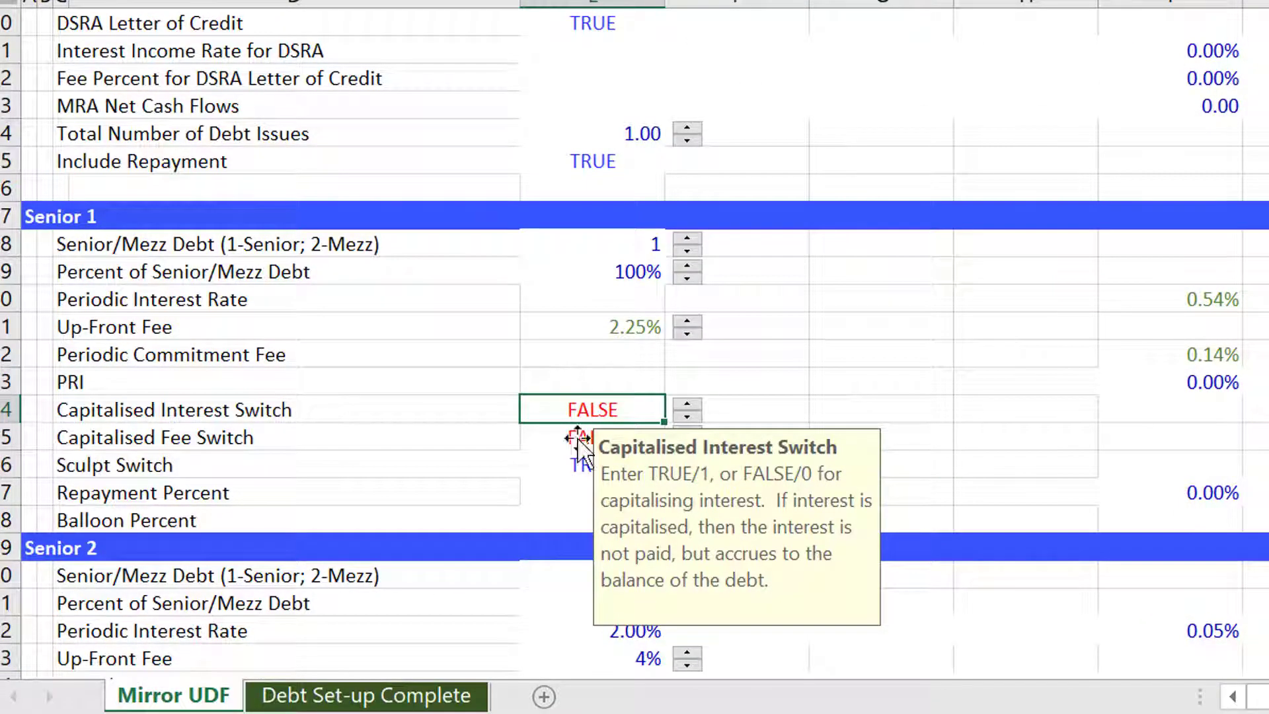
Select the whole Function Output block from the Iteration row and start a circular_template formula with On_switch set to true.
left_click(962, 328)
key("ctrl+Up")
key("ctrl+Up")
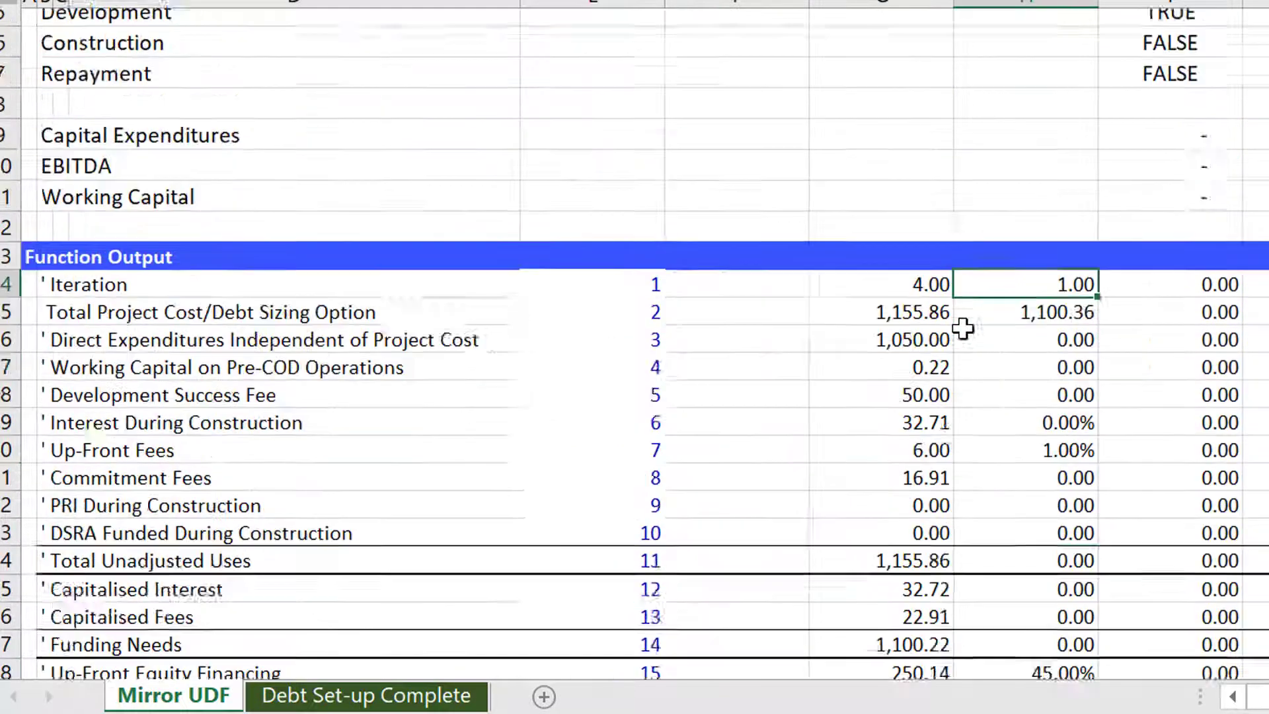
scroll(963, 328, "up", 2)
key("Down")
key("Left")
key("Up")
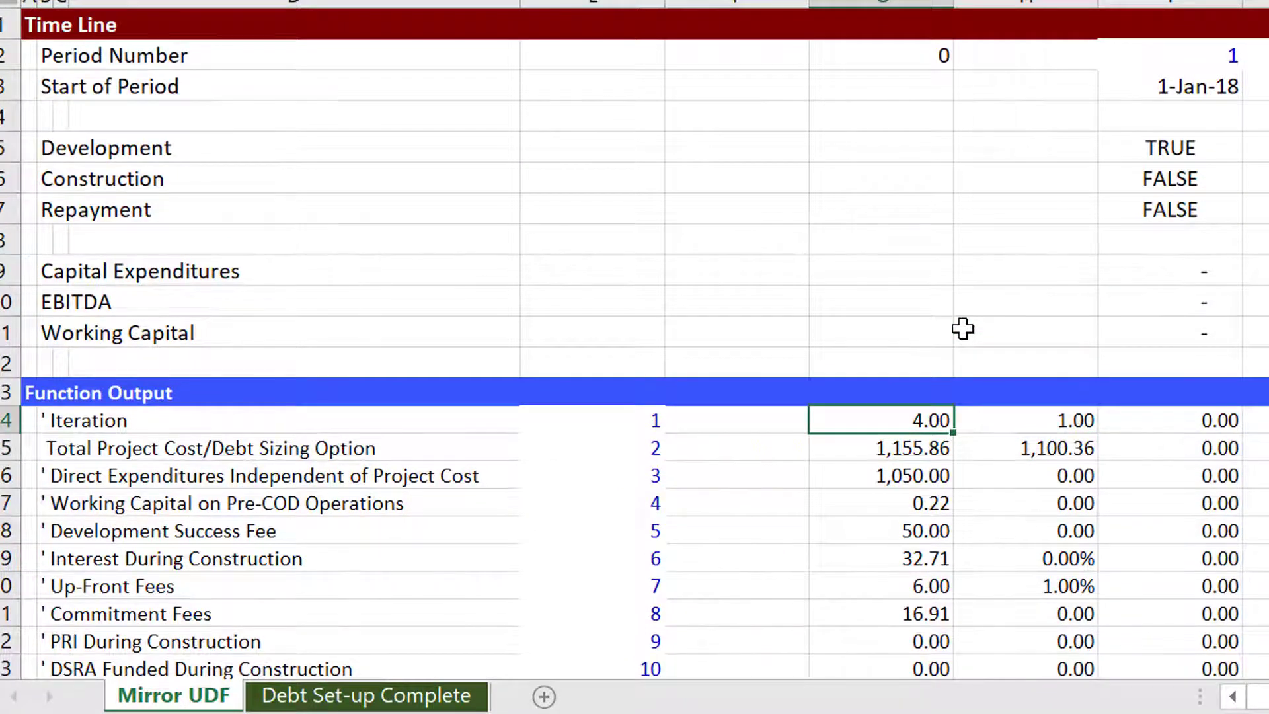
key("ctrl+shift+Right")
key("ctrl+shift+Down")
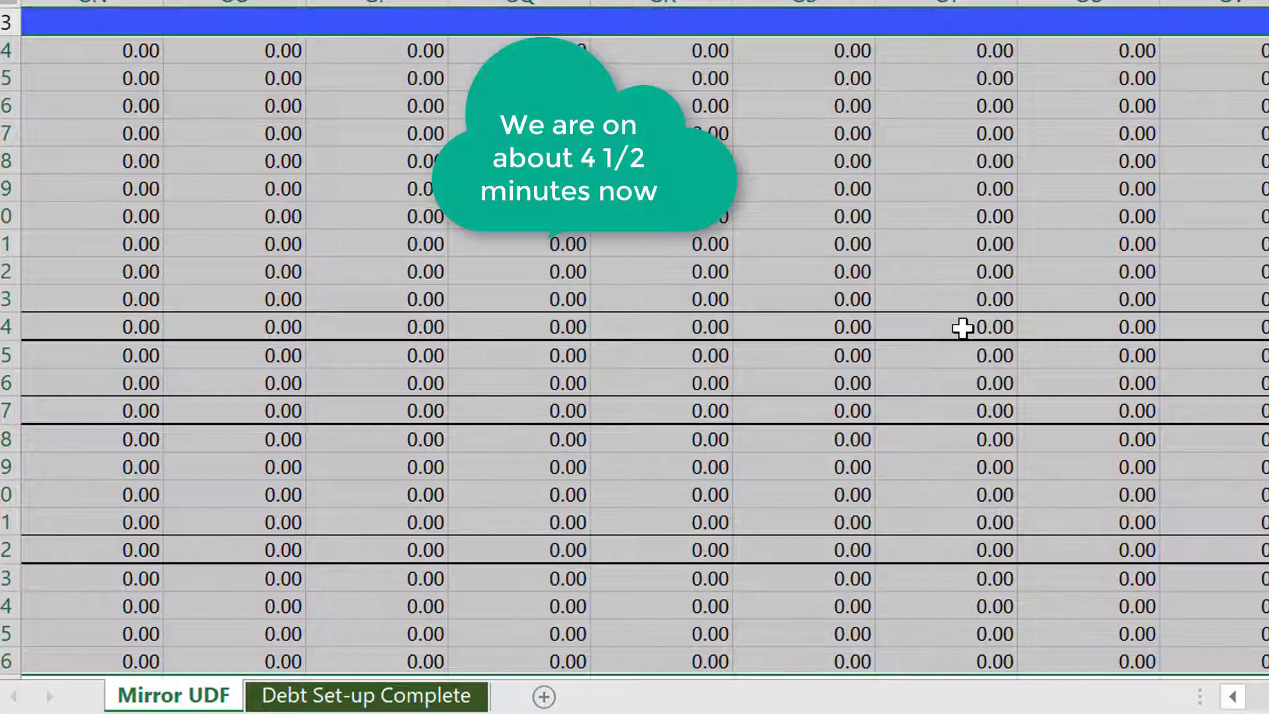
type("=ci")
key("Tab")
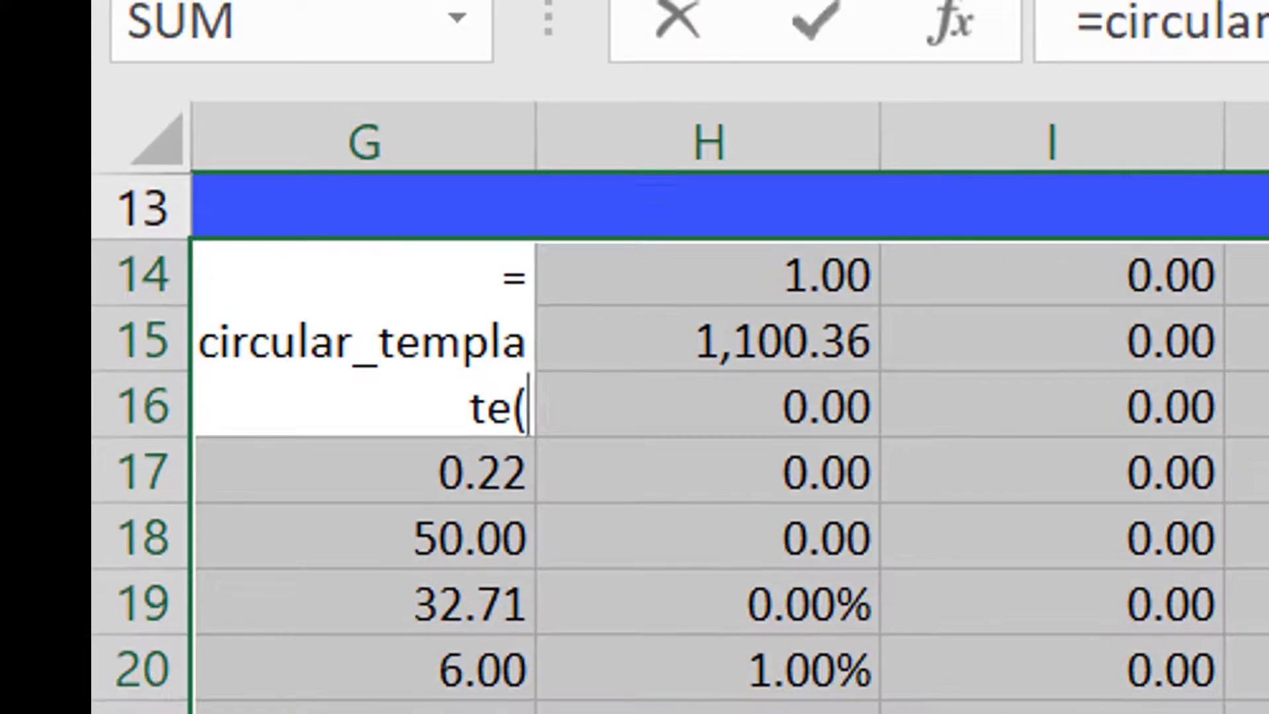
type(")")
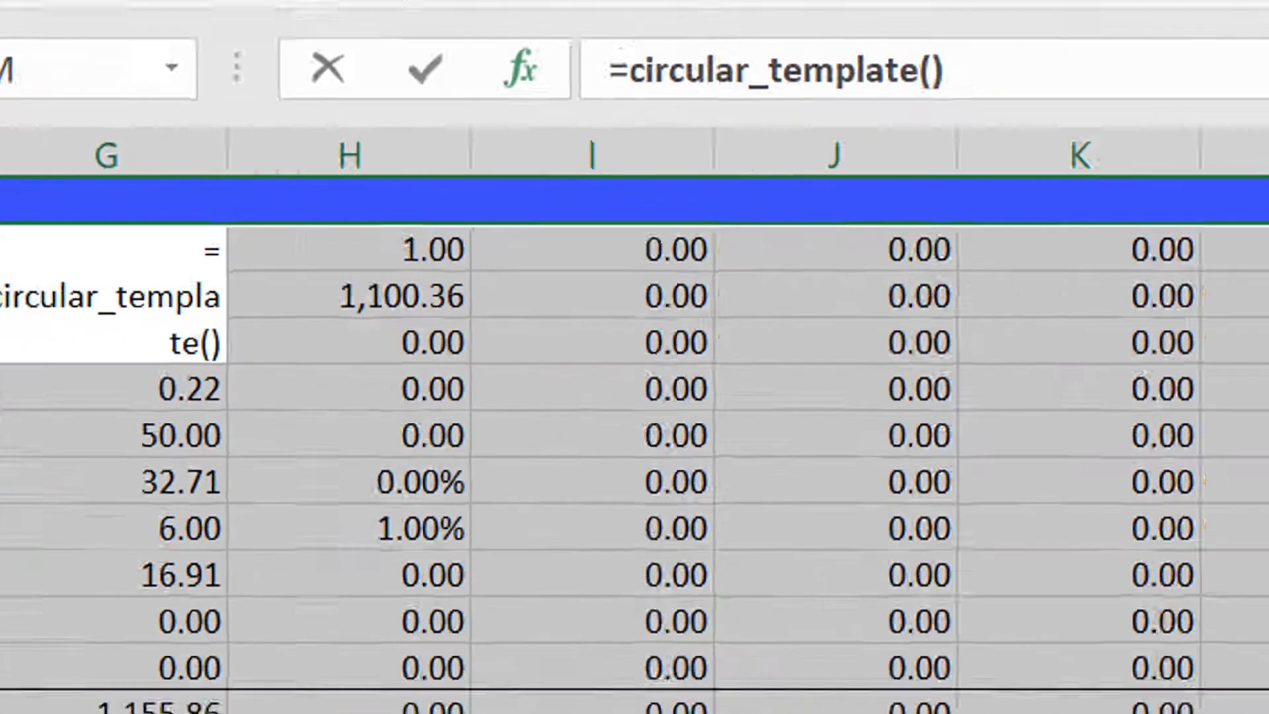
key("shift+F3")
type("tue")
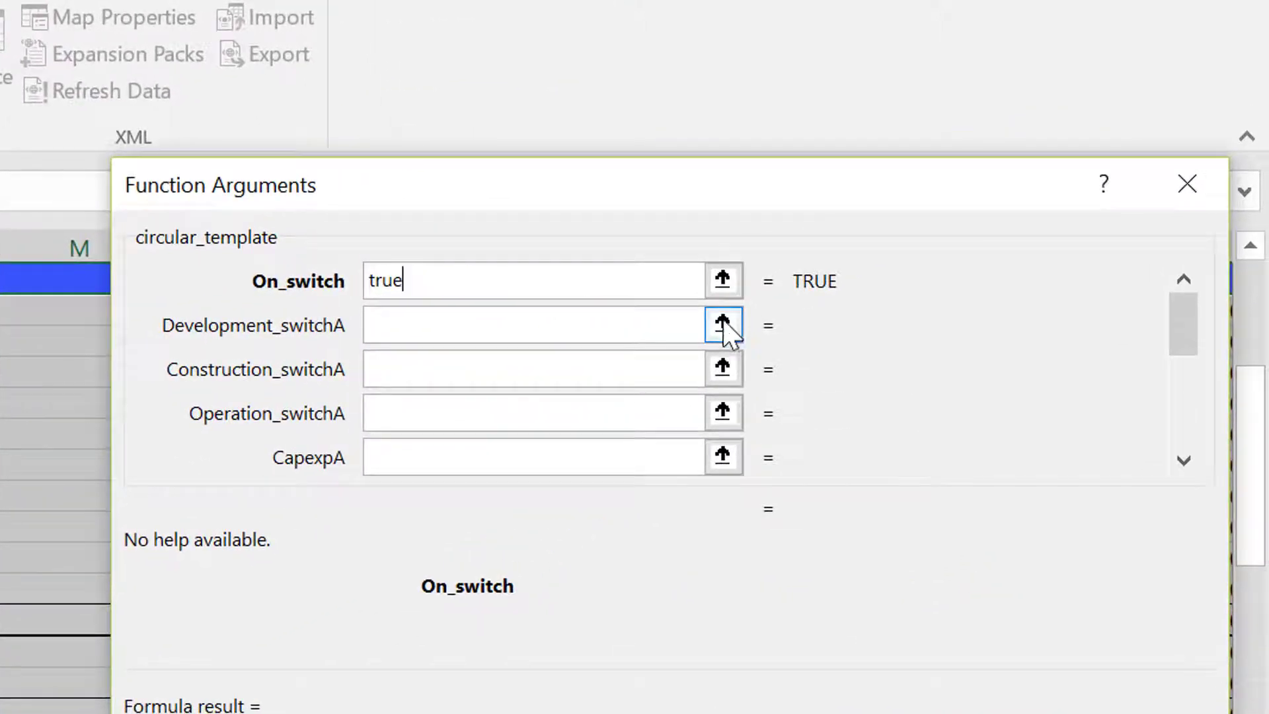
Set the Development, Construction and Operation switch arguments to rows 5:5, 6:6 and 7:7, and CapexpA to row 9:9.
key("Tab")
left_click(723, 325)
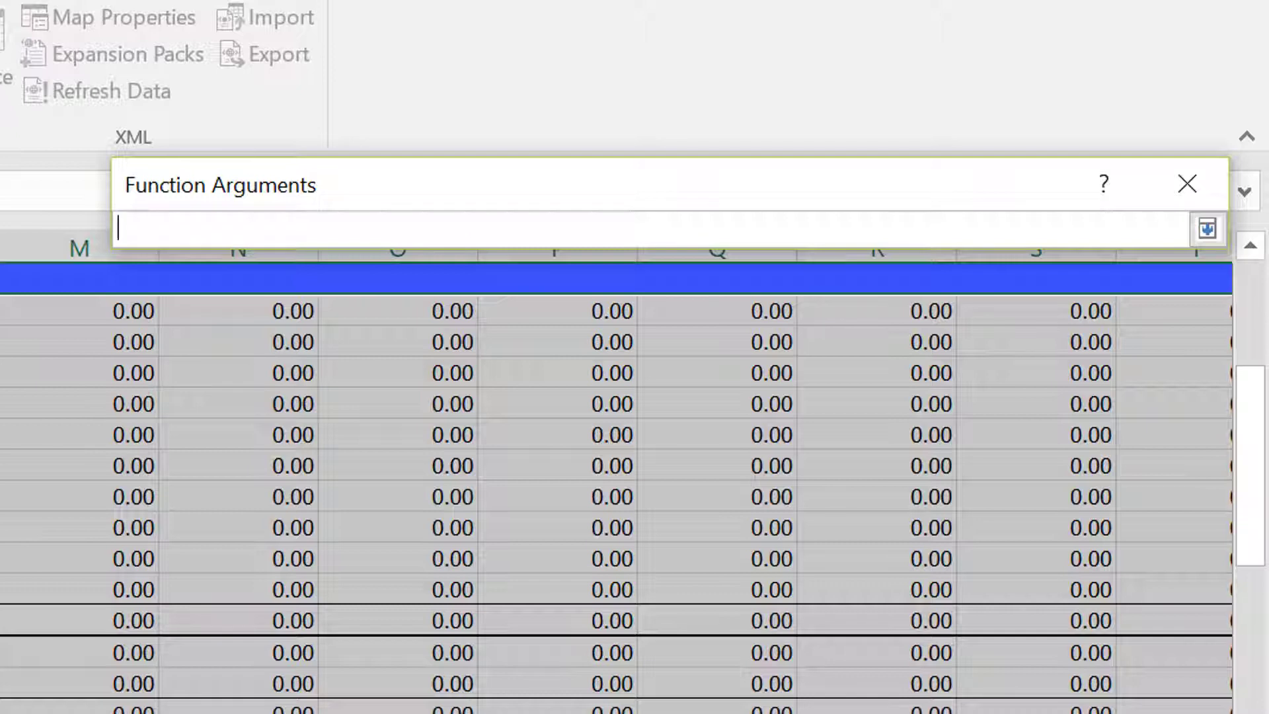
scroll(852, 377, "left", 3)
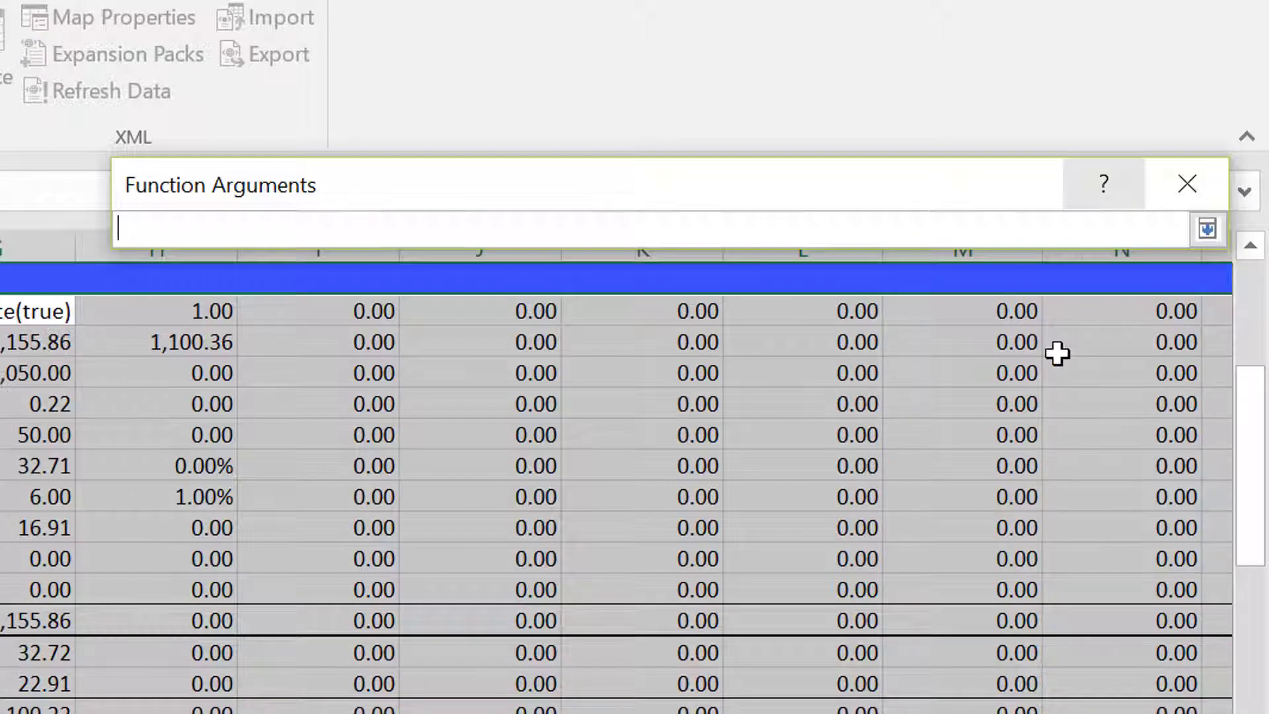
left_click(1250, 288)
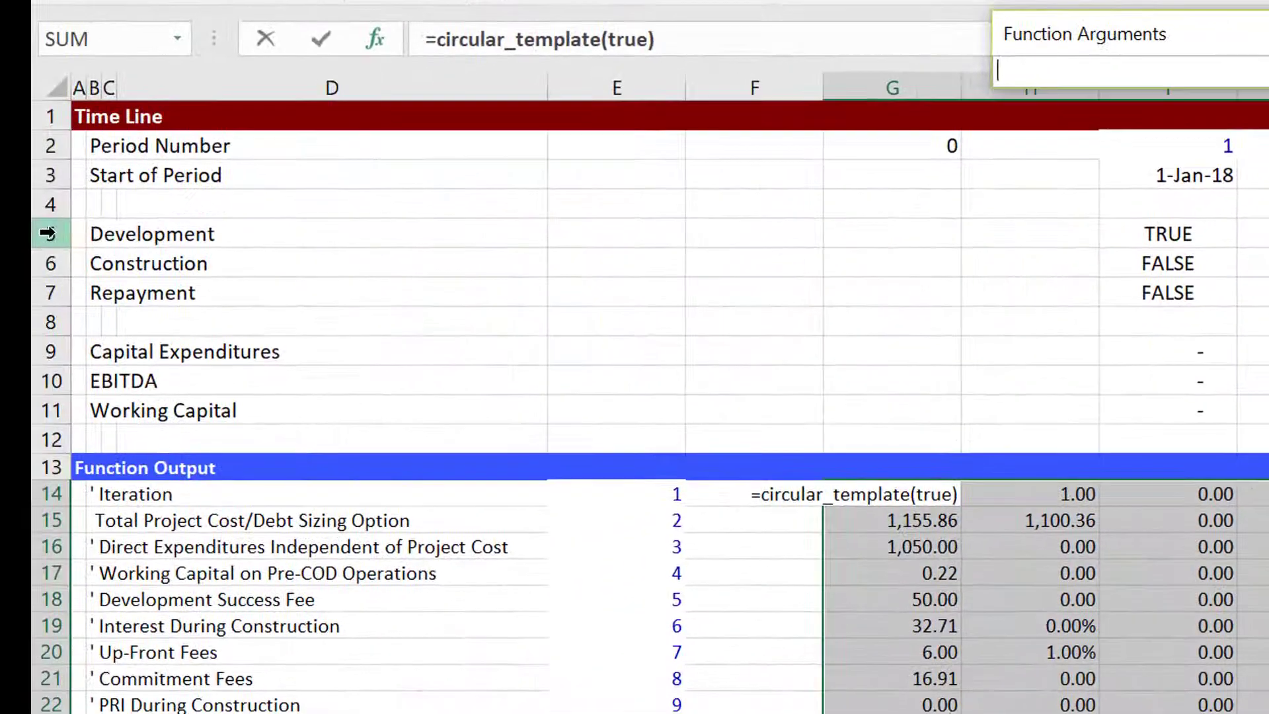
left_click(18, 232)
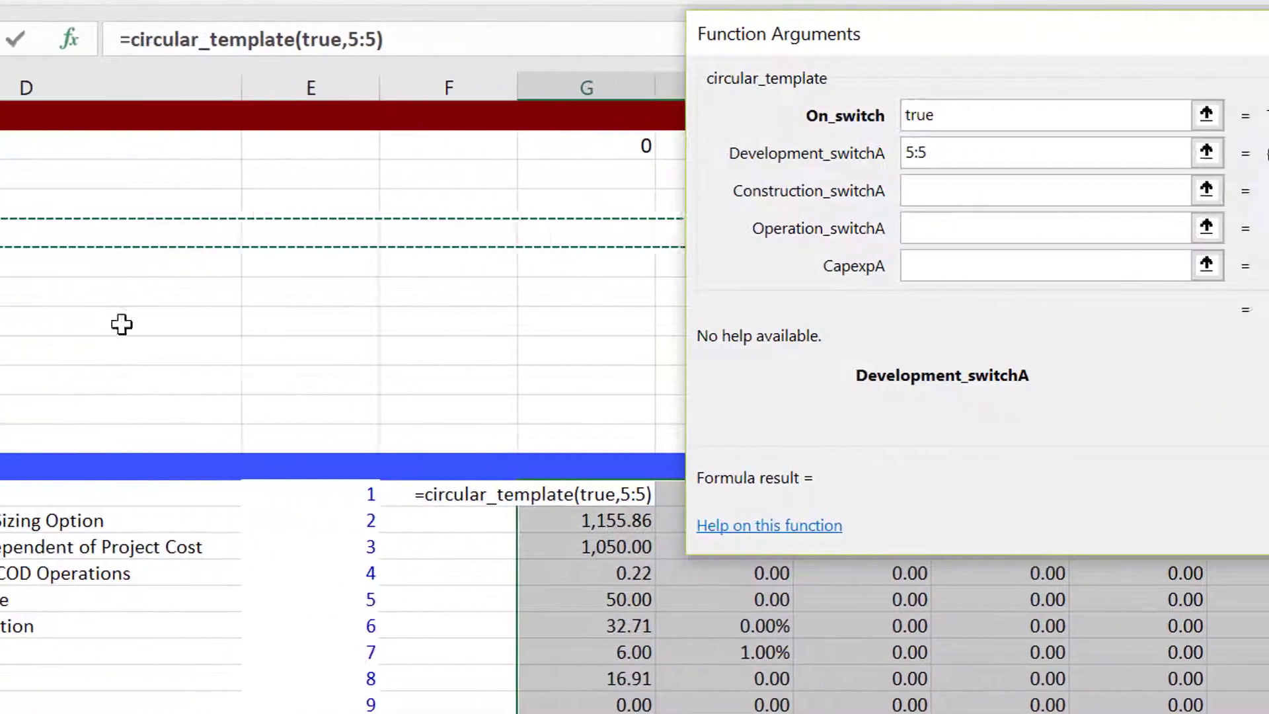
left_click(907, 182)
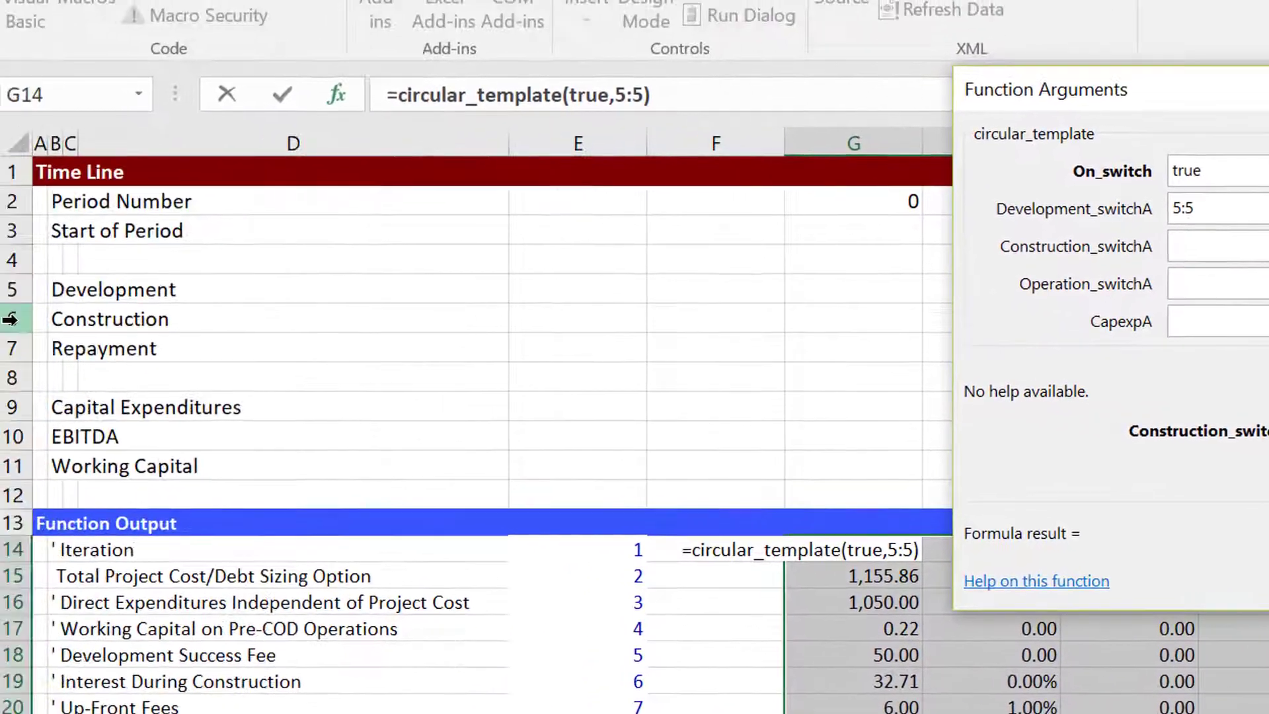
left_click(25, 320)
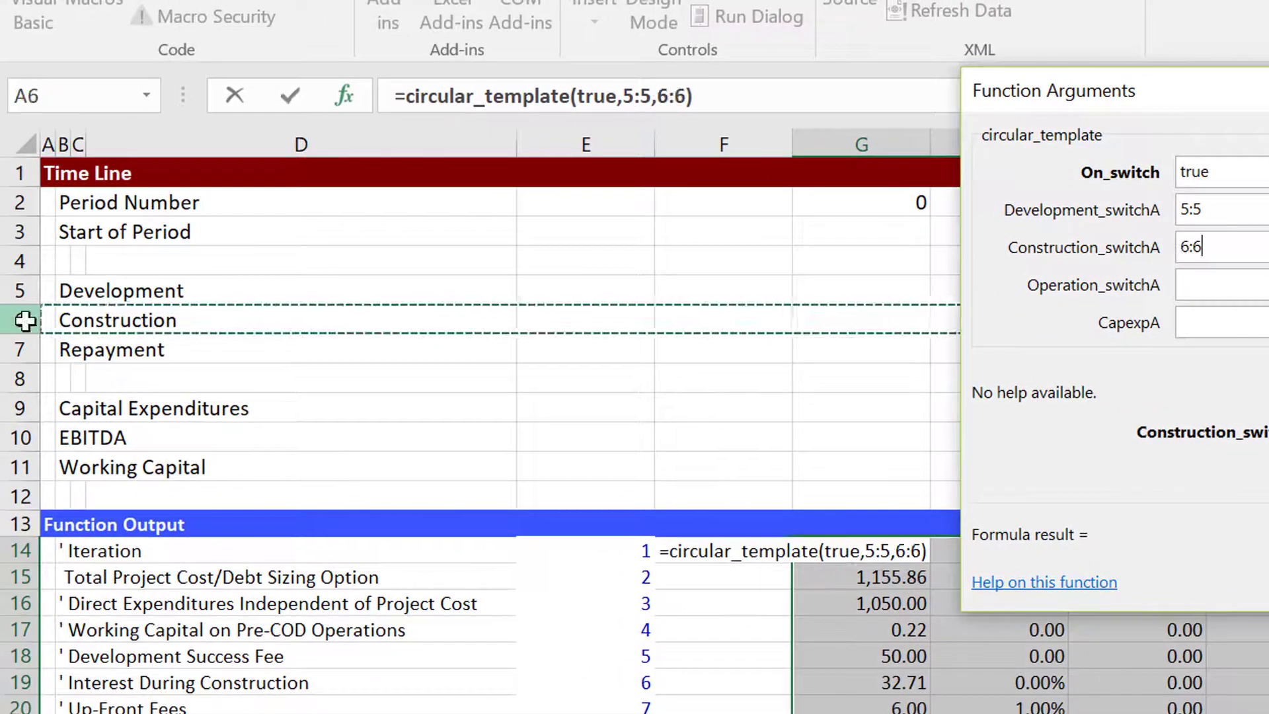
left_click(1200, 286)
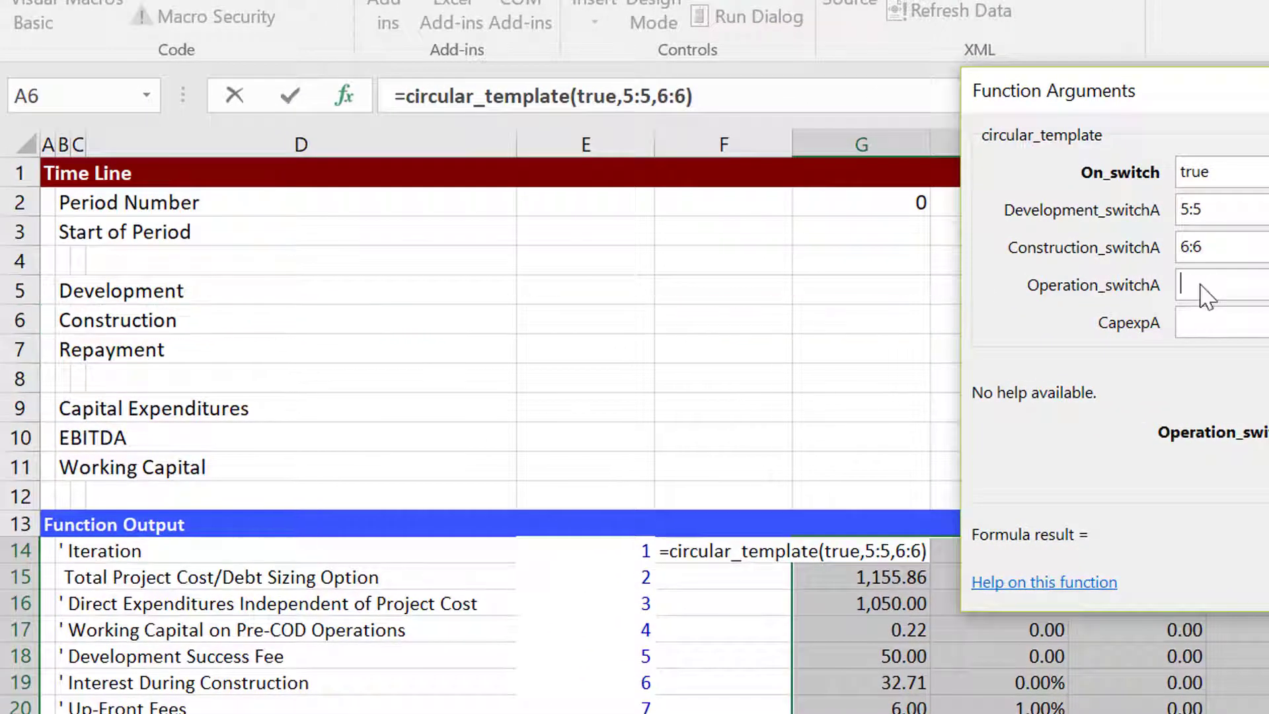
left_click(18, 350)
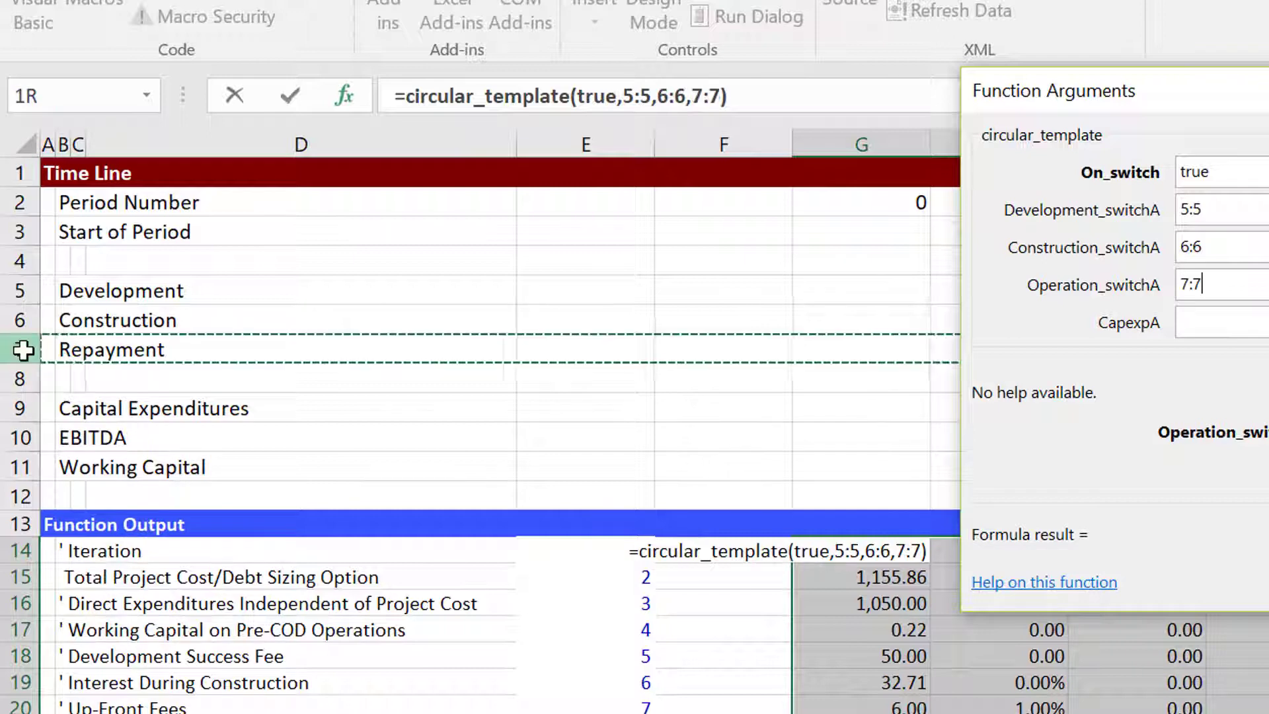
left_click(1263, 323)
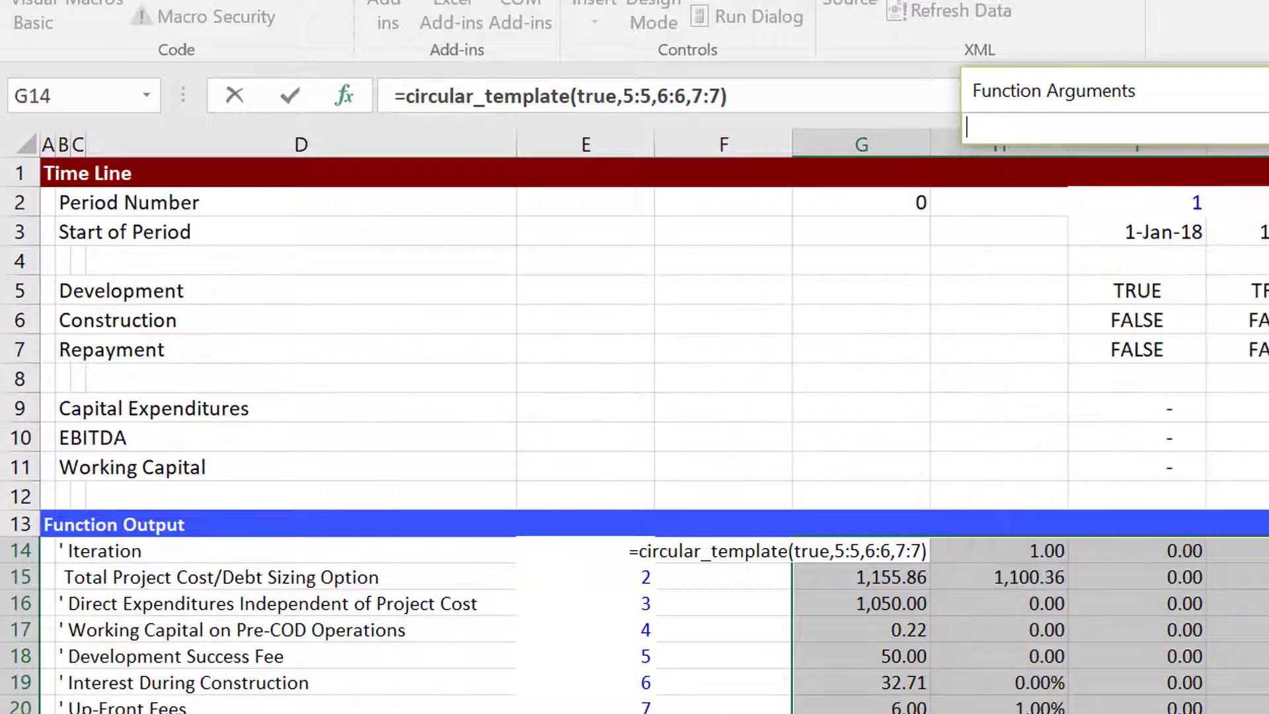
left_click(23, 421)
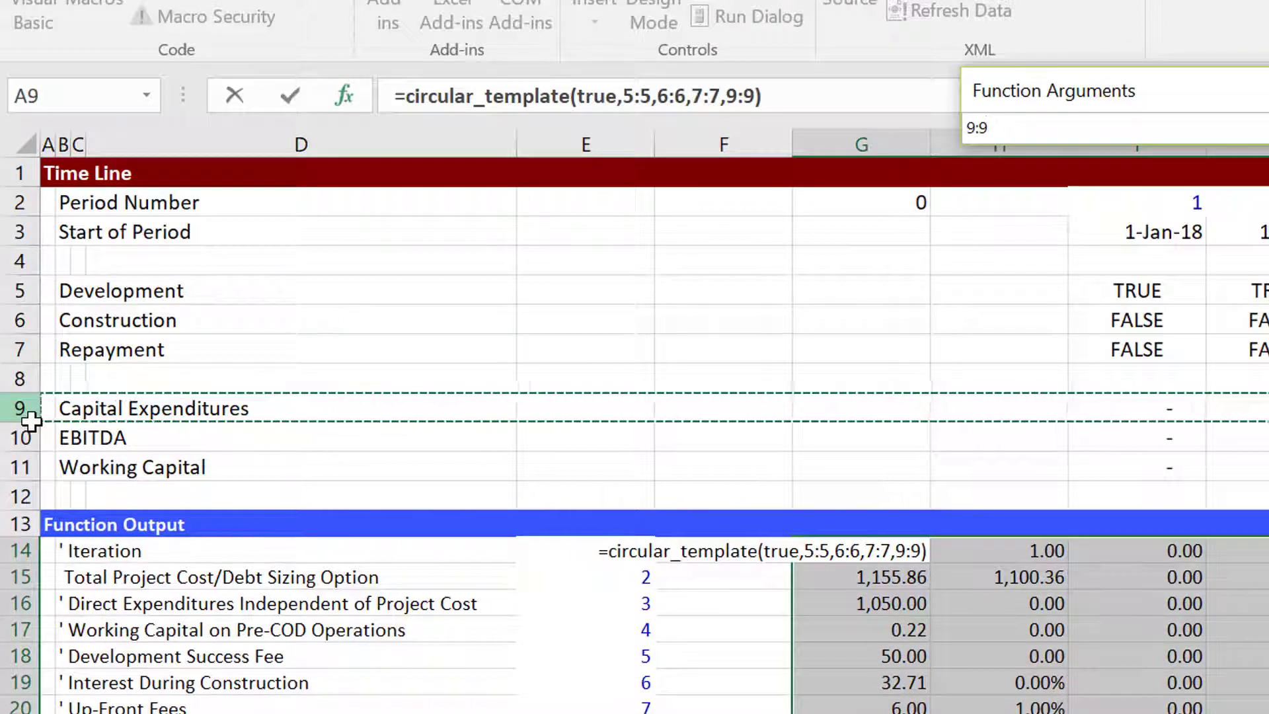
key("Return")
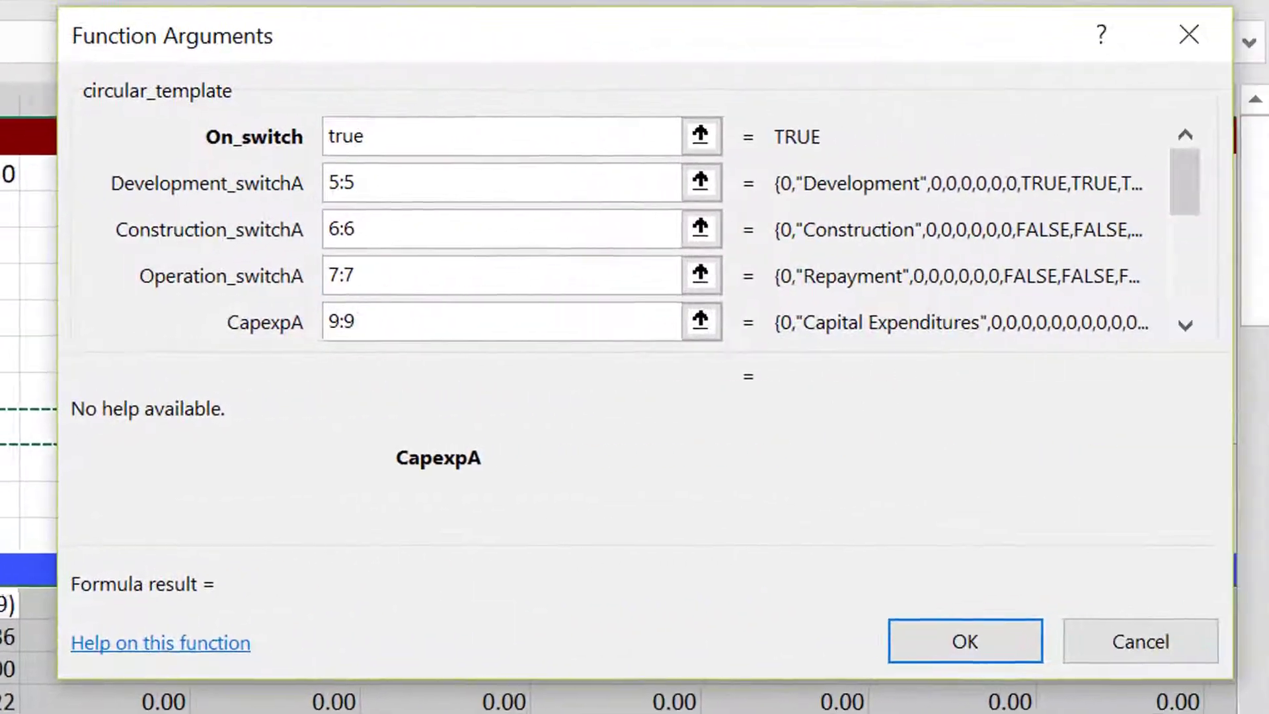
Set the EbitdaA argument to row 10:10 and WCchangeA to row 11:11, leaving CapexpaftA empty.
left_click(1178, 325)
left_click(1178, 325)
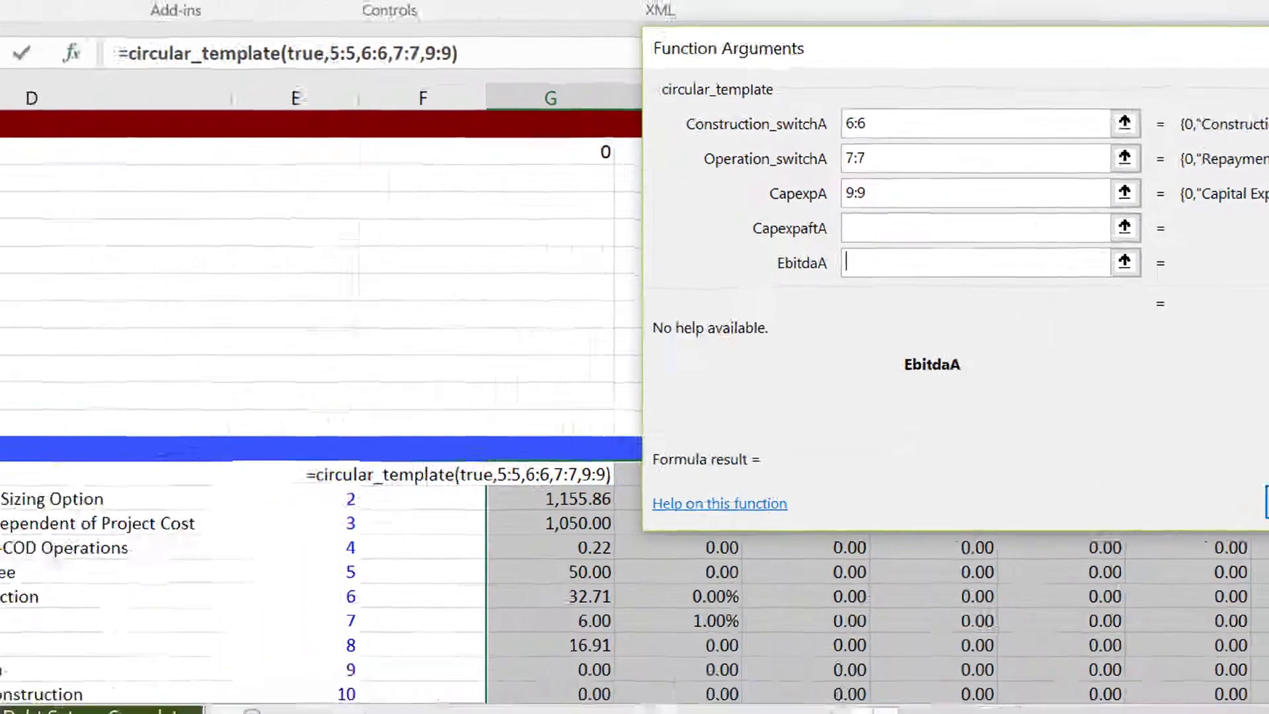
left_click(3, 348)
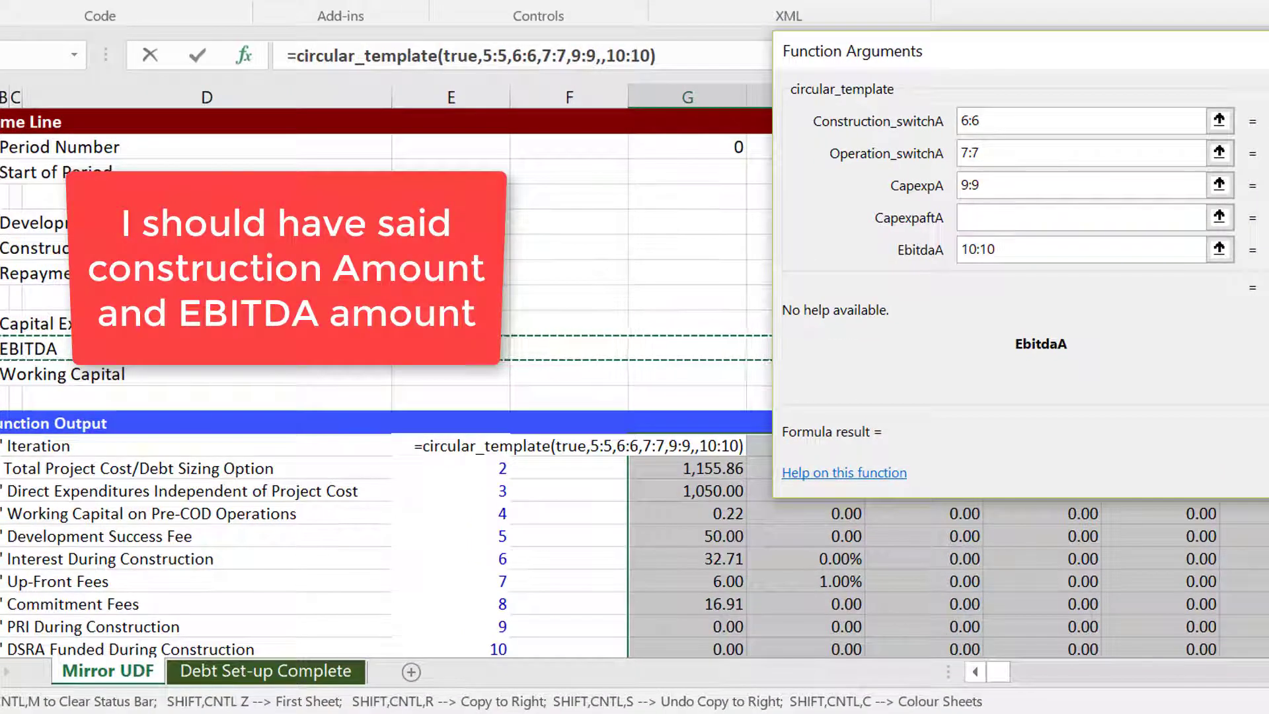
key("Tab")
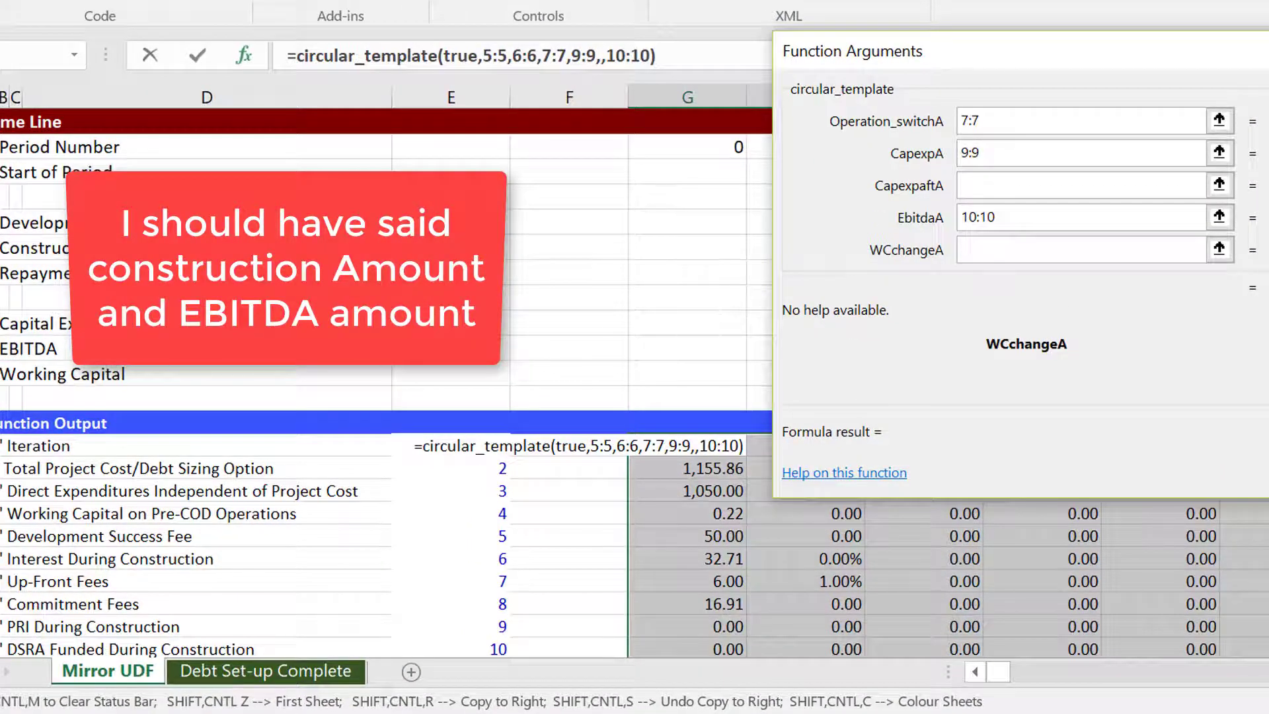
left_click(4, 374)
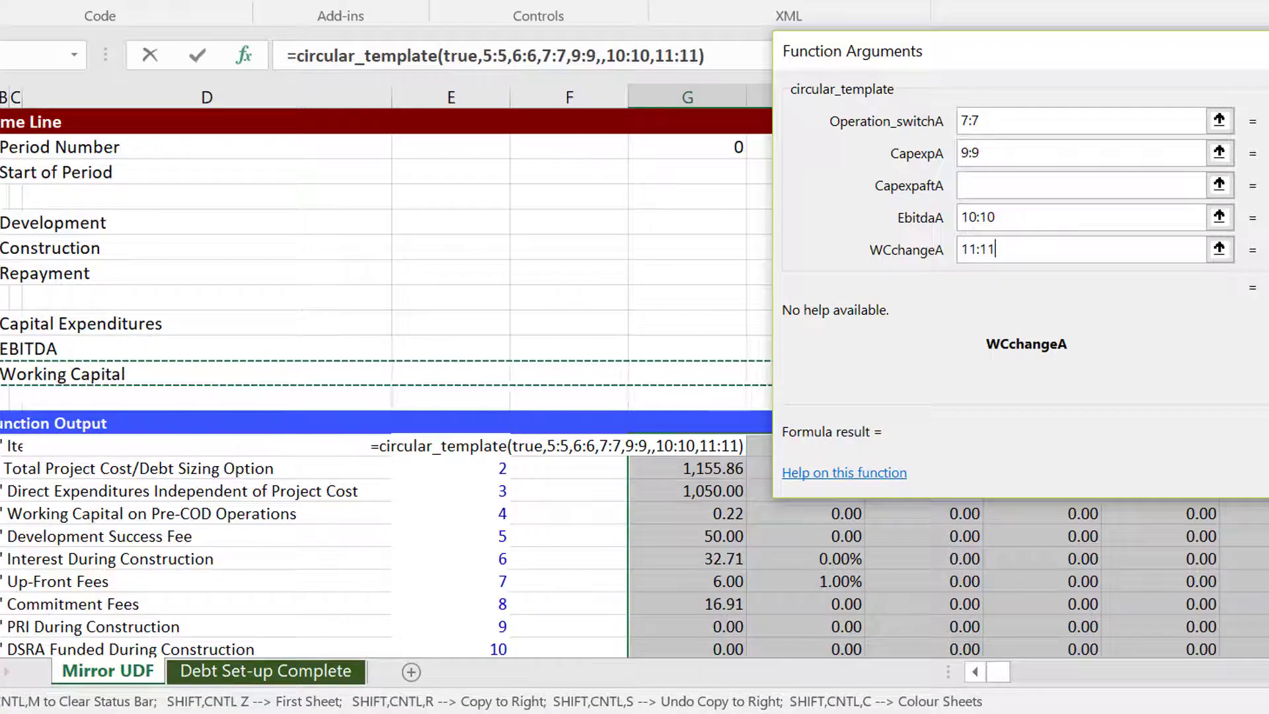
Set the Debt_options argument to rows 38:55 and Debt_table to rows 57:80 in the circular_template formula.
left_click(1203, 327)
left_click(1203, 327)
left_click(1203, 327)
left_click(1202, 327)
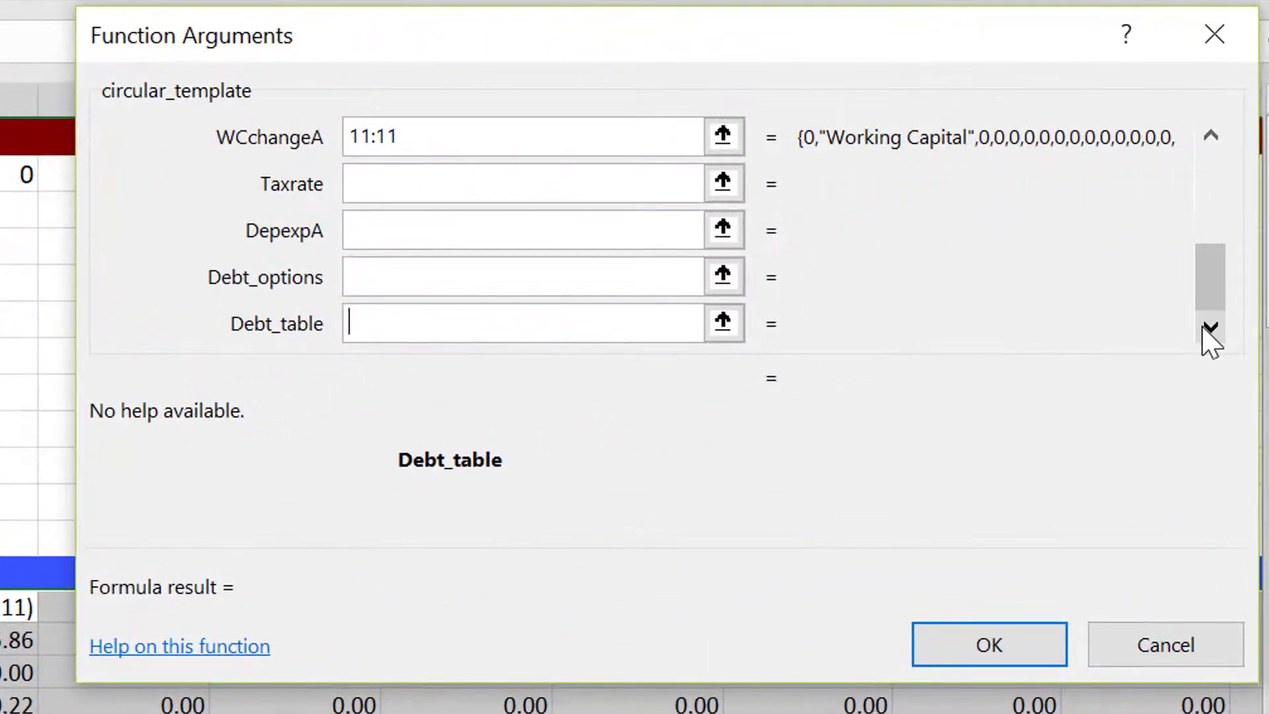
left_click(718, 279)
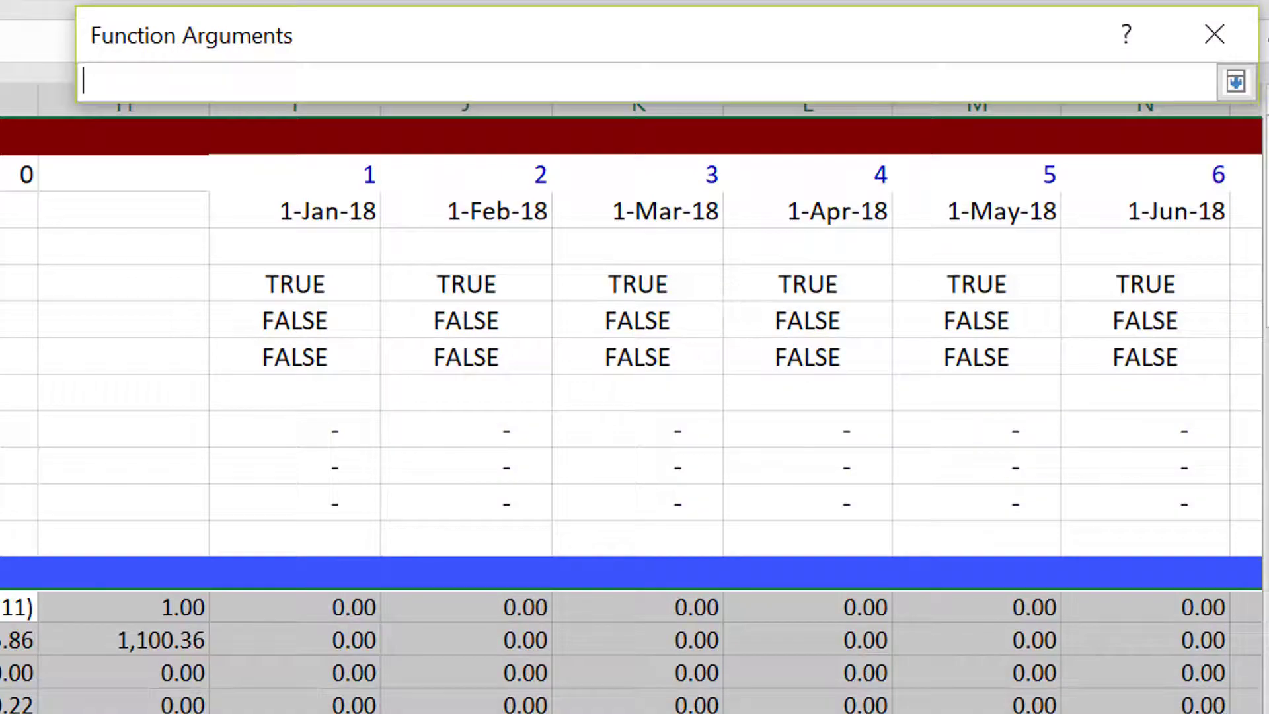
scroll(634, 370, "down", 4)
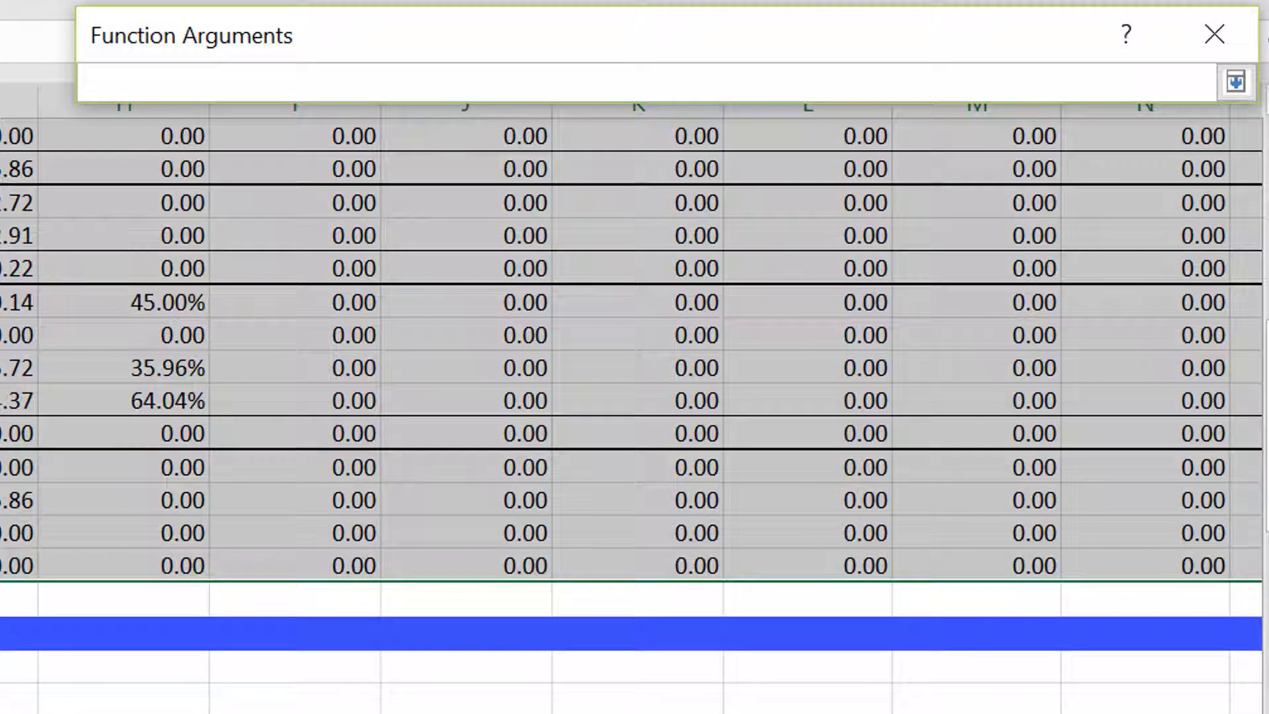
left_click_drag(8, 633, 81, 295)
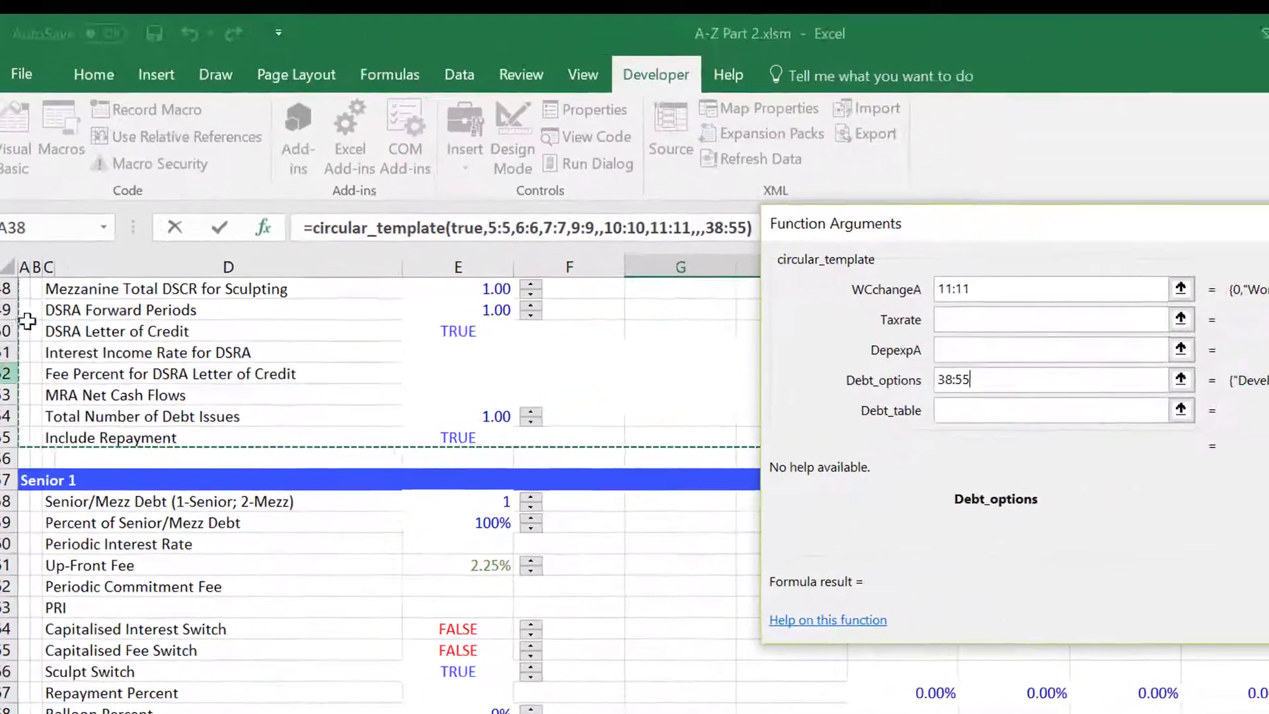
left_click(1167, 413)
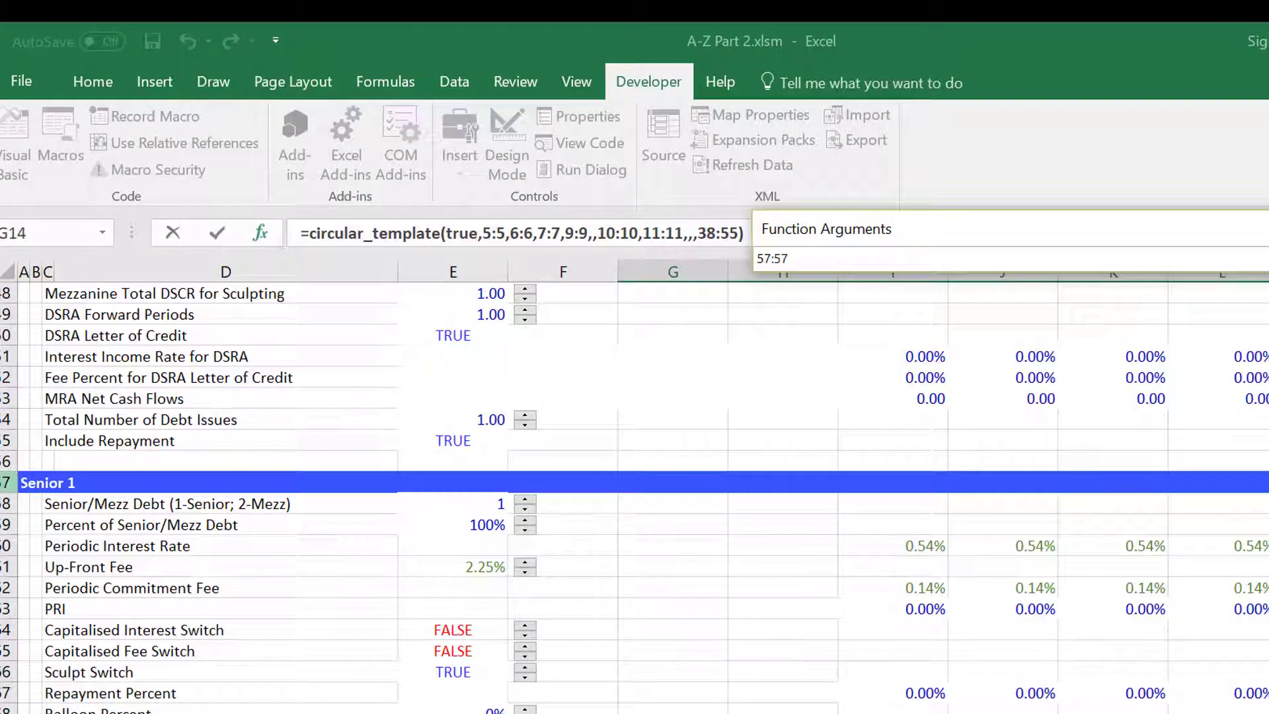
left_click_drag(75, 482, 75, 710)
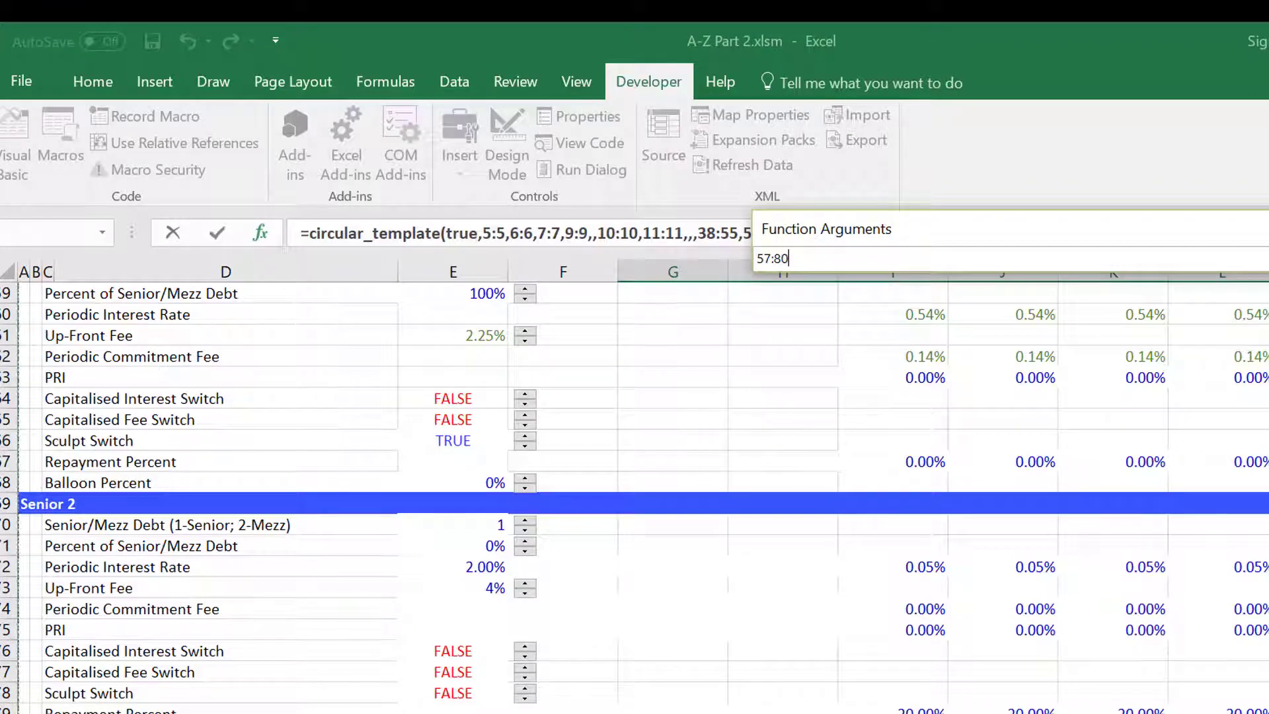
left_click_drag(74, 710, 74, 710)
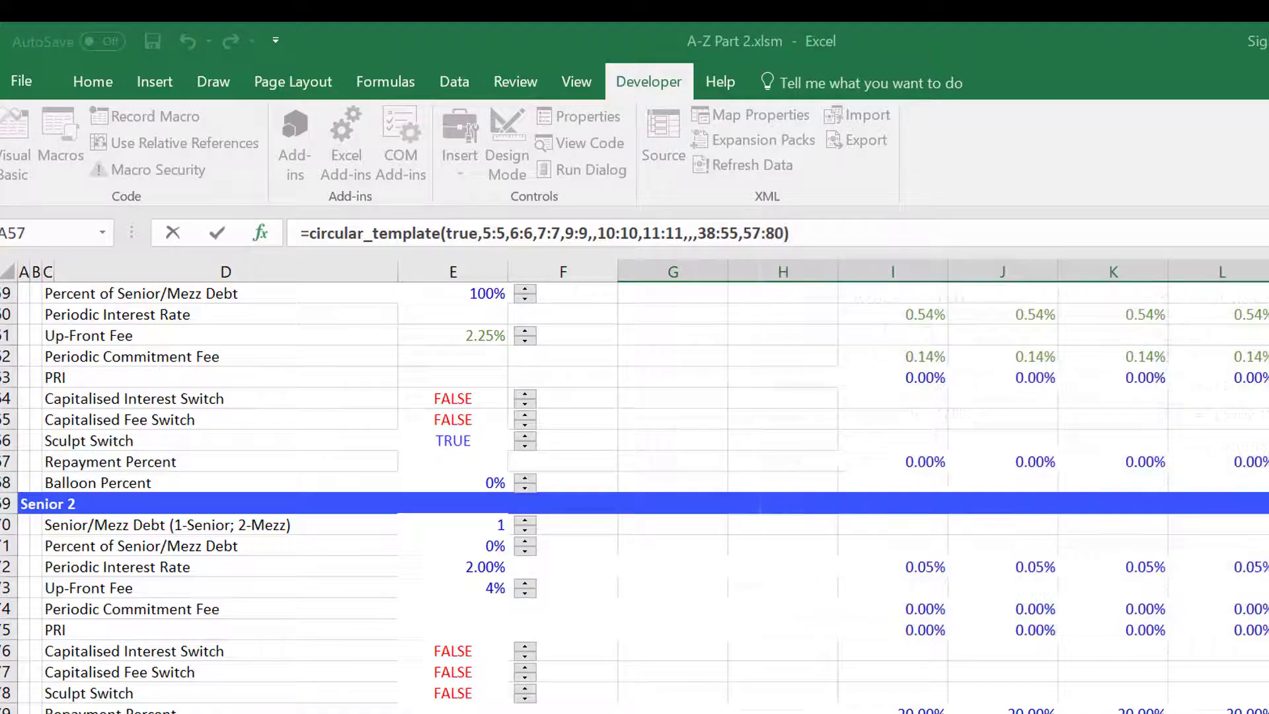
Select the full Function Output result range and enter the circular_template formula as an array formula across it.
key("Down")
key("Down")
key("ctrl+shift+Right")
key("ctrl+shift+Down")
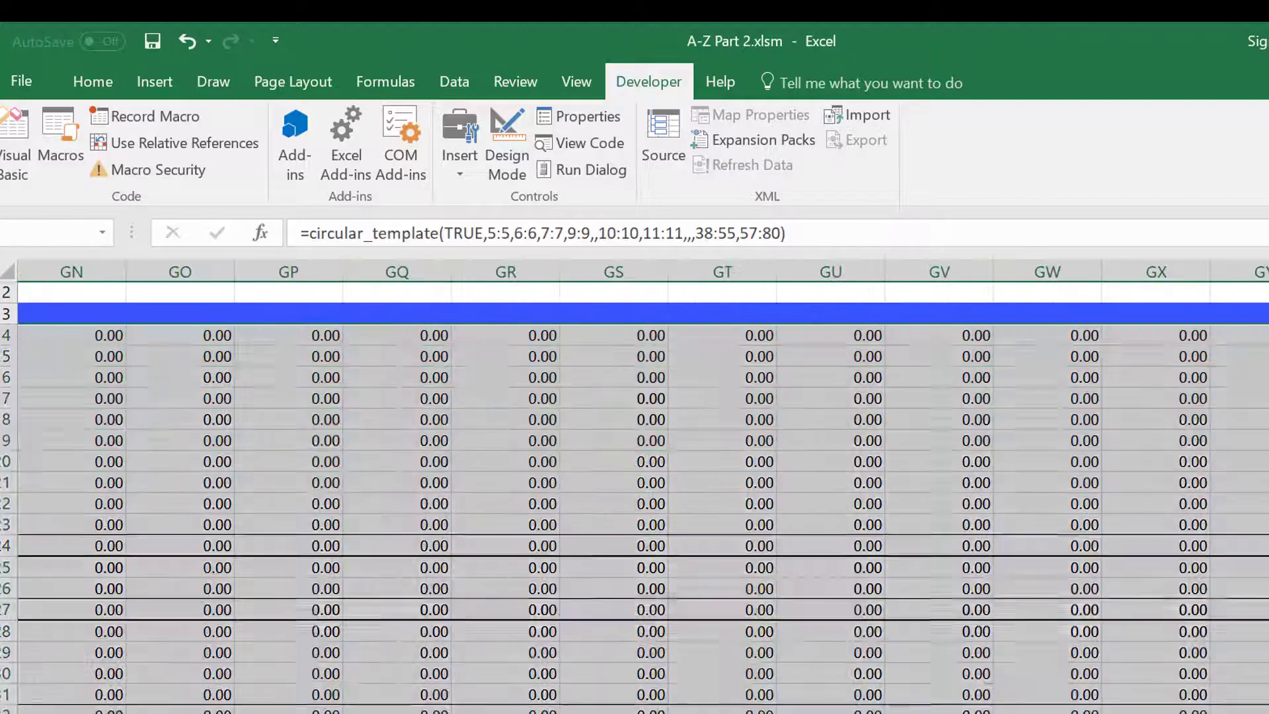
key("F2")
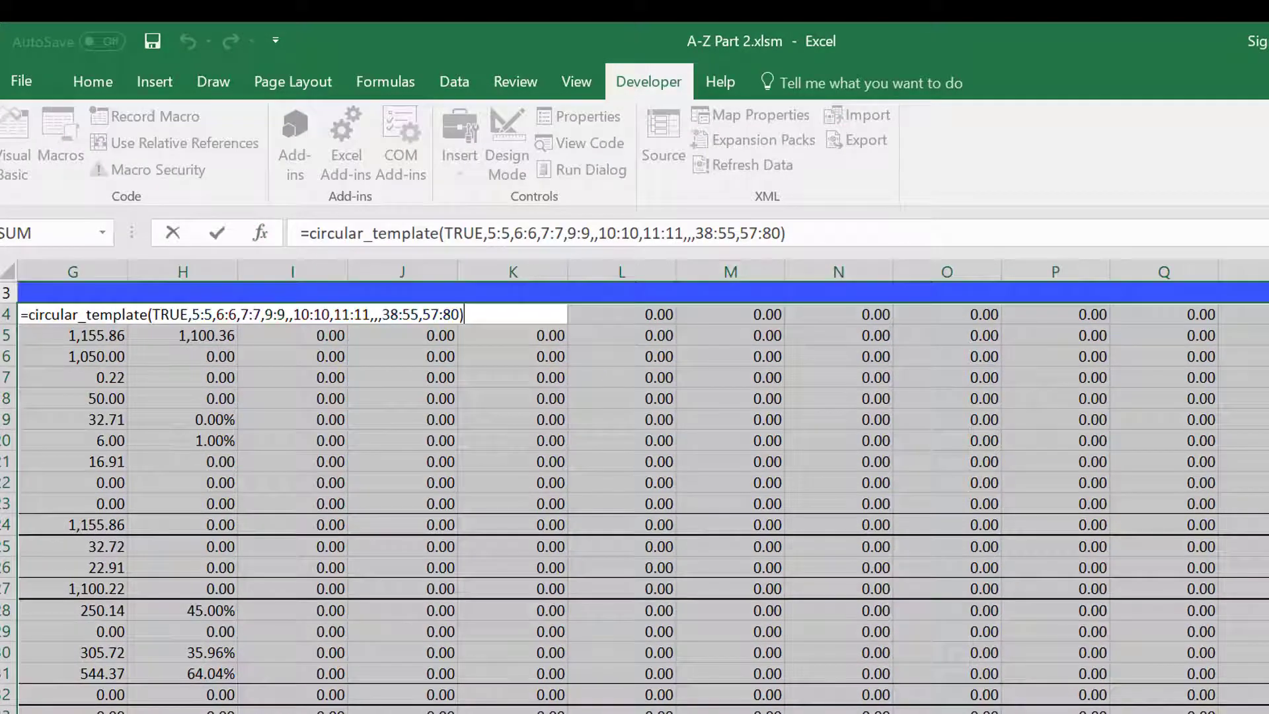
key("ctrl+shift+Return")
Review the array formula results across the Function Output rows and periods.
key("Left")
key("Right")
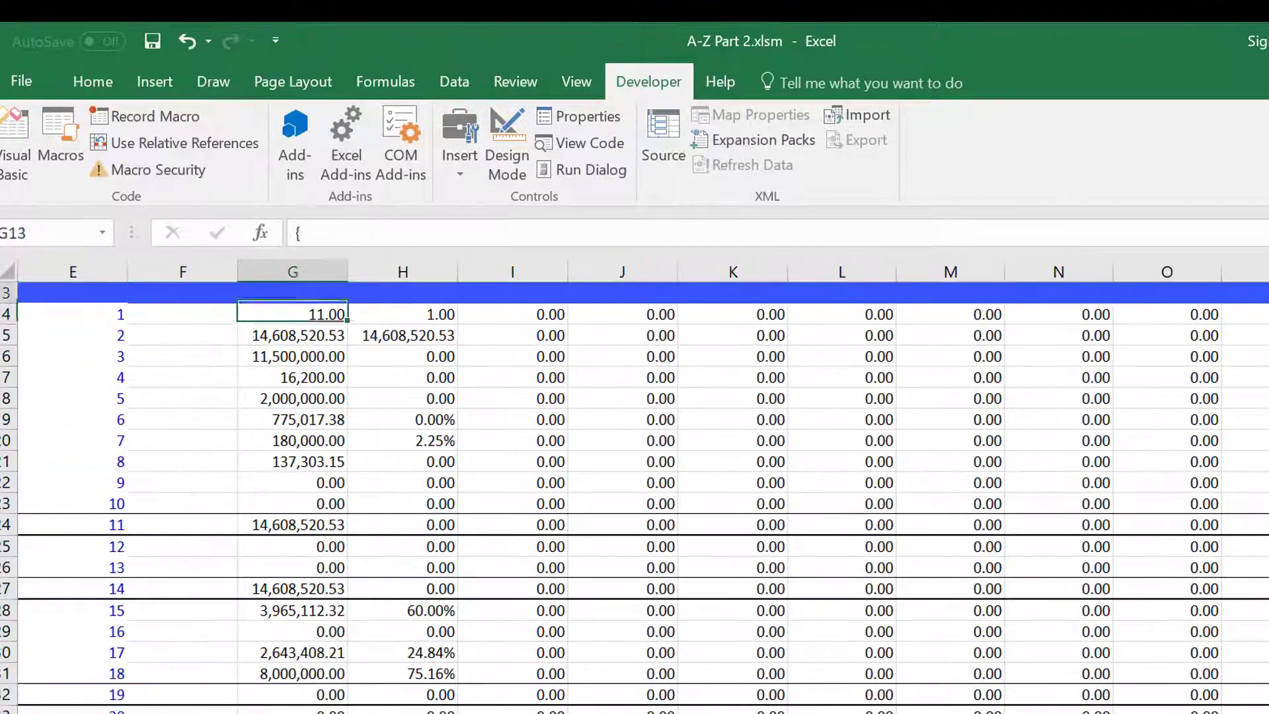
key("Up")
key("Up")
key("Up")
key("Down")
key("Down")
key("Down")
key("Down")
key("Down")
key("Left")
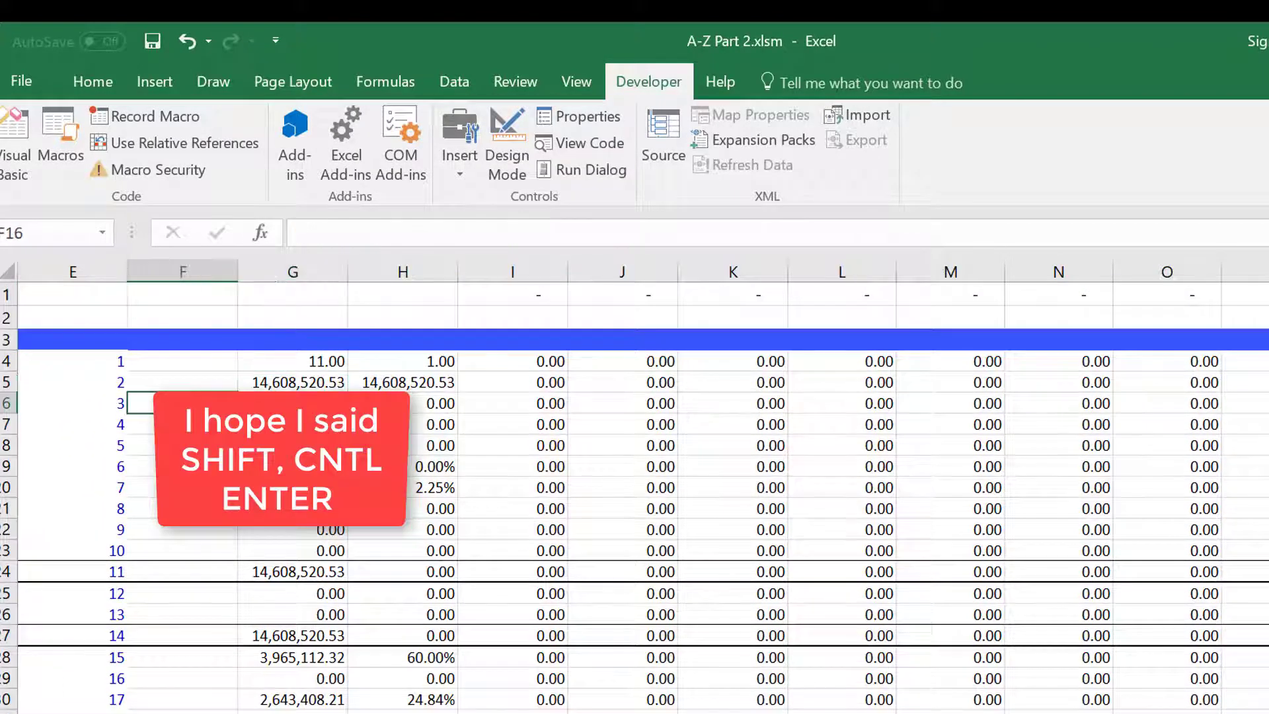
key("Left")
key("Home")
key("Right")
key("Right")
key("Right")
key("Right")
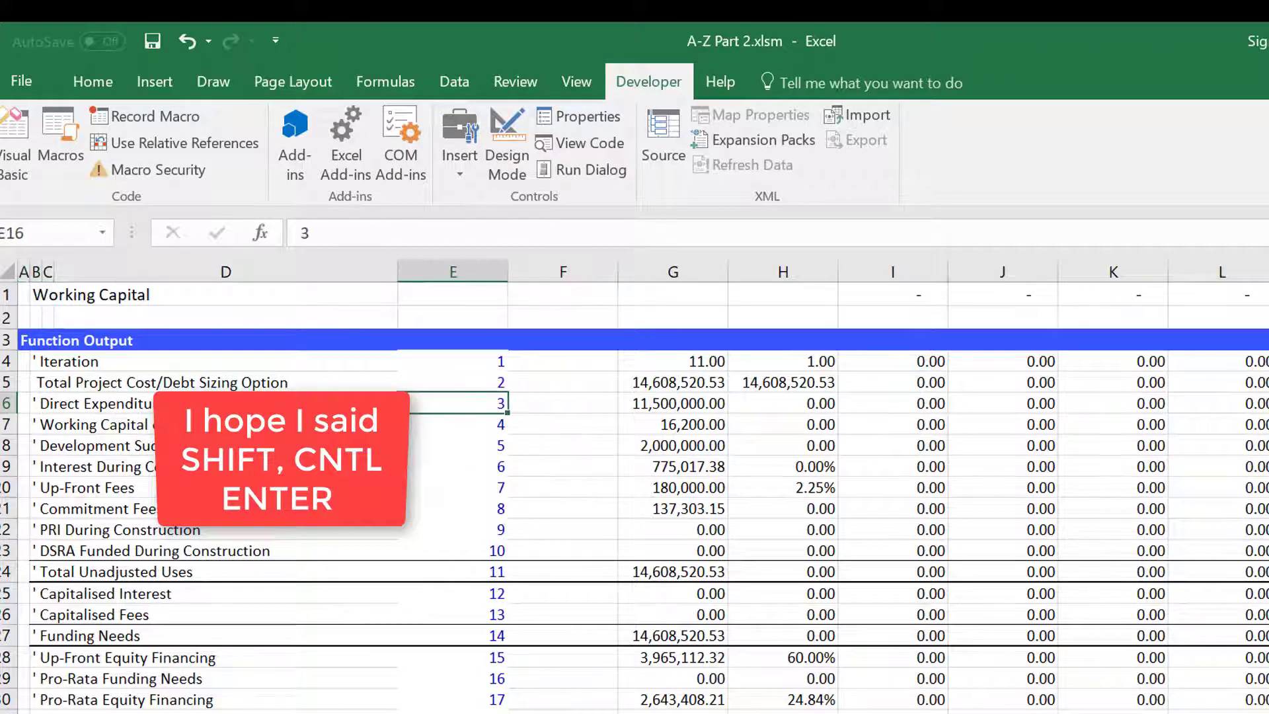
key("Right")
key("Right")
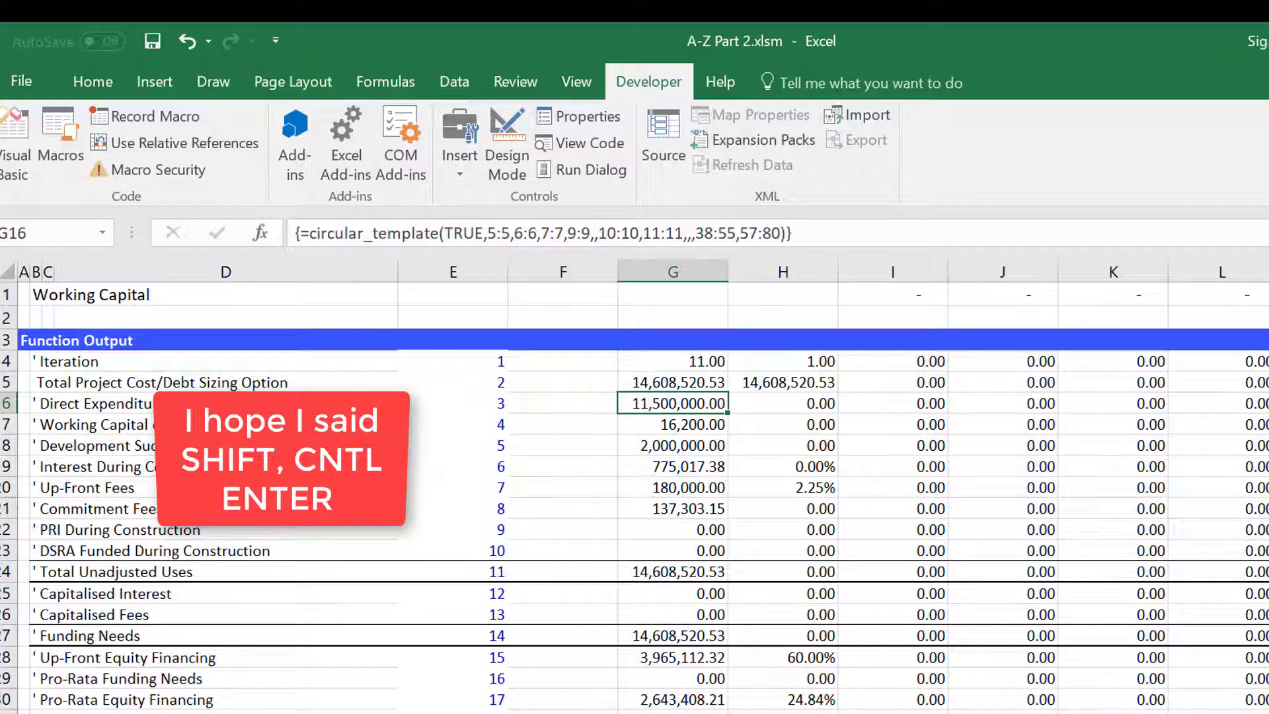
key("Down")
key("Down")
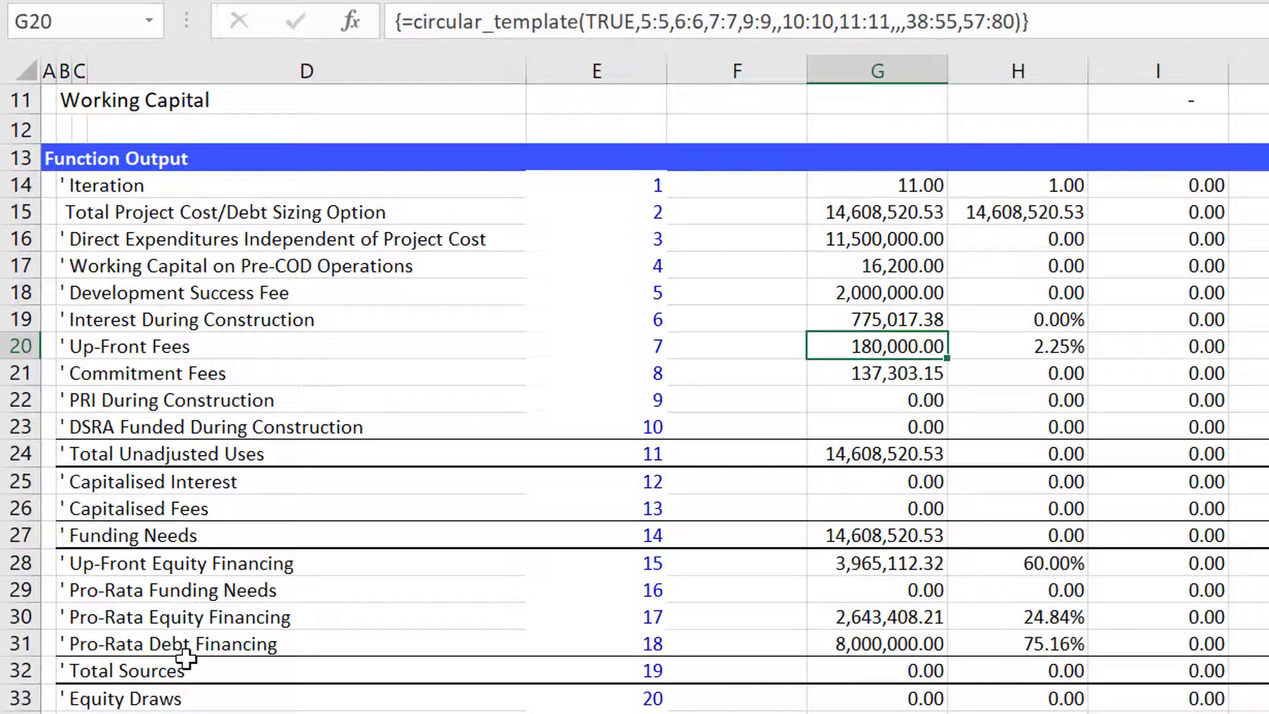
key("Right")
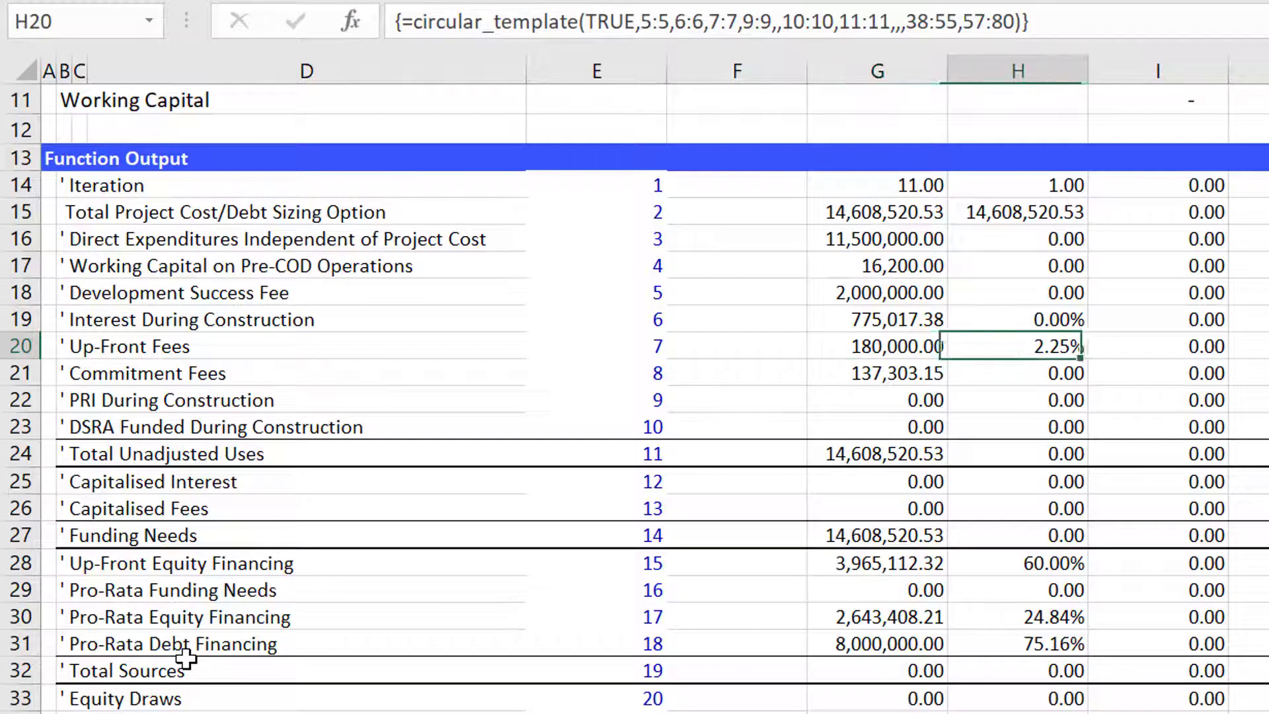
key("Right")
key("Right")
key("Right")
key("Right")
key("Right")
key("Right")
key("Right")
key("Right")
key("Right")
key("Right")
key("Right")
key("Right")
key("Right")
key("Right")
key("Right")
key("Right")
key("Right")
key("Right")
key("Right")
key("Right")
key("Right")
key("Right")
key("Right")
key("Right")
key("Right")
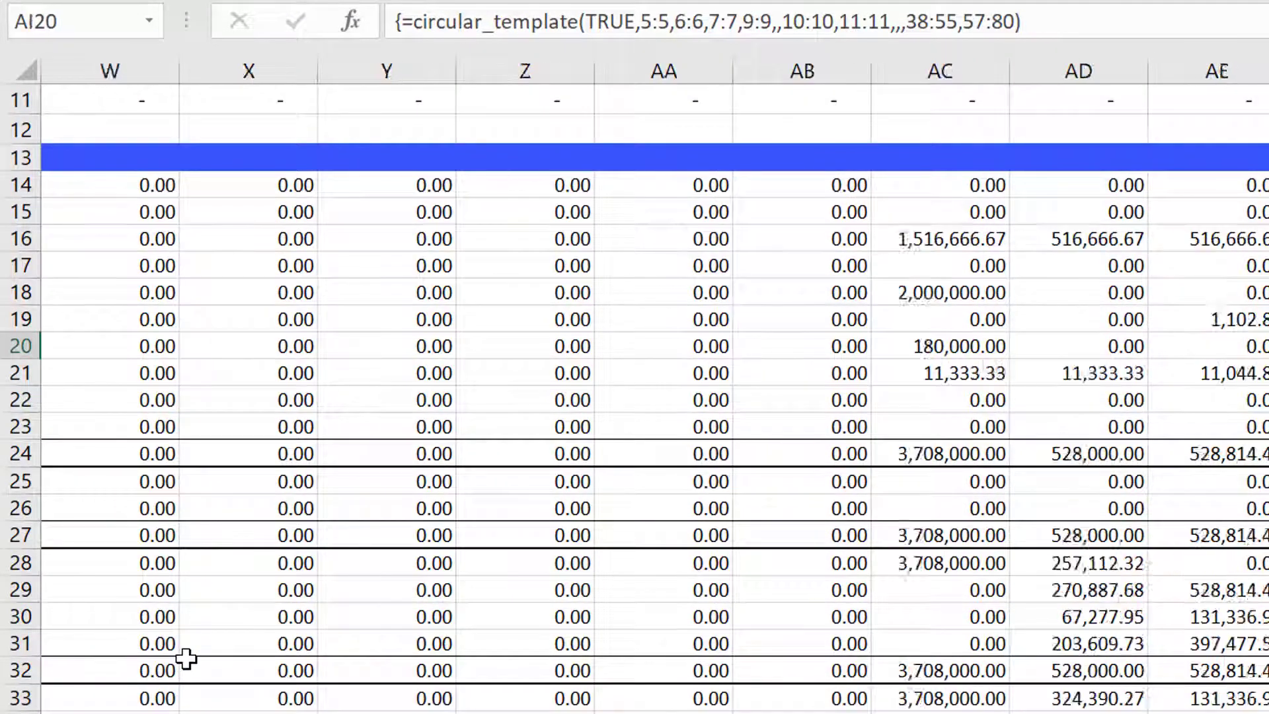
key("Left")
key("Left")
key("Left")
key("Left")
key("Left")
key("Left")
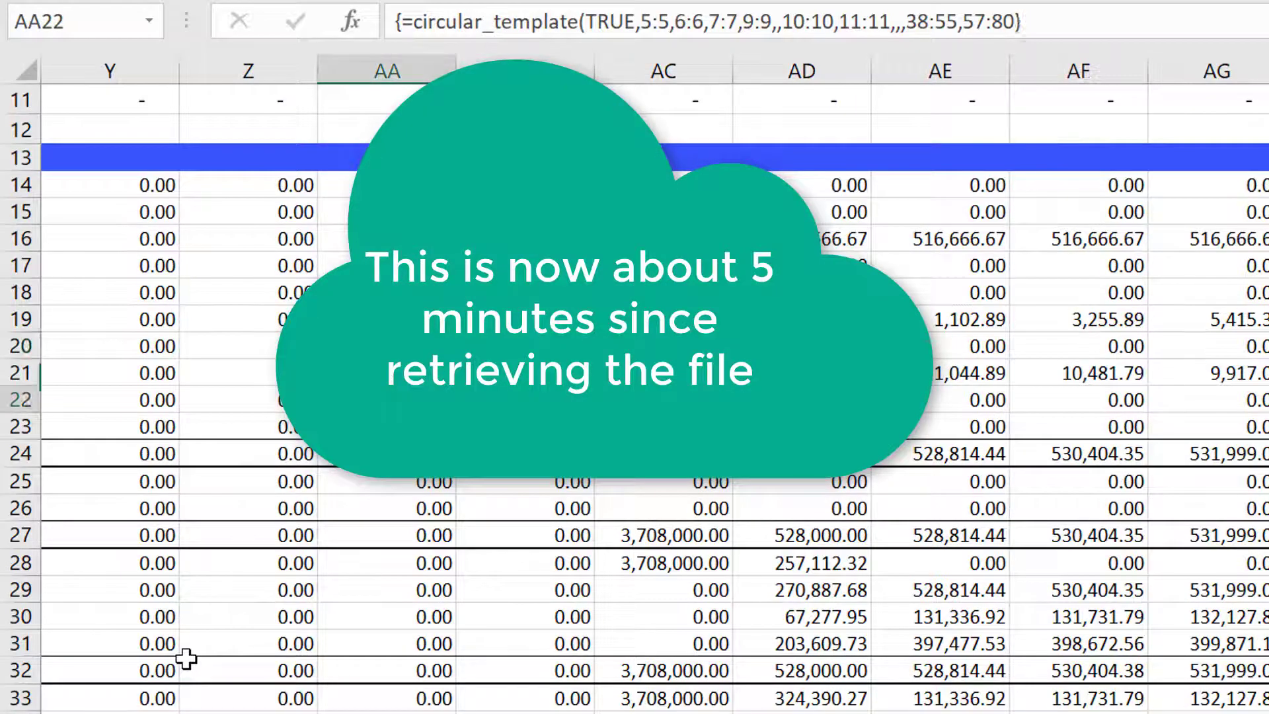
key("Left")
key("Left")
key("Left")
key("Left")
key("Left")
key("Left")
key("Left")
key("Left")
key("Left")
key("Left")
key("Left")
key("Left")
key("Left")
key("Left")
key("Left")
key("Left")
key("Left")
key("Left")
key("Left")
key("Left")
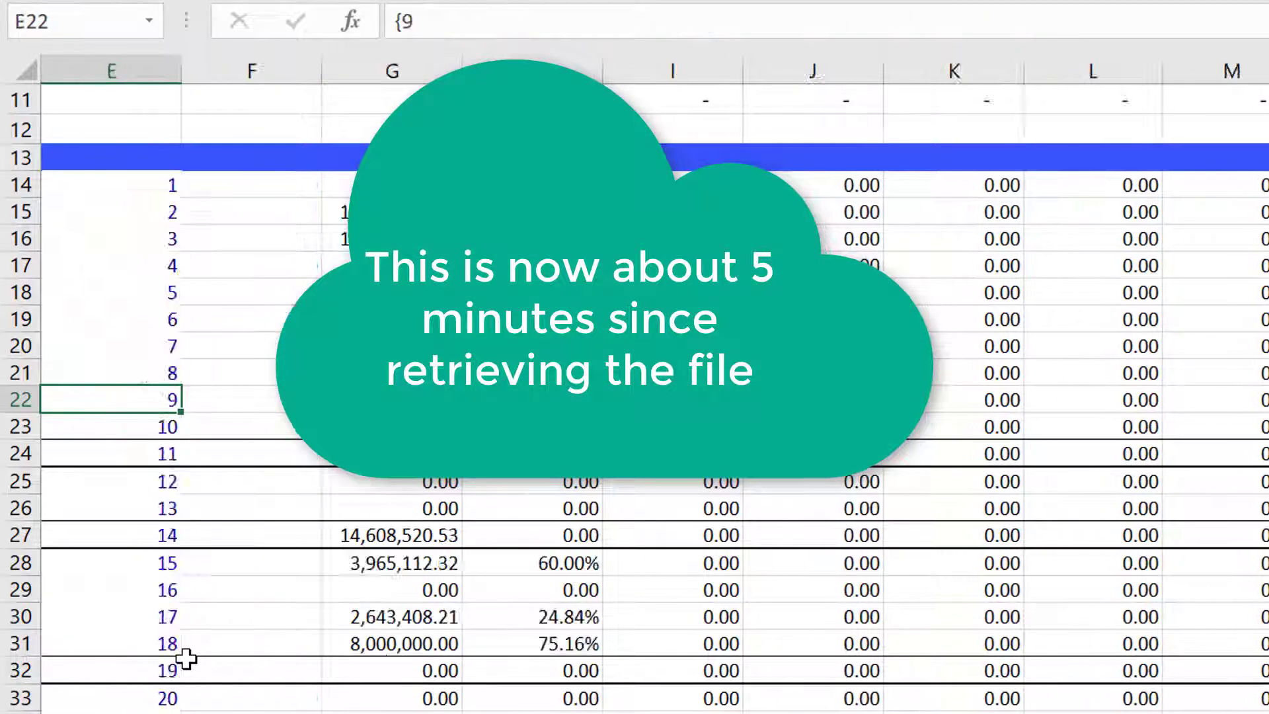
key("Left")
key("Left")
key("Left")
key("Left")
key("Down")
key("Down")
key("Down")
key("Down")
key("Down")
key("Down")
key("Down")
key("Down")
key("Down")
key("Down")
key("Down")
key("Down")
key("Down")
key("Down")
key("Down")
key("Down")
key("Down")
key("Down")
key("Down")
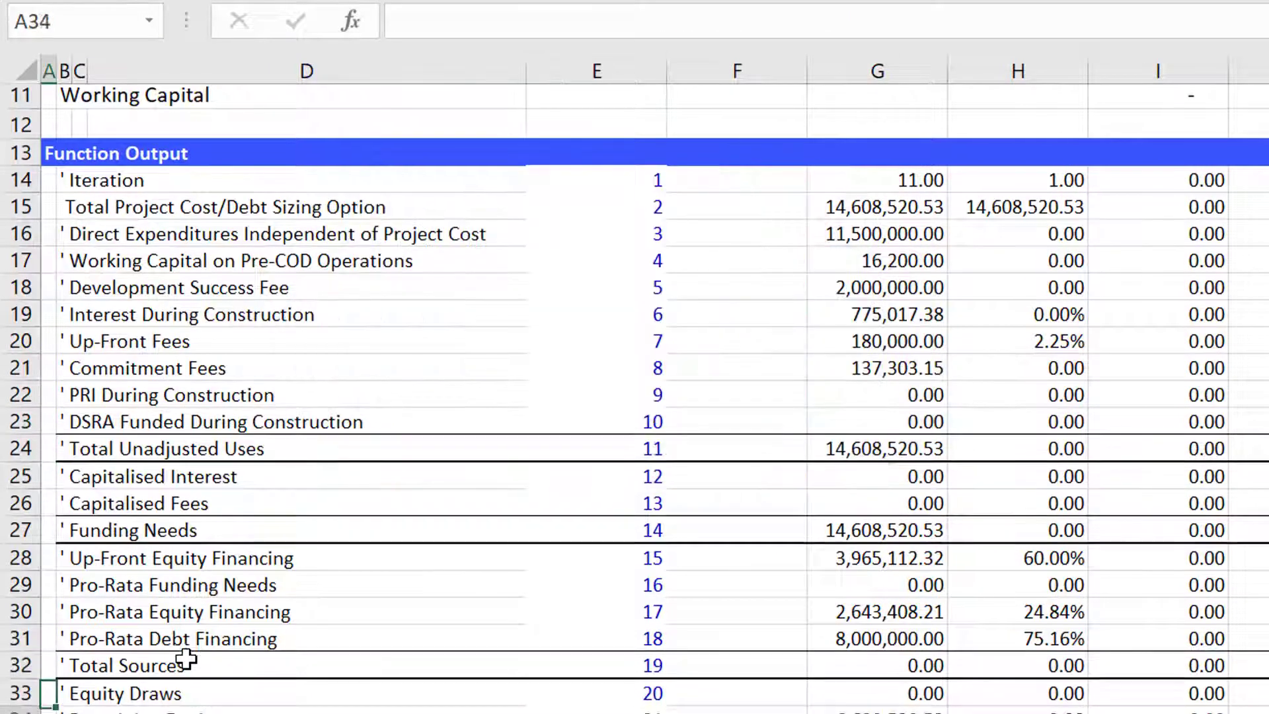
key("Up")
key("Up")
key("Up")
key("Up")
key("Up")
key("Up")
key("Up")
key("Up")
key("Up")
key("Up")
key("Up")
key("Up")
key("Up")
key("Up")
key("Up")
key("Up")
key("Up")
key("Up")
key("Up")
key("Up")
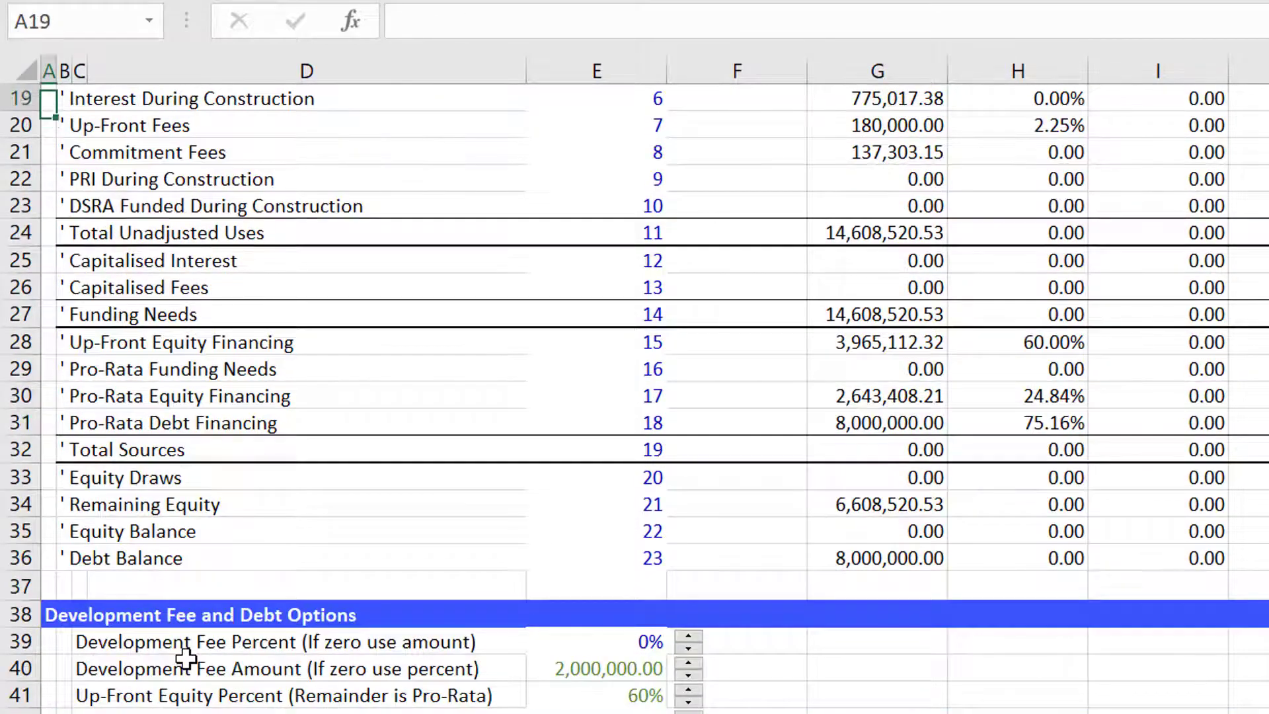
key("Down")
key("Down")
key("Down")
key("Down")
key("Down")
key("Down")
key("Down")
key("Down")
key("Down")
key("Down")
key("Down")
key("Down")
key("Down")
key("Down")
key("Down")
key("Down")
key("Down")
key("Down")
key("Down")
key("Down")
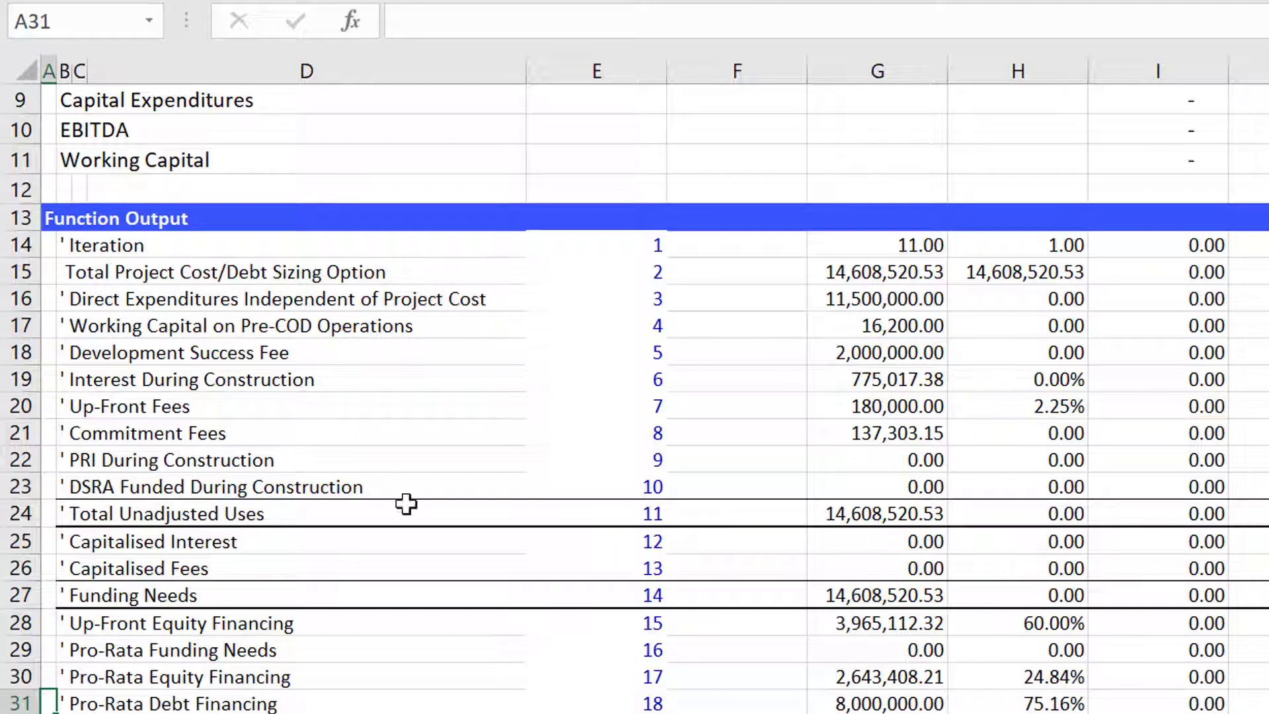
left_click(716, 523)
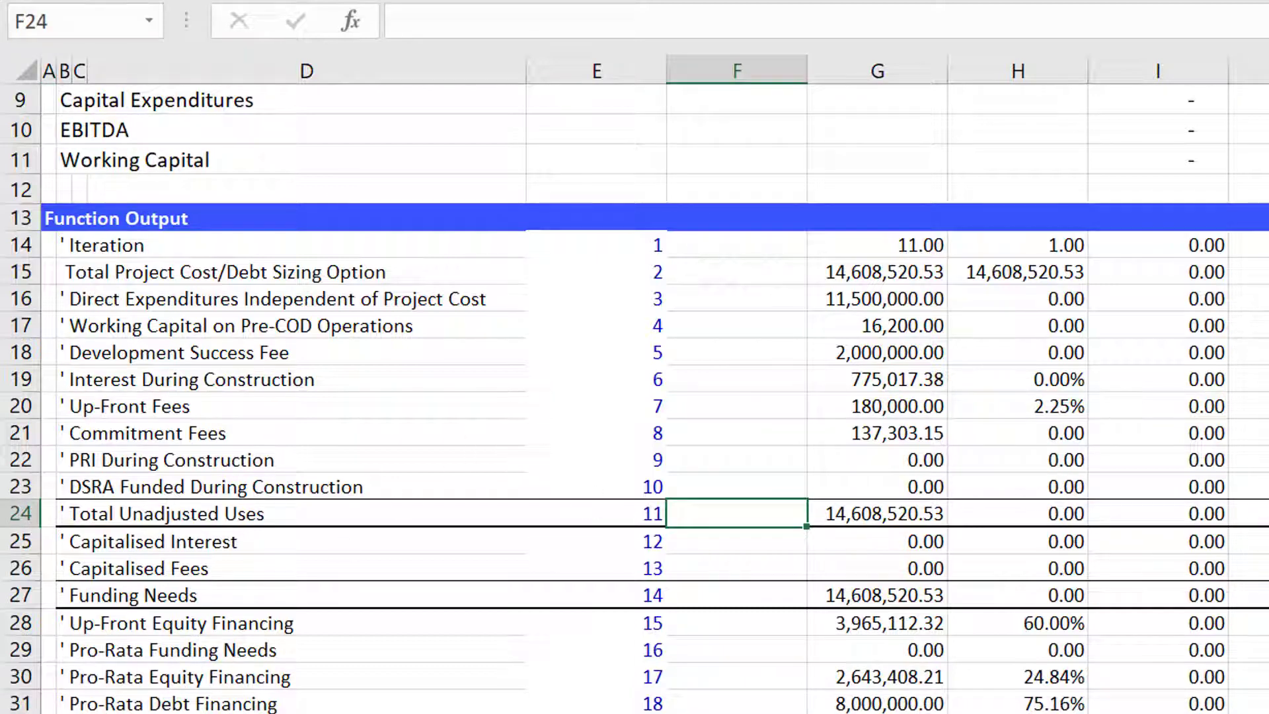
left_click(1123, 712)
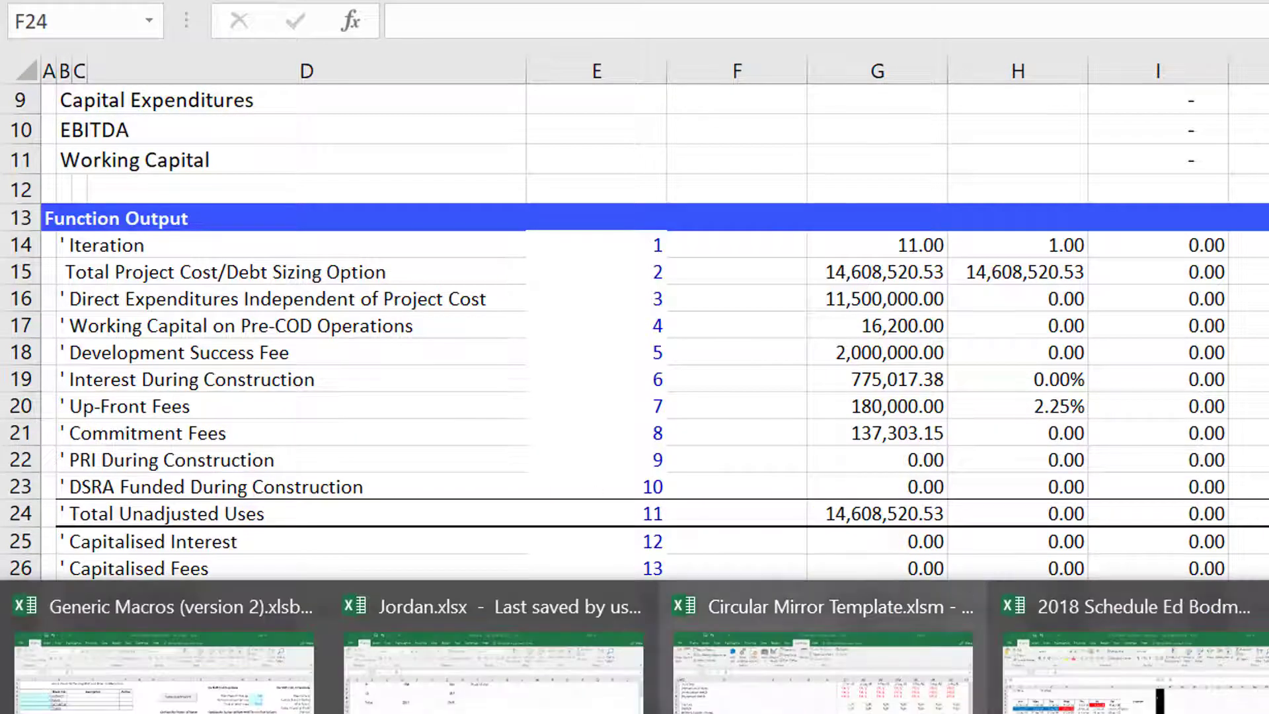
key("Escape")
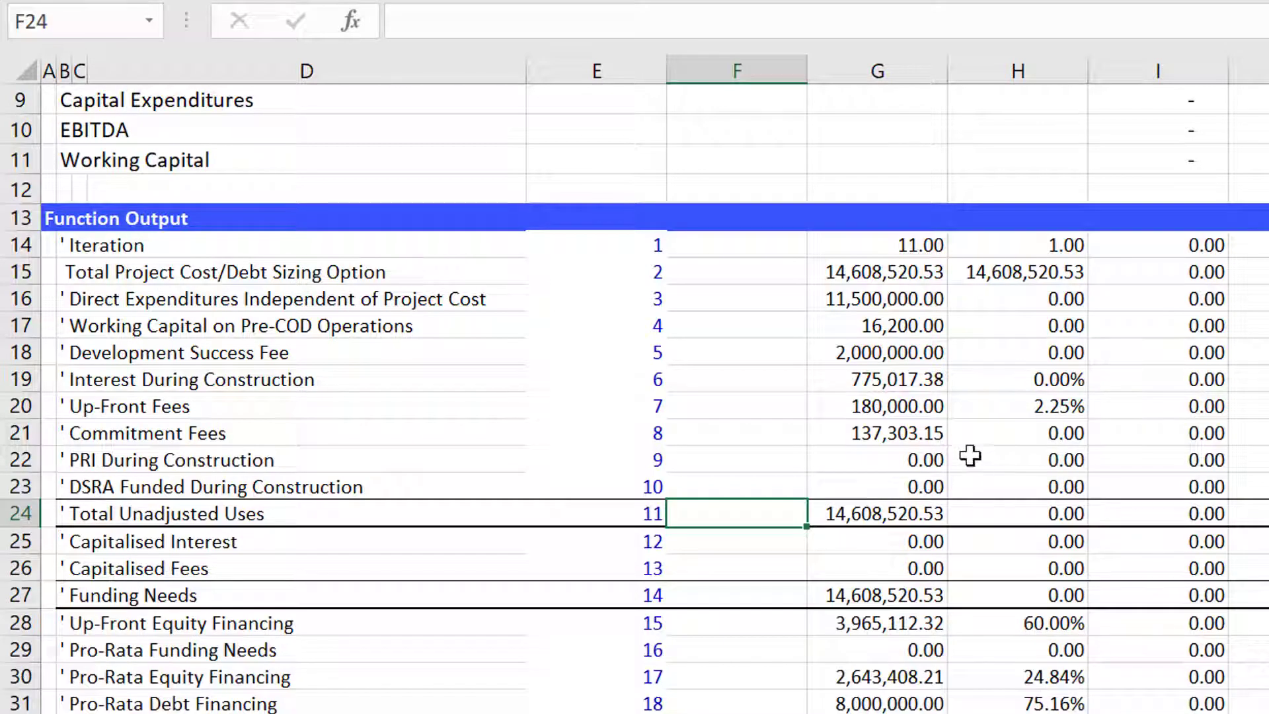
On the model sheet, fill the Interest During Construction link in row 321 of Funding Cash Flow across all periods.
key("ctrl+Page_Up")
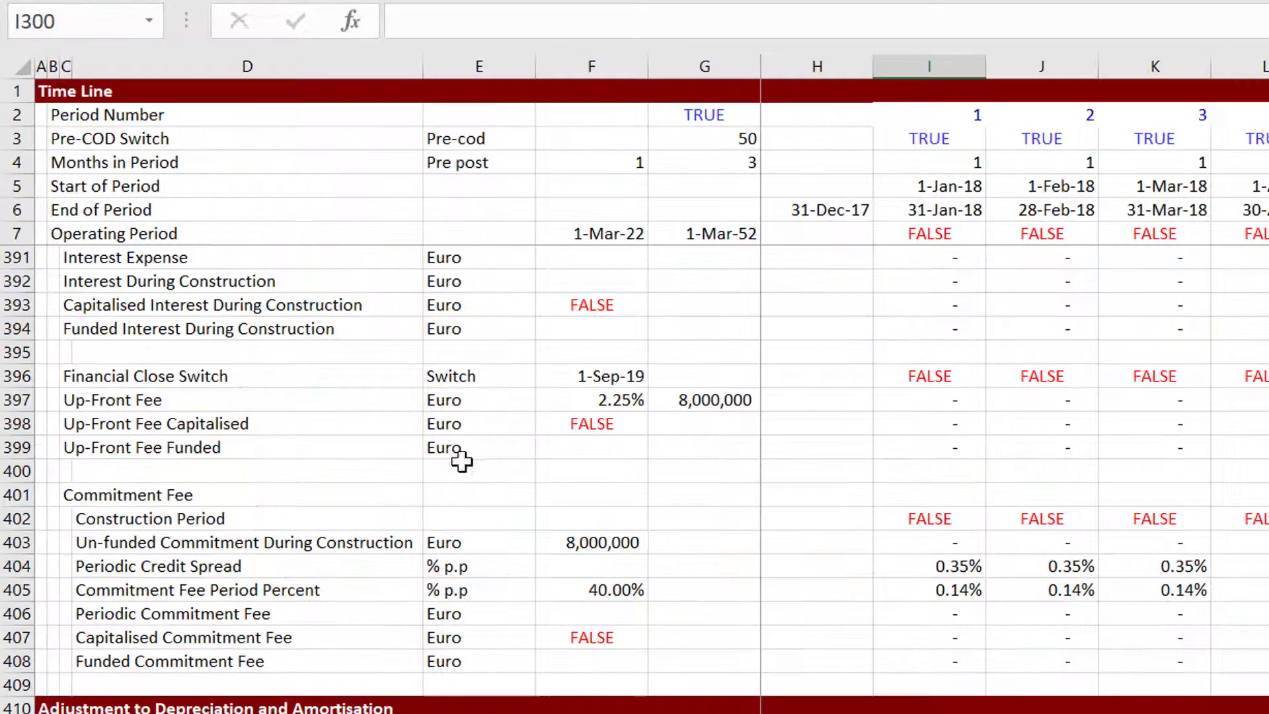
left_click(487, 416)
key("Page_Up")
key("Page_Up")
key("Page_Up")
key("Page_Up")
key("Page_Up")
key("Page_Up")
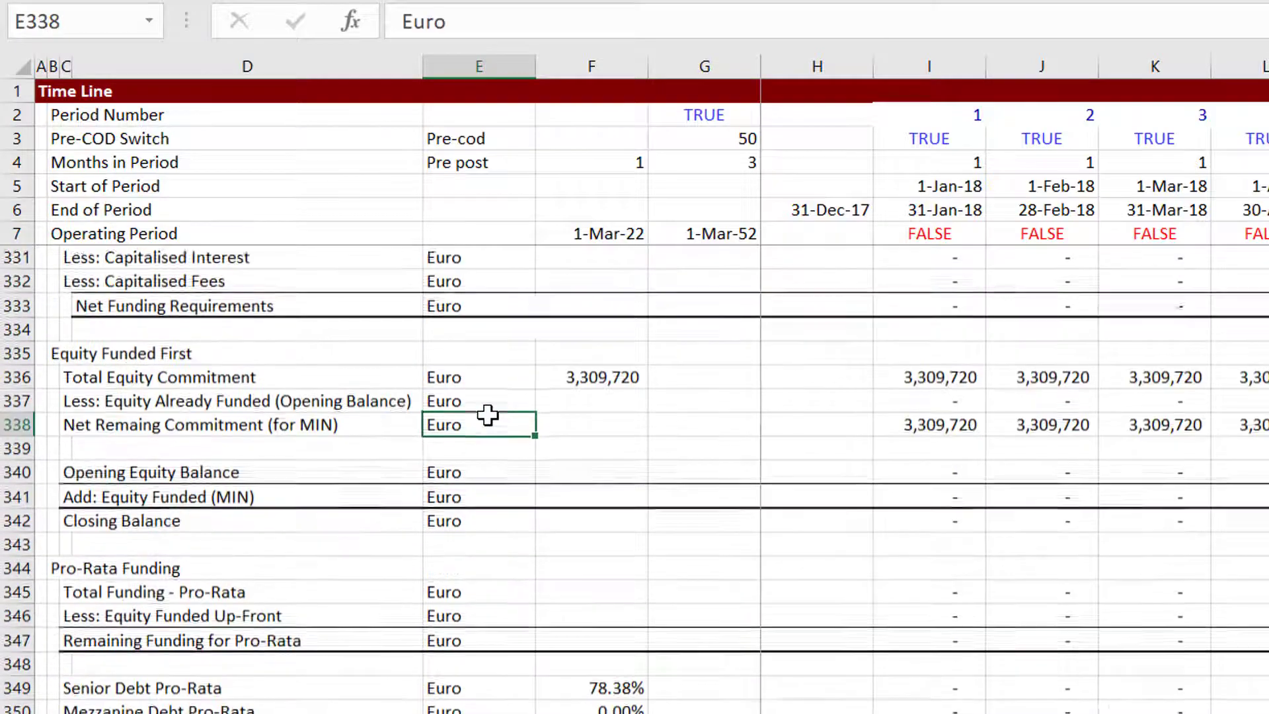
key("Down")
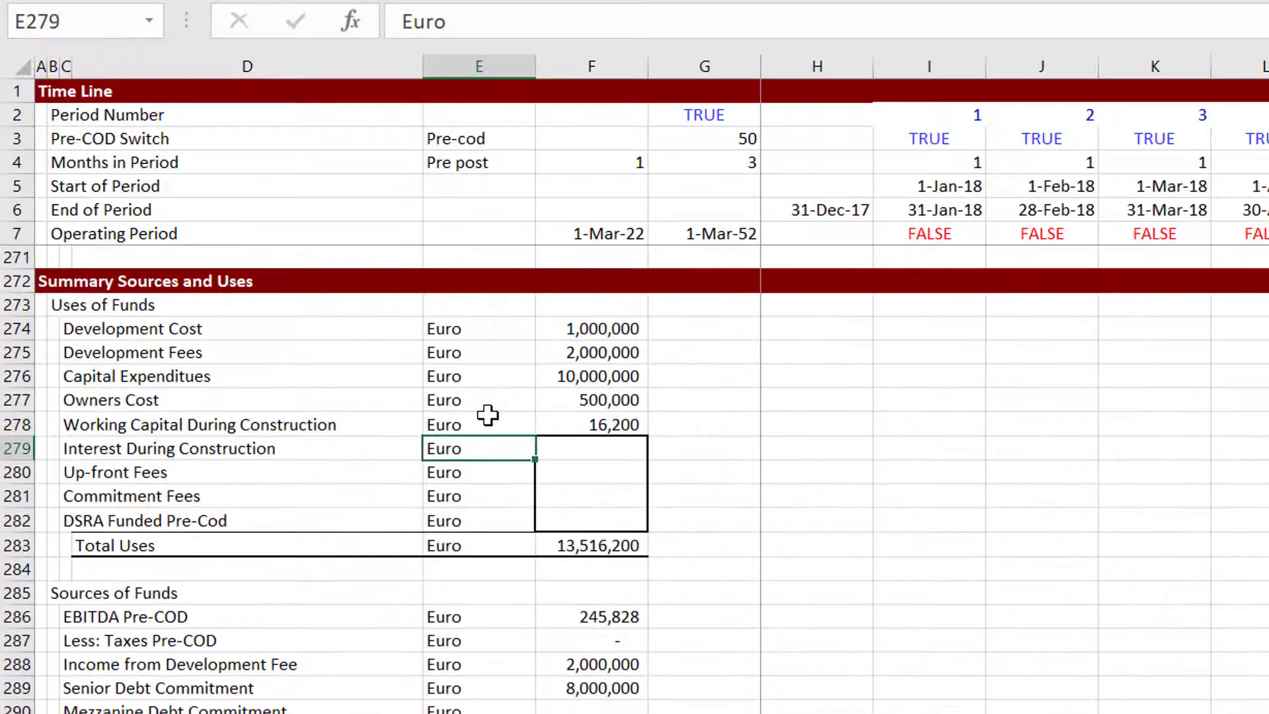
key("Down")
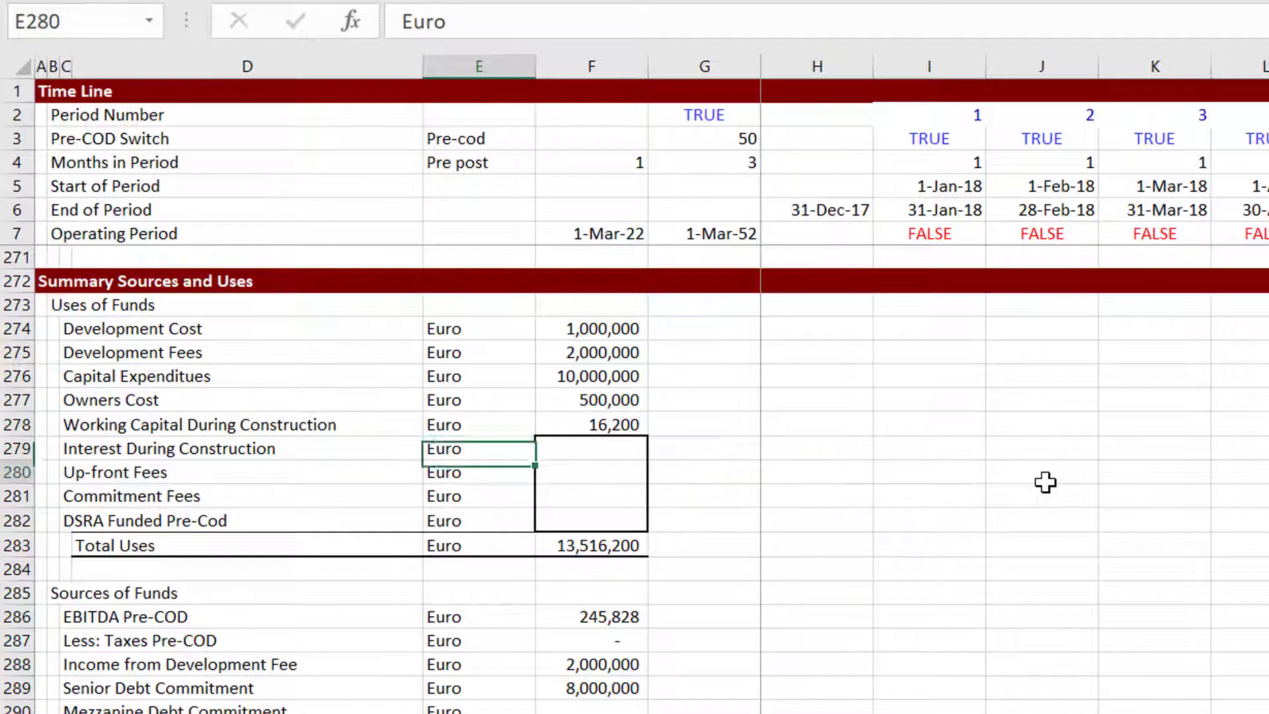
key("Up")
key("Right")
key("Page_Down")
key("Page_Down")
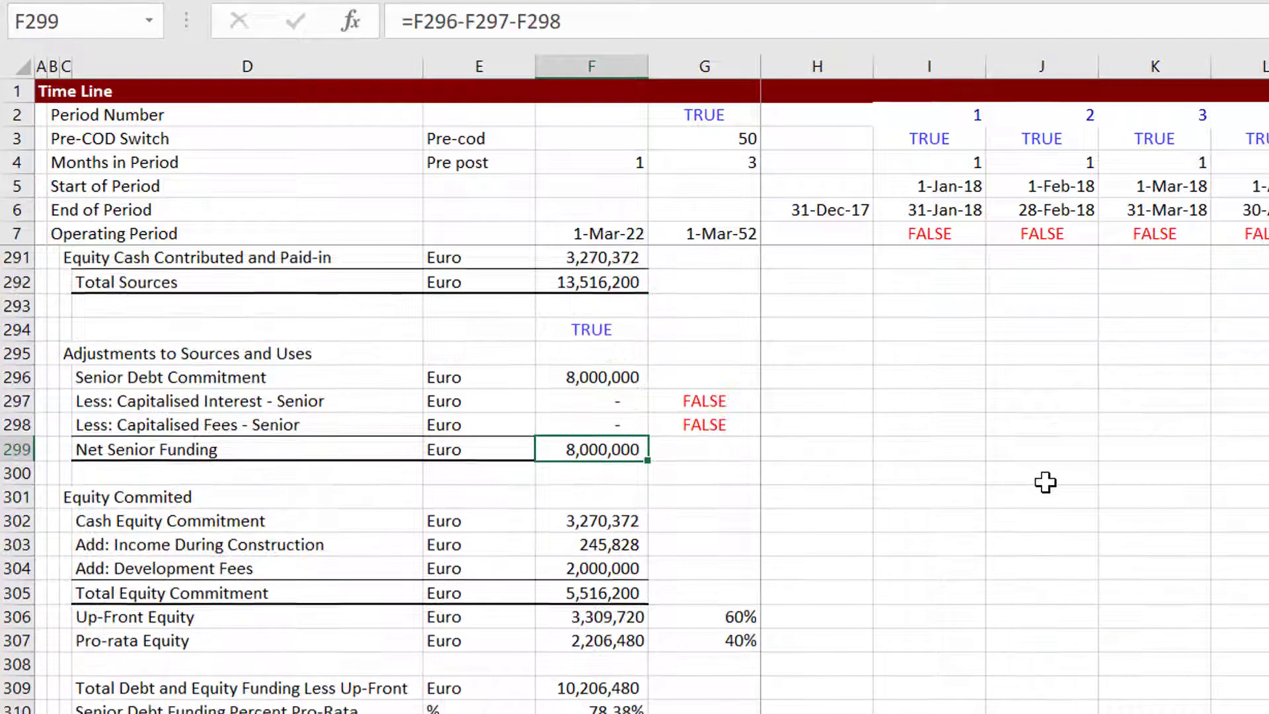
key("Down")
key("Down")
key("Left")
key("Left")
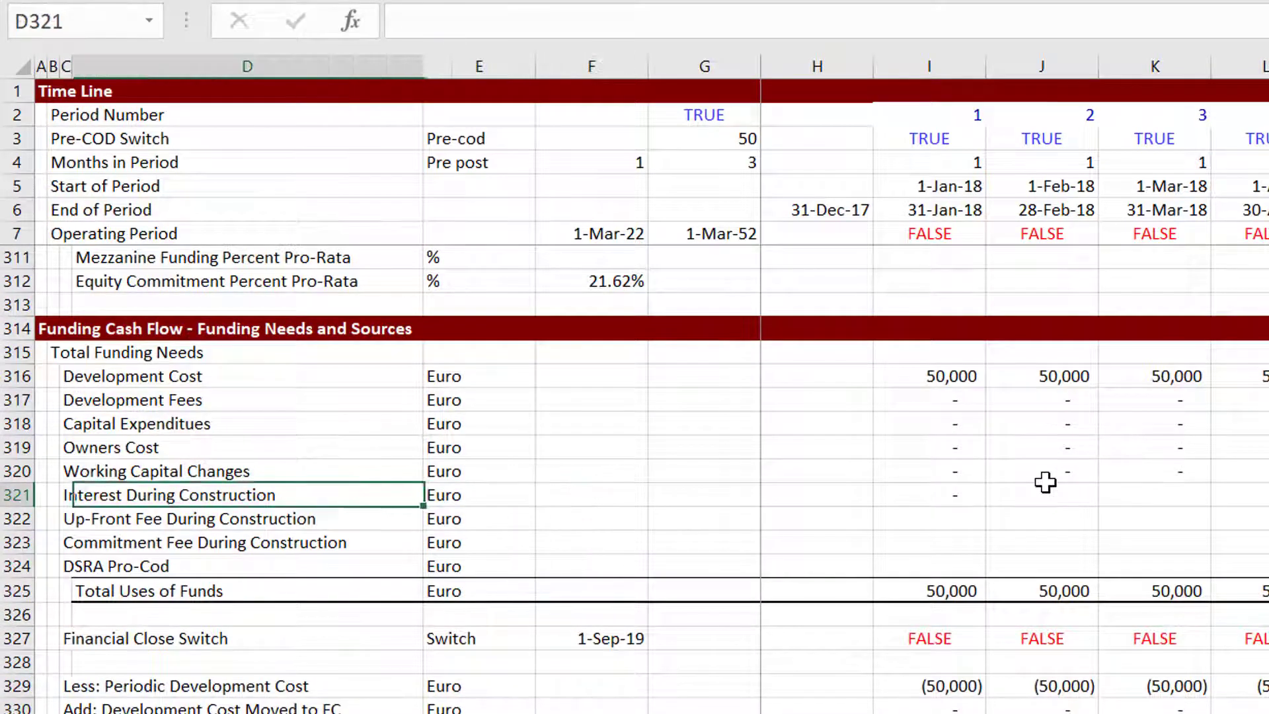
key("Right")
key("Right")
key("Right")
key("Right")
key("Right")
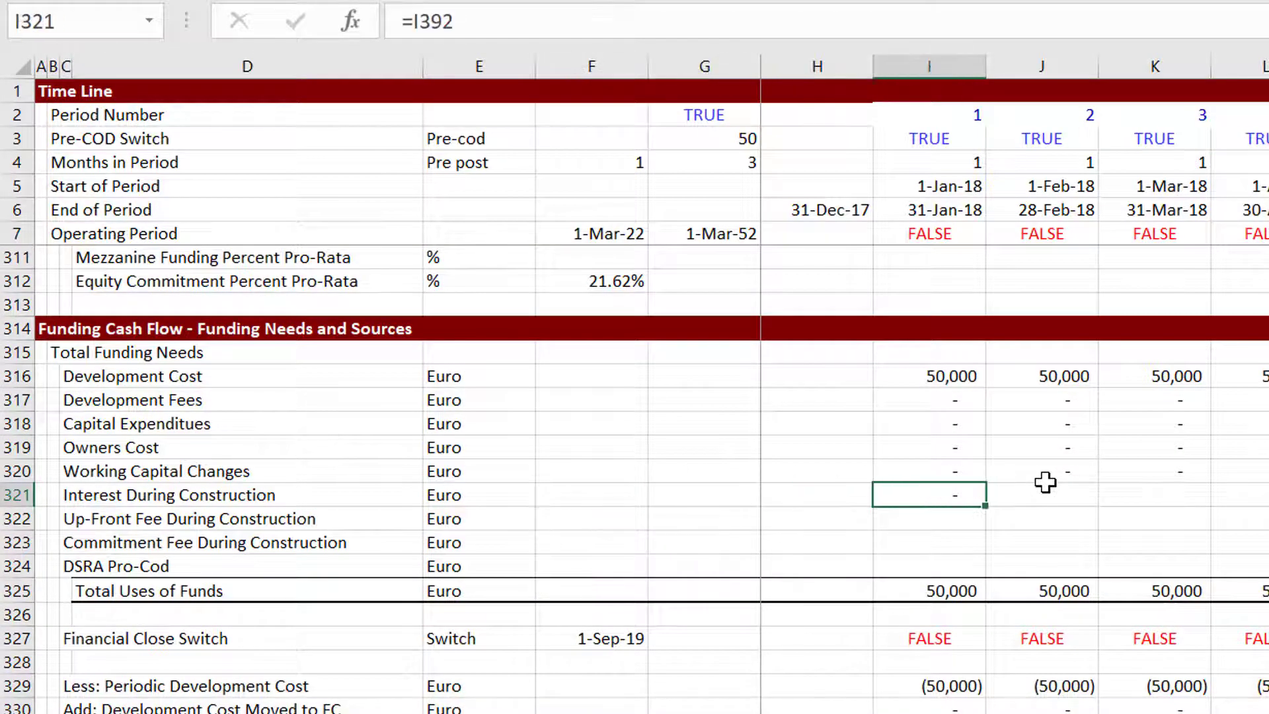
key("ctrl+shift+Right")
key("ctrl+r")
key("Down")
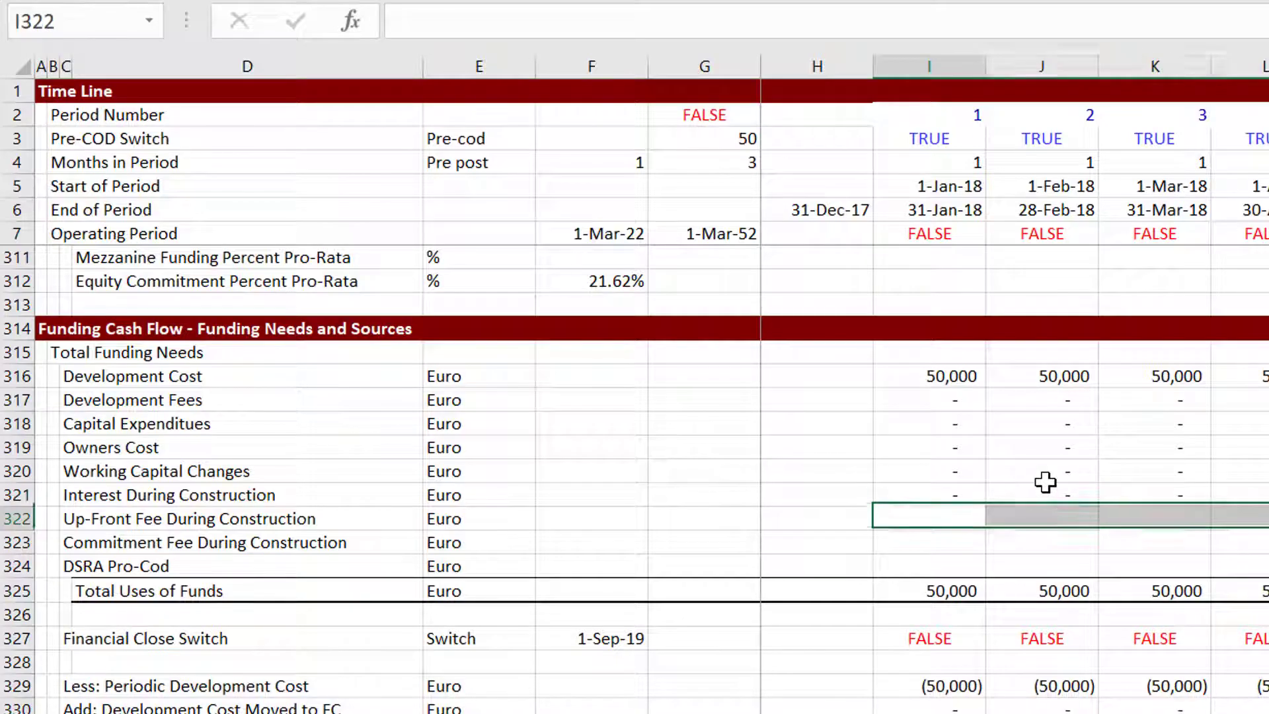
Examine the equity funding, interest rate and interest during construction rows of the debt section.
key("Up")
key("Page_Down")
key("Page_Down")
key("Page_Down")
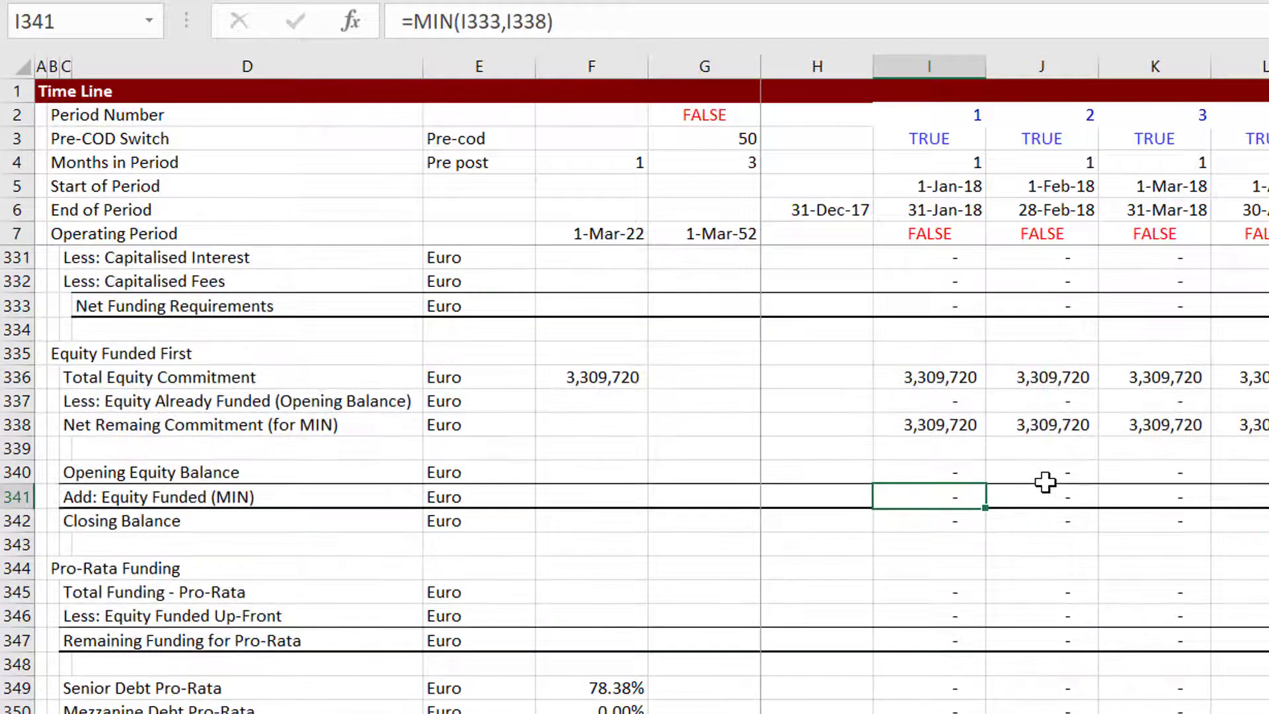
key("Page_Down")
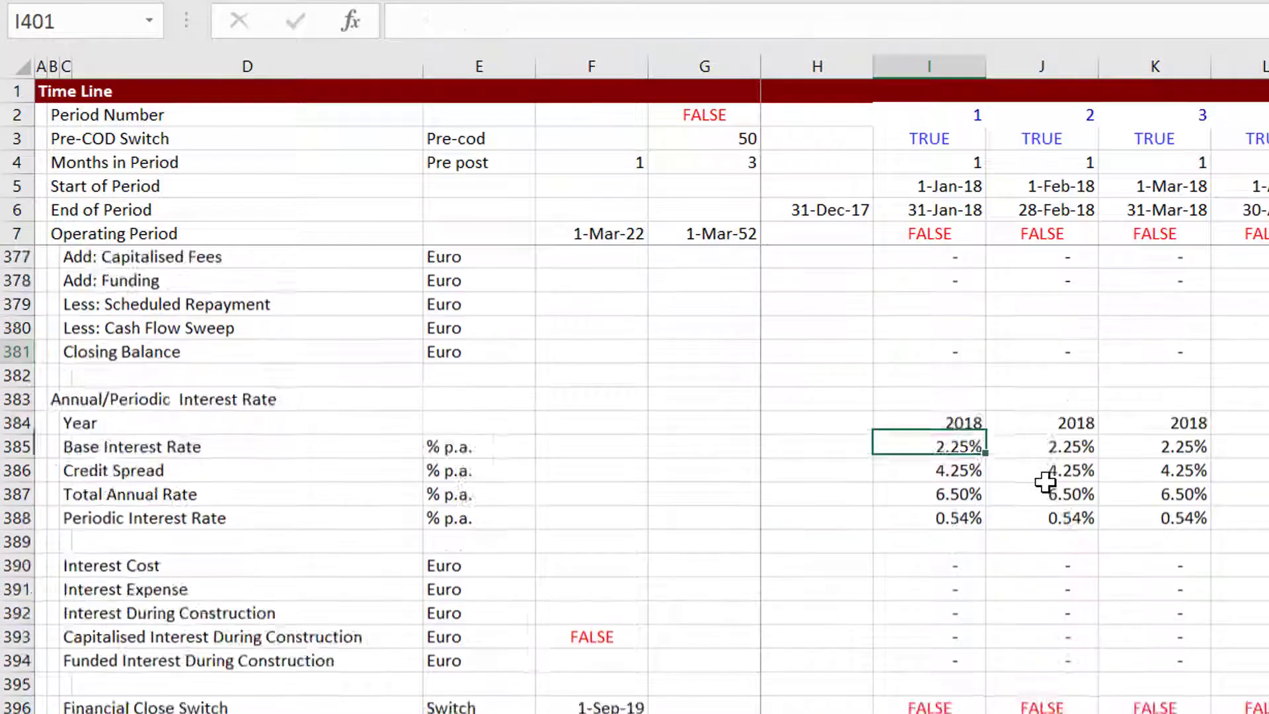
key("Up")
key("Up")
key("Up")
key("Up")
key("Up")
key("Up")
key("Up")
key("Up")
key("Up")
key("Up")
key("Up")
key("Up")
key("Up")
key("Up")
key("Up")
key("Up")
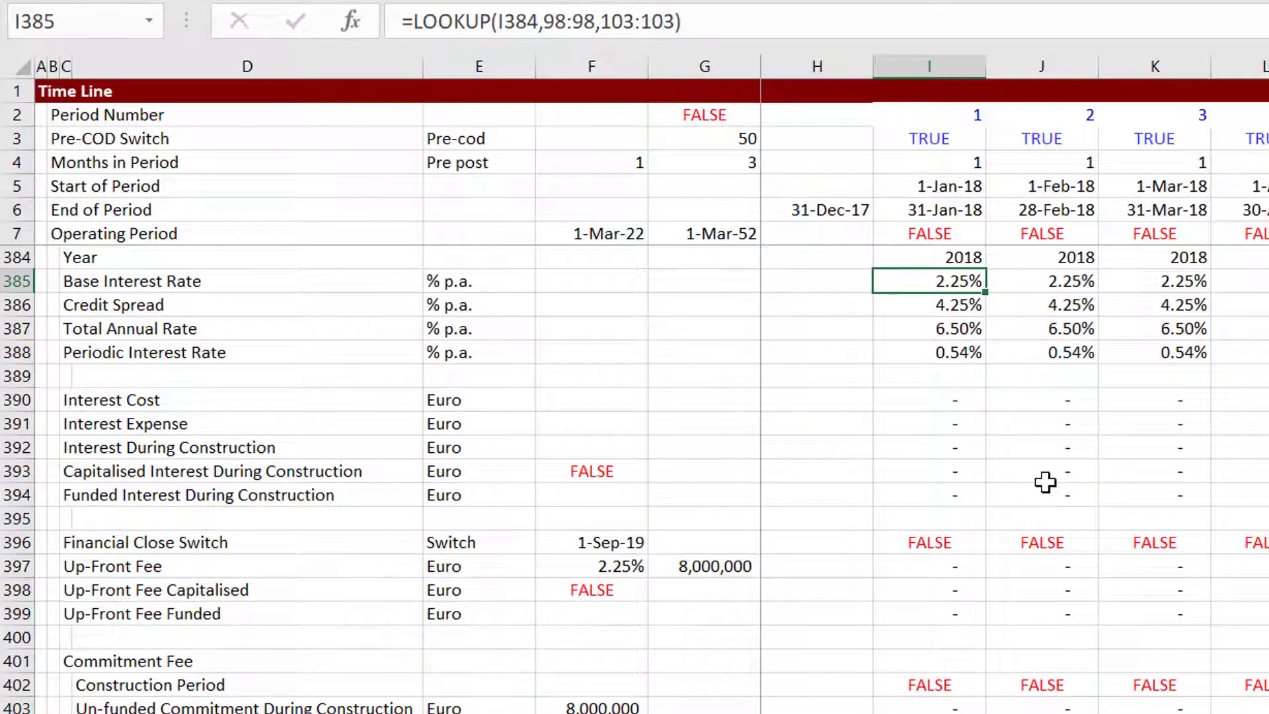
key("Down")
key("Down")
key("Down")
key("Down")
key("Down")
key("Down")
key("Down")
key("Down")
key("Down")
key("Down")
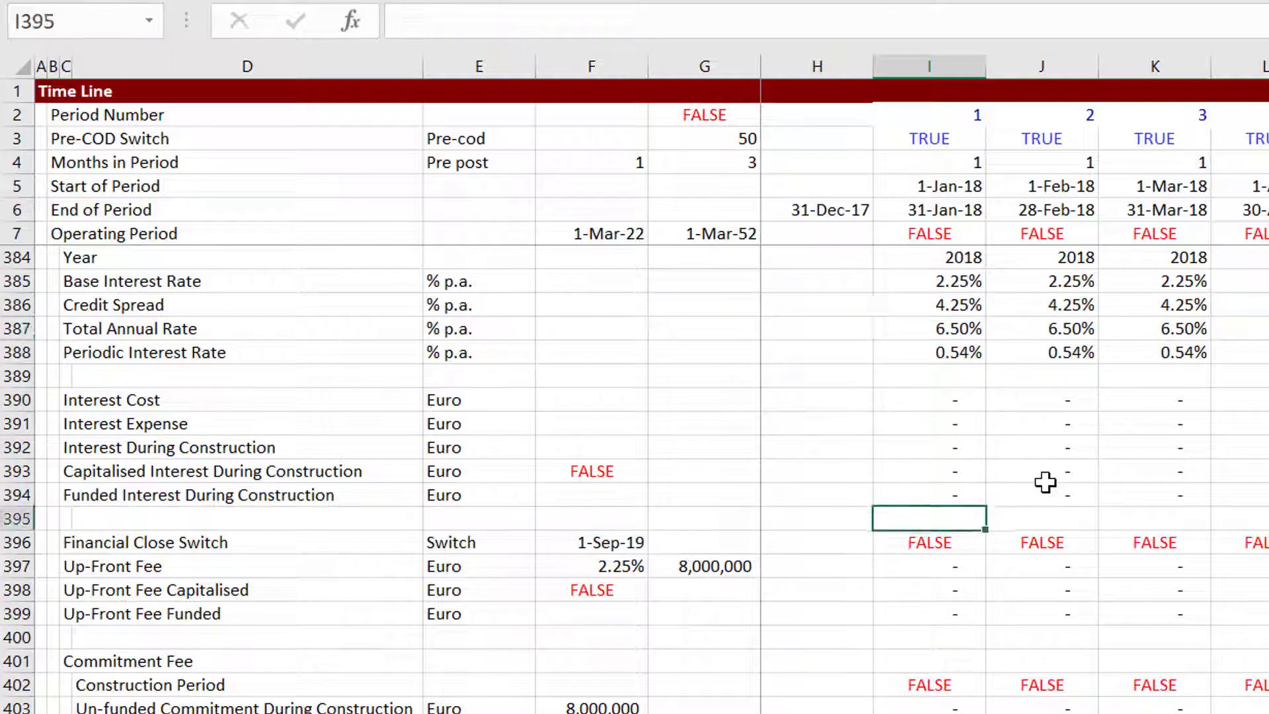
Set Interest During Construction in Summary Sources and Uses to the sum of row 321 across all periods (I321:KV321).
key("Page_Up")
key("Page_Up")
key("Page_Up")
key("Page_Up")
key("Page_Up")
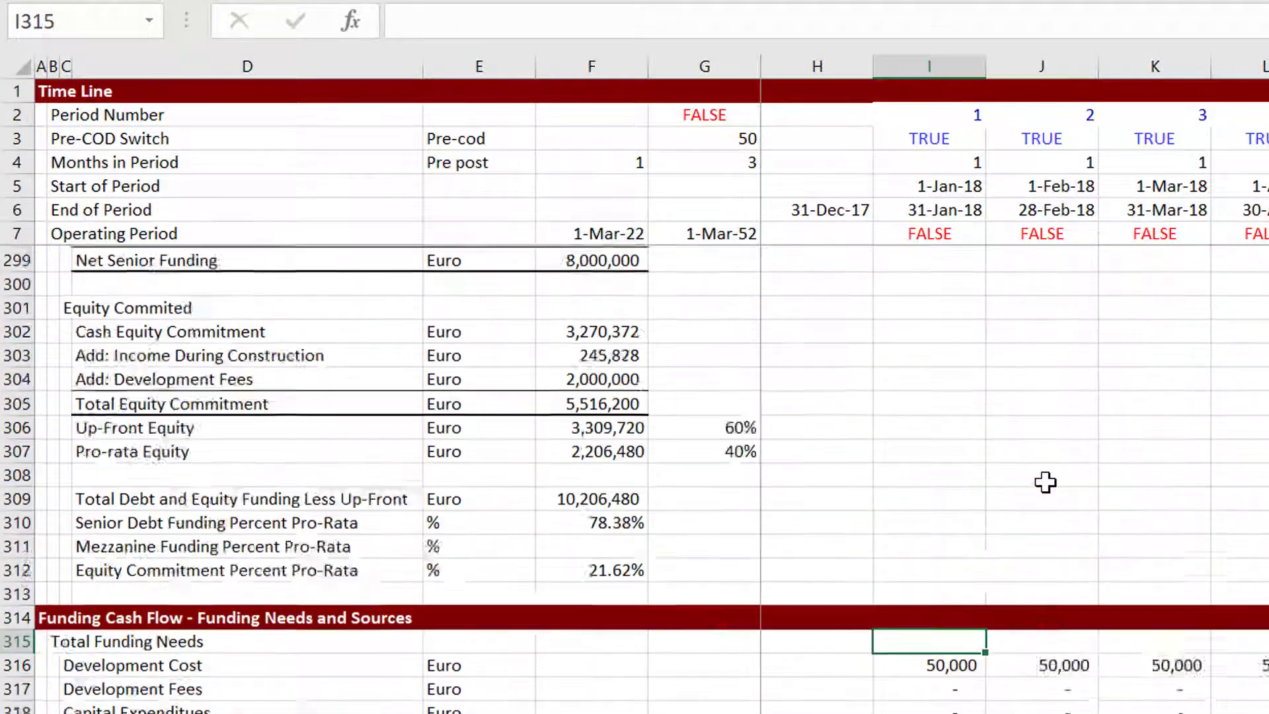
key("Page_Up")
key("Down")
key("Down")
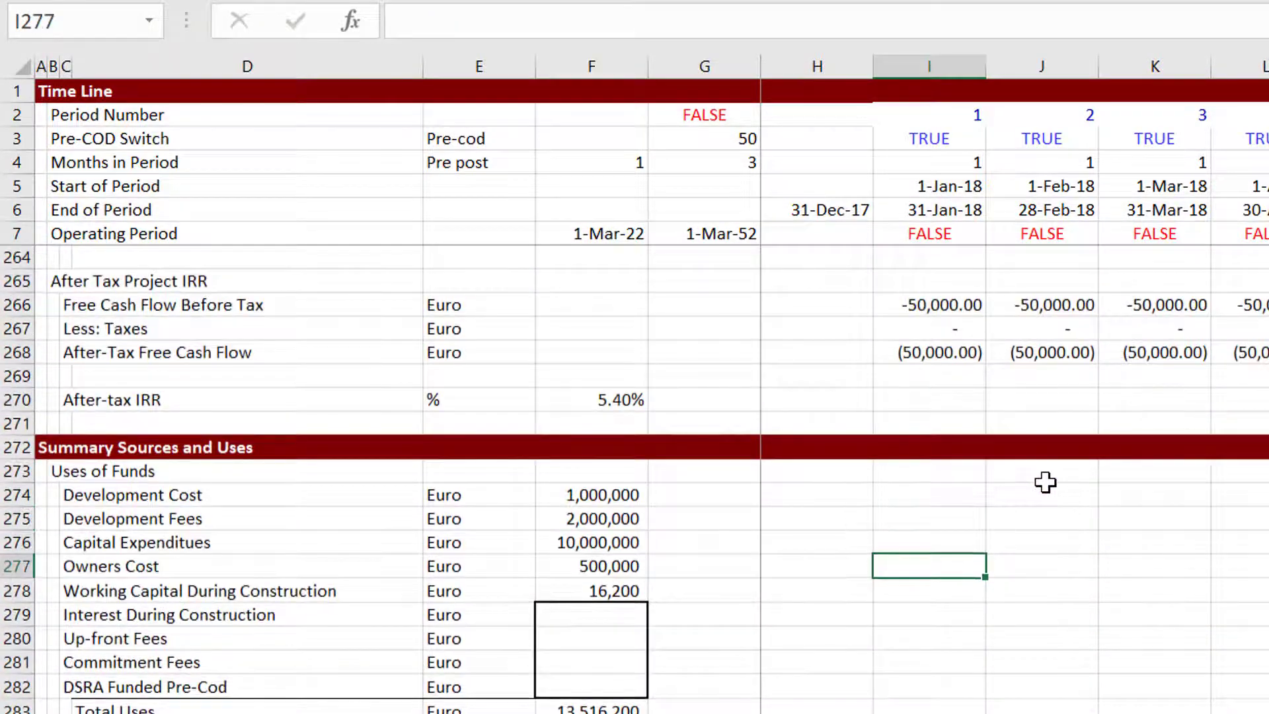
key("Left")
key("Left")
key("Left")
key("Down")
key("Down")
type("=")
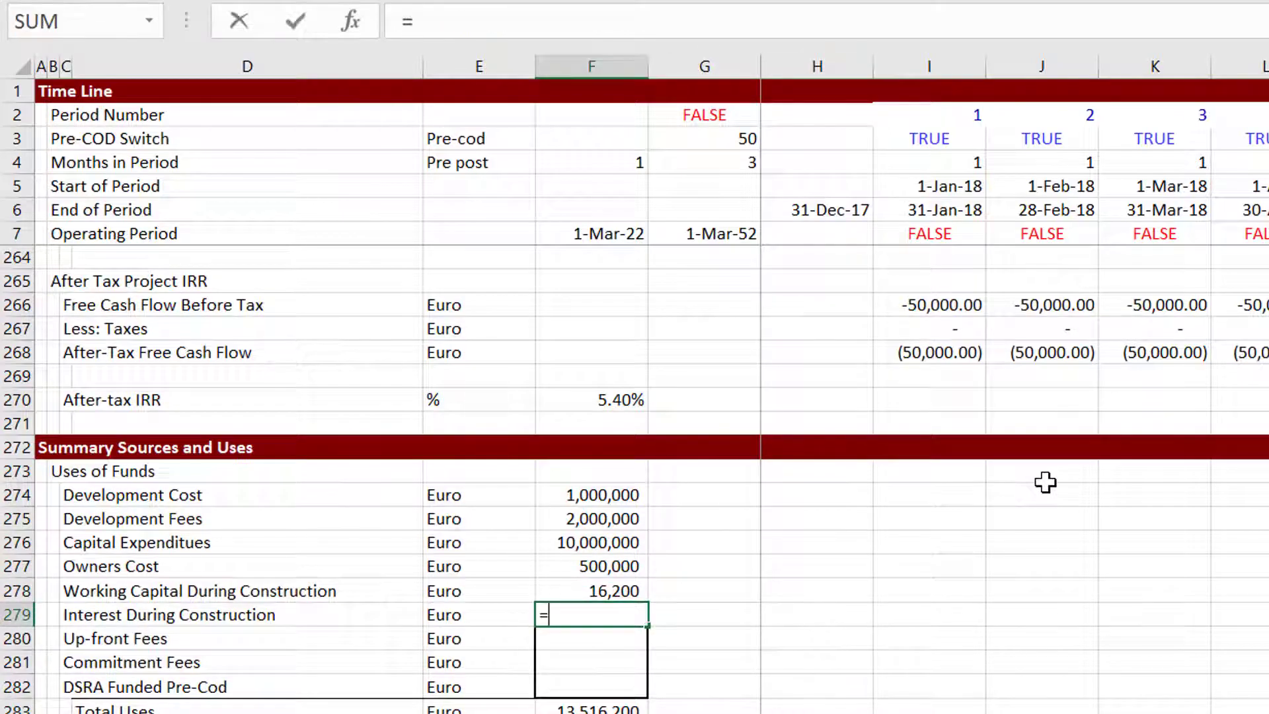
type("sum(")
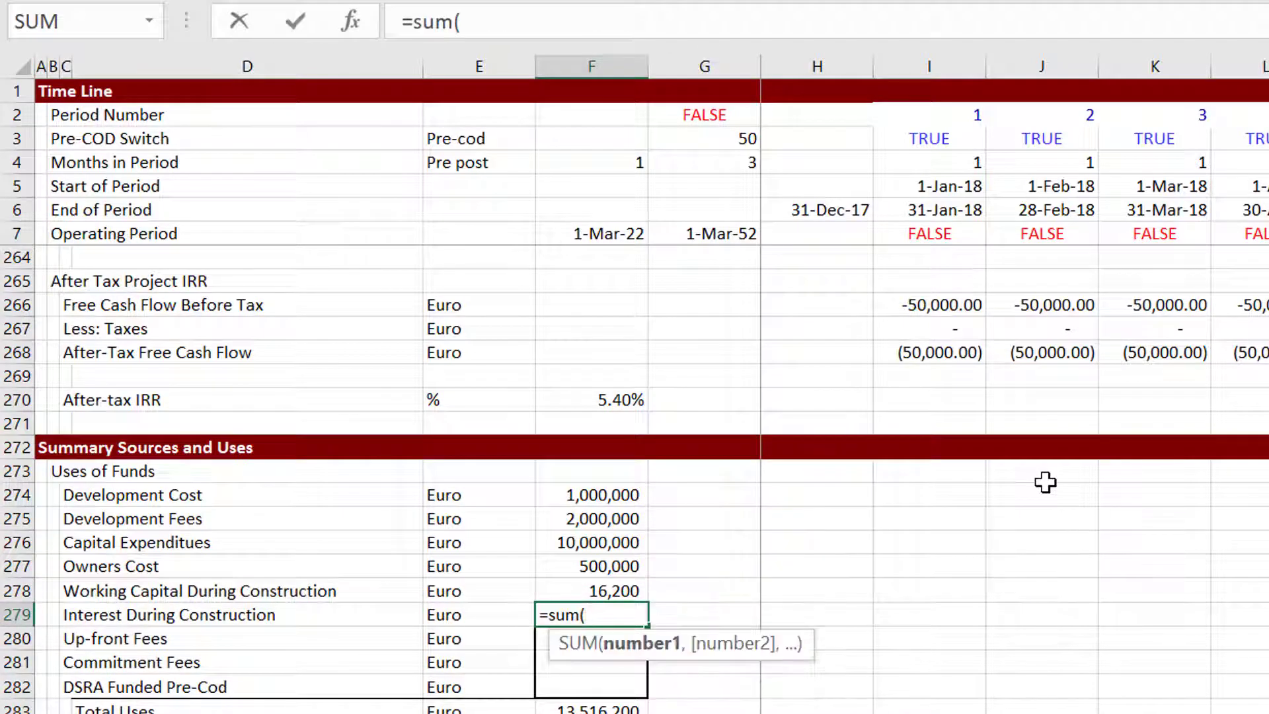
key("Page_Down")
key("Down")
key("Down")
key("Down")
key("Down")
key("Down")
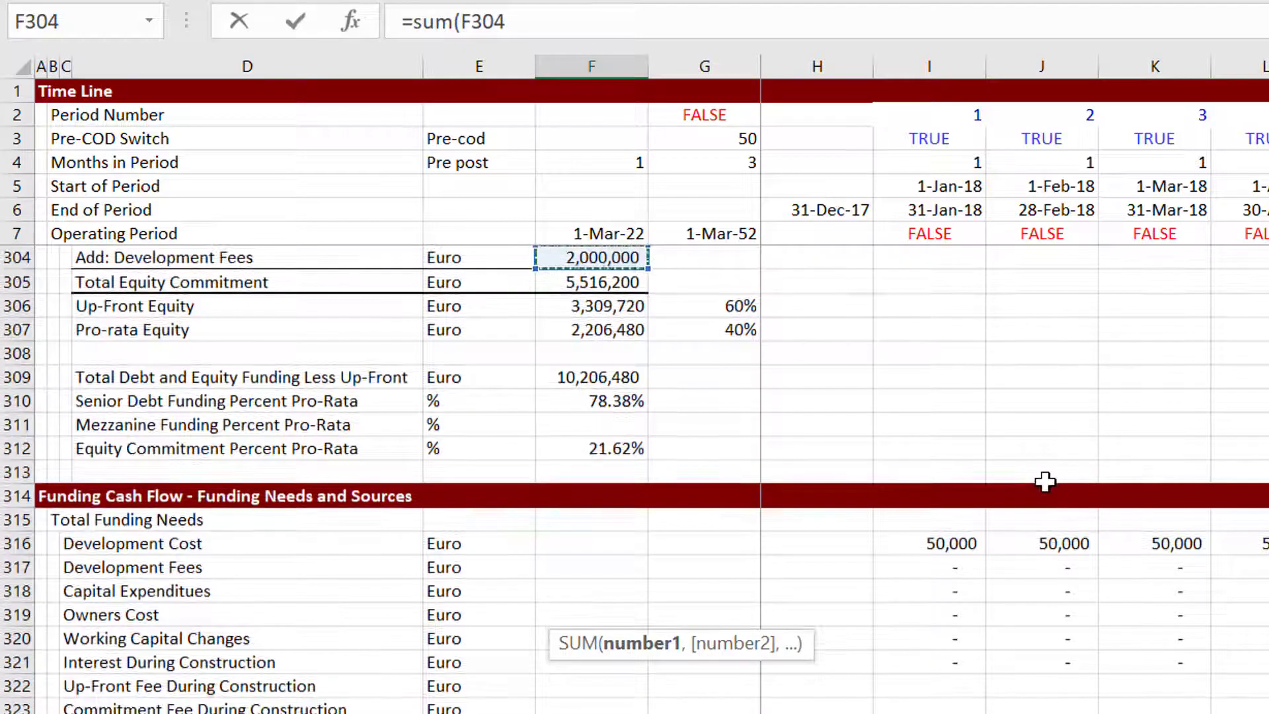
left_click(1059, 675)
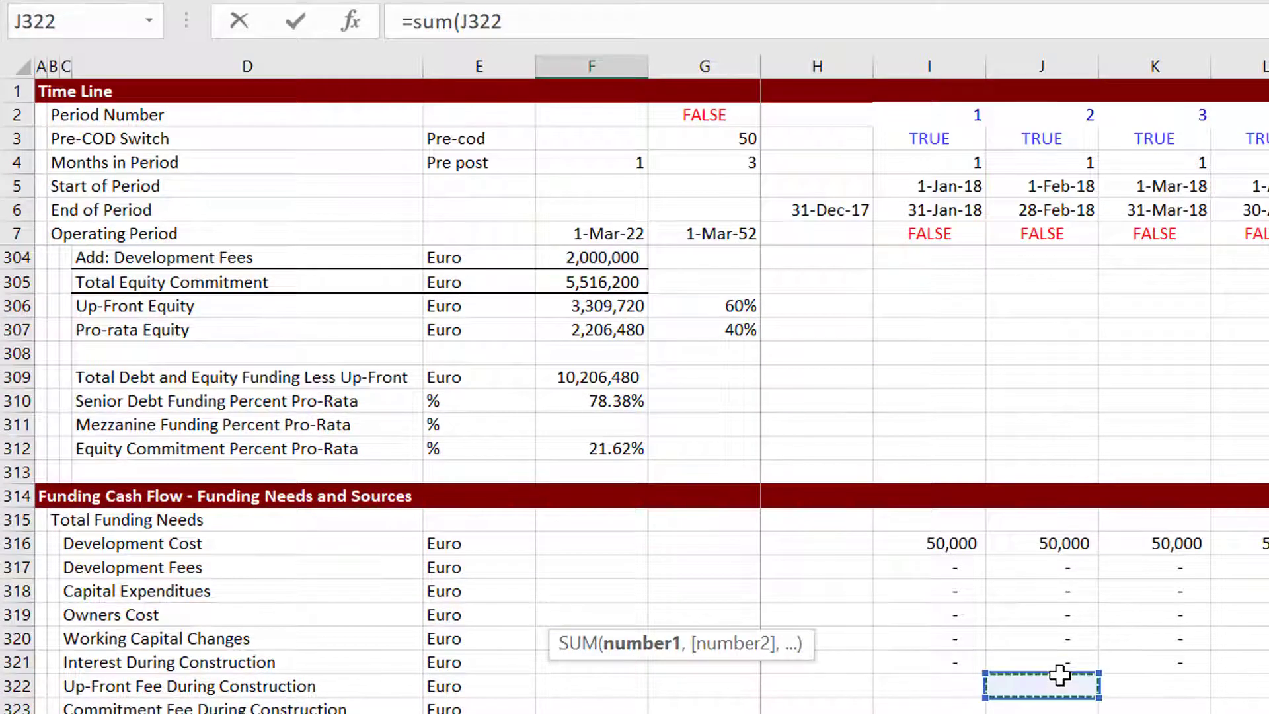
key("Left")
key("Left")
key("Up")
key("Up")
key("Left")
key("Right")
key("Right")
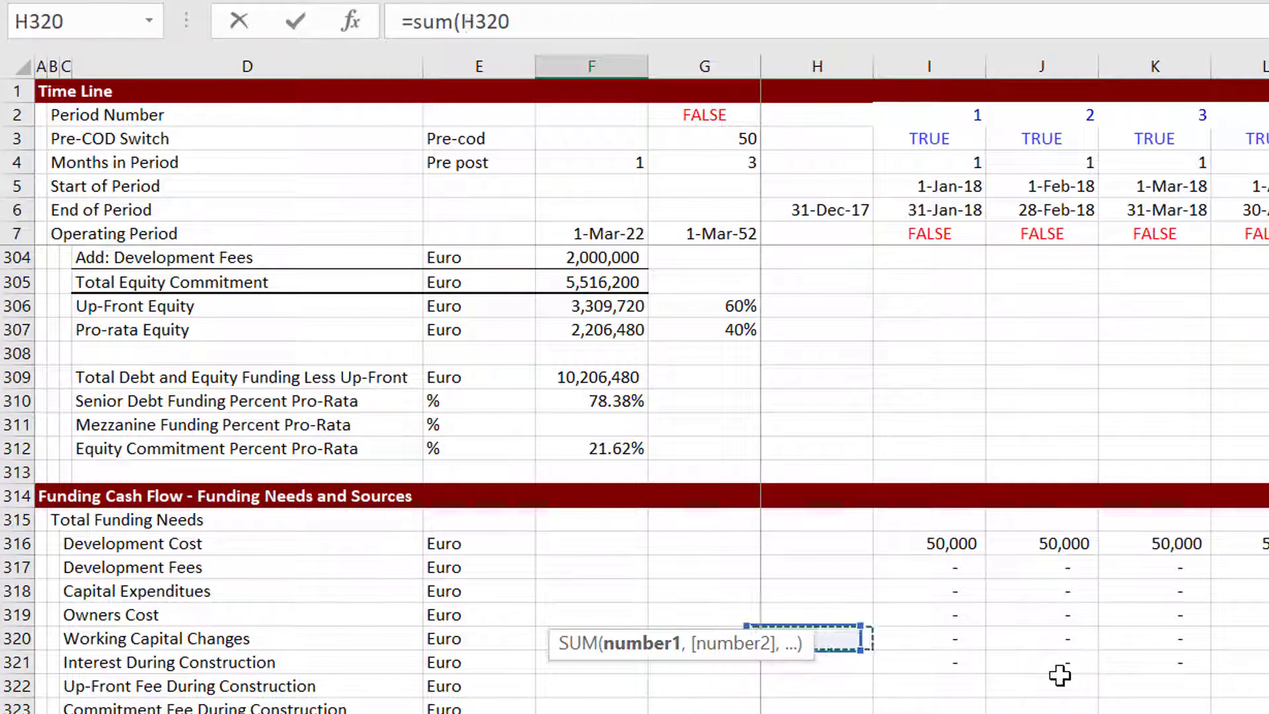
key("Left")
key("Left")
key("Left")
key("Left")
key("Left")
key("Left")
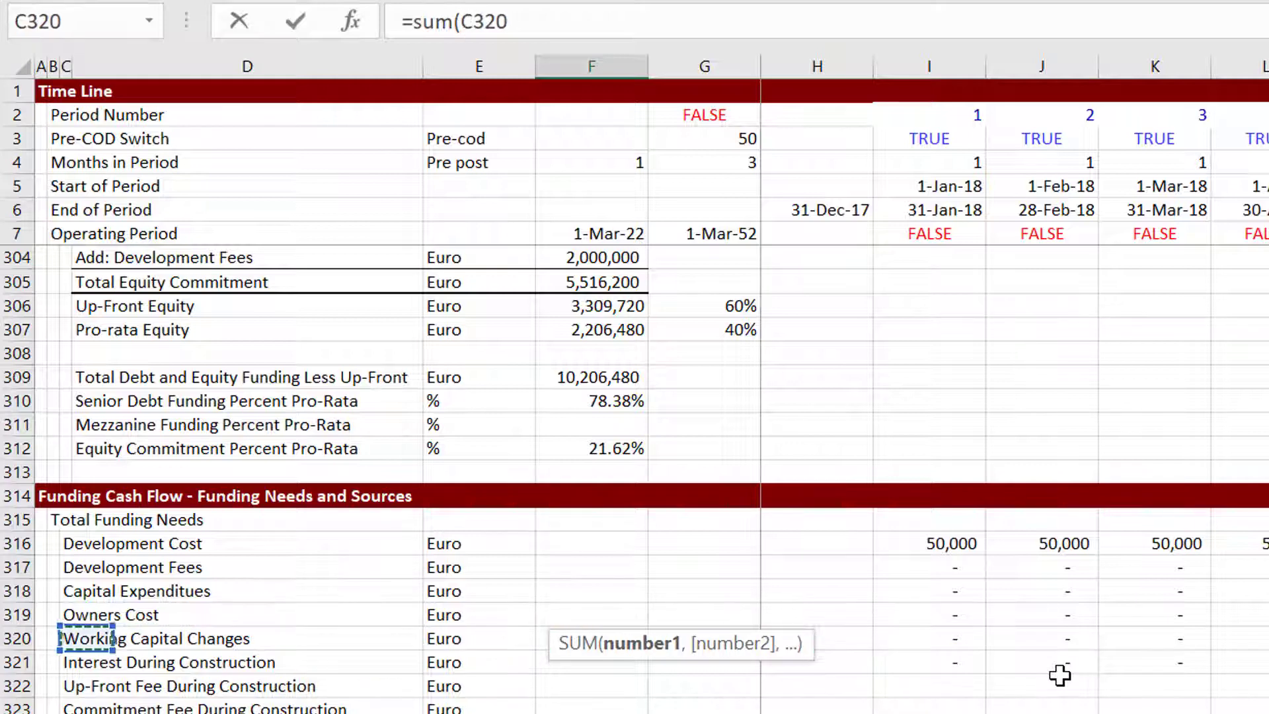
key("Right")
key("Right")
key("Right")
key("Right")
key("Right")
key("Right")
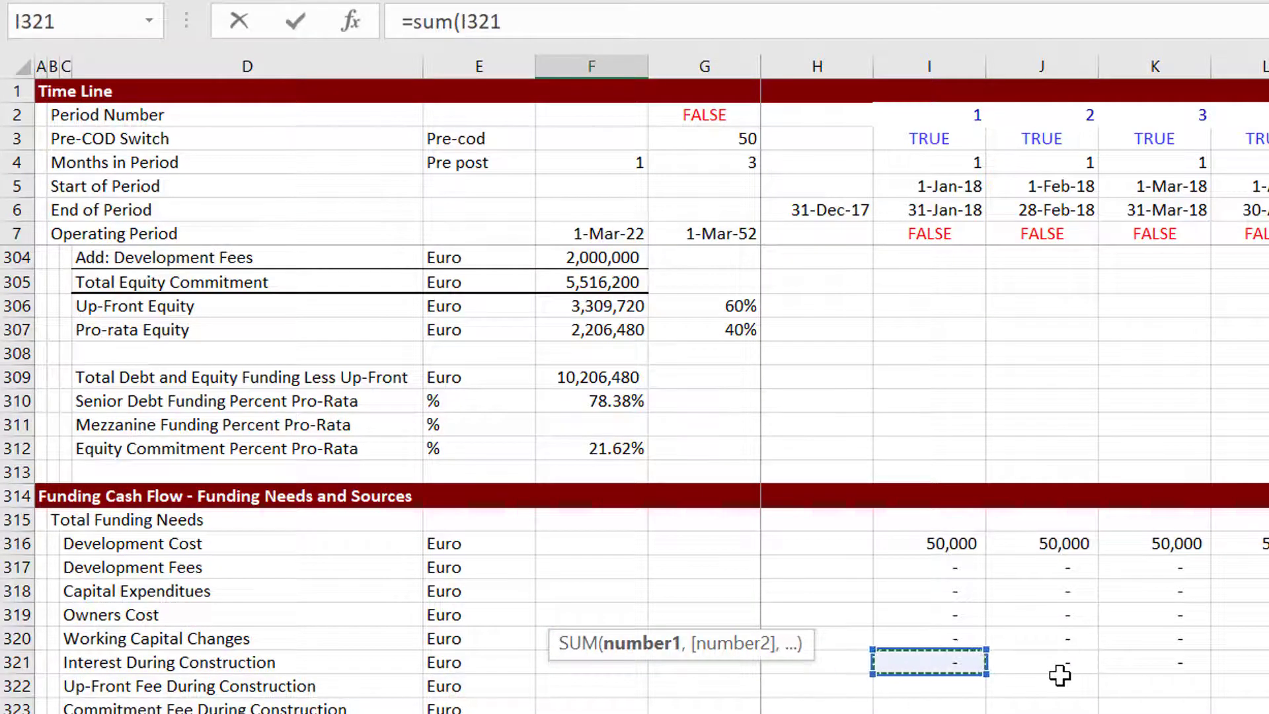
key("ctrl+shift+Right")
key("Return")
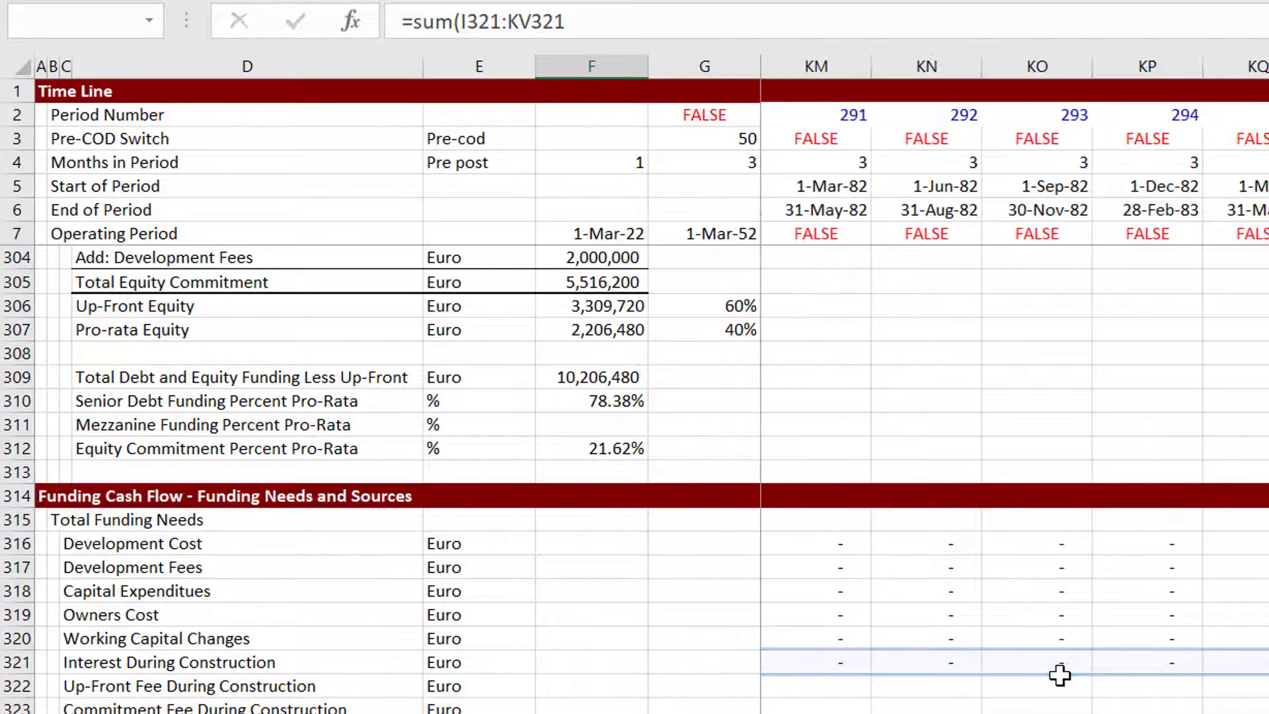
key("Return")
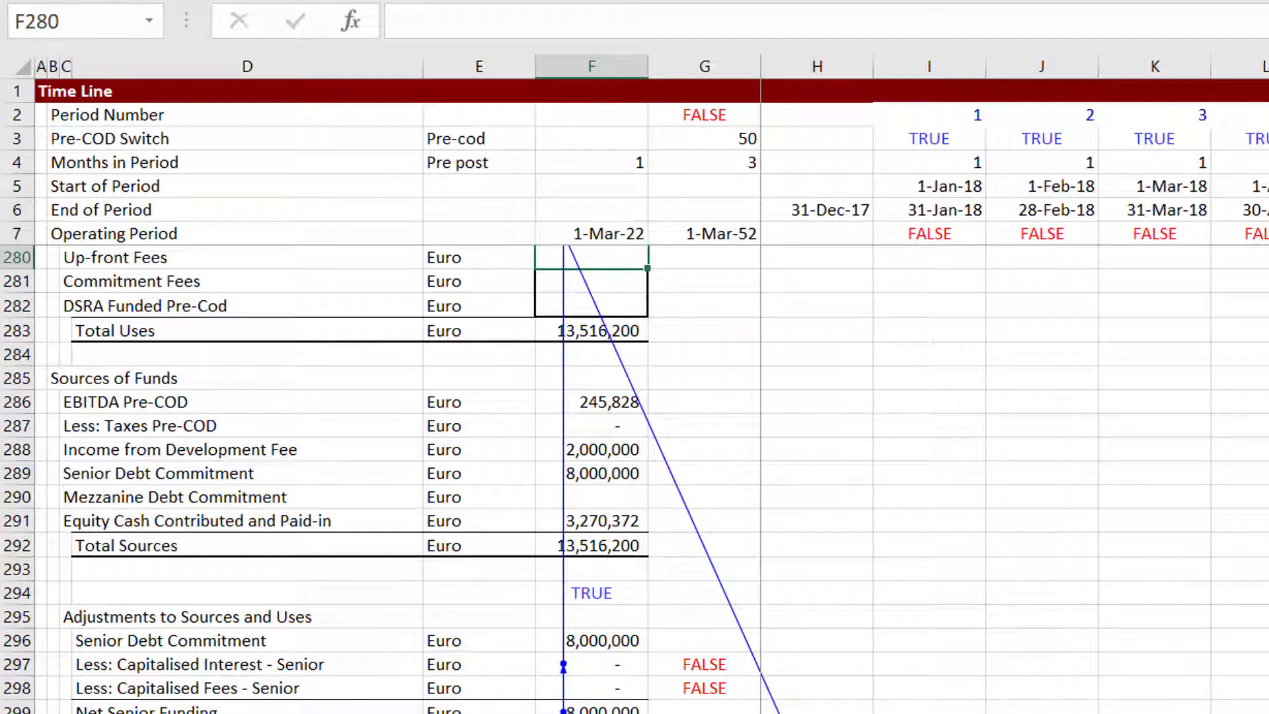
Examine the Summary Sources and Uses totals and the equity commitment and pro-rata funding percentages.
key("Up")
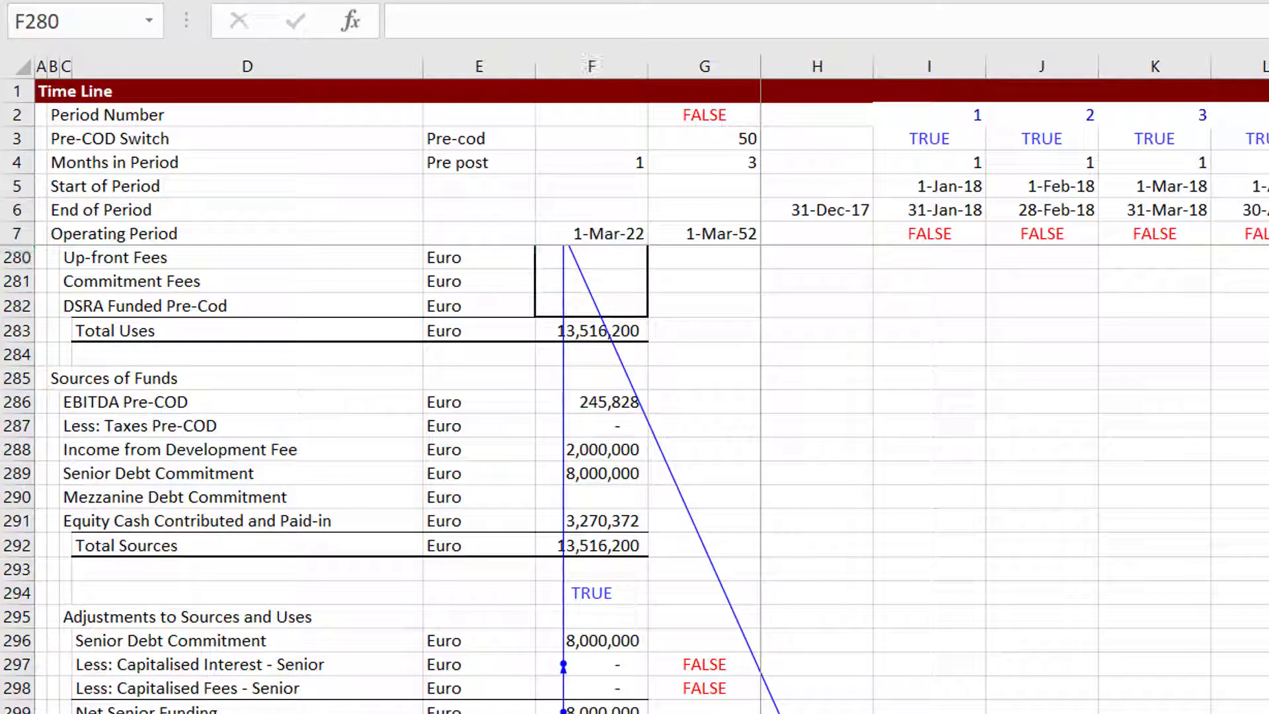
key("Up")
key("Up")
key("Up")
key("Up")
key("Up")
key("Up")
key("Up")
key("Up")
key("Up")
key("Up")
key("Down")
key("Down")
key("Down")
key("Down")
key("Down")
key("Down")
key("Down")
key("Down")
key("Down")
key("Down")
key("Down")
key("Down")
key("Down")
key("Down")
key("Down")
key("Down")
key("Down")
key("Down")
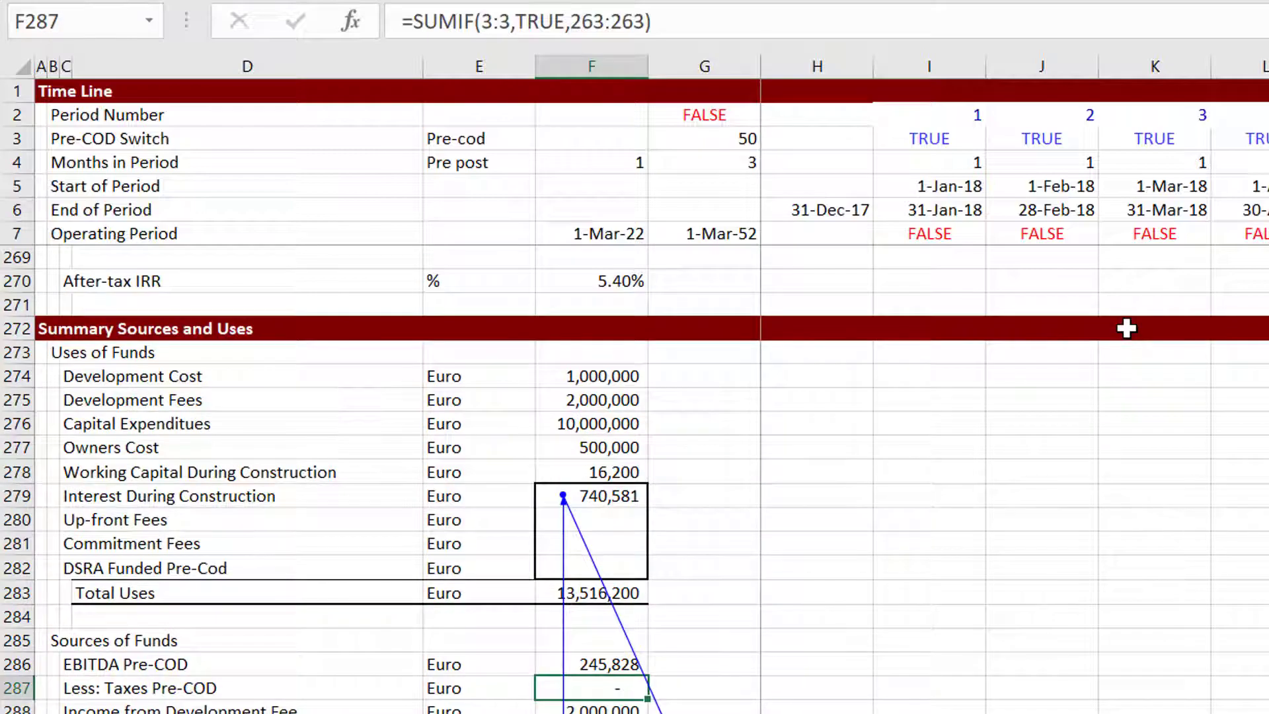
key("Up")
key("Up")
key("Up")
key("Up")
key("Up")
key("Up")
key("Up")
key("Up")
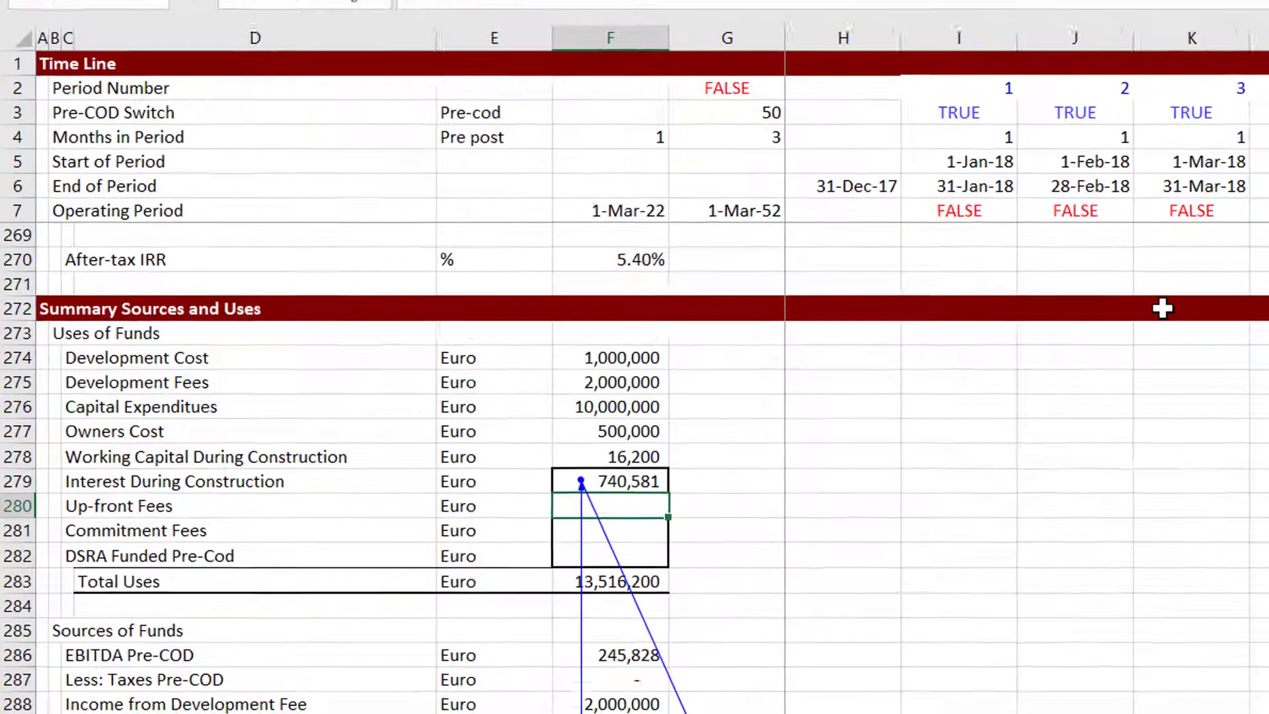
key("Down")
key("Down")
key("Down")
key("Down")
key("Down")
key("Down")
key("Down")
key("Down")
key("Down")
key("Down")
key("Down")
key("Down")
key("Down")
key("Down")
key("Down")
key("Down")
key("Down")
key("Down")
key("Down")
key("Down")
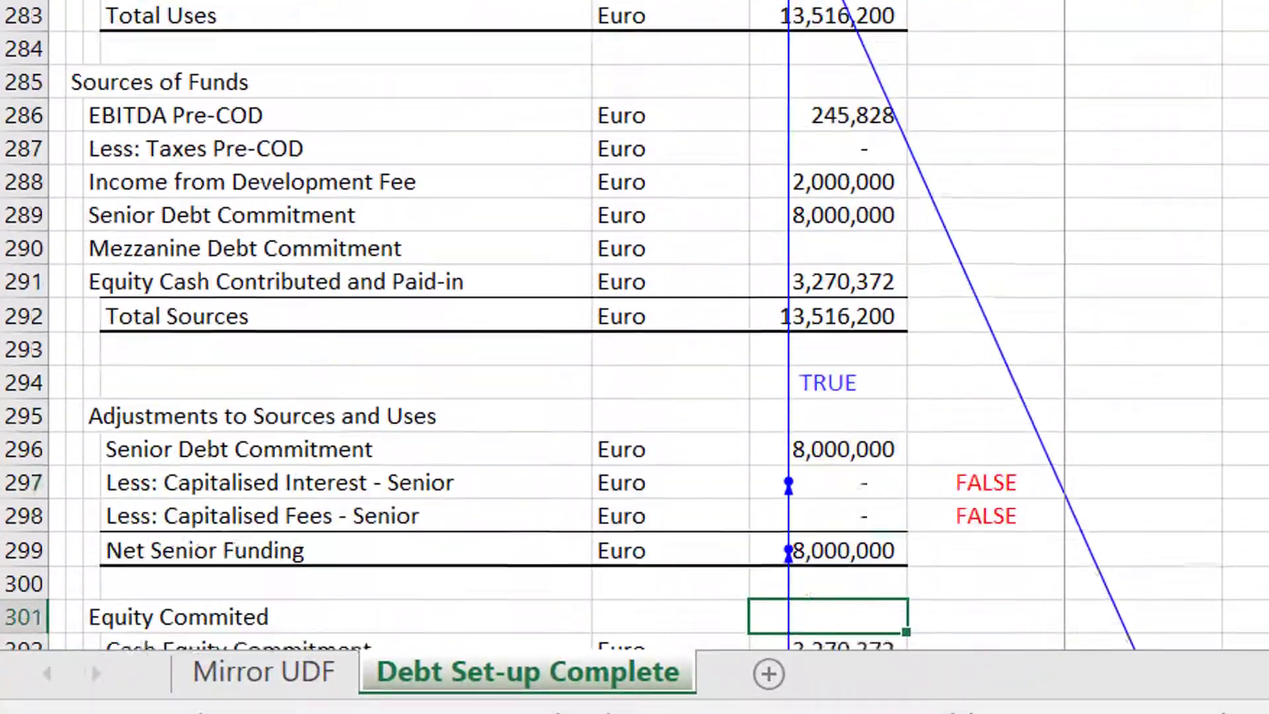
key("Down")
key("Down")
key("Down")
key("Down")
key("Down")
key("Down")
key("Down")
key("Down")
key("Down")
key("Down")
key("Down")
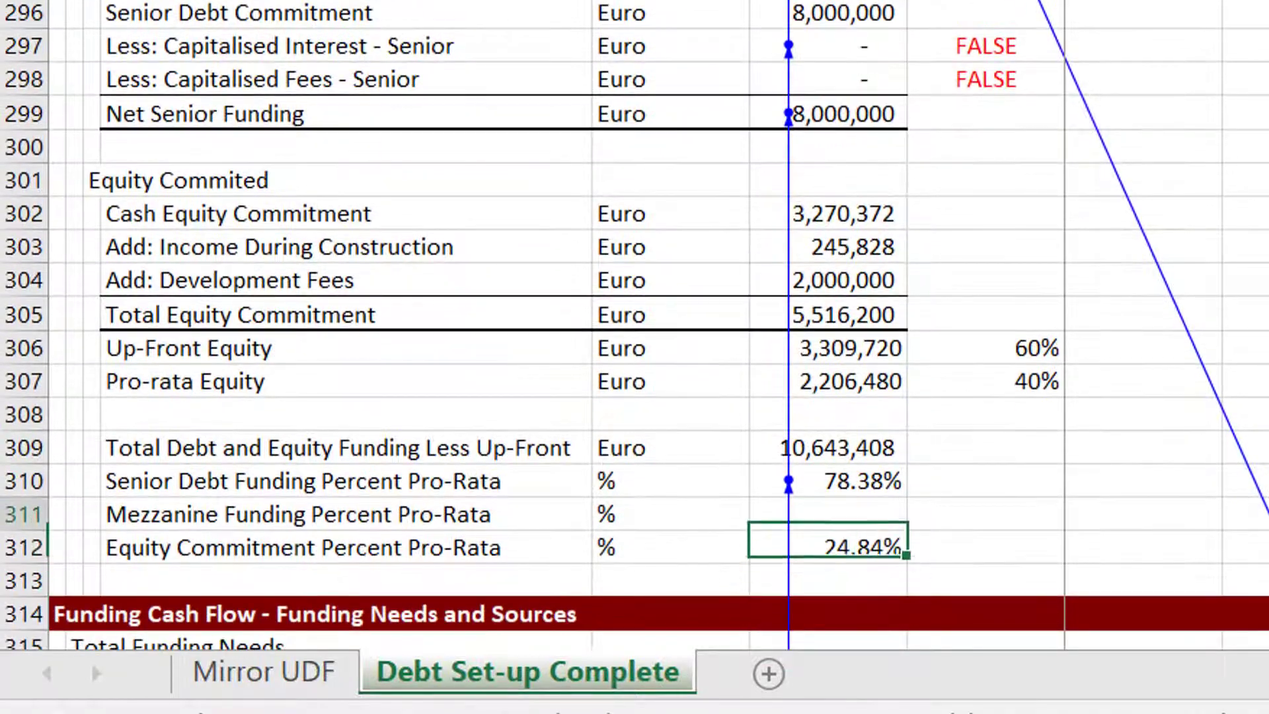
Link Senior Debt Funding Percent Pro-Rata to the Pro-Rata Debt Financing percentage on the Mirror UDF sheet.
key("Up")
key("Up")
type("=")
key("ctrl+Page_Up")
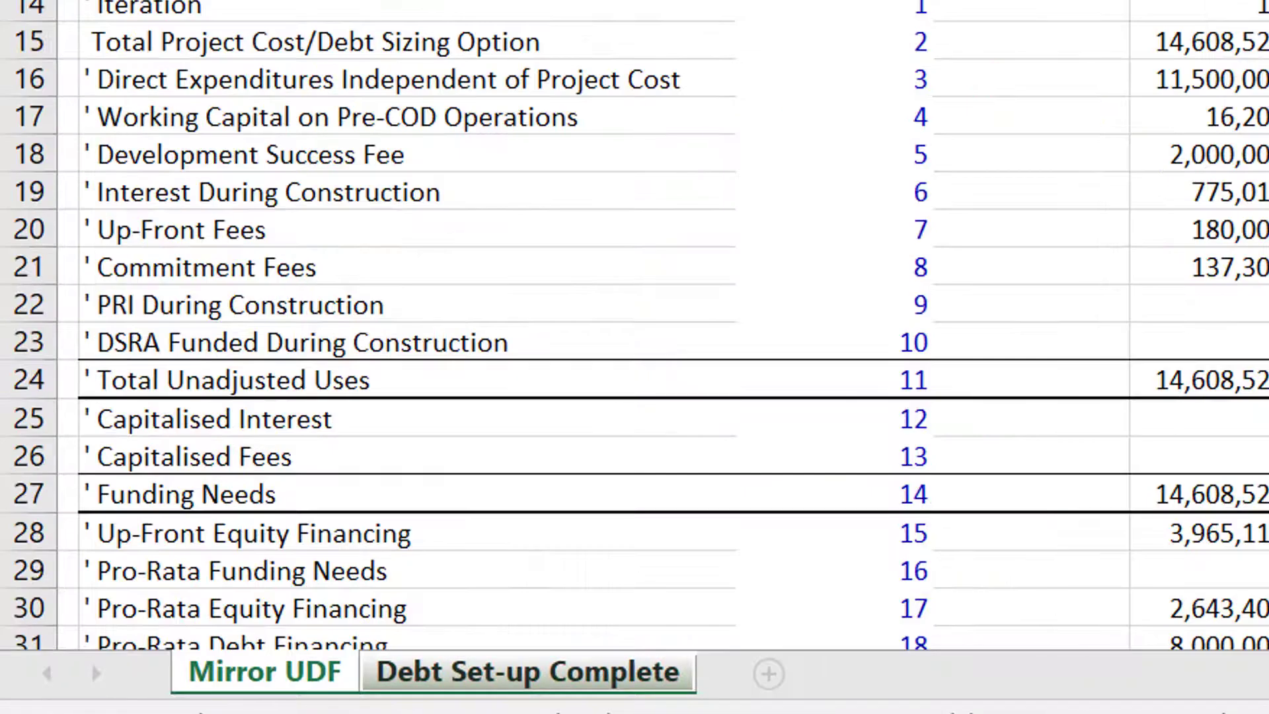
left_click(1236, 362)
key("Down")
key("Down")
key("Down")
key("Down")
key("Down")
key("Down")
key("Down")
key("Down")
key("Down")
key("Down")
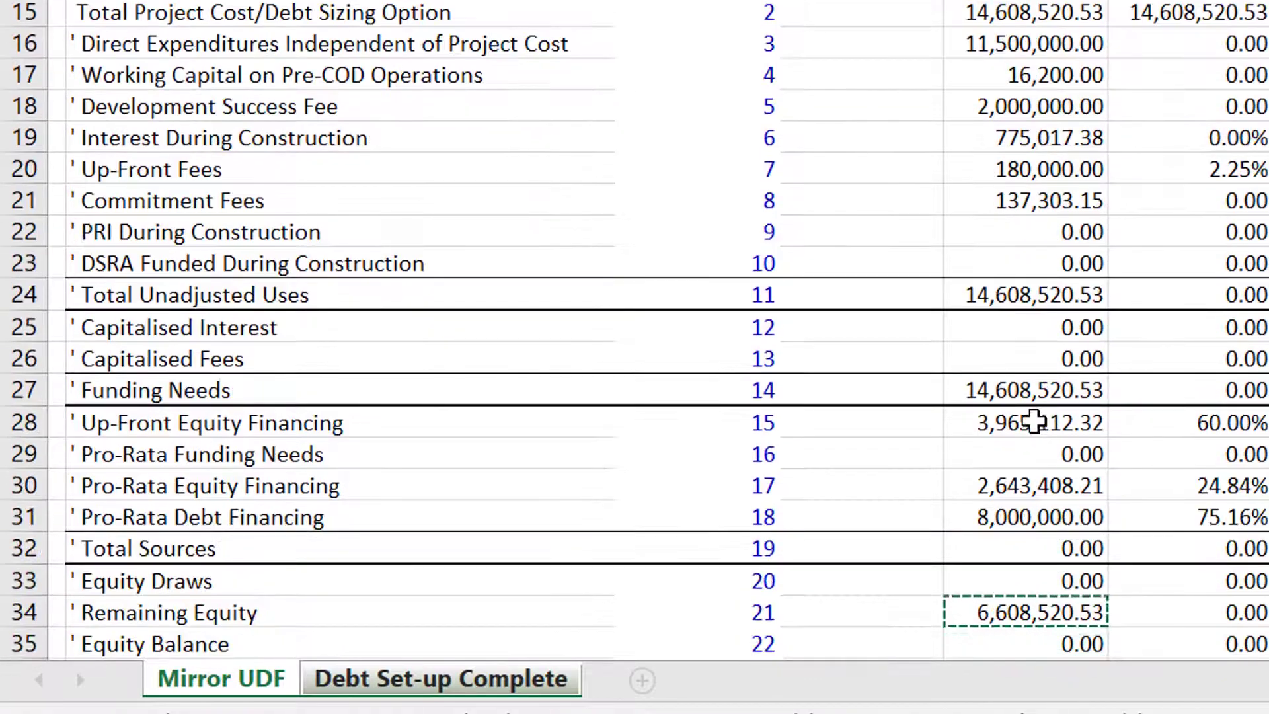
key("Up")
key("Up")
key("Up")
key("Right")
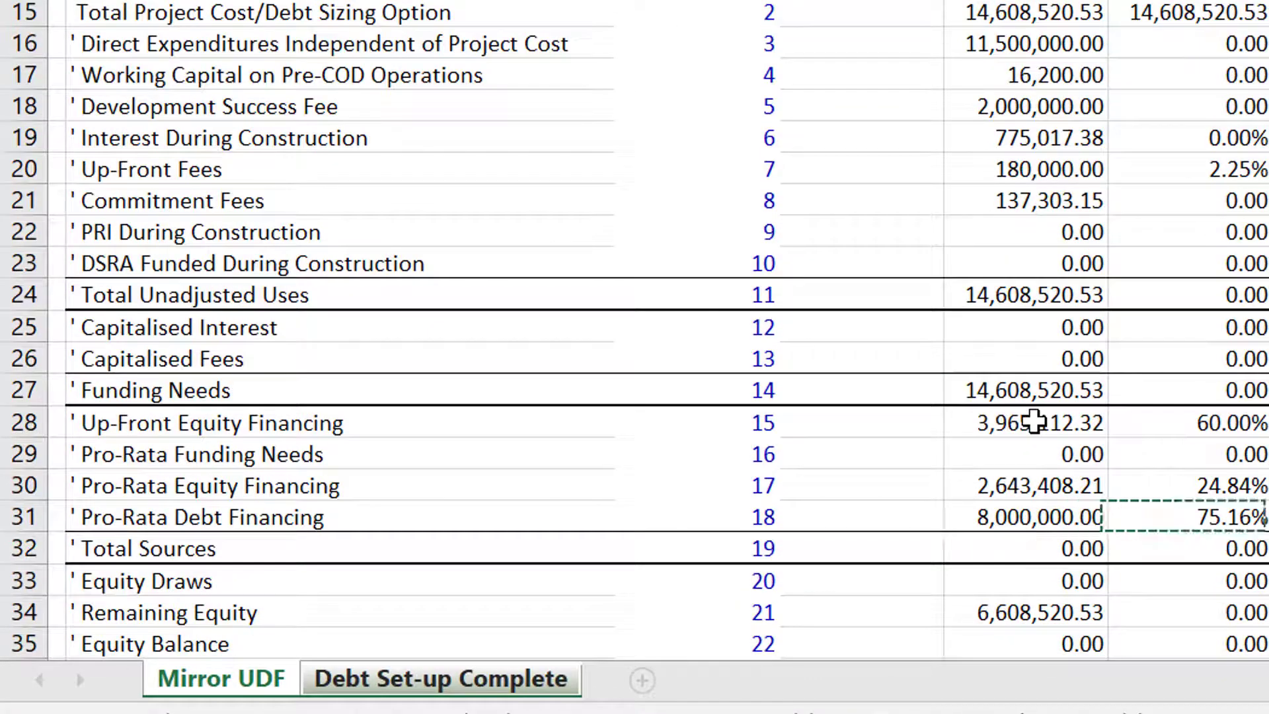
key("ctrl+Return")
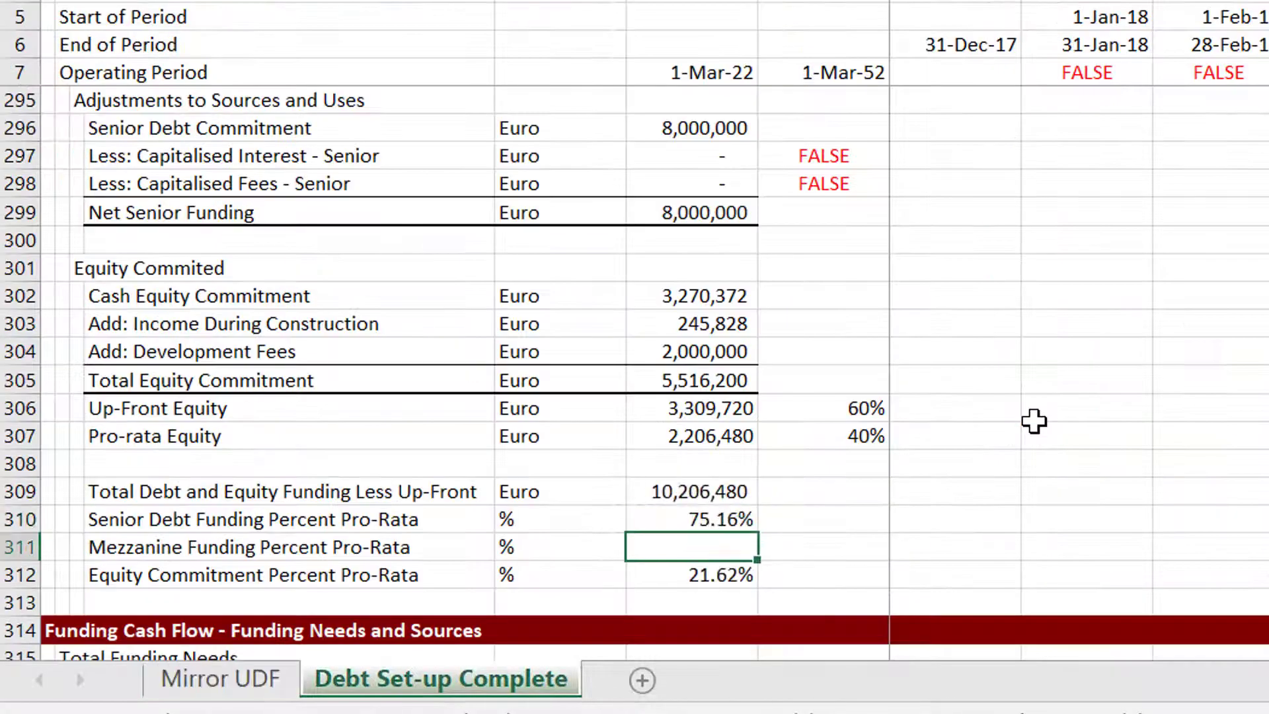
Replace Total Uses with a link to Total Project Cost/Debt Sizing Option on the Mirror UDF sheet ('Mirror UDF'!G15).
key("Page_Up")
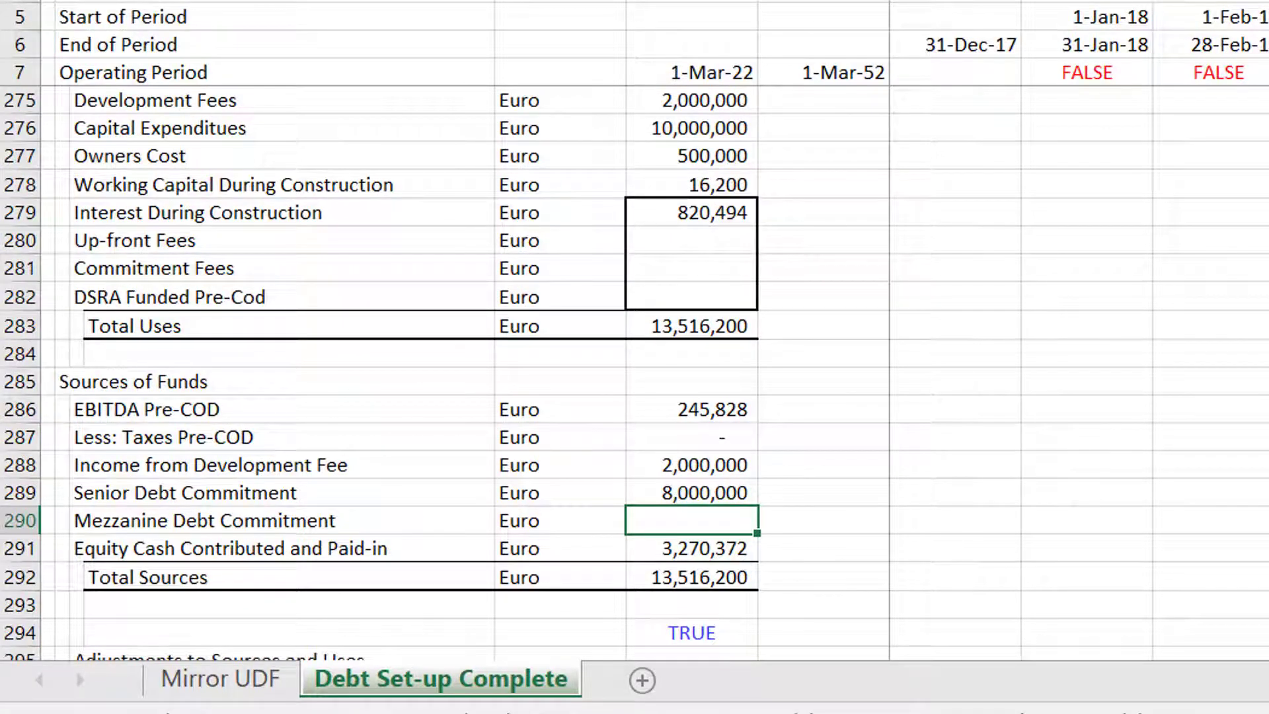
key("Page_Down")
key("Delete")
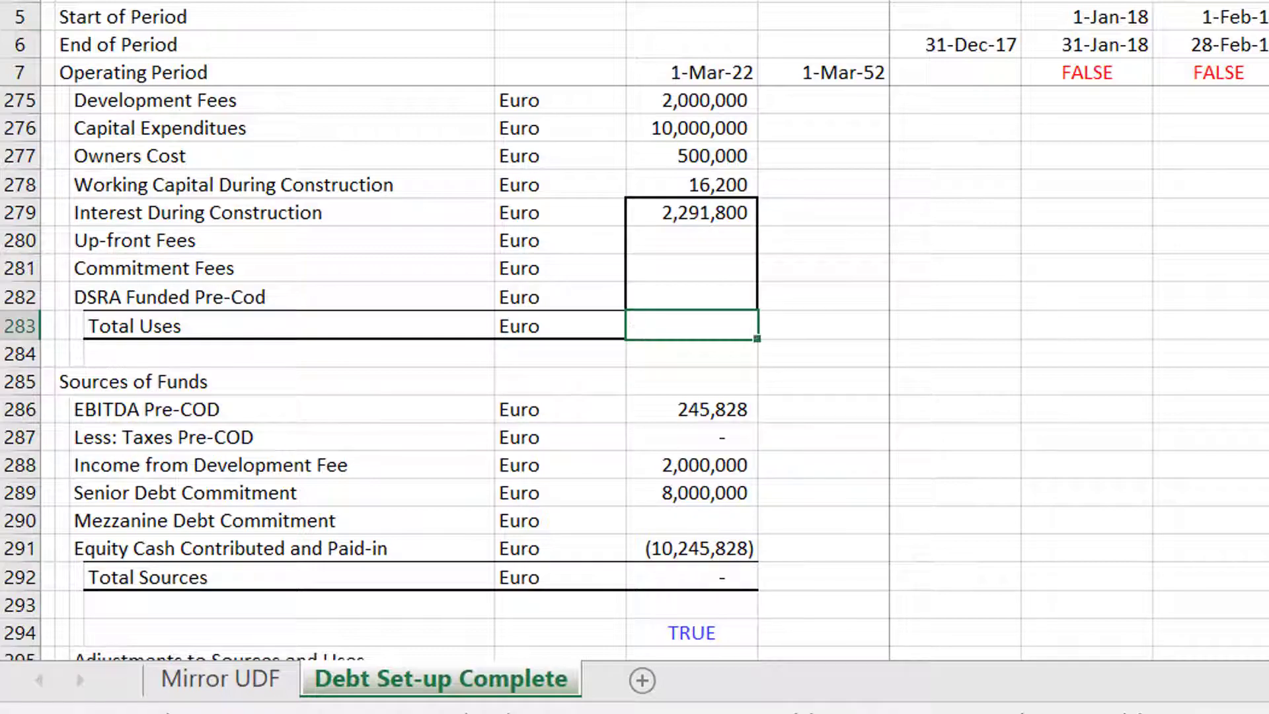
key("ctrl+Page_Up")
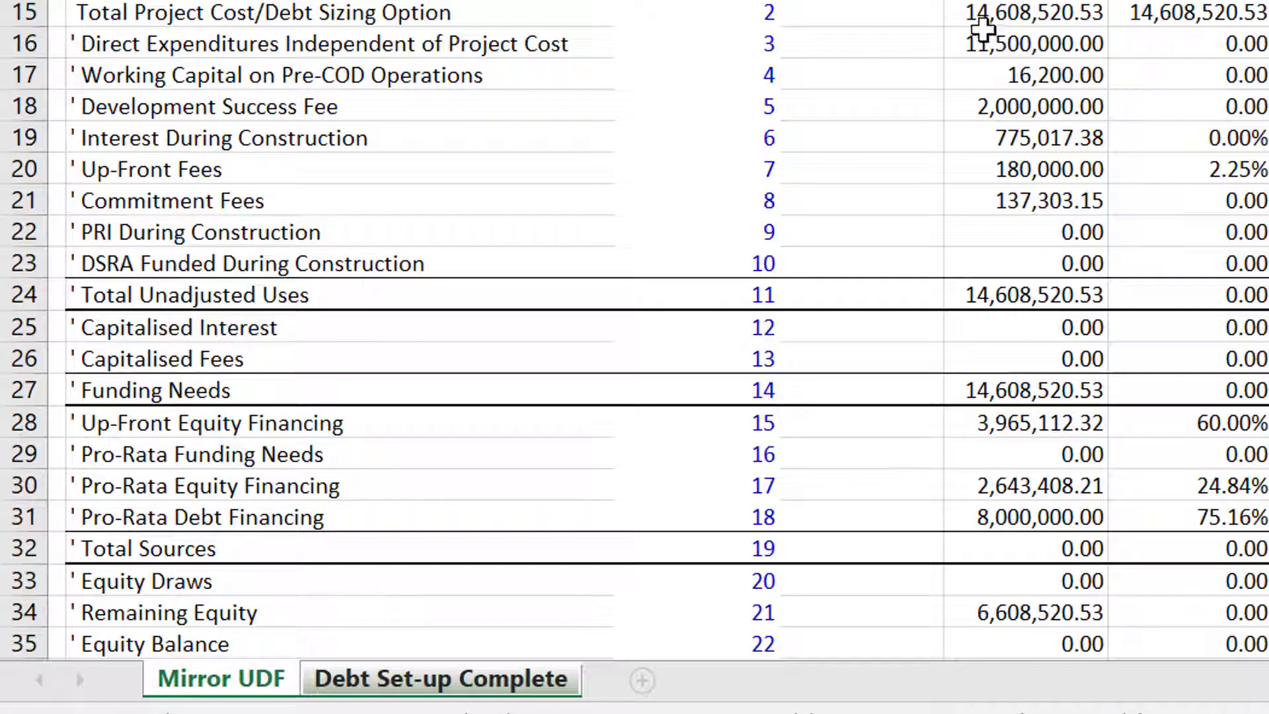
key("ctrl+Page_Down")
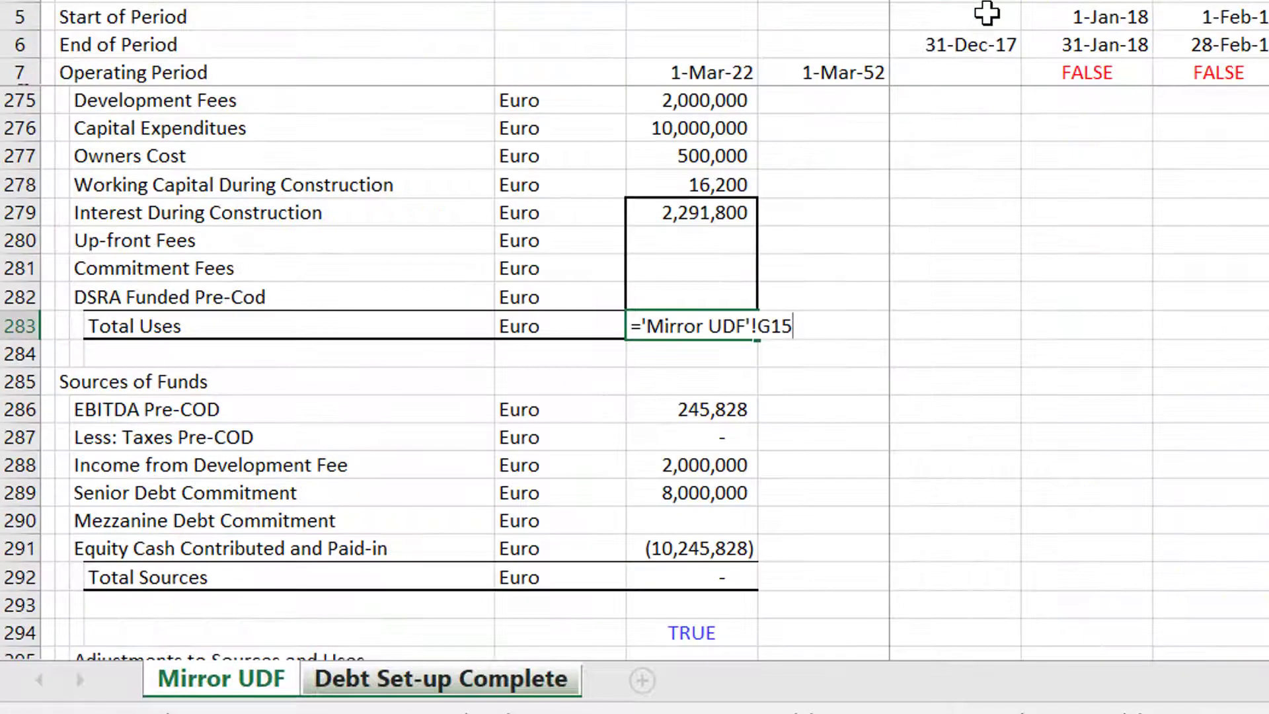
key("Return")
Beside Interest During Construction in the summary, link the Mirror UDF Interest During Construction value for comparison.
key("Up")
key("Up")
key("Up")
key("Up")
key("Up")
key("Up")
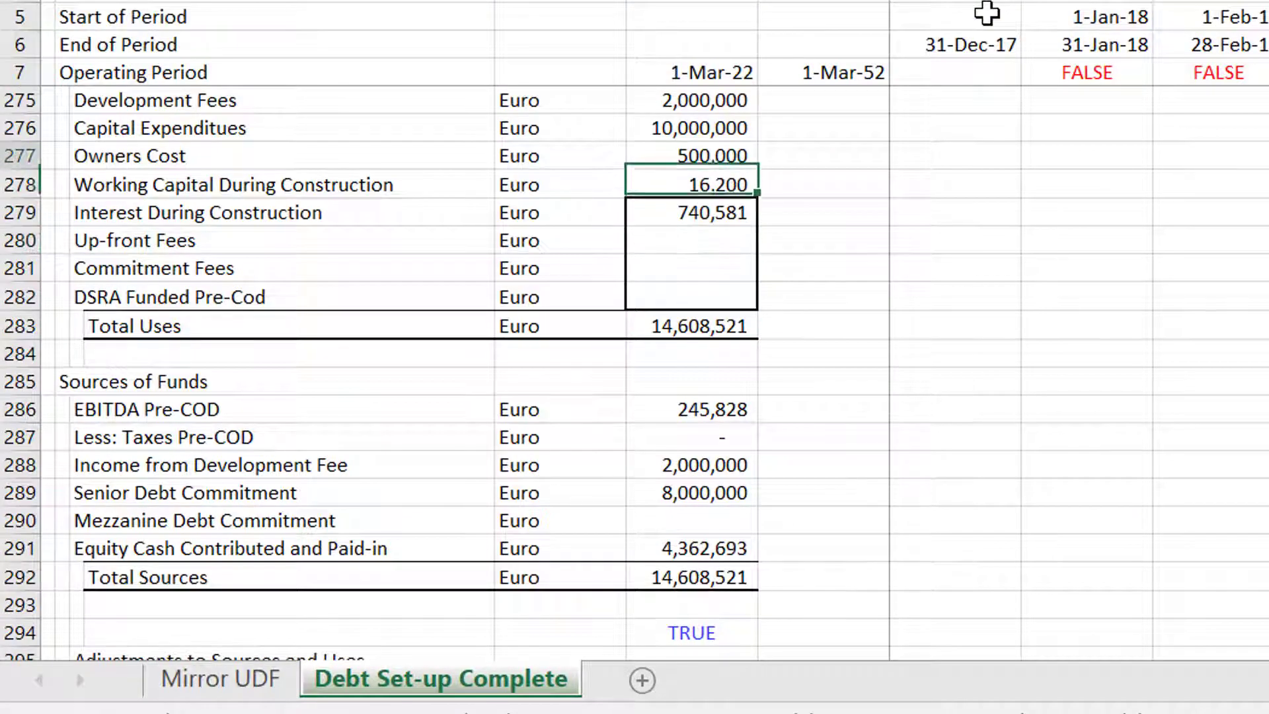
key("Up")
key("Up")
key("Up")
key("Up")
key("Up")
key("Up")
key("Down")
key("Down")
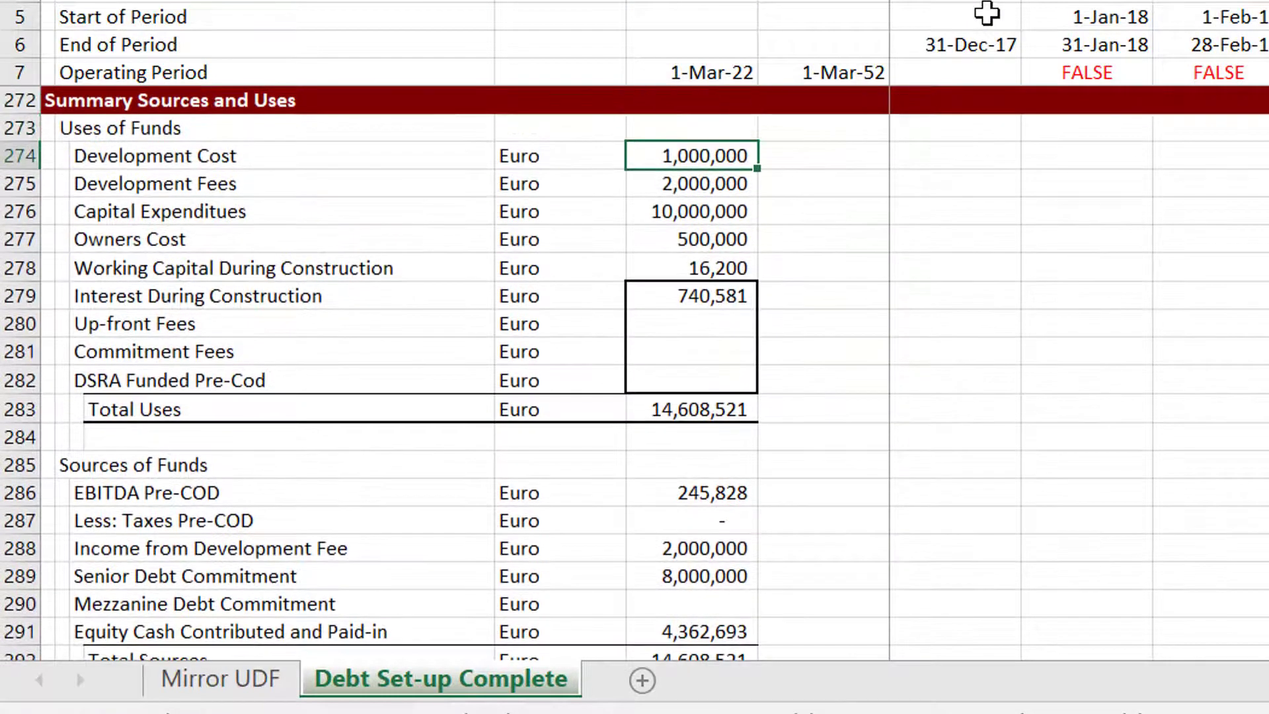
key("Down")
key("Down")
key("Down")
key("Down")
key("Down")
key("Down")
key("Up")
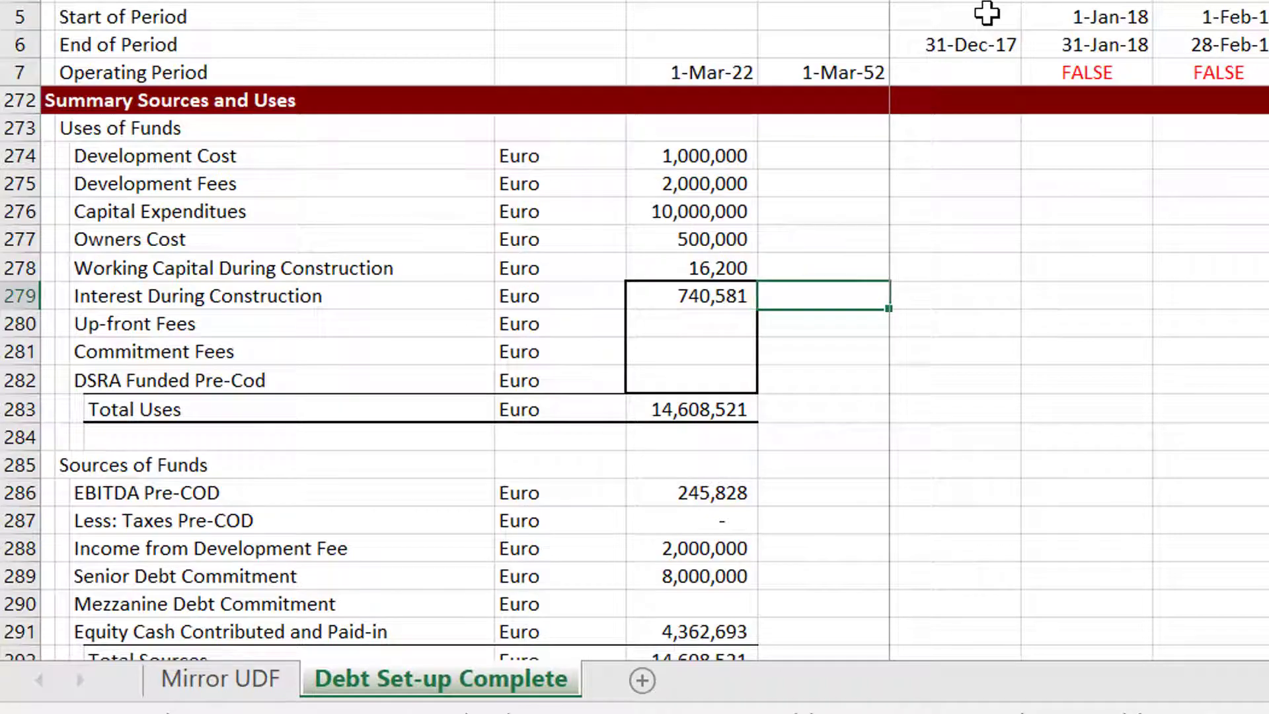
key("Left")
key("Right")
key("F2")
type("=")
key("ctrl+Page_Up")
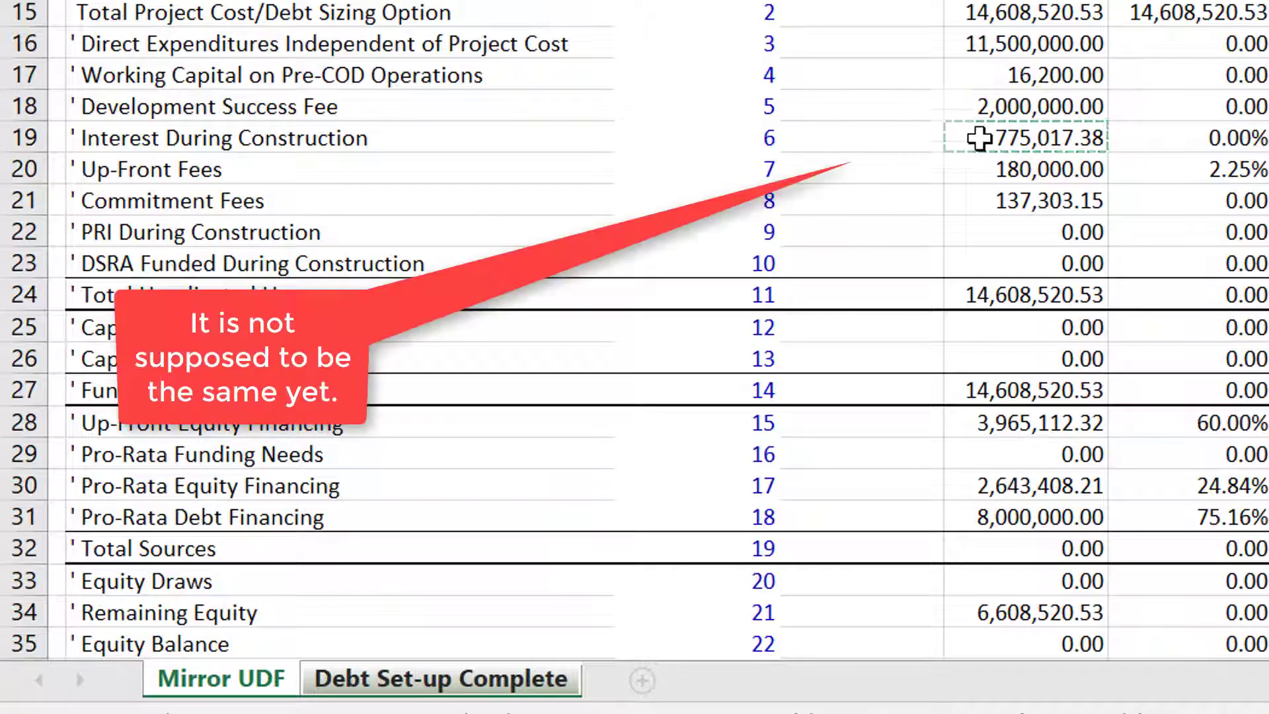
key("Return")
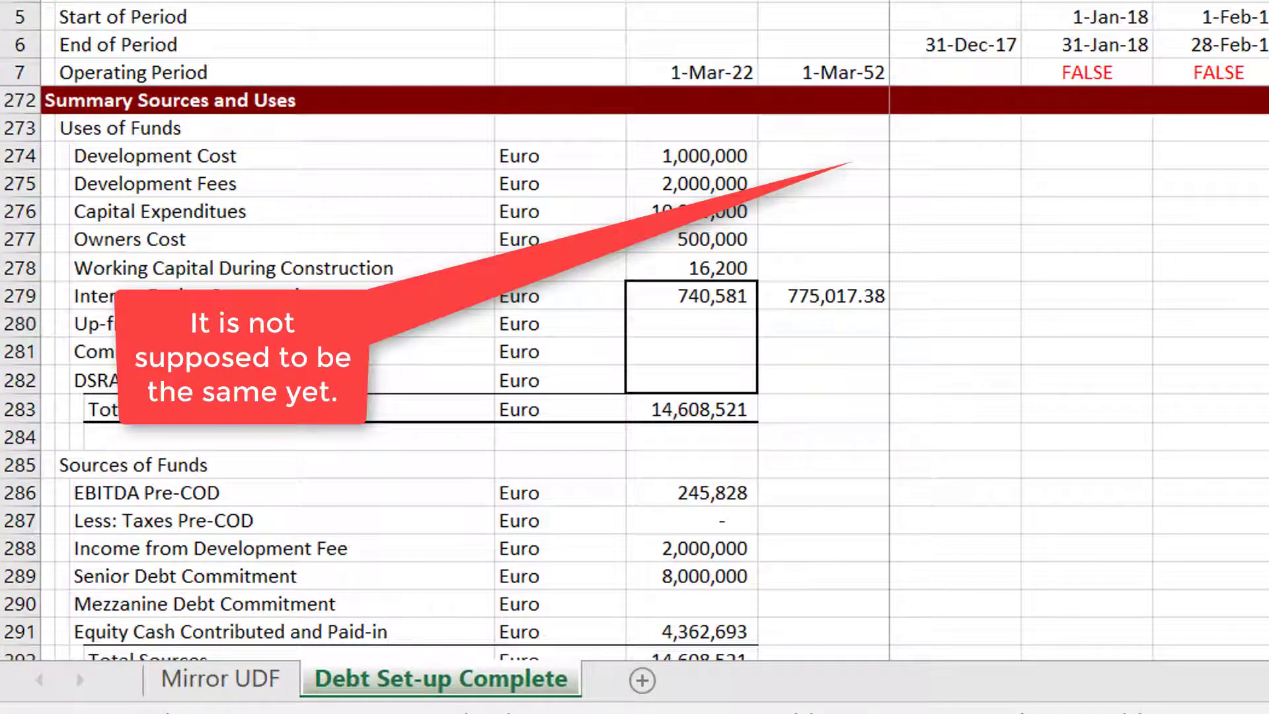
Review the Funding Cash Flow, equity funding, pro-rata funding and Debt Balance rows below the summary.
scroll(611, 586, "down", 1)
key("Up")
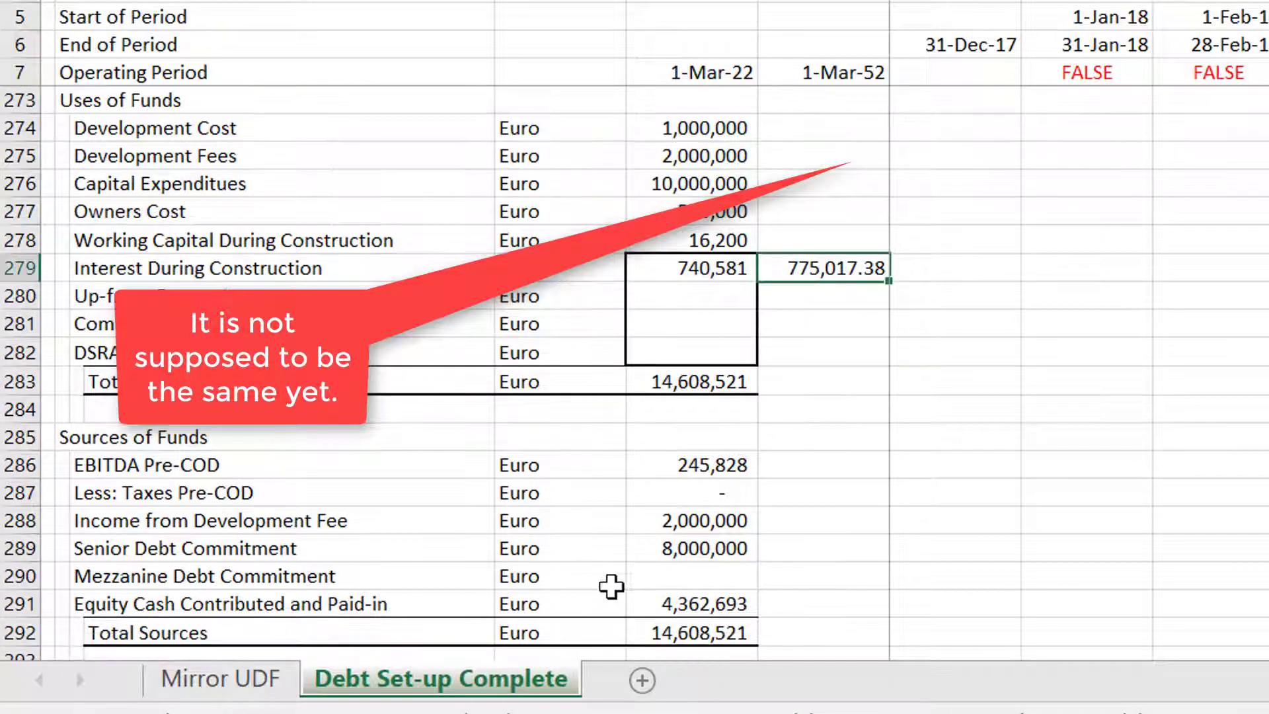
key("Left")
key("Left")
key("Down")
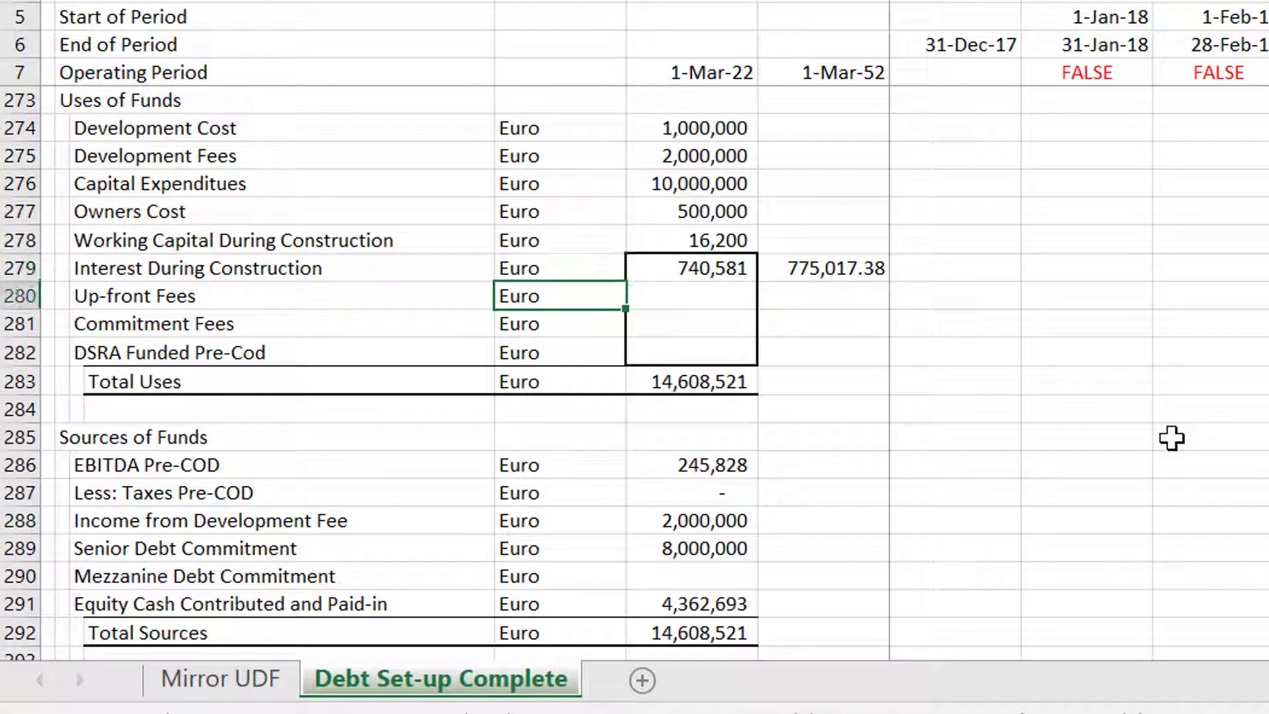
key("Right")
key("Down")
key("Down")
key("Down")
key("Down")
key("Down")
key("Down")
key("Down")
key("Down")
key("Down")
key("Down")
key("Down")
key("Down")
key("Down")
key("Down")
key("Down")
key("Down")
key("Down")
key("Down")
key("Down")
key("Down")
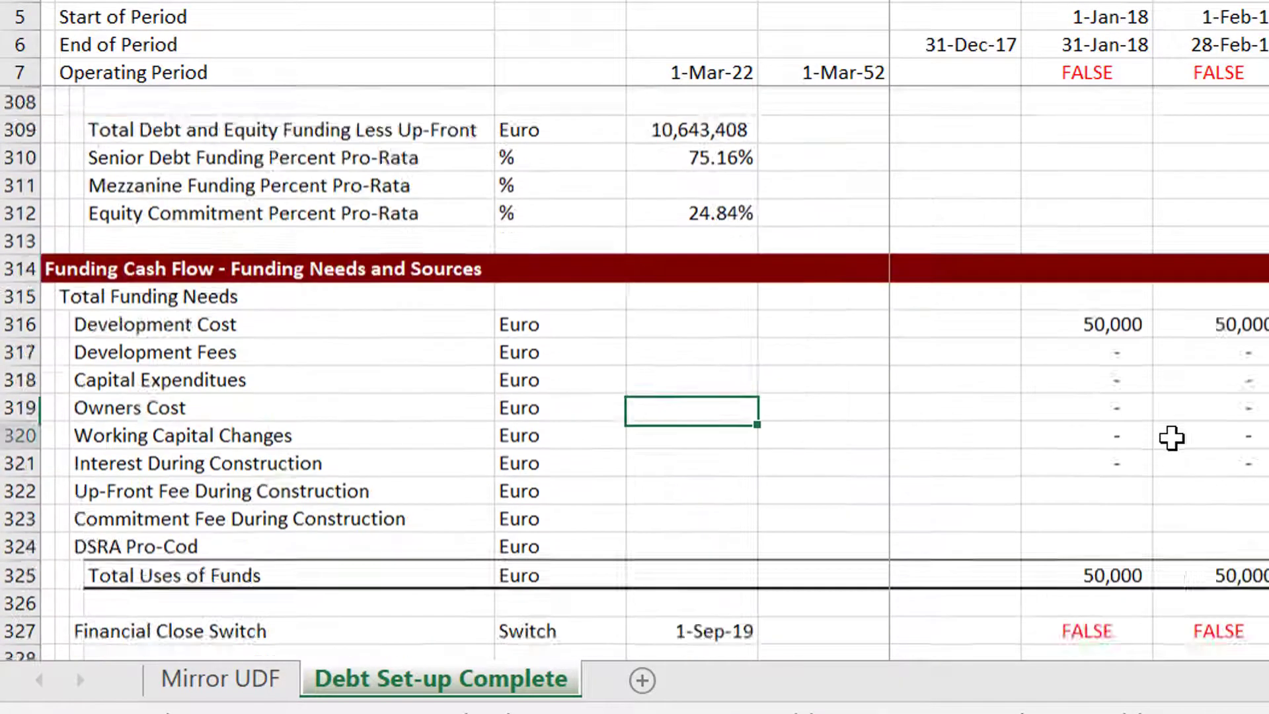
key("Down")
key("Down")
key("Down")
key("Down")
key("Down")
key("Down")
key("Down")
key("Down")
key("Down")
key("Down")
key("Down")
key("Down")
key("Down")
key("Down")
key("Down")
key("Down")
key("Down")
key("Down")
key("Down")
key("Down")
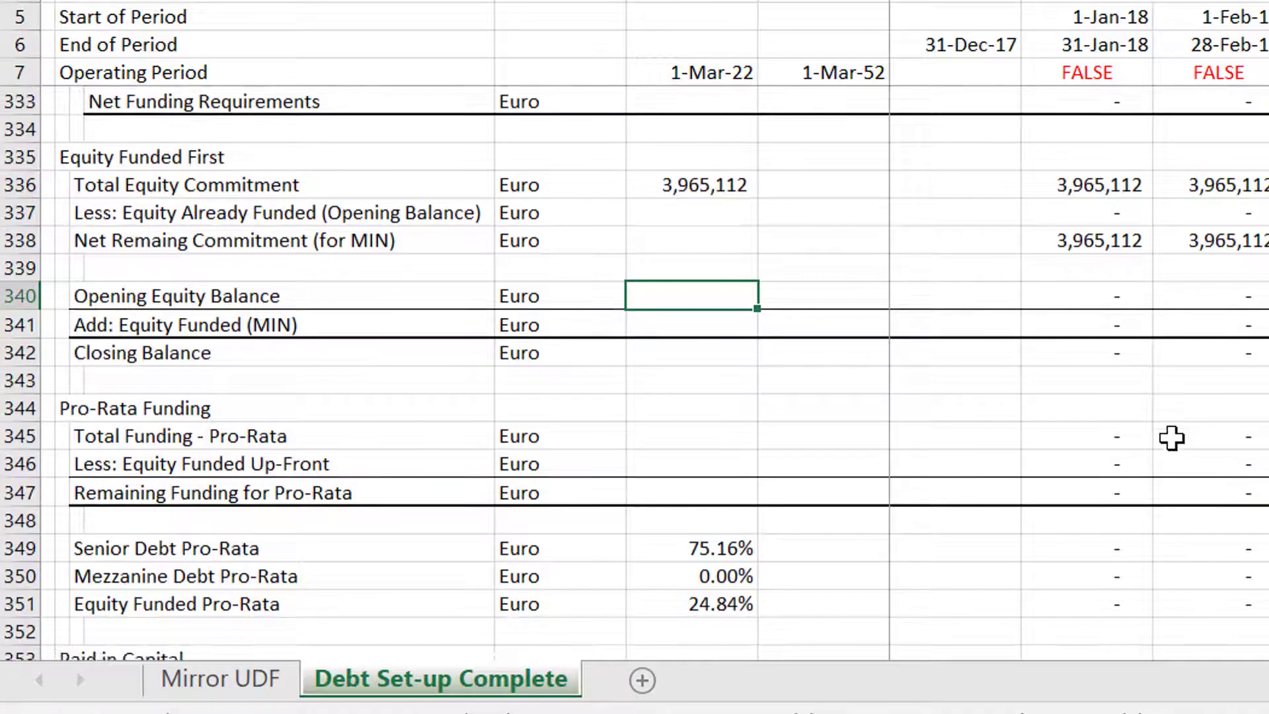
key("Page_Up")
key("Down")
key("Down")
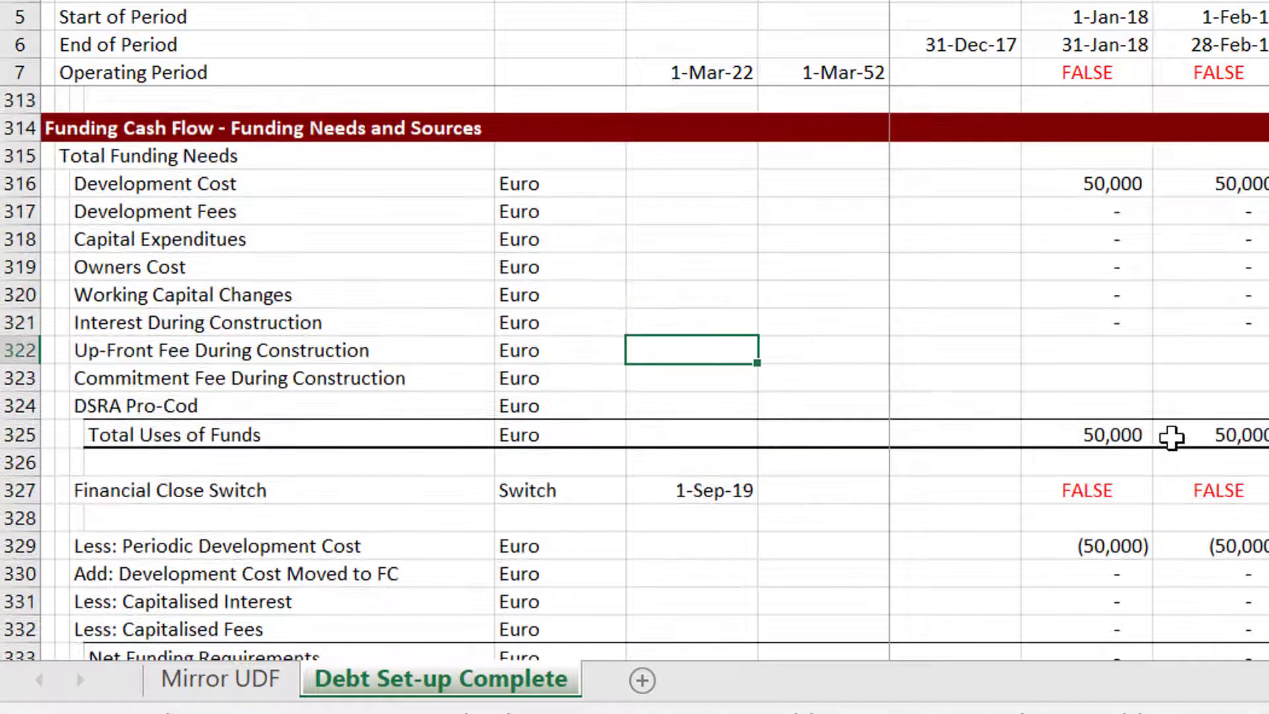
key("Right")
key("Right")
key("Right")
key("Down")
key("Down")
key("Down")
key("Down")
key("Down")
key("Down")
key("Down")
key("Down")
key("Down")
key("Down")
key("Down")
key("Down")
key("Down")
key("Down")
key("Down")
key("Down")
key("Down")
key("Down")
key("Down")
key("Down")
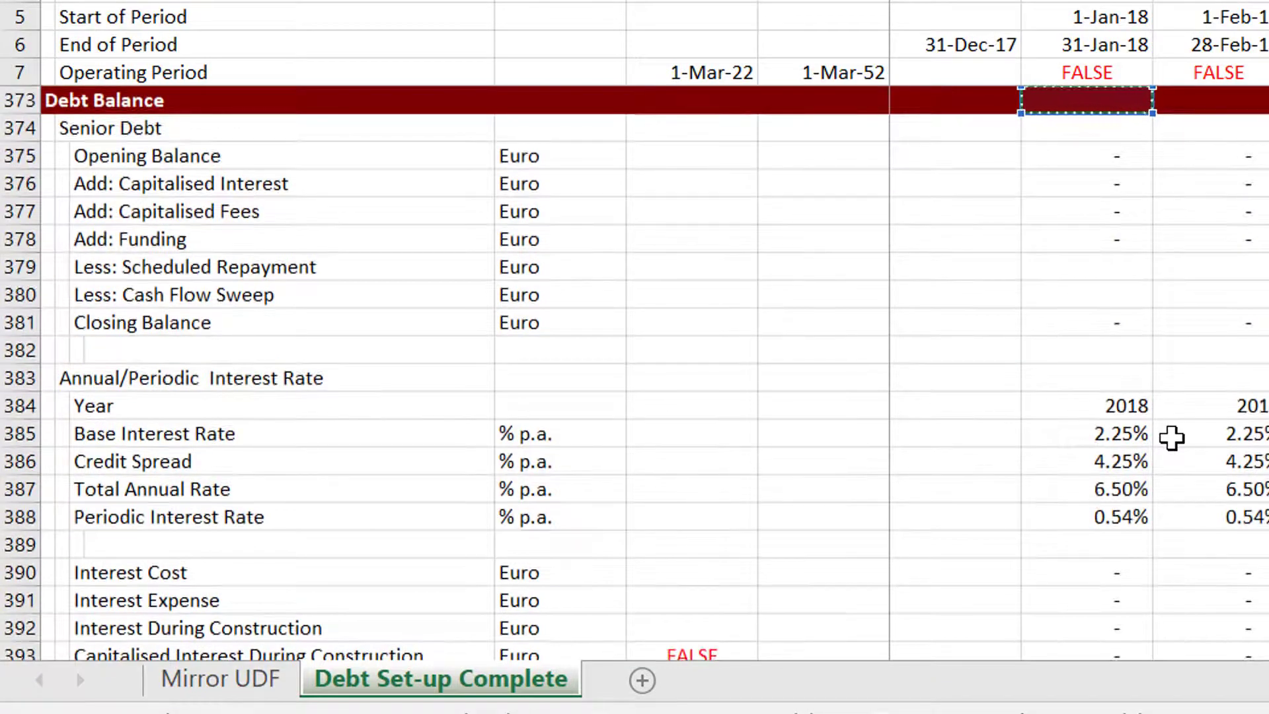
Link the first-period Up-Front Fee During Construction cell to the Up-Front Fee row in the debt section.
key("Down")
key("Down")
key("Down")
key("Down")
key("Down")
key("Down")
key("Down")
key("Down")
key("Down")
key("Down")
key("Down")
key("Down")
key("Down")
key("Down")
key("Down")
key("Down")
key("Down")
key("Down")
key("Down")
key("Down")
key("Down")
key("Down")
key("Down")
key("Down")
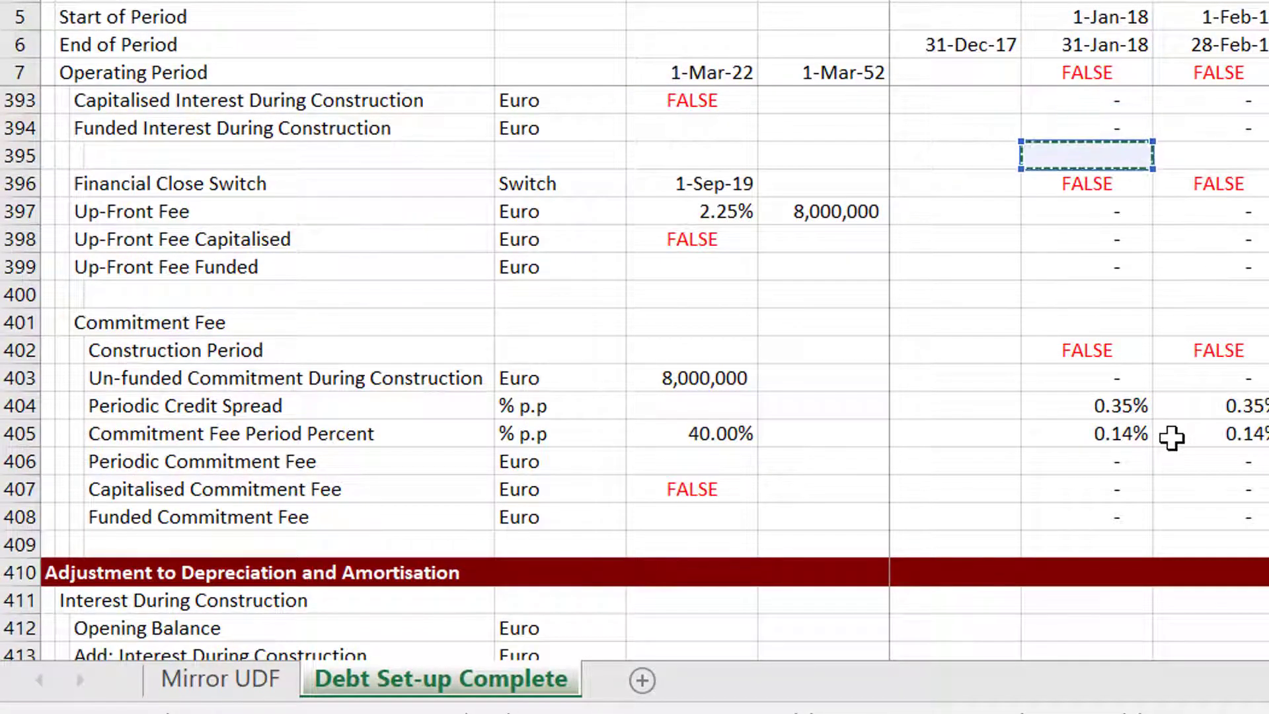
key("Left")
key("Left")
key("Left")
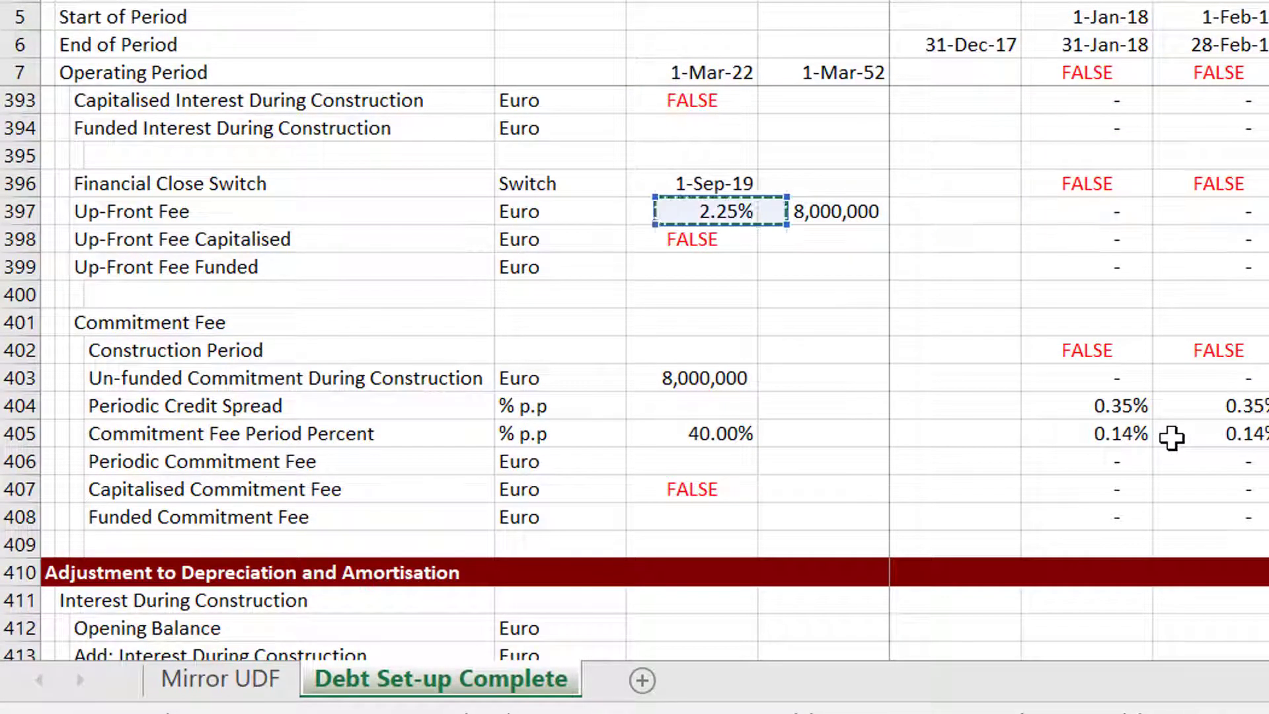
key("Left")
key("Right")
key("Right")
key("Right")
key("Right")
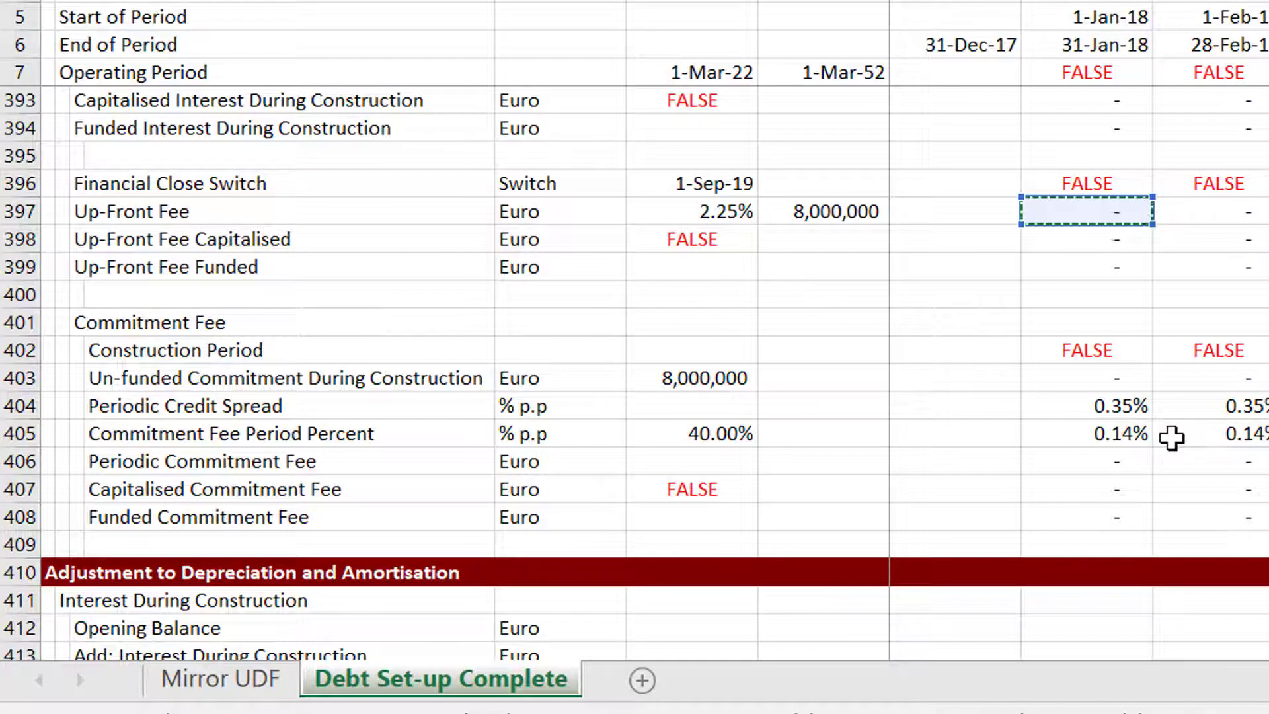
key("Return")
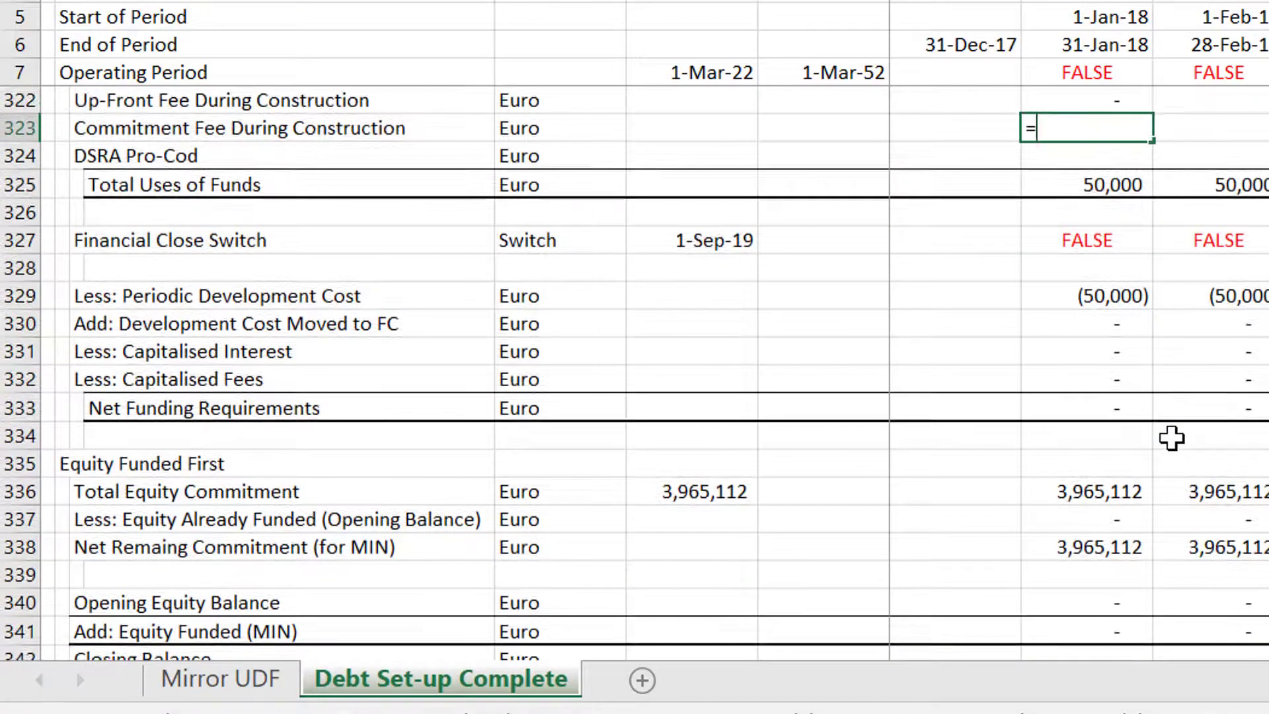
Link the first-period Commitment Fee During Construction cell to the Periodic Commitment Fee row.
type("=")
key("Page_Down")
key("Page_Down")
key("Page_Down")
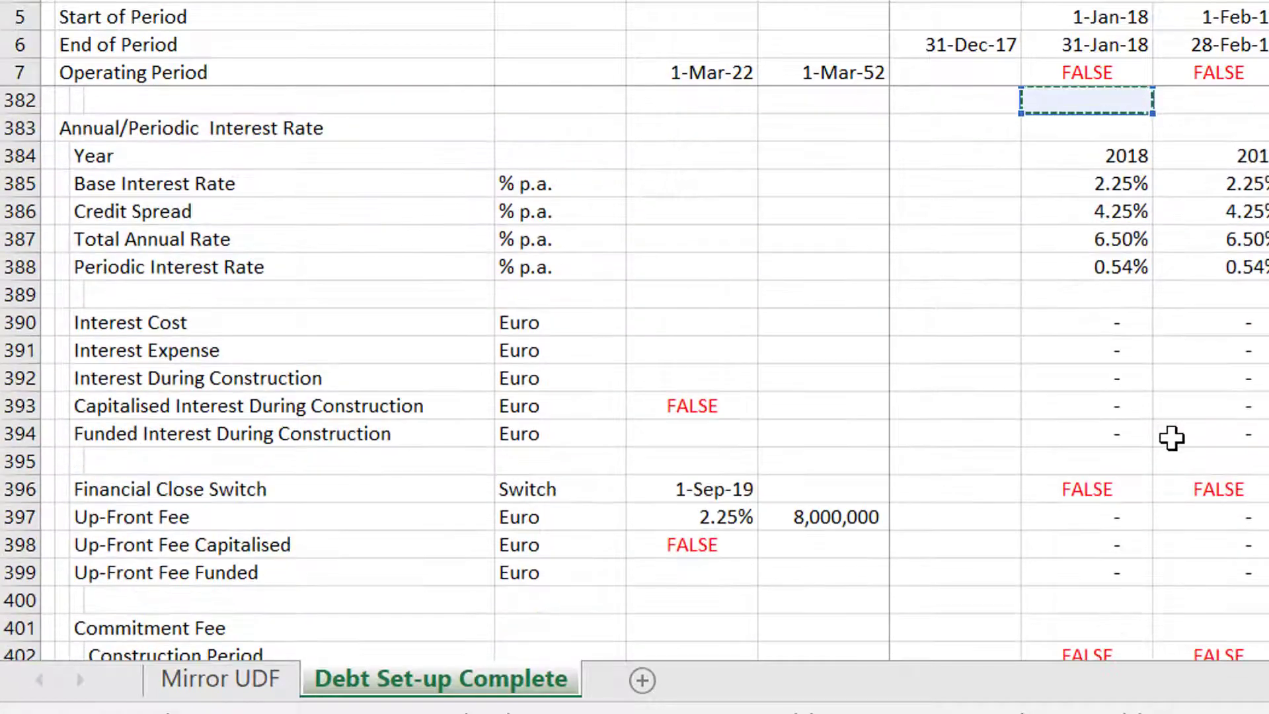
key("Page_Down")
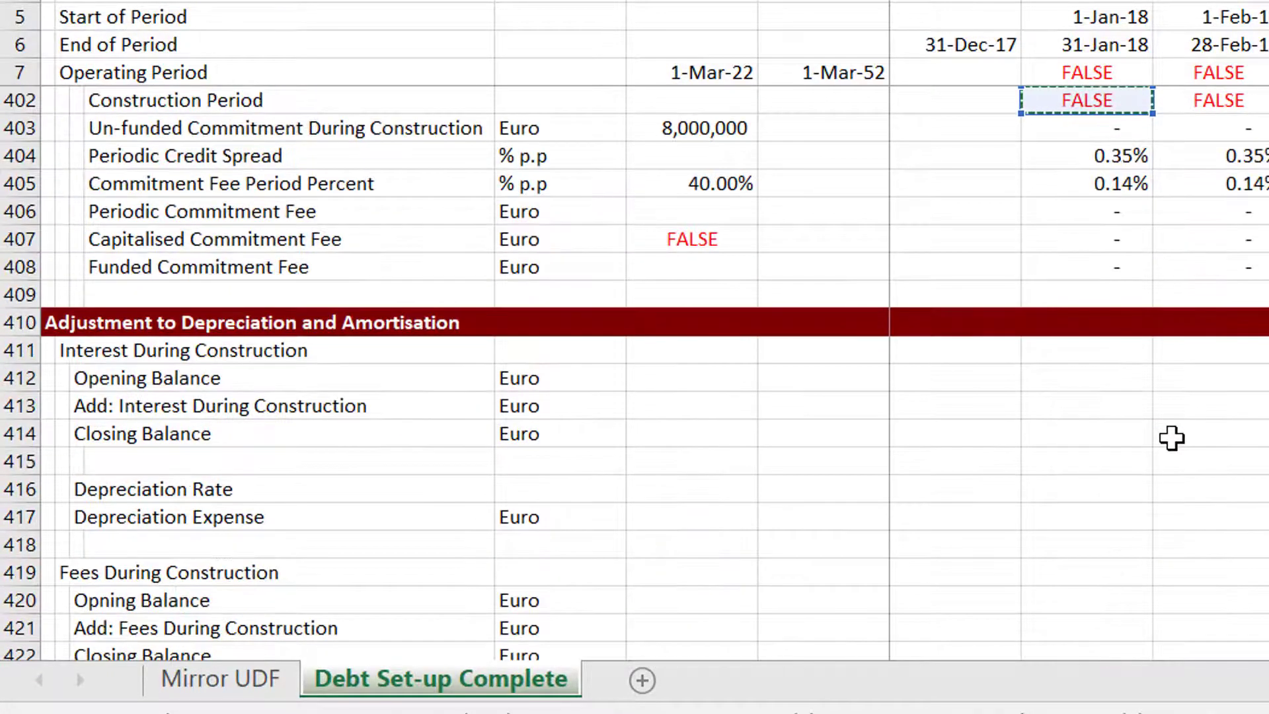
key("Up")
key("Up")
key("Up")
key("Up")
key("Up")
key("Up")
key("Down")
key("Down")
key("Down")
key("Down")
key("Down")
key("Down")
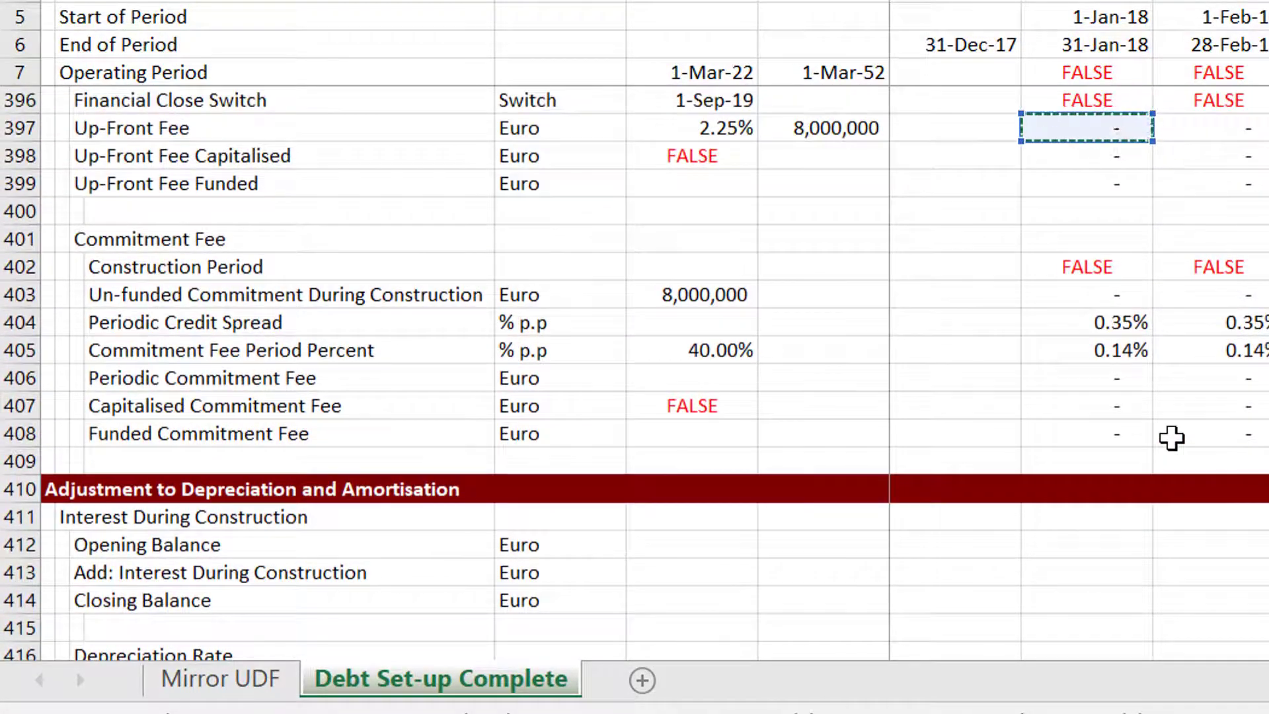
key("Down")
key("Down")
key("Down")
key("Down")
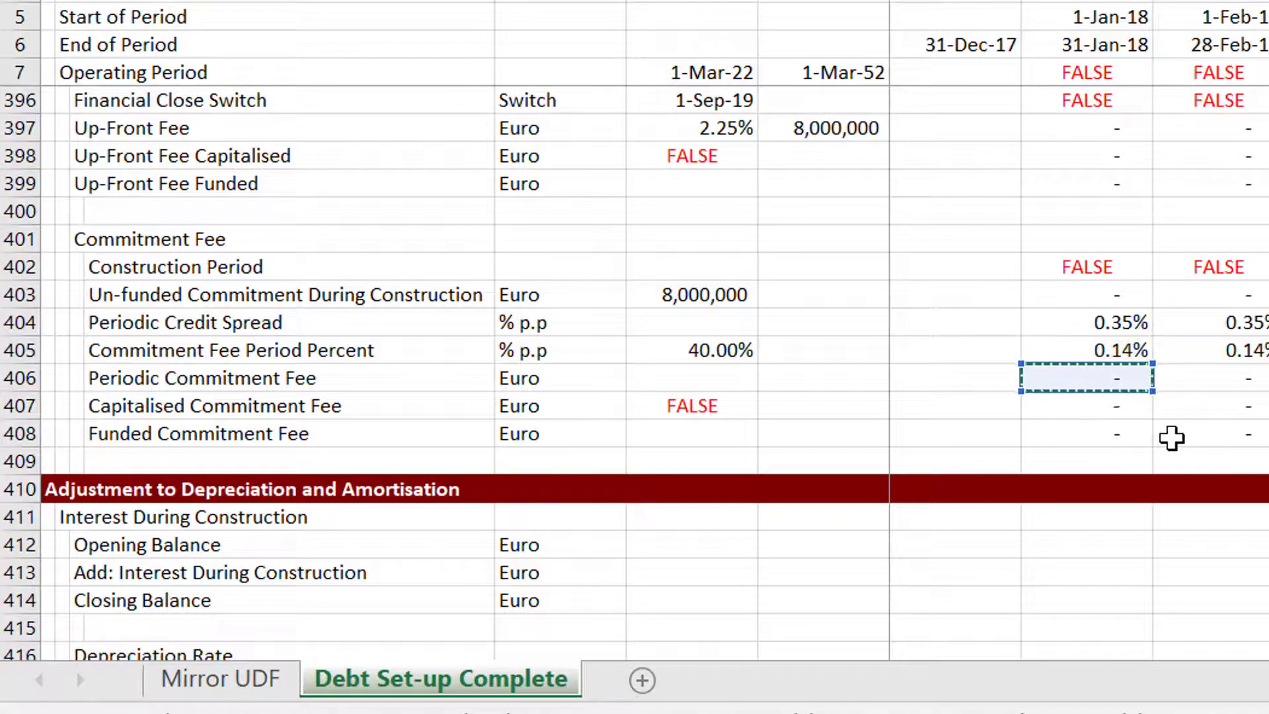
key("Page_Up")
key("Page_Up")
key("Page_Up")
key("Page_Up")
key("Up")
key("Up")
key("Up")
key("Up")
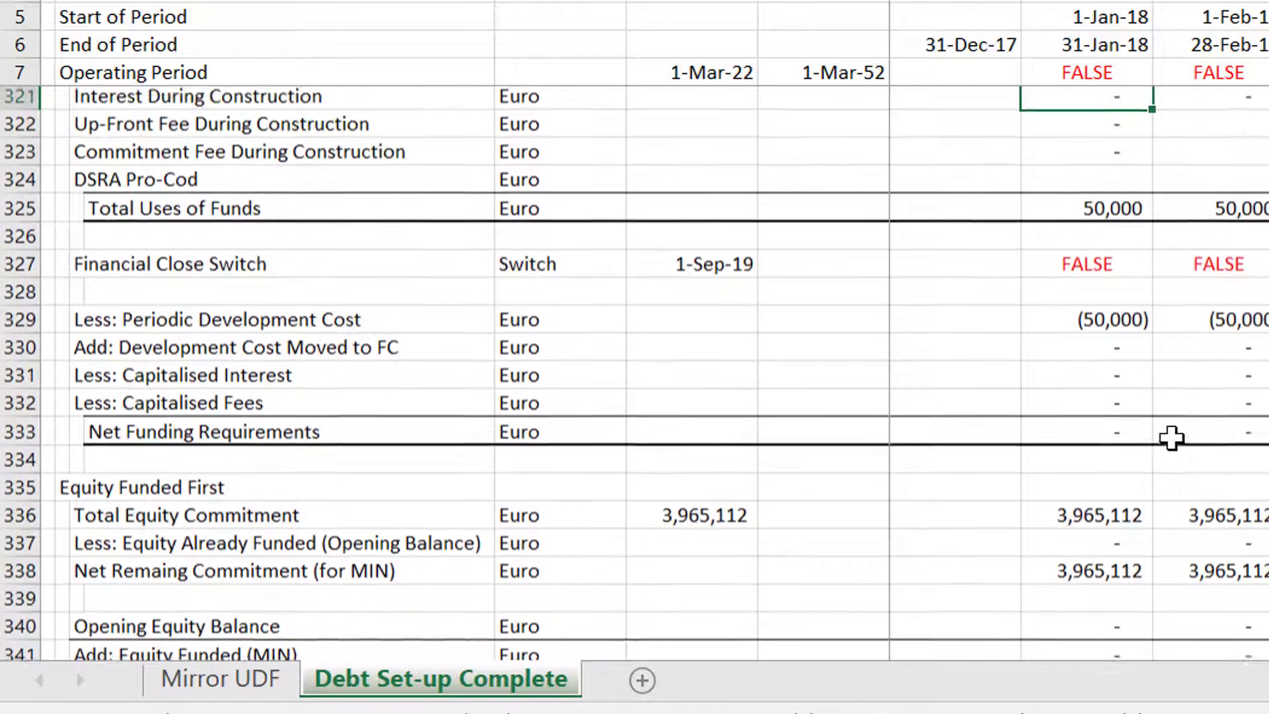
Copy the Up-Front Fee and Commitment Fee During Construction formulas across all periods.
key("Down")
key("Down")
key("Down")
key("shift+Down")
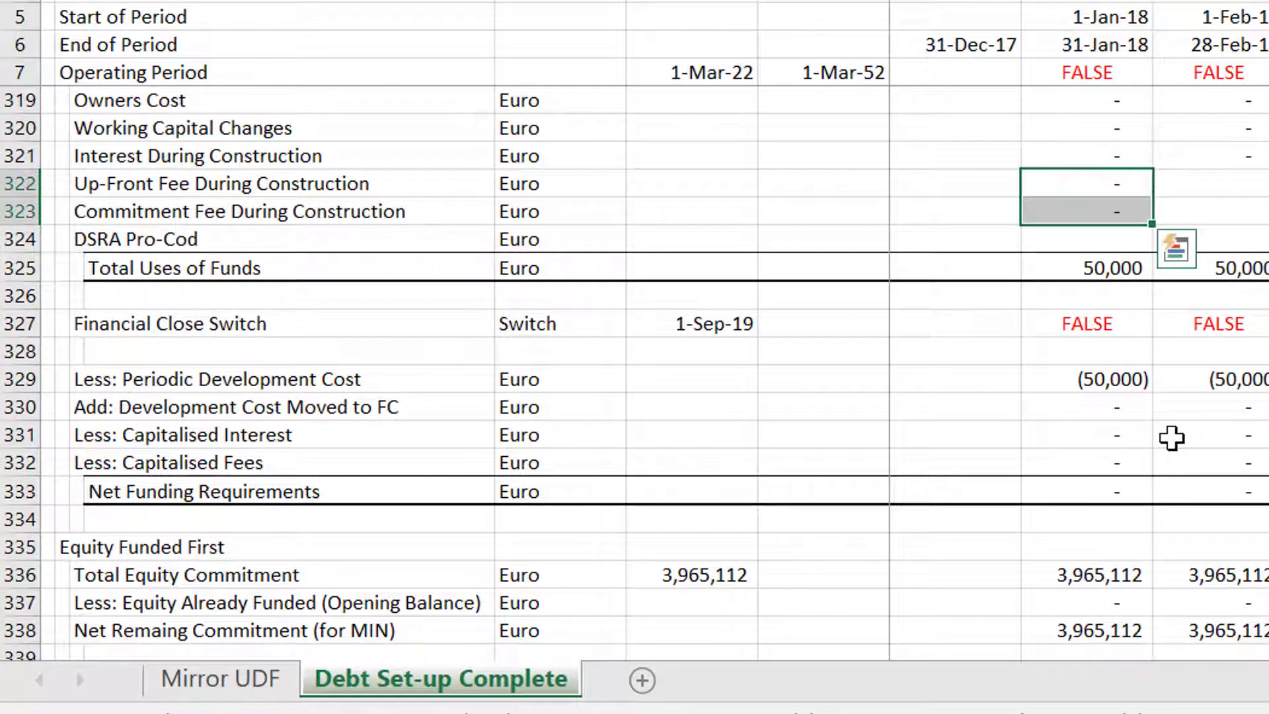
key("shift+Up")
key("Left")
key("Up")
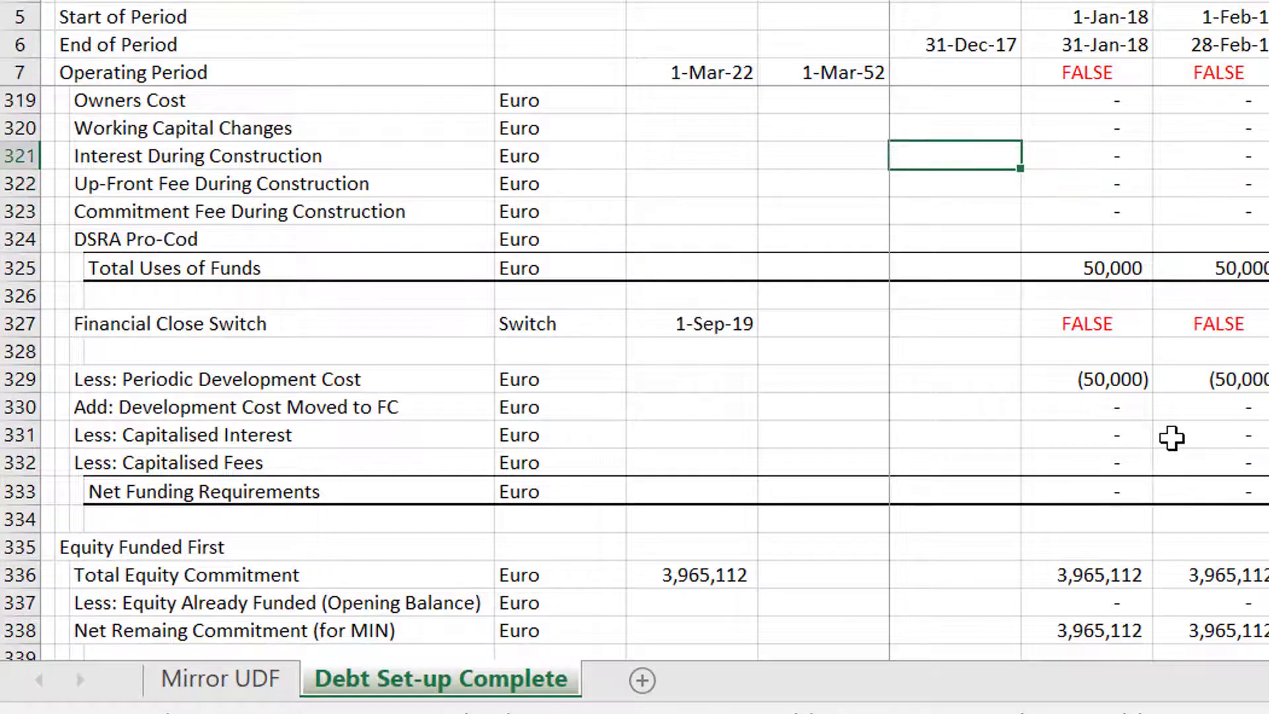
Set the summary Up-front Fees to the SUM of the Up-Front Fee During Construction row across all periods.
key("Page_Up")
key("Page_Up")
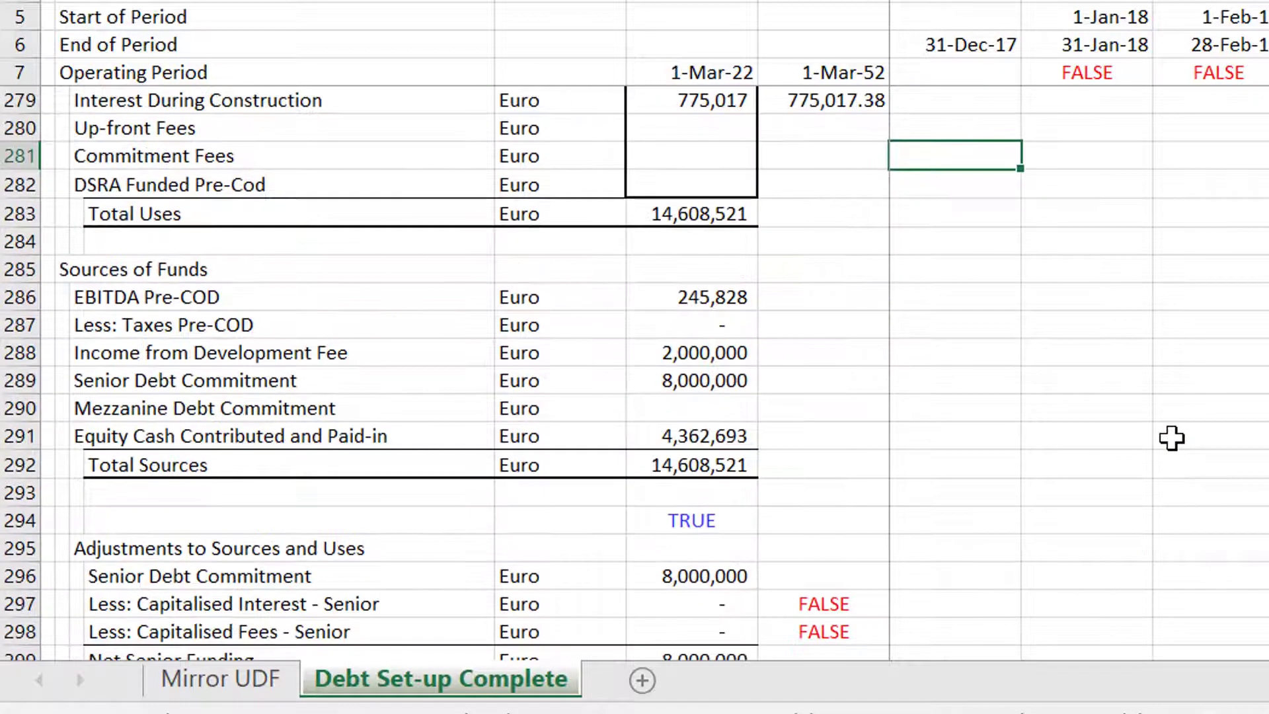
key("Up")
key("Left")
key("Left")
key("Up")
key("Up")
key("Up")
key("Up")
key("Up")
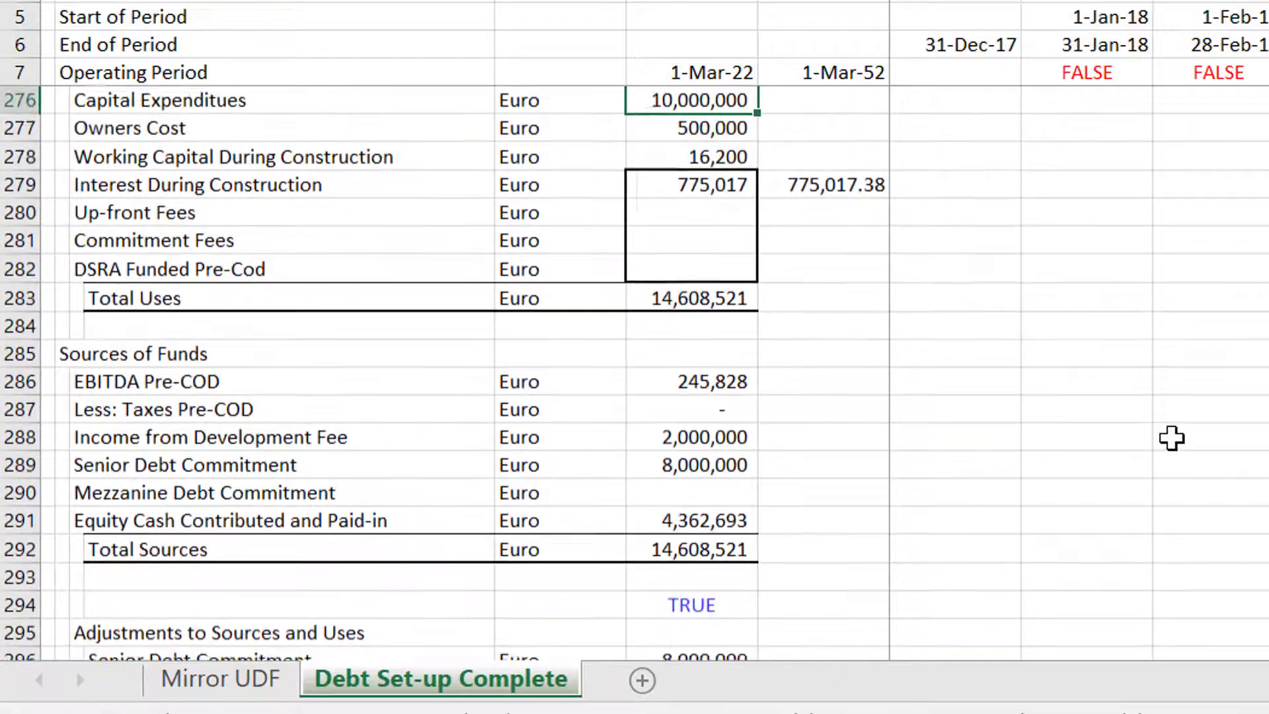
key("Down")
key("Down")
key("Down")
key("Down")
key("Down")
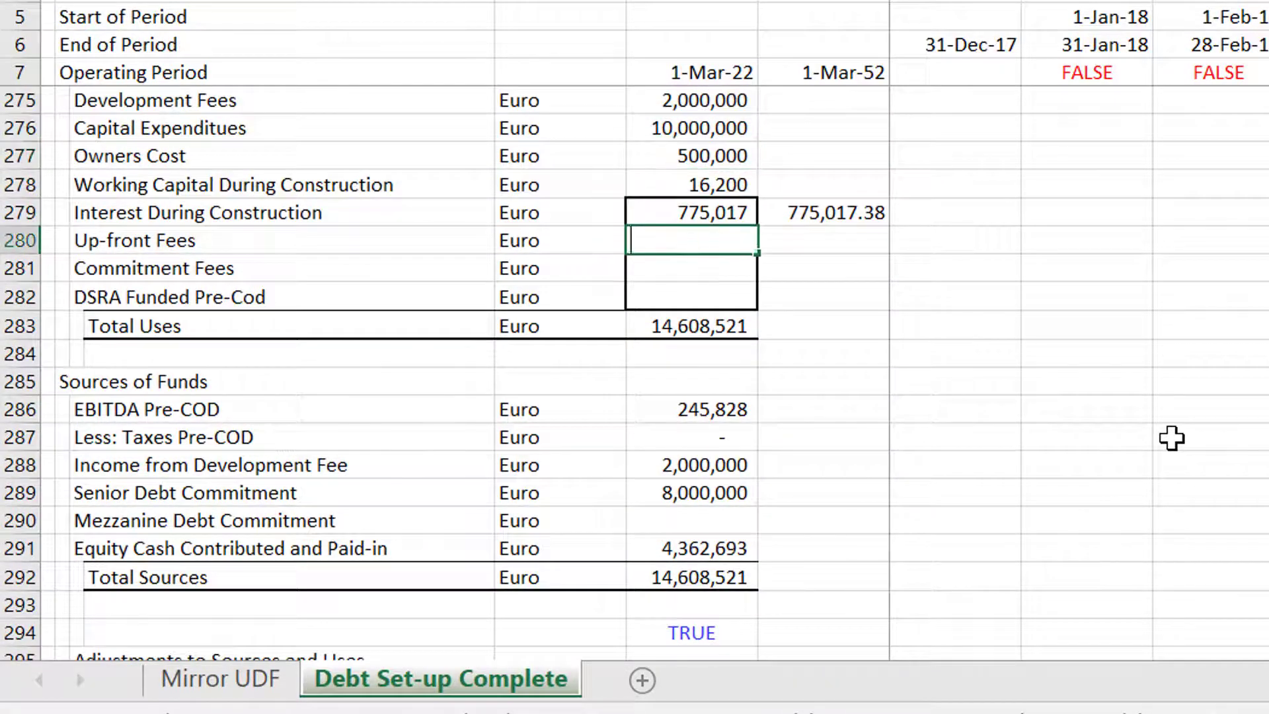
type("=sum(")
key("Page_Down")
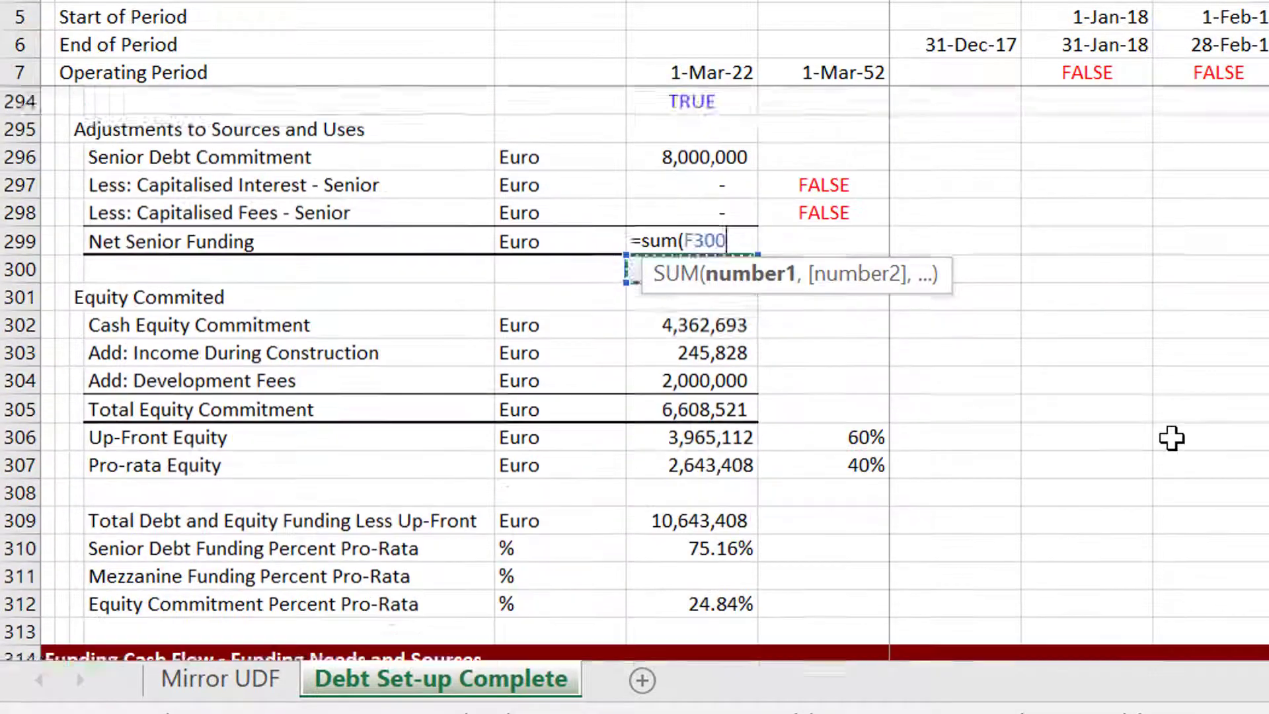
key("Page_Down")
key("Down")
key("Down")
key("Down")
key("Down")
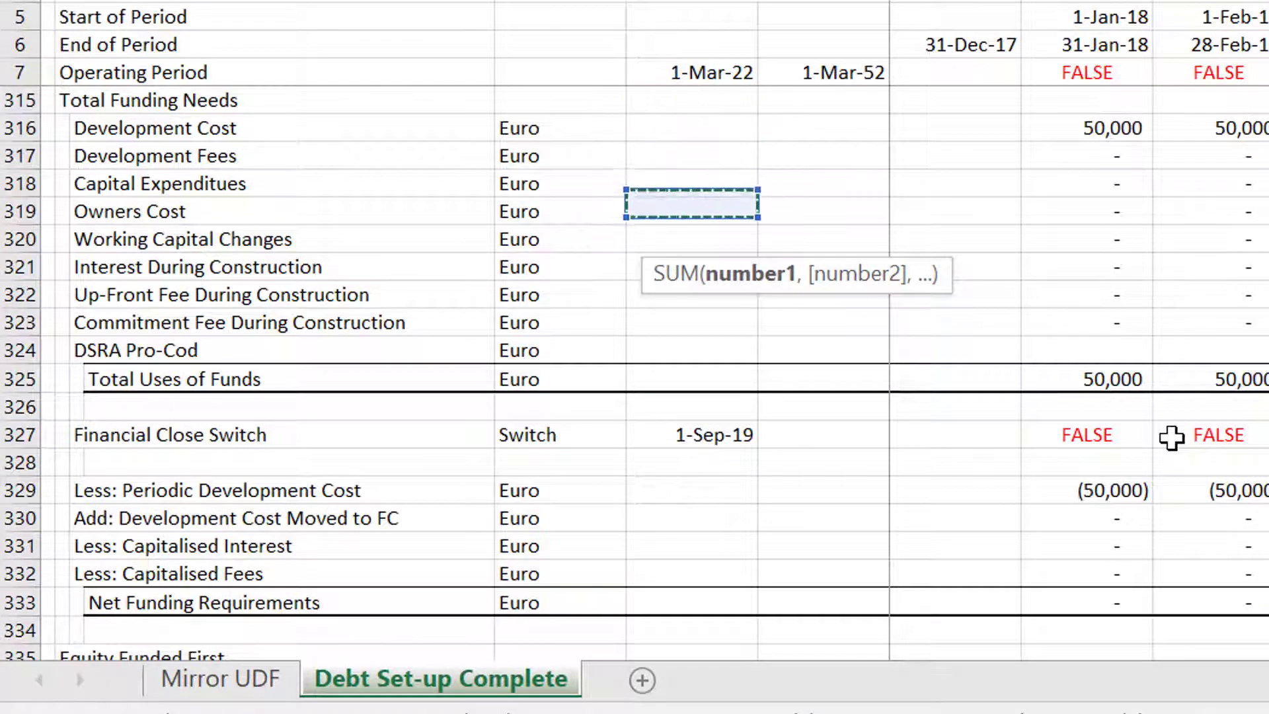
key("Down")
key("Down")
key("Right")
key("Right")
key("Down")
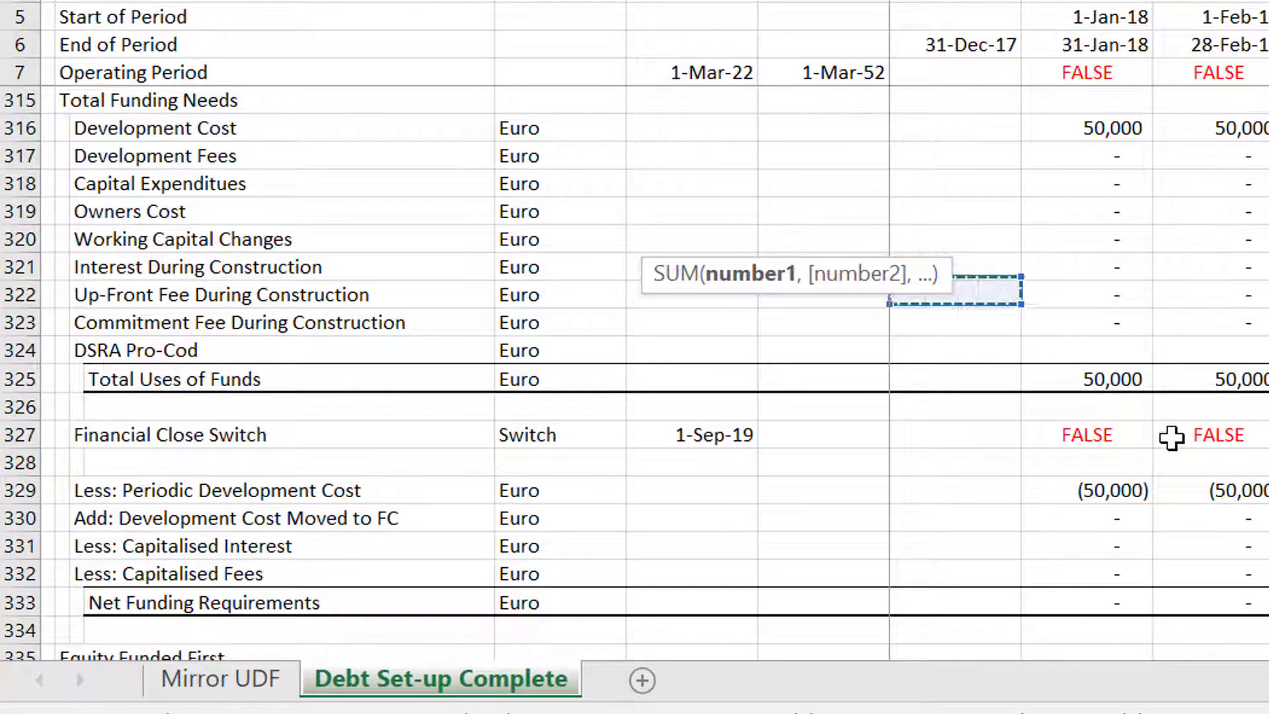
key("shift+Right")
key("ctrl+shift+Right")
key("Return")
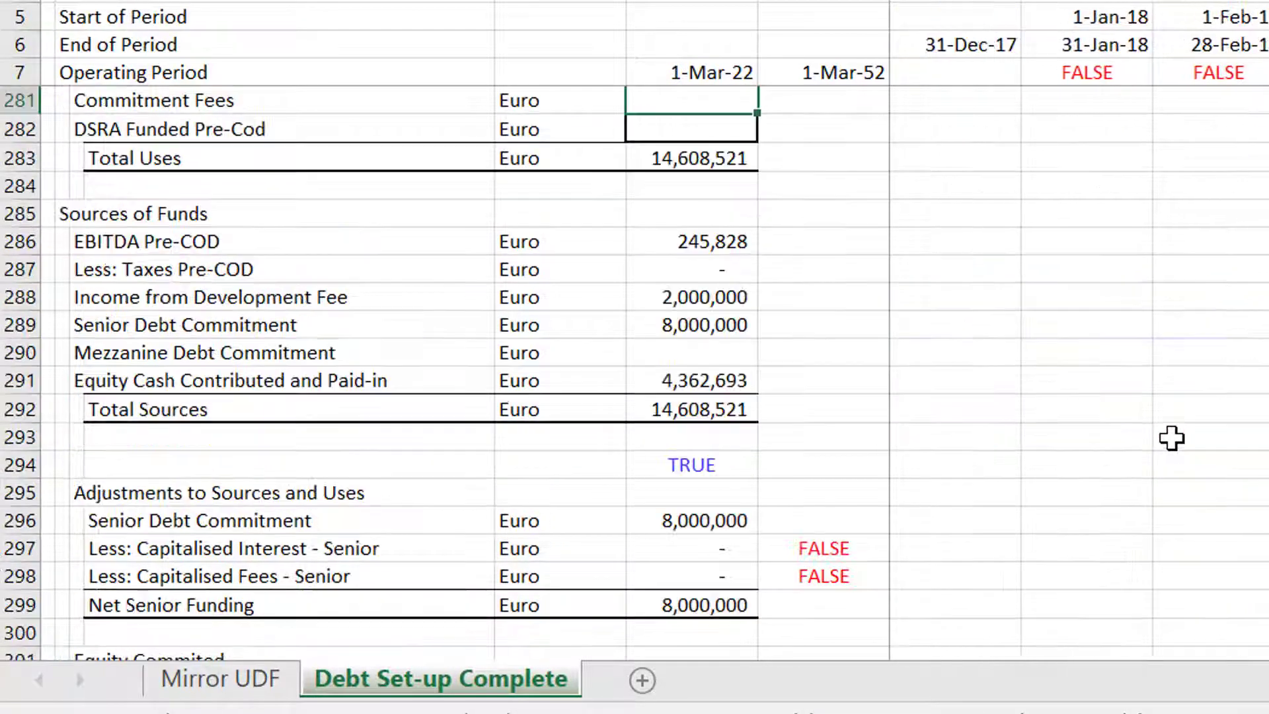
Set the summary Commitment Fees to the SUM of the Commitment Fee During Construction row across all periods.
scroll(1171, 437, "up", 1)
type("=")
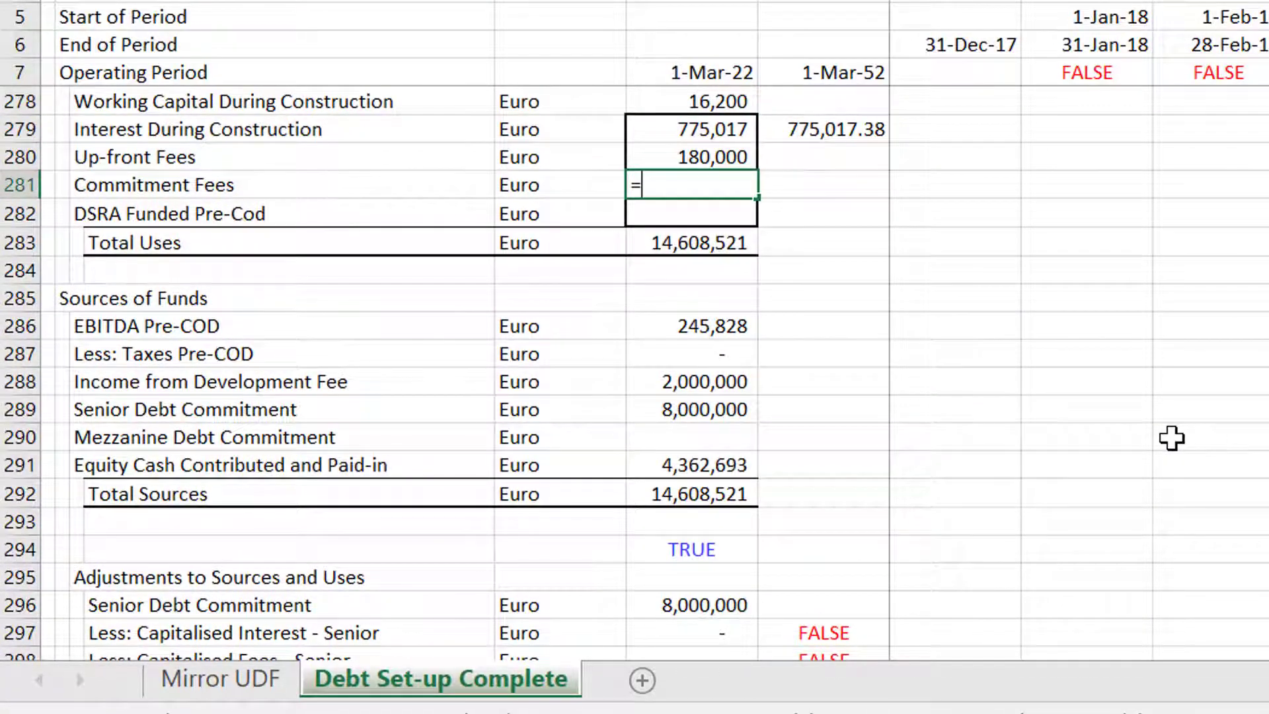
type("sum(")
key("Page_Down")
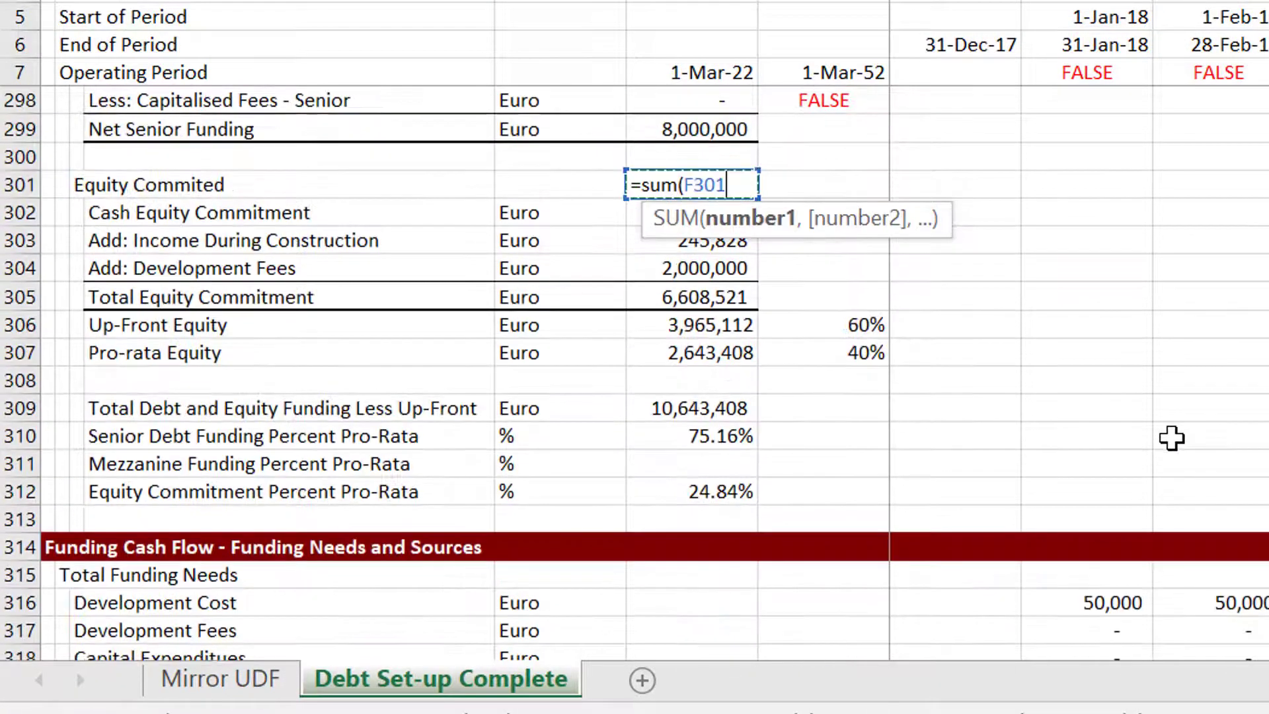
key("Page_Down")
key("Page_Down")
scroll(1171, 438, "up", 3)
key("Page_Up")
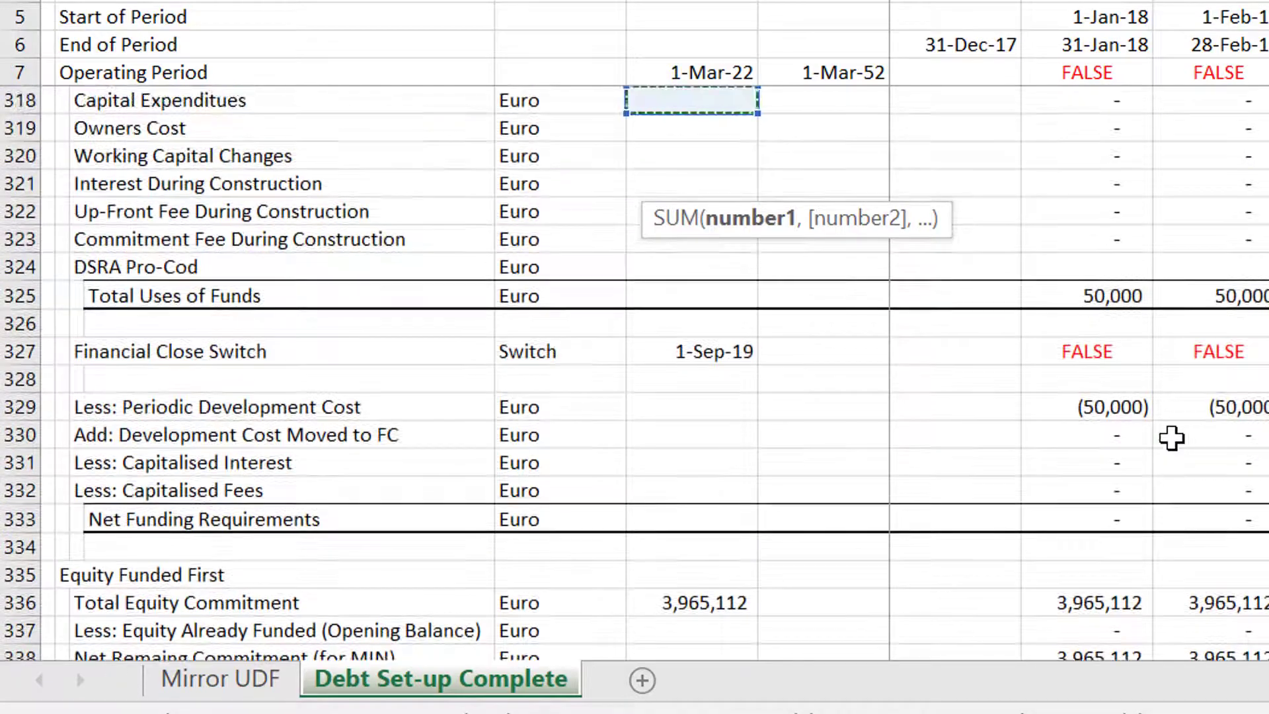
key("Page_Down")
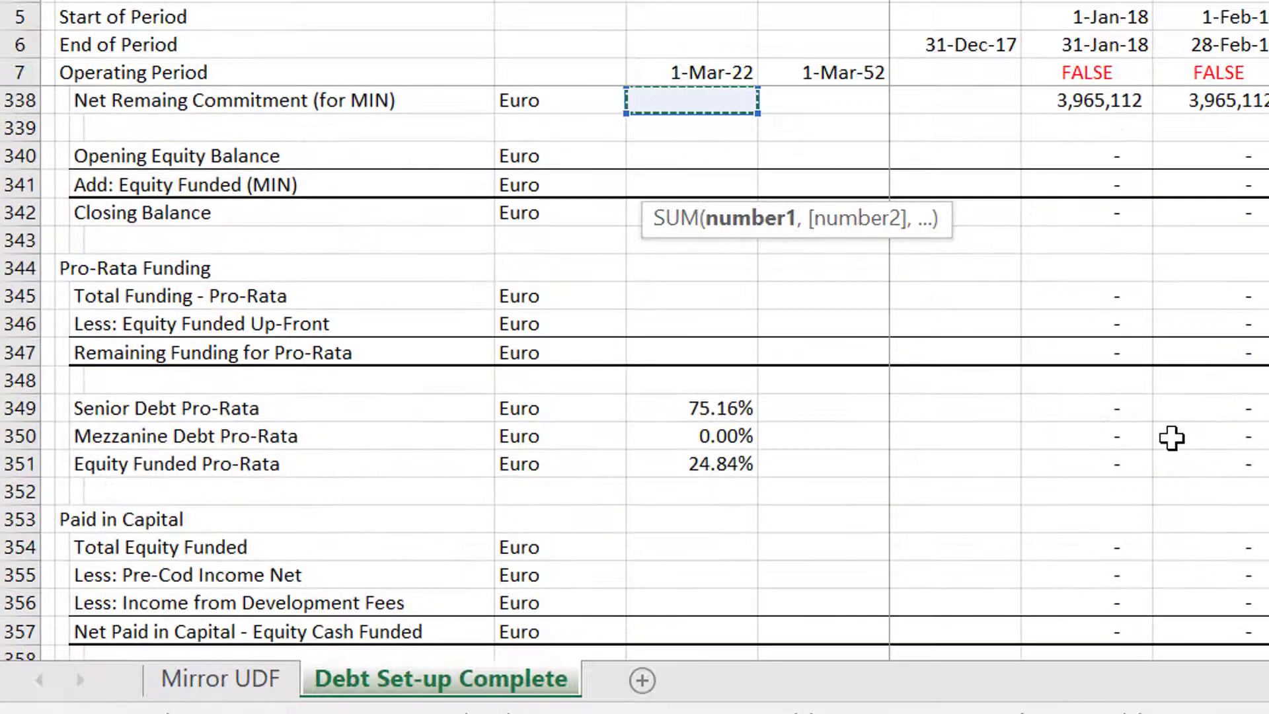
key("Page_Up")
key("Down")
key("Down")
key("Down")
key("Down")
key("Down")
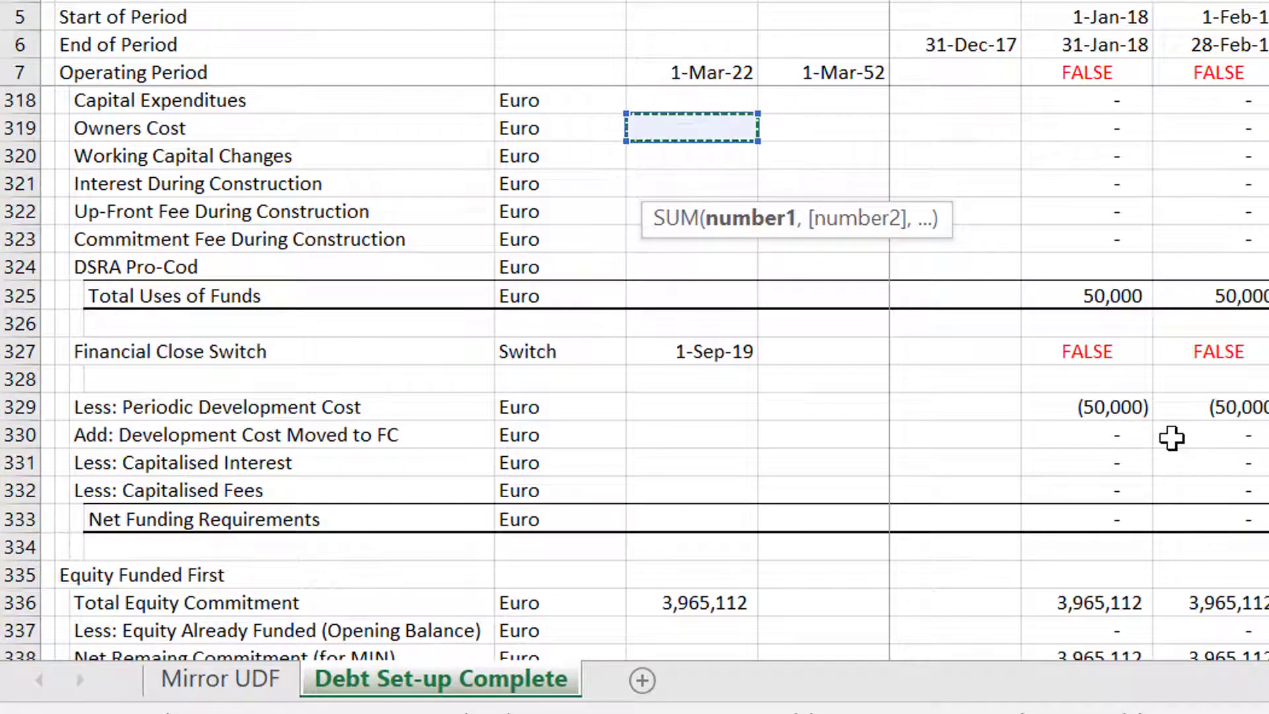
key("Right")
key("Right")
key("Right")
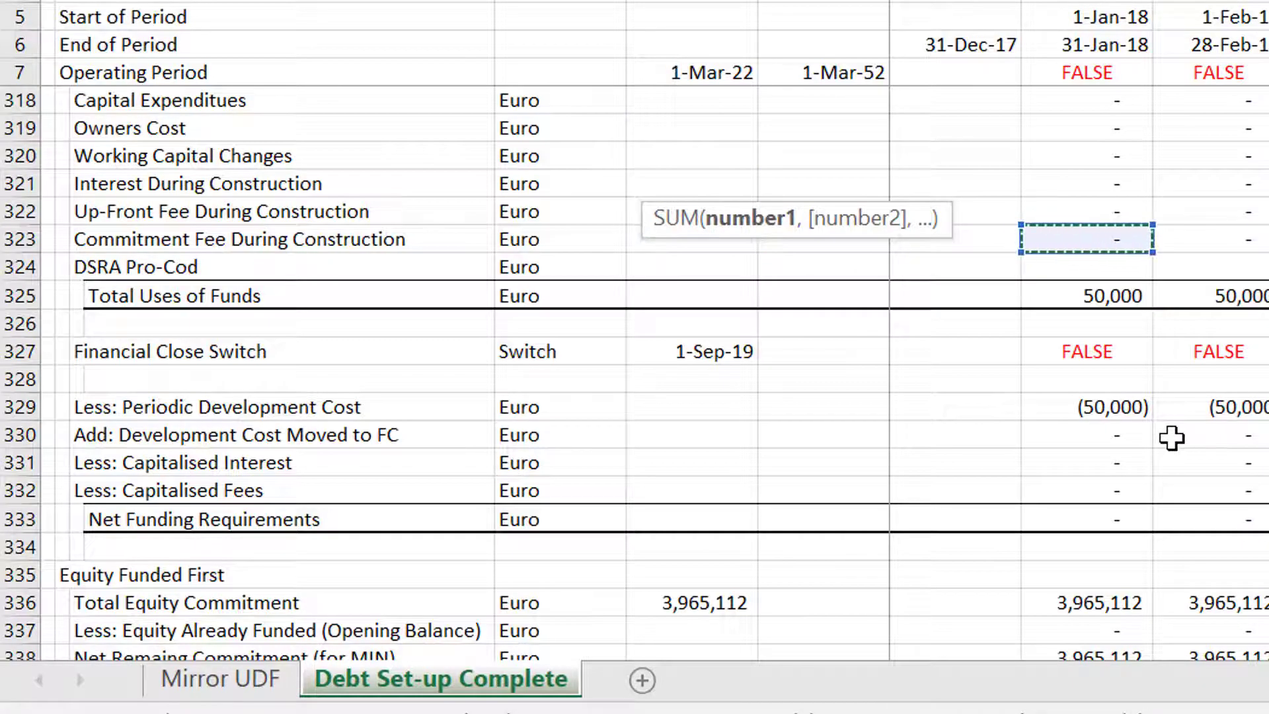
key("ctrl+shift+Right")
key("Escape")
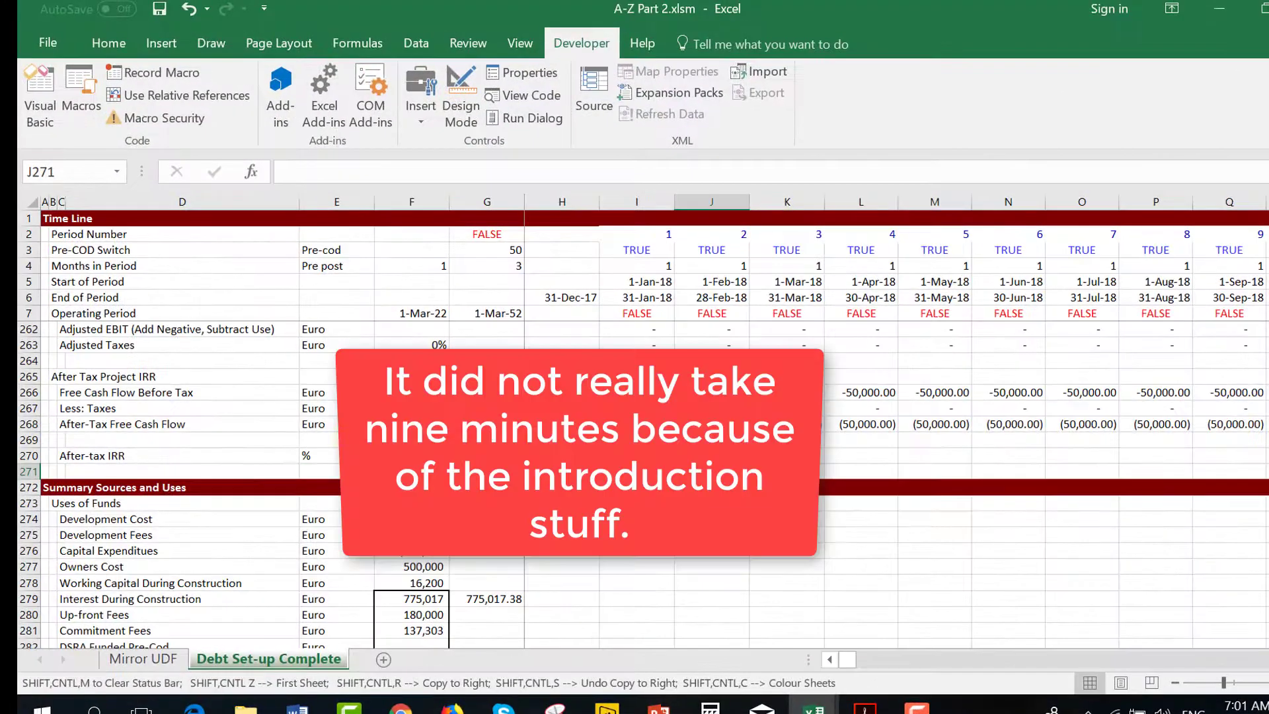
Review the new Up-front Fees and Commitment Fees formulas in the Uses of Funds summary.
key("Left")
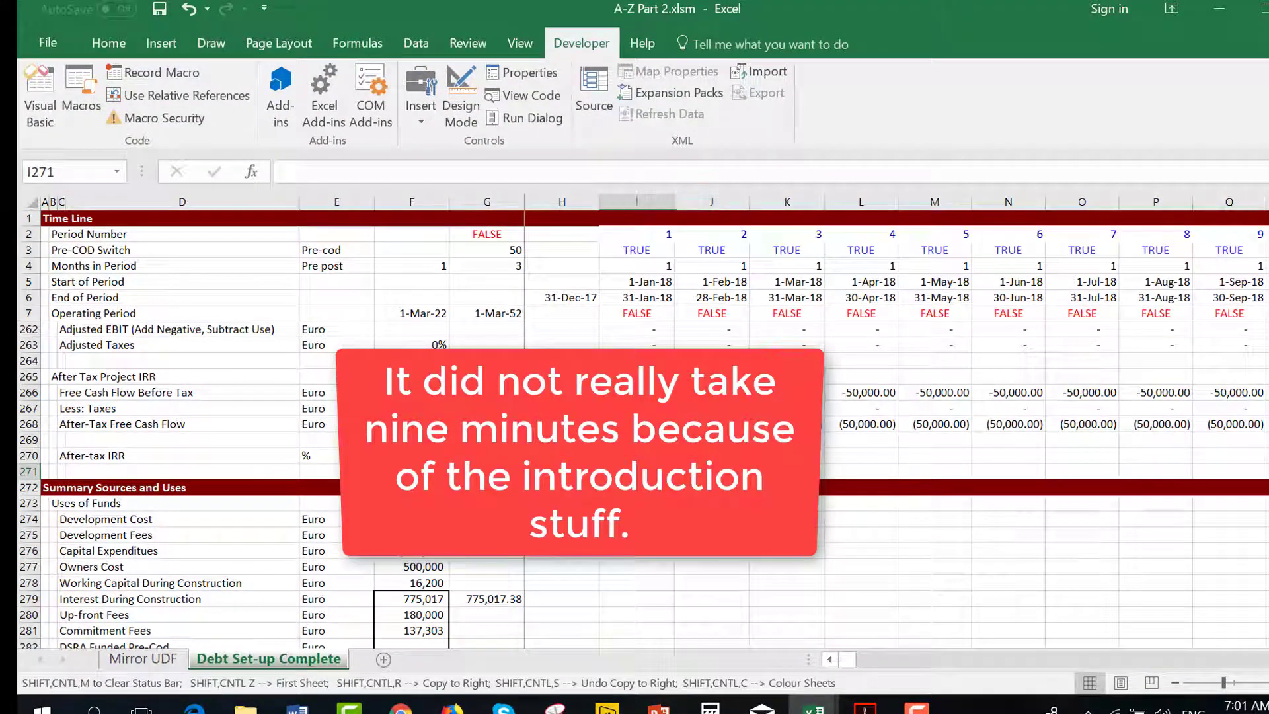
key("Down")
key("Down")
key("Down")
key("Down")
key("Down")
key("Down")
key("Down")
key("Down")
key("Left")
key("Left")
key("Left")
key("Down")
key("Down")
key("Down")
key("Down")
key("Down")
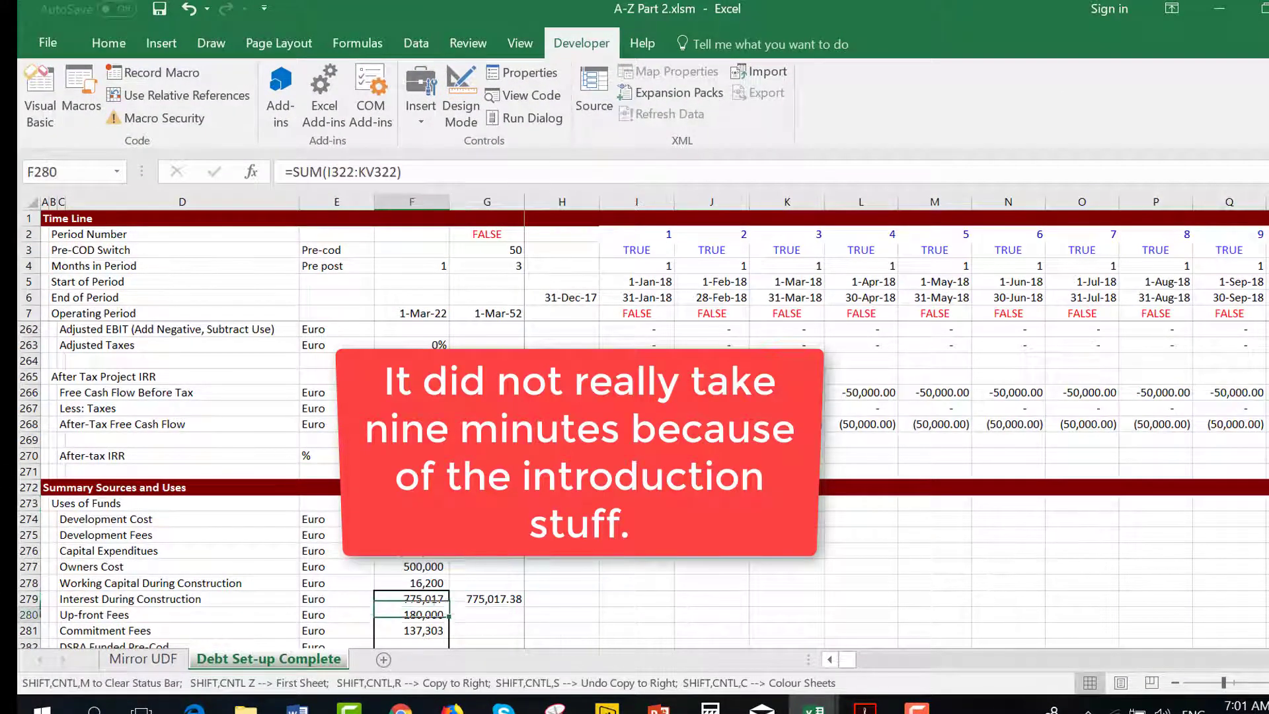
key("Up")
key("Up")
key("Up")
key("Up")
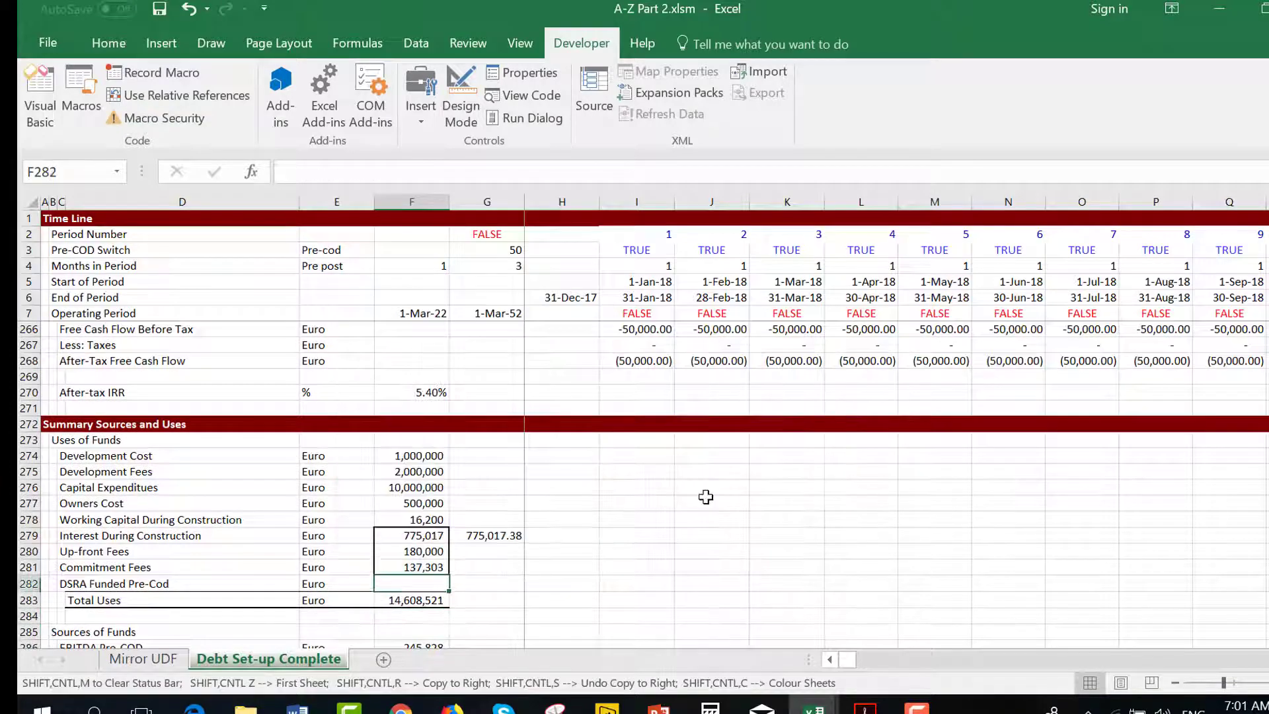
Beside Total Uses, add a check total summing Development Cost through DSRA Funded Pre-Cod.
key("Down")
key("Down")
key("Down")
key("Right")
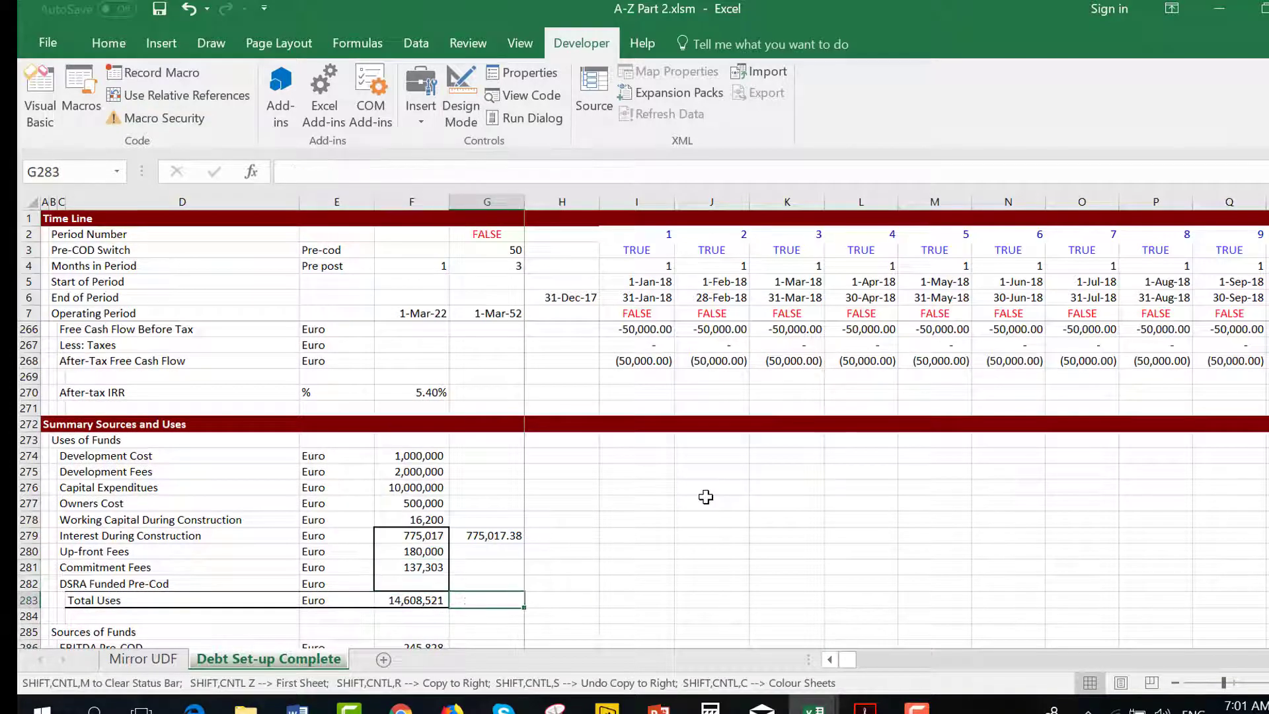
key("Up")
key("Up")
key("Up")
key("Up")
key("Down")
key("Down")
key("Down")
key("Down")
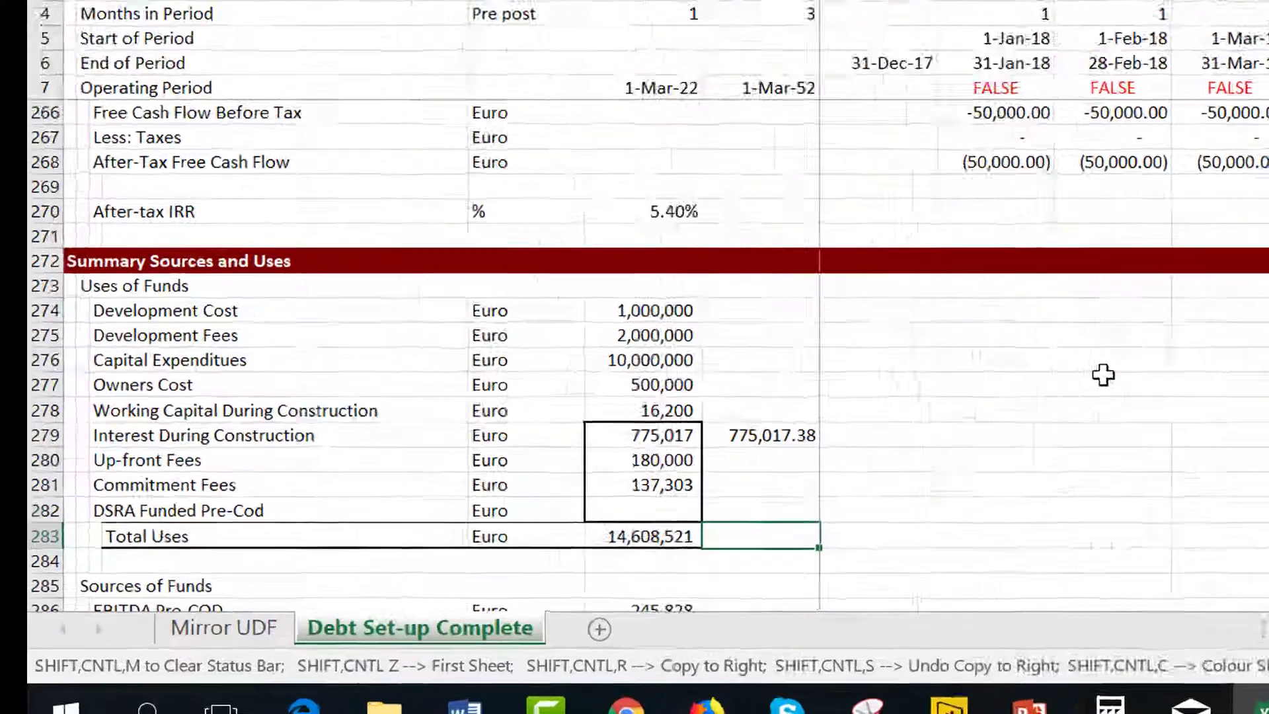
type("=sum(")
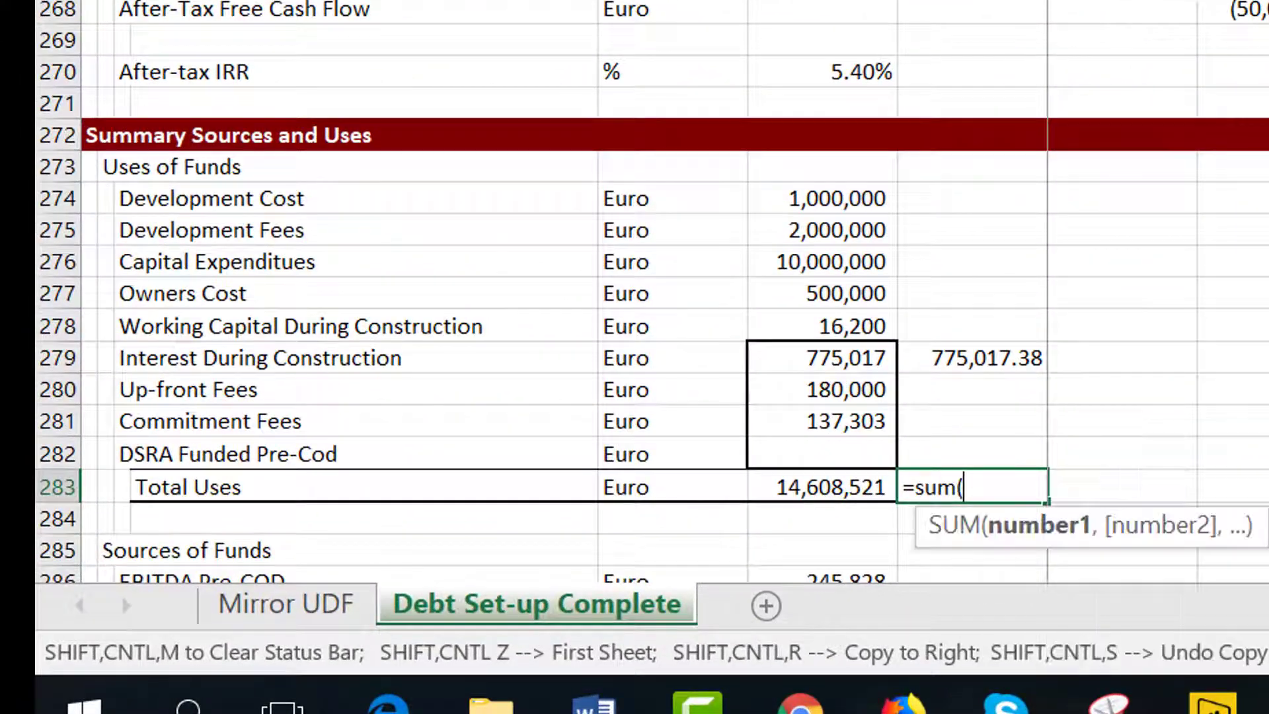
key("Left")
key("Up")
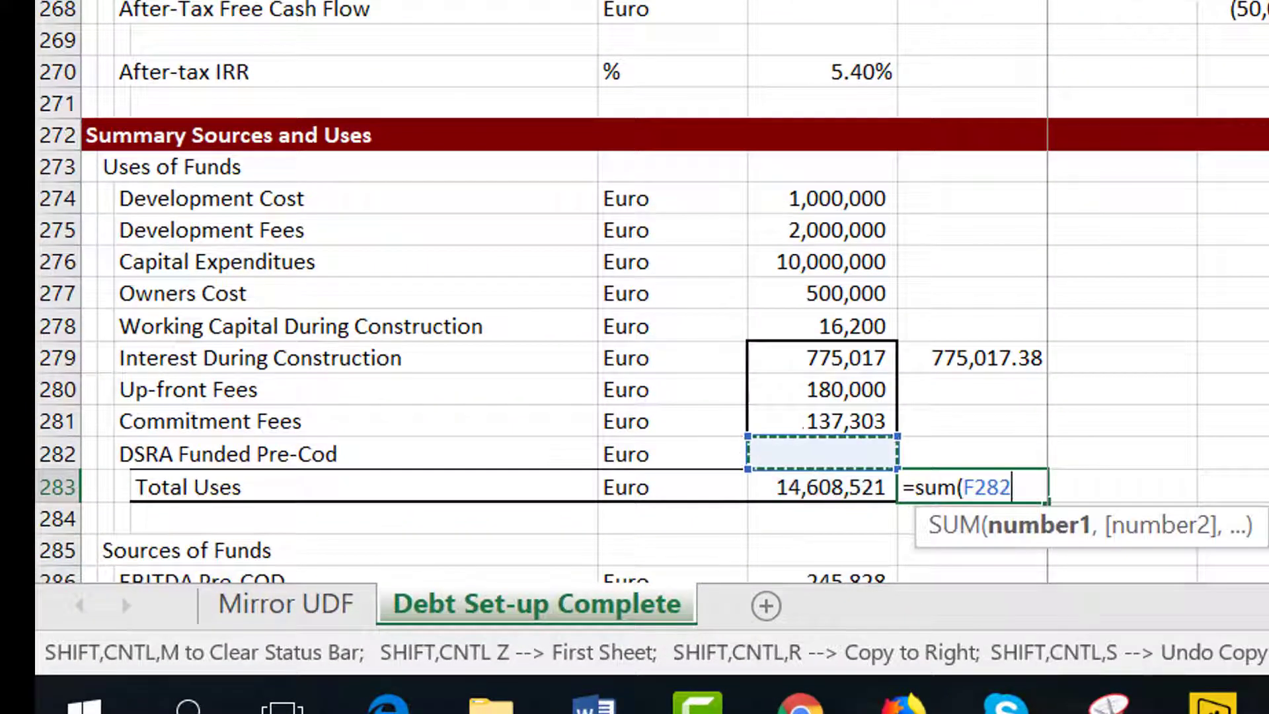
key("shift+Up")
key("shift+Up")
key("shift+Up")
key("shift+Up")
key("shift+Up")
key("shift+Up")
key("shift+Up")
key("shift+Up")
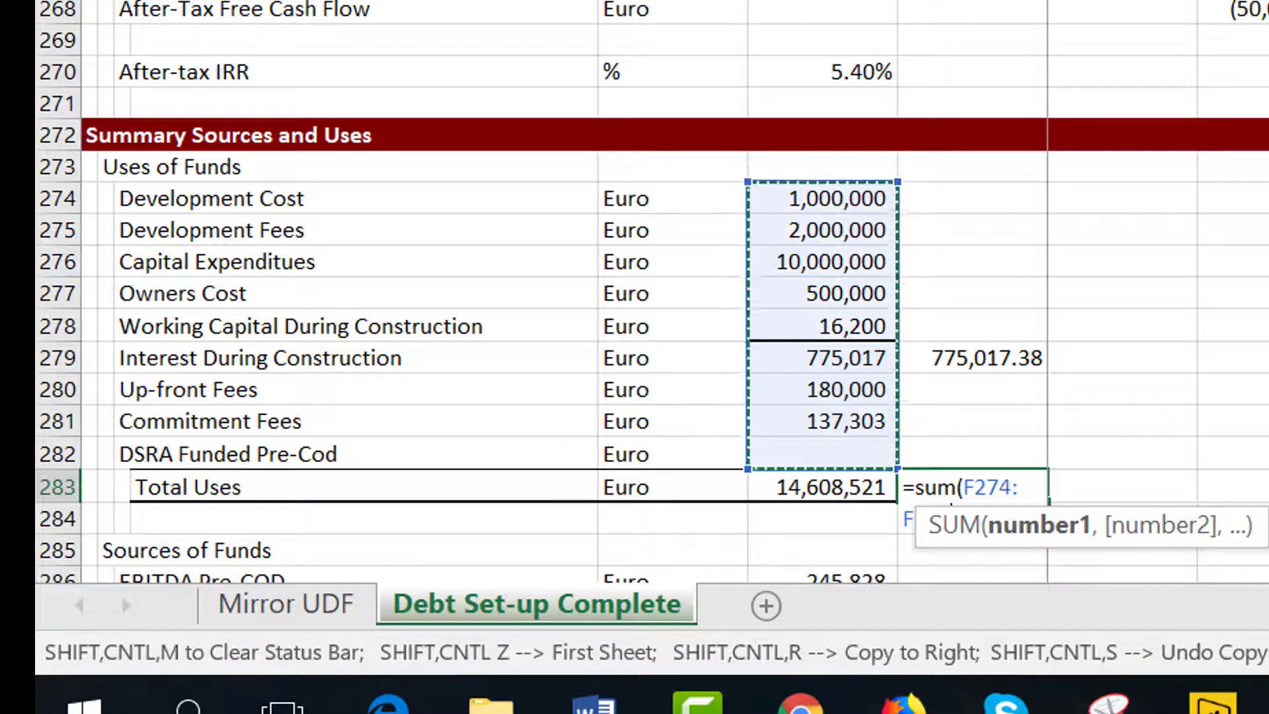
key("Return")
key("Up")
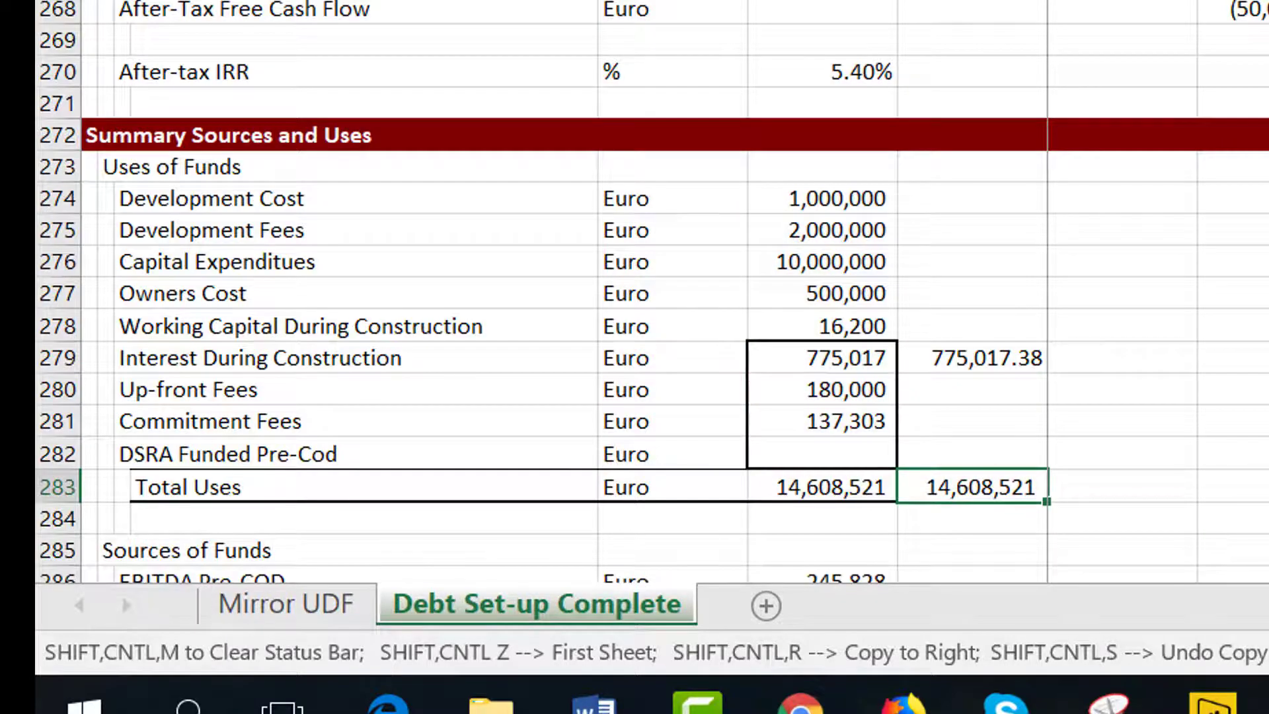
key("Page_Up")
key("Page_Down")
key("Page_Down")
key("Page_Up")
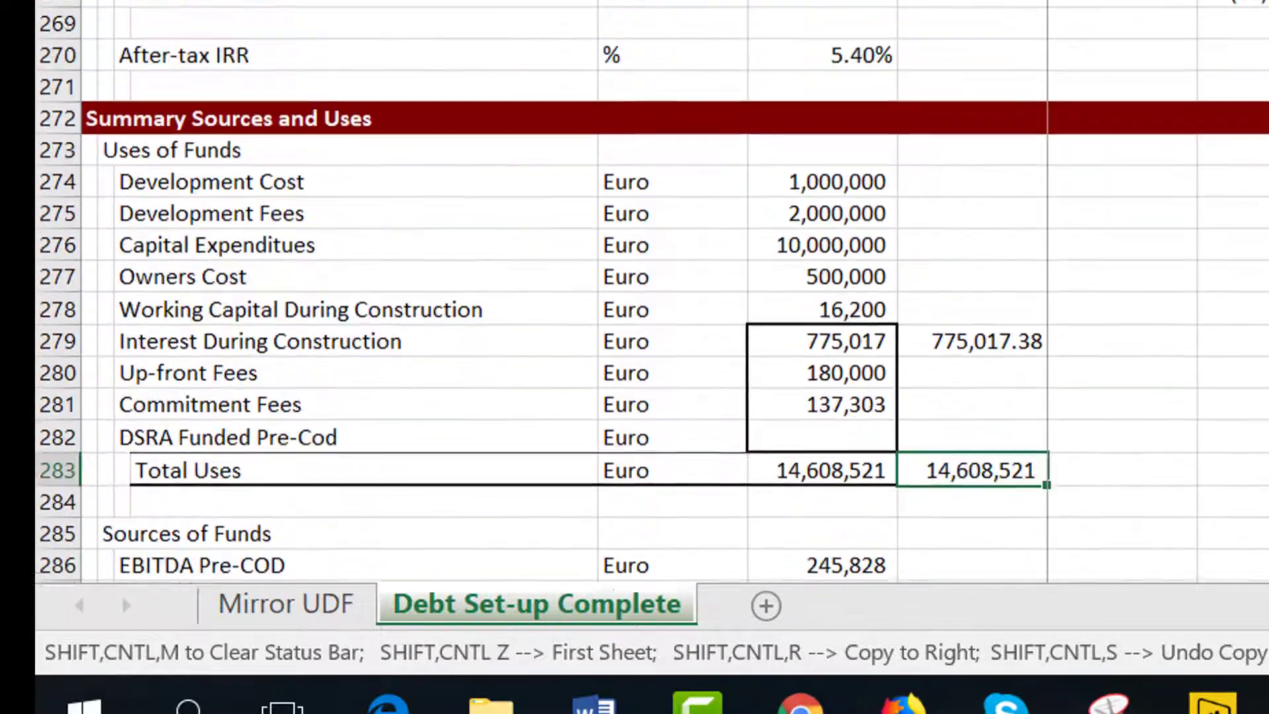
Review the Uses of Funds rows and the check values beside them in the summary.
key("Up")
key("Up")
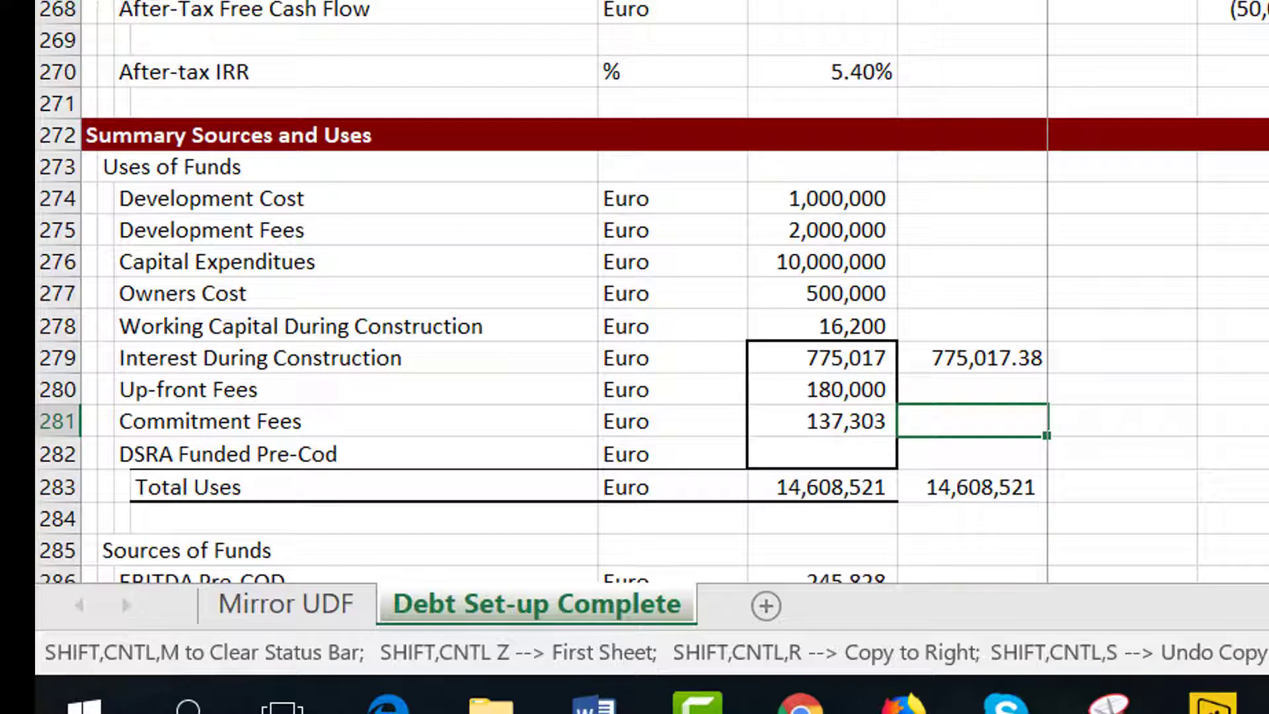
key("Up")
key("Up")
key("Up")
key("Up")
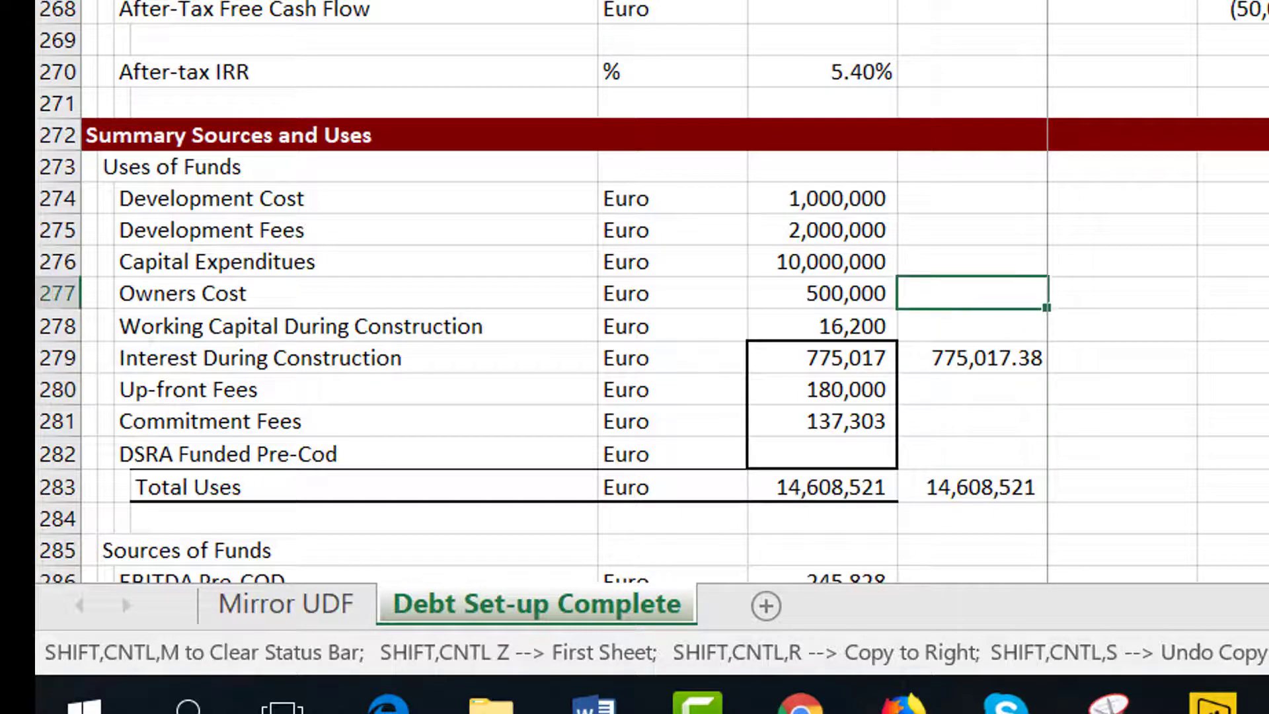
key("Down")
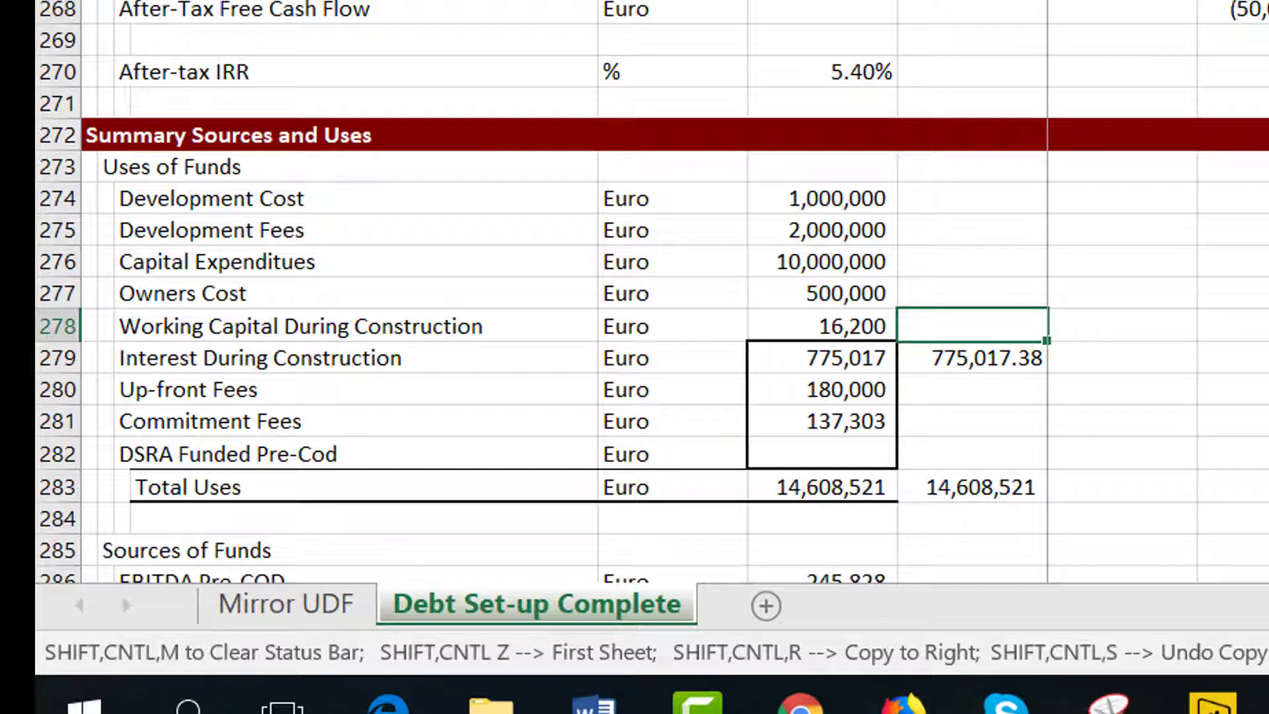
key("Up")
key("Up")
key("Up")
key("Up")
key("Up")
key("Up")
key("Up")
key("Up")
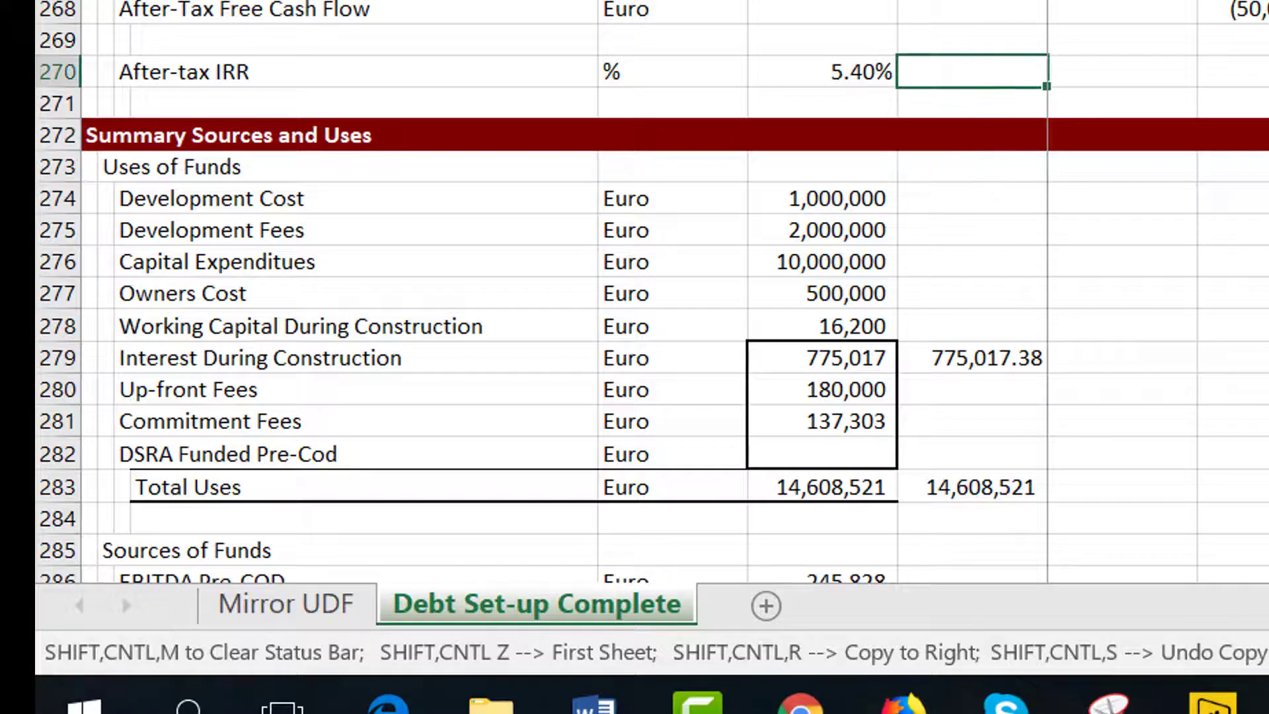
key("Up")
key("Up")
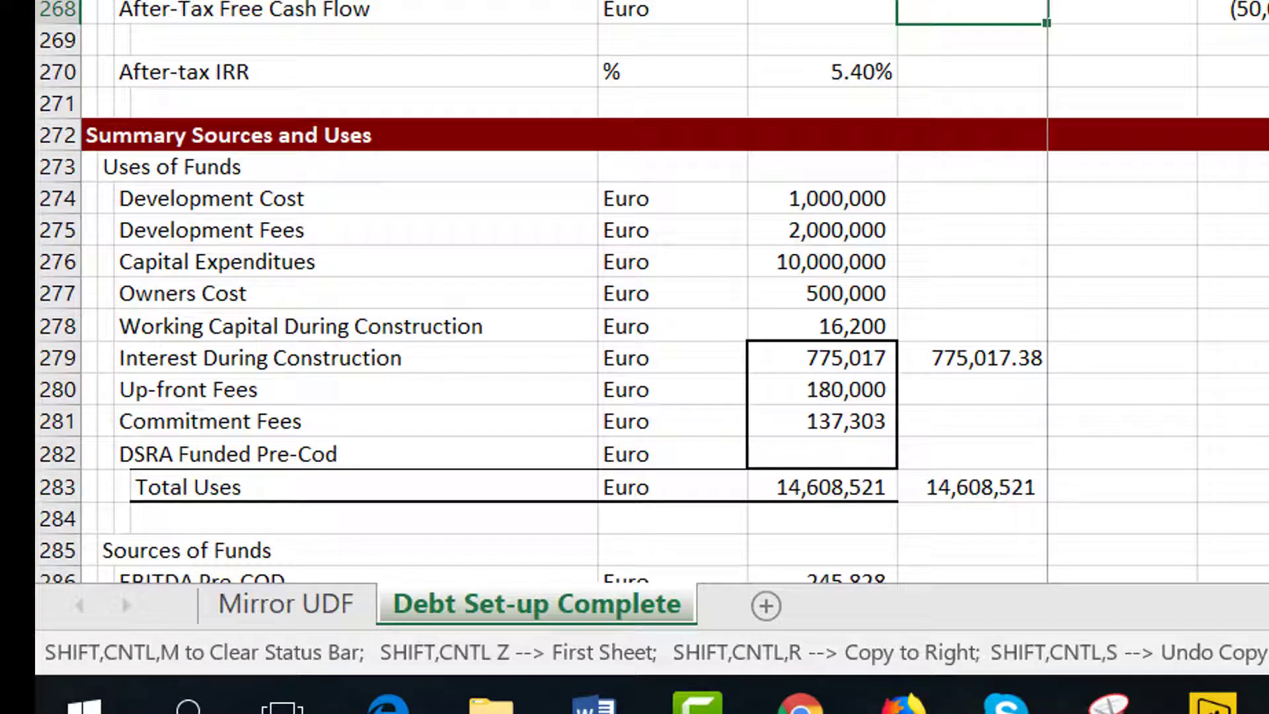
Beside the check total, enter a formula testing whether the check total equals Total Uses.
key("Down")
key("Down")
key("Down")
key("Down")
key("Down")
key("Down")
key("Down")
key("Down")
key("Down")
key("Down")
key("Down")
key("Down")
key("Down")
key("Down")
key("Down")
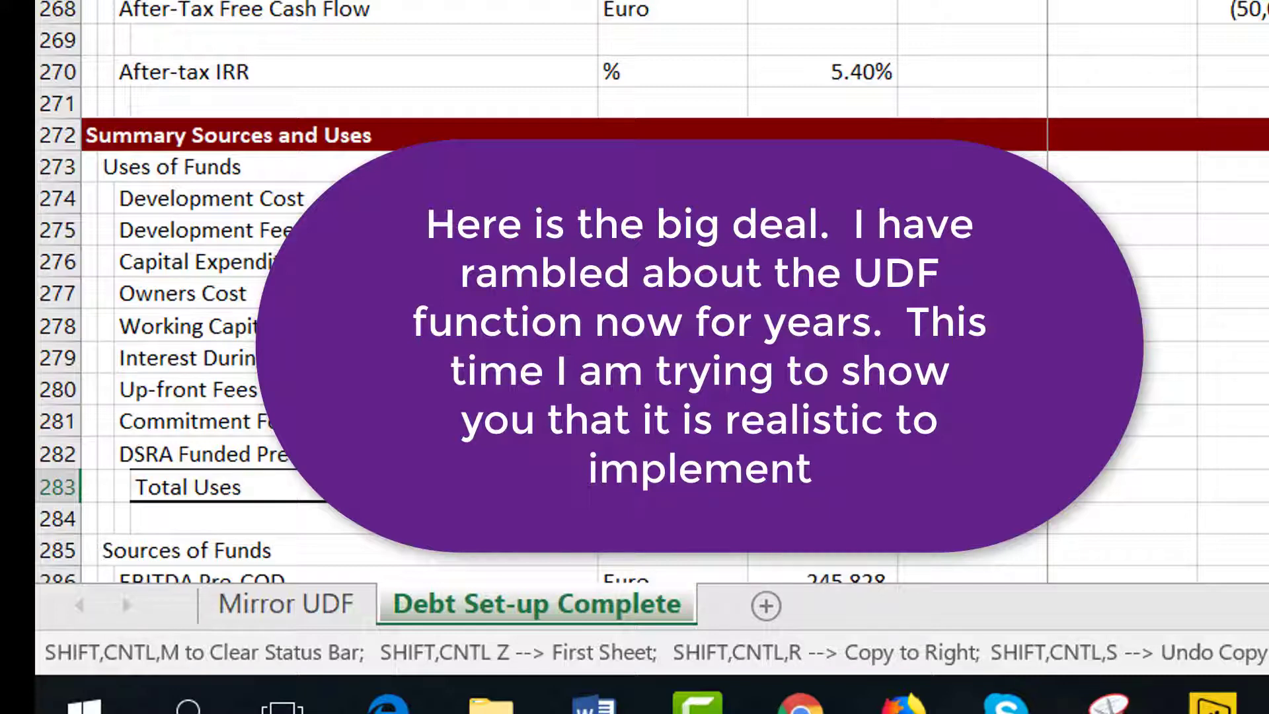
key("Right")
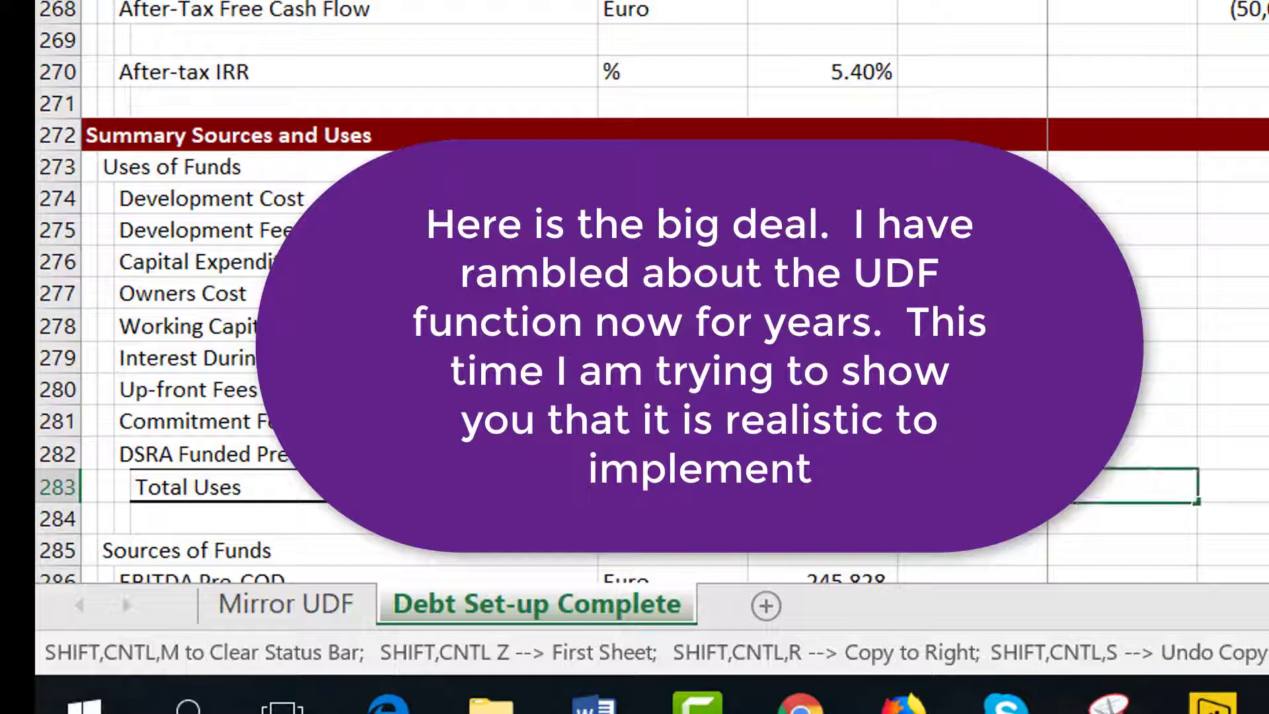
type("=")
key("Left")
type("=")
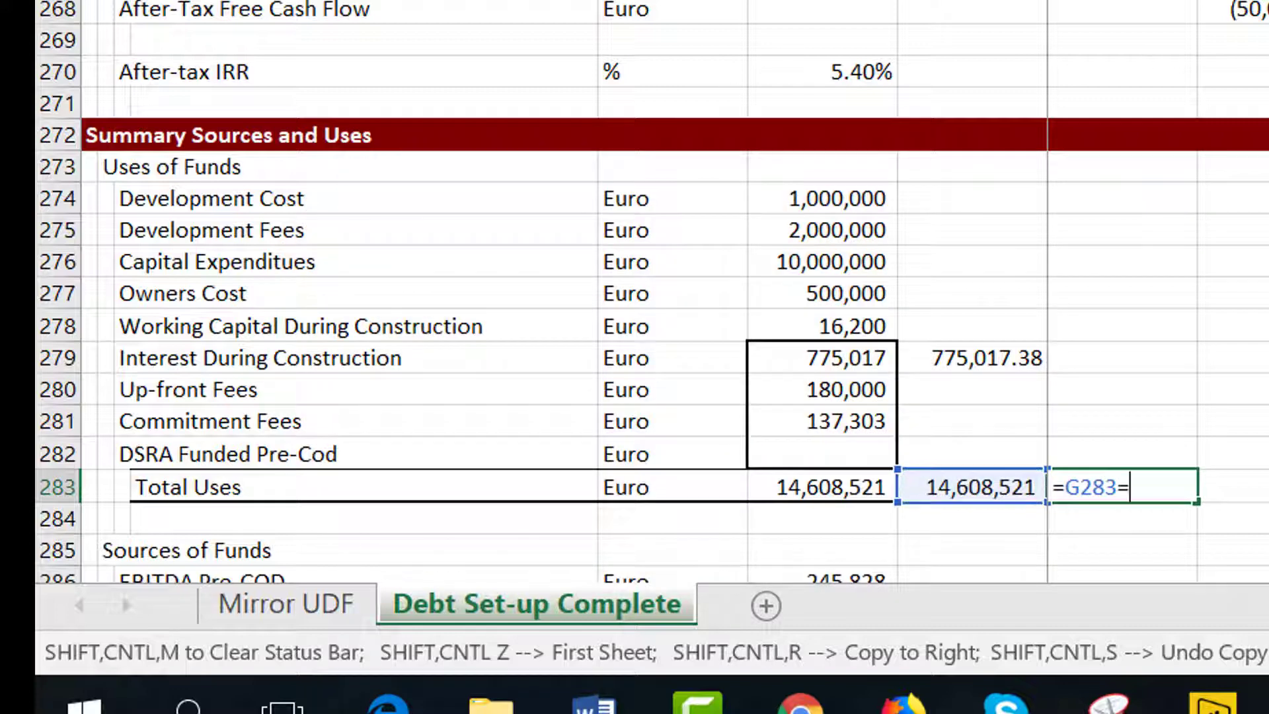
key("Left")
key("Left")
key("Return")
Replace that test with the difference of Total Uses minus the check total, rounded to 0 decimals.
key("Up")
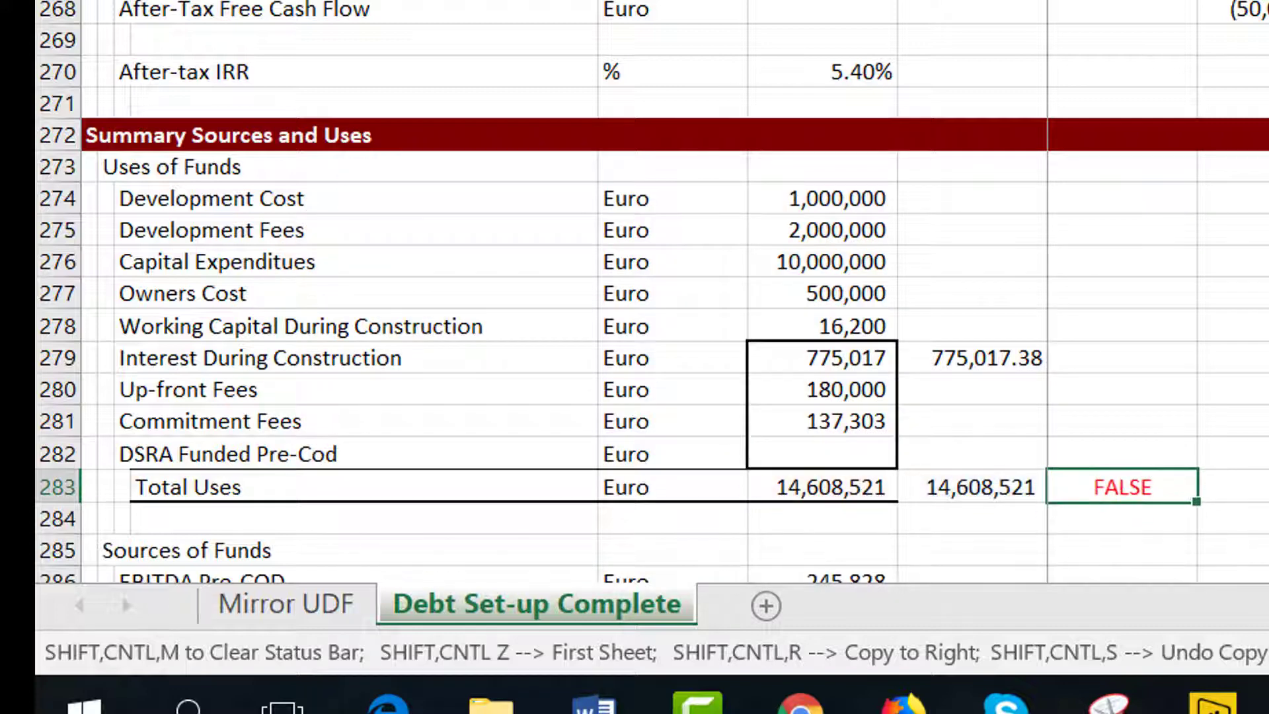
type("=")
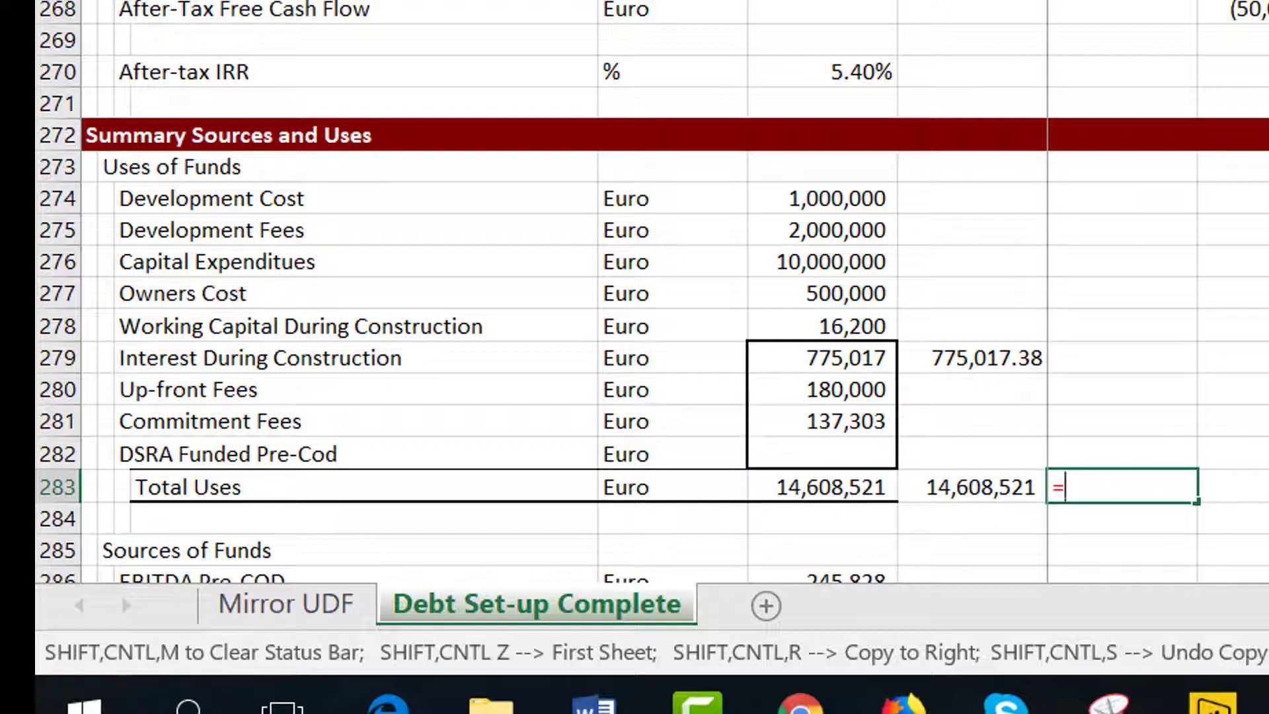
key("Left")
key("Left")
type("-")
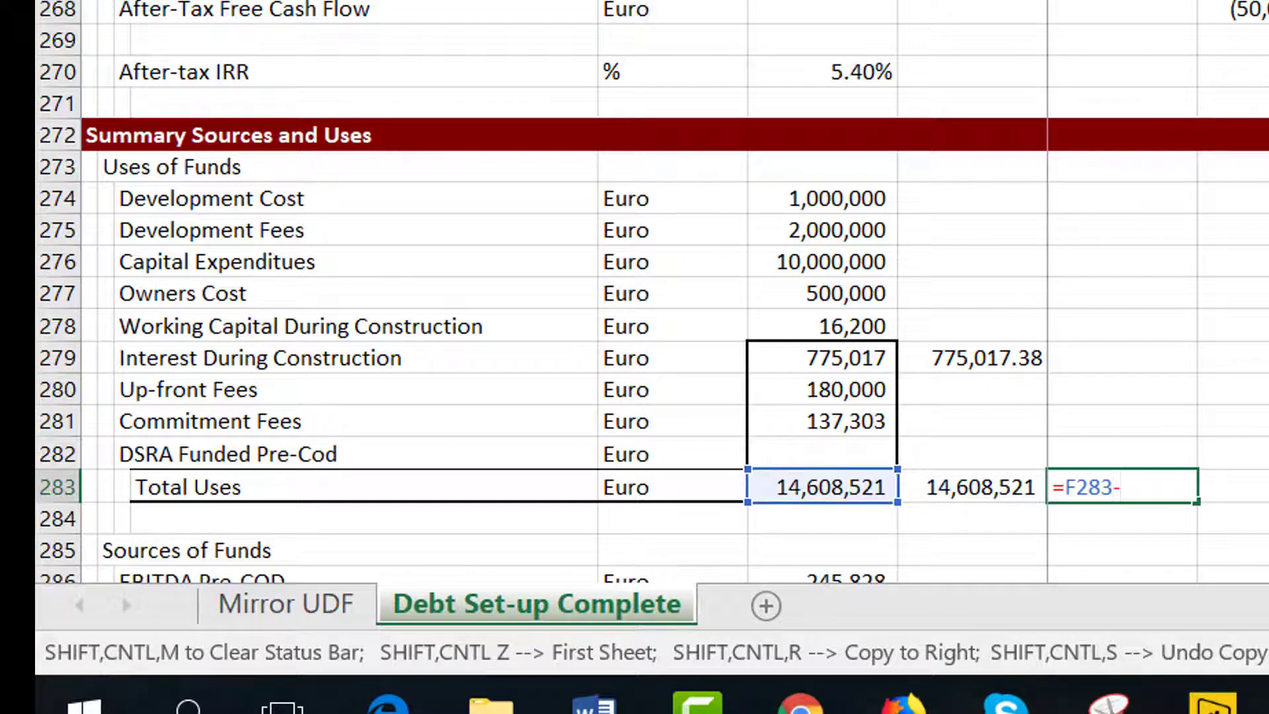
key("Left")
key("Return")
key("Up")
key("F2")
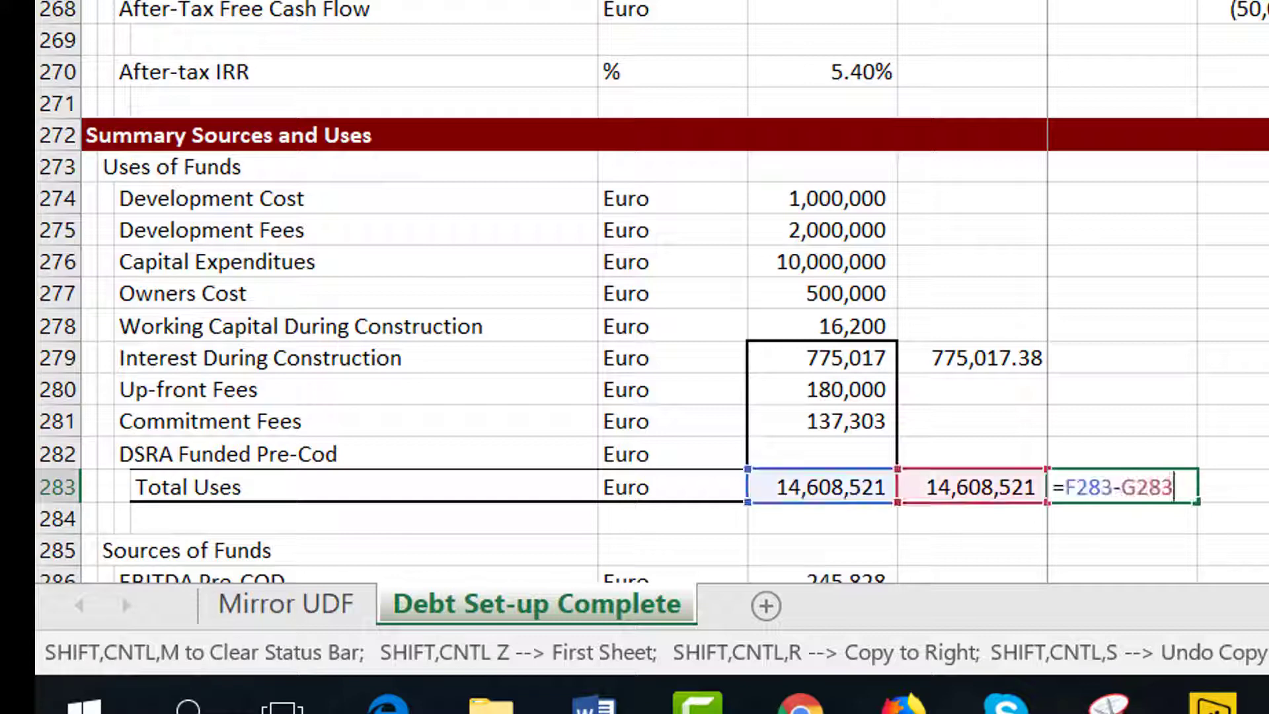
key("Left")
key("Left")
key("Left")
key("Left")
key("Left")
key("Left")
key("Left")
key("Left")
key("Left")
type("roun")
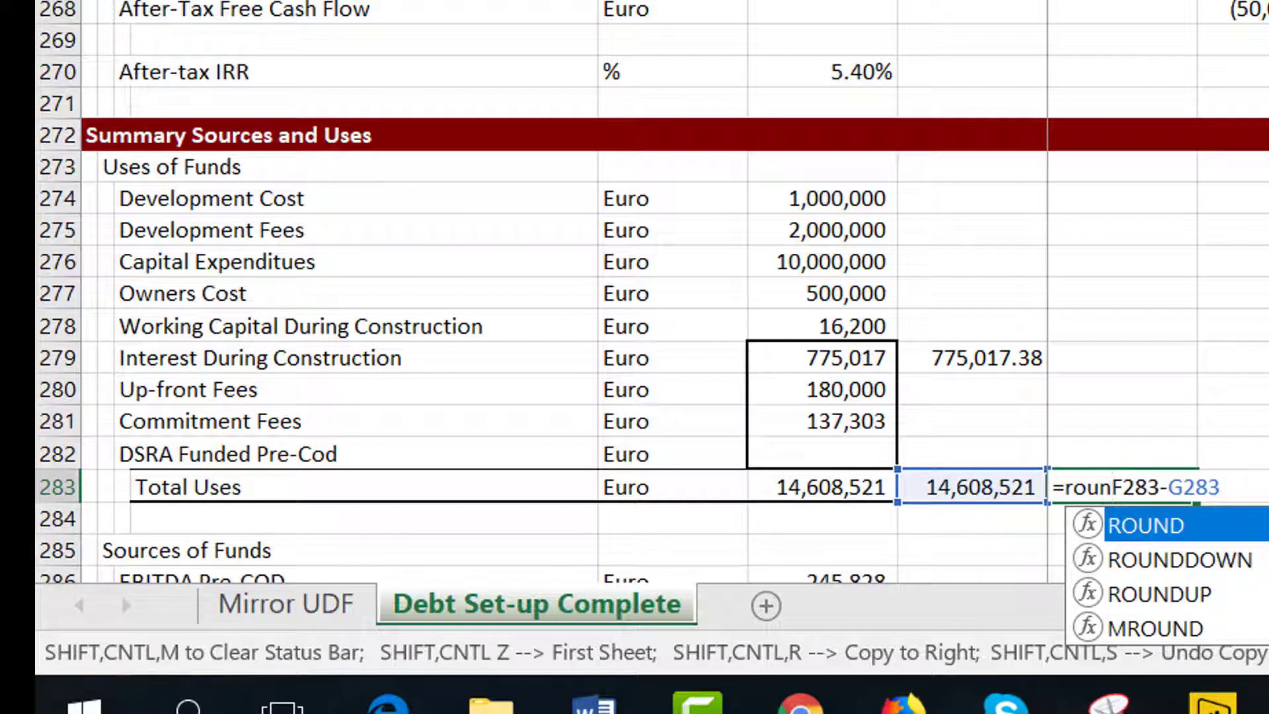
key("Tab")
key("Right")
key("Right")
key("Right")
key("Right")
key("Right")
key("Right")
key("Right")
key("Right")
key("Right")
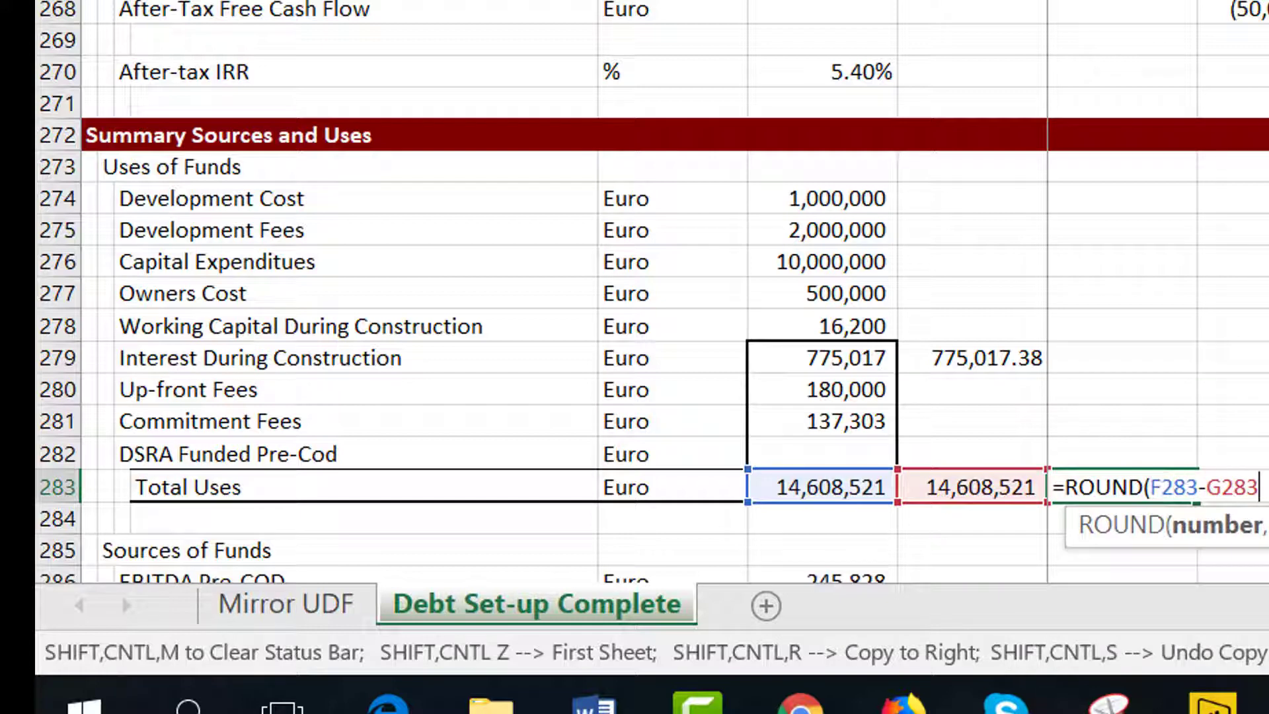
type(",0)")
key("Return")
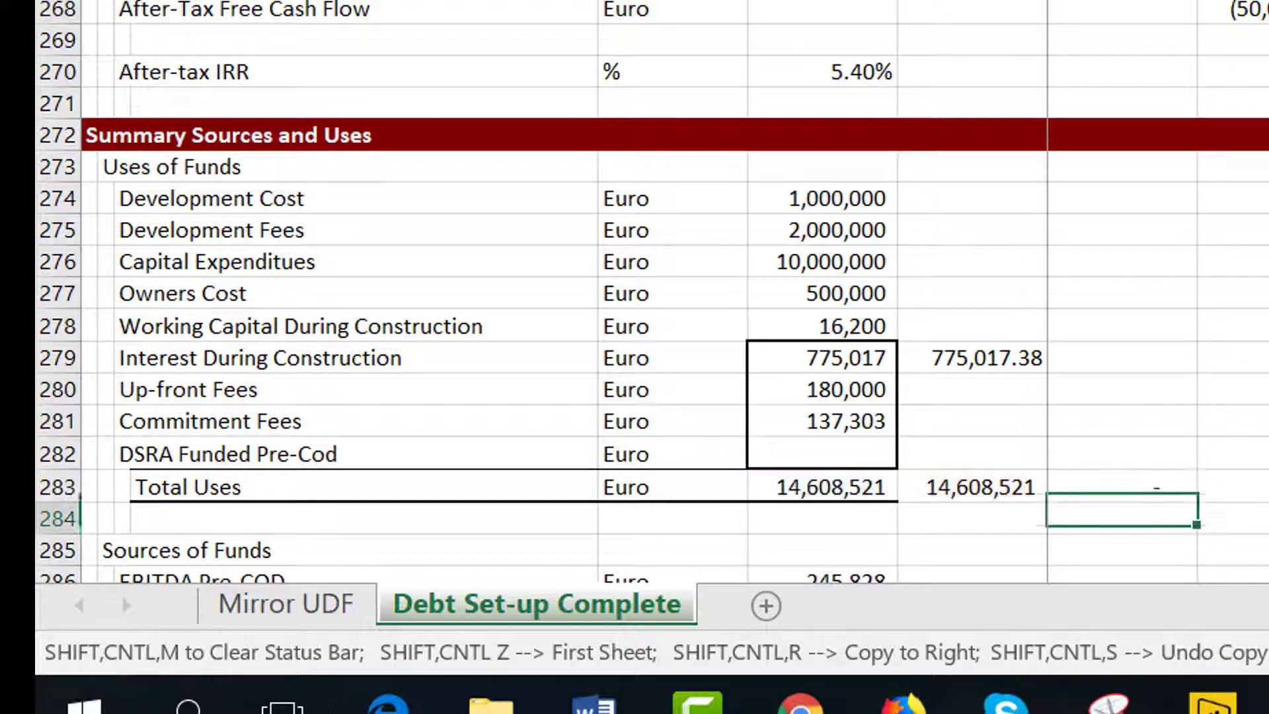
Extend the rounded difference formula so it tests whether the result equals 0.
key("Up")
key("F2")
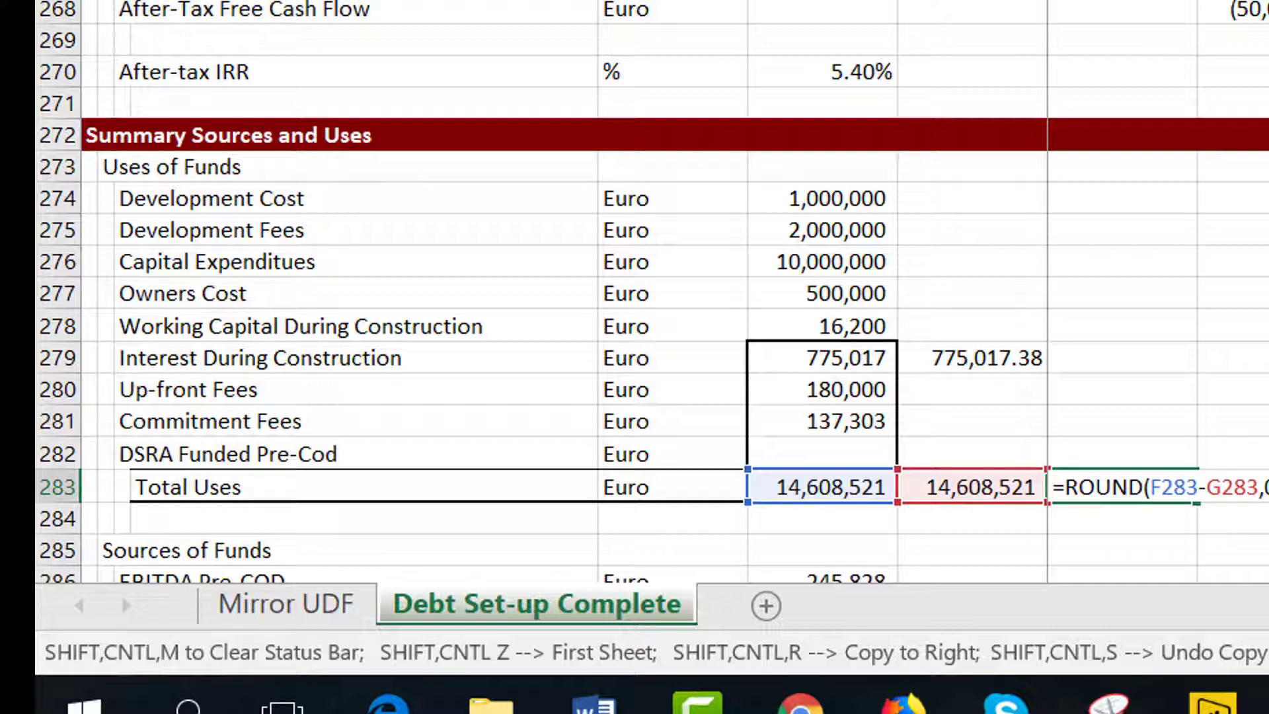
type("=0")
key("Return")
key("Up")
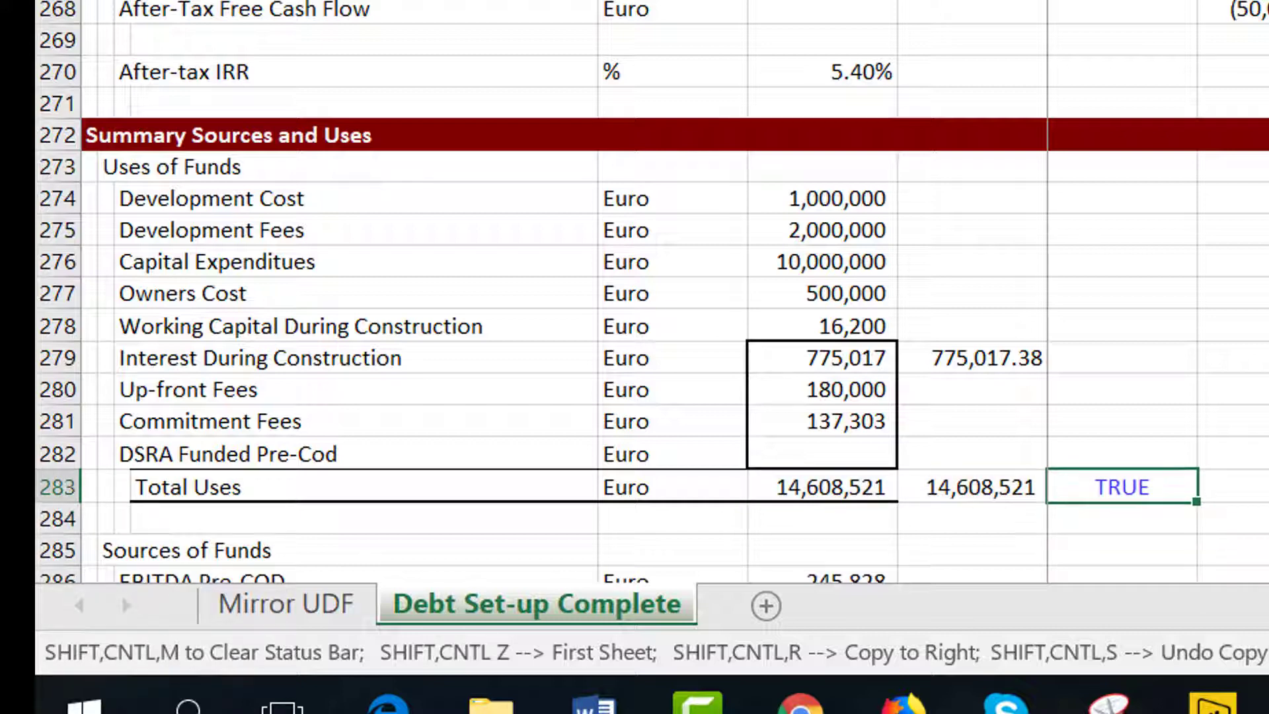
Scroll through the sources, adjustments and debt sections to inspect the remaining checks.
key("Down")
key("Down")
key("Down")
key("Down")
key("Down")
key("Down")
key("Down")
key("Down")
key("Down")
key("Down")
key("Down")
key("Down")
key("Down")
key("Down")
key("Down")
key("Down")
key("Down")
key("Down")
key("Down")
key("Down")
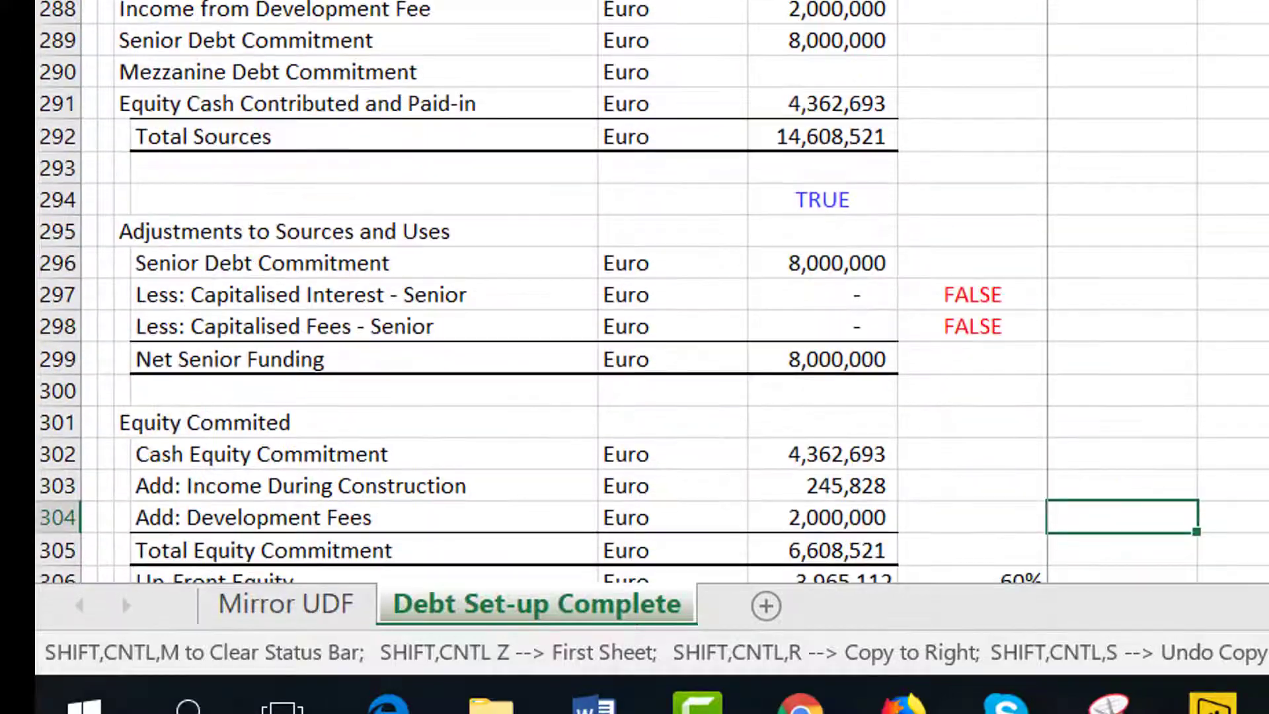
key("Page_Down")
key("Page_Down")
key("Page_Down")
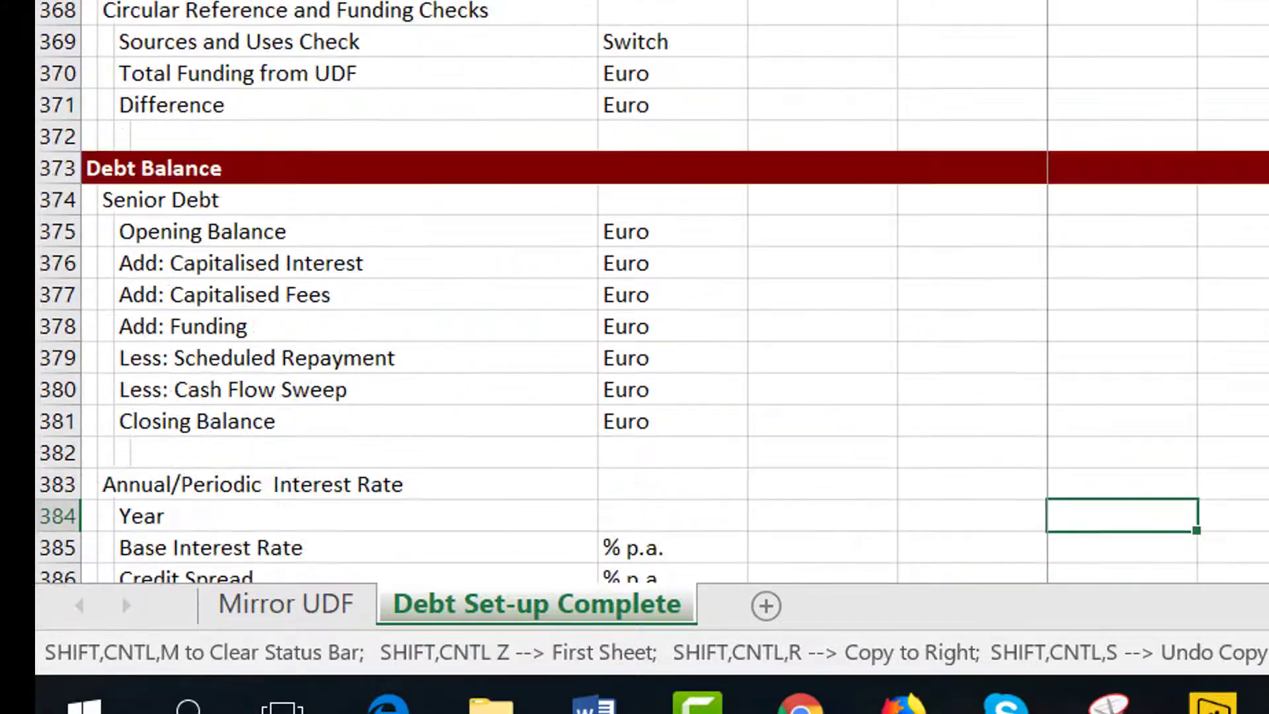
key("Page_Up")
key("Page_Up")
key("Page_Up")
key("Page_Up")
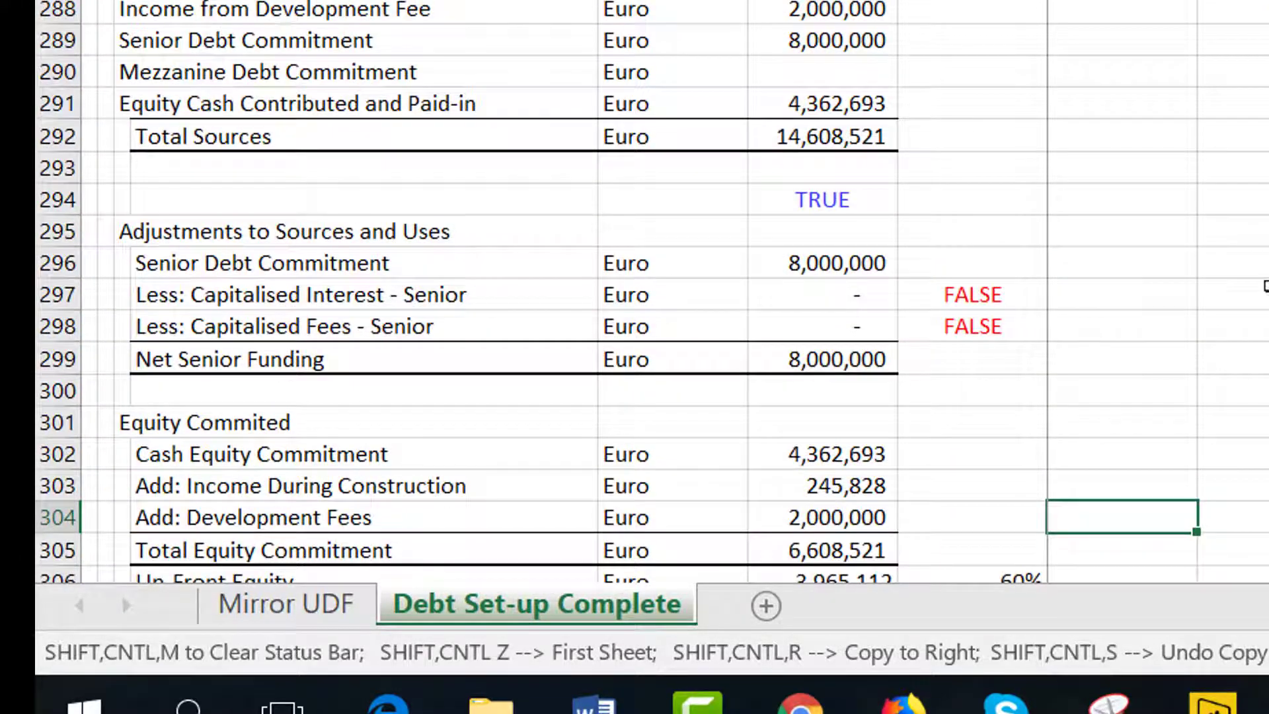
key("Page_Up")
key("Page_Up")
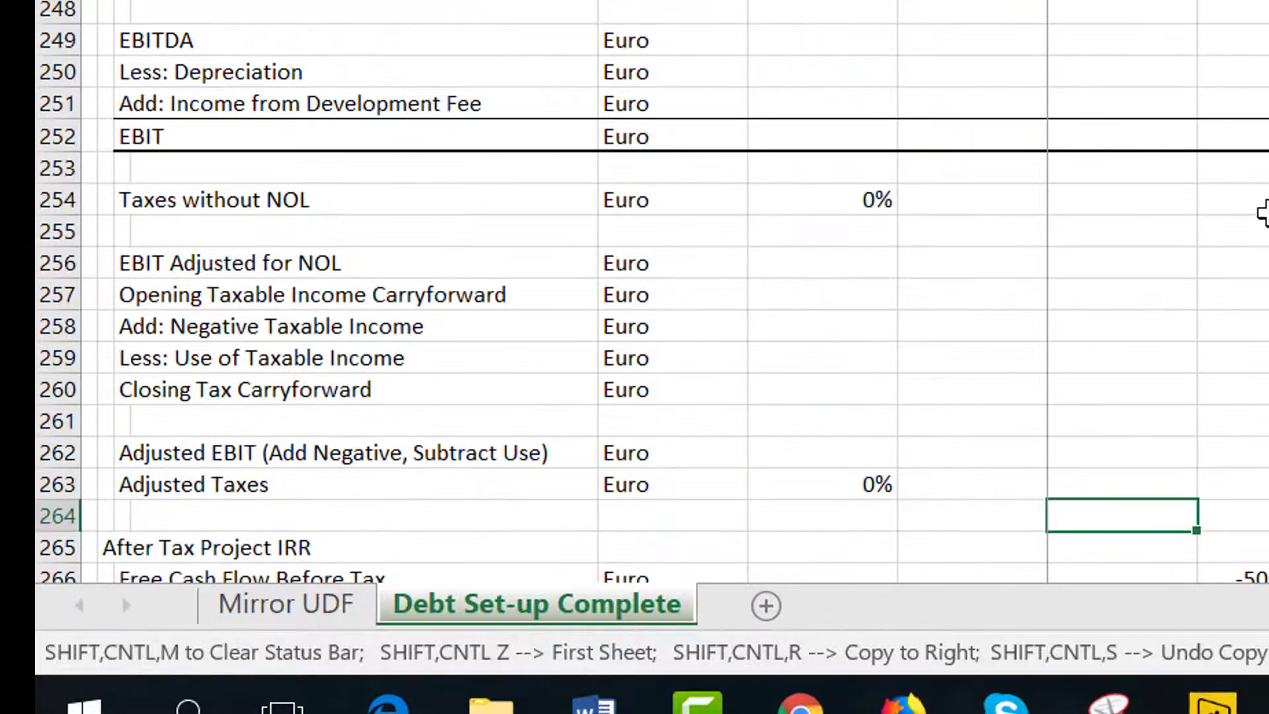
key("Page_Down")
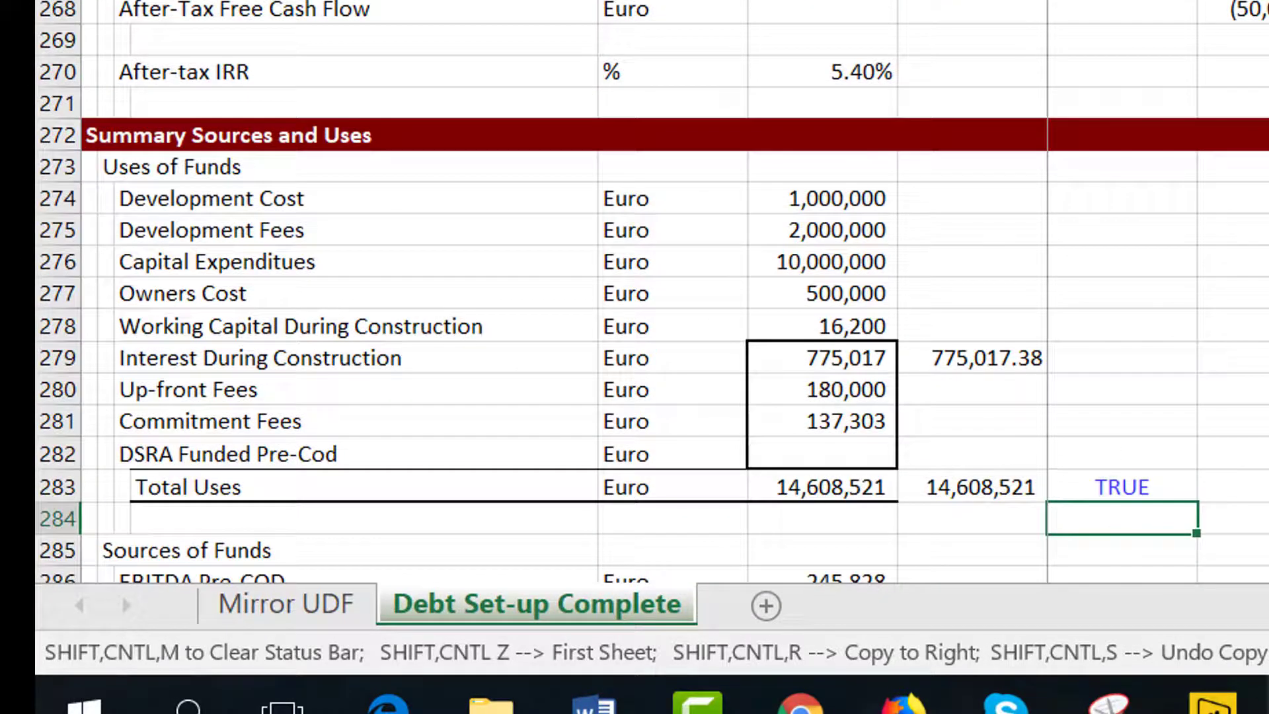
left_click(1268, 697)
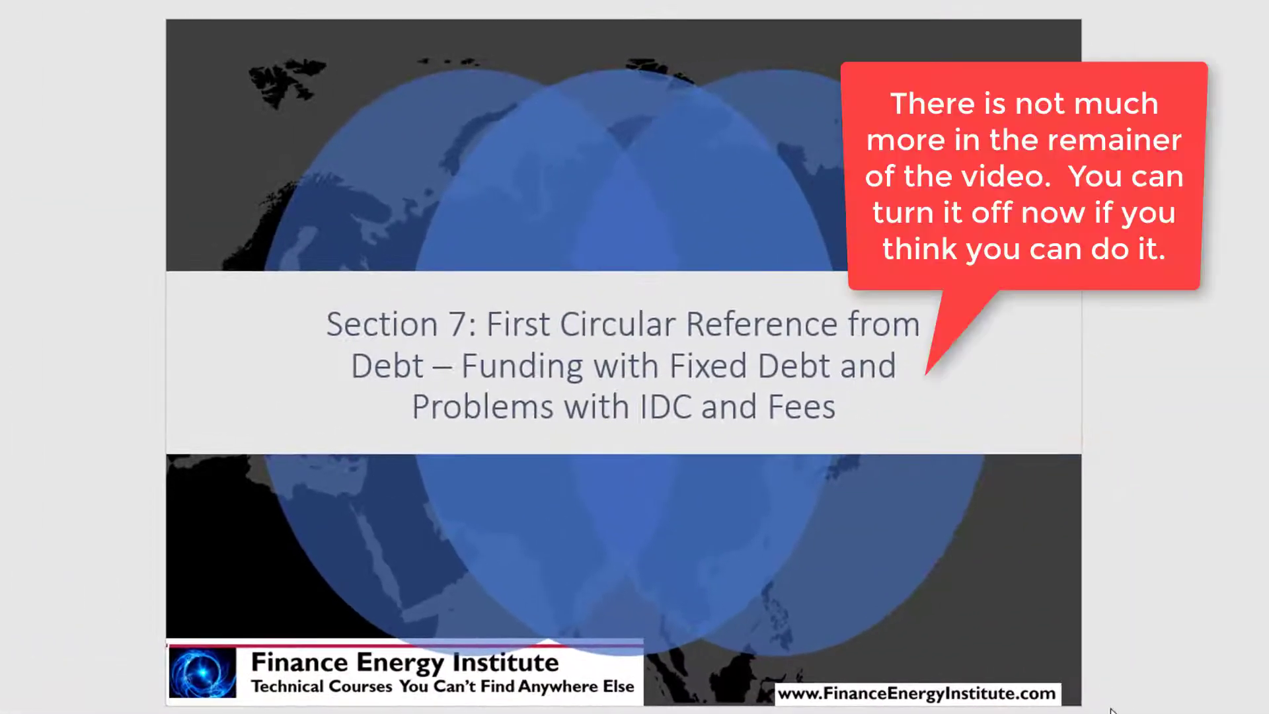
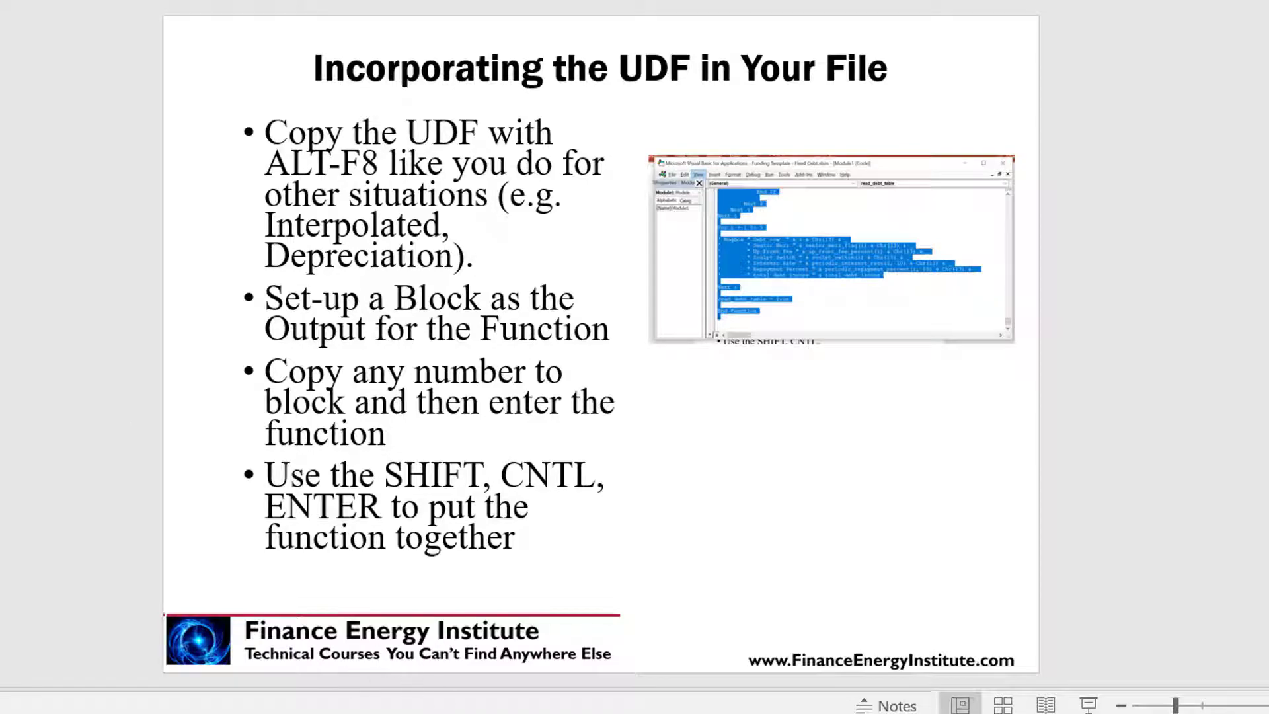
Page through the slides on incorporating and implementing the UDF, then return to the A-Z Part 2 workbook.
left_click(434, 713)
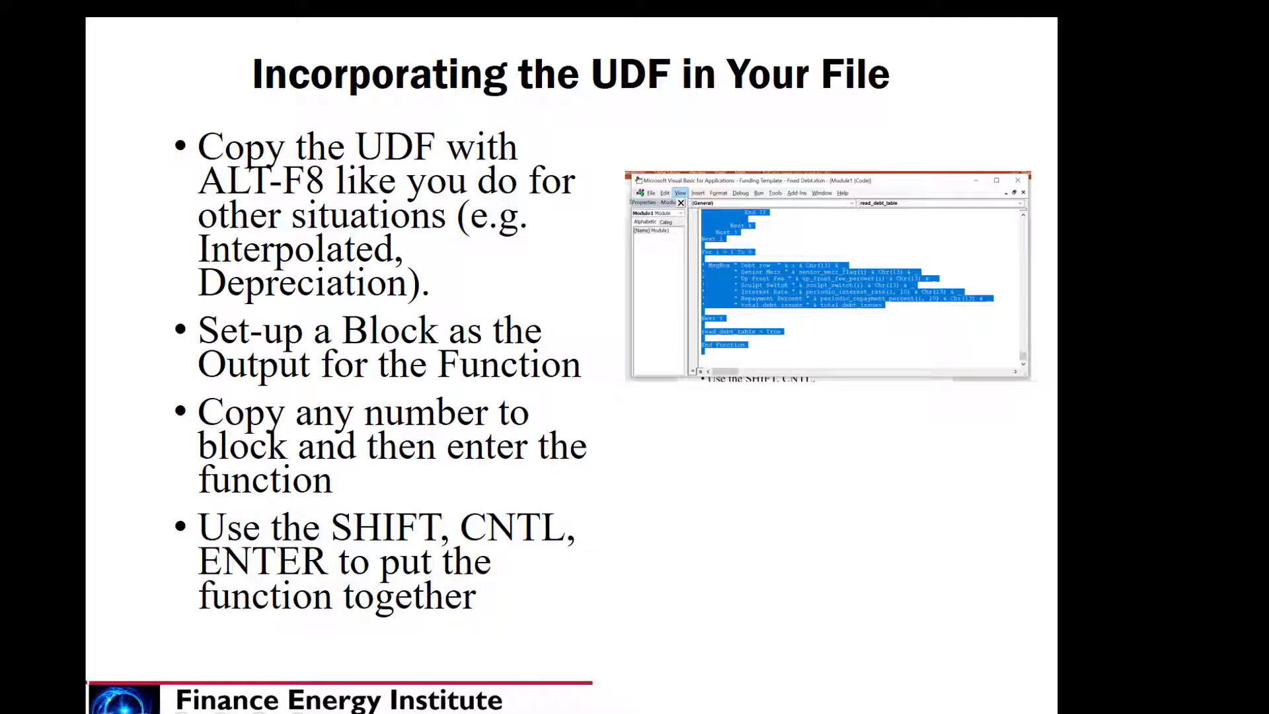
left_click(555, 621)
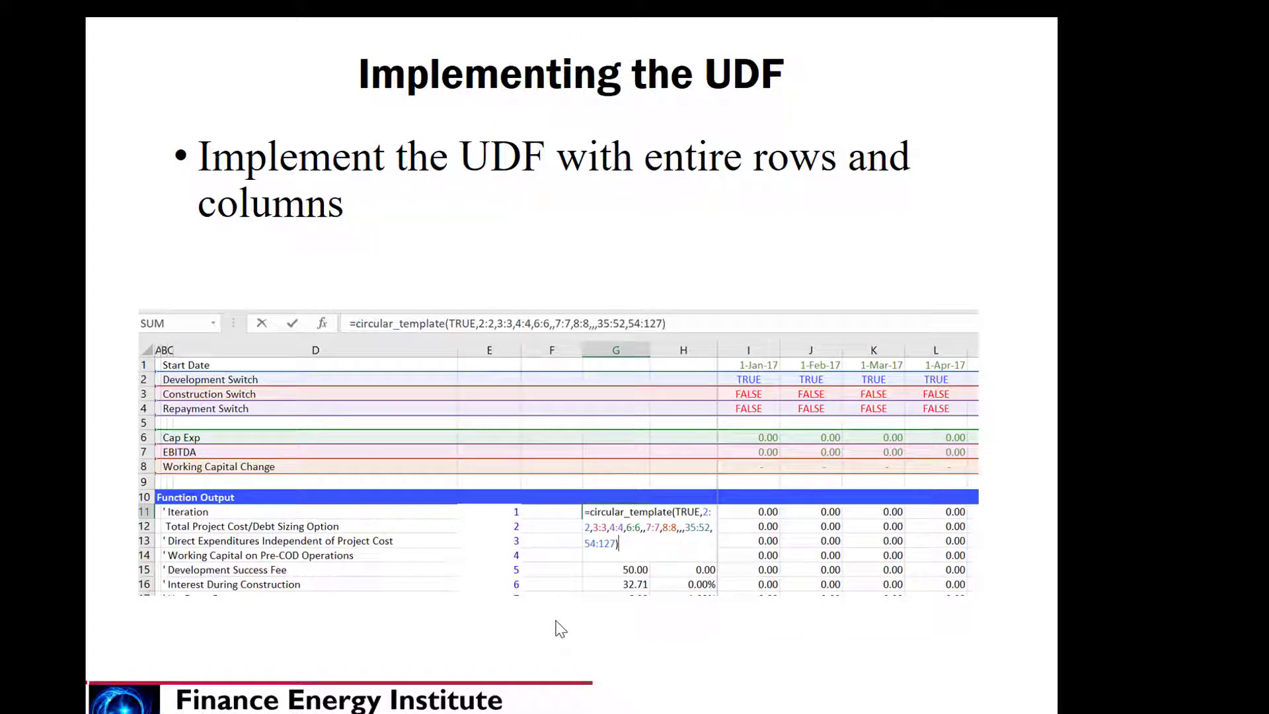
key("Escape")
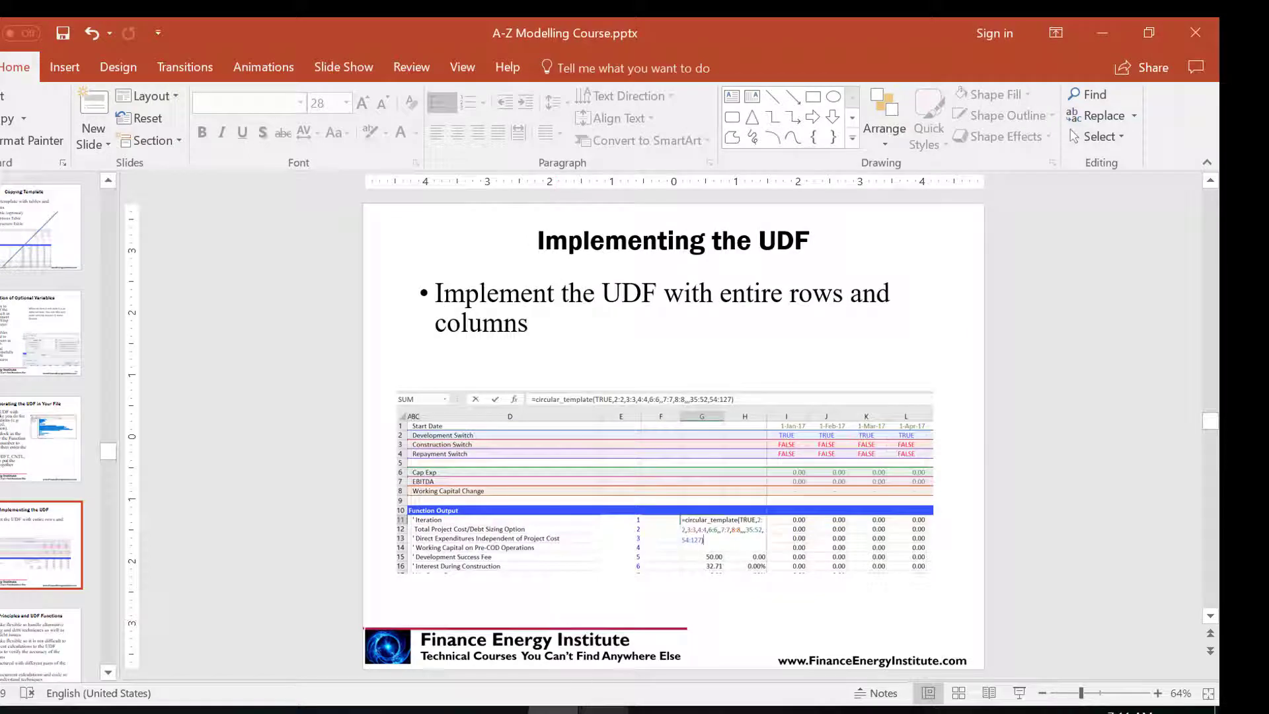
left_click(705, 711)
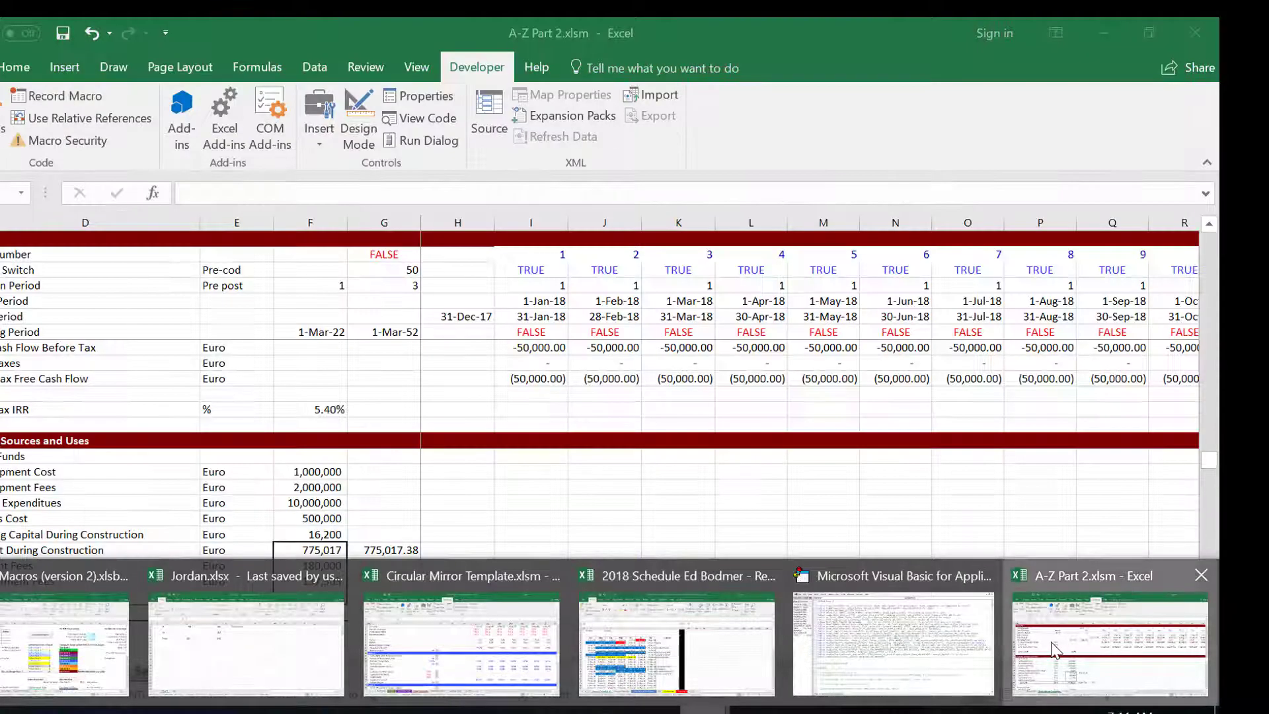
left_click(1057, 647)
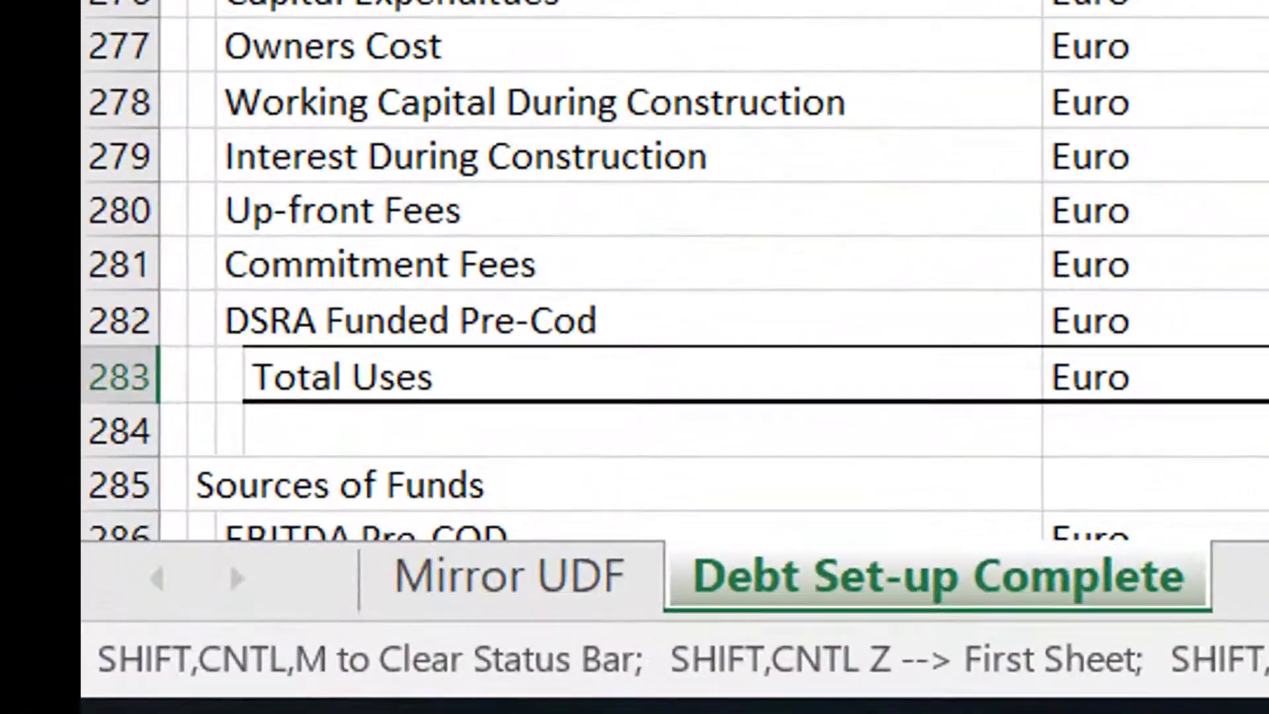
Switch to the Mirror UDF sheet and re-enter the selected function block as an array formula.
key("ctrl+shift+Page_Up")
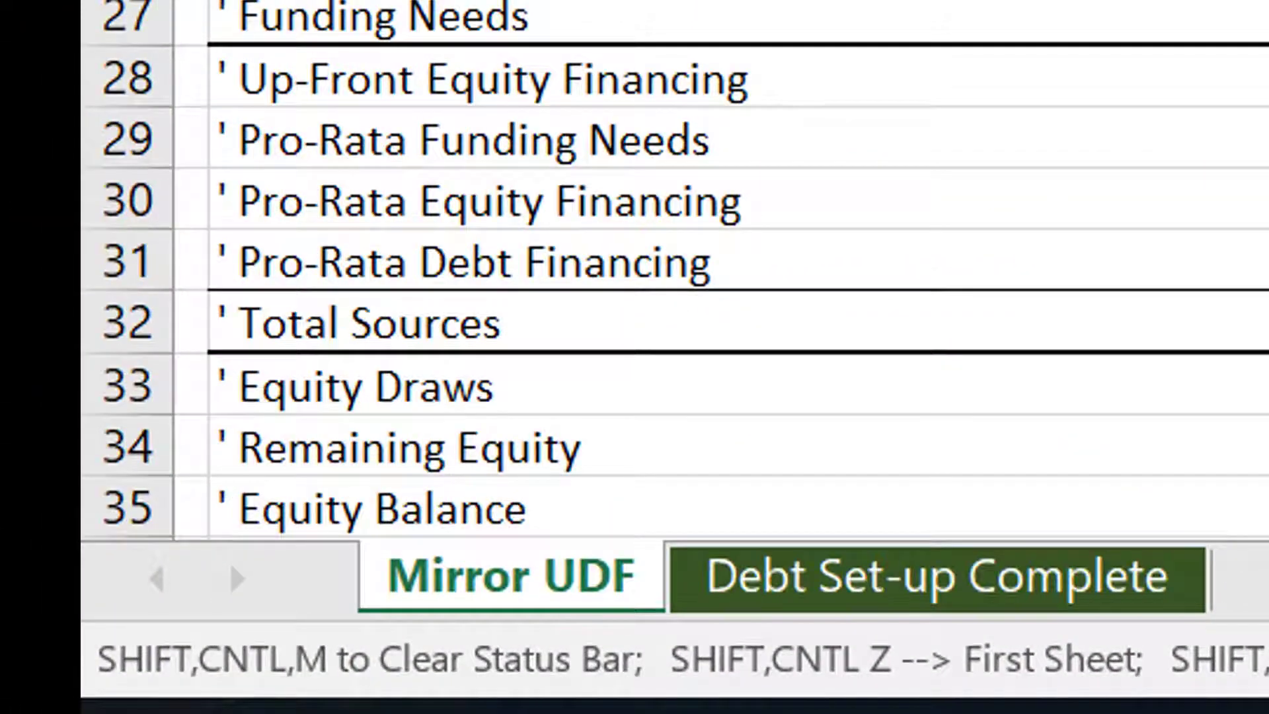
key("ctrl+shift+Right")
key("ctrl+shift+Down")
key("F2")
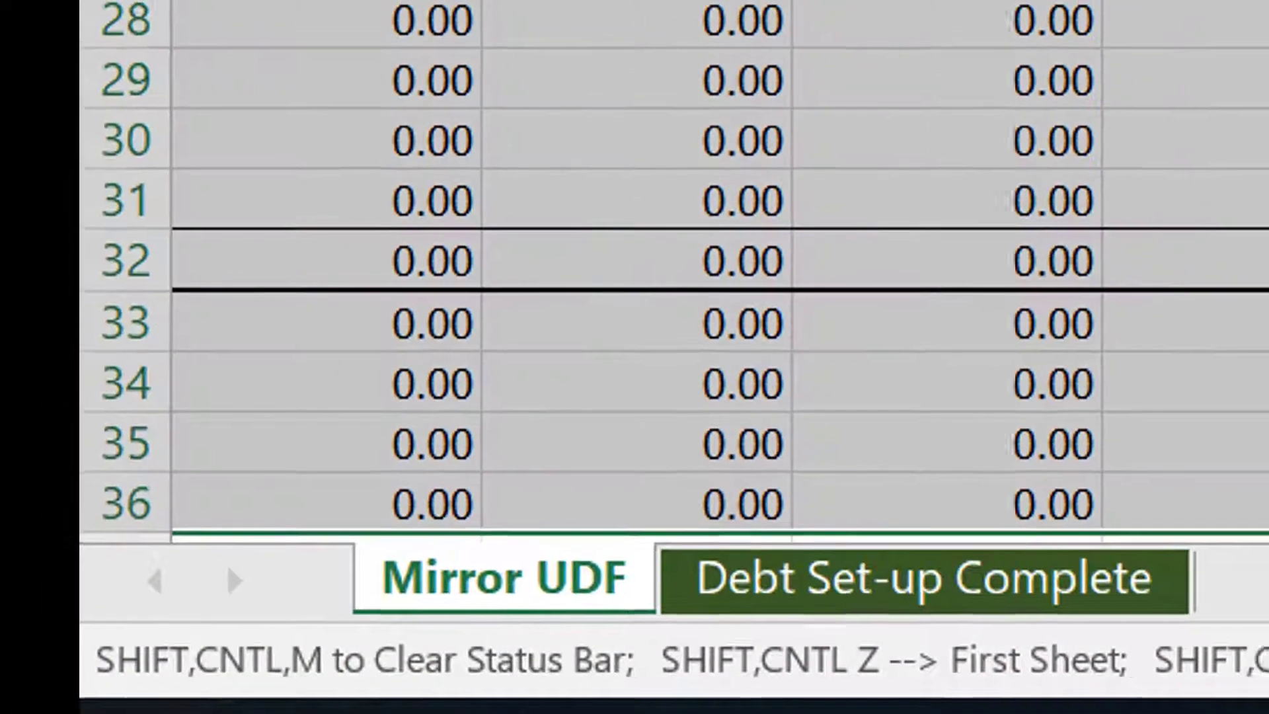
key("ctrl+shift+Return")
Inspect the circular_template output block and the switch links on the Mirror UDF sheet.
key("Left")
key("Left")
key("Left")
key("Left")
key("Up")
key("Up")
key("Up")
key("Up")
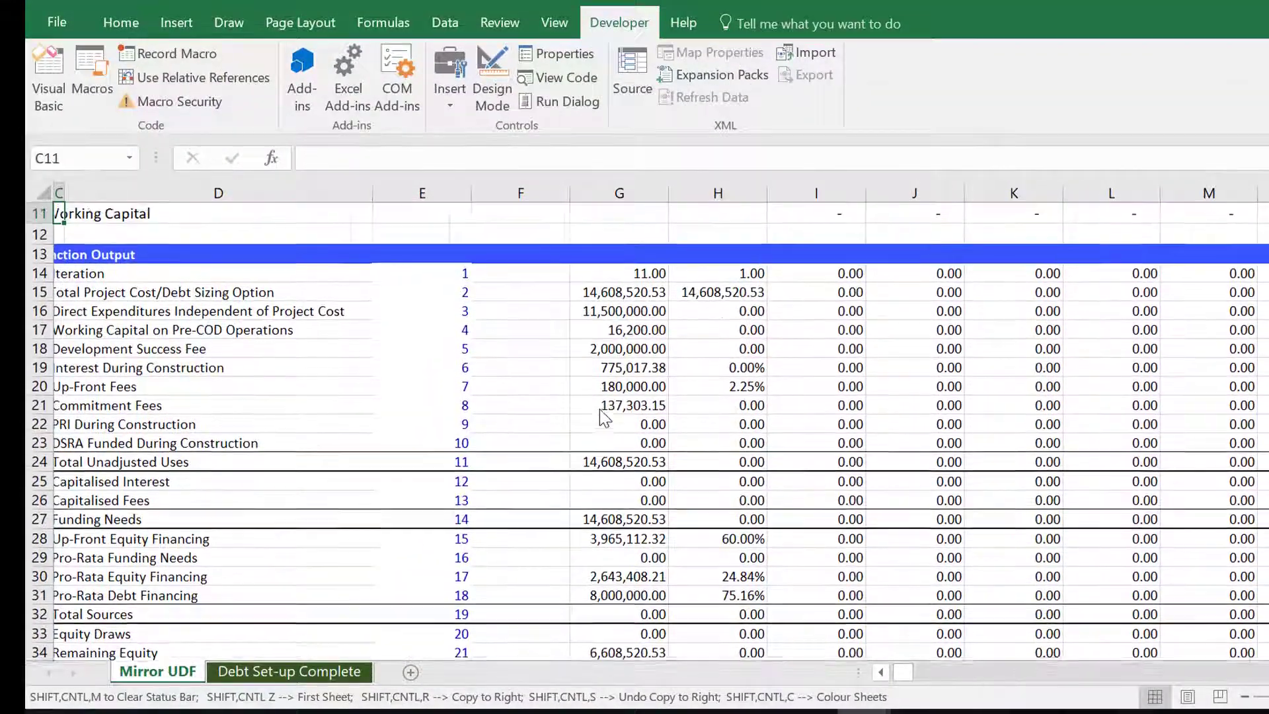
key("Left")
key("Left")
key("Up")
key("Up")
key("Up")
key("Up")
key("Up")
key("Up")
key("Up")
key("Up")
key("Up")
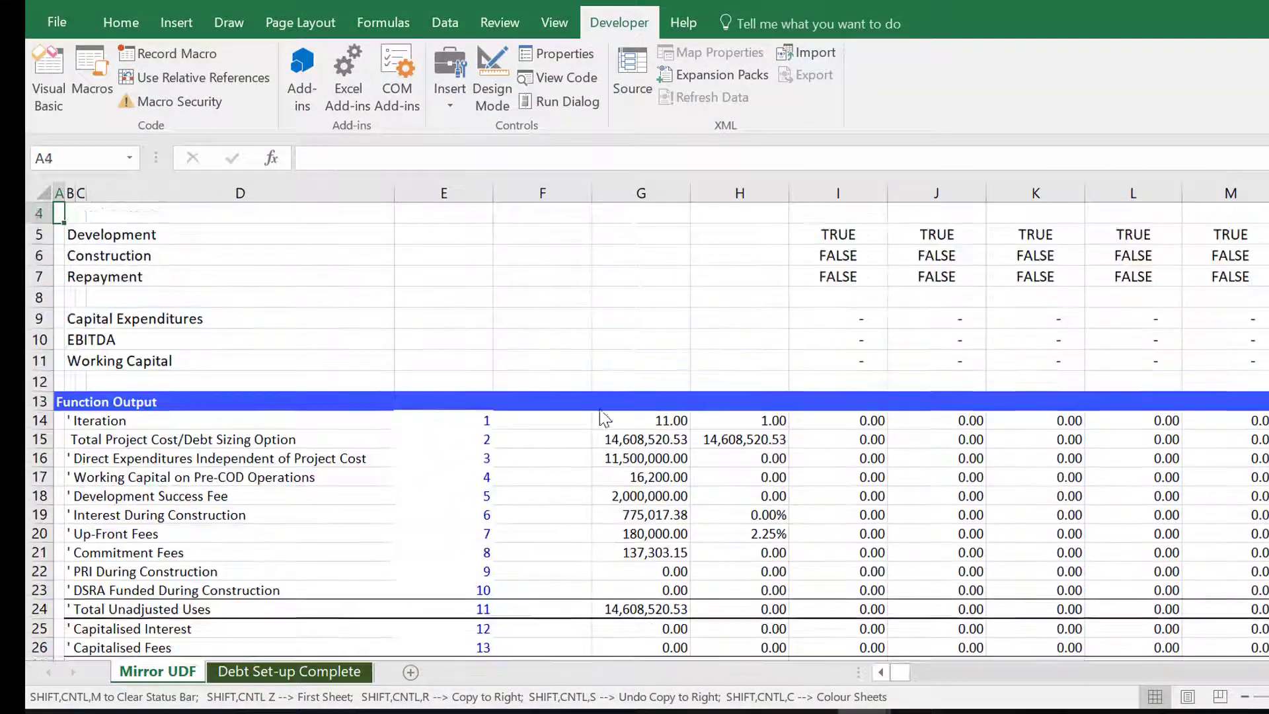
key("Down")
key("Down")
key("Down")
key("Down")
key("Down")
key("Down")
key("Down")
key("Down")
key("Down")
key("Down")
key("Down")
key("Down")
key("Down")
key("Down")
key("Down")
key("Down")
key("Down")
key("Down")
key("Down")
key("Down")
key("Right")
key("Right")
key("Right")
key("Right")
key("Right")
key("Right")
key("Up")
key("Up")
key("Up")
key("Up")
key("Up")
key("Up")
key("Up")
key("Up")
key("Up")
key("Up")
key("Up")
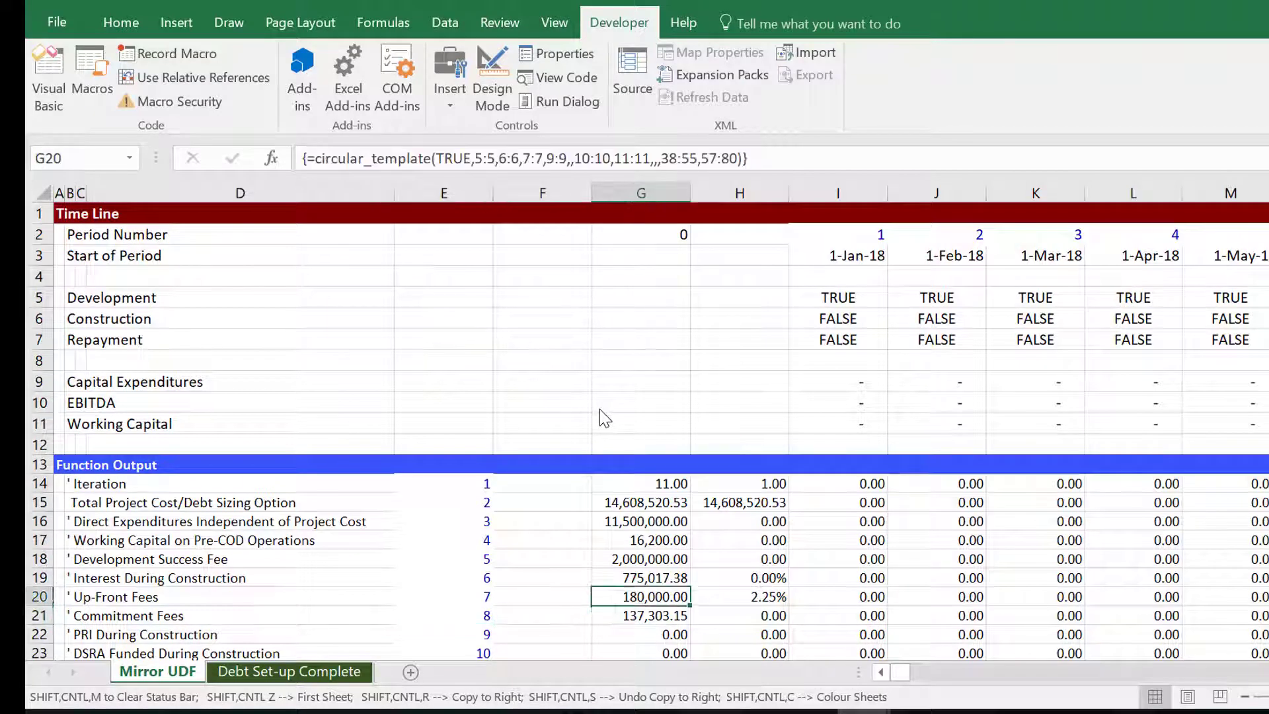
key("Up")
key("Up")
key("Up")
key("Up")
key("Right")
key("Right")
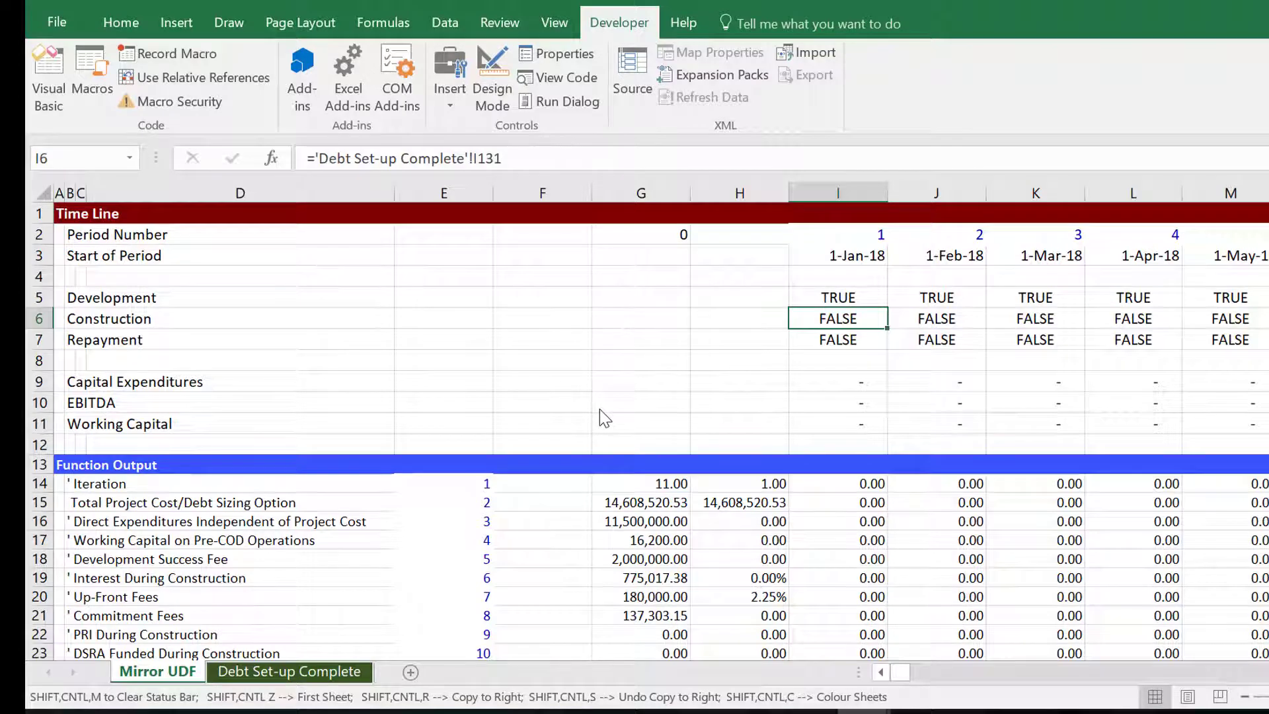
Run the colouring options macro and colour the Mirror UDF sheet.
key("ctrl+alt+c")
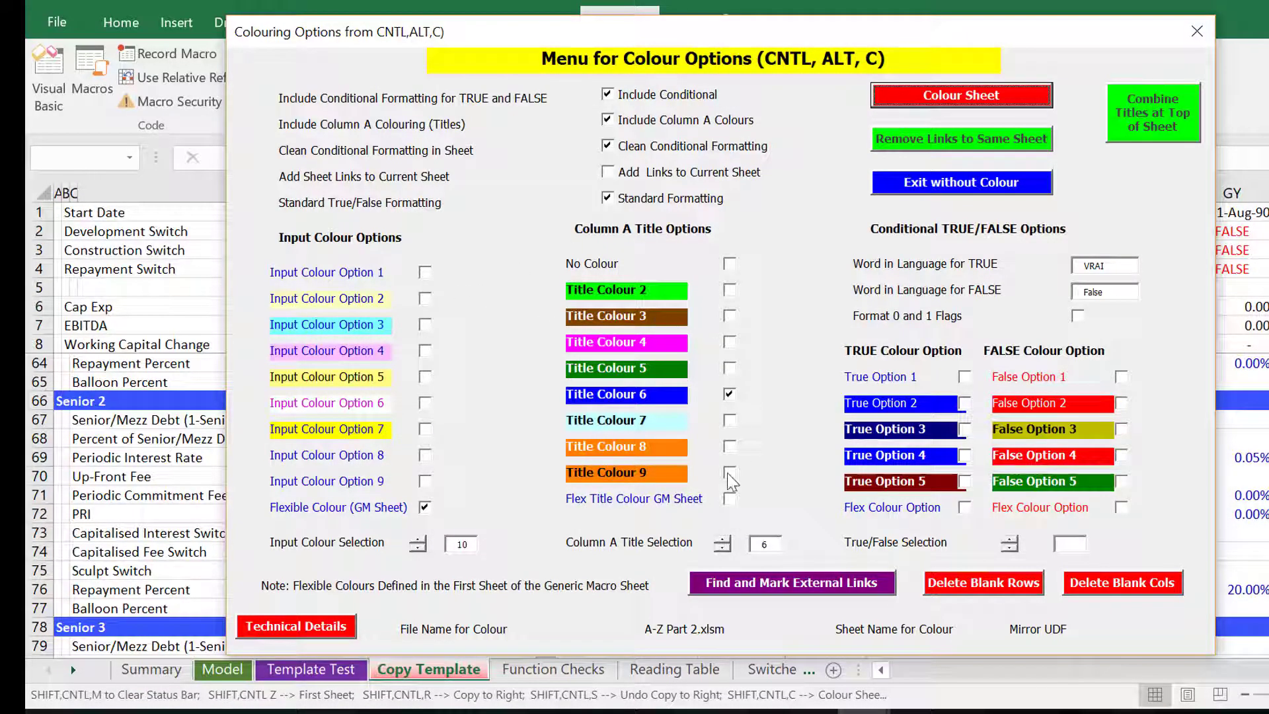
left_click(983, 94)
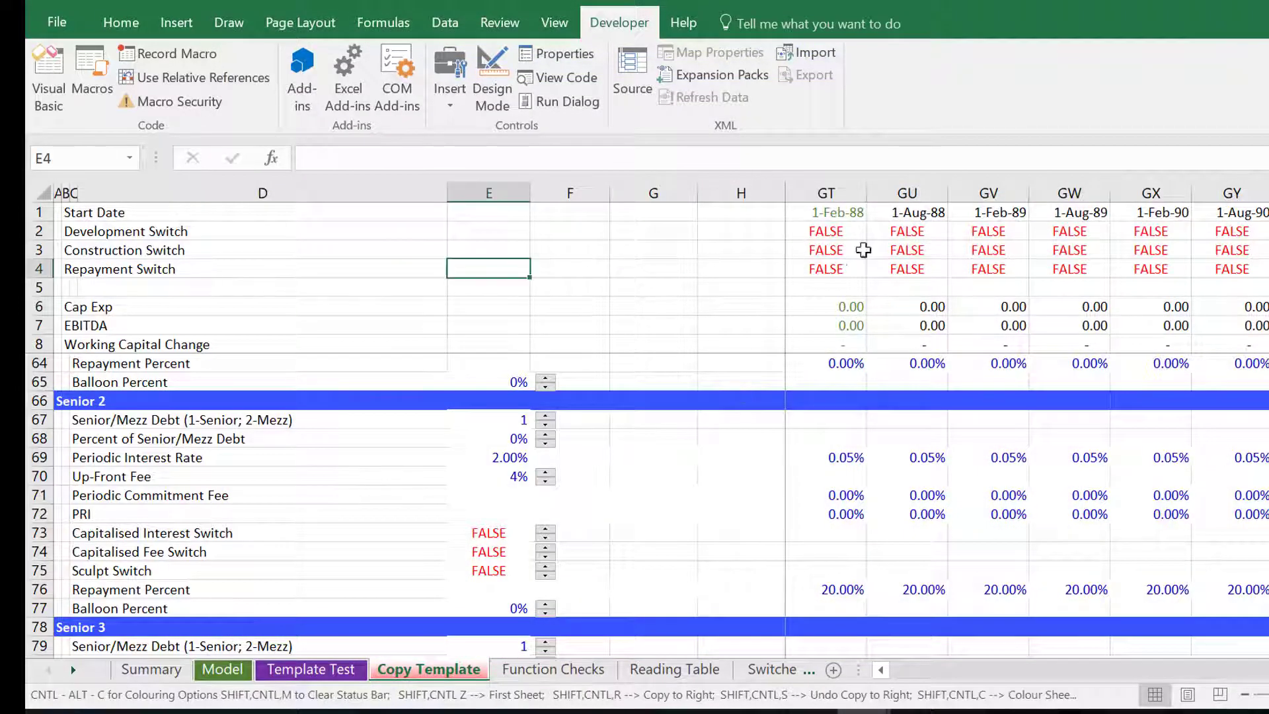
Review the coloured timeline and switch rows on the Mirror UDF sheet.
left_click(861, 250)
key("Up")
key("Left")
key("Left")
key("ctrl+Left")
key("Left")
key("Right")
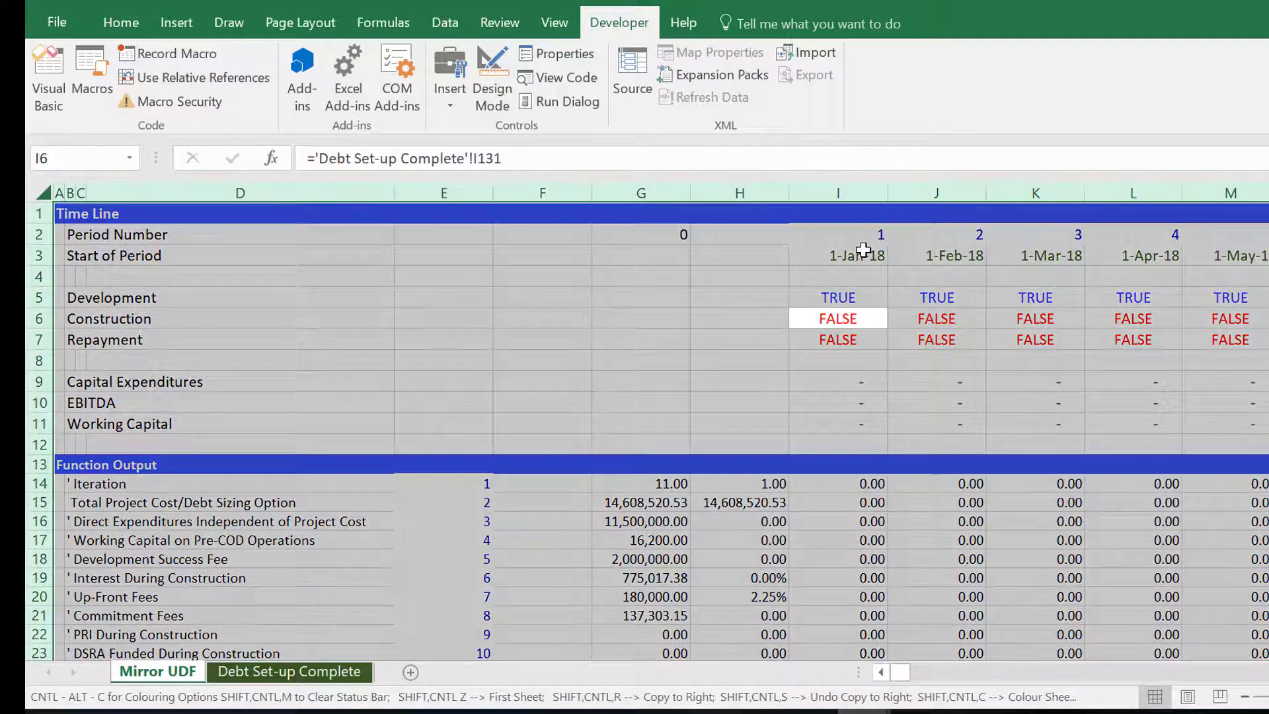
key("Left")
key("Up")
key("Up")
key("Up")
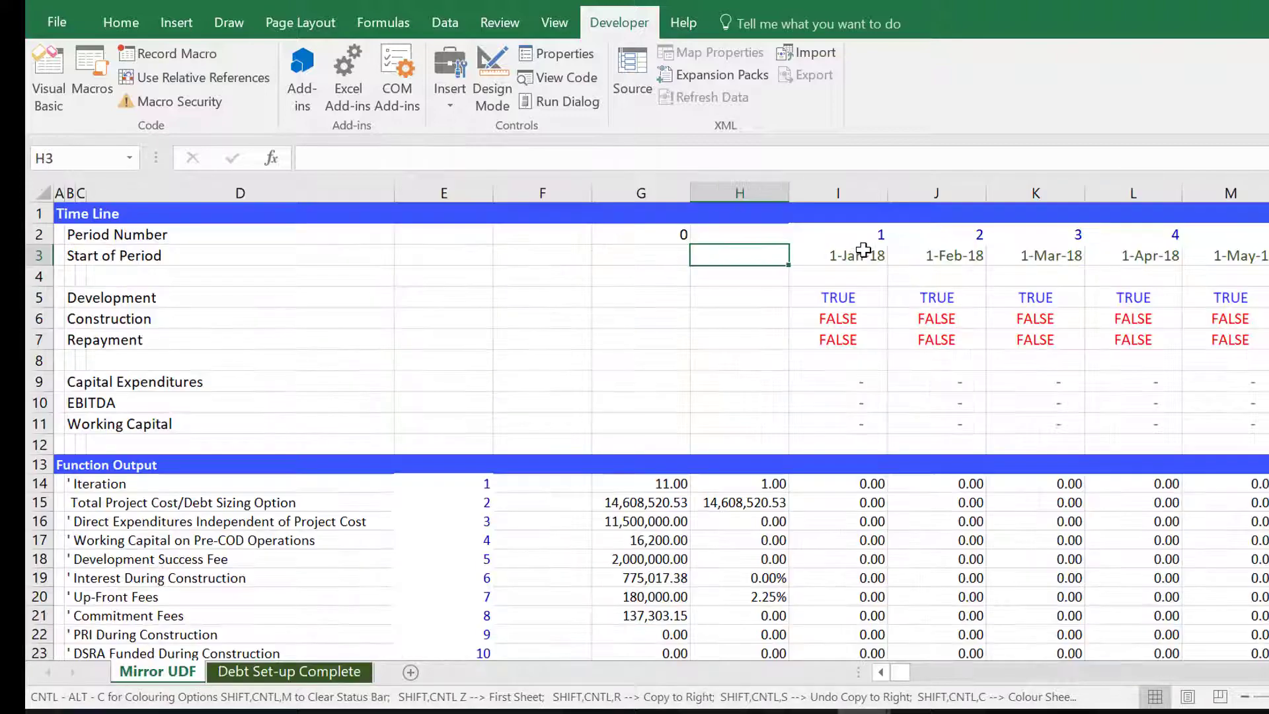
Freeze panes at cell I8 so the timeline rows and label columns stay in view.
key("Down")
key("Down")
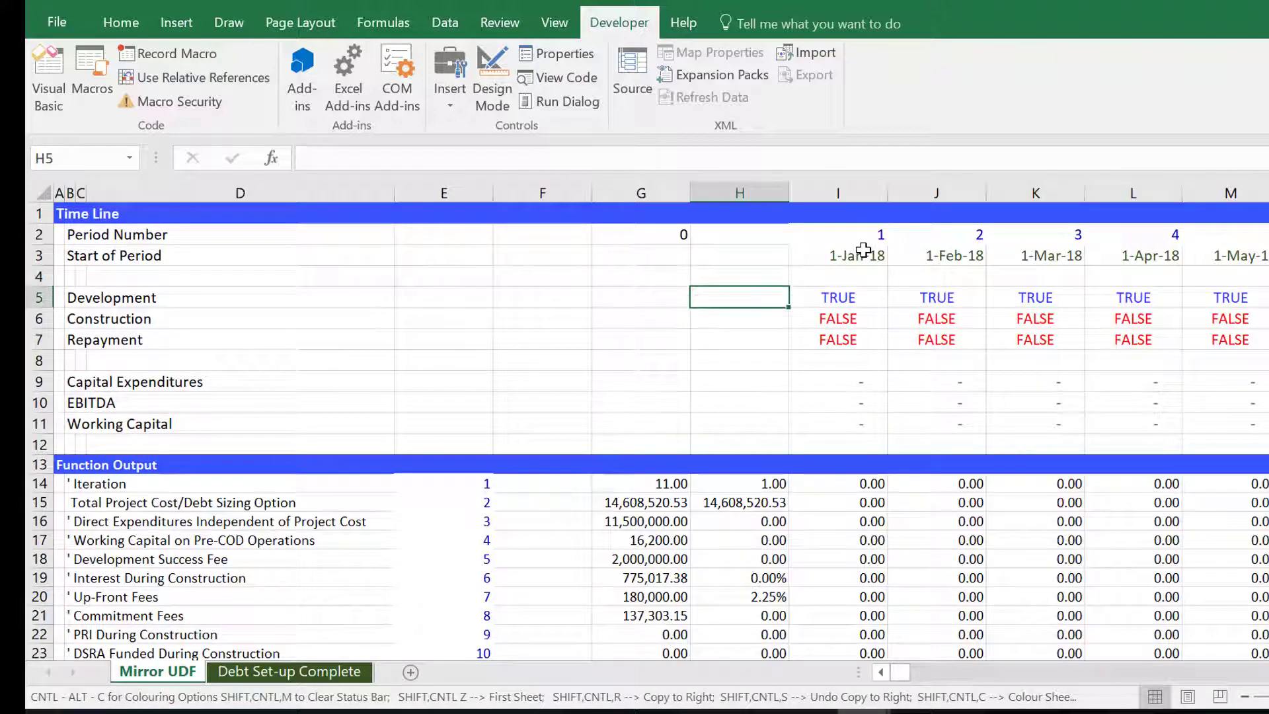
key("Right")
key("Down")
key("Down")
key("Down")
key("Down")
key("Left")
key("Up")
key("Right")
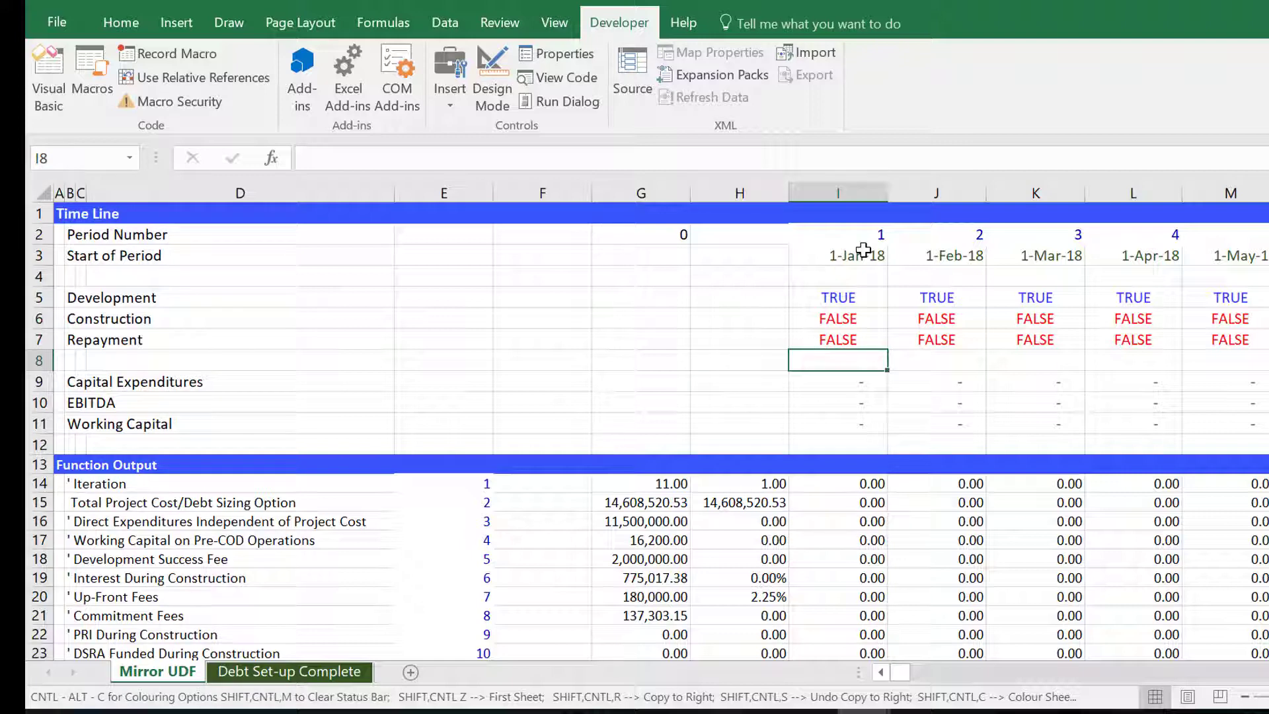
key("alt+w")
key("f")
key("Down")
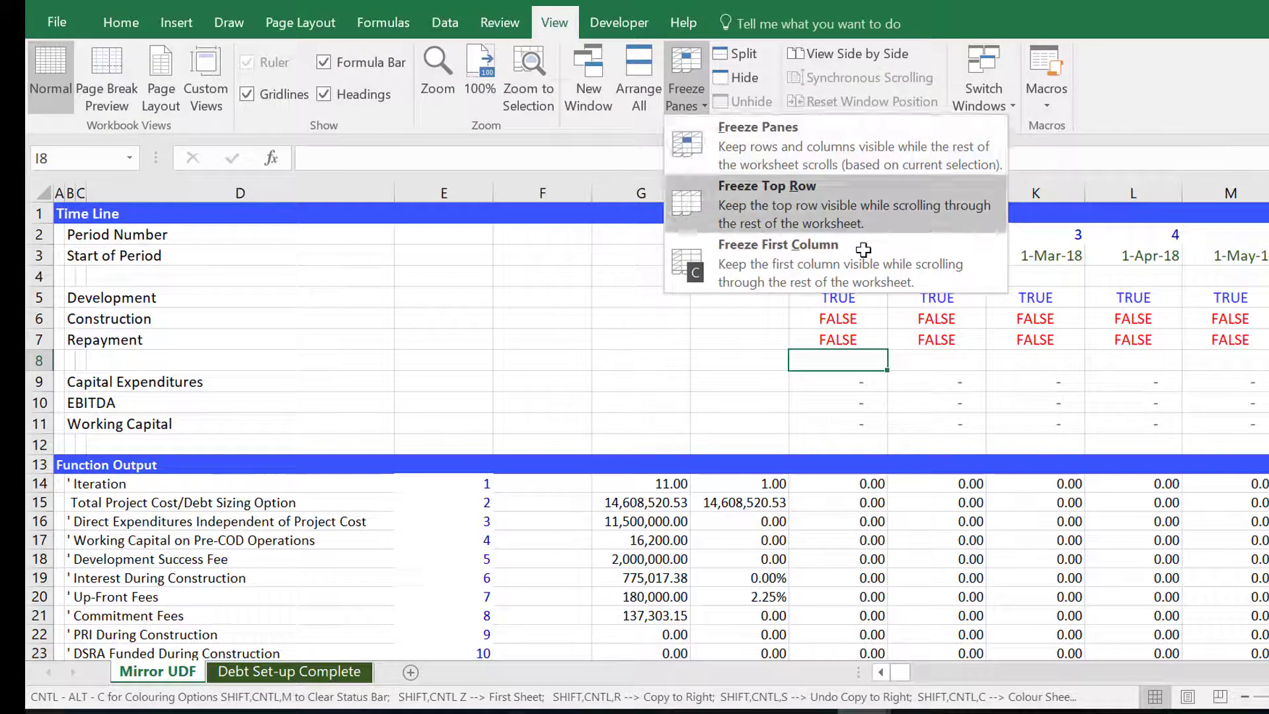
key("Return")
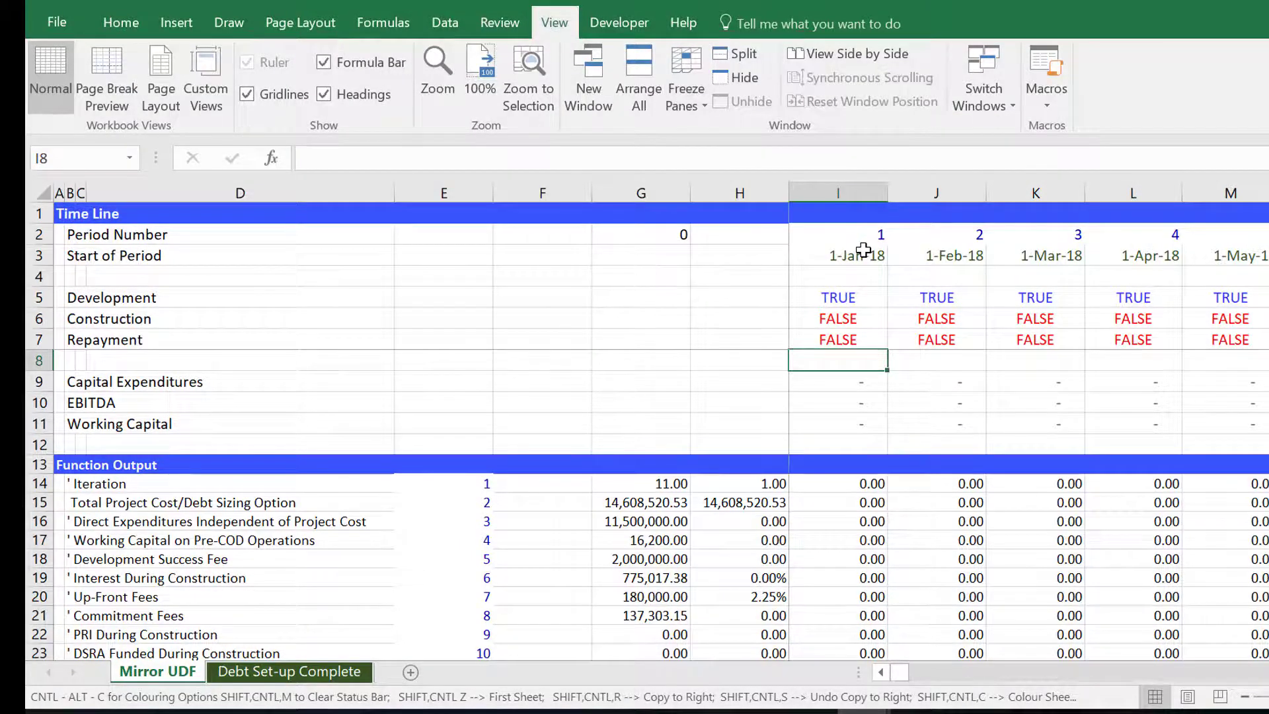
Examine the summary columns G and H of the function output block down to the debt balance.
key("Down")
key("Down")
key("Down")
key("Down")
key("Down")
key("Down")
key("Down")
key("Down")
key("Down")
key("Left")
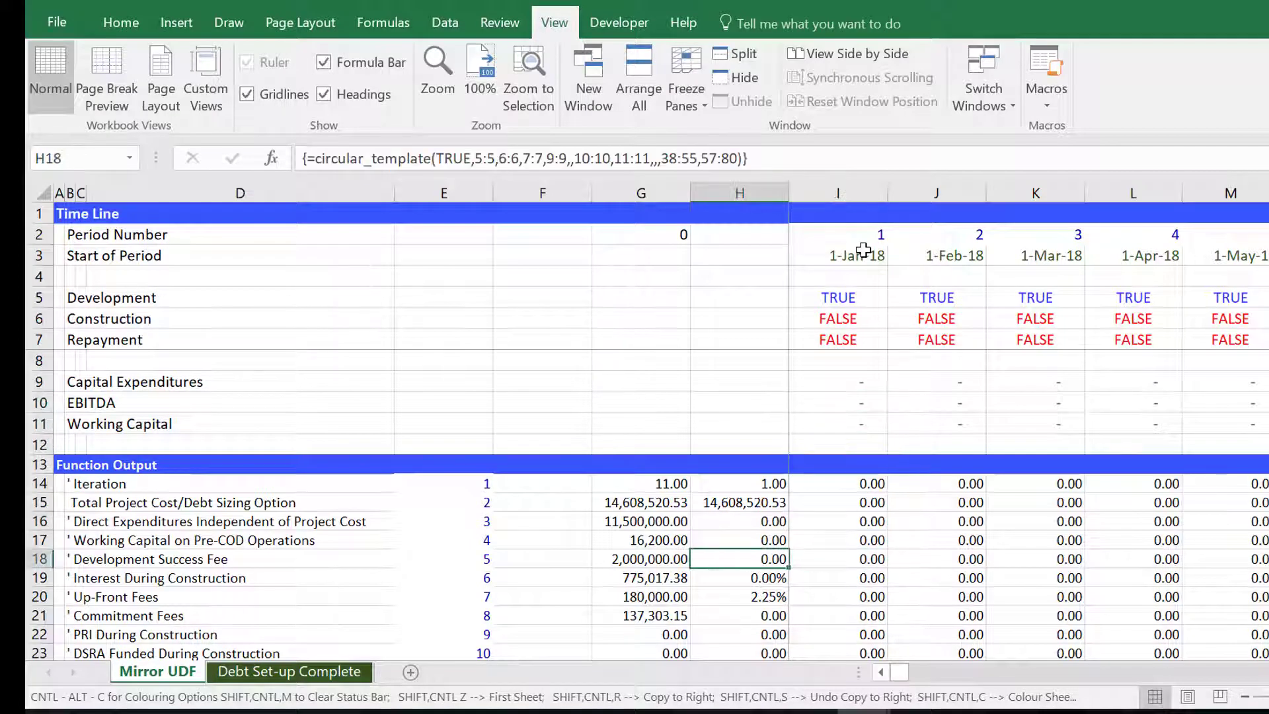
key("Left")
key("Up")
key("Up")
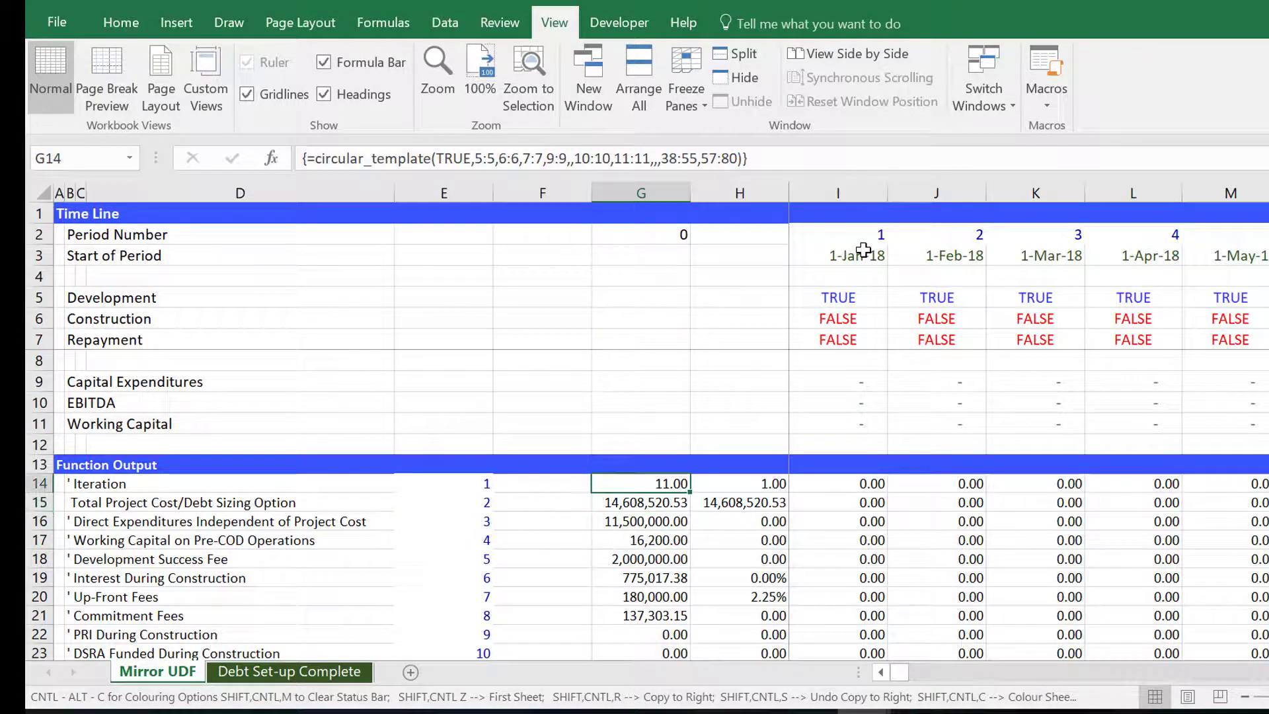
key("Right")
key("Right")
key("Left")
key("Left")
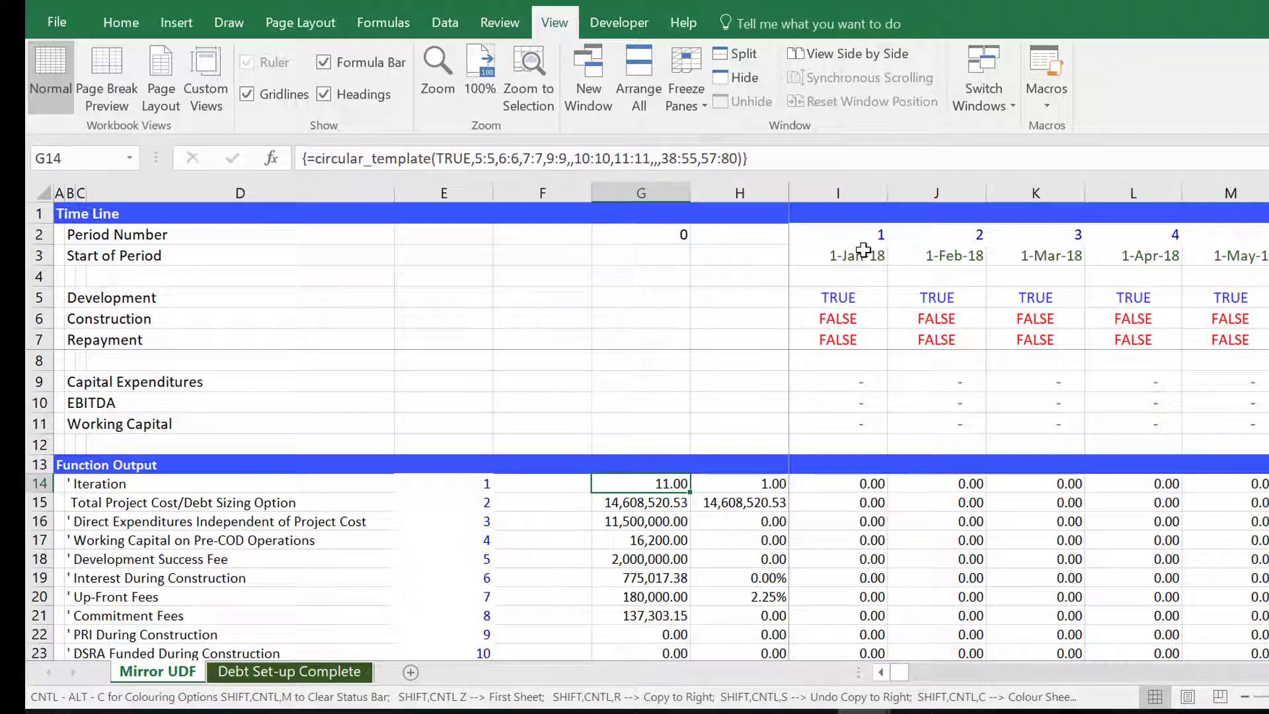
key("Page_Down")
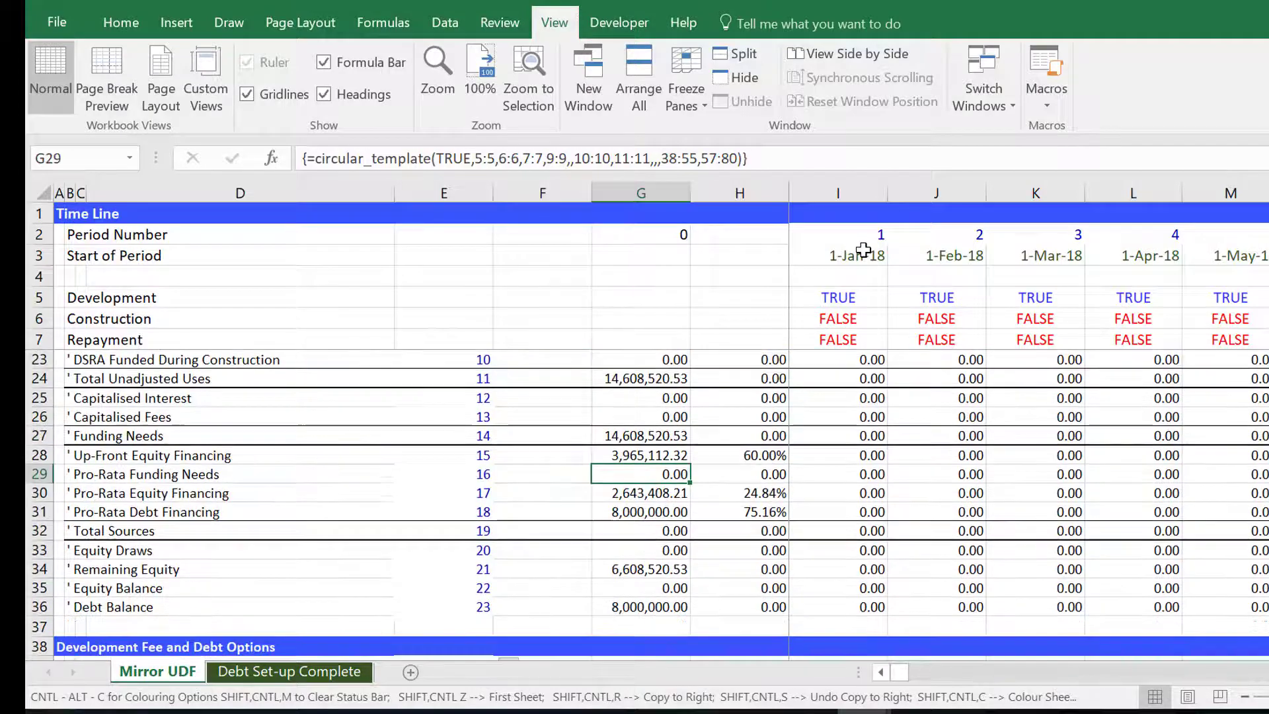
key("Page_Up")
key("Down")
key("Down")
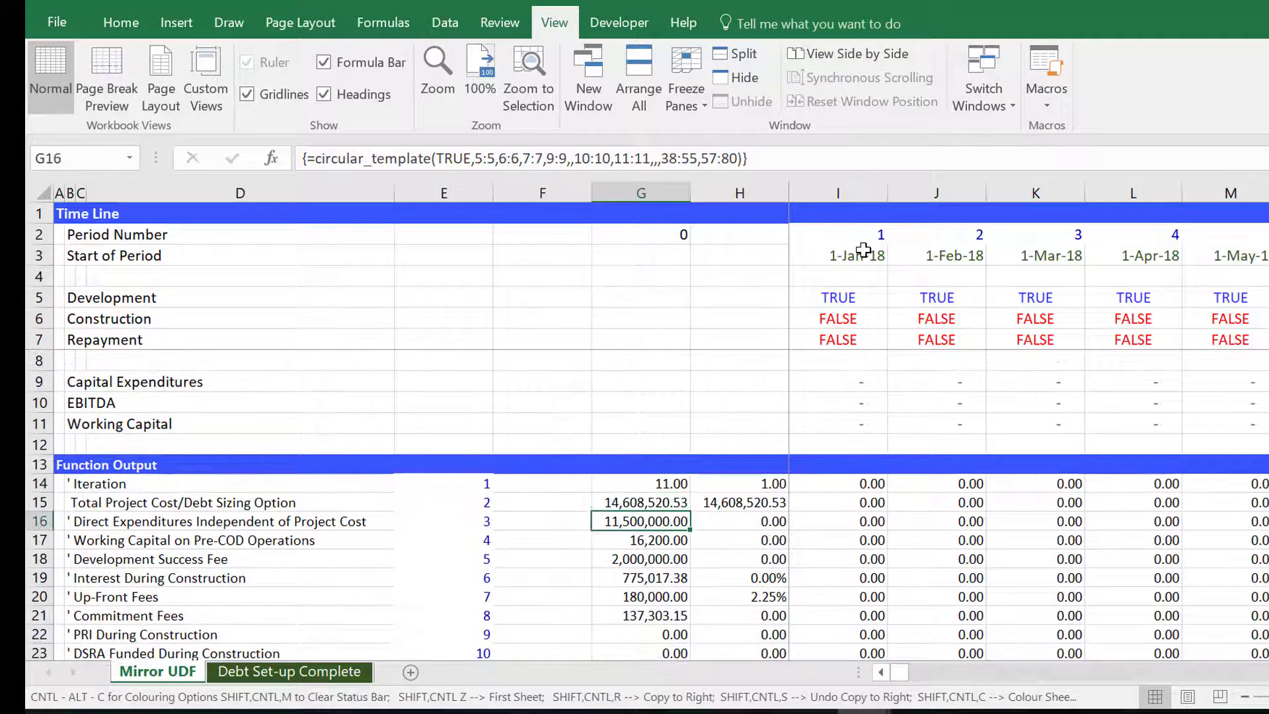
key("Up")
key("Up")
key("Down")
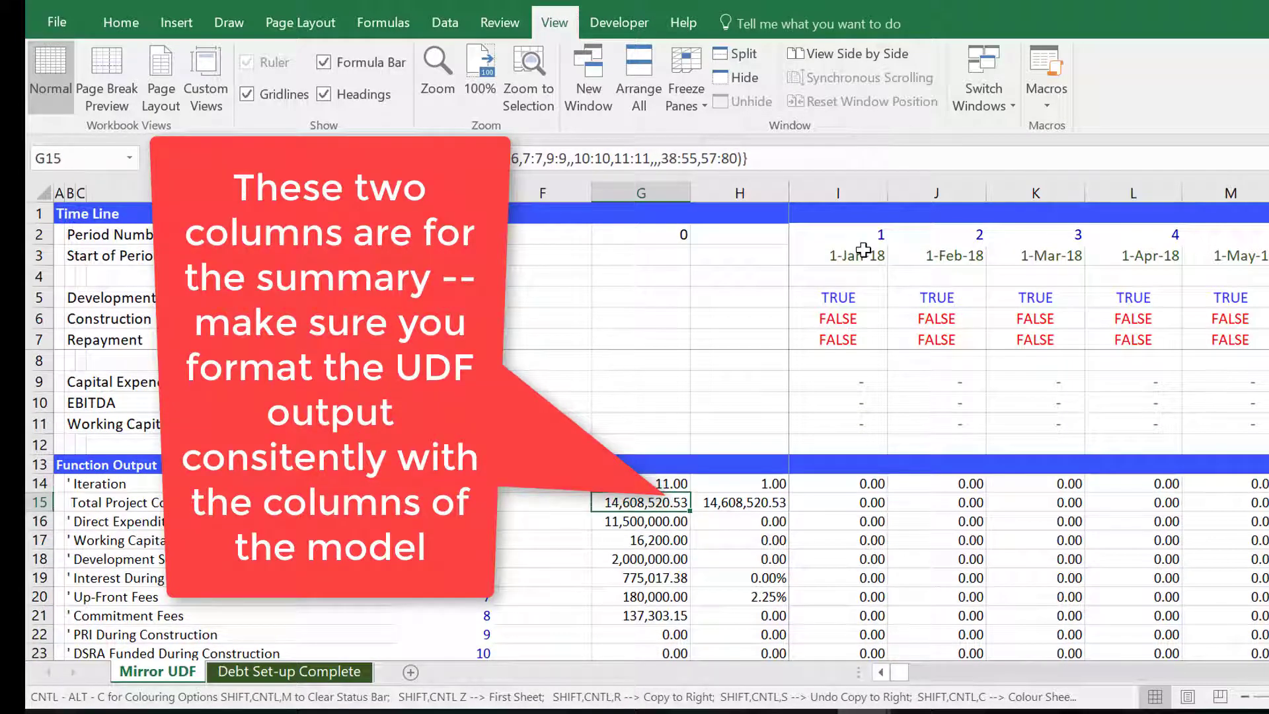
key("Down")
key("Down")
key("Down")
key("Down")
key("Down")
key("Down")
key("Down")
key("Down")
key("Down")
key("Up")
key("Up")
key("Up")
key("Up")
key("Up")
key("Down")
key("Down")
key("Down")
key("Down")
key("Down")
key("Down")
key("Down")
key("Down")
key("Down")
key("Down")
key("Down")
key("Down")
key("Down")
key("Down")
key("Down")
key("Down")
key("Down")
key("Down")
key("Down")
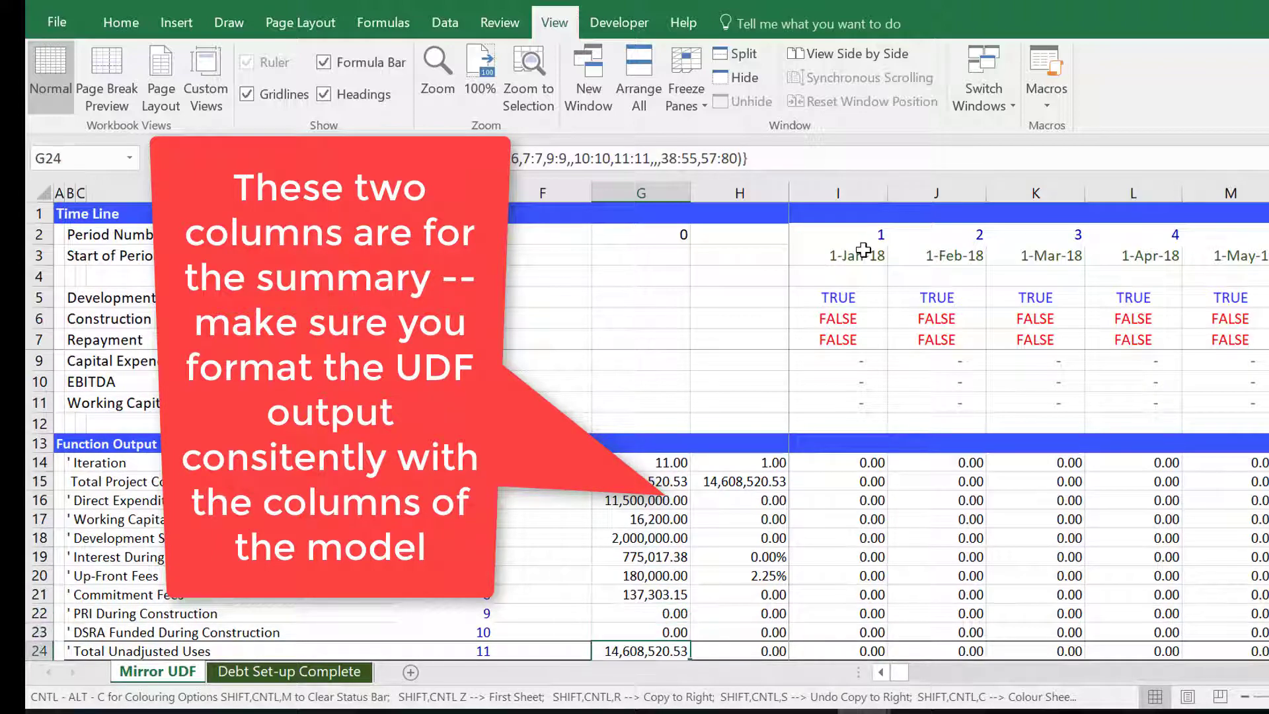
key("Up")
key("Up")
key("Up")
key("Up")
key("Up")
key("Up")
key("Up")
key("Up")
key("Up")
key("Up")
key("Up")
key("Up")
key("Up")
key("Up")
key("Up")
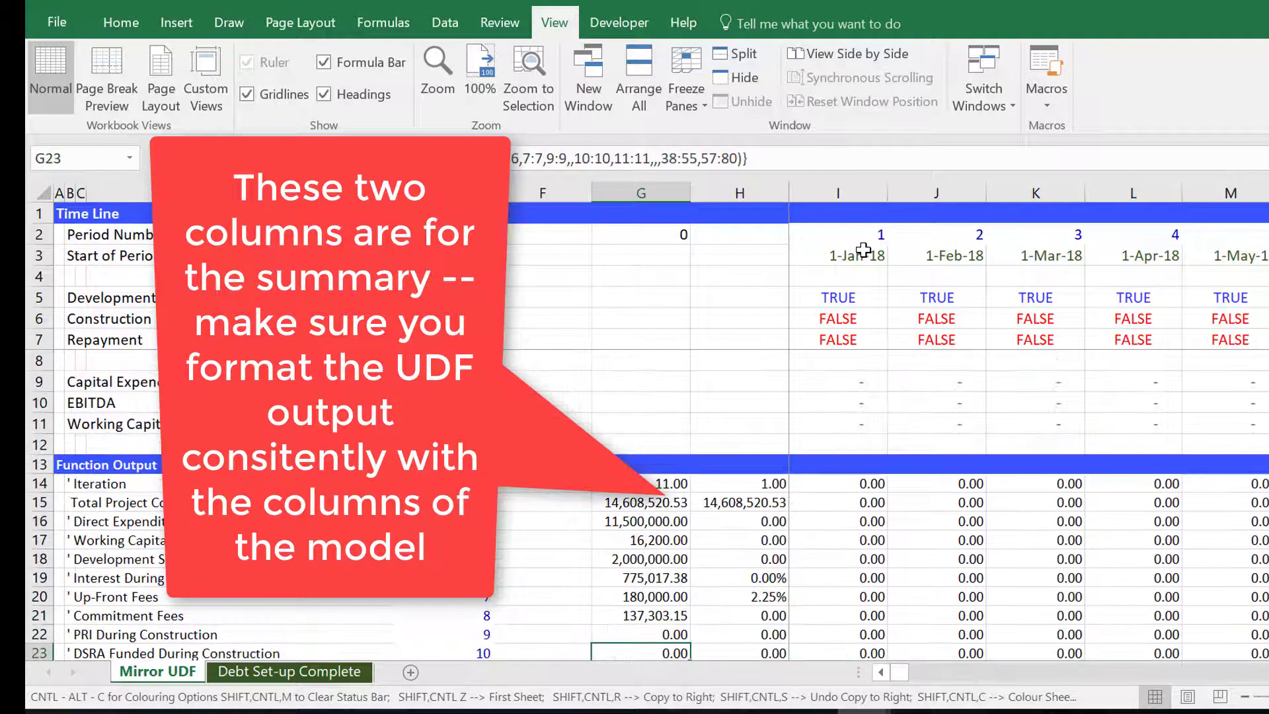
key("Right")
key("Up")
key("Up")
key("Down")
key("Down")
key("Down")
key("Down")
key("Down")
key("Down")
key("Down")
key("Down")
key("Down")
key("Down")
key("Down")
key("Down")
key("Down")
key("Down")
key("Down")
key("Down")
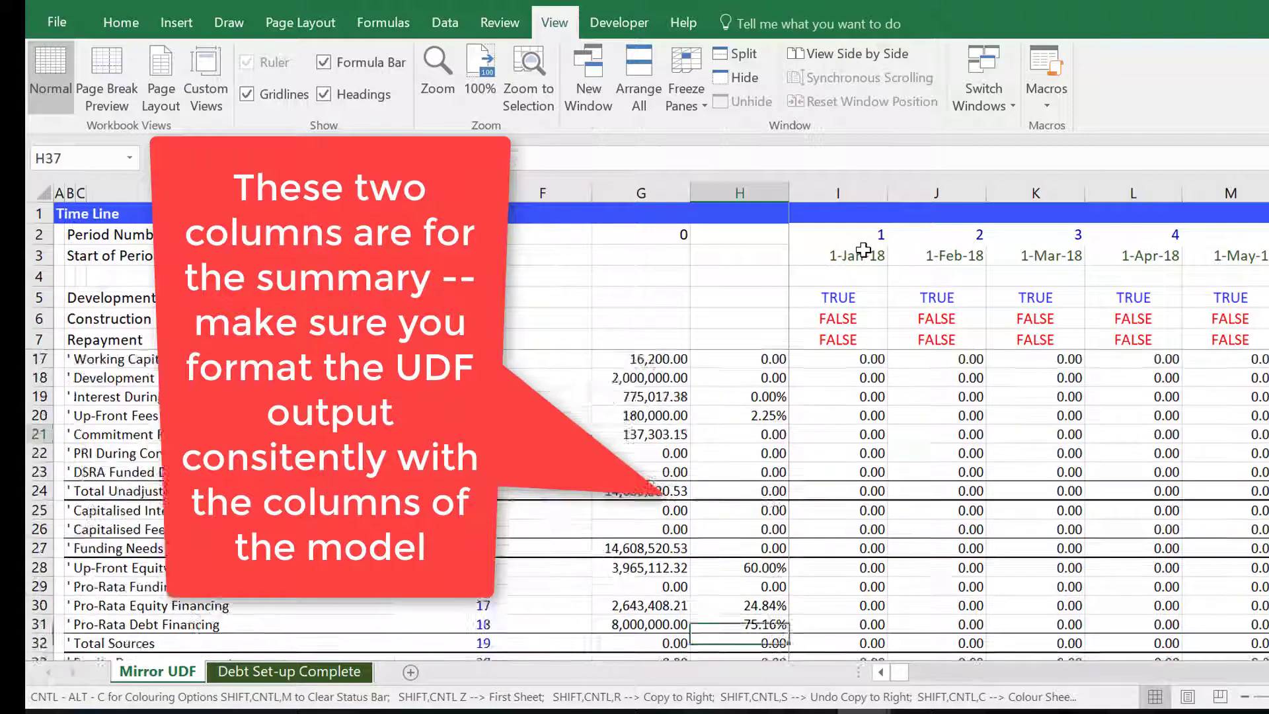
key("Up")
key("Up")
key("Up")
key("Up")
key("Up")
key("Up")
key("Up")
key("Left")
key("Down")
key("Right")
key("Right")
key("Left")
key("Up")
key("Page_Up")
key("Page_Down")
key("Up")
key("Up")
key("Up")
key("Up")
key("Up")
key("Up")
key("Up")
key("Up")
key("Up")
key("Up")
key("Up")
key("Up")
key("Up")
key("Up")
key("Up")
key("Up")
key("Up")
key("Up")
key("Up")
key("Up")
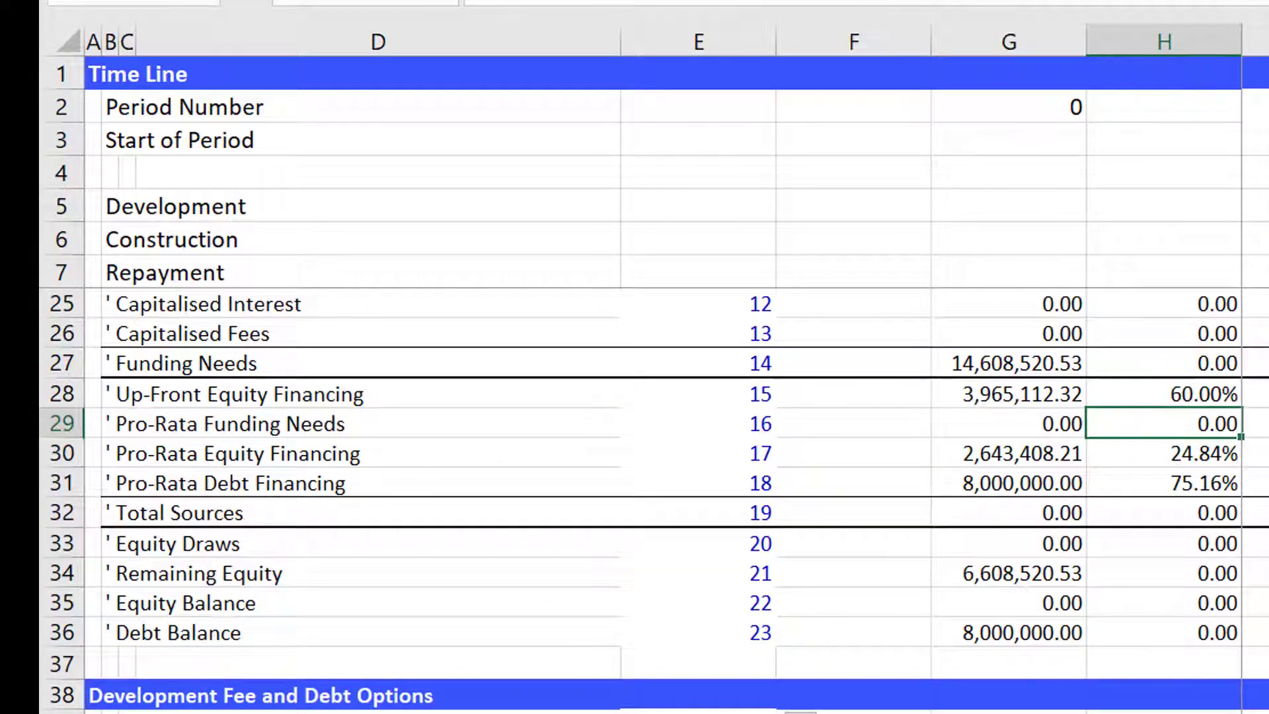
key("Down")
key("Down")
key("Down")
key("Down")
key("Down")
key("Down")
key("Down")
key("Down")
key("Down")
key("Down")
key("Down")
key("Down")
key("Down")
key("Down")
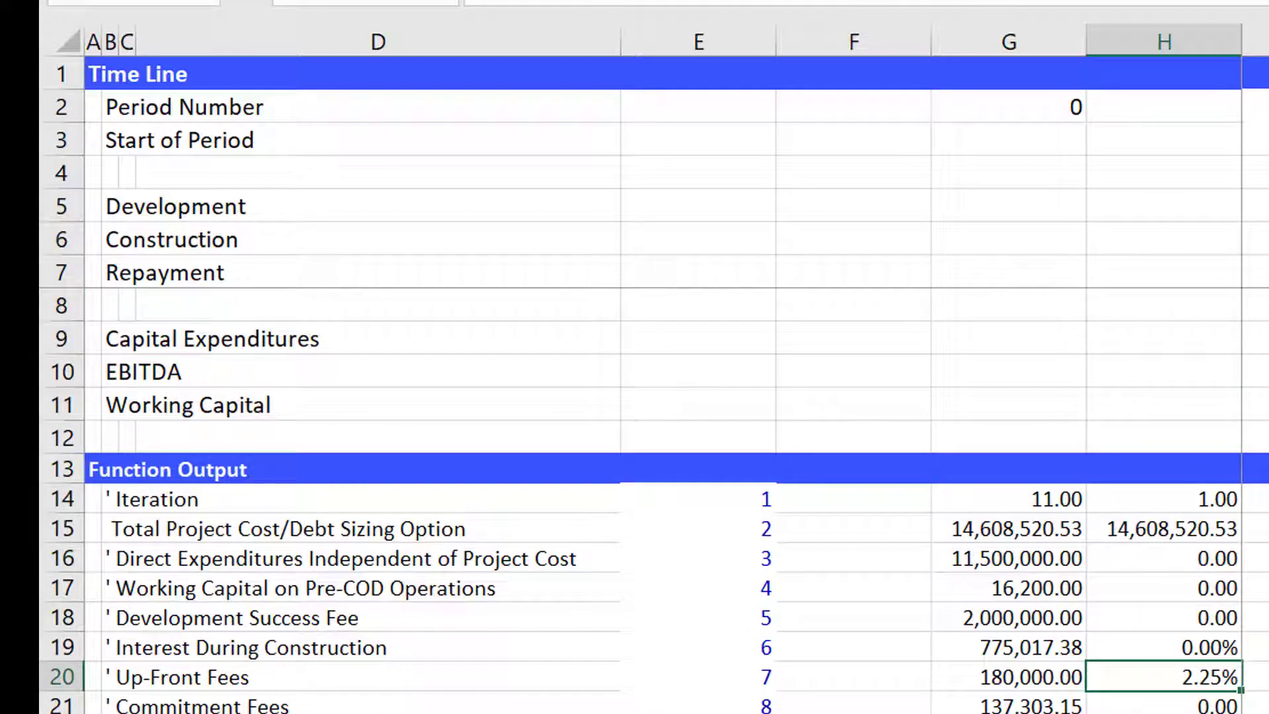
key("Left")
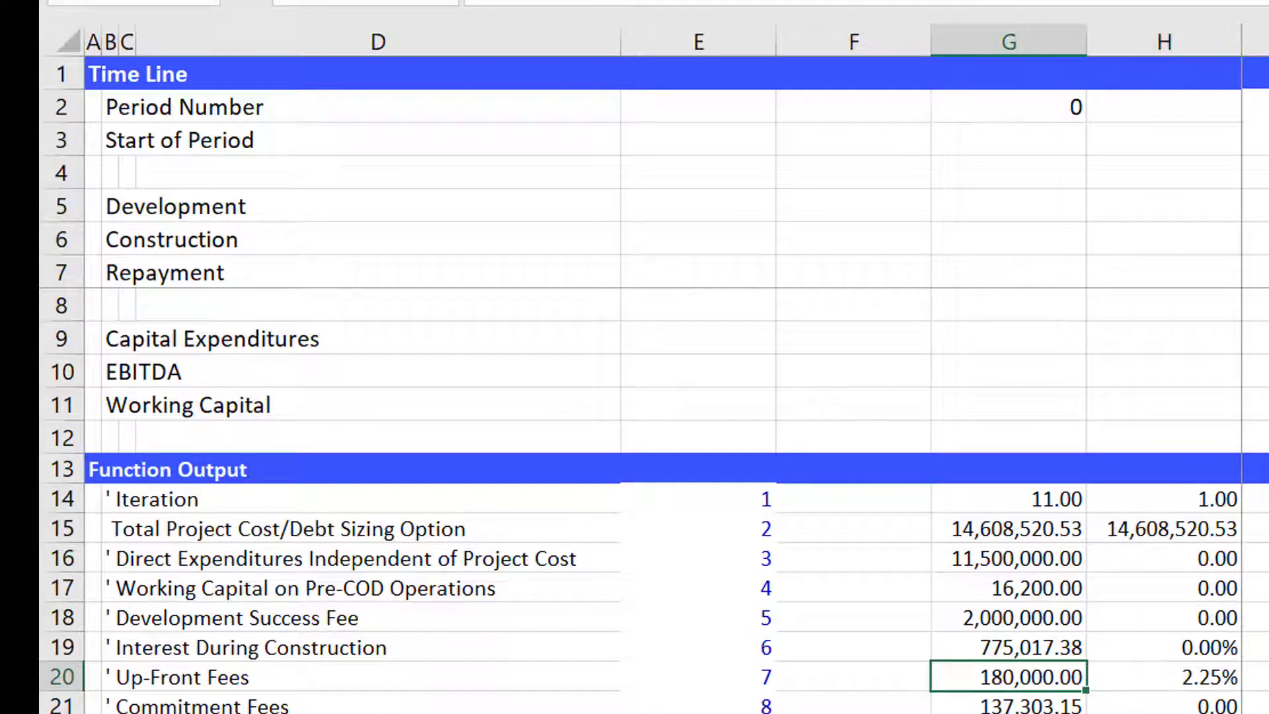
Trace the up-front fees output to its linked cell on the debt sheet and go back.
key("ctrl+bracketleft")
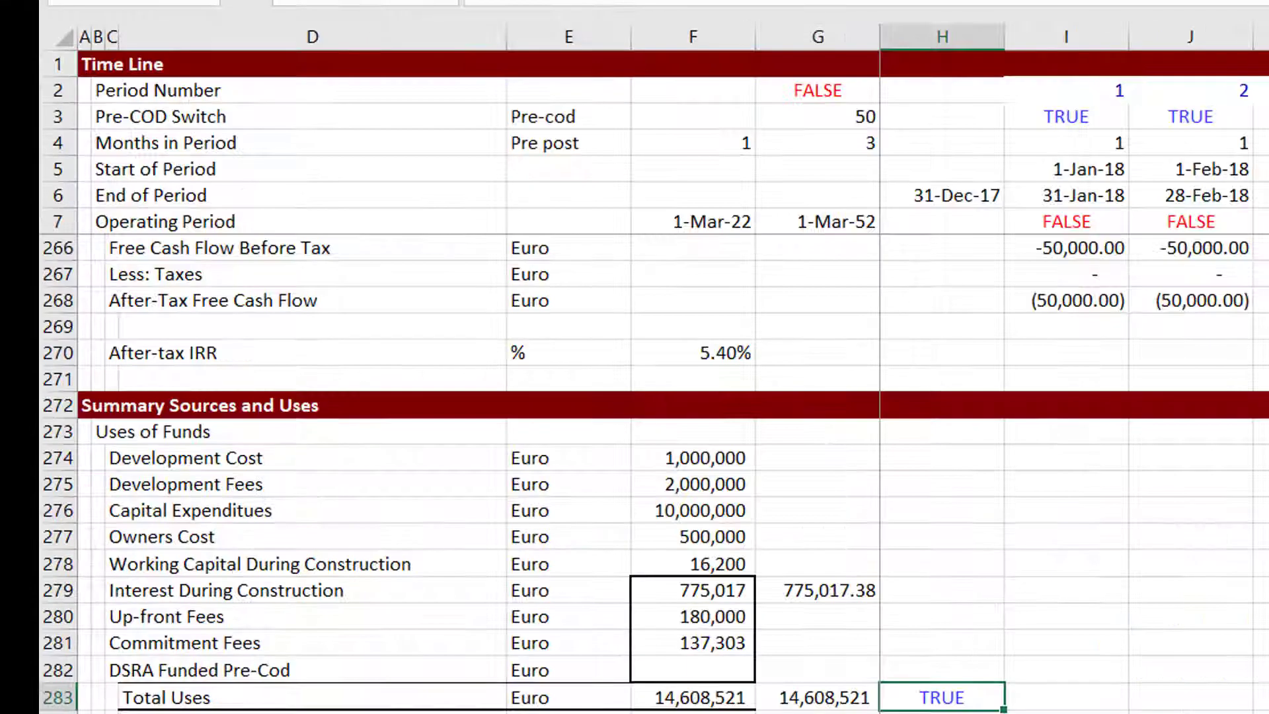
key("F5")
key("Return")
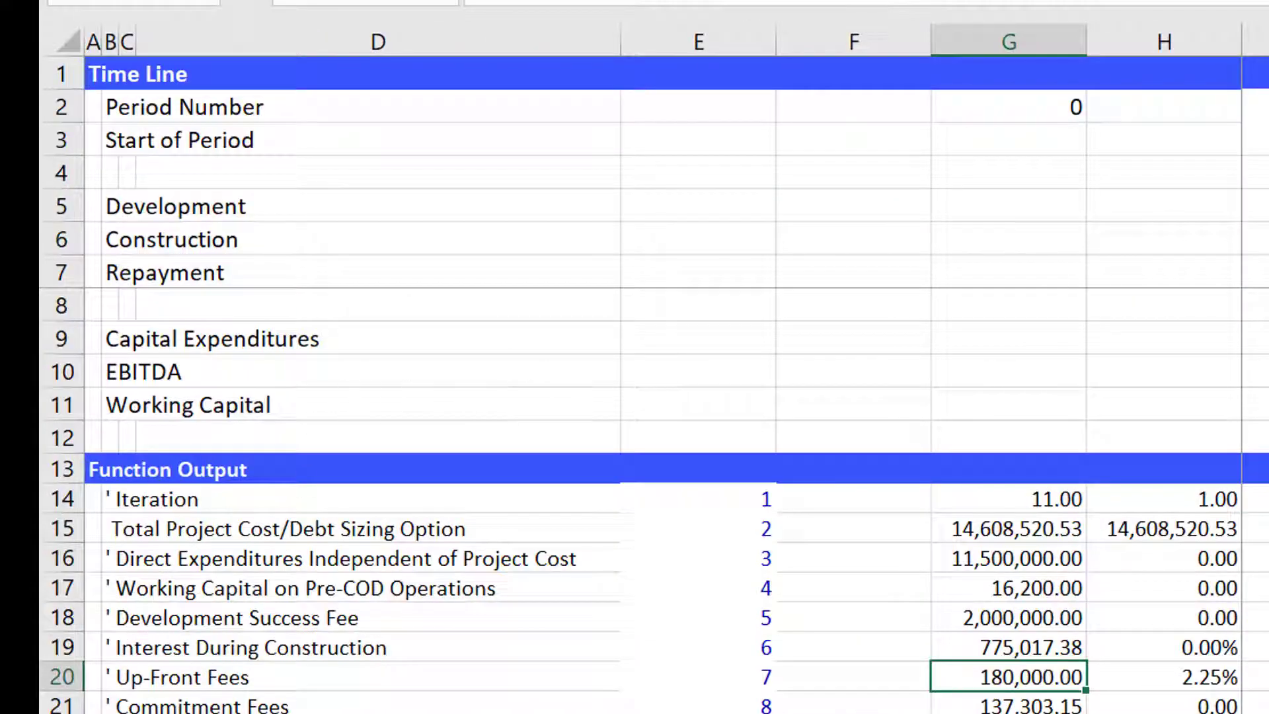
Colour the Mirror UDF sheet tab red and switch to the Debt Set-up Complete sheet.
right_click(241, 712)
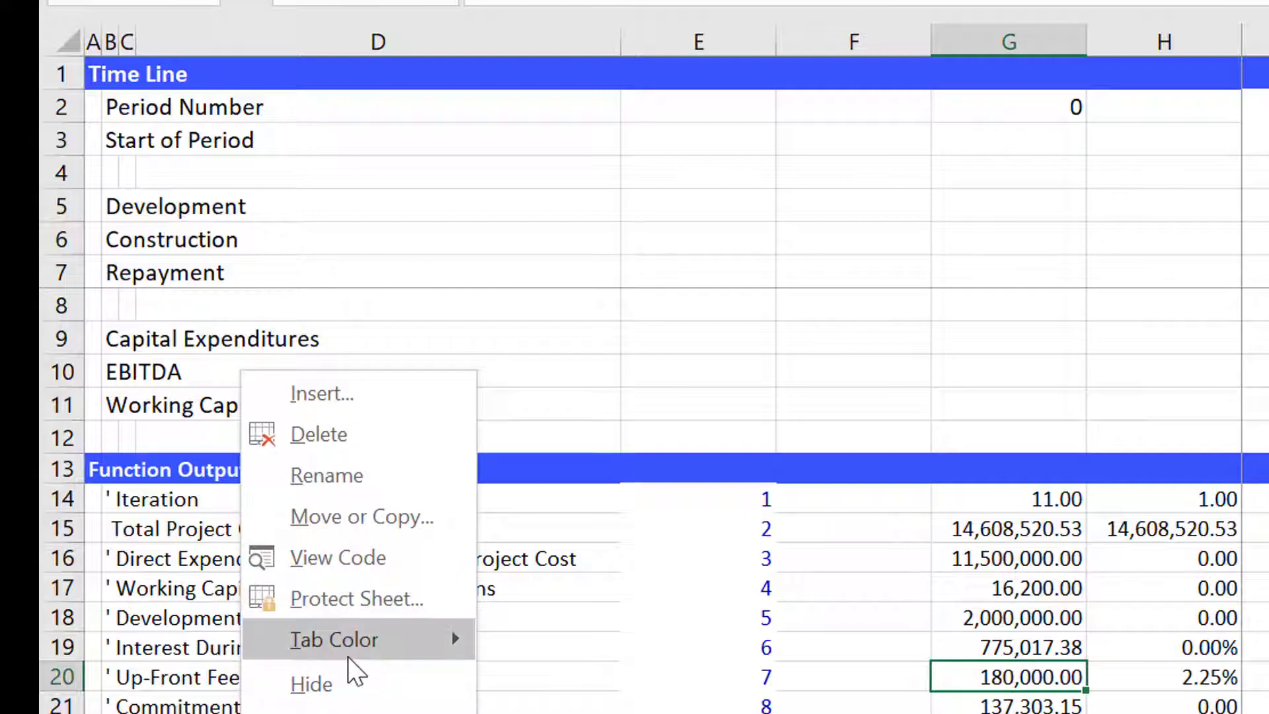
mouse_move(348, 653)
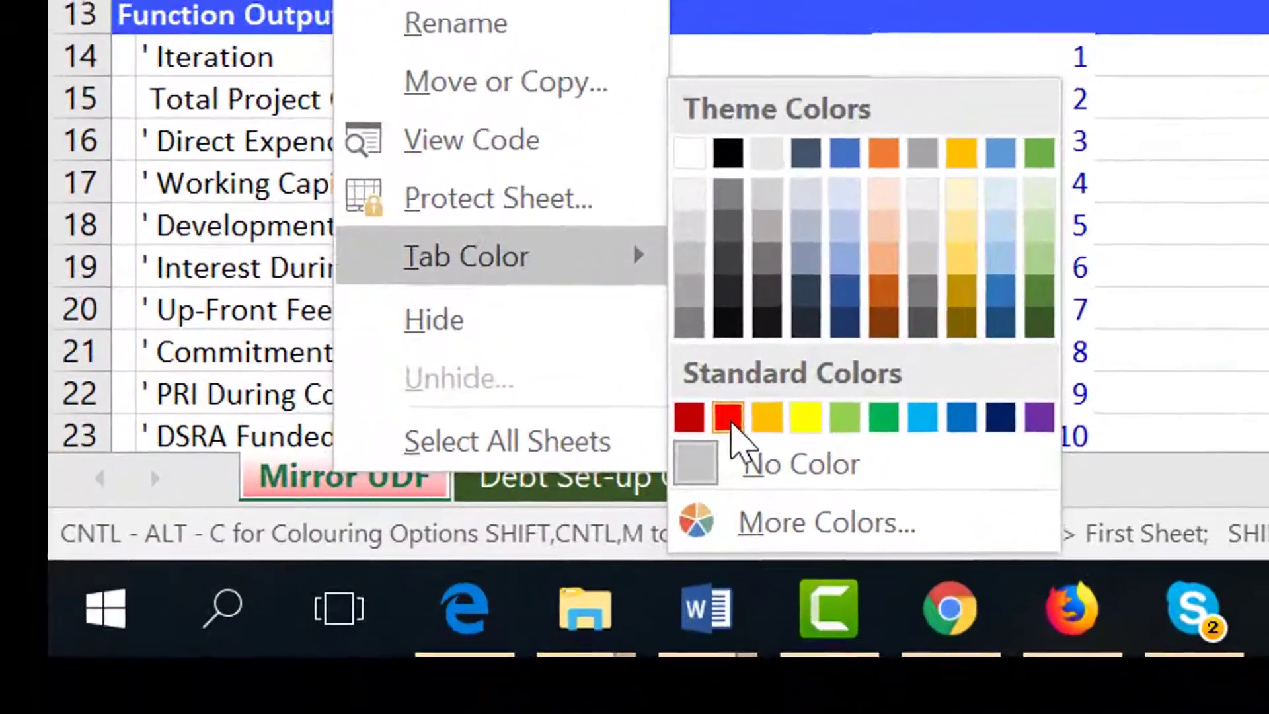
left_click(519, 713)
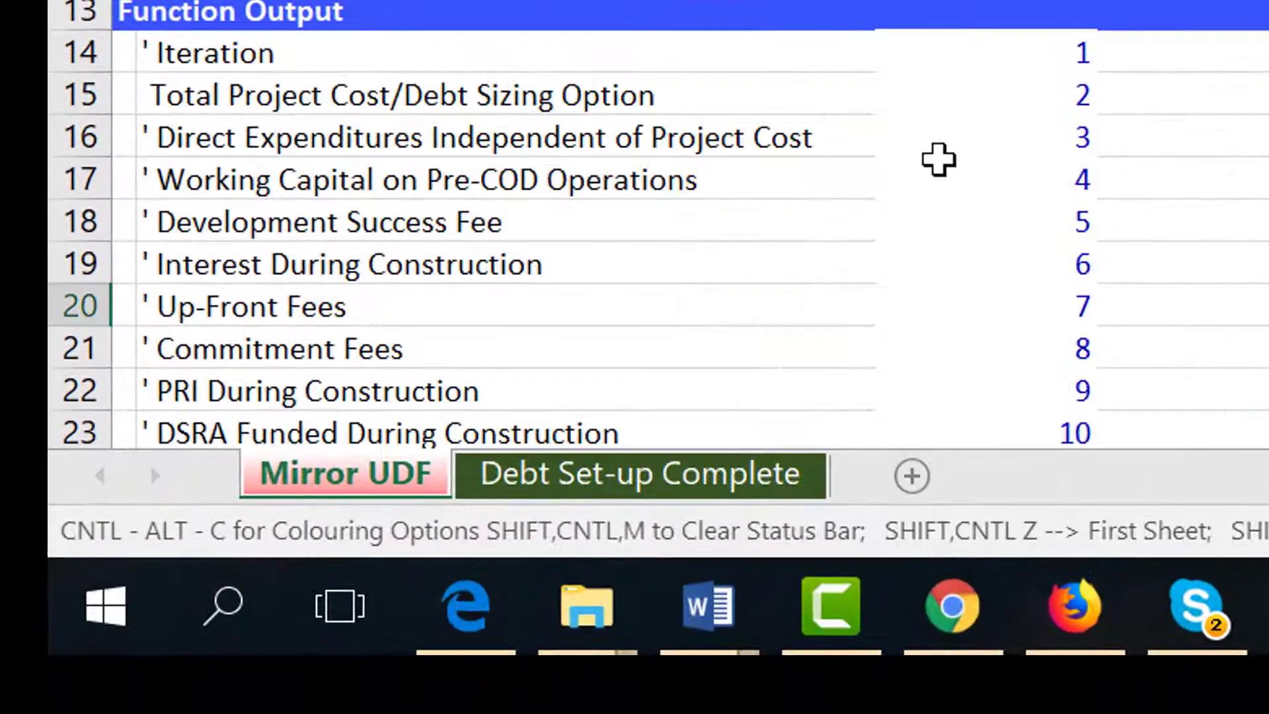
key("ctrl+Page_Down")
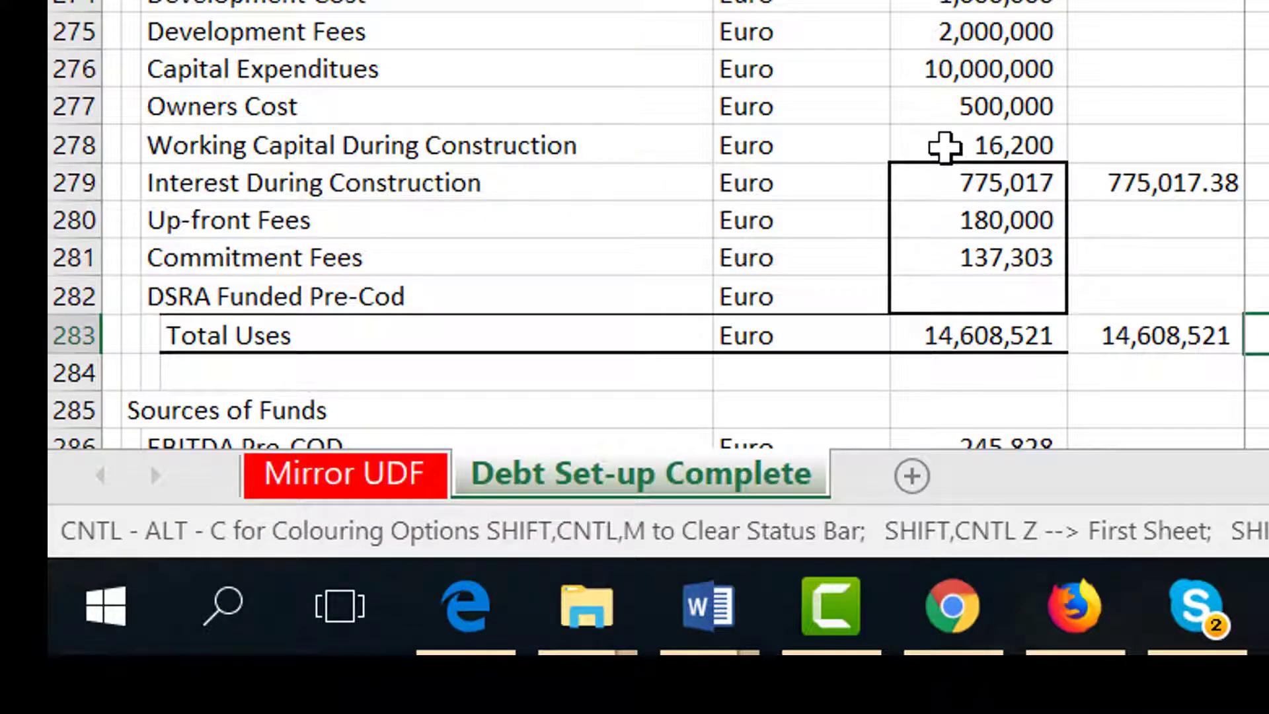
Apply the colouring macro's Colour Sheet formatting to the Debt Set-up Complete sheet.
key("ctrl+alt+c")
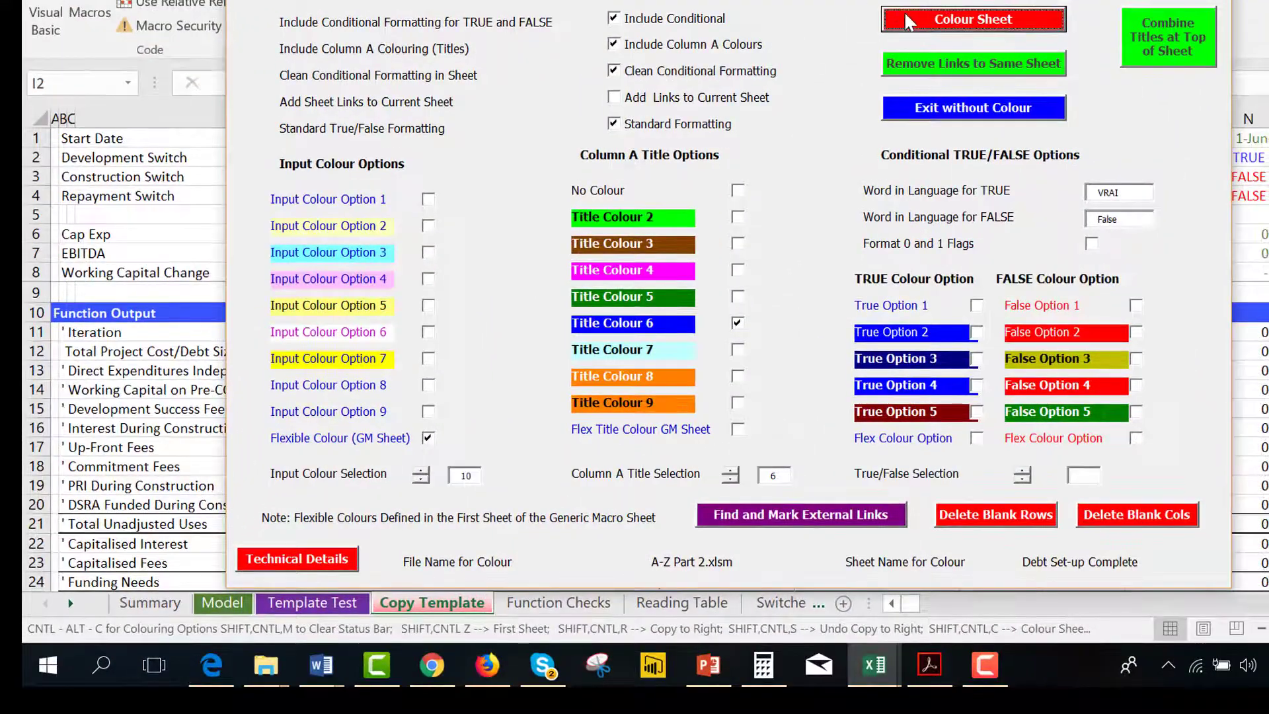
left_click(907, 22)
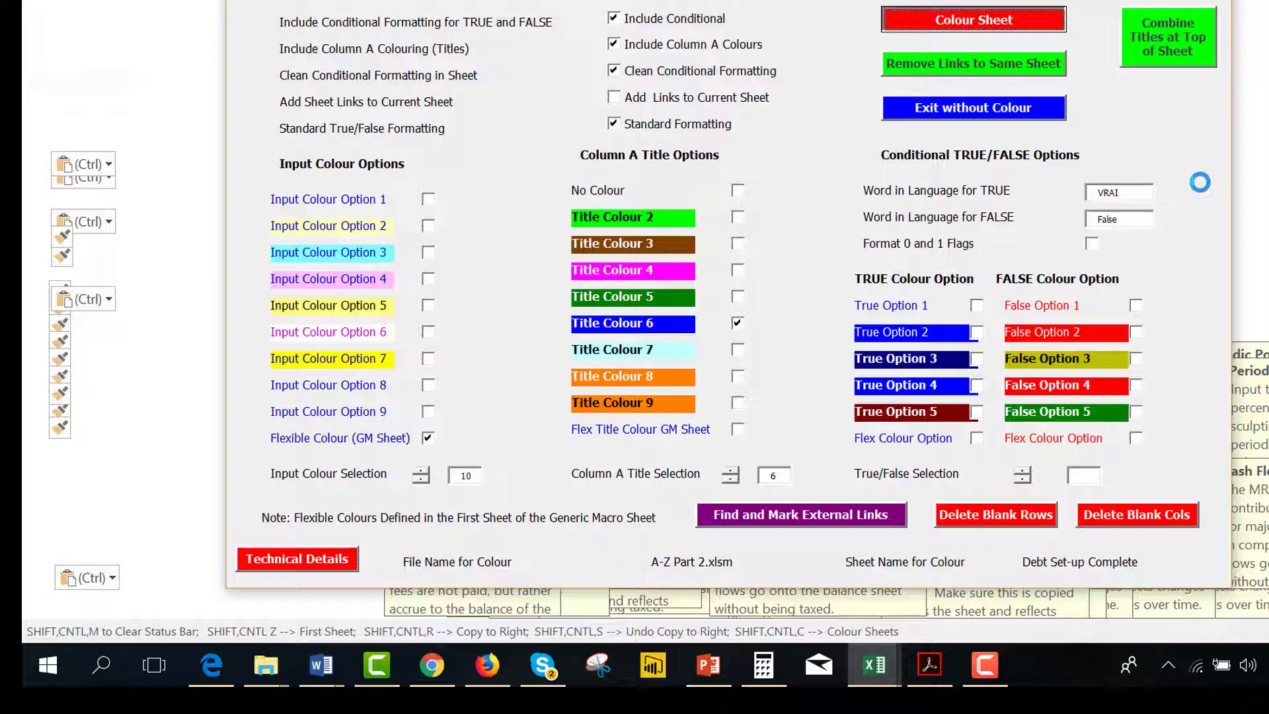
left_click(985, 666)
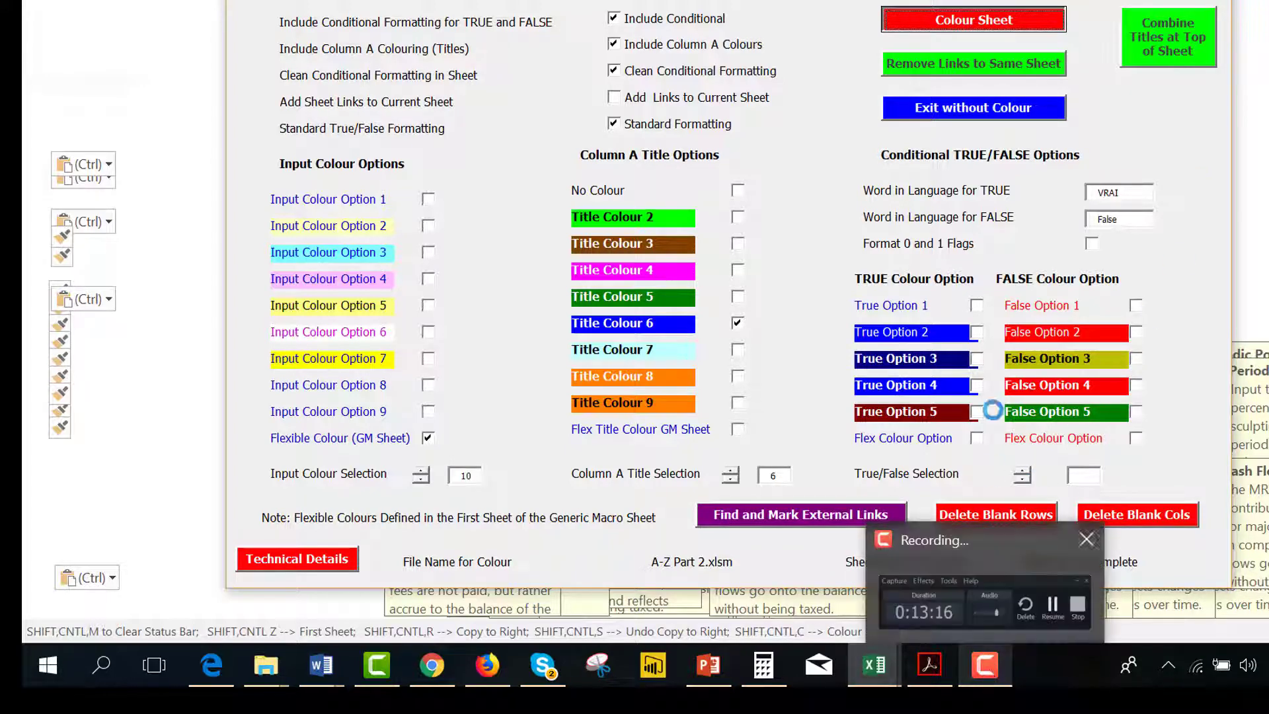
left_click(985, 665)
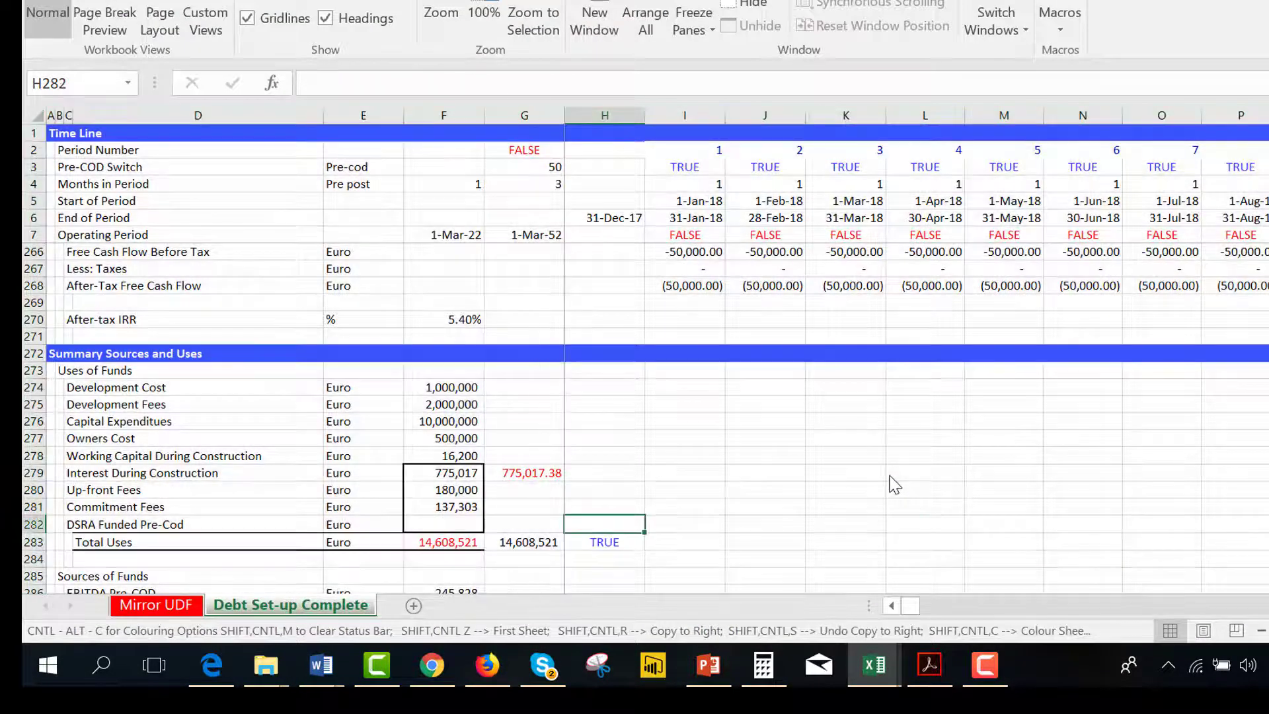
Examine the Summary Sources and Uses block, comparing interest during construction and total uses with the check cells.
key("Left")
key("Left")
key("Up")
key("Up")
key("Up")
key("Up")
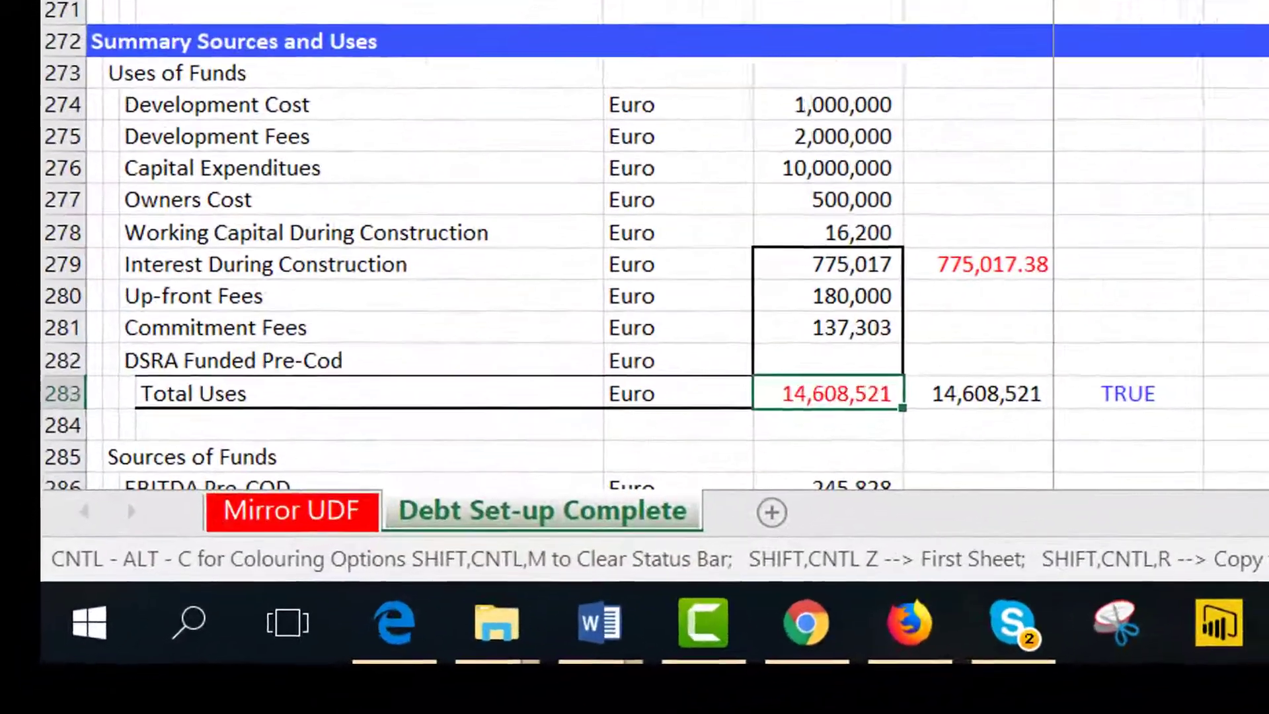
key("Right")
key("Left")
key("Down")
key("Down")
key("Down")
key("Down")
key("Down")
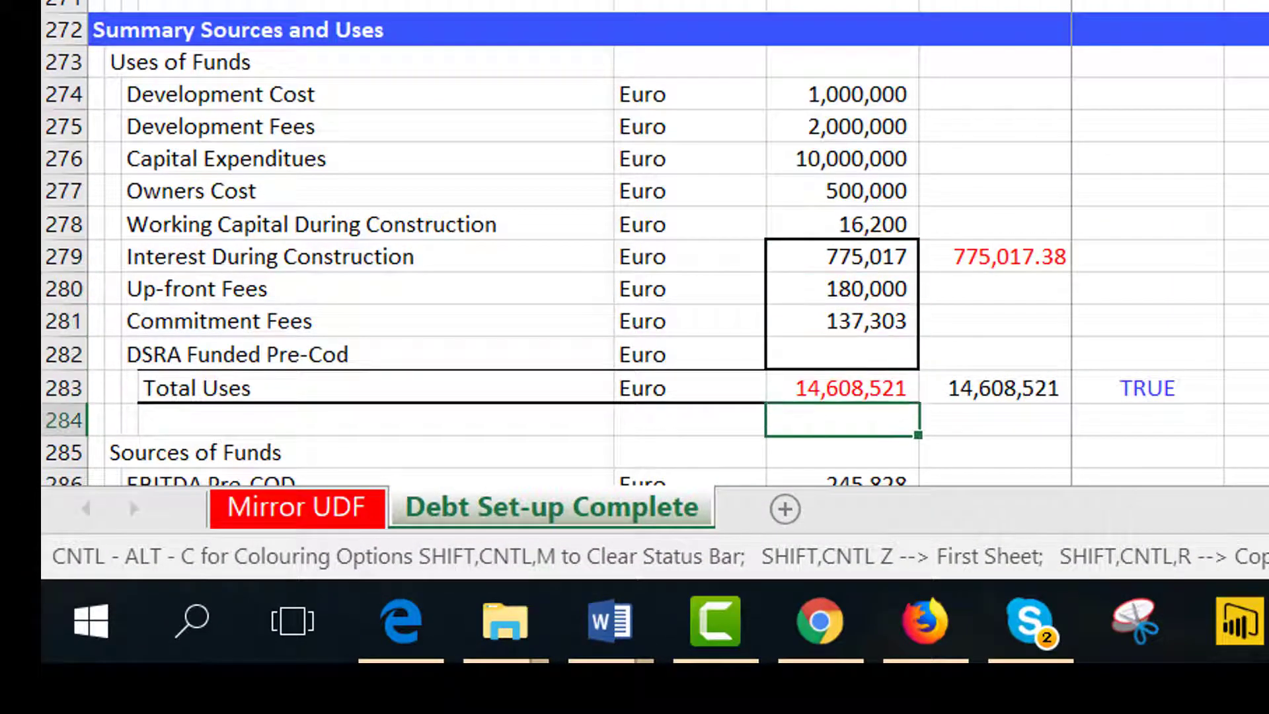
key("Down")
key("Down")
key("Down")
key("Down")
key("Down")
key("Down")
key("Down")
key("Down")
key("Down")
key("Down")
key("Down")
key("Down")
key("Down")
key("Down")
key("Down")
key("Down")
key("Down")
key("Down")
key("Down")
key("Down")
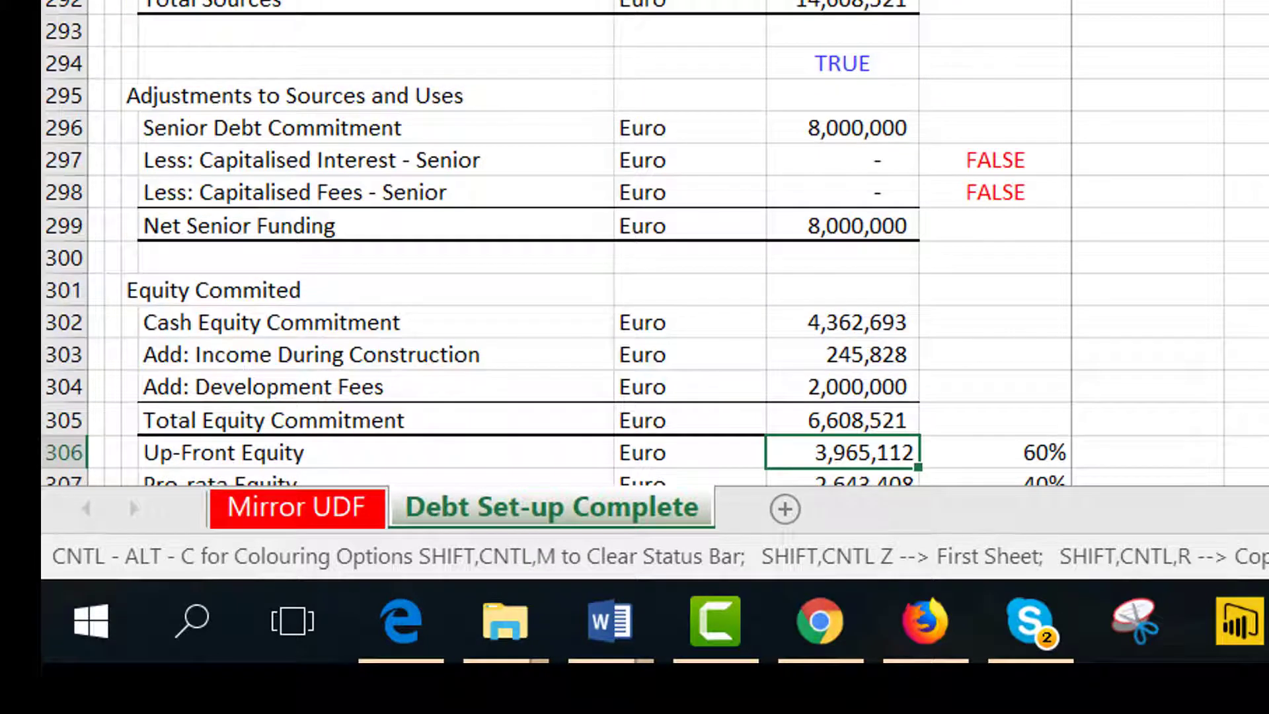
key("Down")
key("Down")
key("Down")
key("Down")
key("Down")
key("Down")
key("Down")
key("Down")
key("Down")
key("Down")
key("Down")
key("Down")
key("Down")
key("Down")
key("Down")
key("Down")
key("Down")
key("Down")
key("Down")
key("Down")
key("Up")
key("Up")
key("Up")
key("Up")
key("Up")
key("Up")
key("Up")
key("Up")
key("Up")
key("Up")
key("Up")
key("Up")
key("Up")
key("Up")
key("Up")
key("Up")
key("Up")
key("Up")
key("Up")
key("Up")
key("Up")
key("Up")
key("Up")
key("Up")
key("Up")
key("Up")
key("Up")
key("Up")
key("Up")
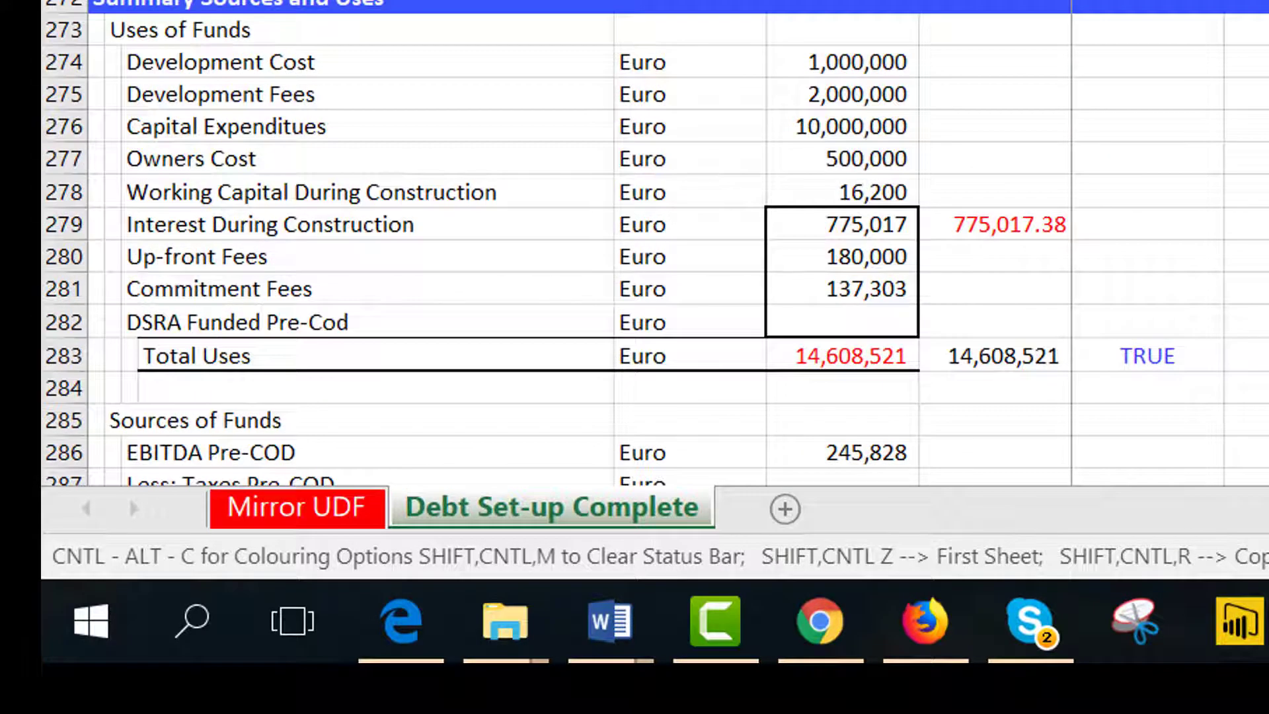
Switch to the Mirror UDF sheet and select the function output block from G14 down to the debt balance row.
key("ctrl+Page_Up")
key("Down")
key("Up")
key("Up")
key("Up")
key("Up")
key("Up")
key("Up")
key("Up")
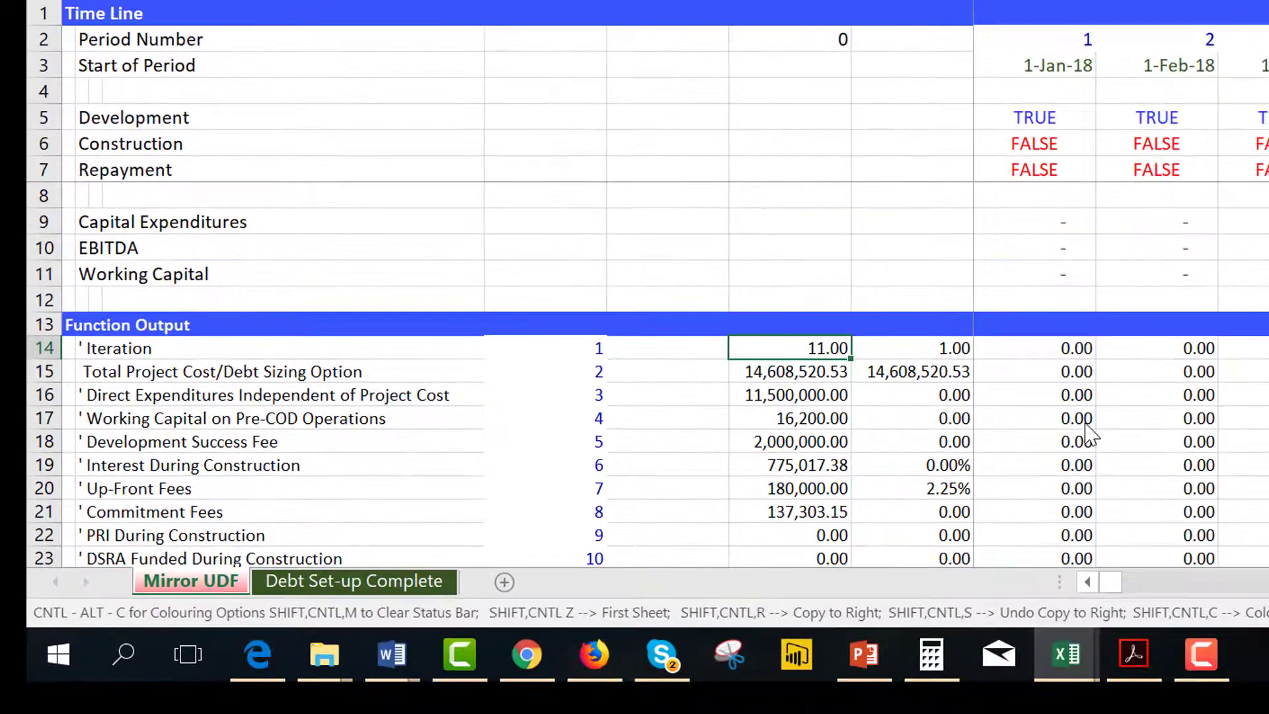
key("ctrl+shift+Right")
key("ctrl+shift+Down")
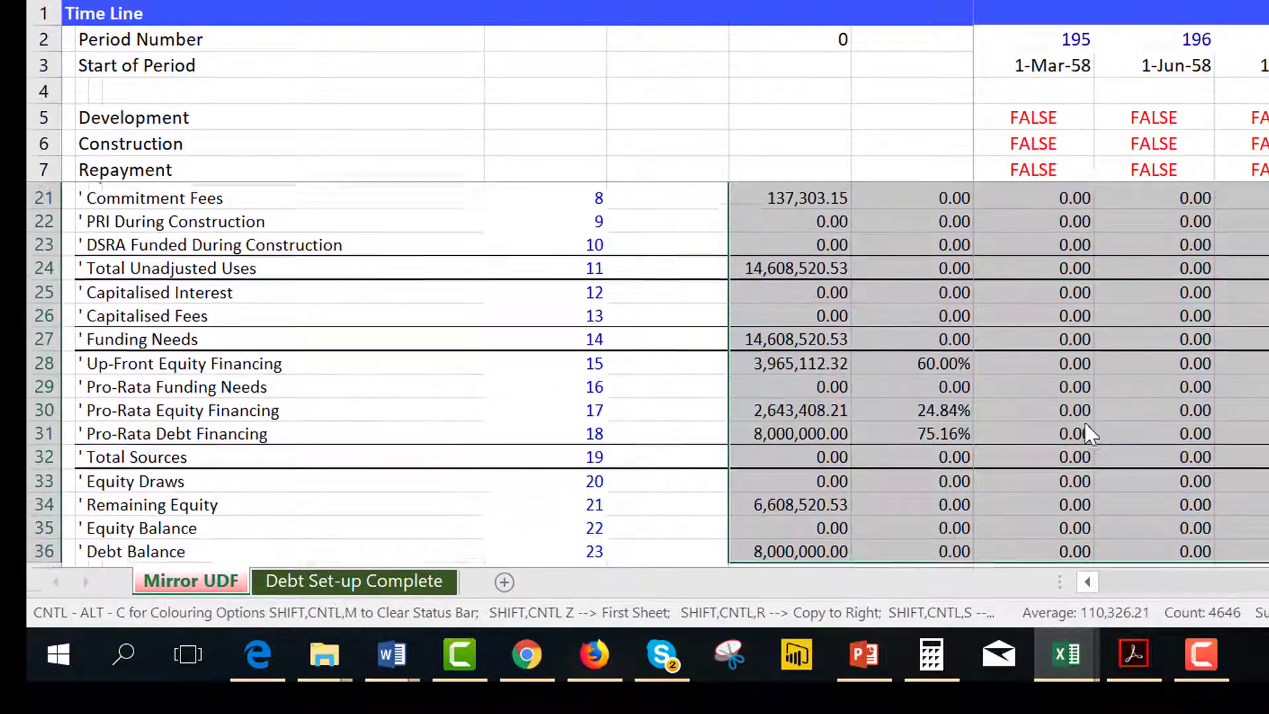
Examine the timeline switch rows and the function output values around the output block.
key("Up")
key("Down")
key("Right")
key("Left")
key("Up")
key("Up")
key("Up")
key("Up")
key("Up")
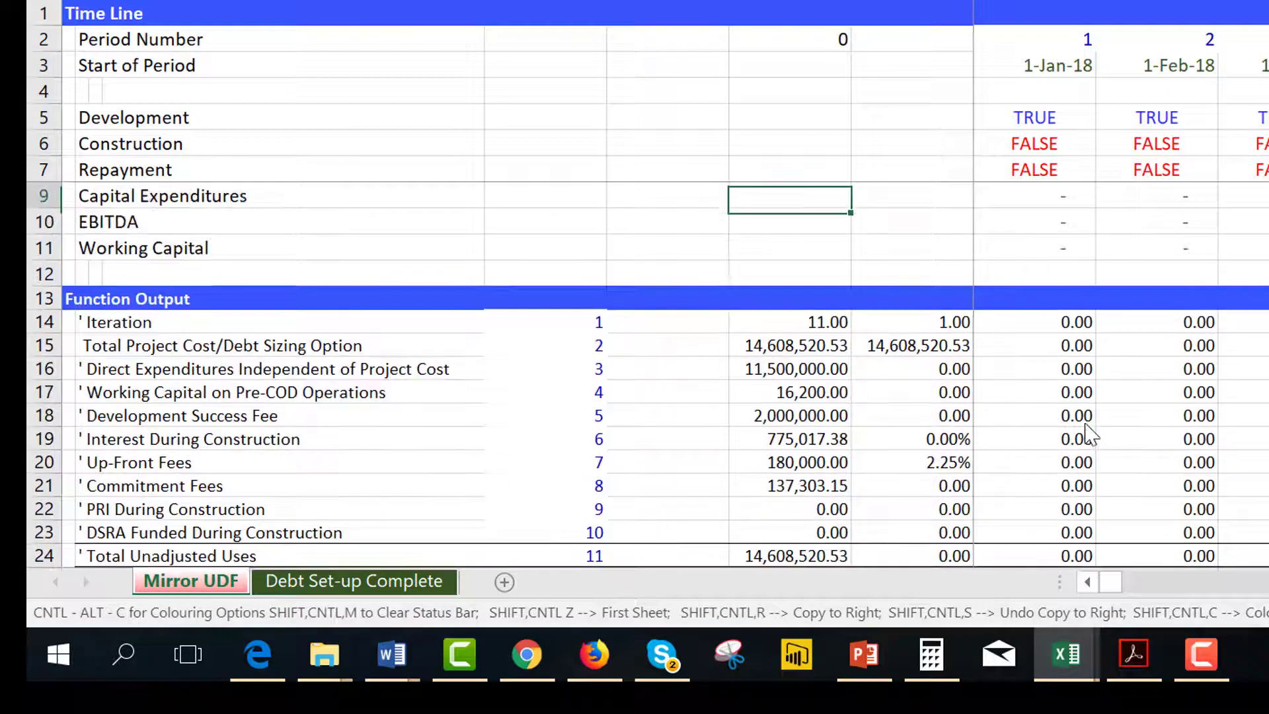
key("Up")
key("Up")
key("Up")
key("Up")
key("Up")
key("Up")
key("Up")
key("Up")
key("Right")
key("Down")
key("Down")
key("Right")
key("Right")
key("Left")
key("Left")
key("Left")
key("Up")
key("Down")
key("Down")
key("Right")
key("Right")
key("Right")
key("Down")
key("Left")
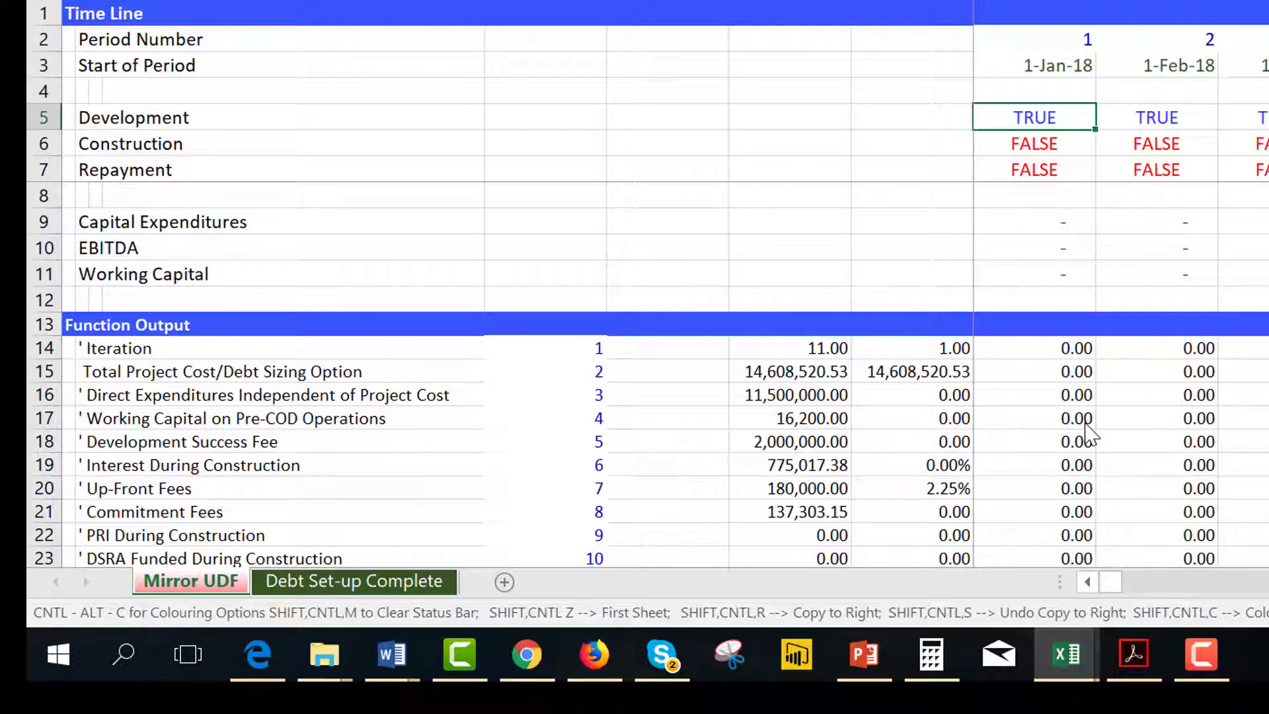
key("Left")
key("Left")
key("Right")
key("Right")
key("Right")
key("Right")
key("Right")
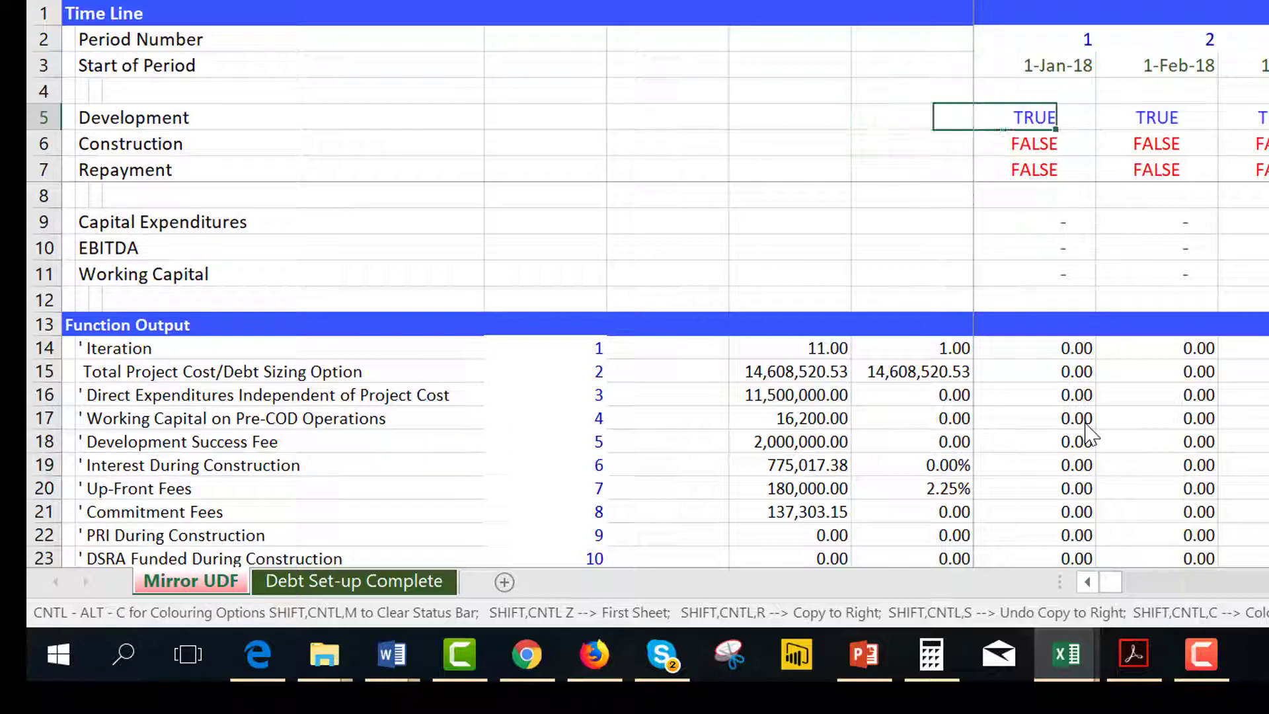
key("Left")
key("Left")
key("Left")
key("Left")
key("Down")
key("Down")
key("Down")
key("Down")
key("Down")
key("Down")
key("Down")
key("Down")
key("Down")
key("Down")
key("Left")
key("Up")
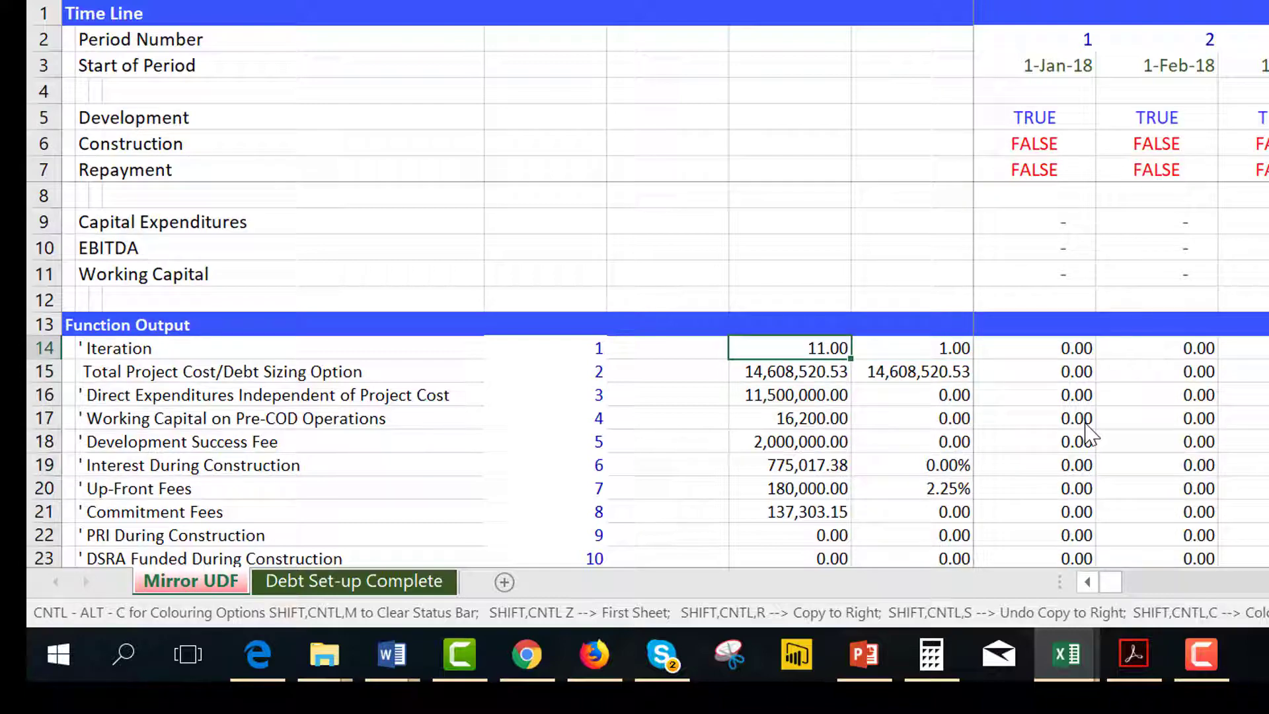
Select the whole function output block and open the circular_template formula's function arguments.
key("ctrl+shift+Right")
key("ctrl+shift+Down")
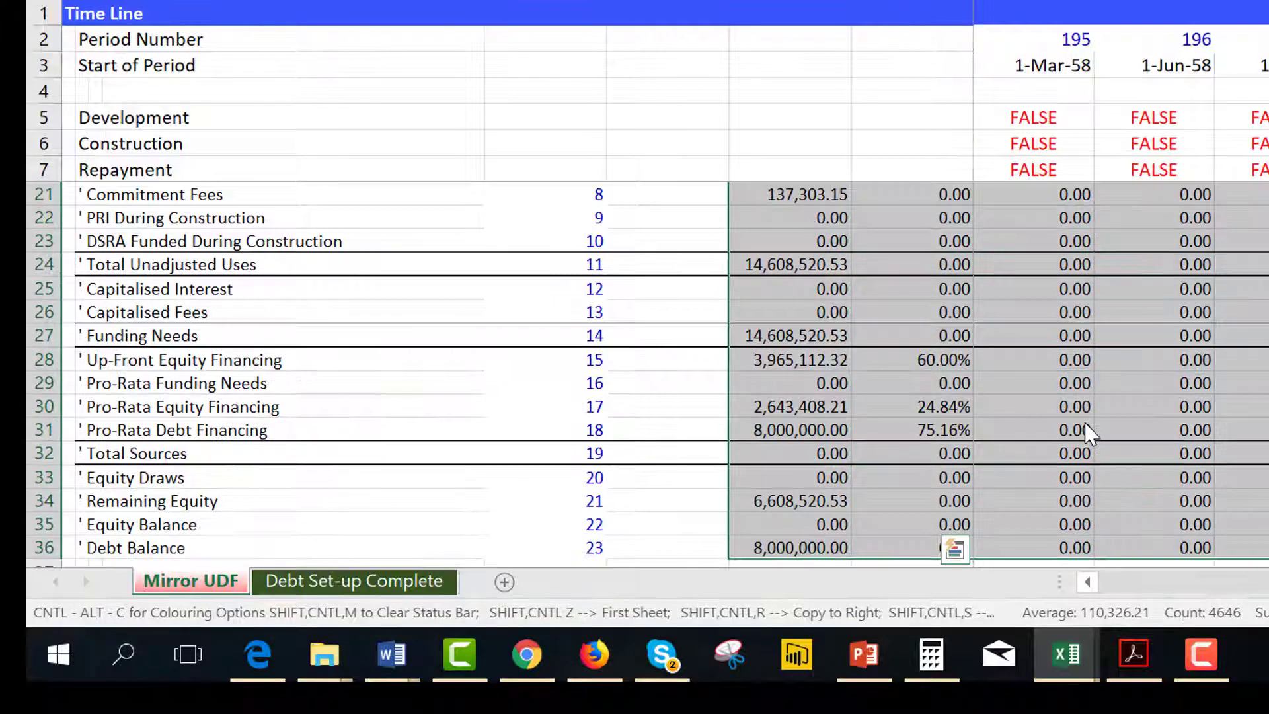
key("ctrl+BackSpace")
key("F2")
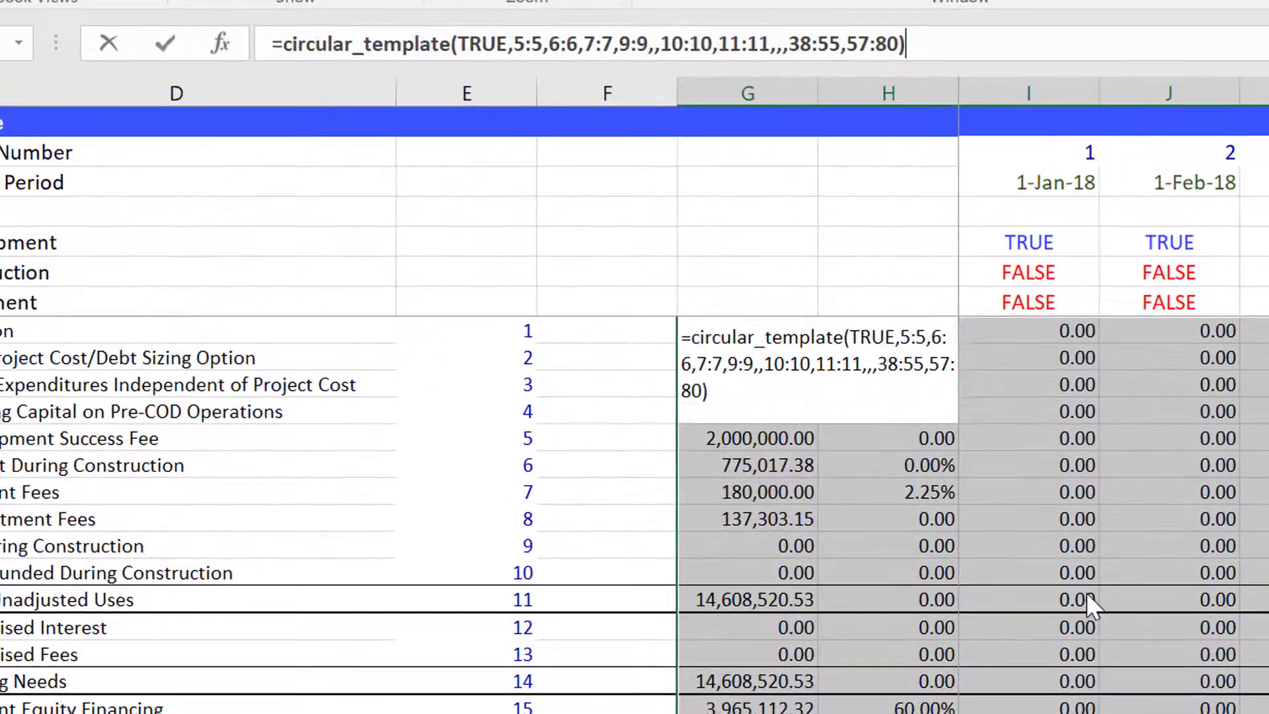
key("ctrl+a")
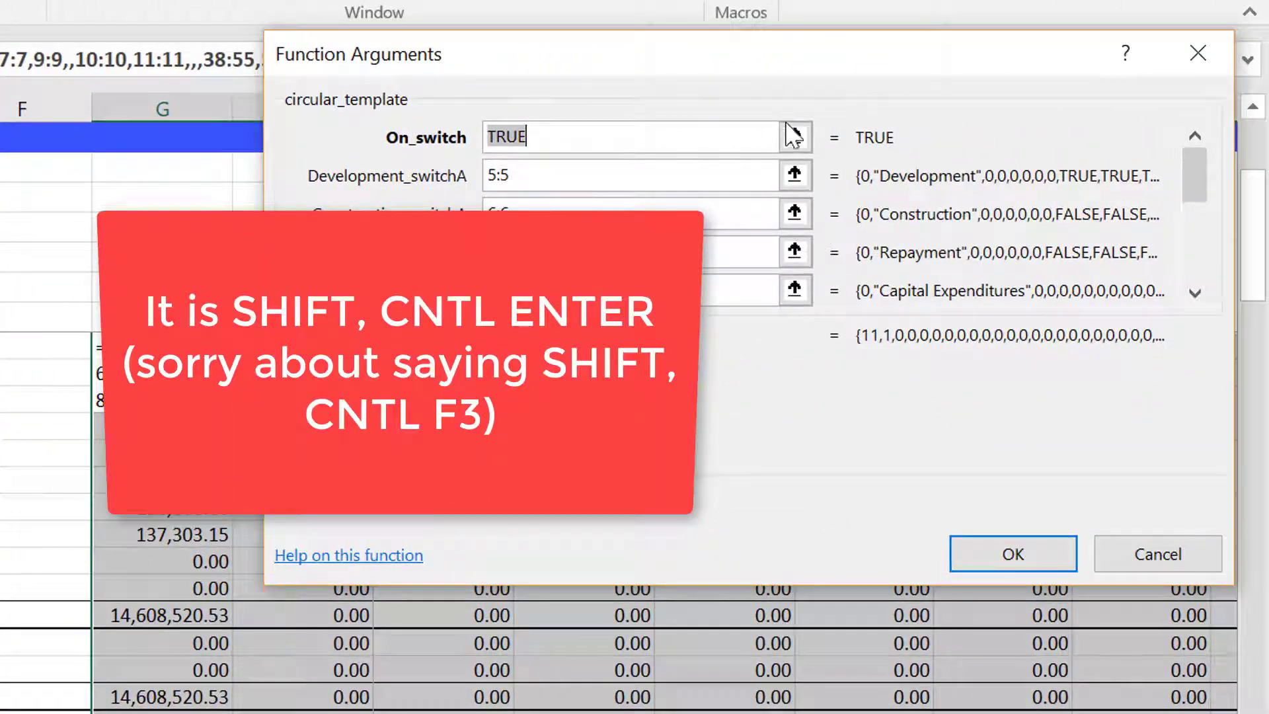
Review the circular_template arguments from On_switch to Debt_table and confirm the formula as an array over the output block.
left_click(1195, 293)
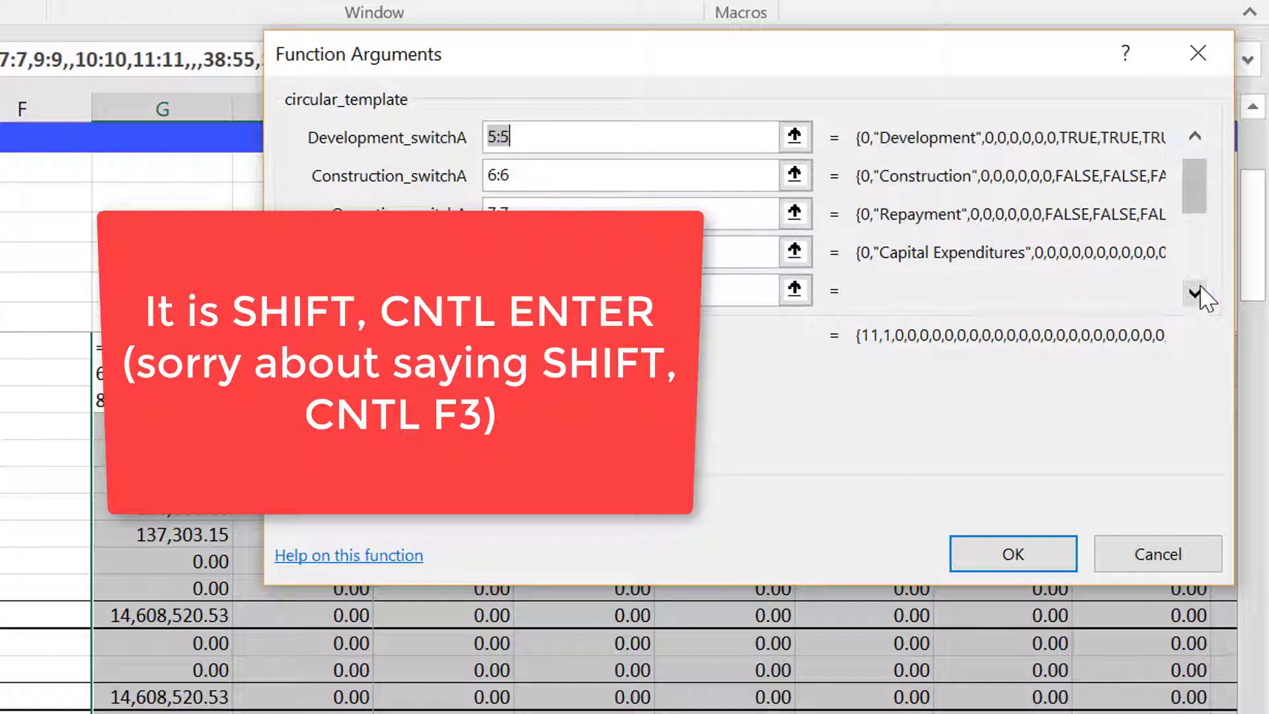
left_click(1195, 293)
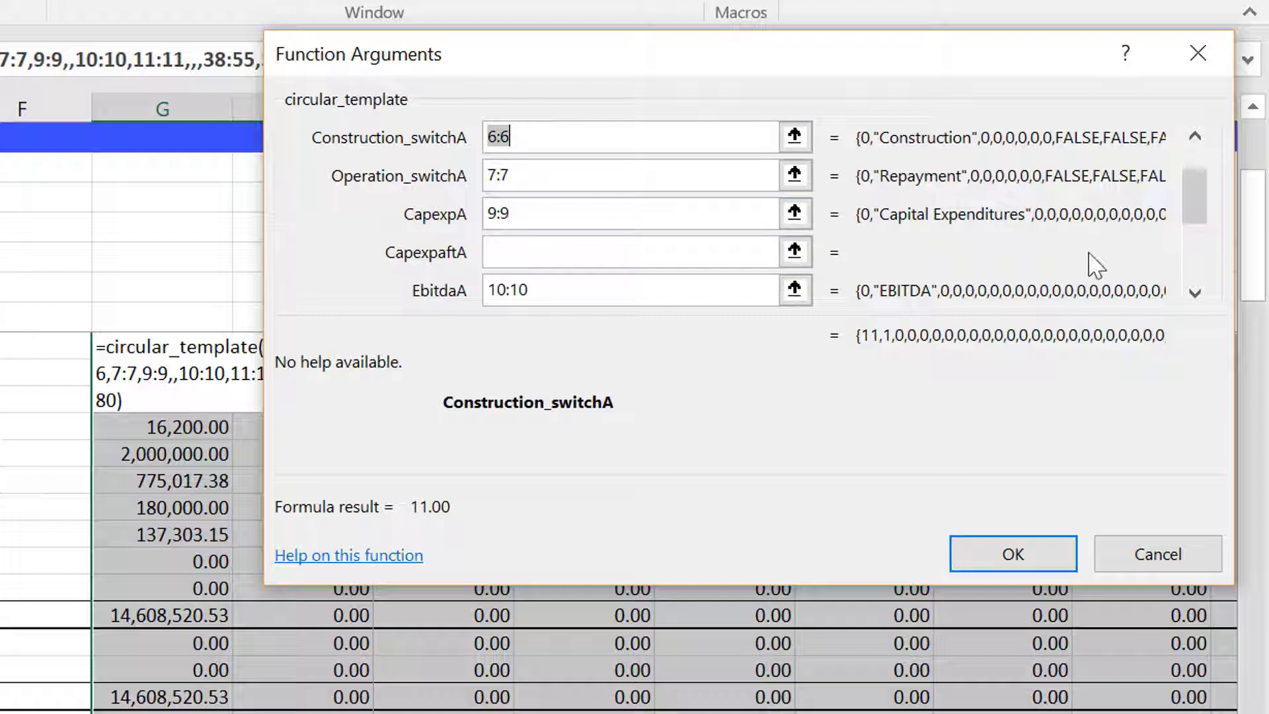
left_click(1195, 292)
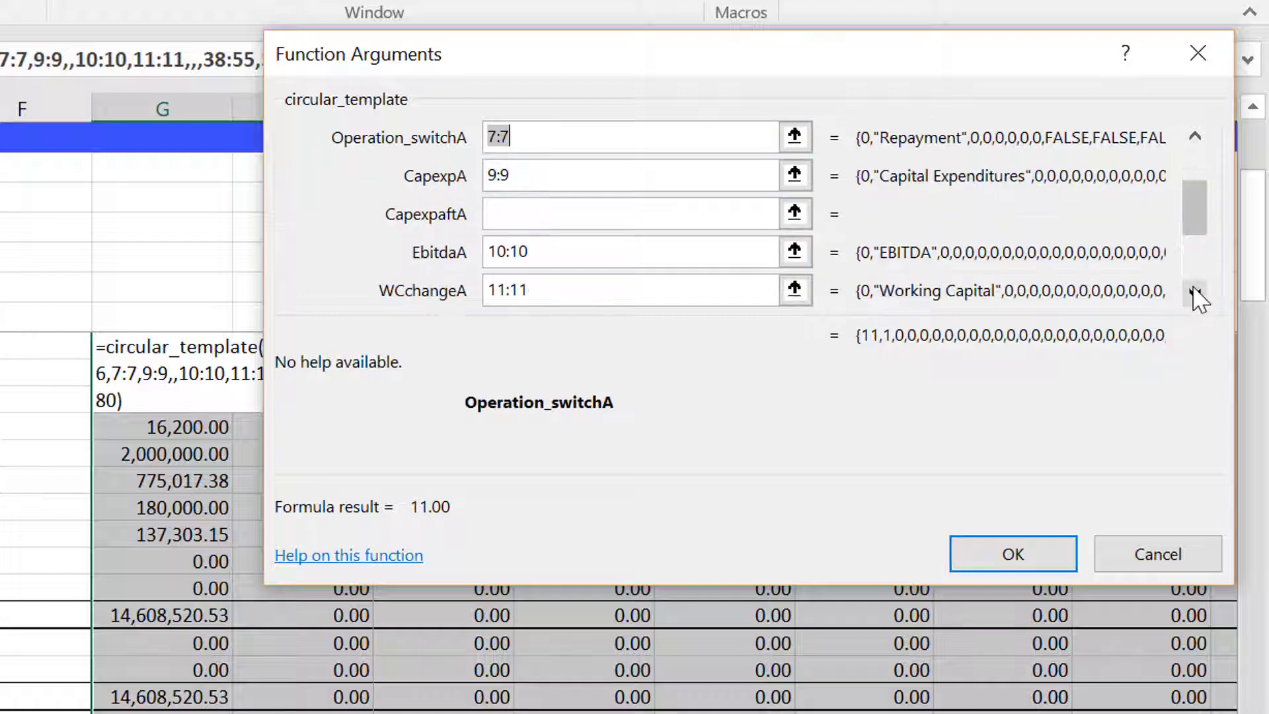
left_click(1194, 292)
left_click(1195, 293)
left_click(1195, 292)
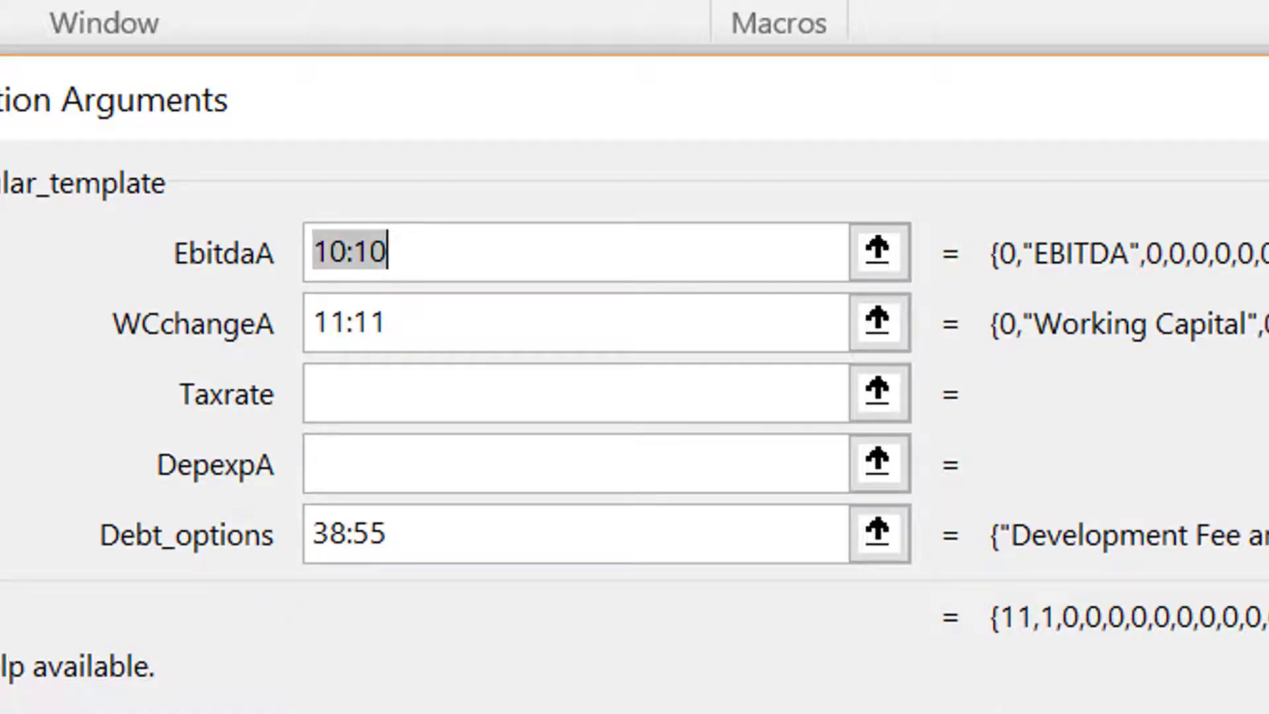
key("Tab")
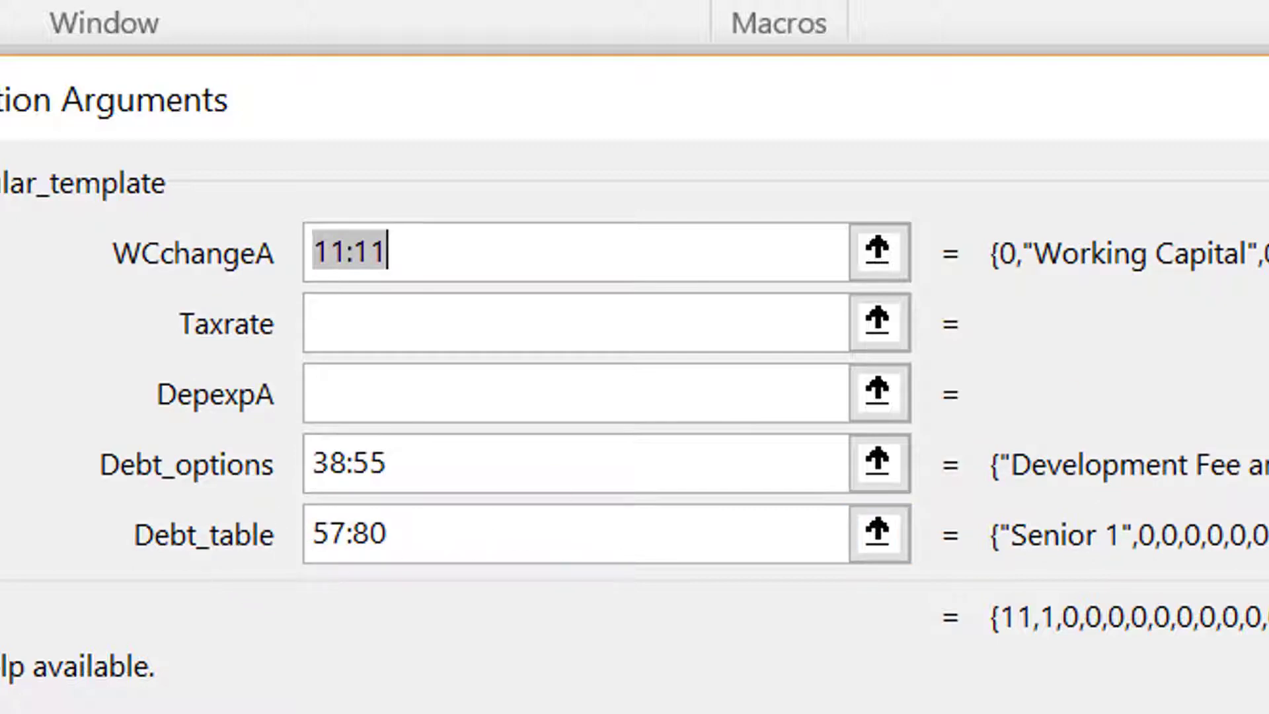
key("shift+Tab")
key("shift+Tab")
key("shift+Tab")
key("shift+Tab")
key("shift+Tab")
key("shift+Tab")
key("shift+Tab")
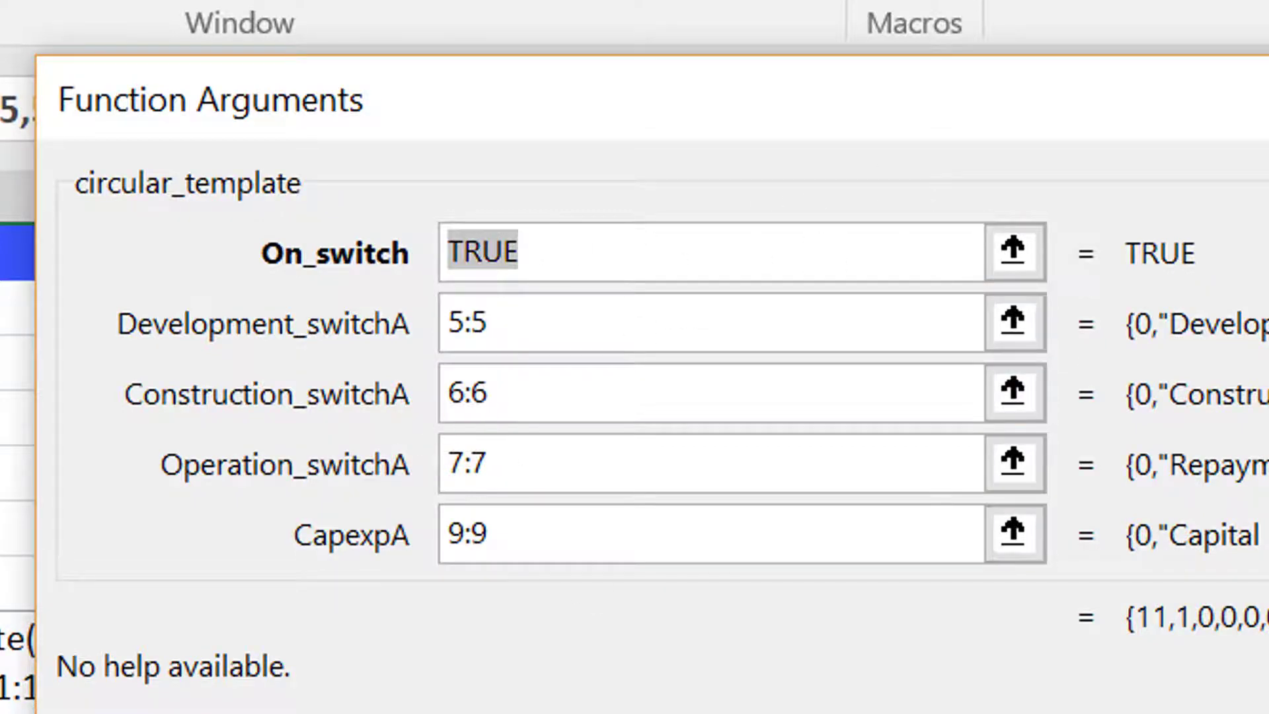
key("ctrl+shift+Return")
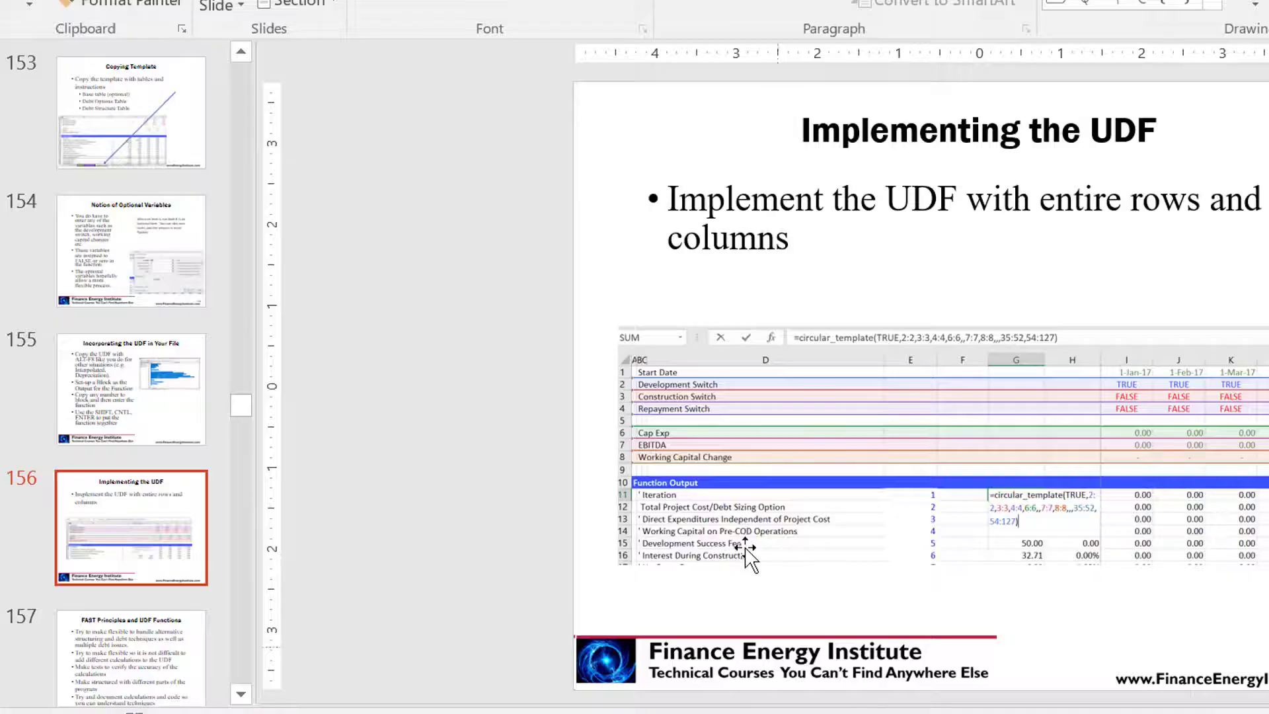
scroll(750, 552, "down", 1)
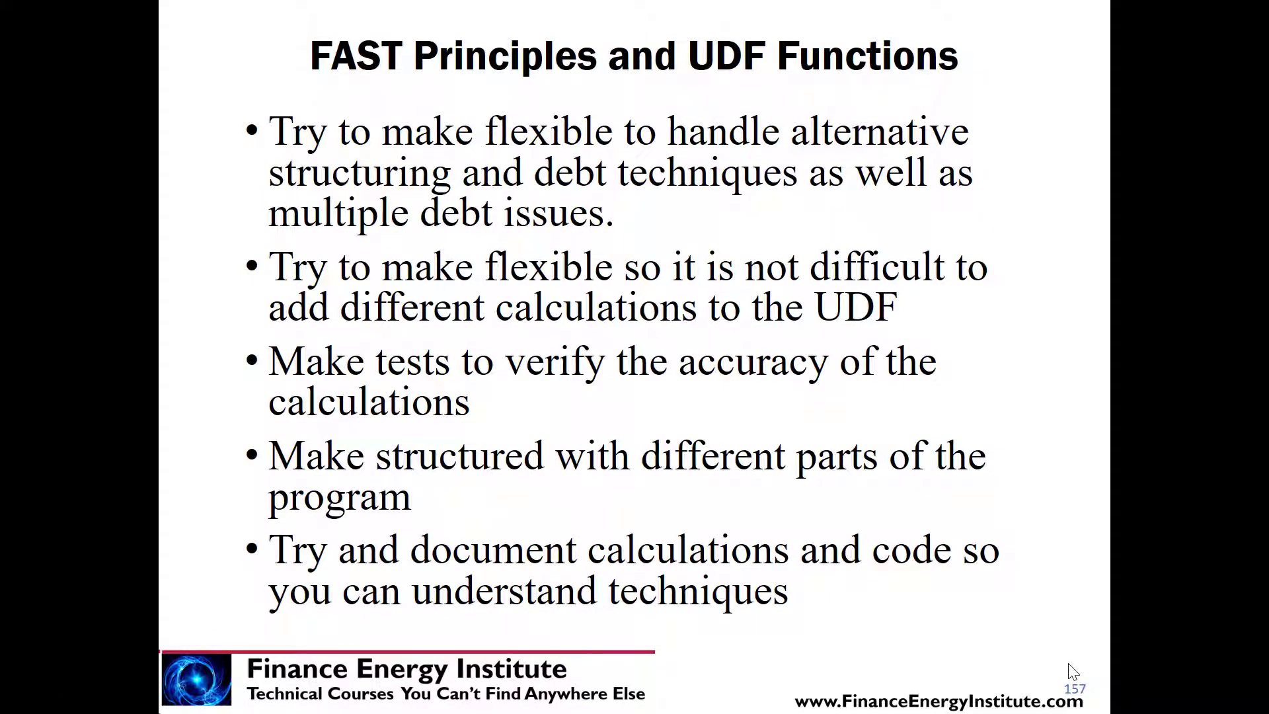
left_click(1069, 664)
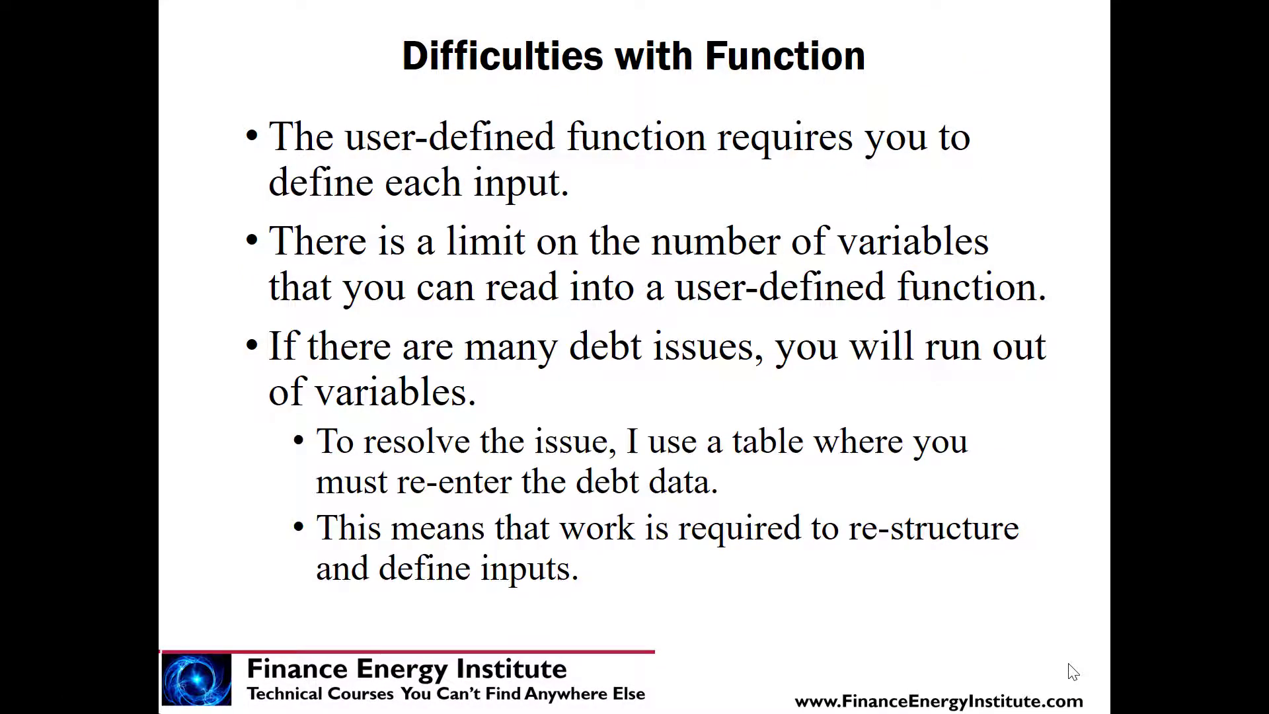
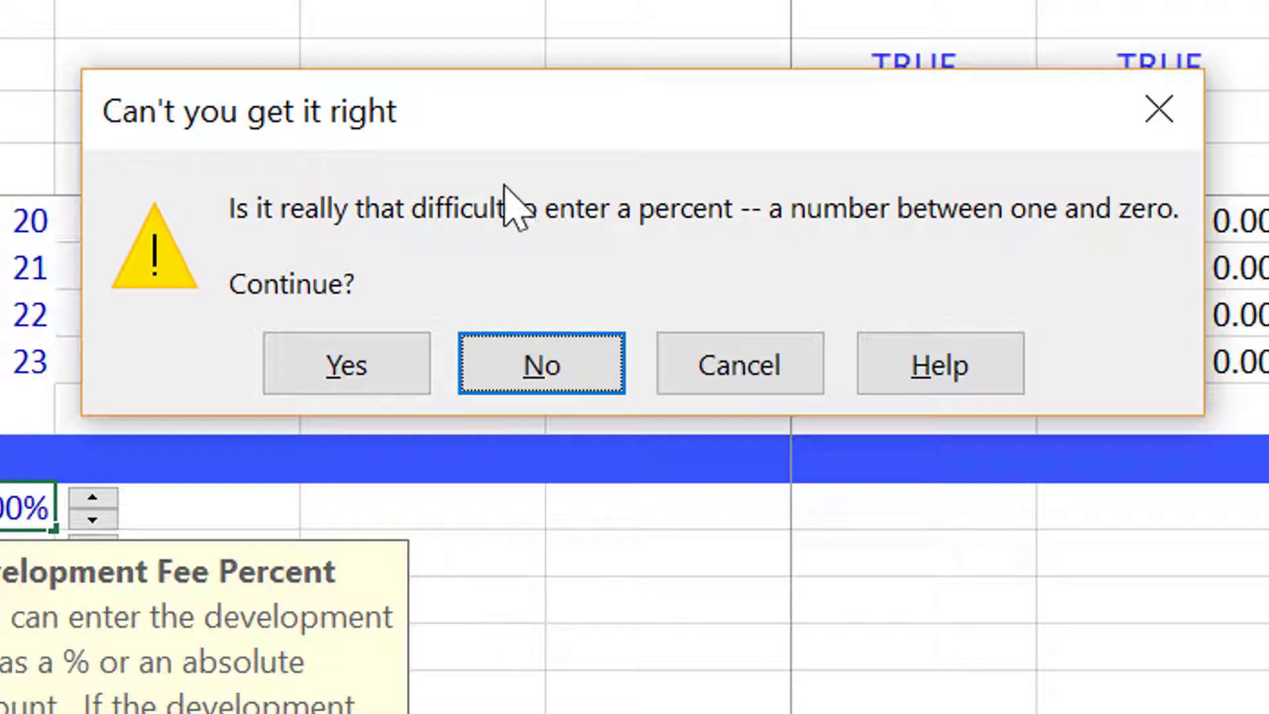
Cancel the invalid Development Fee Percent entry and undo it.
key("Escape")
key("ctrl+z")
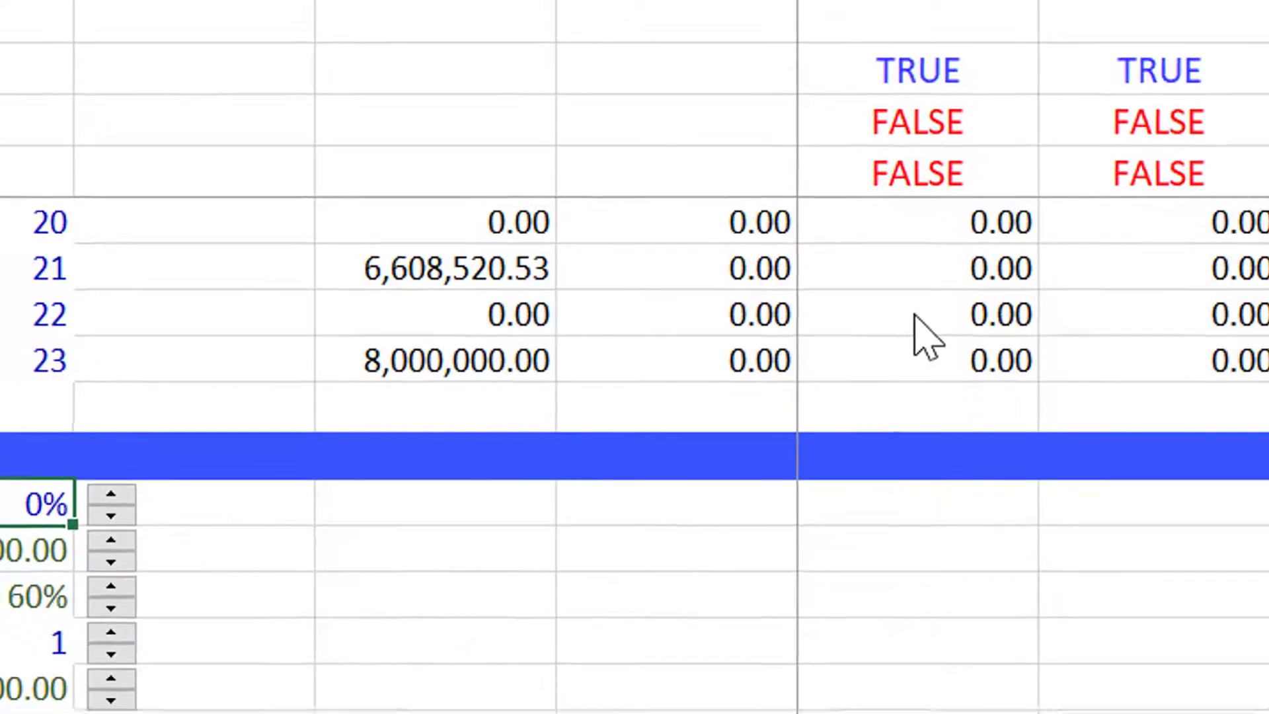
key("Left")
key("Down")
key("Down")
key("Right")
Examine the Development Fee and Debt Options input cells and their descriptive comments.
key("Down")
key("Down")
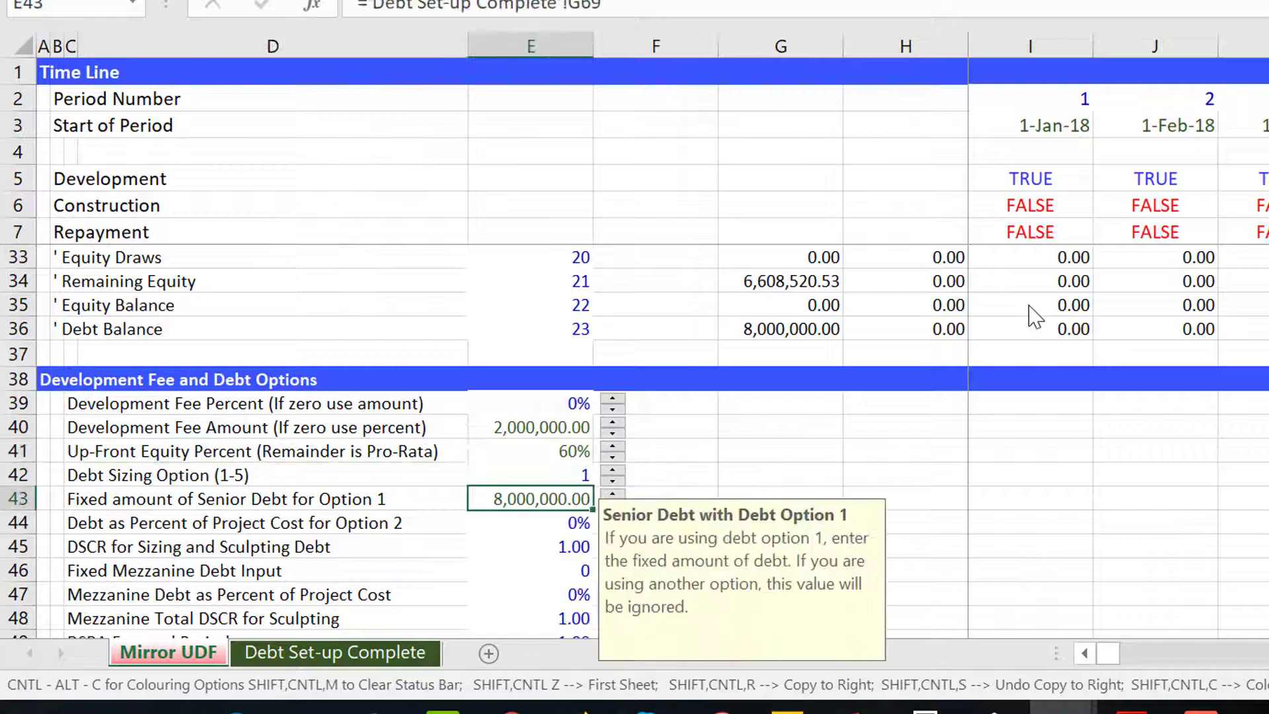
key("Up")
key("Up")
key("Up")
key("Down")
key("Down")
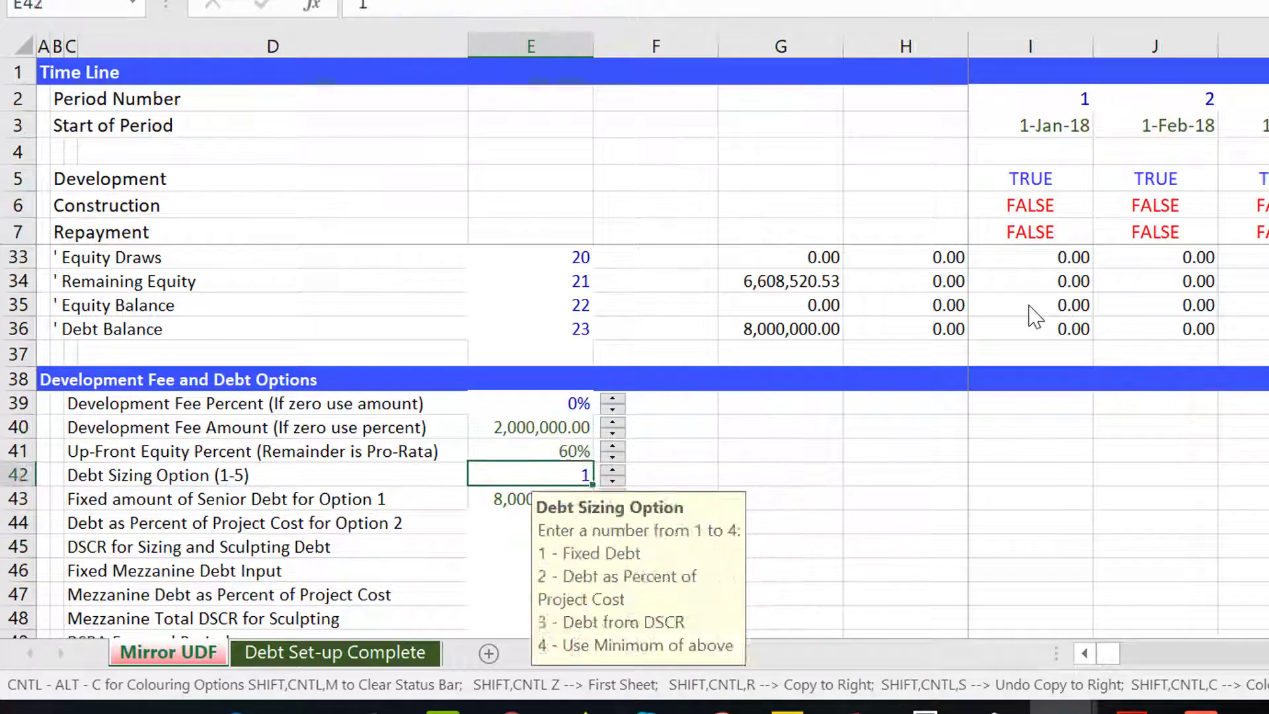
key("Down")
key("Up")
key("Up")
key("Up")
key("Down")
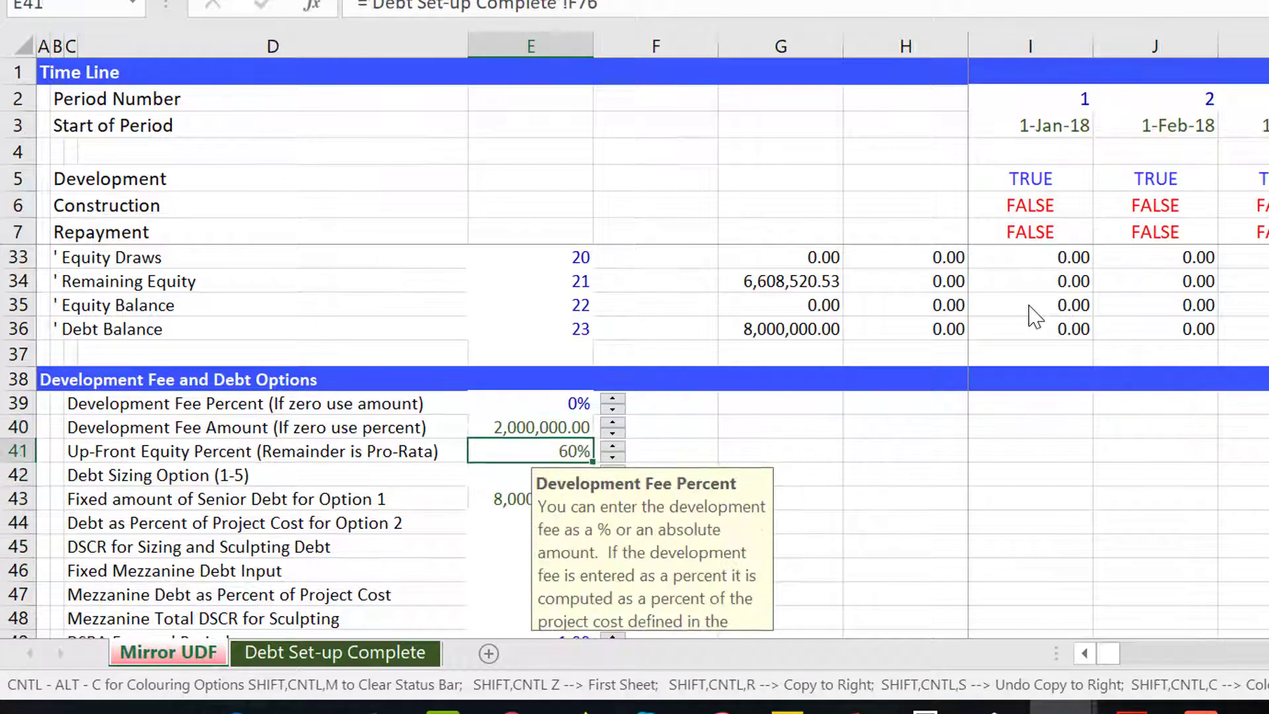
key("Down")
key("Down")
key("Down")
key("Down")
key("Down")
key("Down")
key("Down")
key("Down")
key("Down")
key("Down")
key("Down")
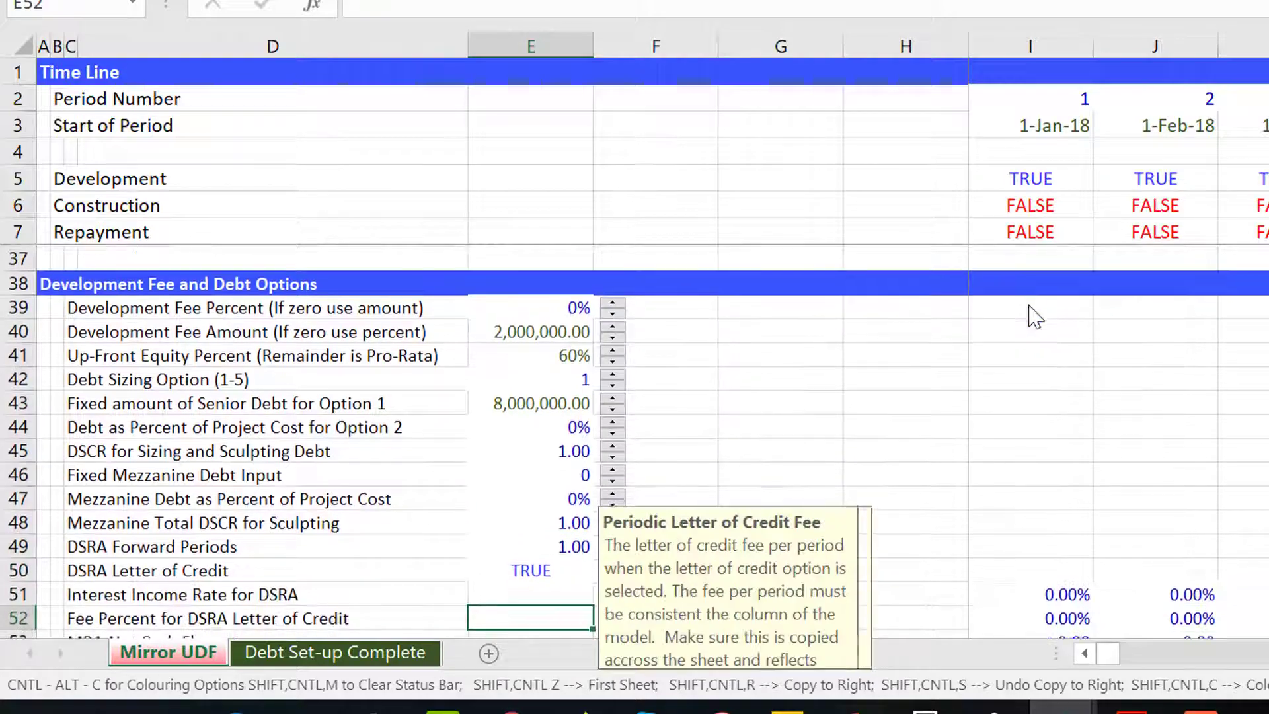
key("Up")
key("Up")
key("Up")
key("Up")
key("Up")
key("Up")
key("Up")
key("Up")
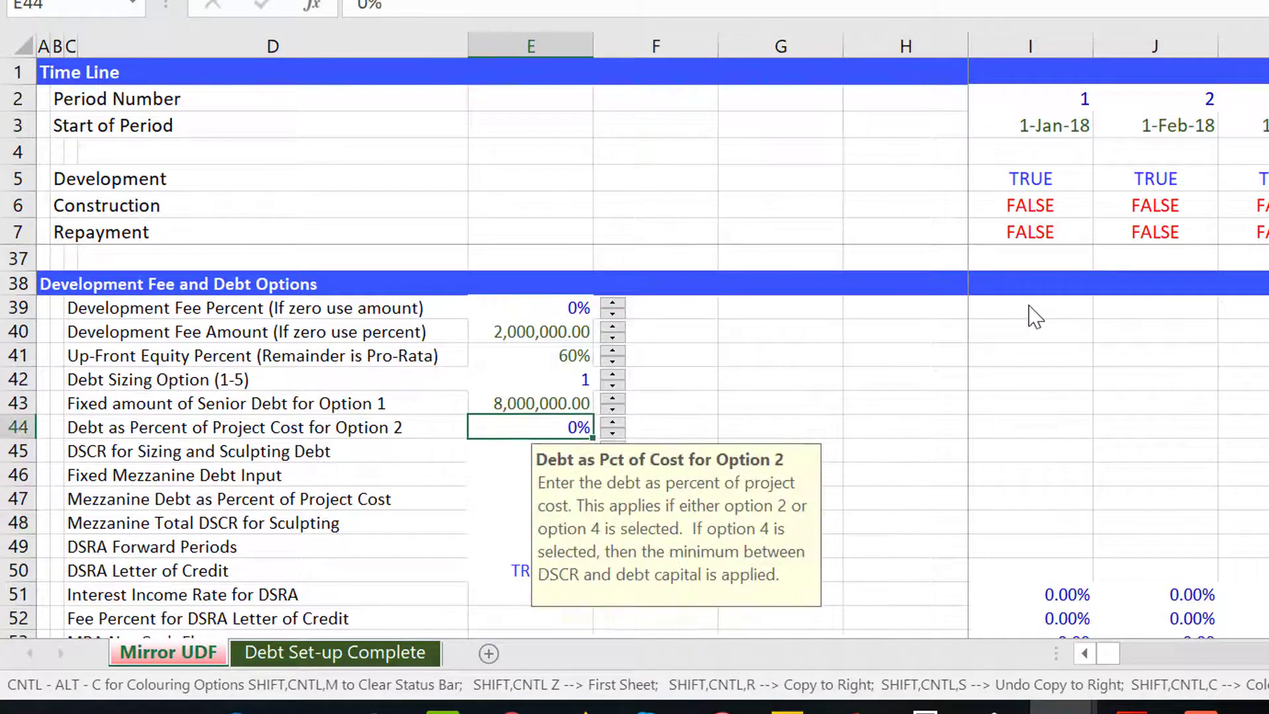
key("Down")
key("Down")
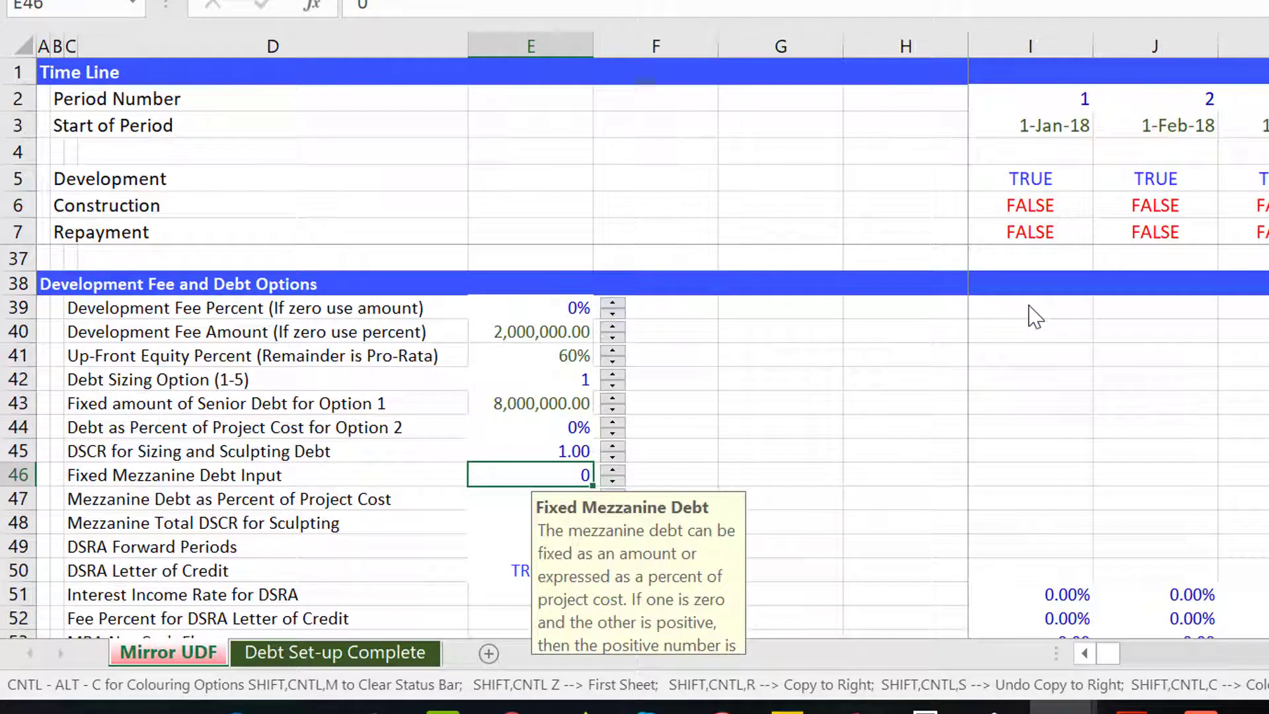
key("Down")
key("Down")
key("Down")
key("Down")
key("Down")
key("Down")
key("Down")
key("Down")
key("Down")
key("Down")
key("Down")
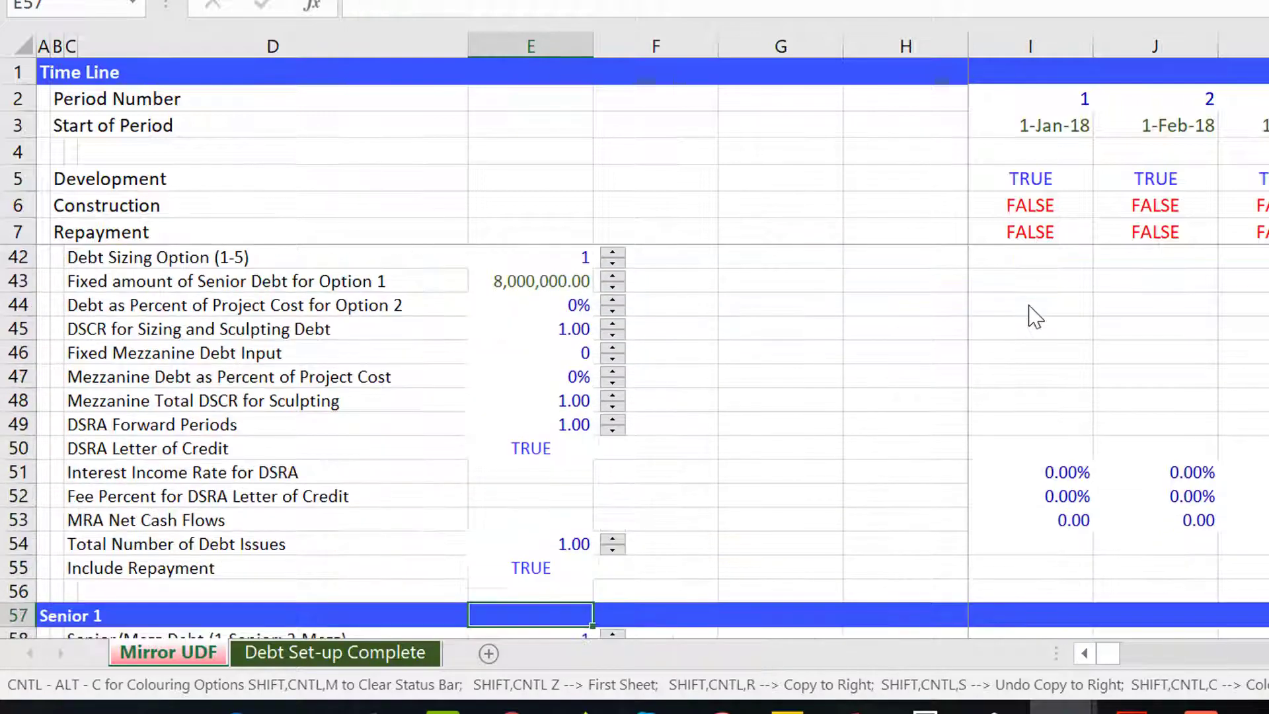
key("Up")
key("Up")
key("Up")
key("Up")
key("Up")
key("Up")
key("Up")
key("Up")
key("Up")
key("Up")
key("Up")
key("Up")
key("Up")
key("Up")
key("Up")
key("Up")
key("Up")
key("Up")
key("Up")
key("Up")
key("Down")
key("Down")
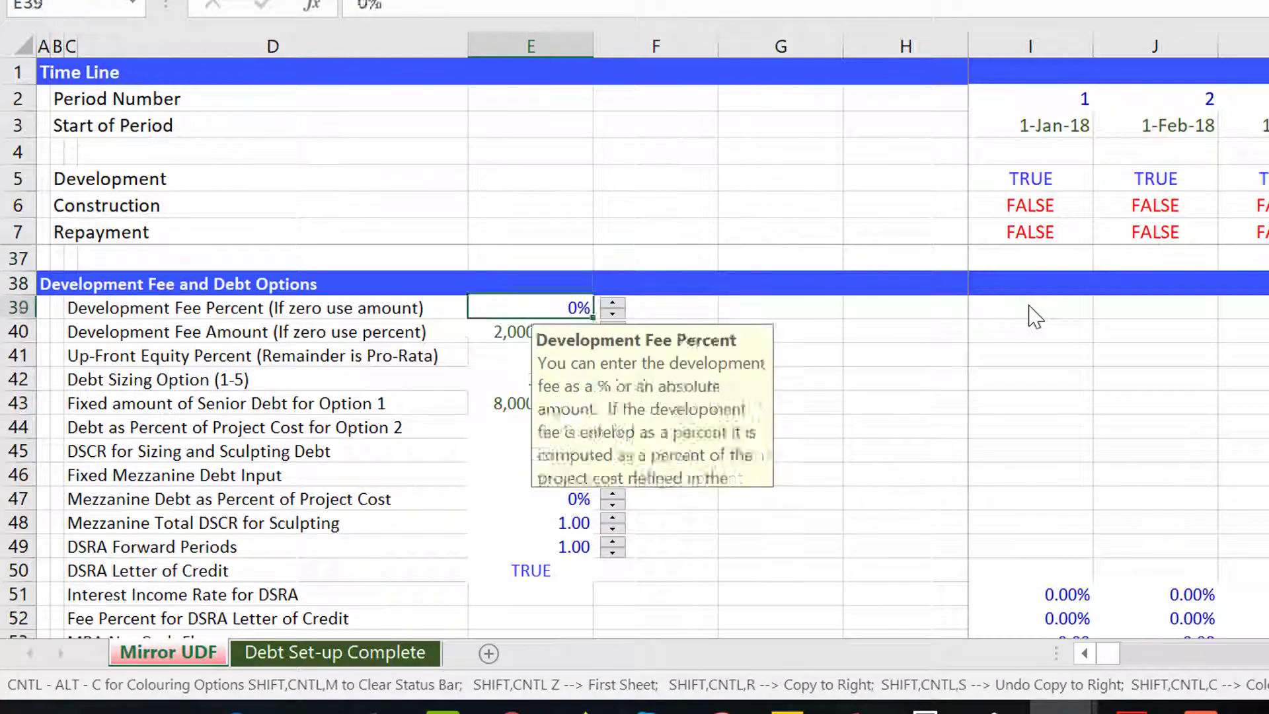
key("Down")
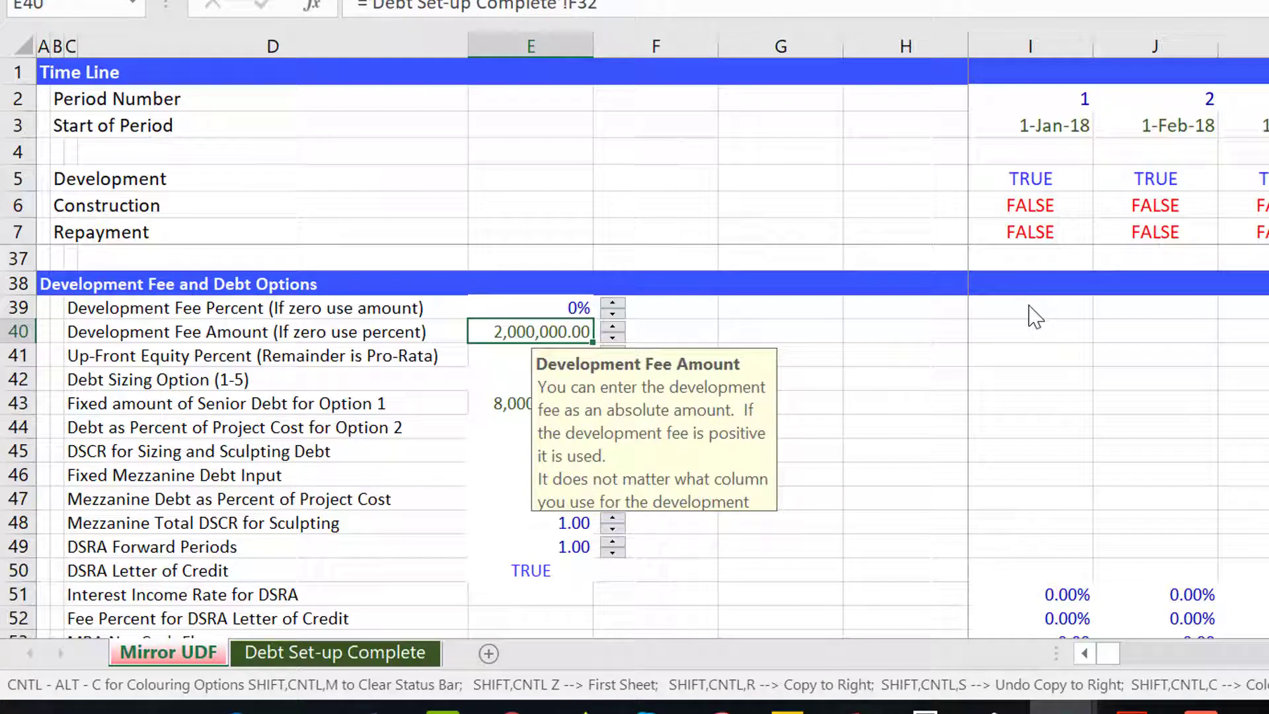
key("Down")
key("Down")
key("Down")
key("Down")
key("Down")
key("Down")
key("Down")
key("Down")
key("Down")
key("Down")
key("Down")
key("Down")
key("Down")
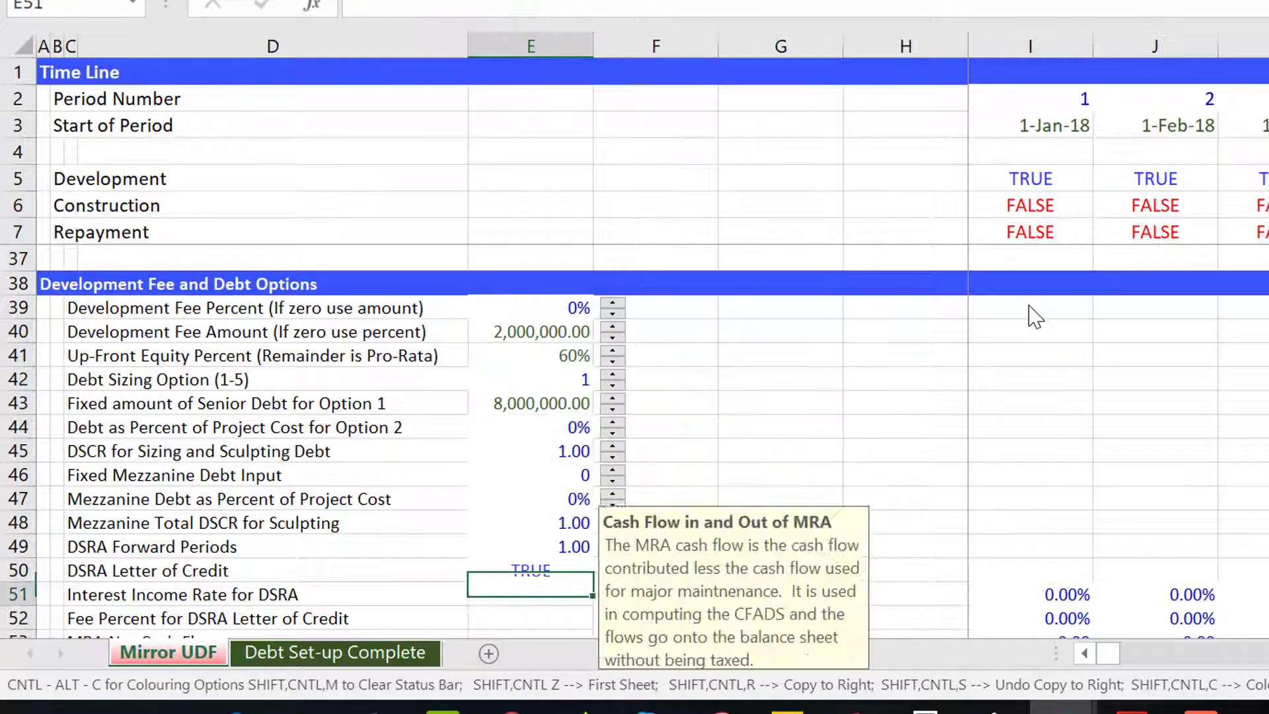
key("Up")
key("Up")
key("Up")
key("Up")
key("Up")
key("Up")
key("Up")
key("Up")
key("Up")
key("Up")
key("Up")
key("Up")
key("Up")
key("Up")
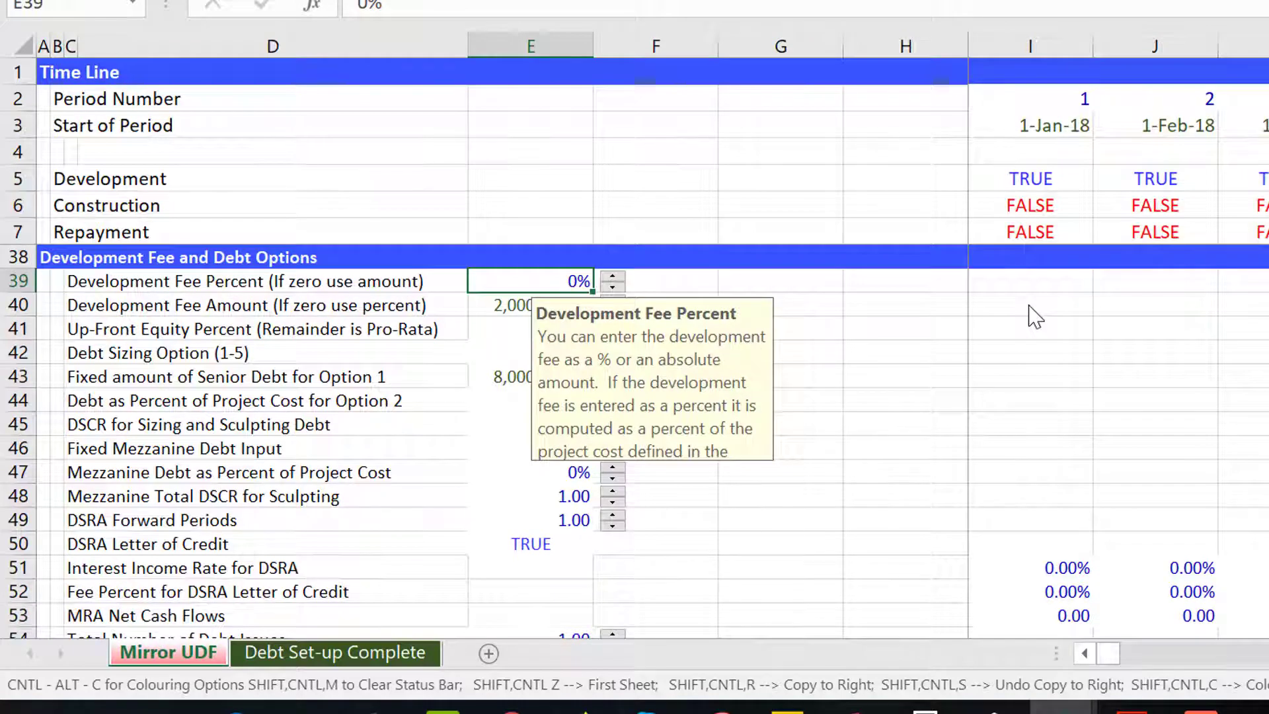
key("Down")
key("Down")
key("Down")
key("Up")
key("Up")
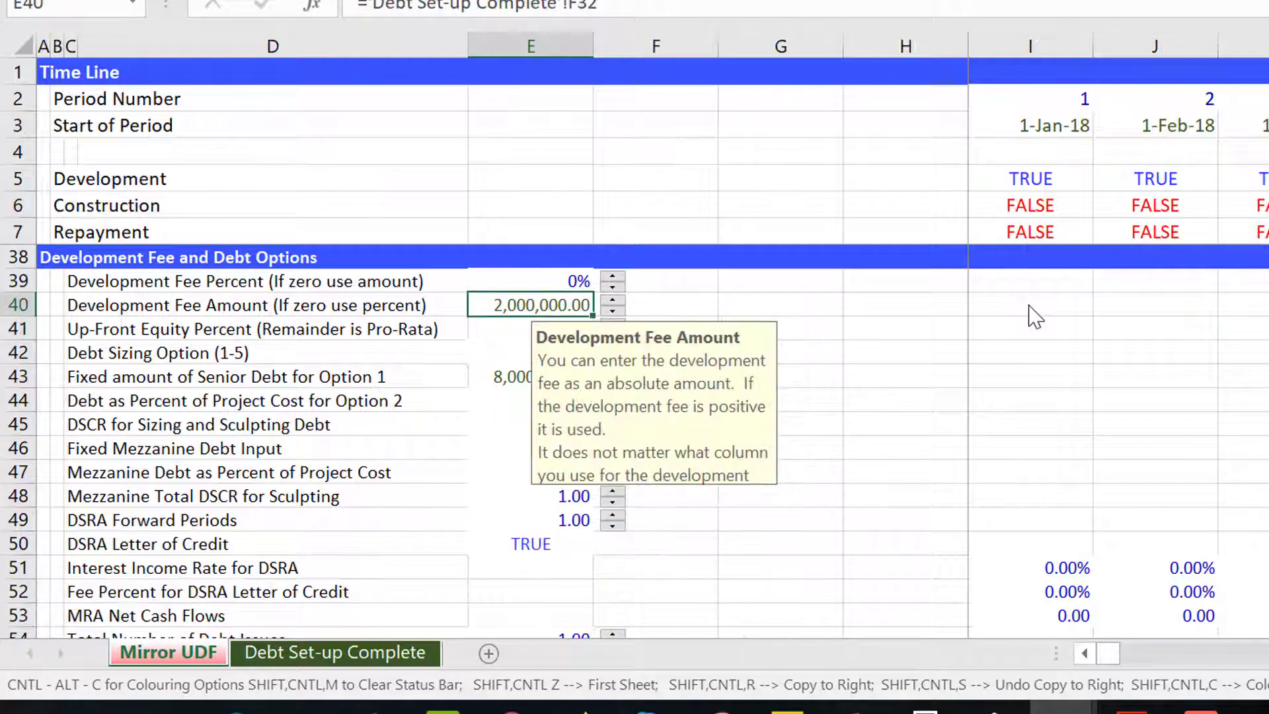
key("Down")
key("Down")
key("Down")
key("Down")
key("Down")
key("Down")
key("Down")
key("Down")
key("Down")
key("Down")
key("Down")
key("Down")
key("Down")
key("Down")
key("Down")
key("Down")
key("Down")
key("Down")
key("Down")
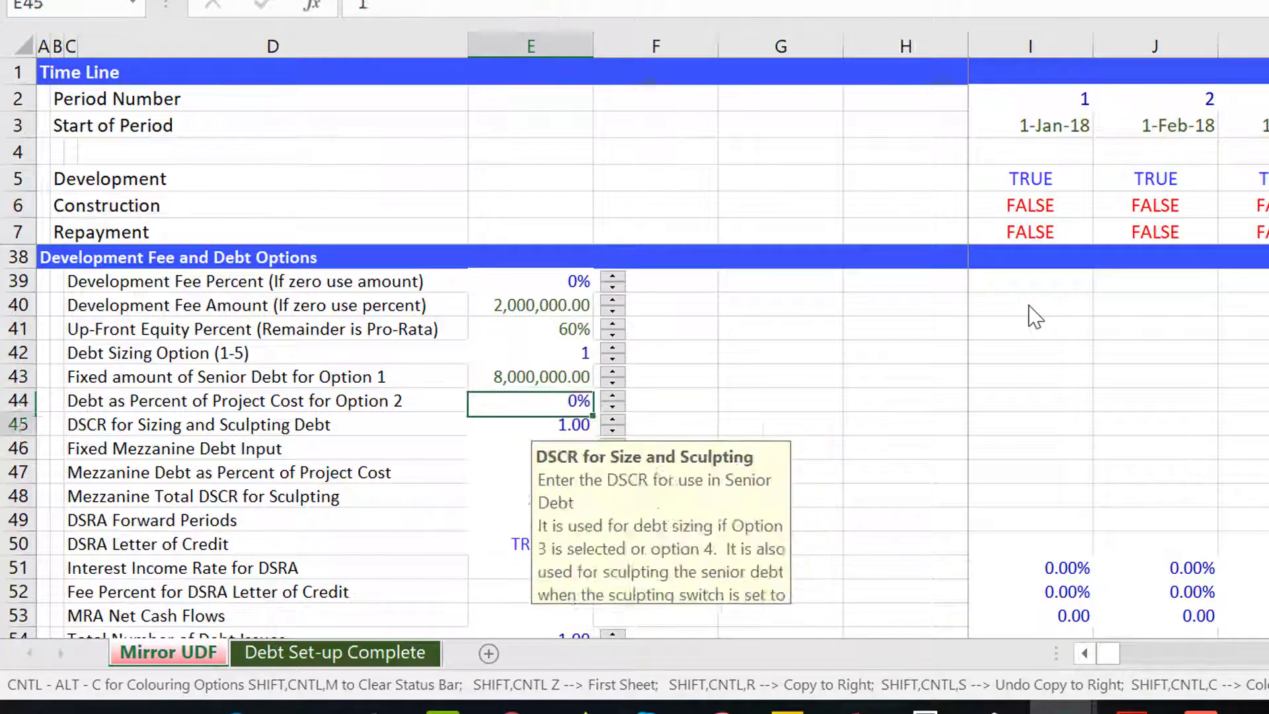
key("Up")
key("Up")
key("Up")
key("Up")
key("Up")
key("Up")
key("Up")
key("Up")
key("Up")
key("Up")
key("Up")
key("Up")
key("Up")
key("Up")
key("Up")
key("Up")
key("Up")
key("Up")
key("Up")
key("Up")
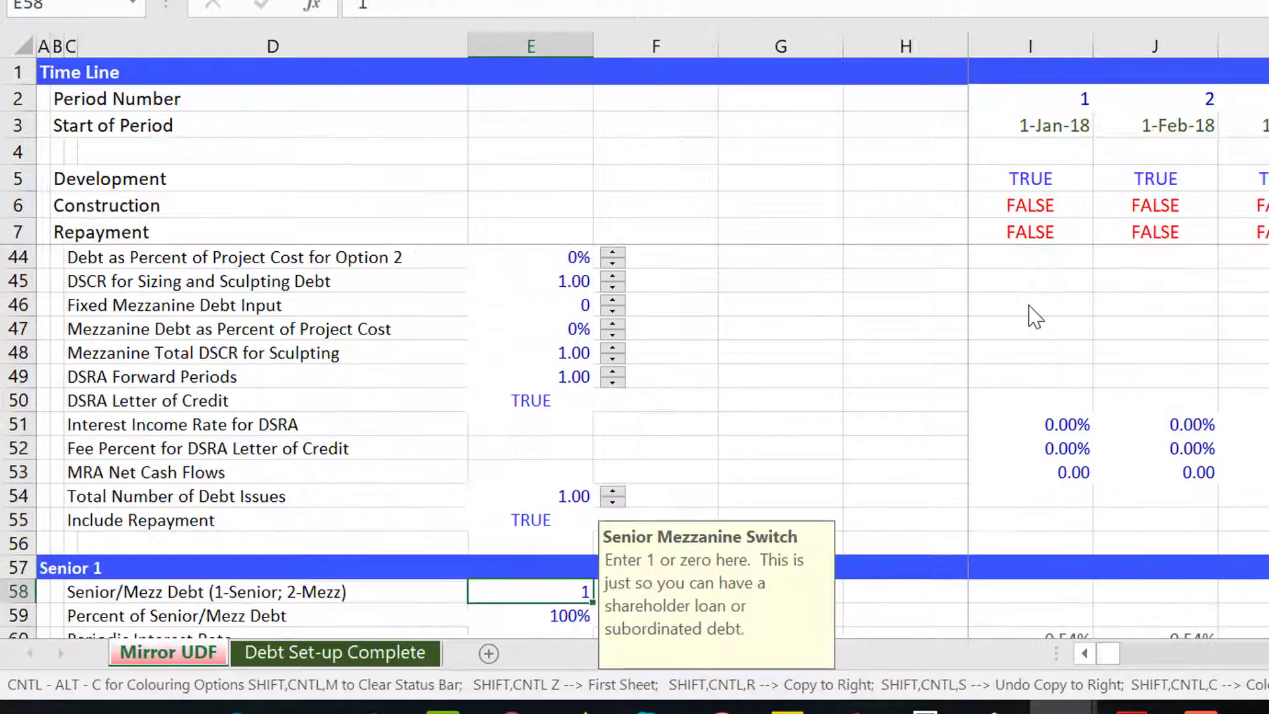
key("Down")
key("Down")
key("Down")
key("Down")
key("Down")
key("Down")
key("Down")
key("Down")
key("Down")
key("Down")
key("Down")
key("Down")
key("Down")
key("Down")
key("Down")
key("Down")
key("Down")
key("Down")
key("Down")
key("Down")
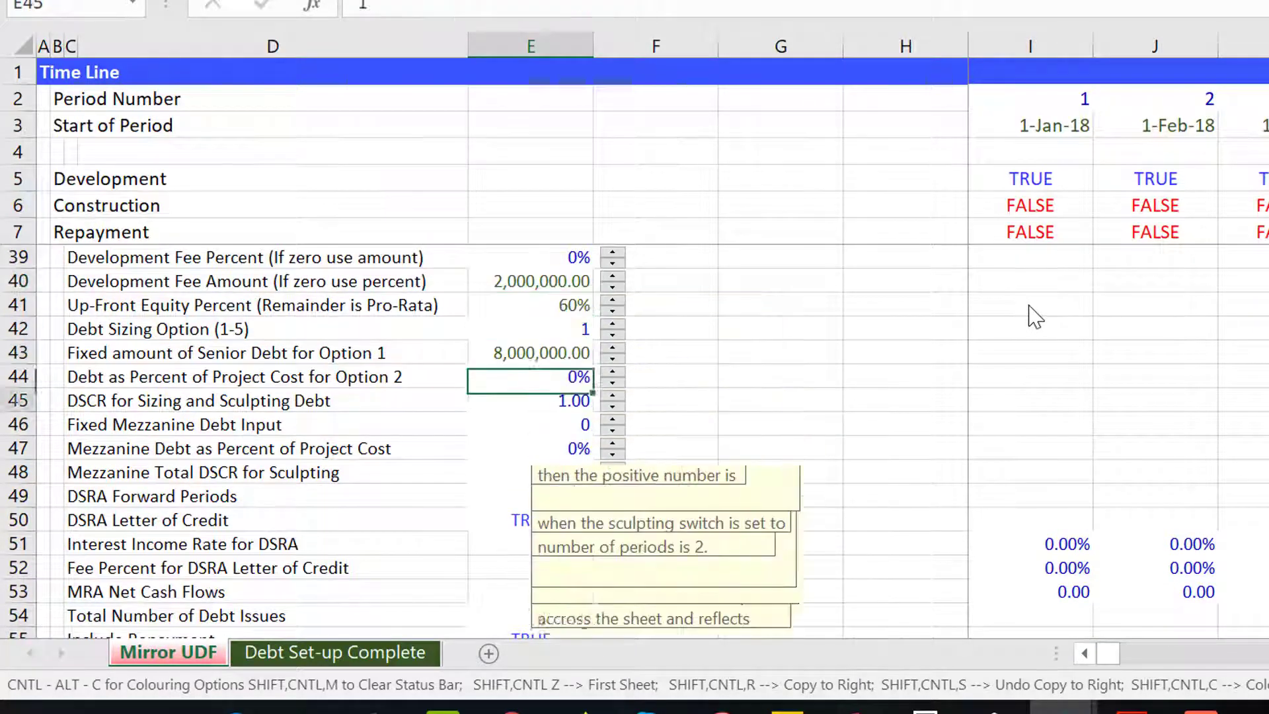
key("Up")
key("Up")
key("Up")
key("Up")
key("Up")
key("Up")
key("Up")
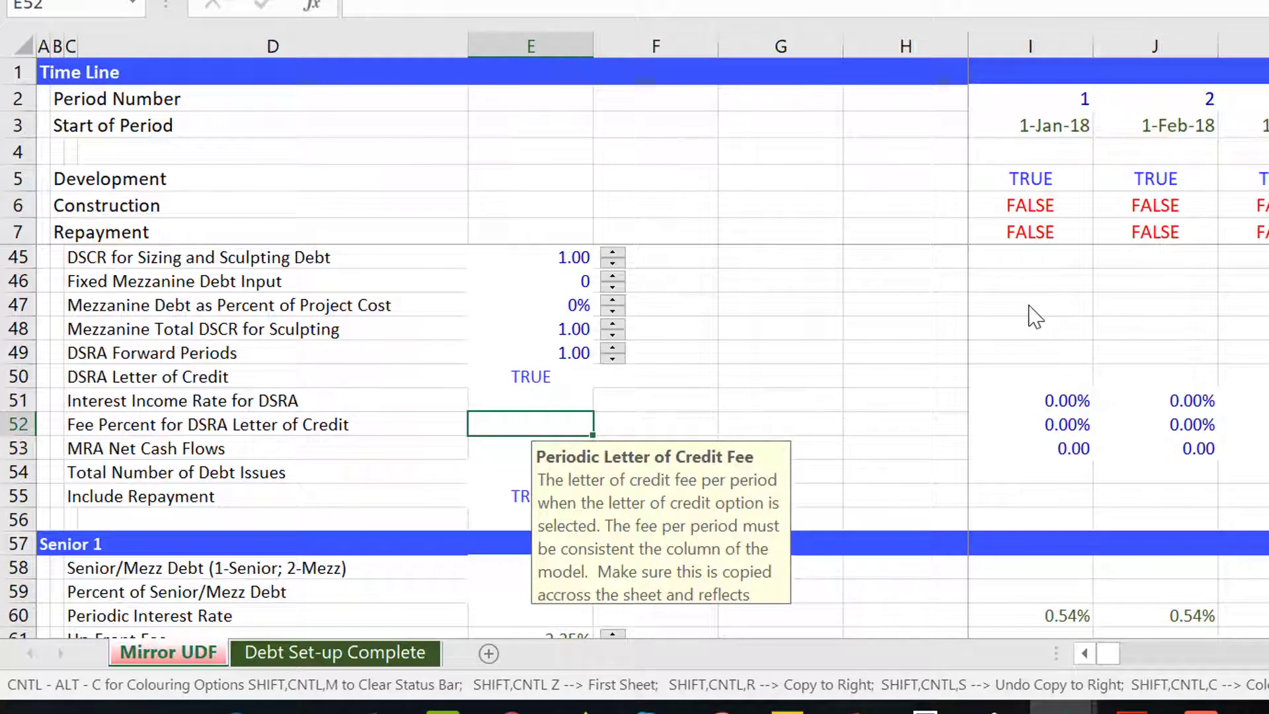
Examine the DSRA, debt issue count and Senior 1 input rows and their comments.
key("Left")
key("Down")
key("Down")
key("Down")
key("Up")
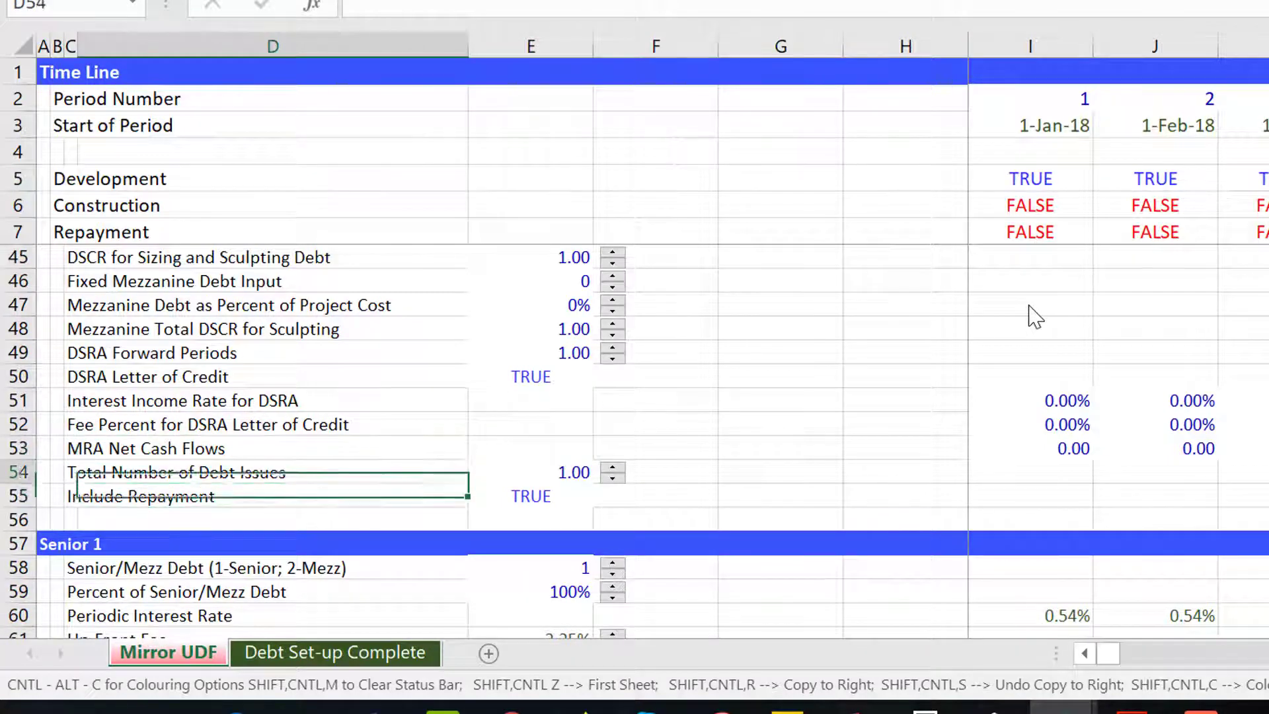
key("Right")
key("Up")
key("Up")
key("Up")
key("Up")
key("Down")
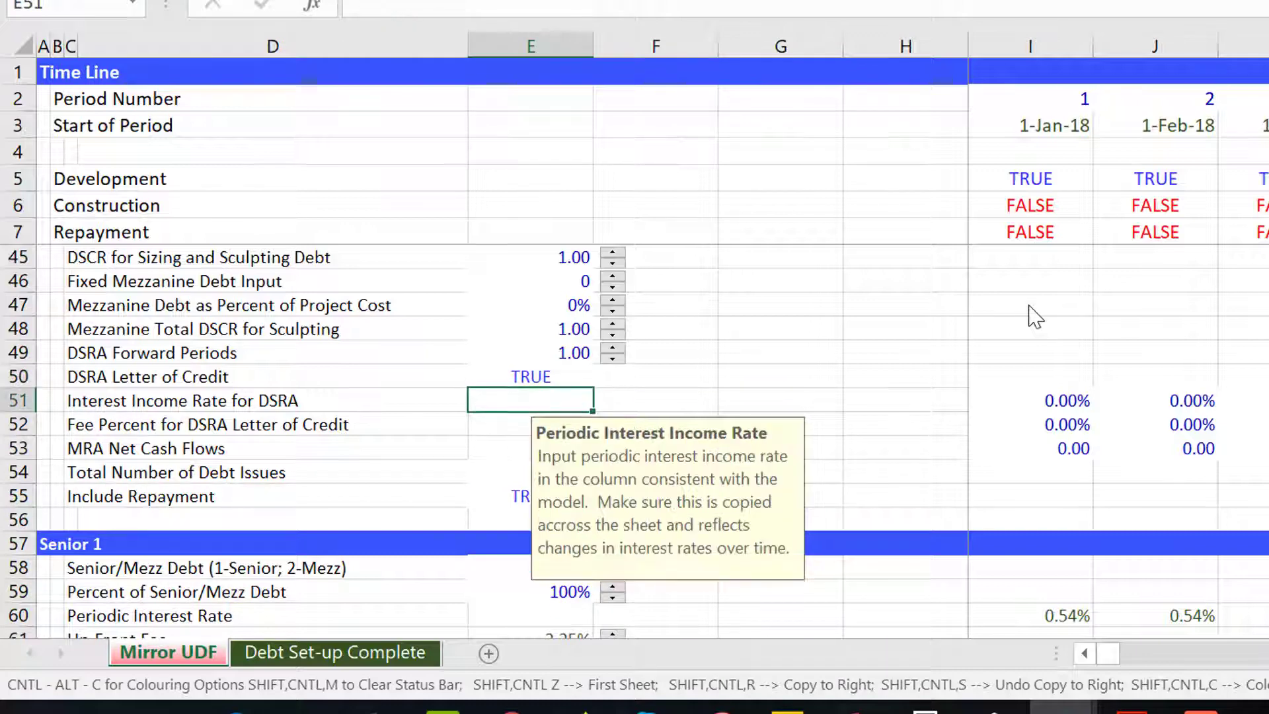
key("Left")
key("Down")
key("Up")
key("Up")
key("Right")
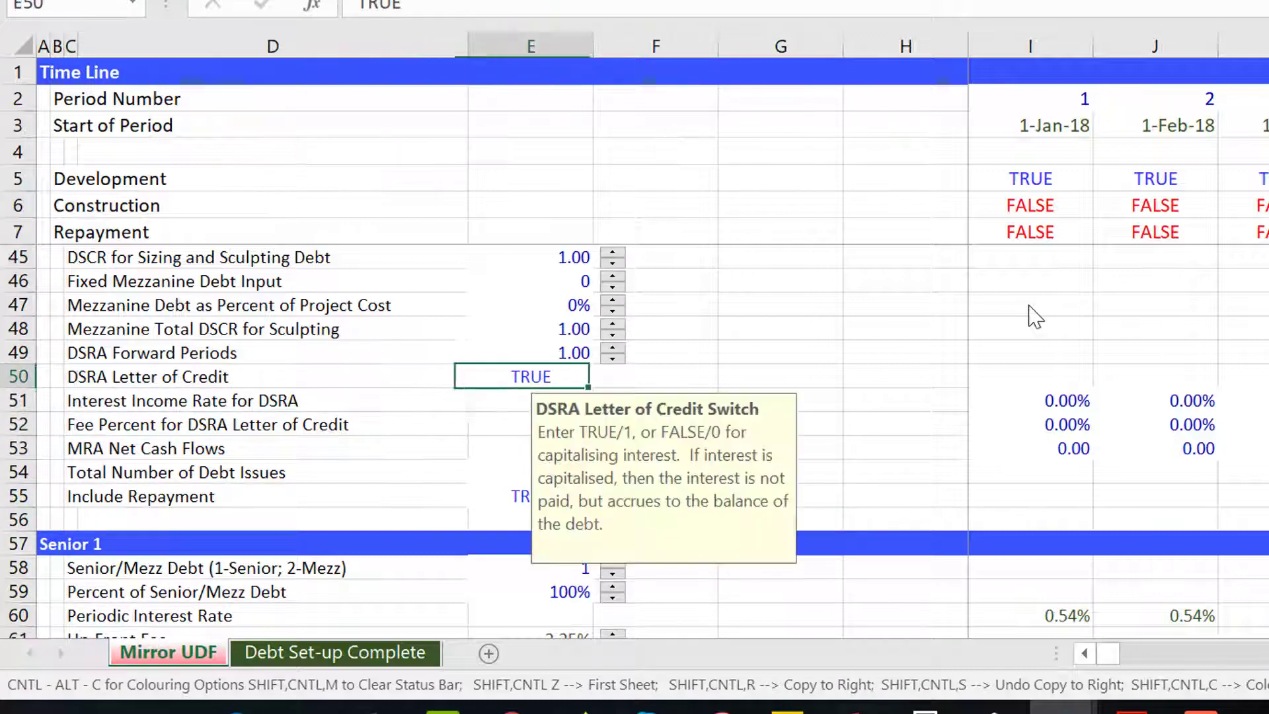
key("Up")
key("Up")
key("Up")
key("Up")
key("Up")
key("Up")
key("Up")
key("Up")
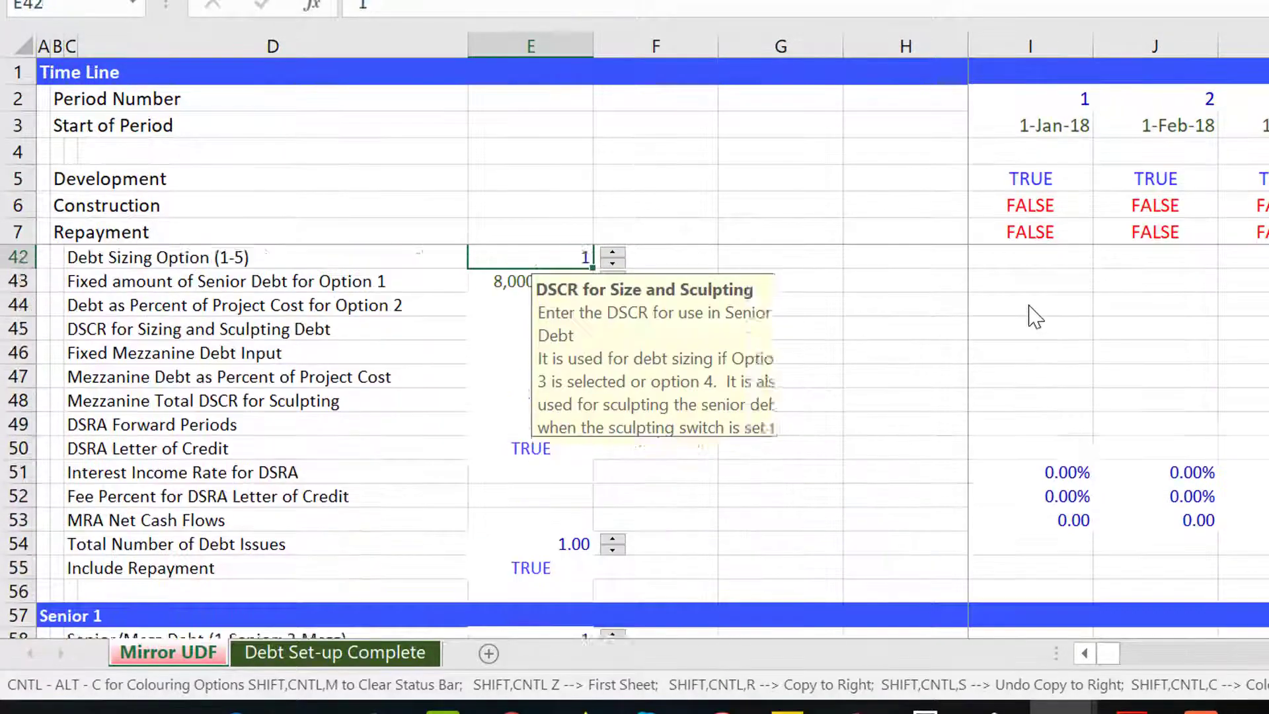
key("Up")
key("Down")
key("Down")
key("Down")
key("Down")
key("Down")
key("Down")
key("Down")
key("Down")
key("Down")
key("Down")
key("Down")
key("Down")
key("Up")
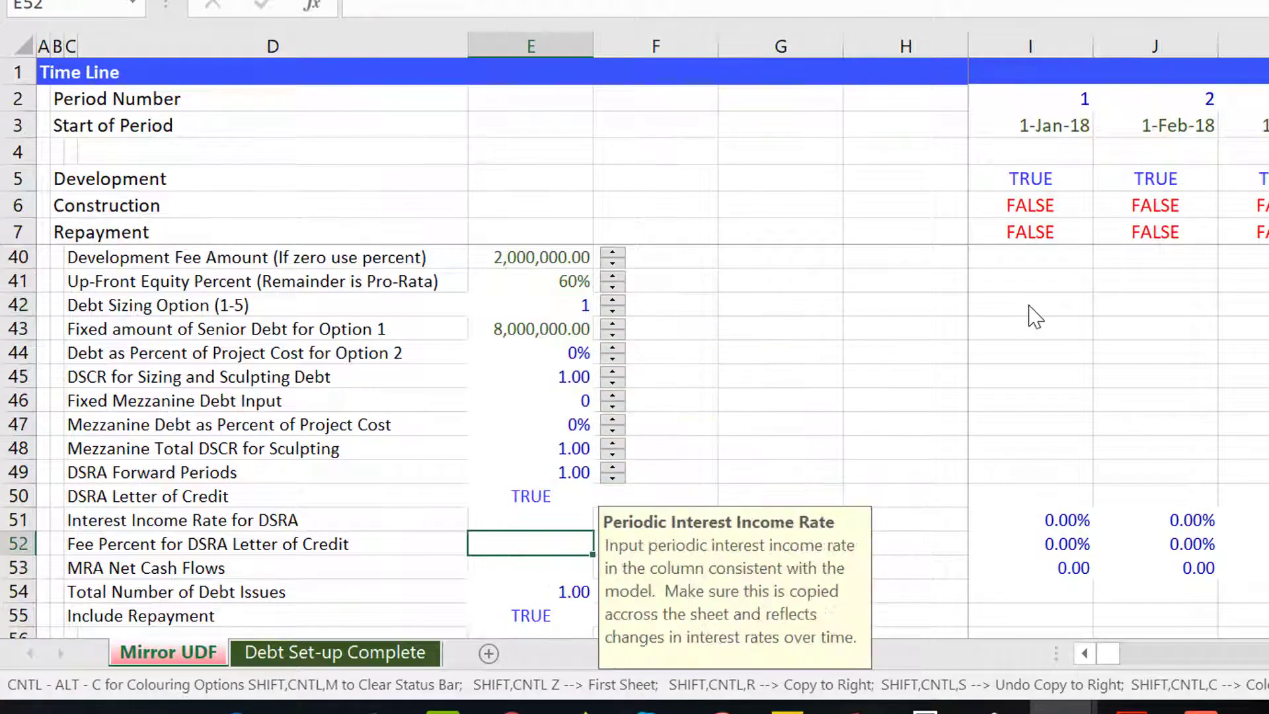
key("Up")
key("Down")
key("Down")
key("Down")
key("Down")
key("Down")
key("Down")
key("Down")
key("Down")
key("Down")
key("Down")
key("Down")
key("Down")
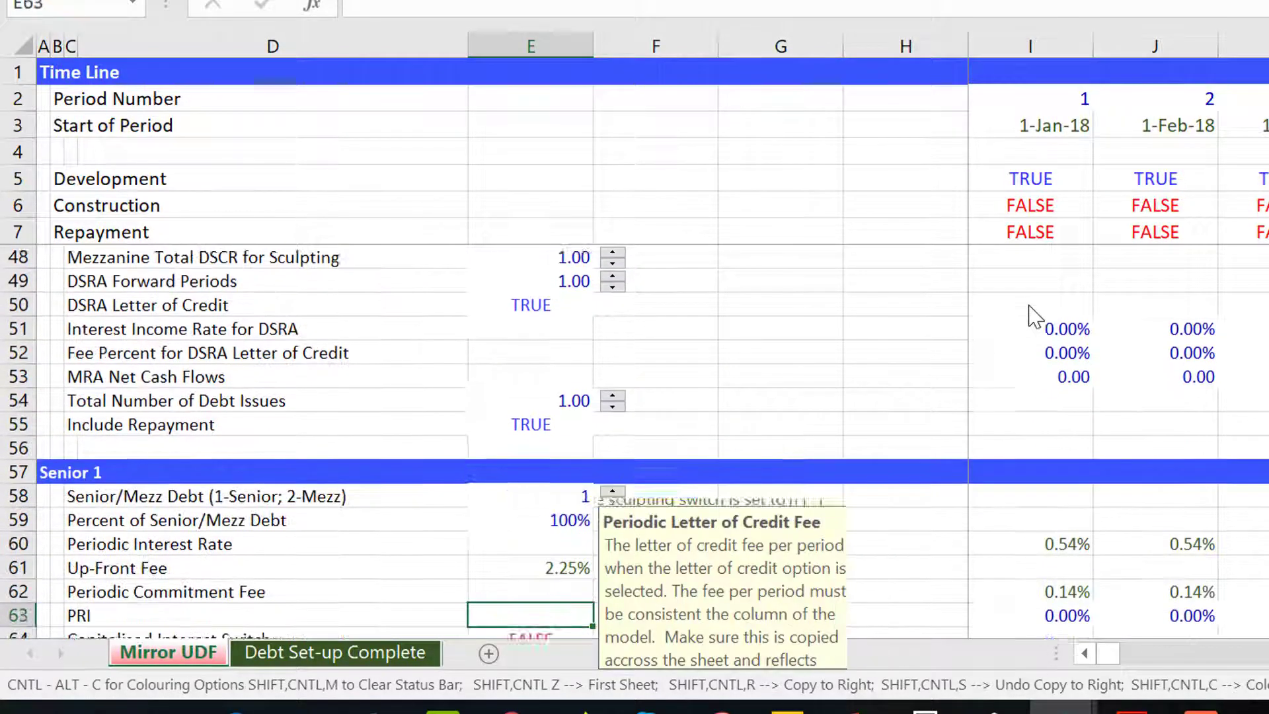
key("Down")
key("Down")
key("Down")
key("Down")
key("Up")
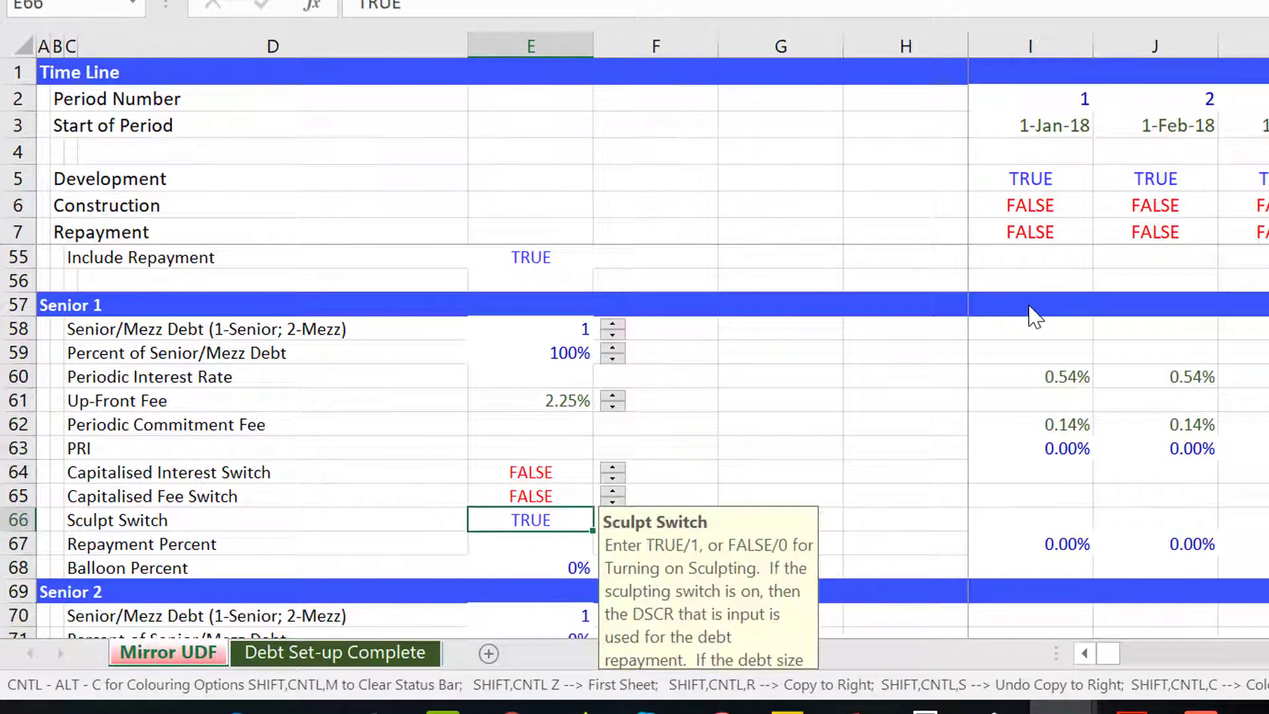
key("Up")
key("Up")
key("Up")
key("Up")
key("Up")
key("Up")
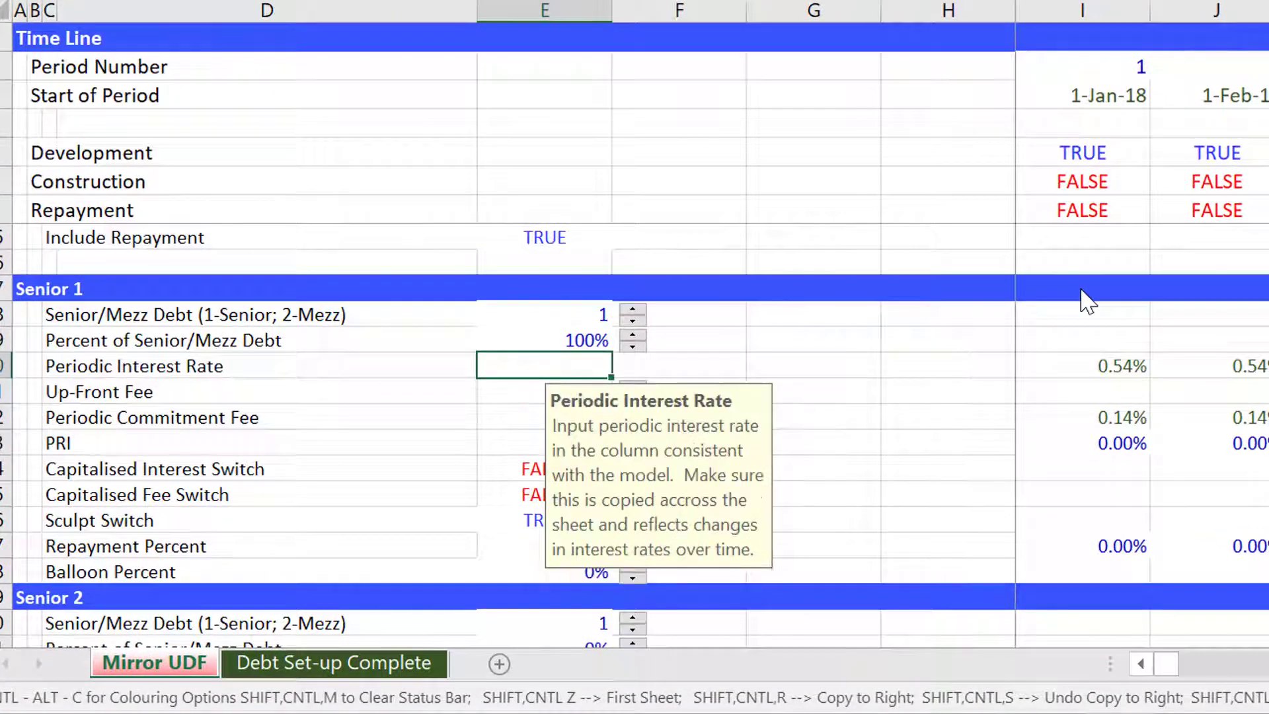
Examine the Senior 1 and Senior 2 debt parameters, switches and repayment percentages.
key("Down")
key("Down")
key("Down")
key("Down")
key("Down")
key("Down")
key("Down")
key("Down")
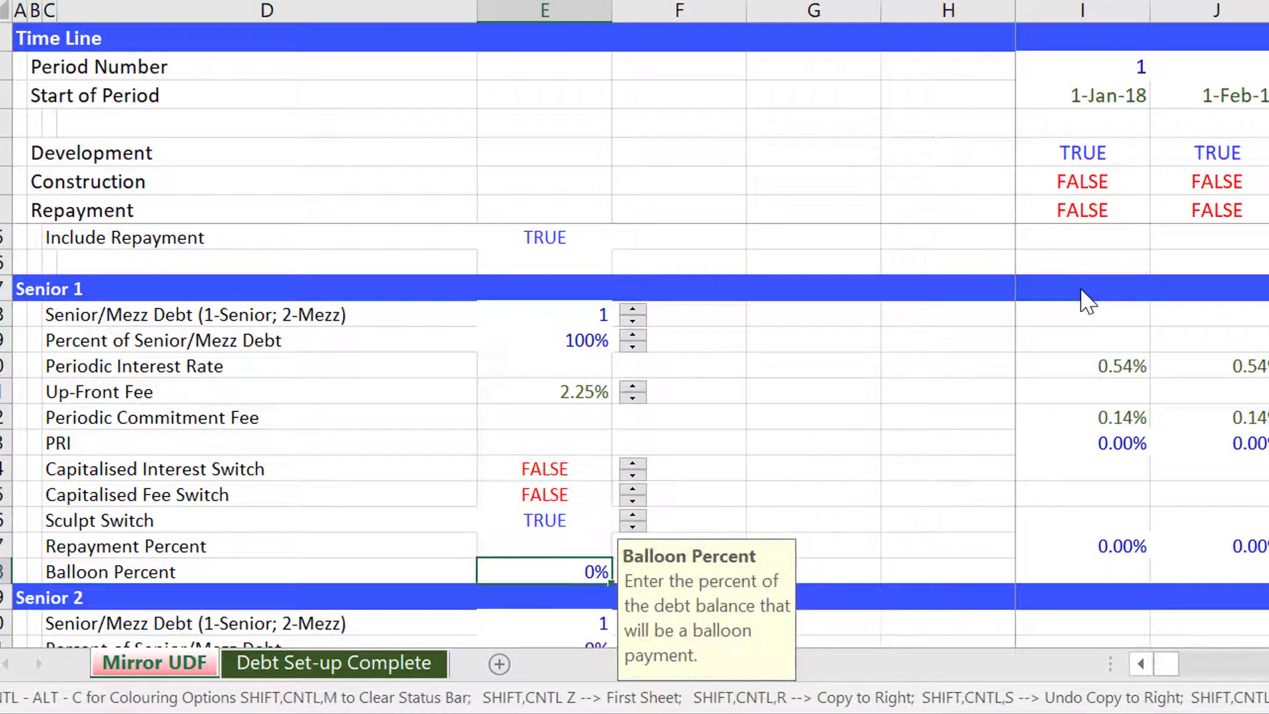
key("Up")
key("Right")
key("Right")
key("Right")
key("Right")
key("Right")
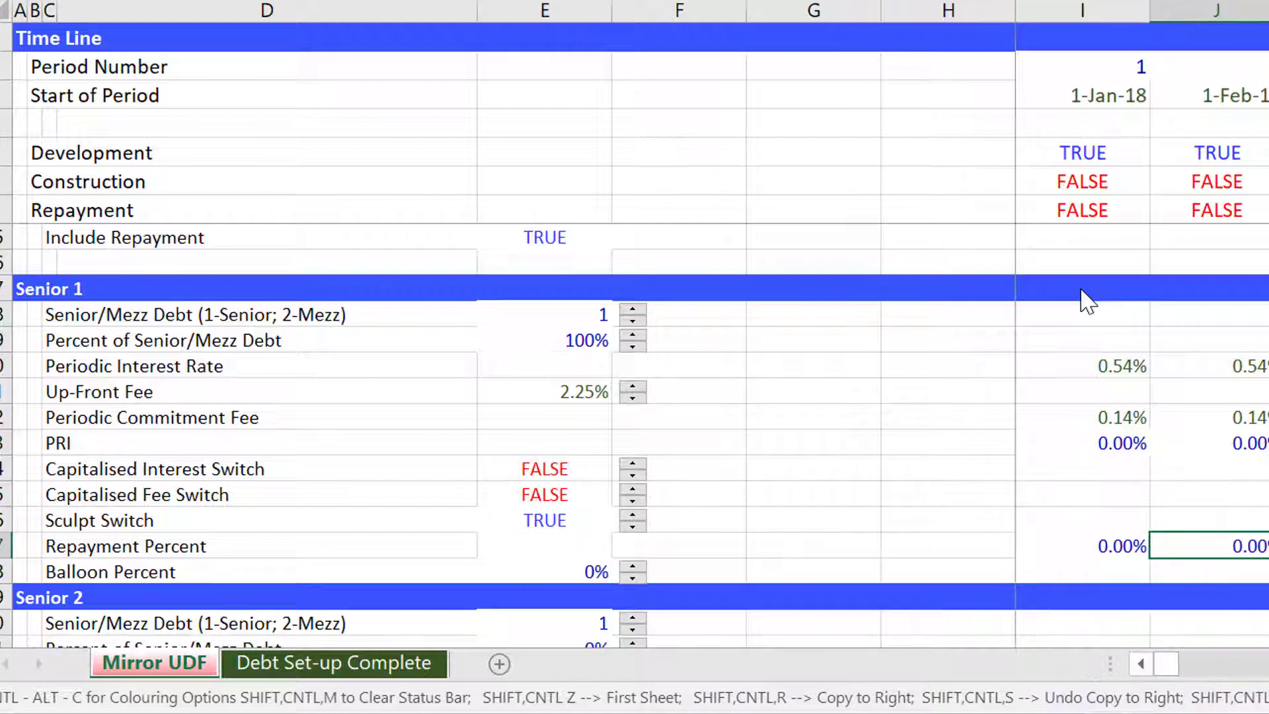
key("Left")
key("Left")
key("Left")
key("Left")
key("Left")
key("Up")
key("Up")
key("Up")
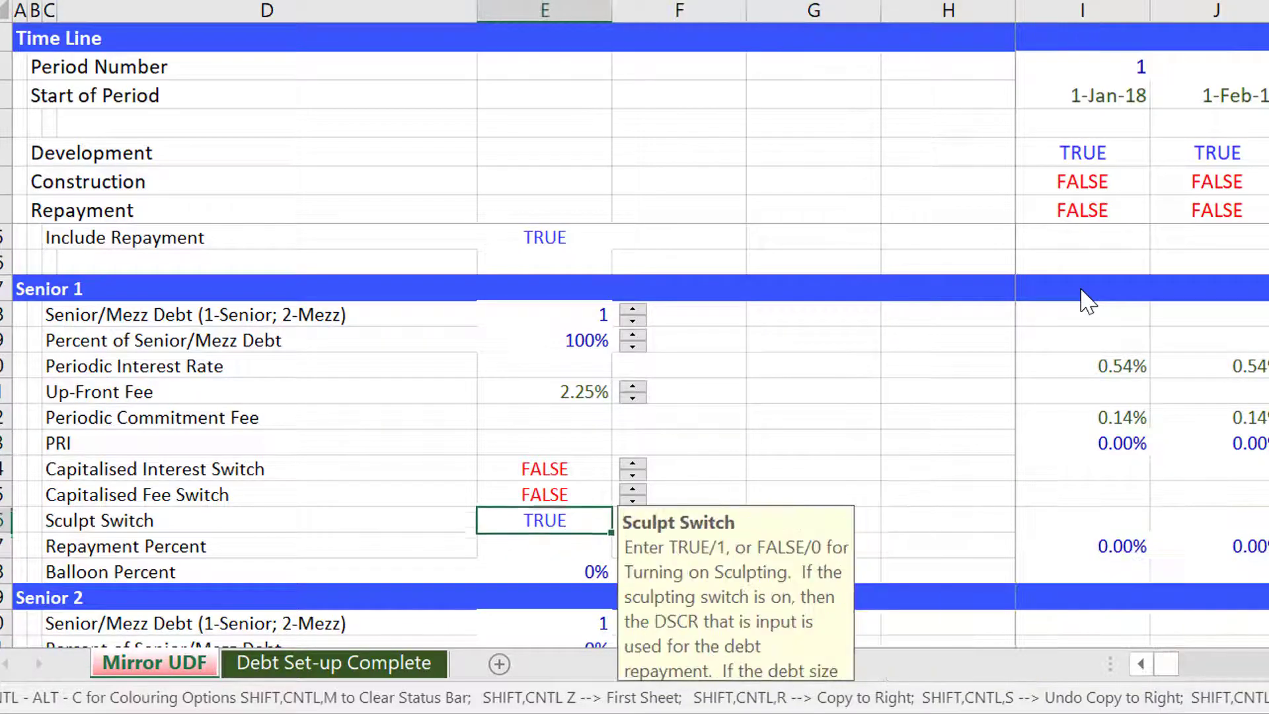
key("Up")
key("Up")
key("Up")
key("Up")
key("Up")
key("Up")
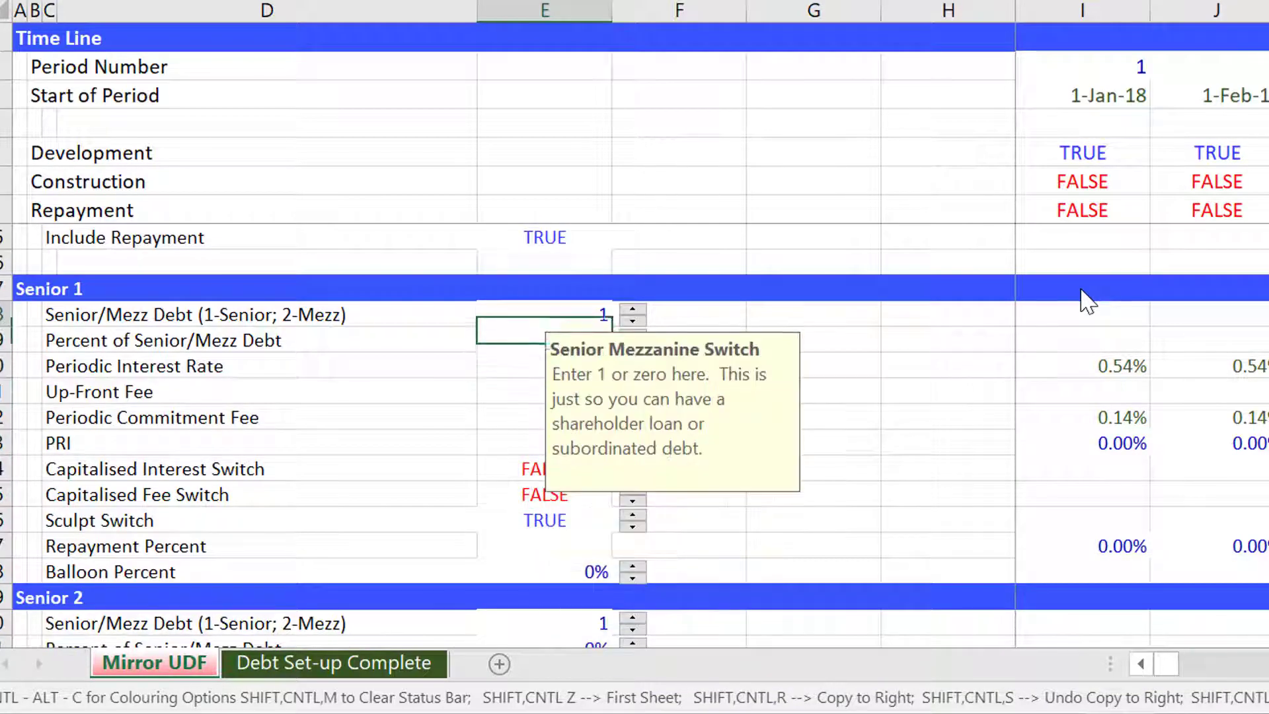
key("Down")
key("Down")
key("Down")
key("Down")
key("Down")
key("Down")
key("Down")
key("Down")
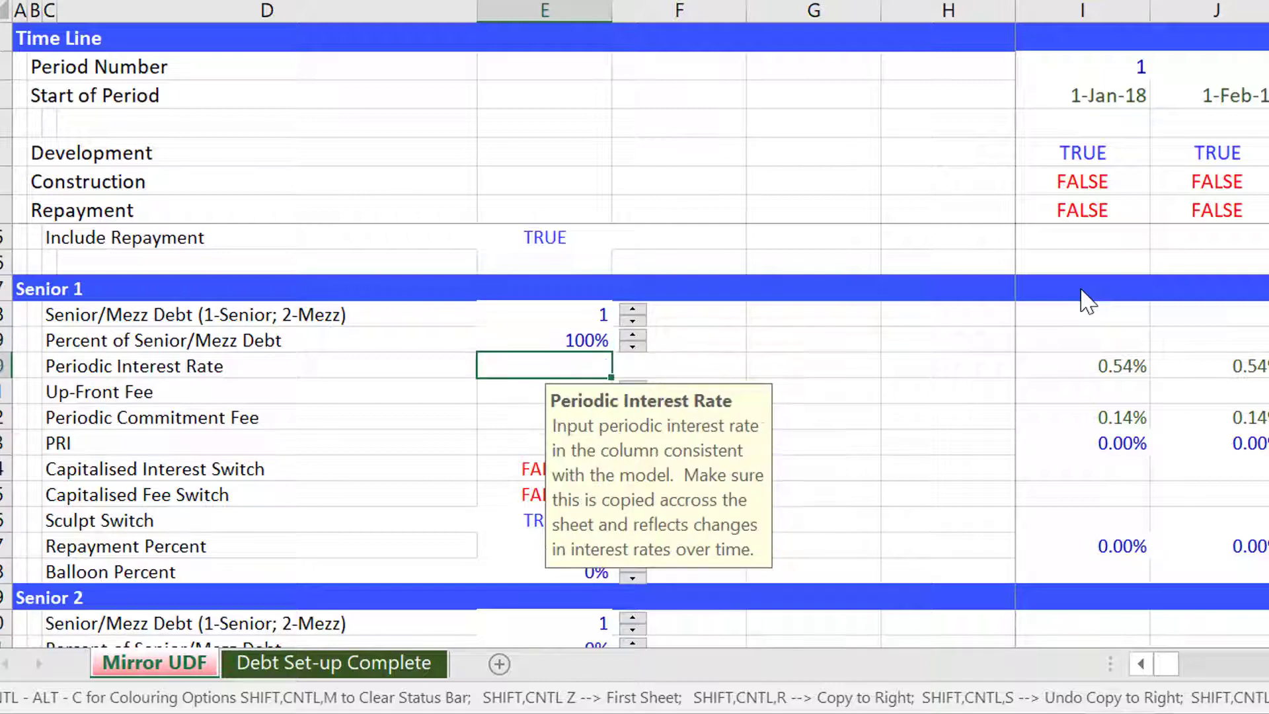
key("Down")
key("Down")
key("Down")
key("Down")
key("Down")
key("Down")
key("Down")
key("Down")
key("Down")
key("Down")
key("Down")
key("Down")
key("Down")
key("Down")
key("Down")
key("Down")
key("Down")
key("Down")
key("Down")
key("Down")
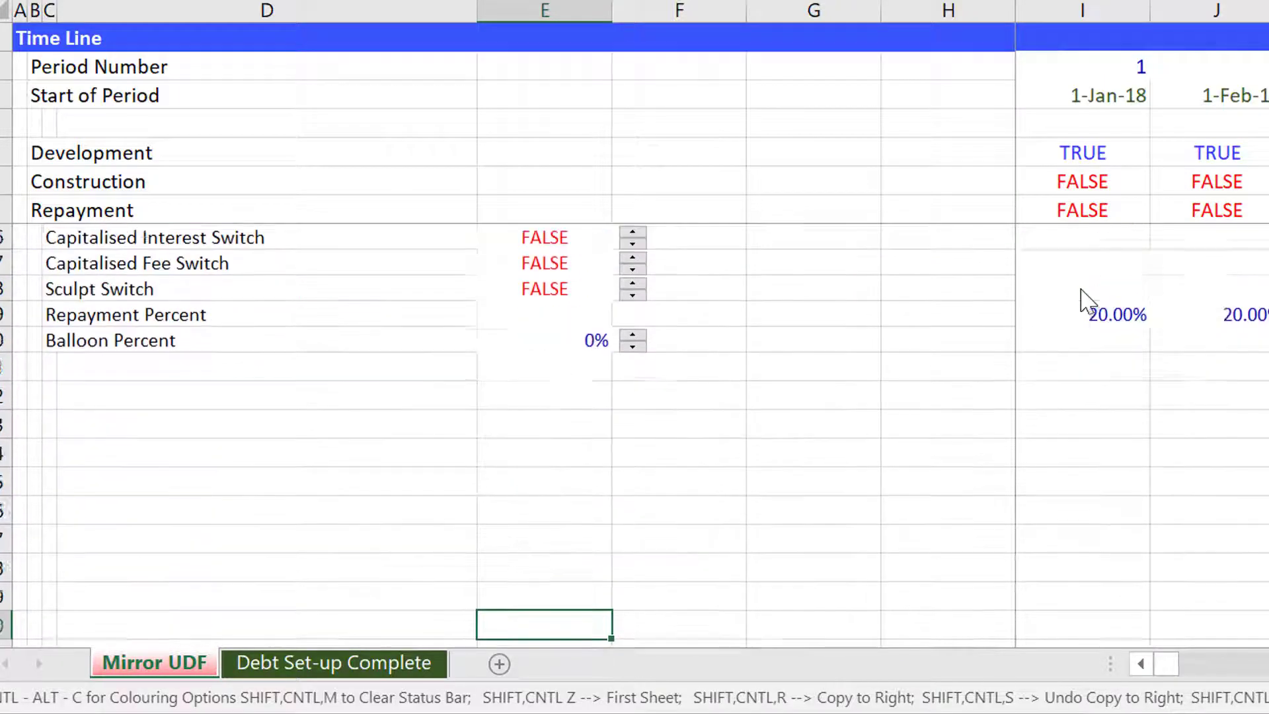
key("Up")
key("Up")
key("Up")
key("Up")
key("Up")
key("Up")
key("Up")
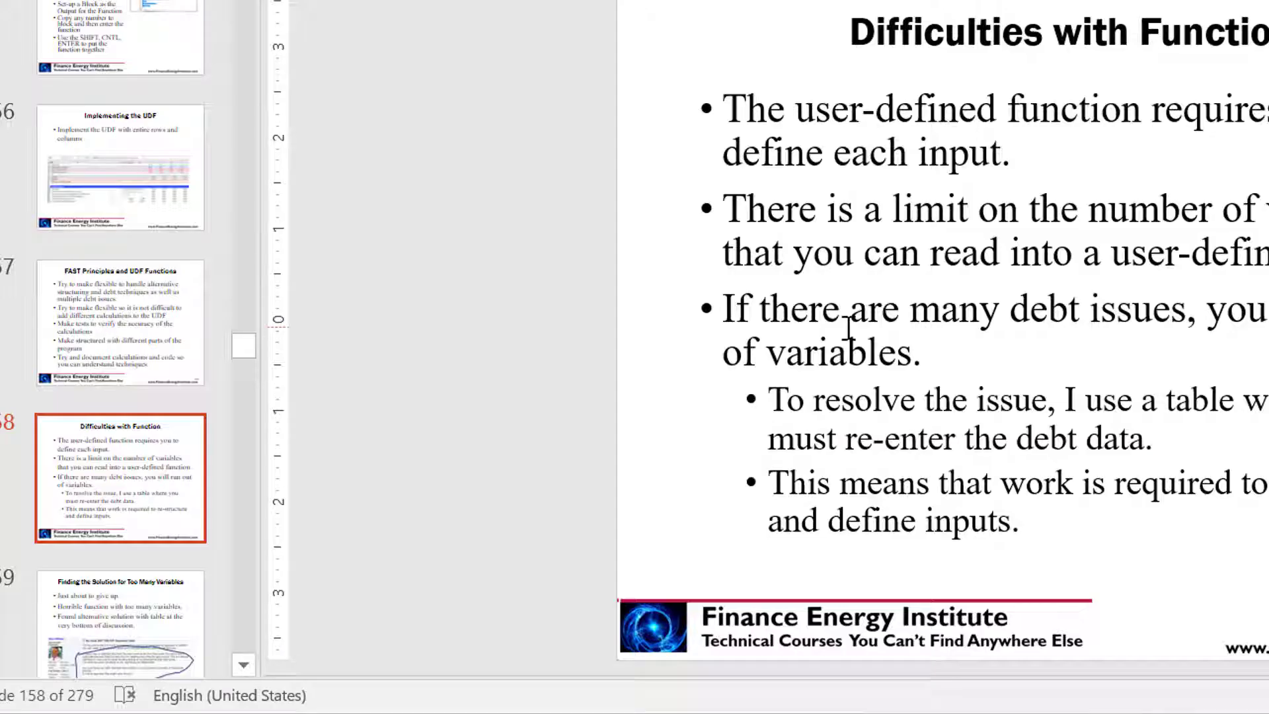
key("Page_Down")
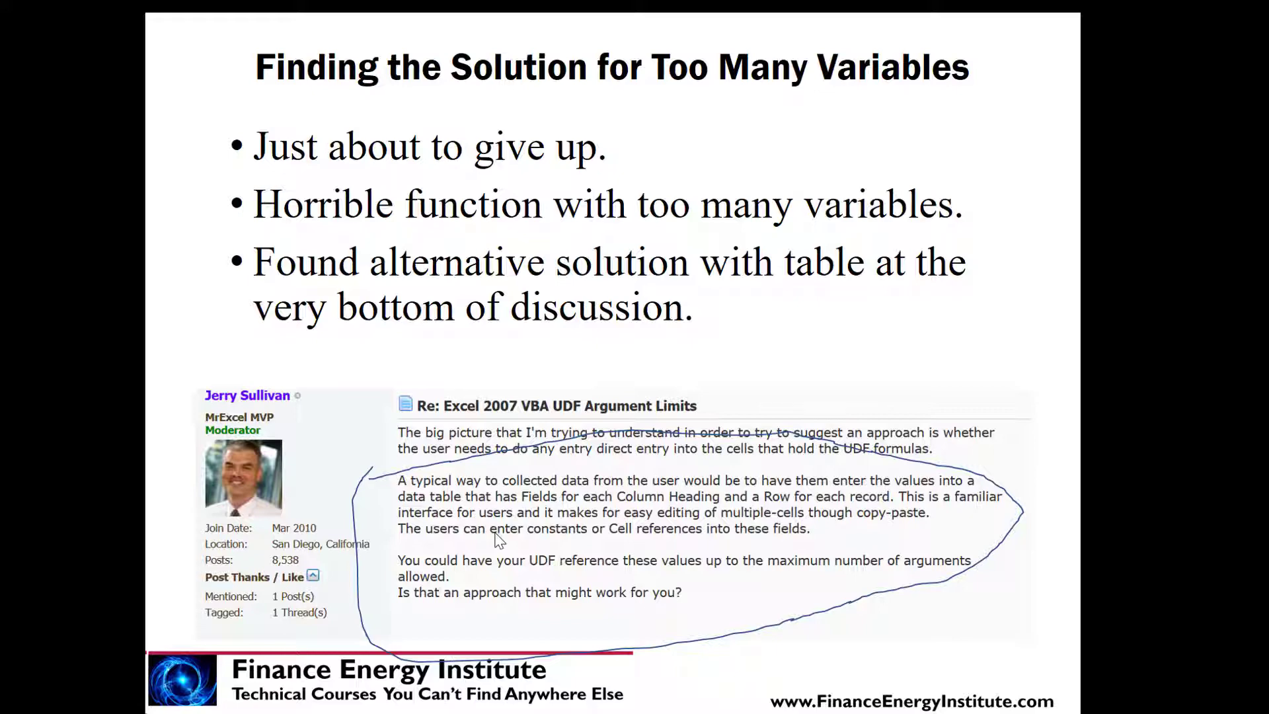
left_click(495, 532)
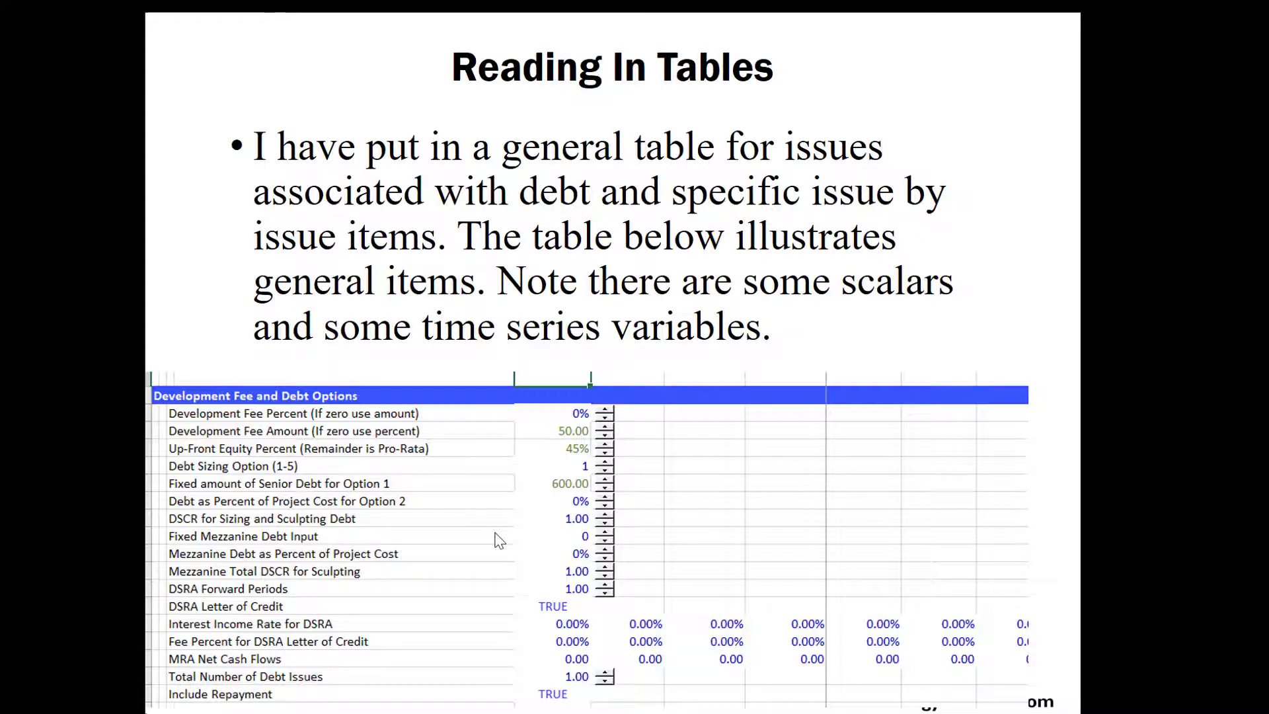
left_click(499, 540)
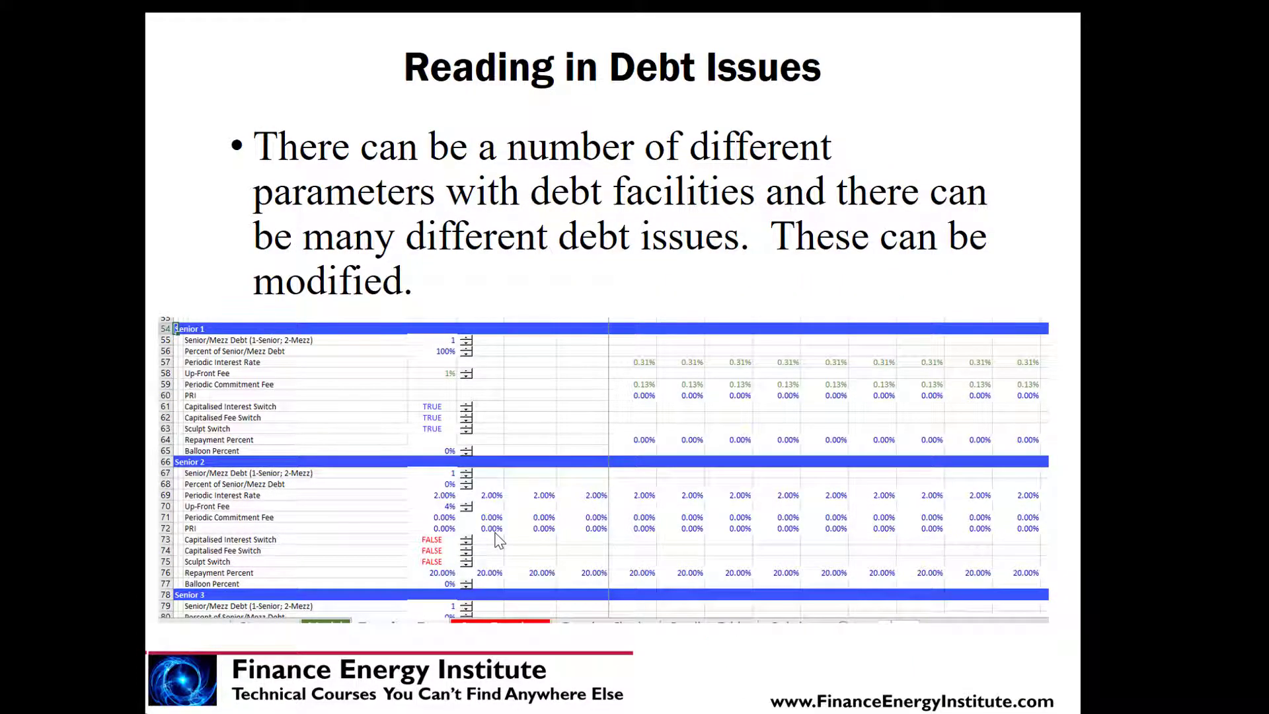
Exit the slideshow and switch to the A-Z Part 2.xlsm workbook in Excel.
left_click(499, 540)
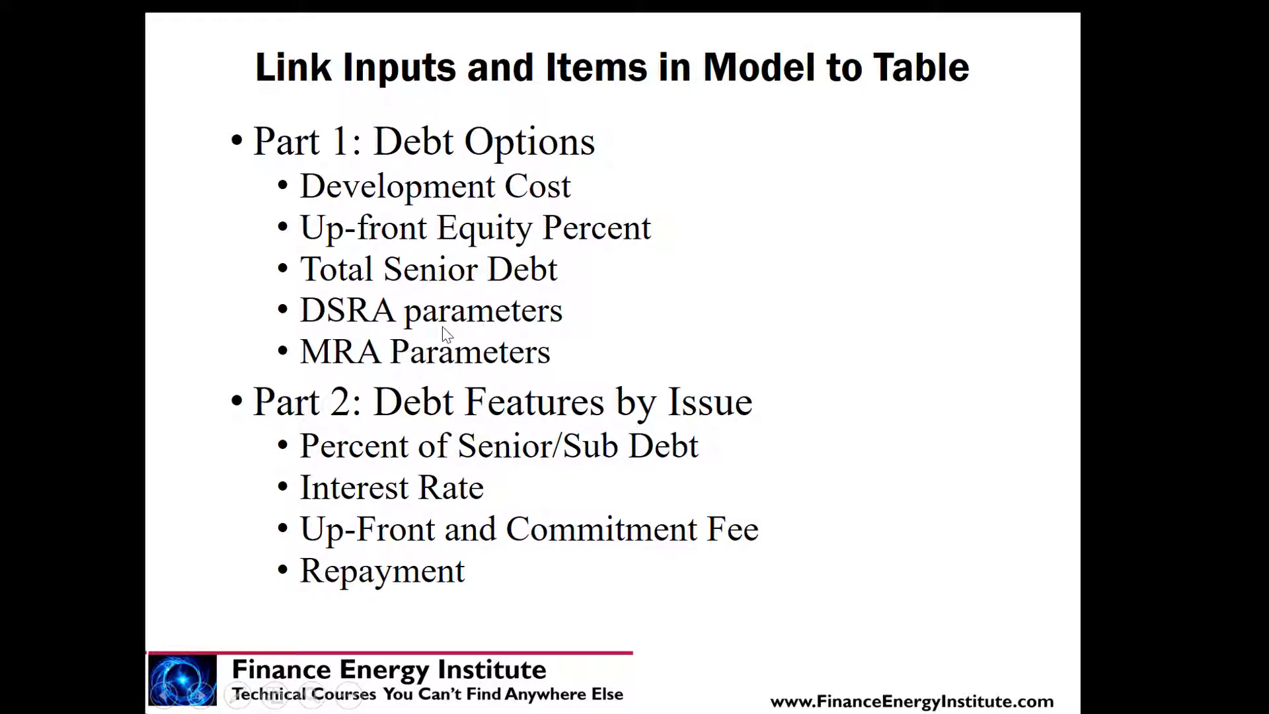
key("Escape")
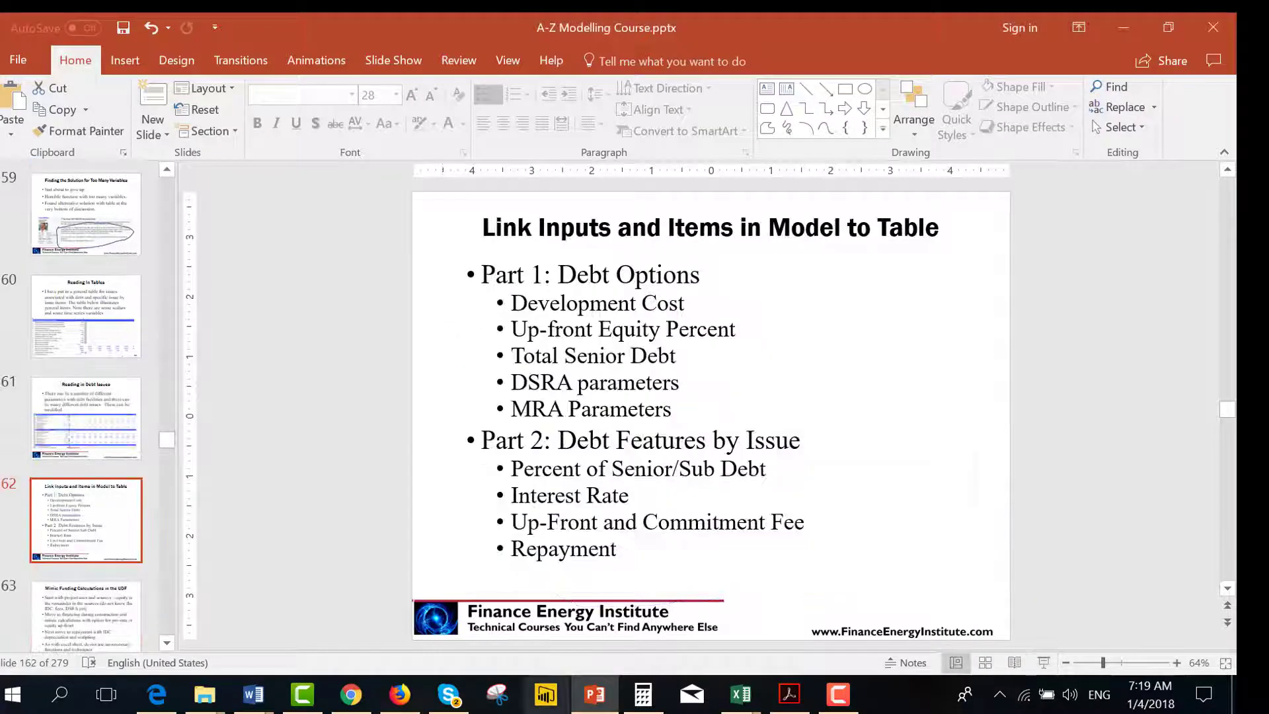
left_click(740, 693)
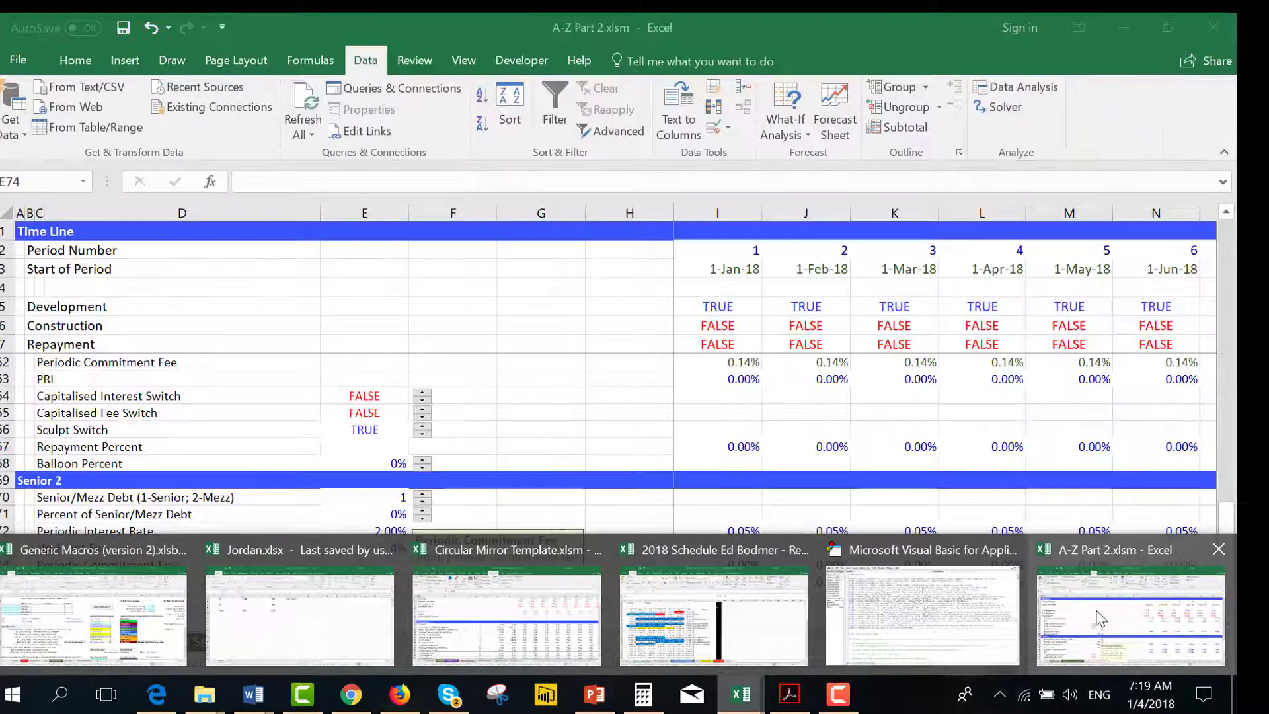
left_click(1100, 617)
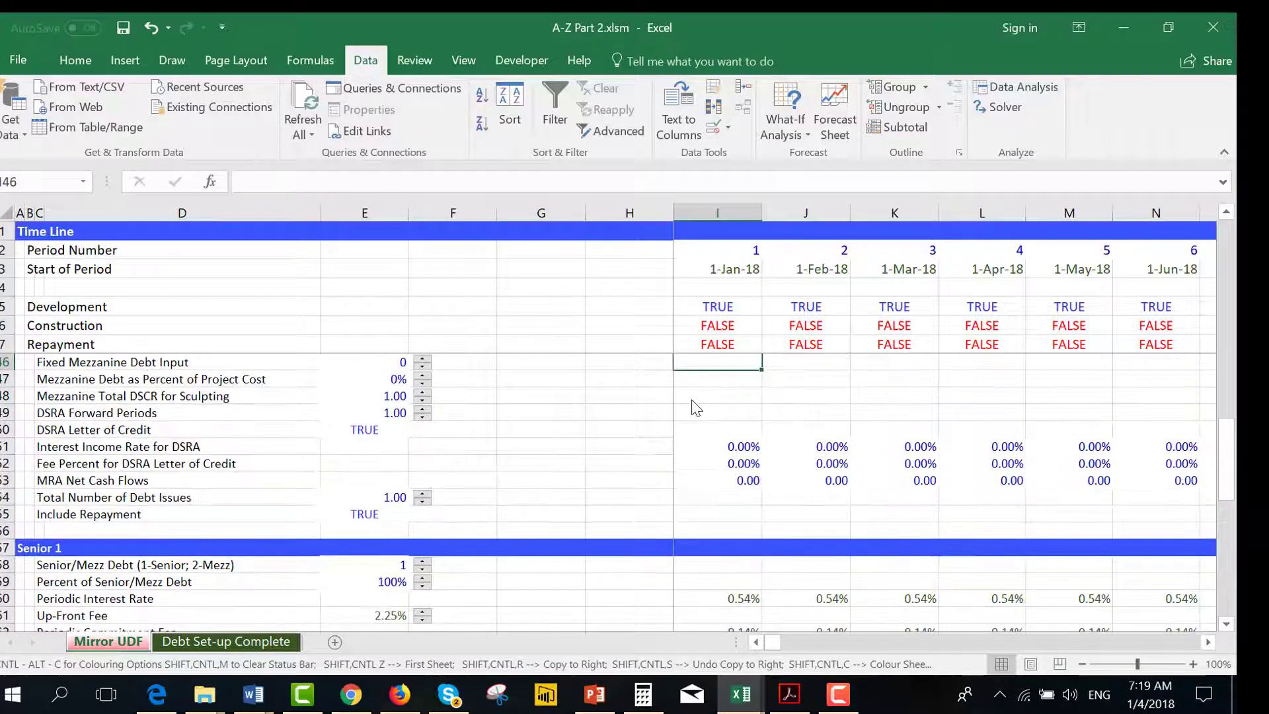
Link the first Senior 1 Periodic Interest Rate cell on Mirror UDF to the Periodic Interest Rate row of the Debt Set-up Complete sheet.
key("Down")
key("Down")
key("Down")
key("Down")
key("Down")
key("Down")
key("Down")
key("Down")
key("Down")
key("Down")
key("Down")
key("Down")
key("Down")
key("Down")
key("Down")
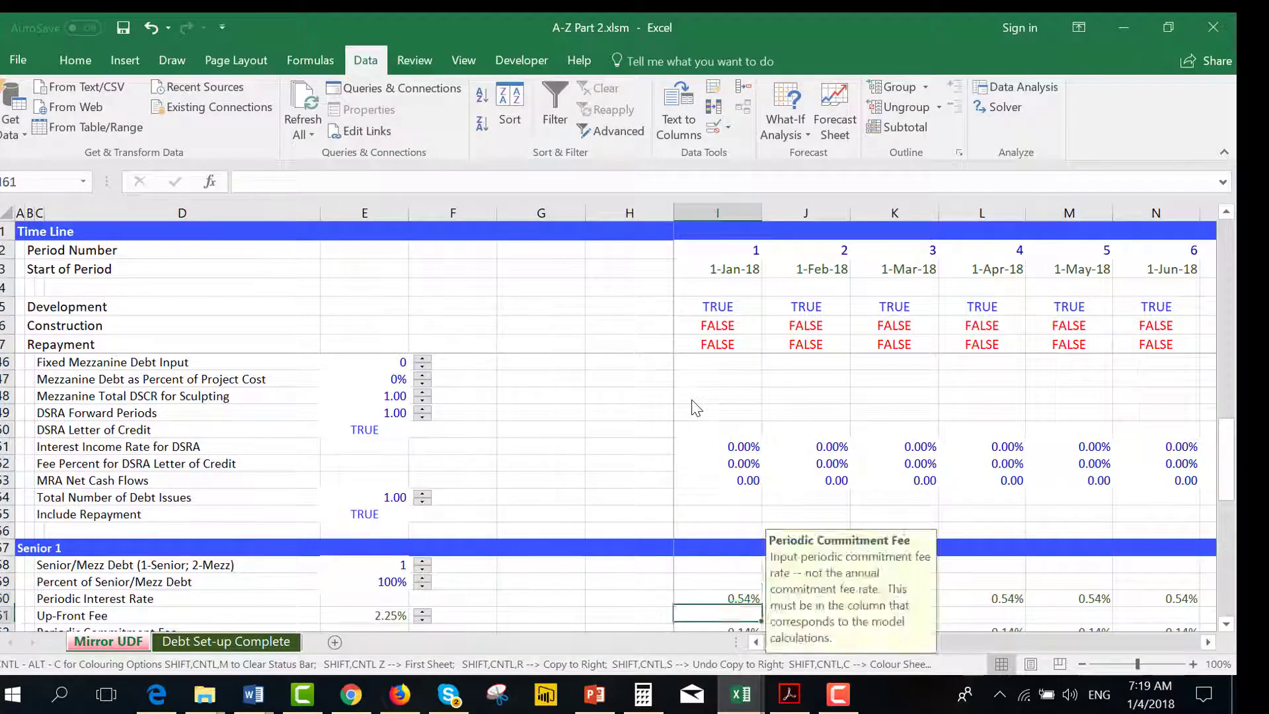
key("Down")
key("Down")
key("Down")
key("Down")
key("Down")
key("Down")
key("Up")
key("Up")
key("Up")
key("Up")
key("Up")
key("Up")
key("Up")
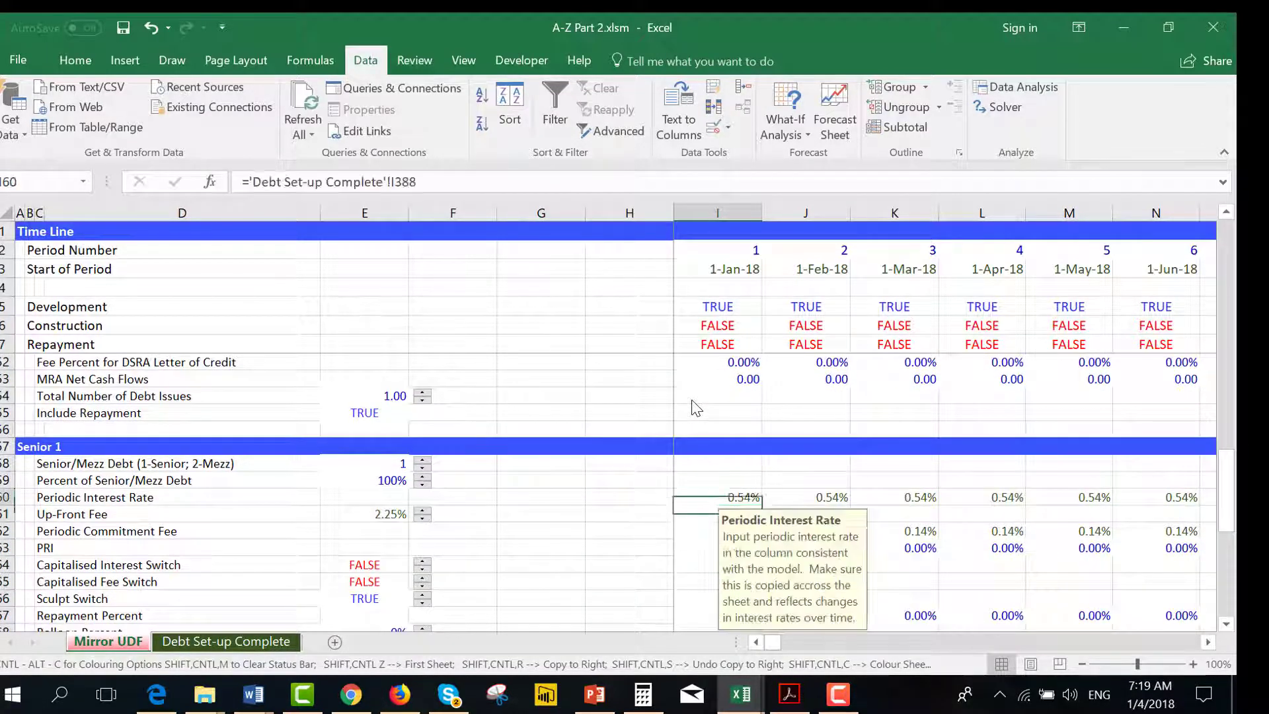
type("=")
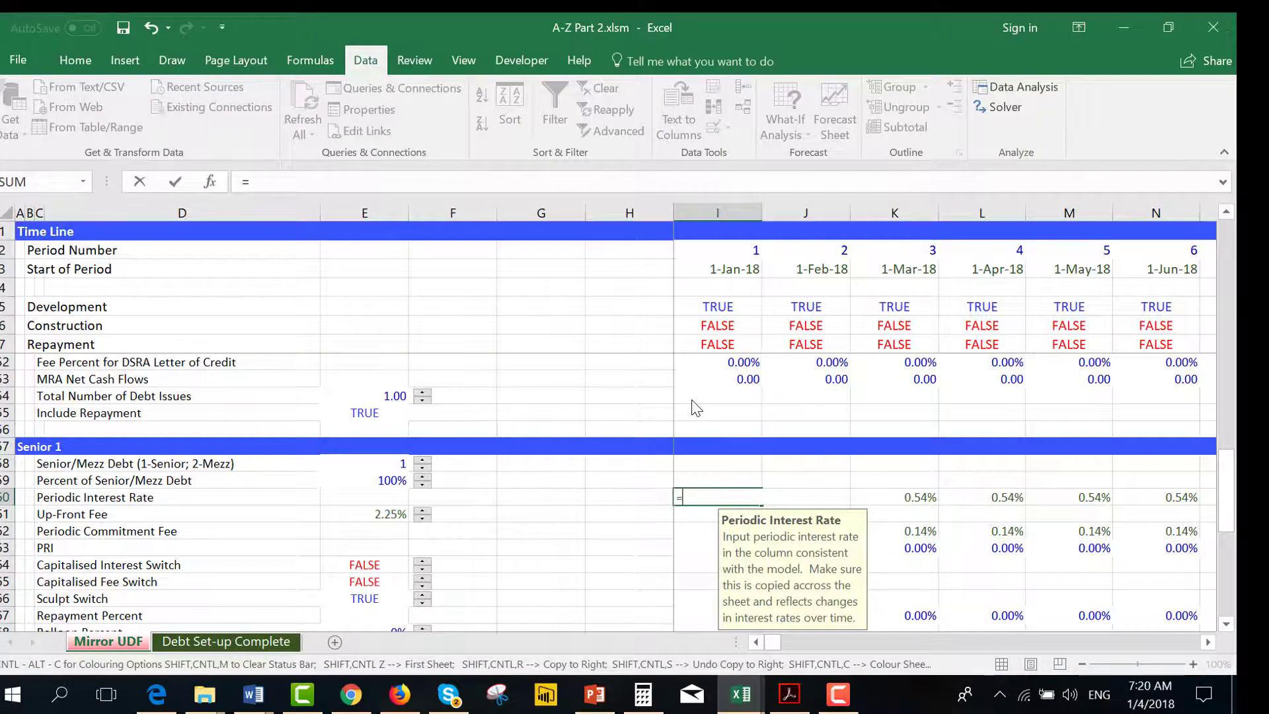
key("Escape")
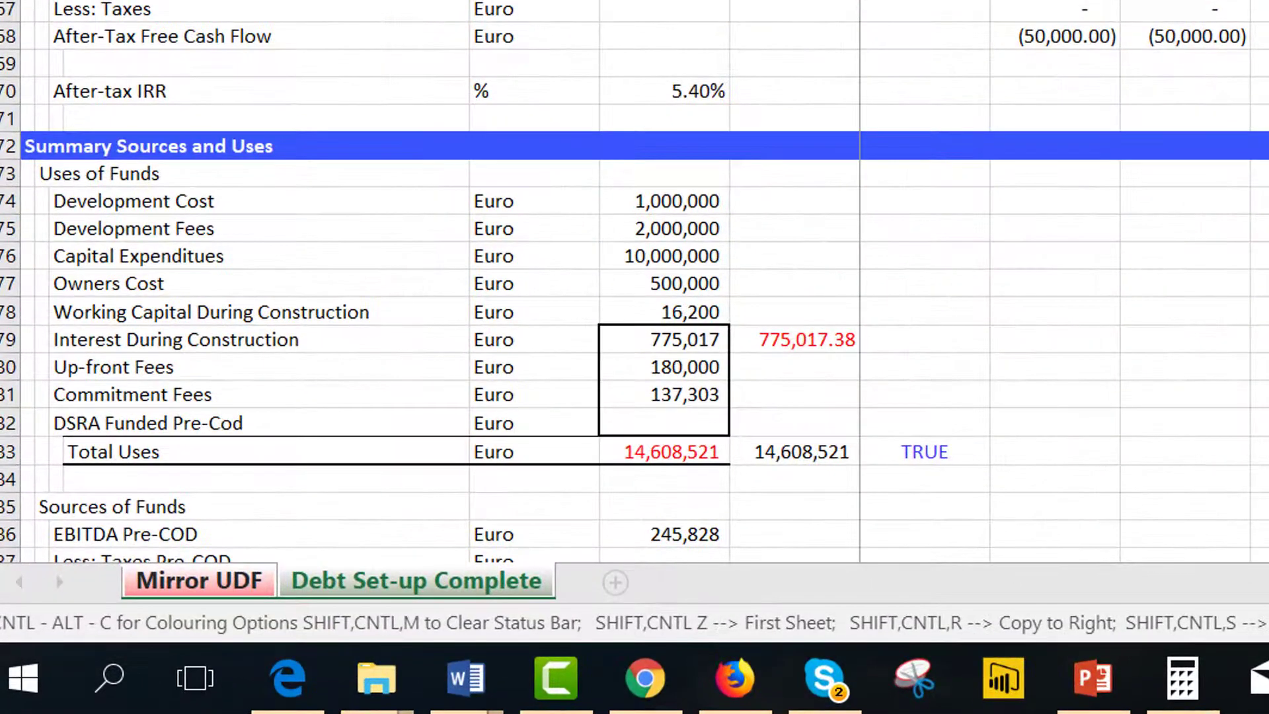
key("Up")
key("Up")
key("Down")
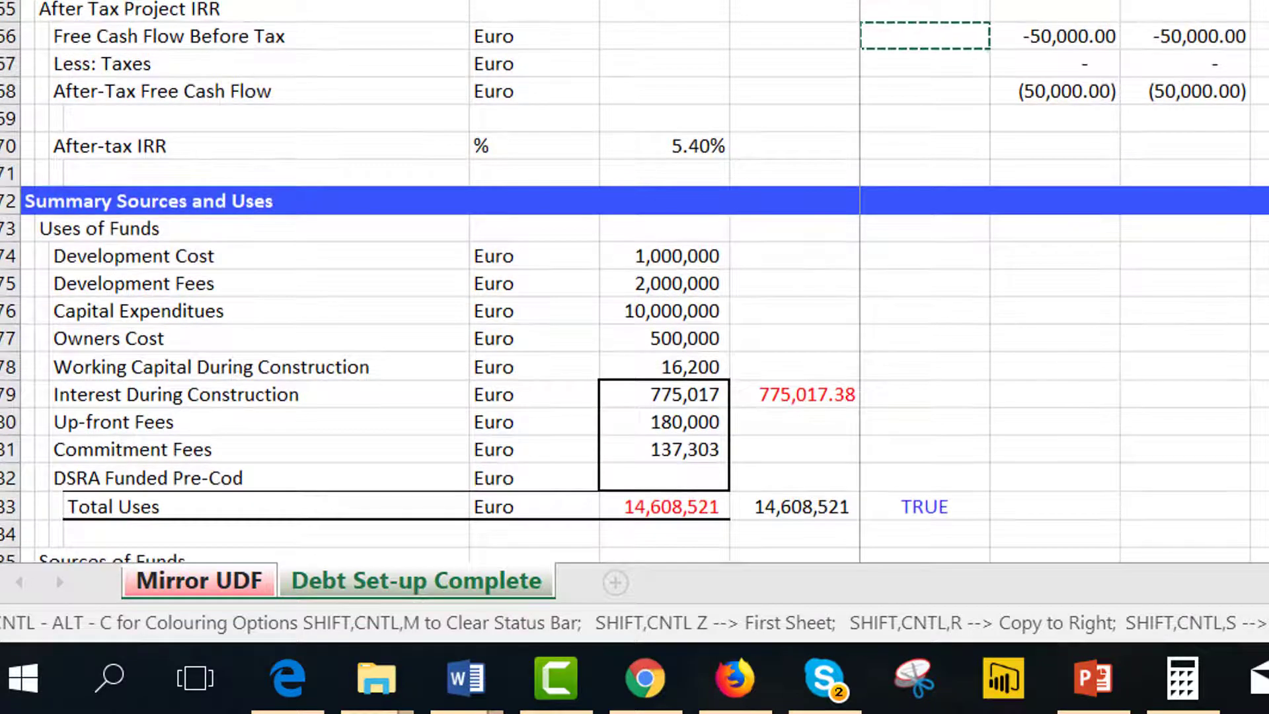
key("Down")
key("Right")
key("Down")
key("Down")
key("Down")
key("Down")
key("Down")
key("Down")
key("Down")
key("Down")
key("Down")
key("Down")
key("Down")
key("Down")
key("Down")
key("Down")
key("Down")
key("Down")
key("Down")
key("Down")
key("Down")
key("Down")
key("Down")
key("Down")
key("Down")
key("Down")
key("Down")
key("Down")
key("Down")
key("Down")
key("Down")
key("Down")
key("Down")
key("Down")
key("Down")
key("Down")
key("Down")
key("Down")
key("Down")
key("Down")
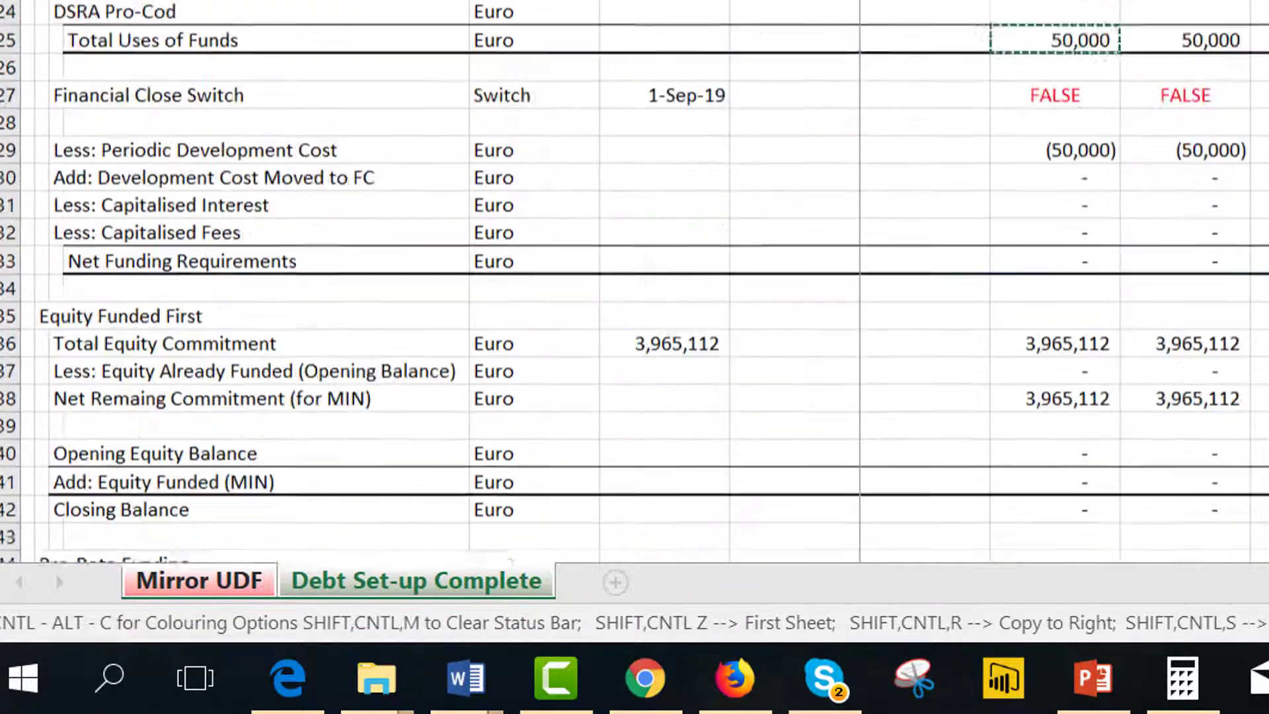
key("Down")
key("Down")
key("Down")
key("Down")
key("Down")
key("Down")
key("Down")
key("Down")
key("Down")
key("Down")
key("Down")
key("Down")
key("Down")
key("Down")
key("Down")
key("Down")
key("Down")
key("Down")
key("Down")
key("Down")
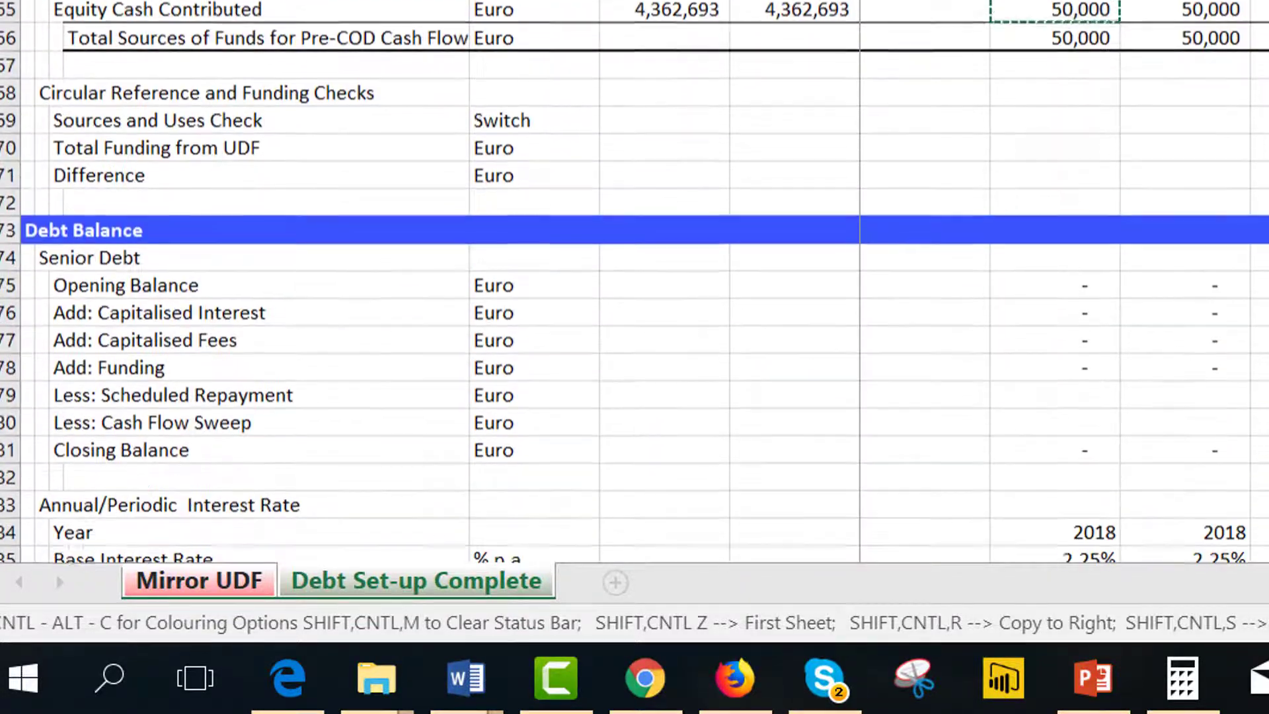
key("Up")
key("Up")
key("Up")
key("Up")
key("Up")
key("Up")
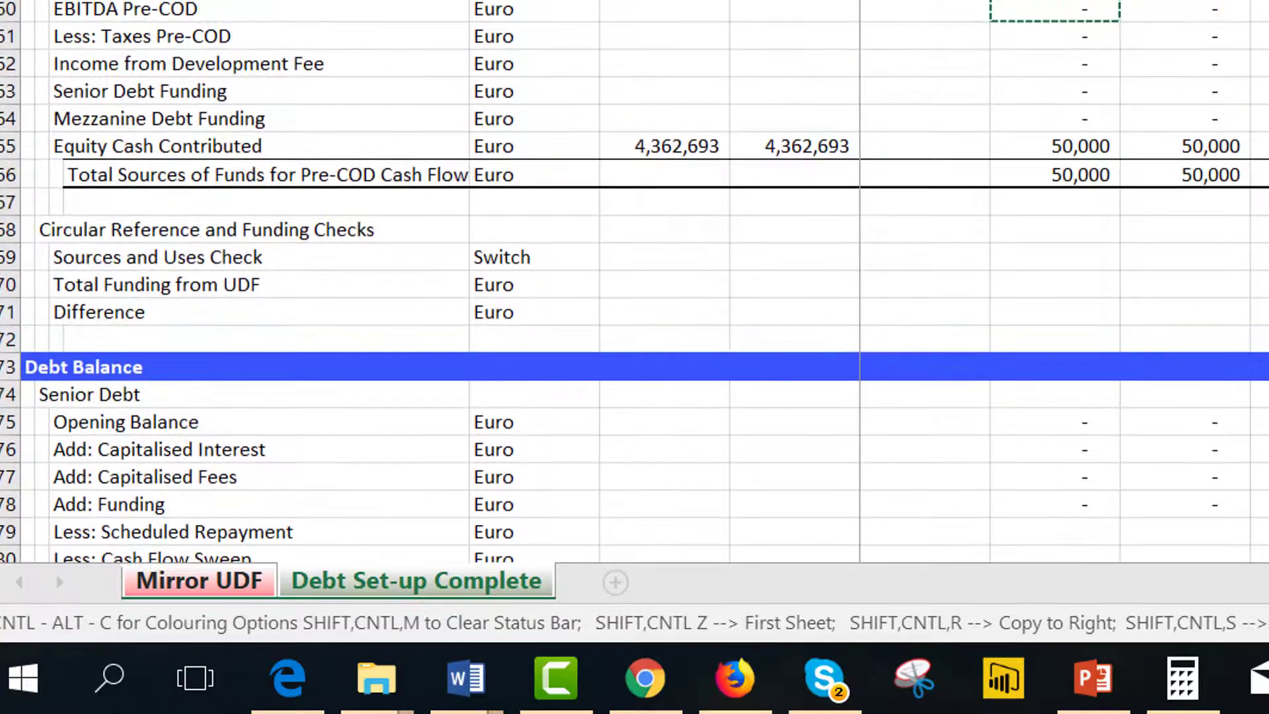
key("Down")
key("Down")
key("Down")
key("Down")
key("Down")
key("Down")
key("Down")
key("Down")
key("Down")
key("Down")
key("Down")
key("Down")
key("Down")
key("Down")
key("Down")
key("Down")
key("Down")
key("Down")
key("Down")
key("Down")
key("Up")
key("Up")
key("Up")
key("Up")
key("Up")
key("Up")
key("Up")
key("Up")
key("Up")
key("Up")
key("Up")
key("Up")
key("Up")
key("Up")
key("Up")
key("Up")
key("Up")
key("Up")
key("Up")
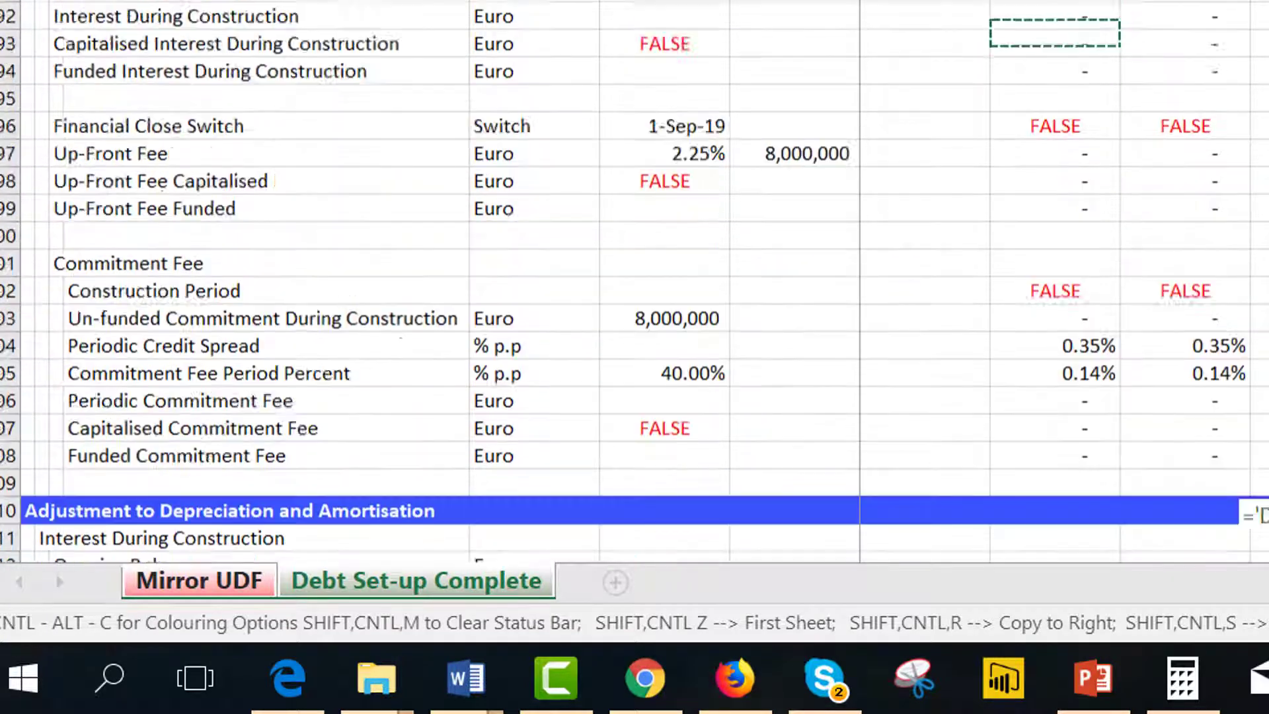
key("Down")
key("Down")
key("Down")
key("Down")
key("Down")
key("Down")
key("Down")
key("Down")
key("Down")
key("Up")
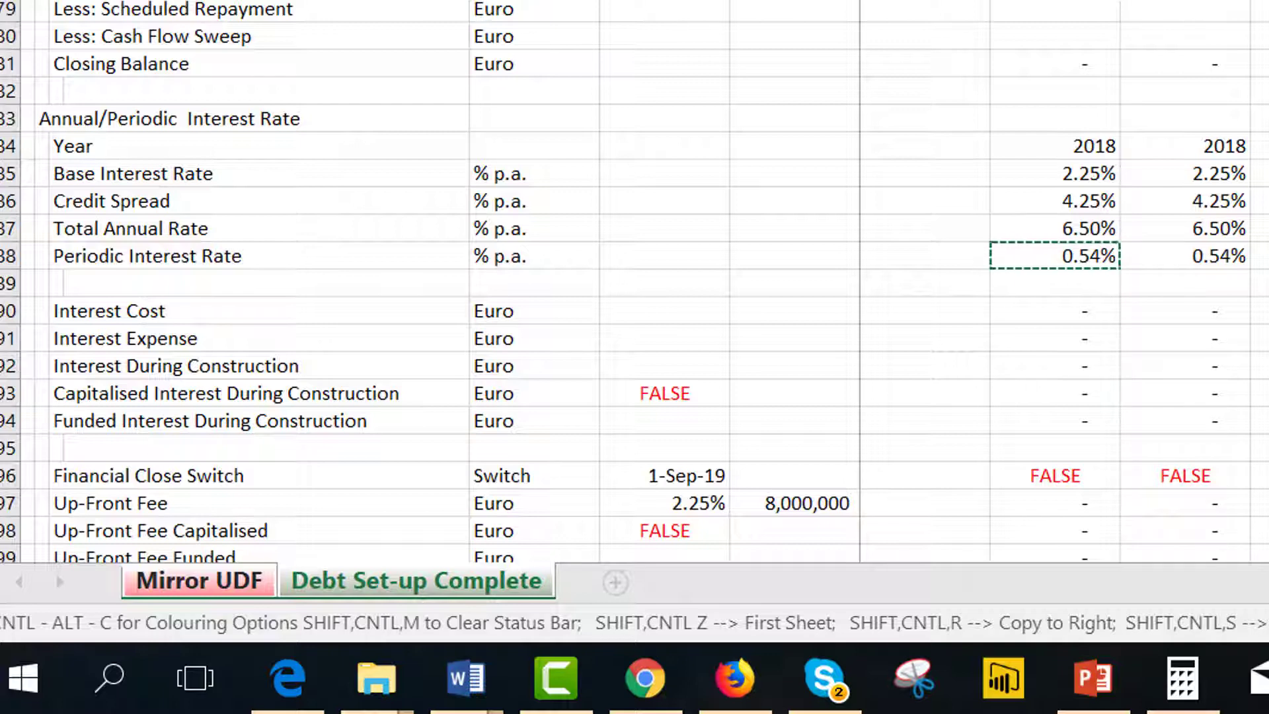
key("Return")
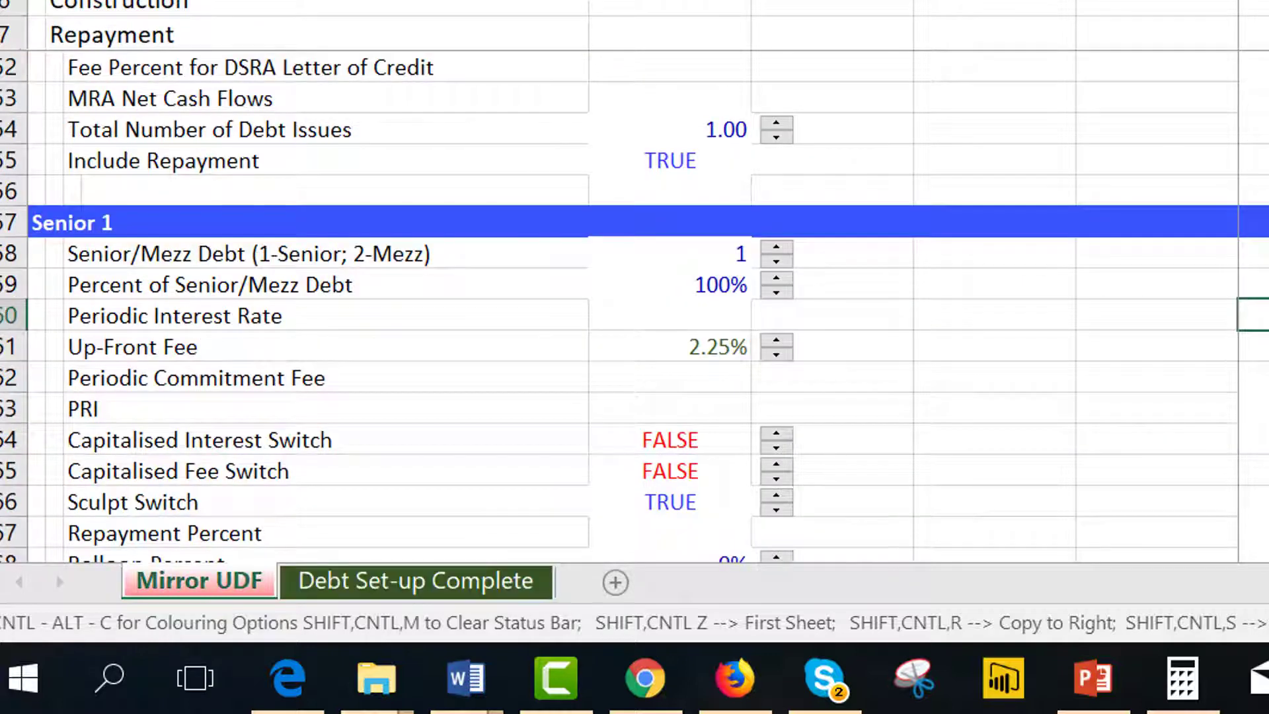
Examine the Senior 1 Up-Front Fee and capitalised interest and fee switch inputs and their comments.
key("Left")
key("Left")
key("Left")
key("Left")
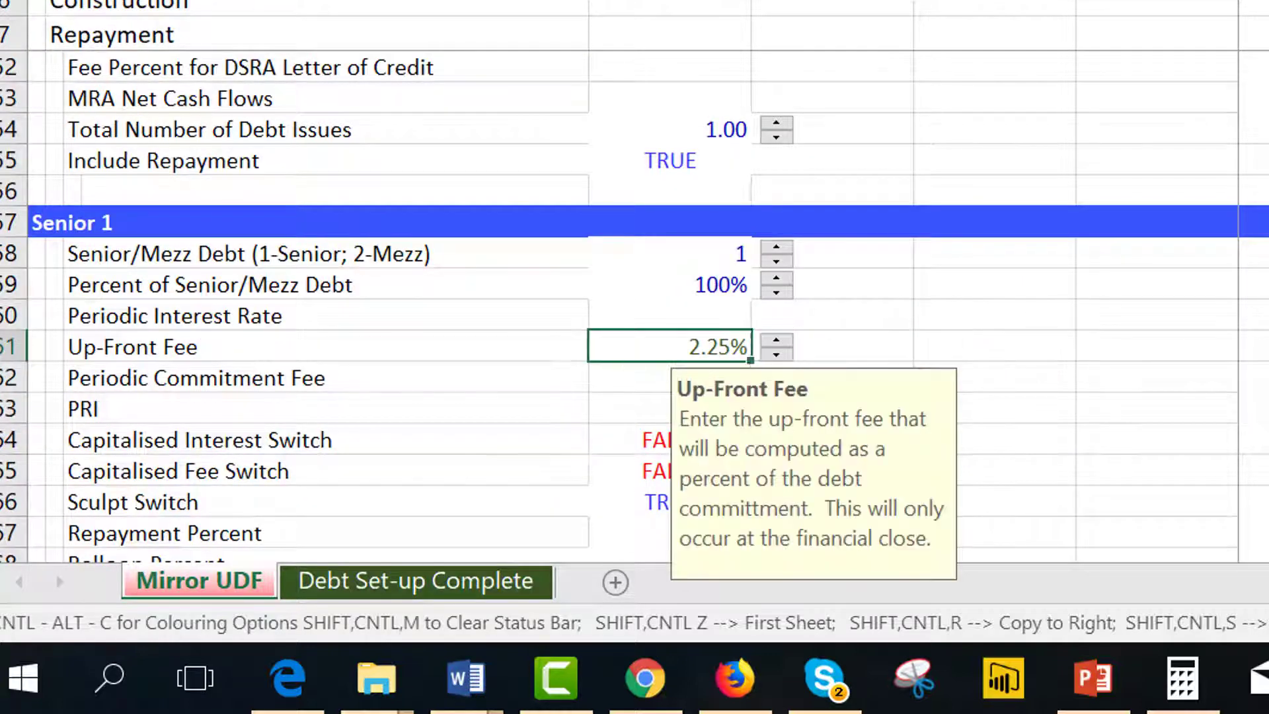
key("Down")
key("Down")
key("Down")
key("Down")
key("Up")
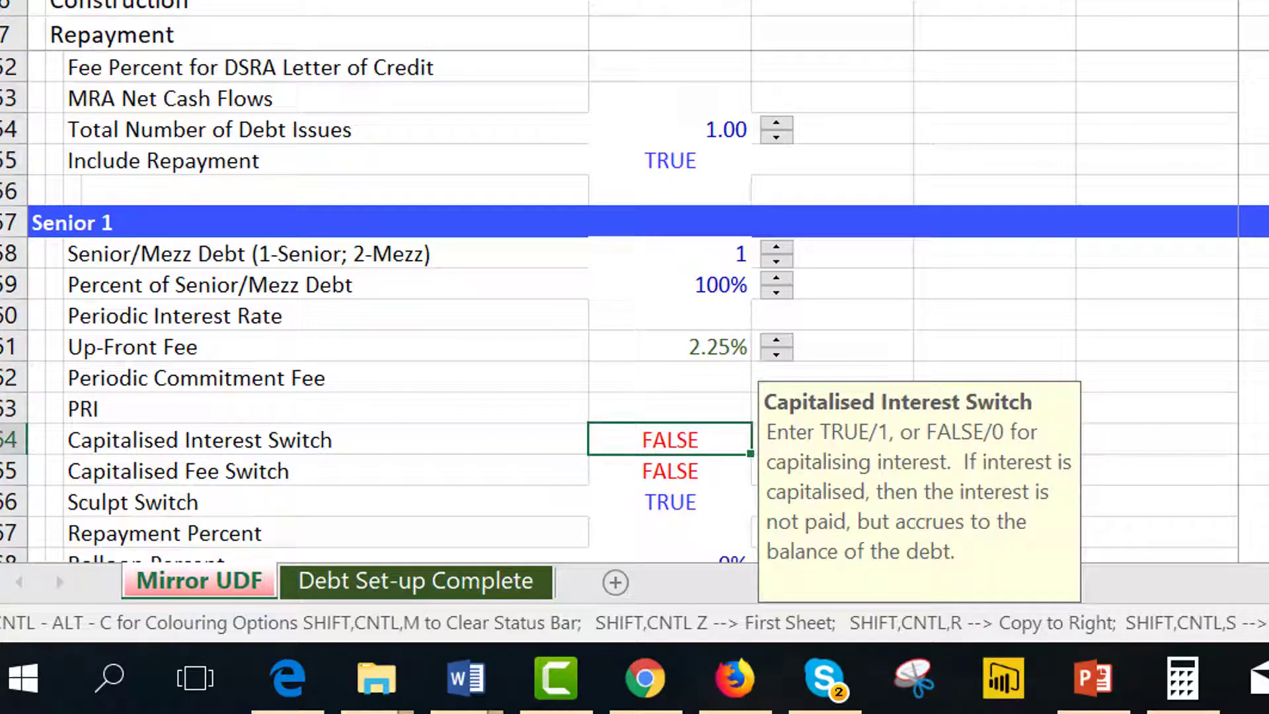
key("Down")
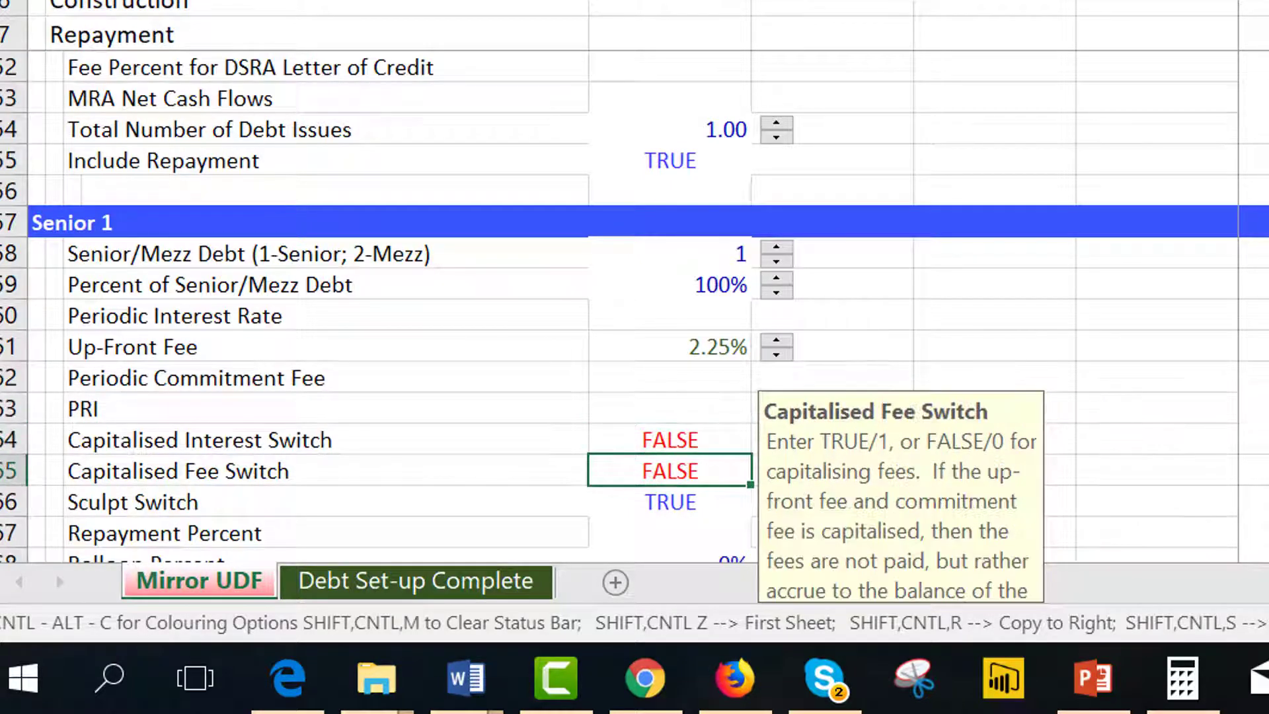
key("Up")
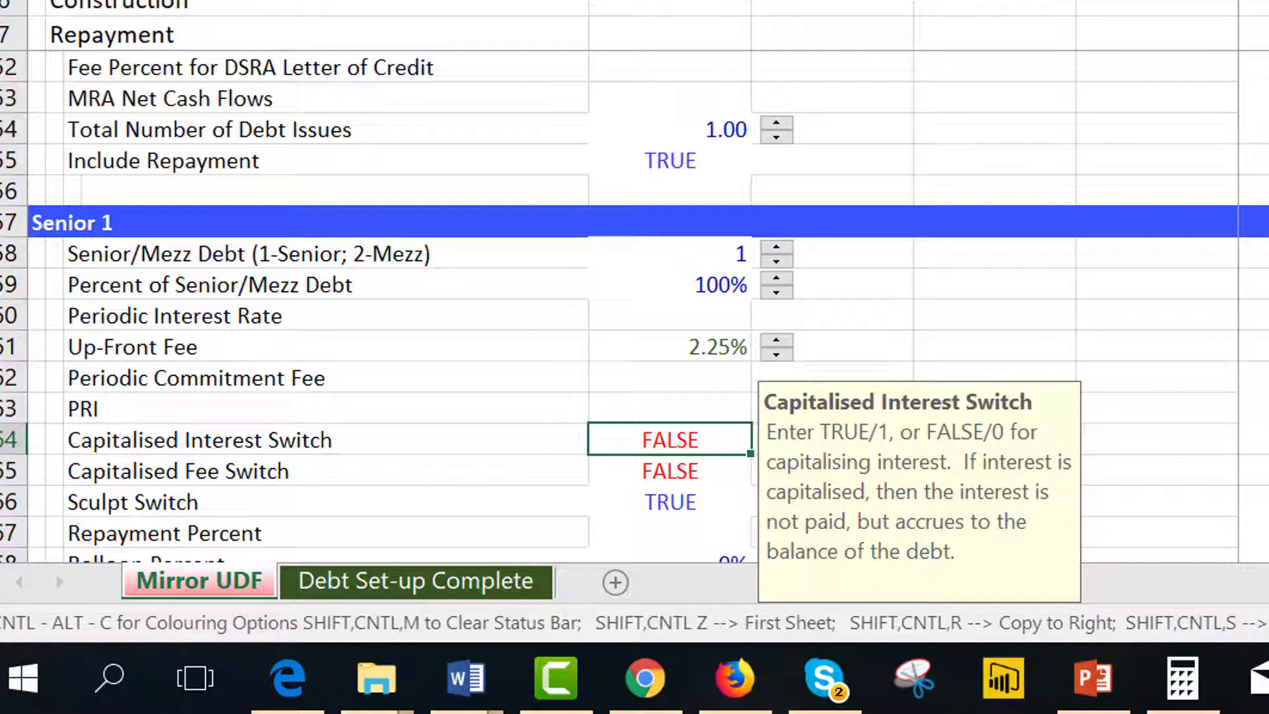
On the Debt Set-up Complete sheet, set both the Capatalise Interest and Capitalise Fees switches to TRUE.
key("ctrl+Page_Down")
key("Page_Up")
key("Page_Up")
key("Page_Up")
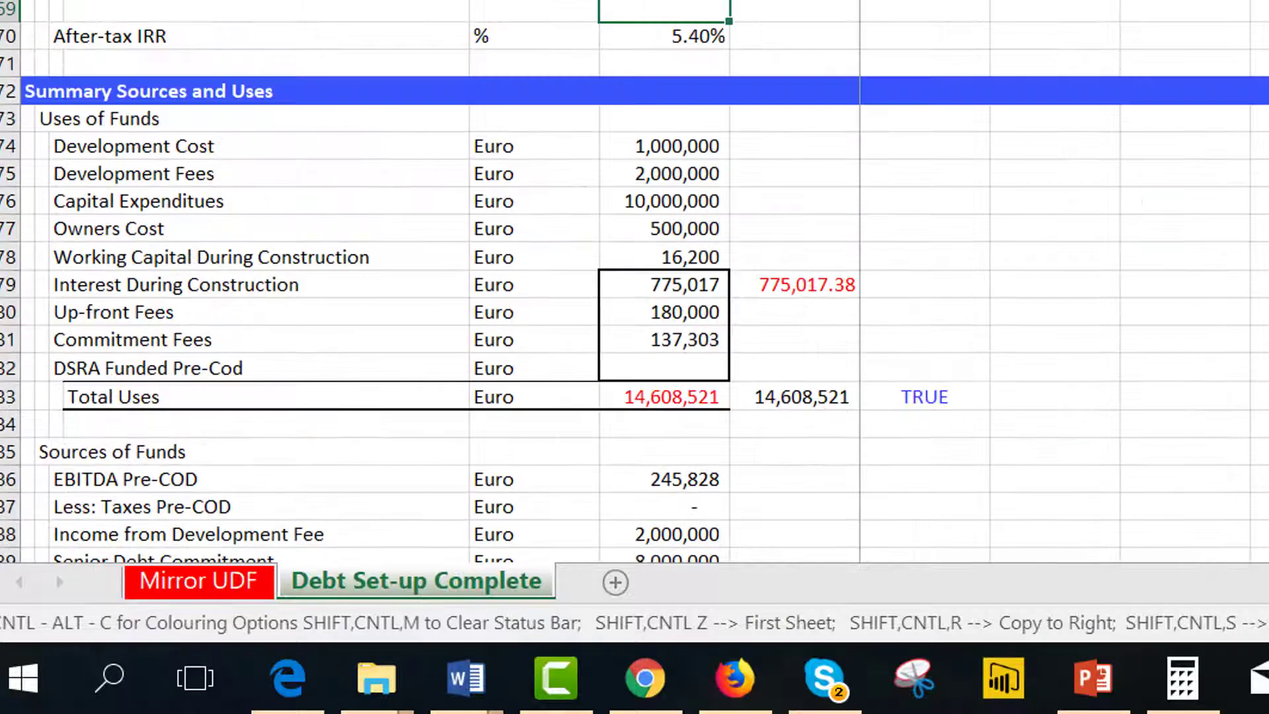
key("Page_Up")
key("Page_Up")
key("Page_Up")
key("Page_Up")
key("Page_Up")
key("Page_Up")
key("Page_Up")
key("Page_Up")
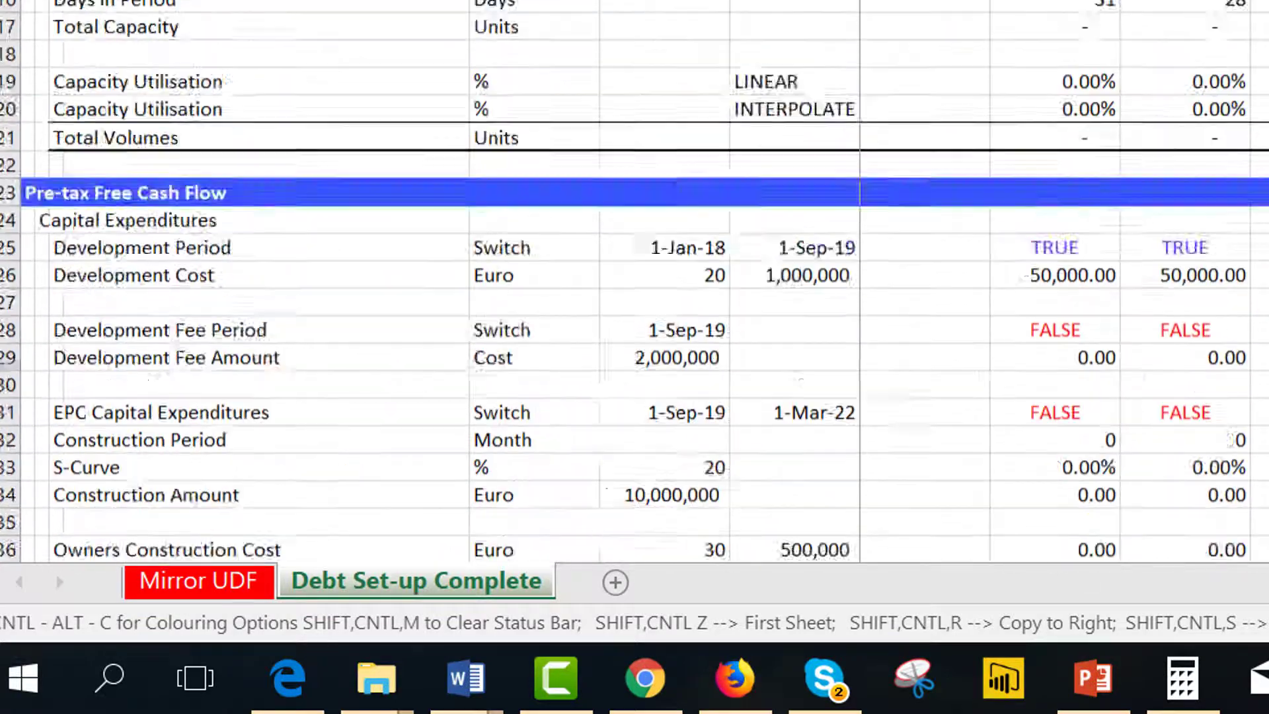
key("Page_Up")
key("Page_Up")
key("Page_Up")
key("Page_Up")
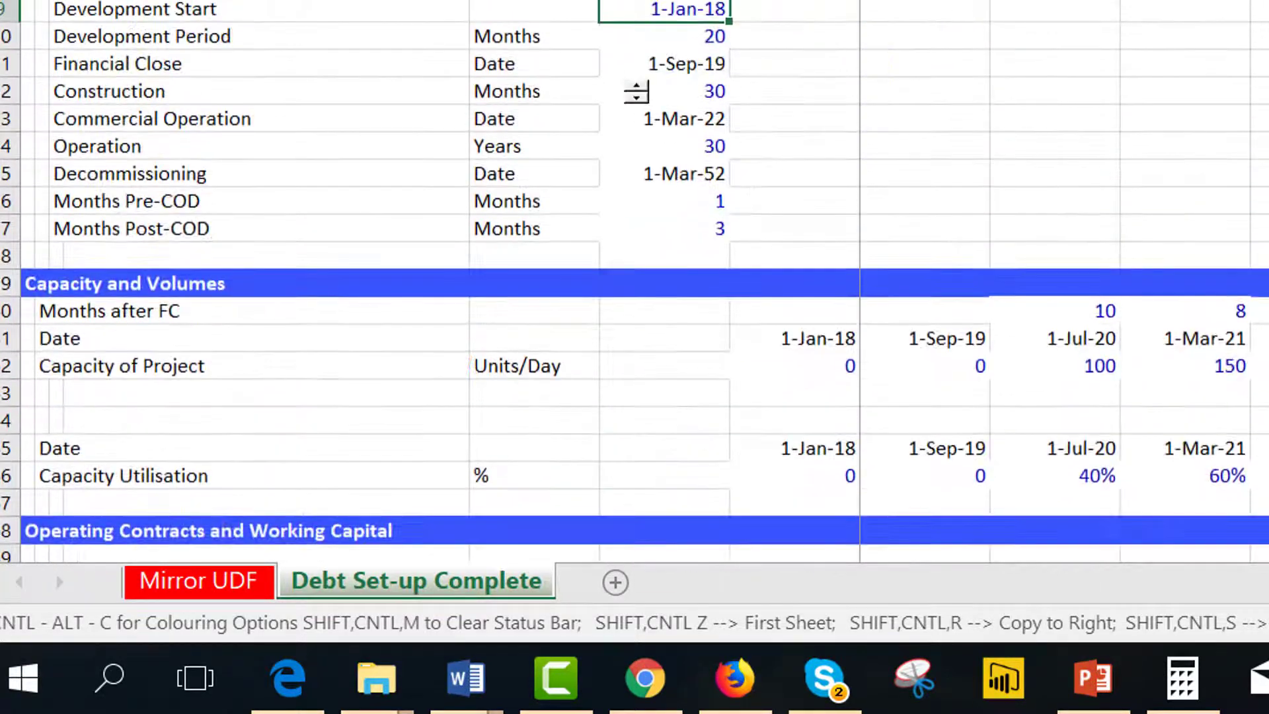
key("Page_Down")
key("Page_Down")
key("Page_Down")
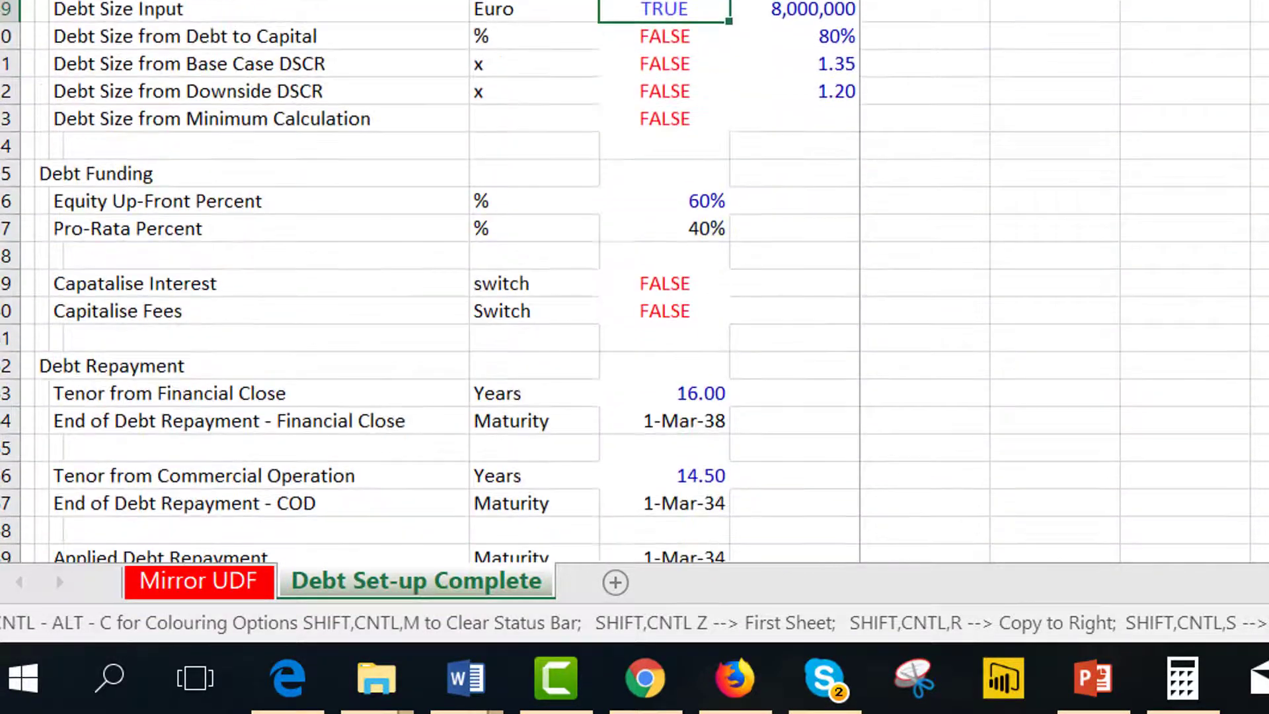
key("Down")
key("Down")
key("Down")
key("Down")
key("Down")
key("Down")
key("Down")
key("Down")
key("Down")
key("Down")
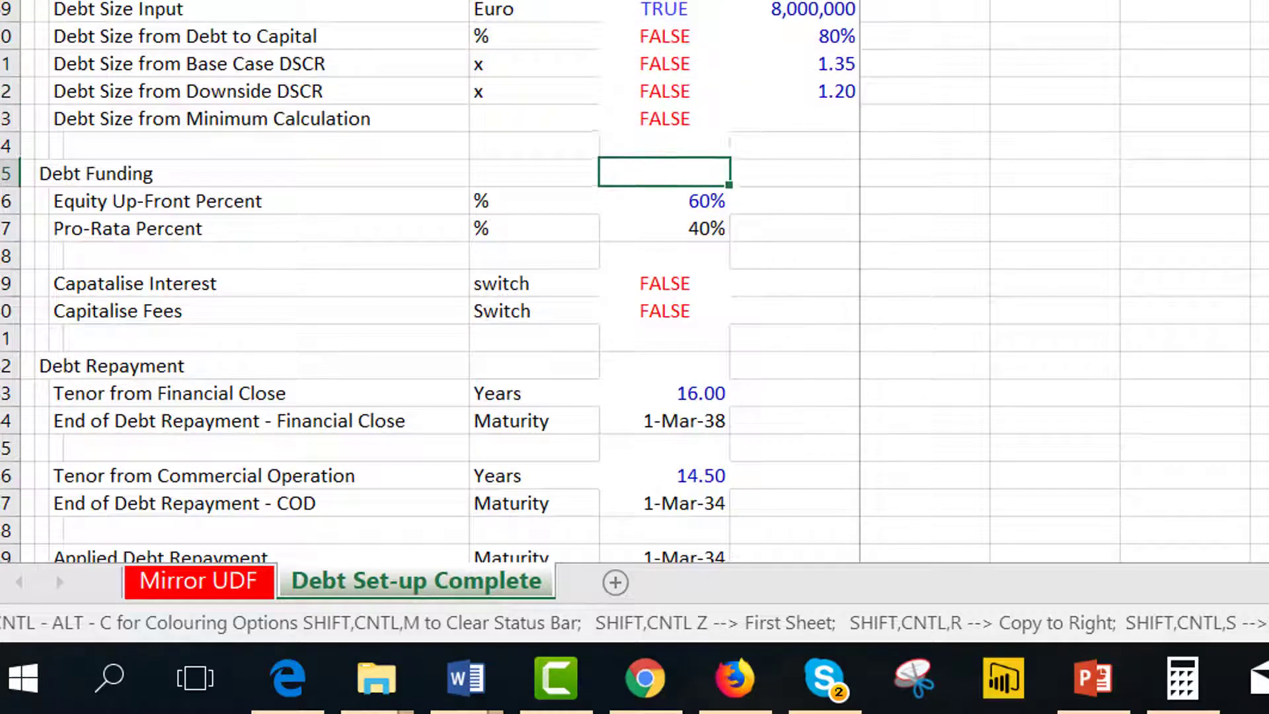
key("Down")
key("Down")
key("Down")
key("Down")
key("Down")
key("Down")
key("Down")
key("Down")
key("Down")
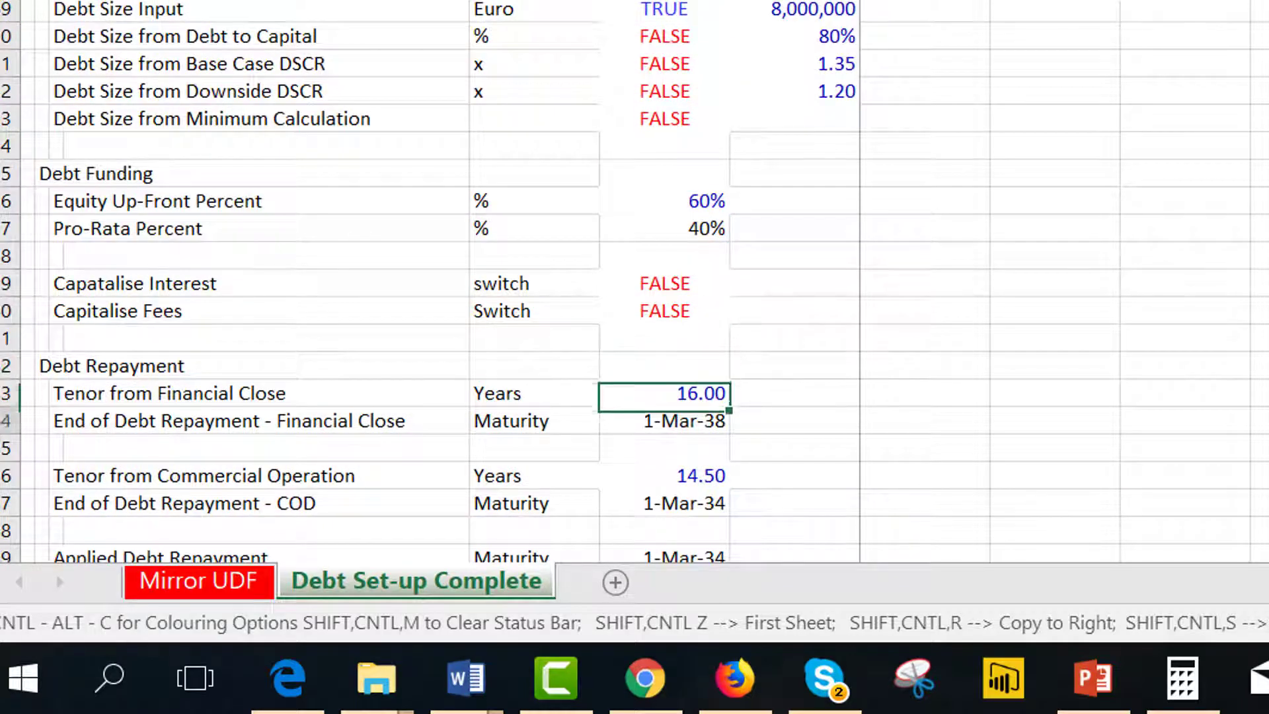
key("Down")
key("Down")
key("Up")
key("Up")
key("Up")
key("Up")
key("Up")
key("Up")
key("Up")
key("Up")
key("Up")
key("Up")
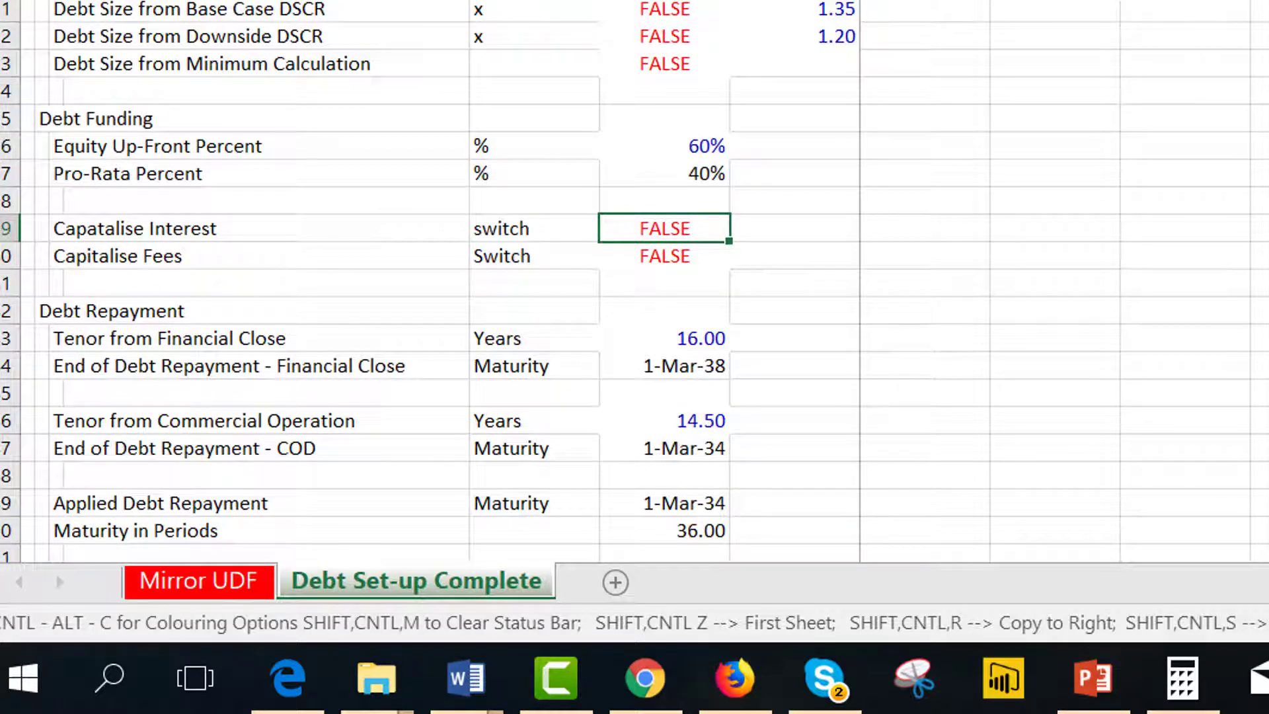
type("true")
key("Return")
type("true")
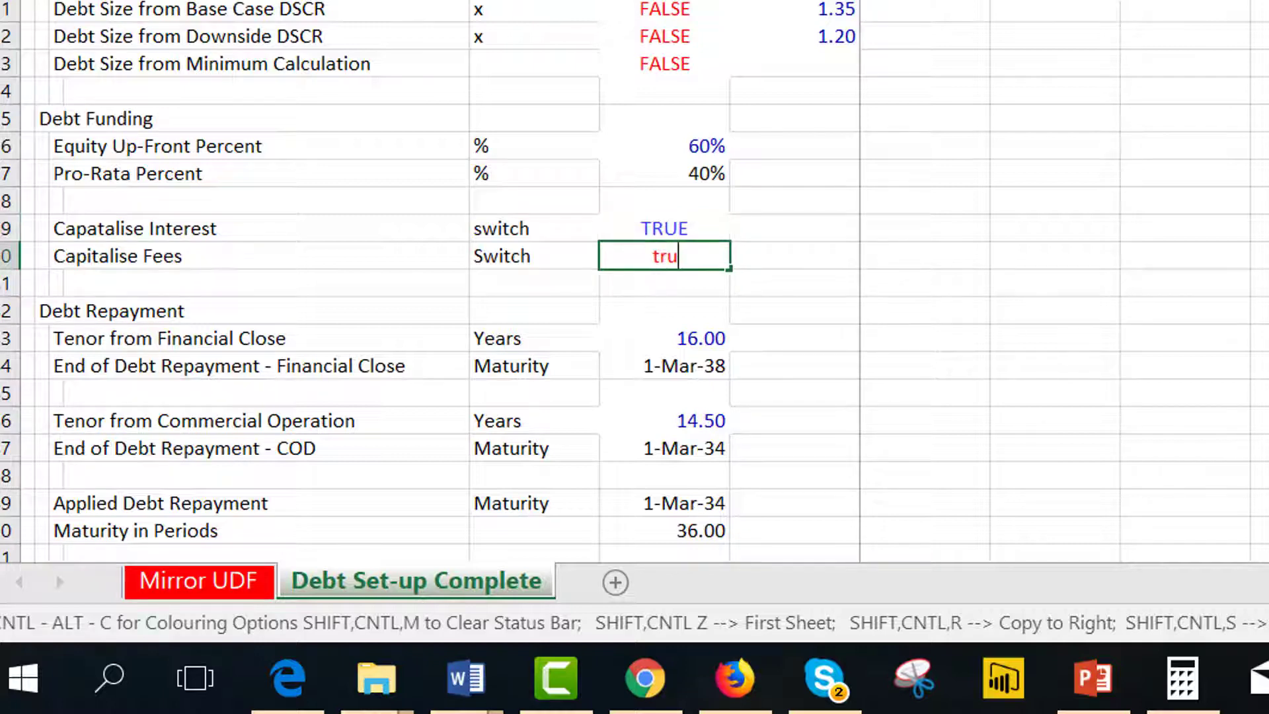
key("Return")
key("Up")
key("Up")
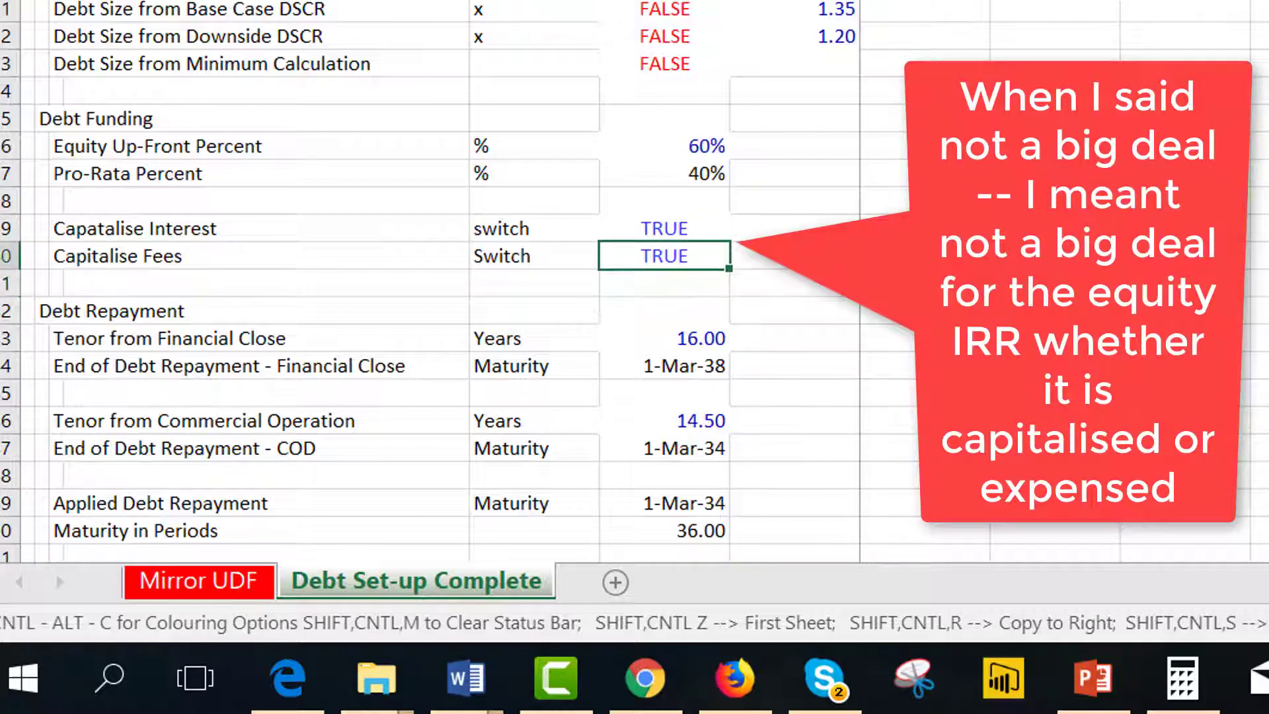
Check the Senior 1 capitalised interest and fee switches on the Mirror UDF sheet.
key("Down")
key("ctrl+Page_Up")
key("Down")
key("Up")
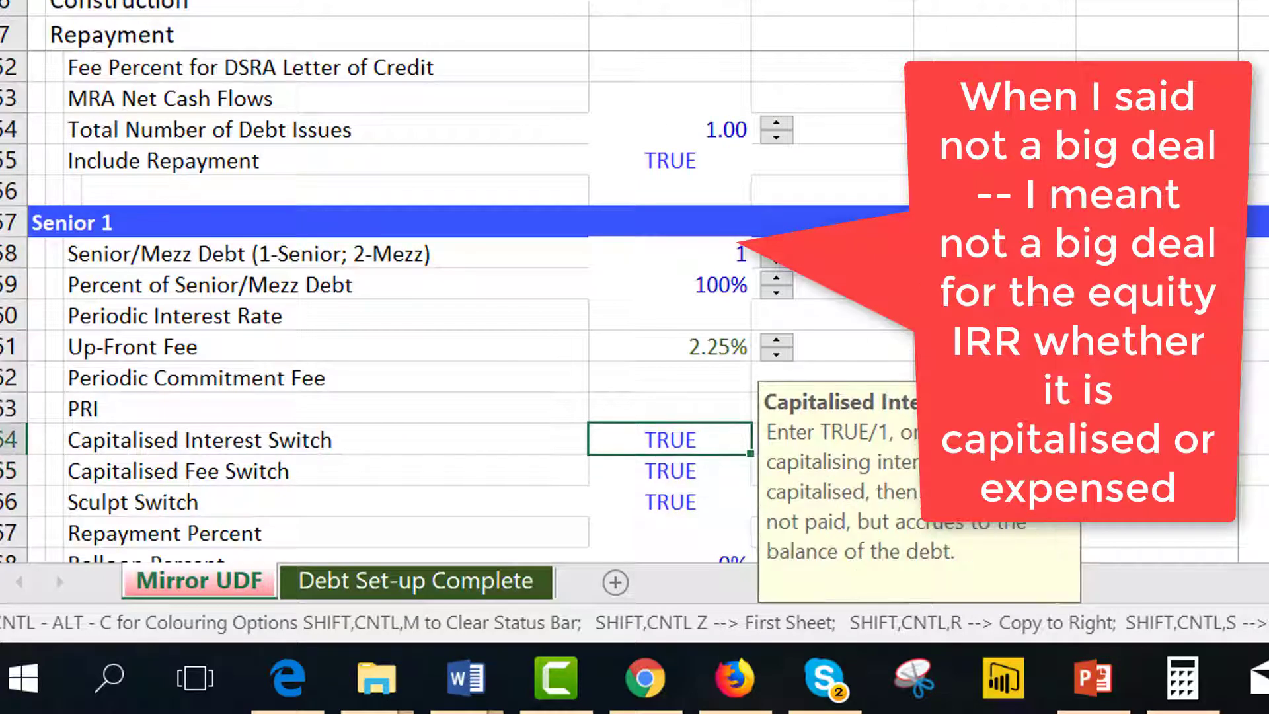
key("Right")
key("Left")
key("Left")
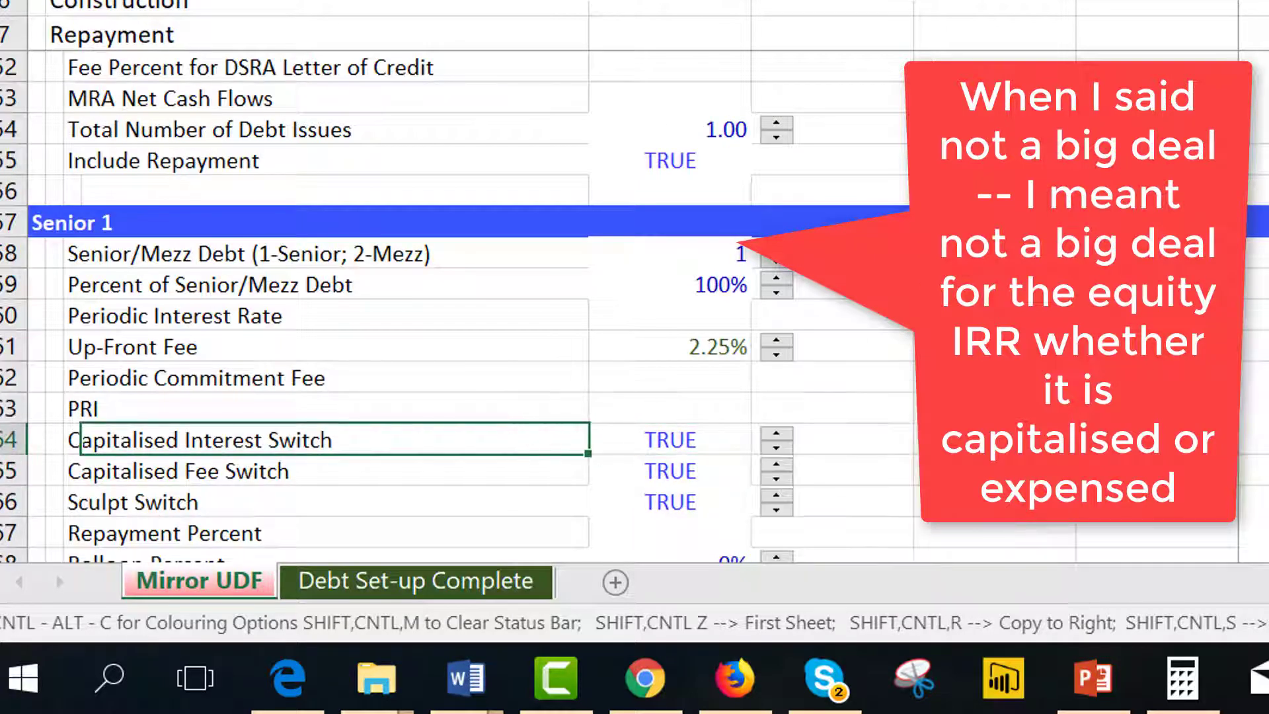
key("Right")
key("Right")
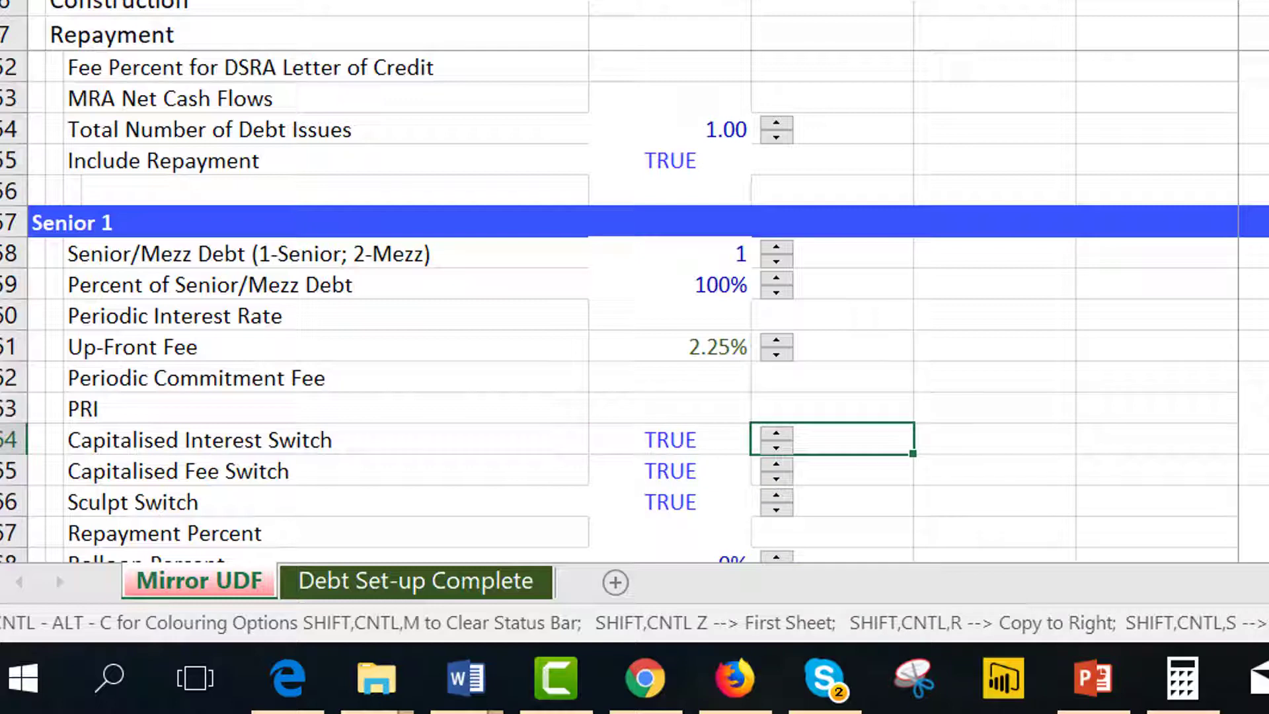
key("Left")
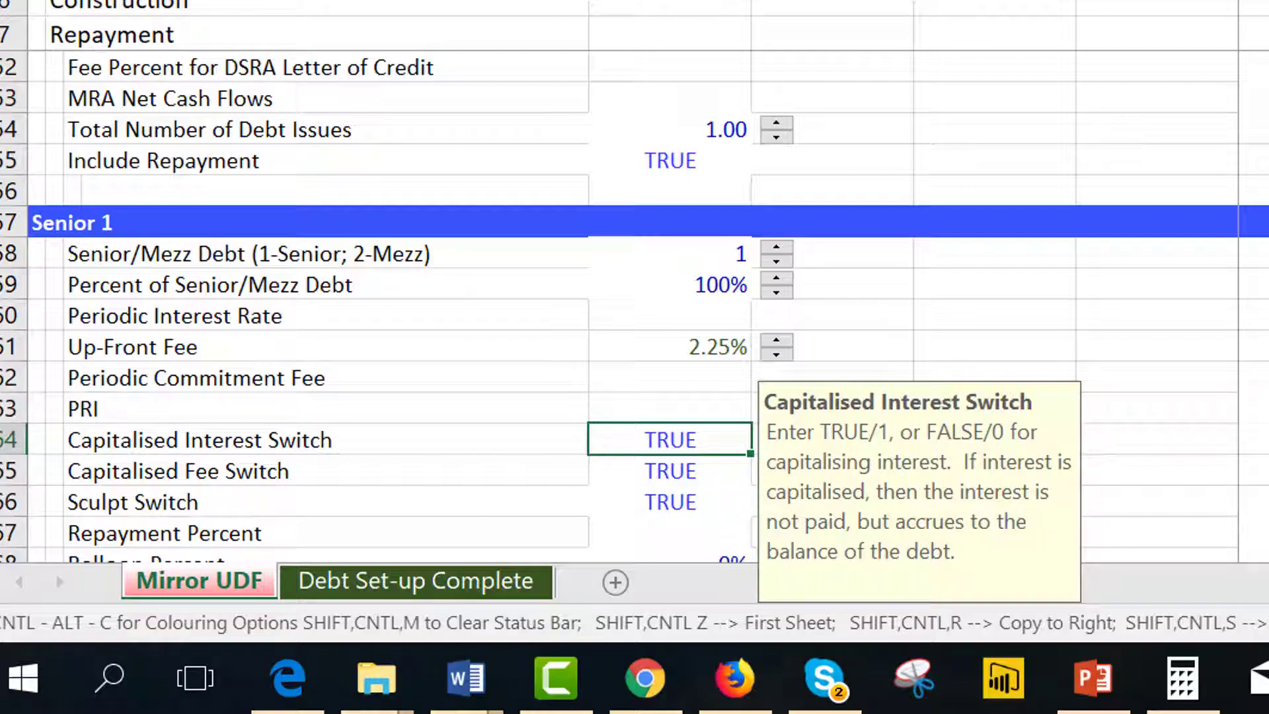
Scroll through the Debt Set-up Complete sheet's repayment, interest, operating cost and tax calculations.
key("ctrl+Page_Down")
key("Page_Down")
key("Page_Down")
key("Page_Down")
key("Page_Down")
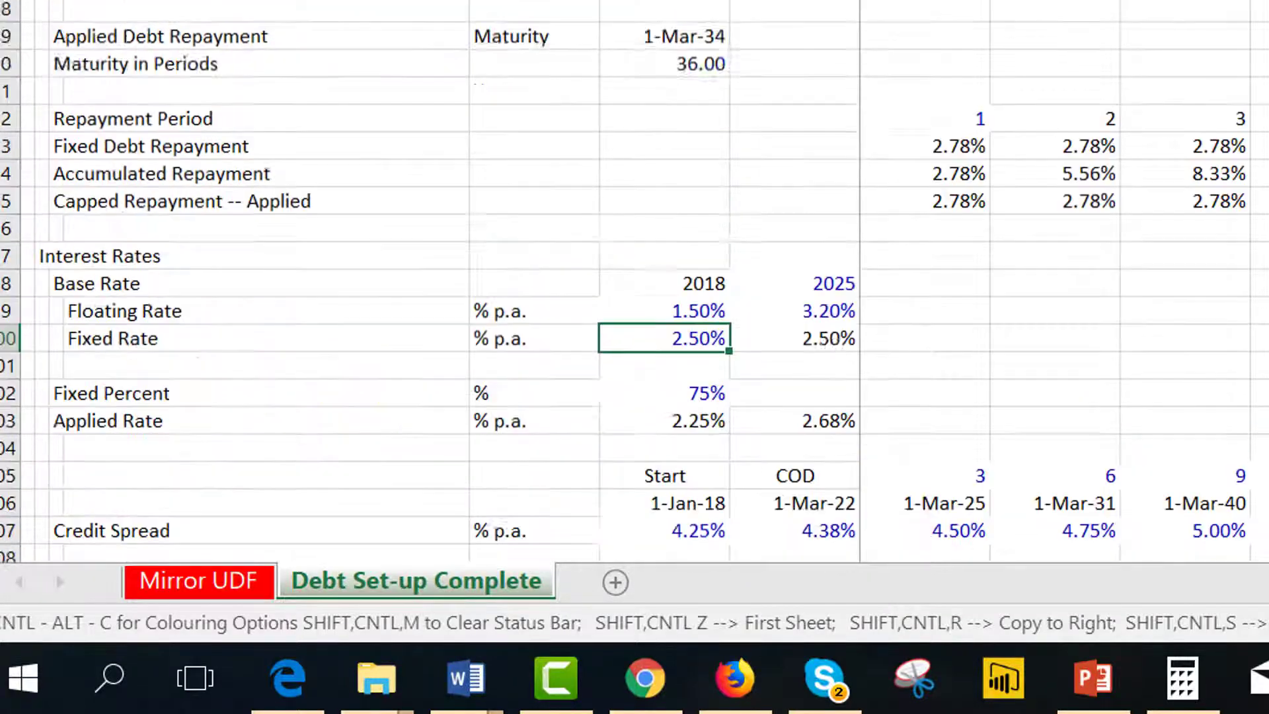
key("Page_Down")
key("Page_Down")
key("Page_Down")
key("Page_Down")
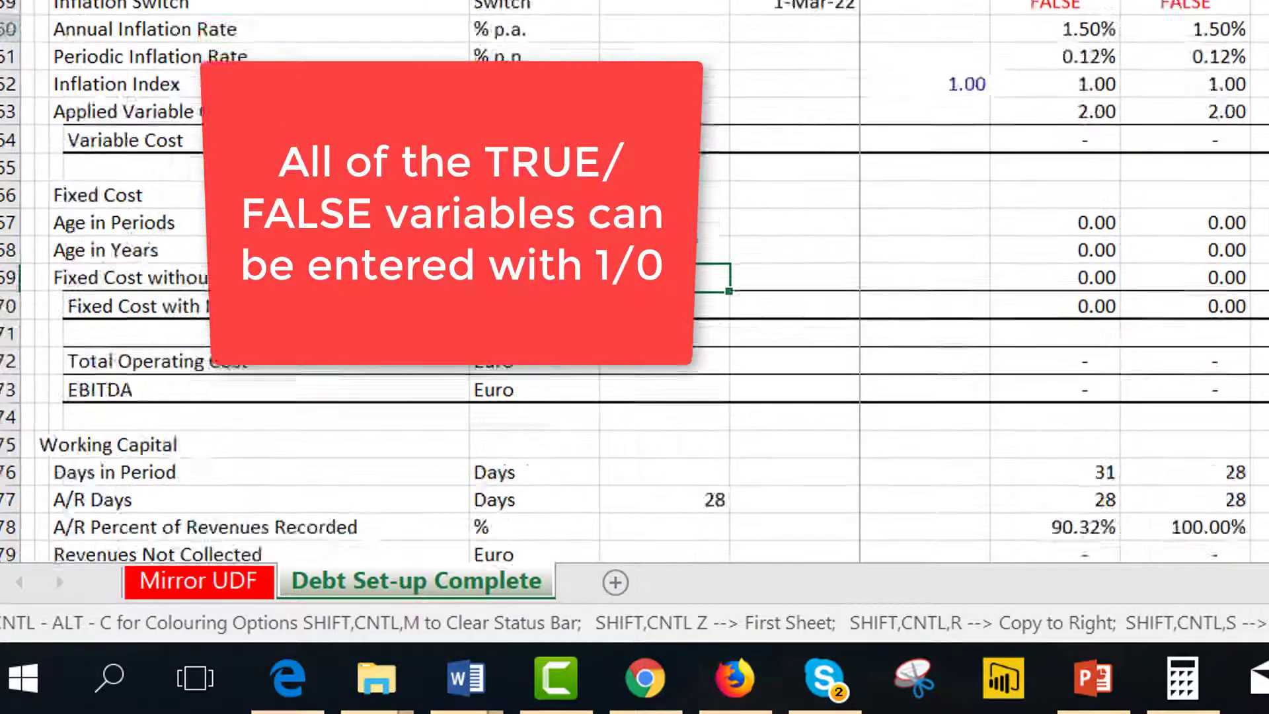
key("Page_Down")
key("Page_Down")
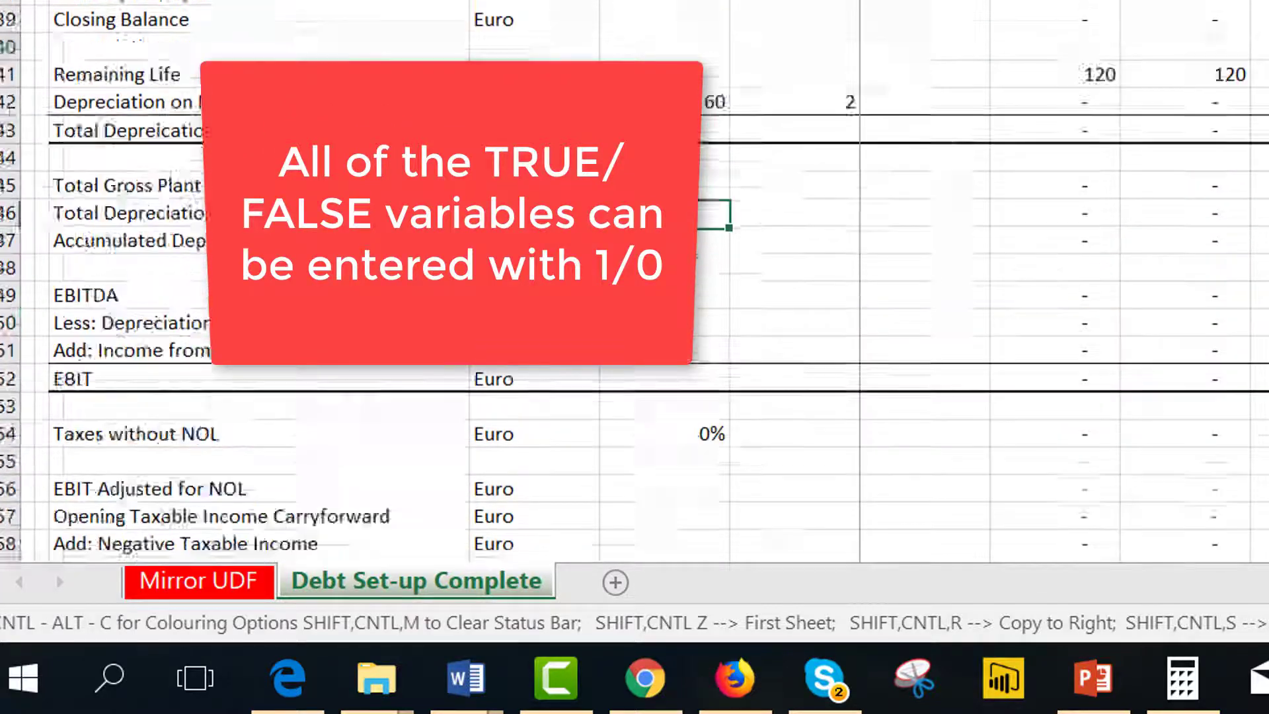
Review the Summary Sources and Uses totals and the senior debt adjustments on the Debt Set-up Complete sheet.
key("Down")
key("Down")
key("Down")
key("Down")
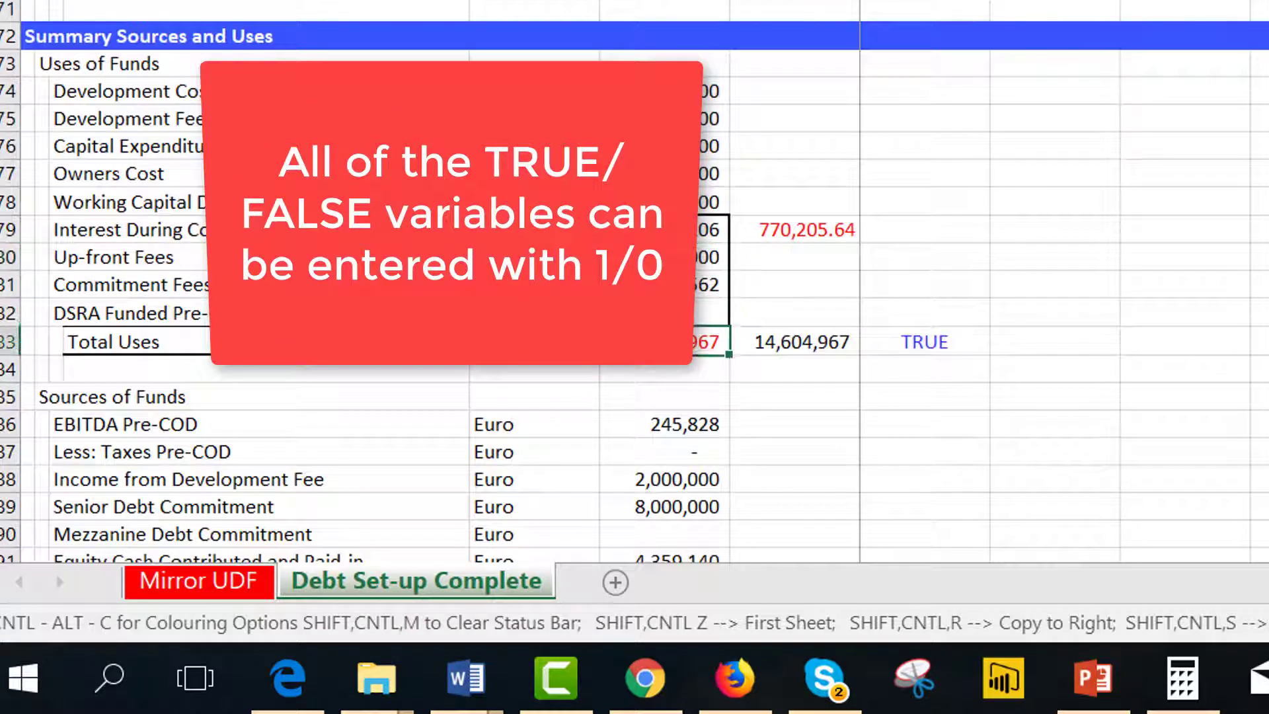
key("Up")
key("Up")
key("Up")
key("Up")
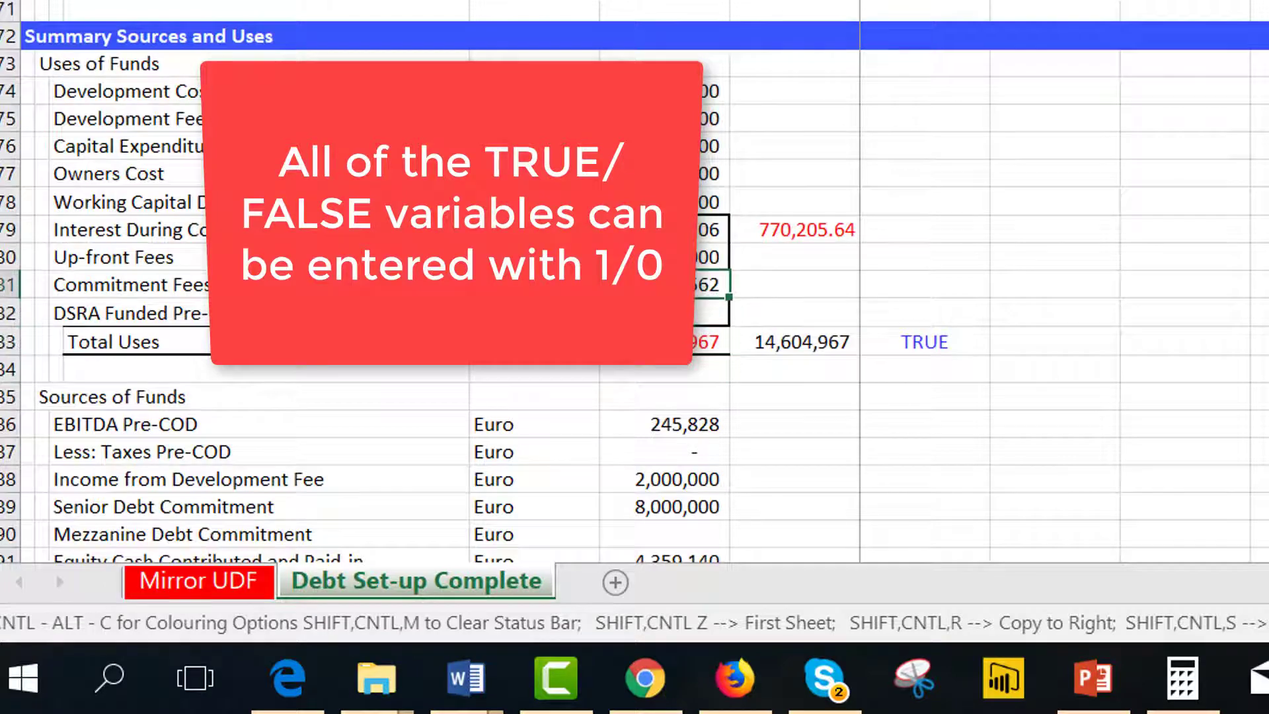
key("Down")
key("Down")
key("Down")
key("Down")
key("Down")
key("Down")
key("Down")
key("Down")
key("Down")
key("Down")
key("Down")
key("Down")
key("Down")
key("Down")
key("Down")
key("Down")
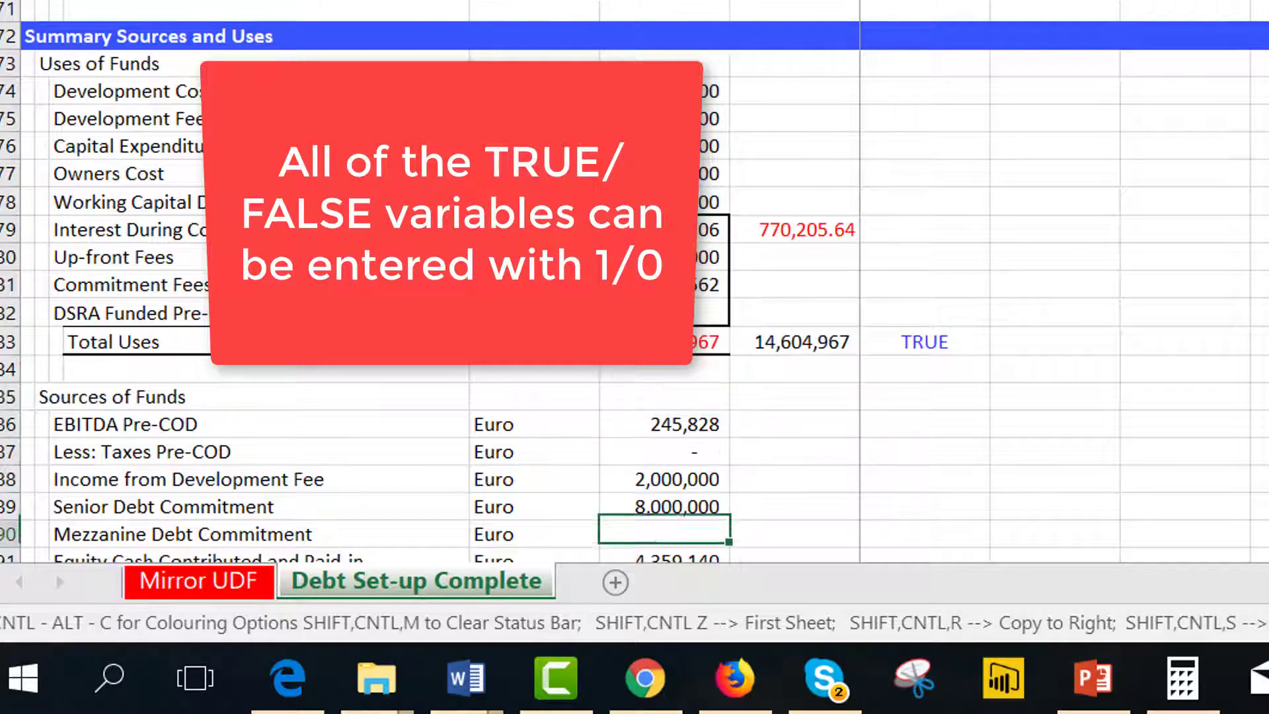
key("Up")
key("Up")
key("Up")
key("Up")
key("Up")
key("Up")
key("Up")
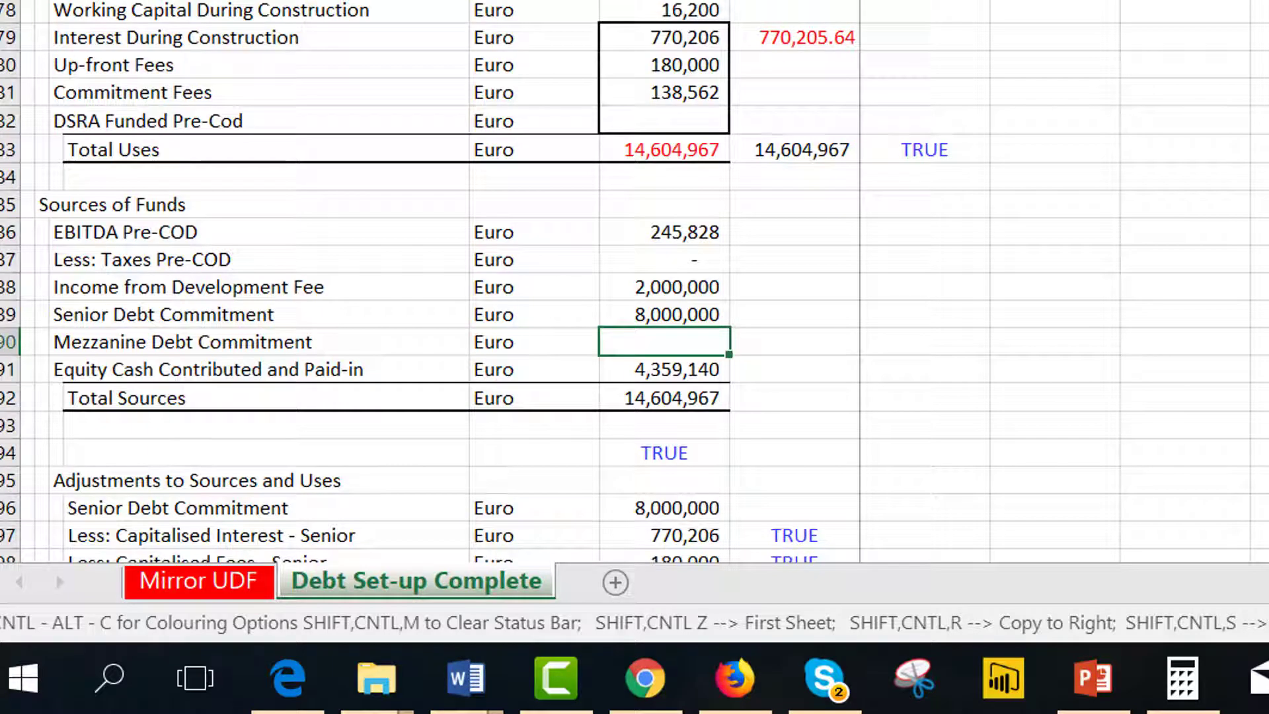
key("Down")
key("Down")
key("Down")
key("Down")
key("Down")
key("Down")
key("Down")
key("Down")
key("Down")
key("Down")
key("Down")
key("Down")
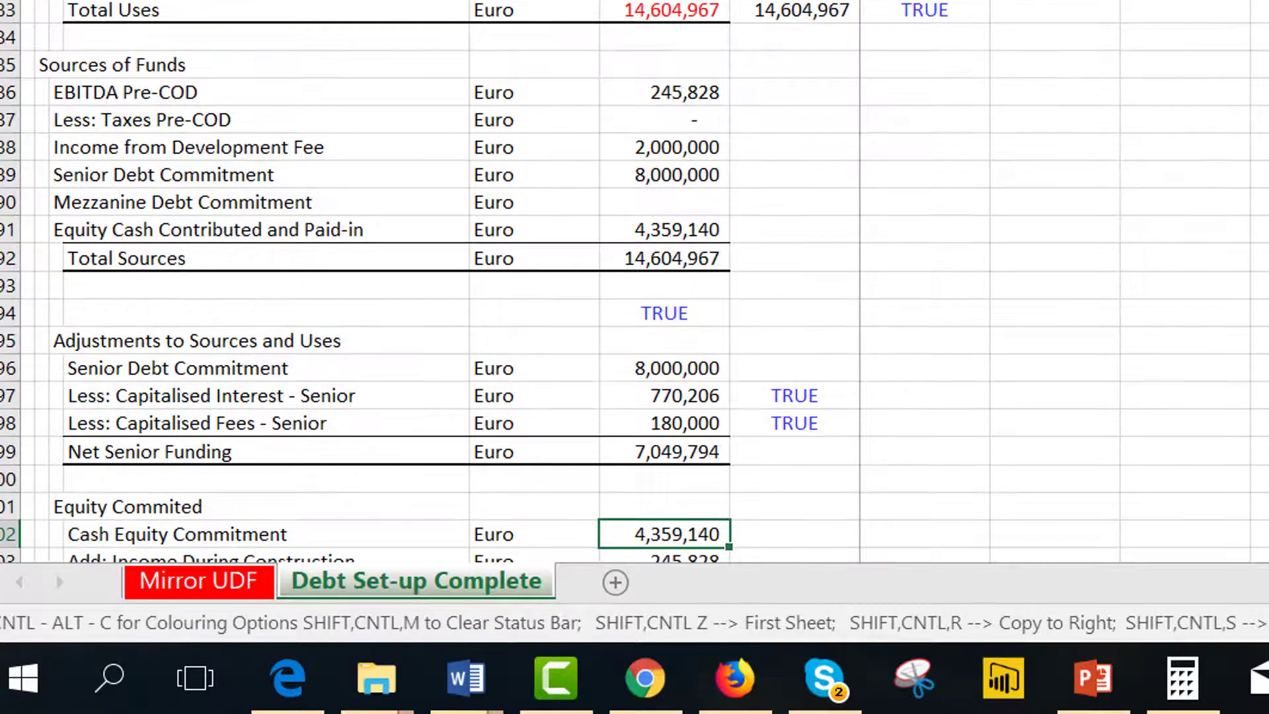
key("Up")
key("Up")
key("Up")
key("Up")
key("Up")
key("Up")
key("Down")
key("Down")
key("Down")
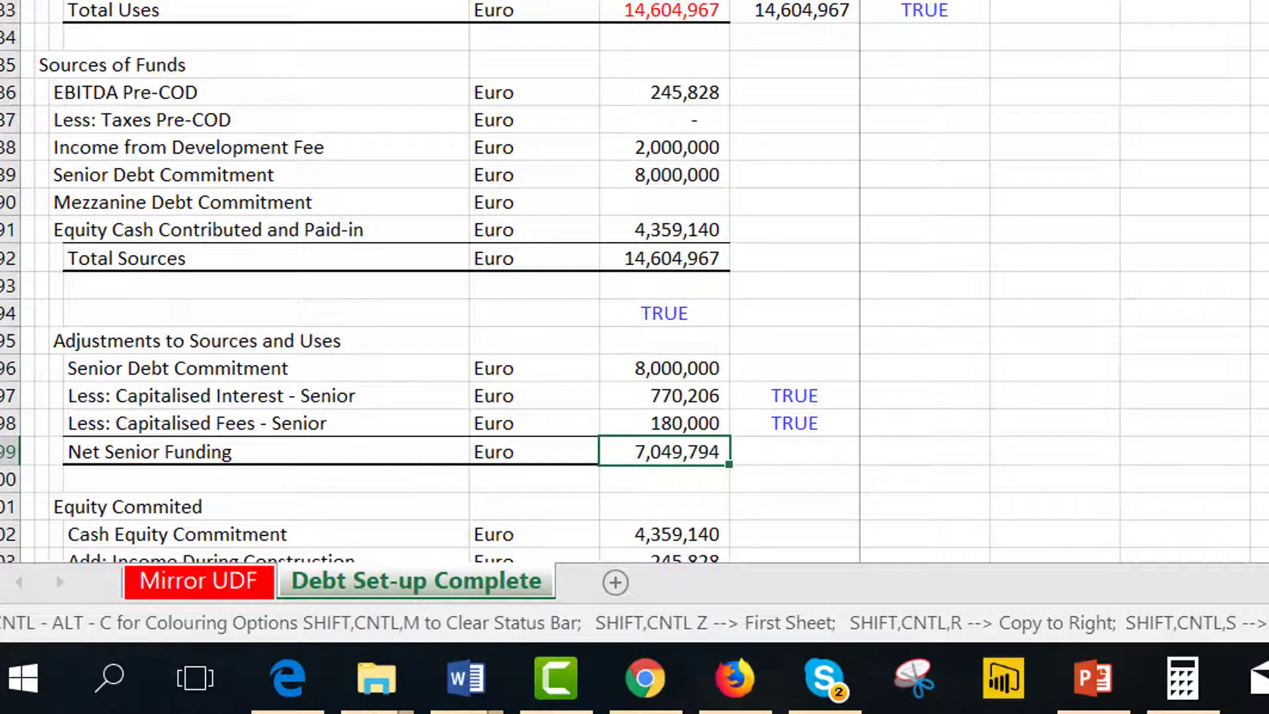
key("Up")
key("Up")
key("Up")
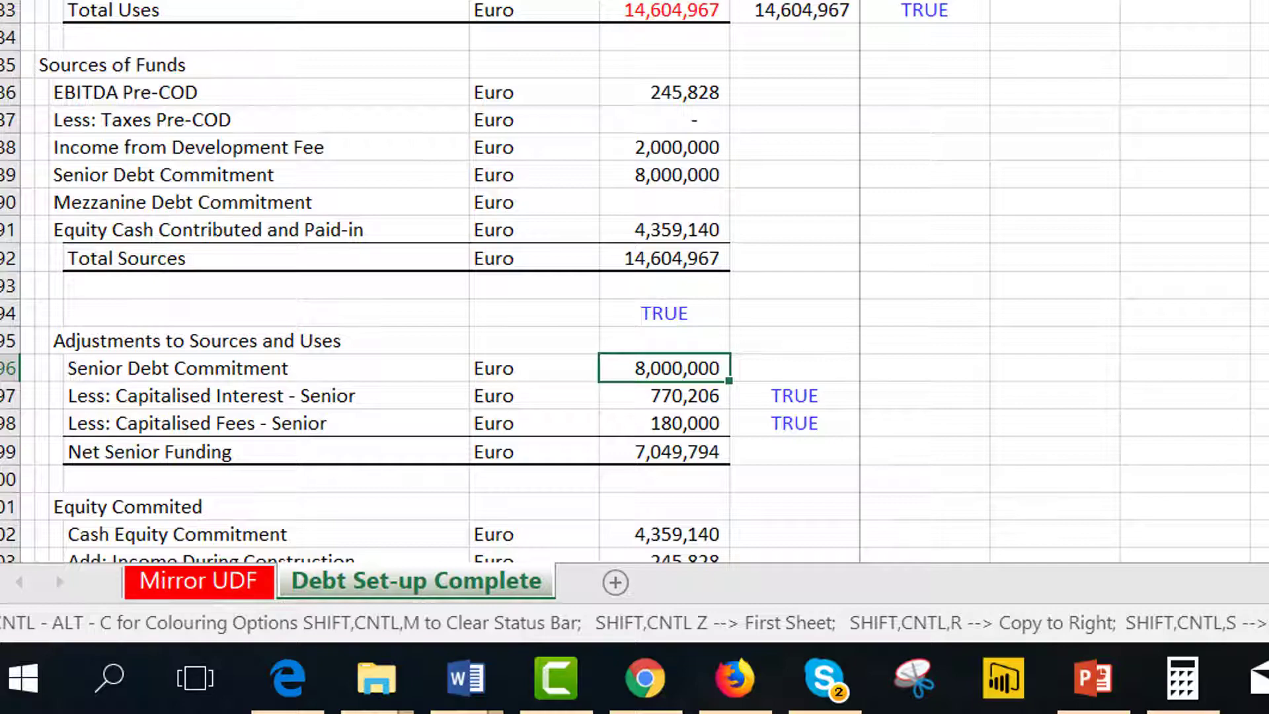
key("Down")
key("Up")
key("Up")
key("Up")
key("Up")
key("Up")
key("Up")
key("Up")
key("Up")
key("Up")
key("Up")
key("Up")
key("Up")
key("Up")
key("Up")
key("Up")
key("Up")
key("Up")
key("Up")
key("Up")
key("Up")
key("Up")
key("Up")
key("Up")
key("Down")
key("Down")
key("Down")
key("Down")
key("Down")
key("Down")
key("Down")
key("Down")
key("Down")
key("Down")
key("Down")
key("Down")
key("Down")
key("Down")
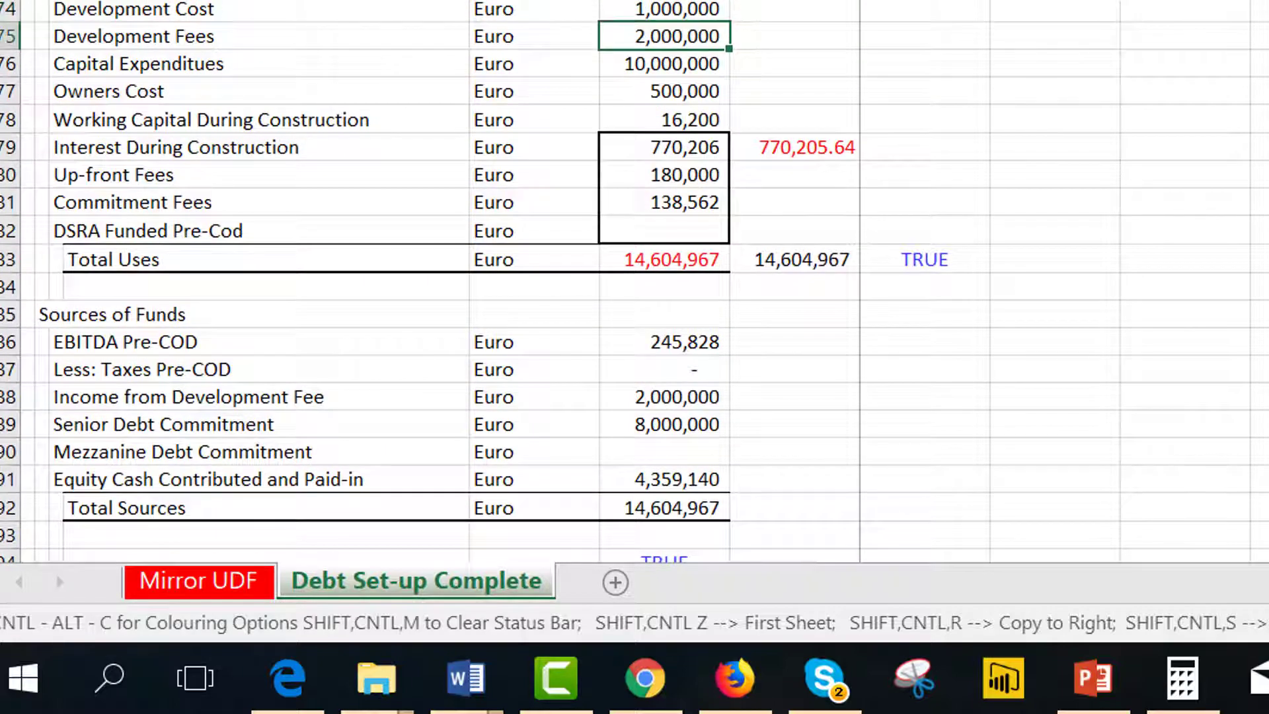
key("Down")
key("Down")
key("Down")
key("Down")
key("Down")
key("Down")
key("Down")
key("Down")
key("Down")
key("Down")
key("Down")
key("Down")
key("Down")
key("Down")
key("Down")
key("Down")
key("Down")
key("Down")
key("Down")
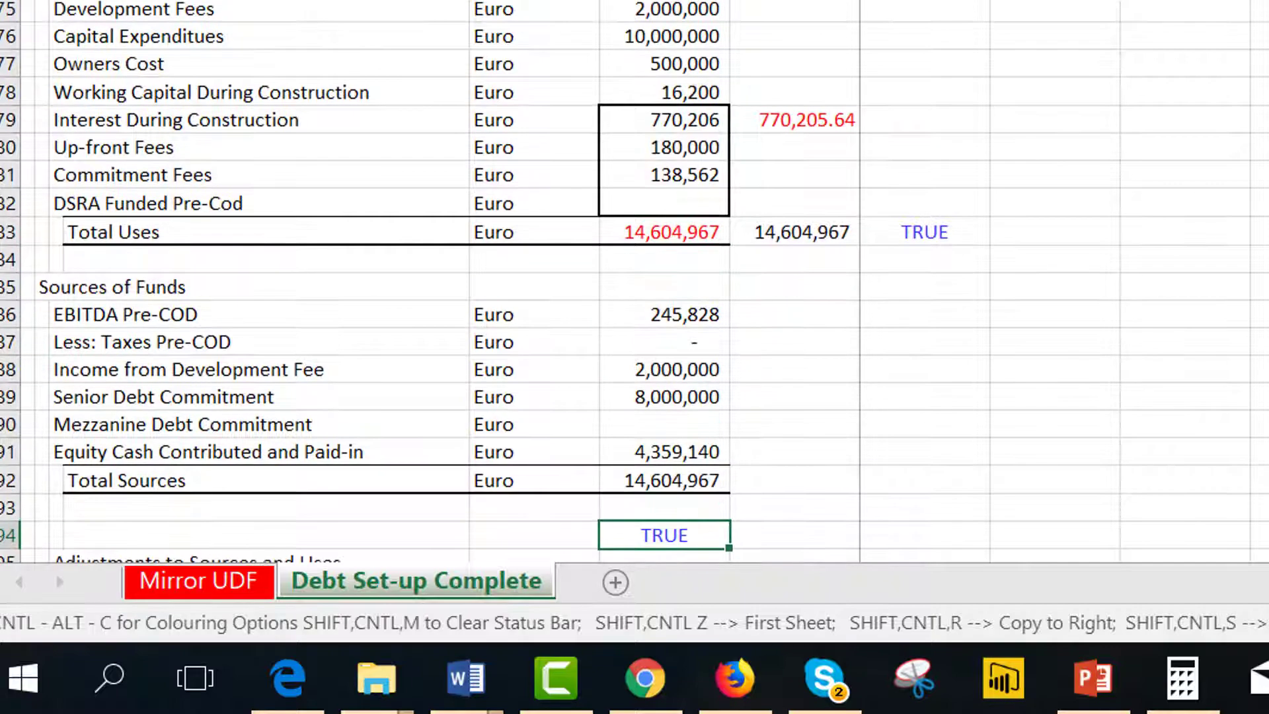
key("Down")
key("Down")
key("Down")
key("Down")
key("Down")
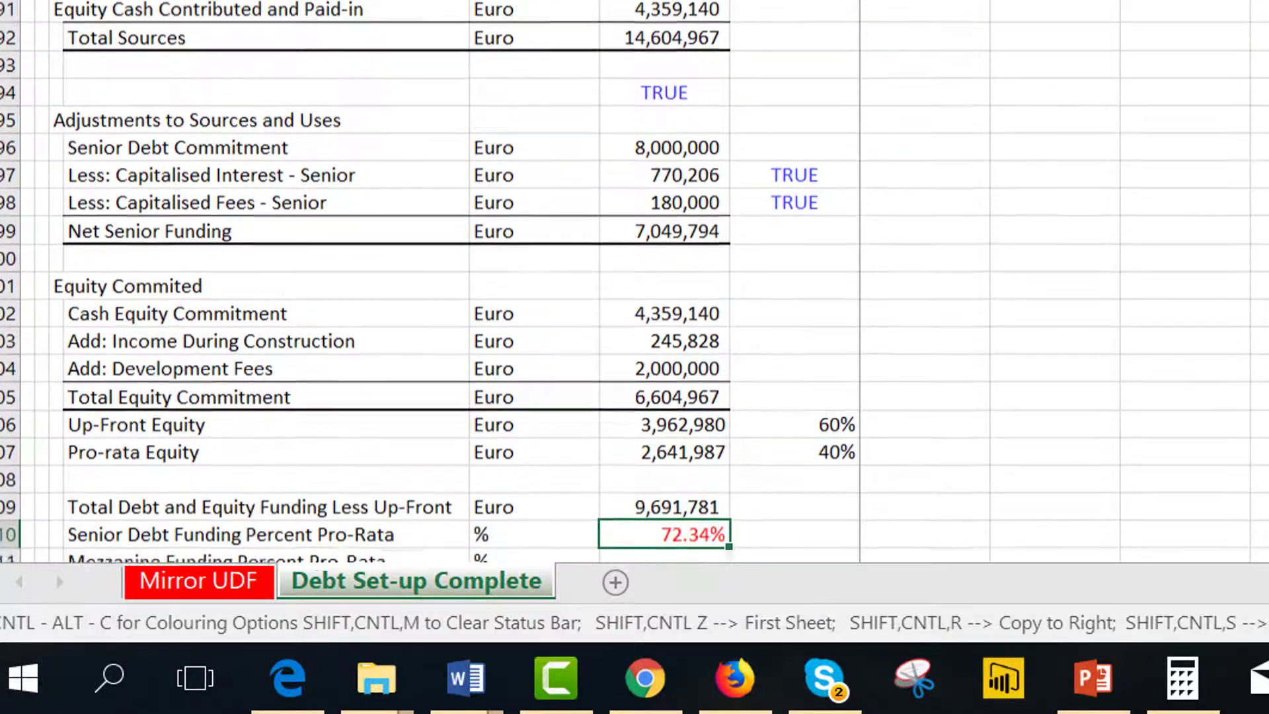
key("Up")
key("Up")
key("Up")
key("Up")
key("Up")
key("Up")
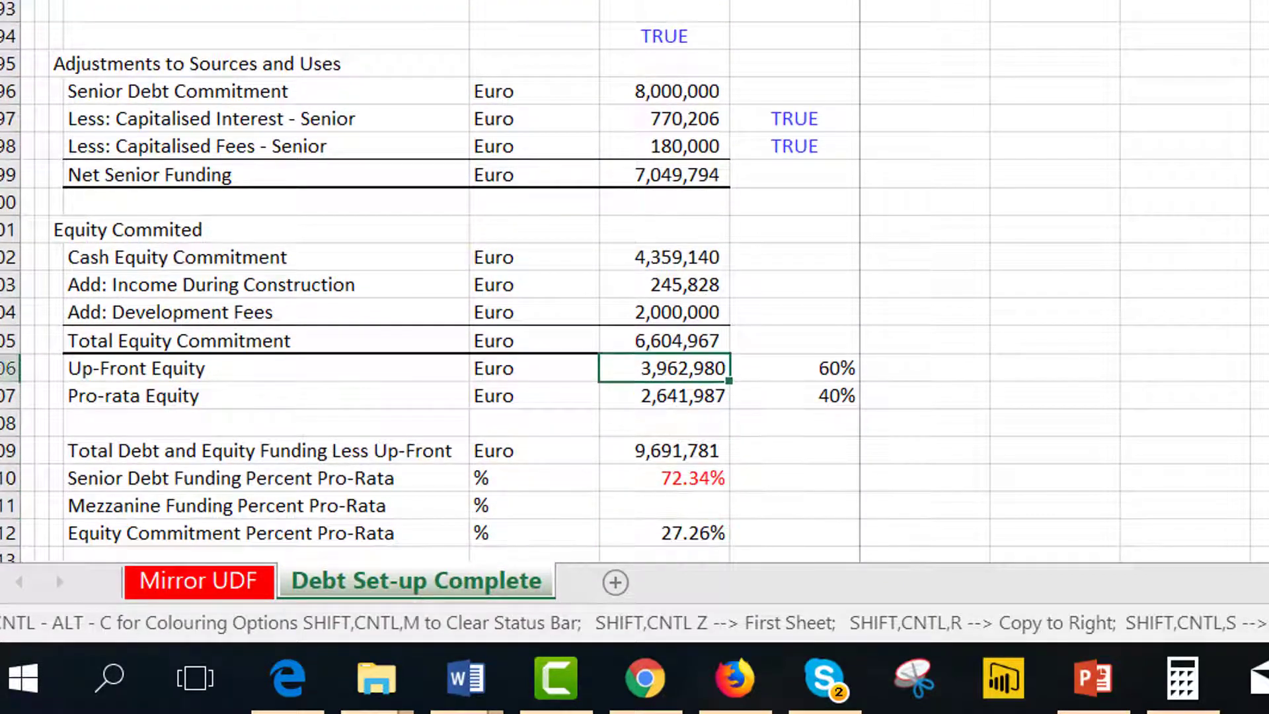
key("Up")
key("Up")
key("Up")
key("Up")
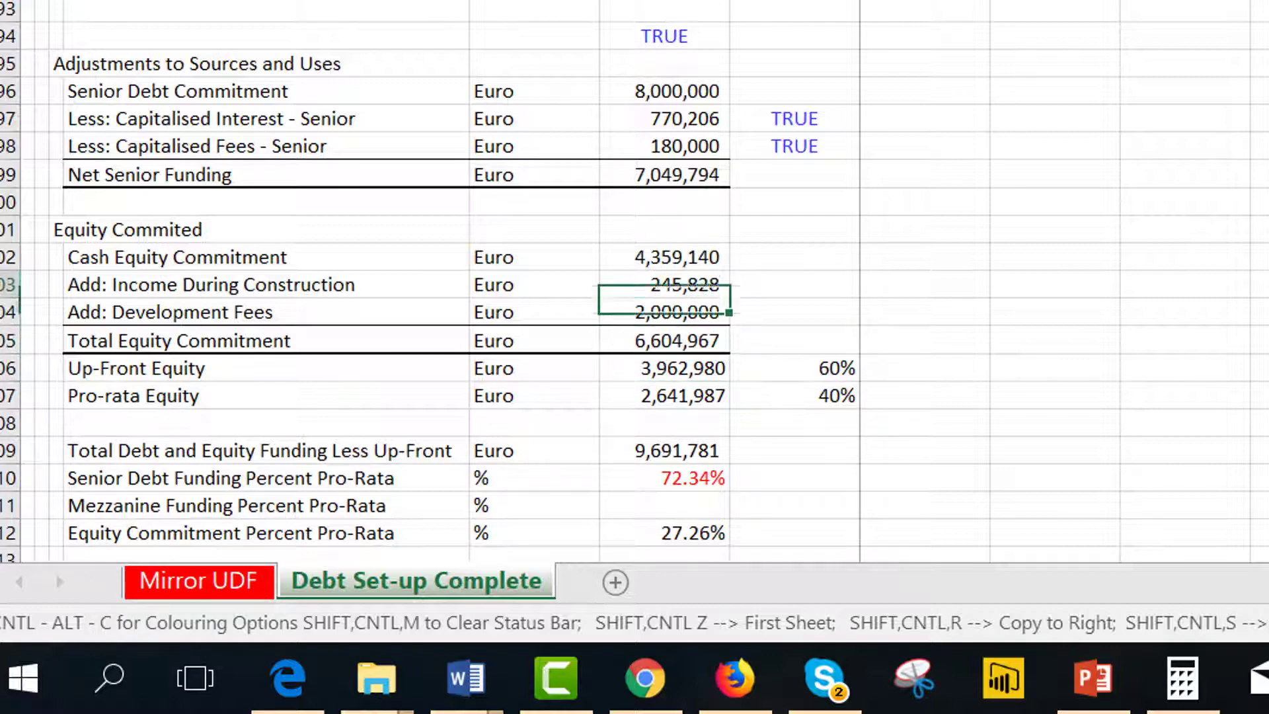
Examine the Equity Committed section and the pro-rata debt and equity funding percentages below the senior adjustments.
key("Up")
key("Page_Up")
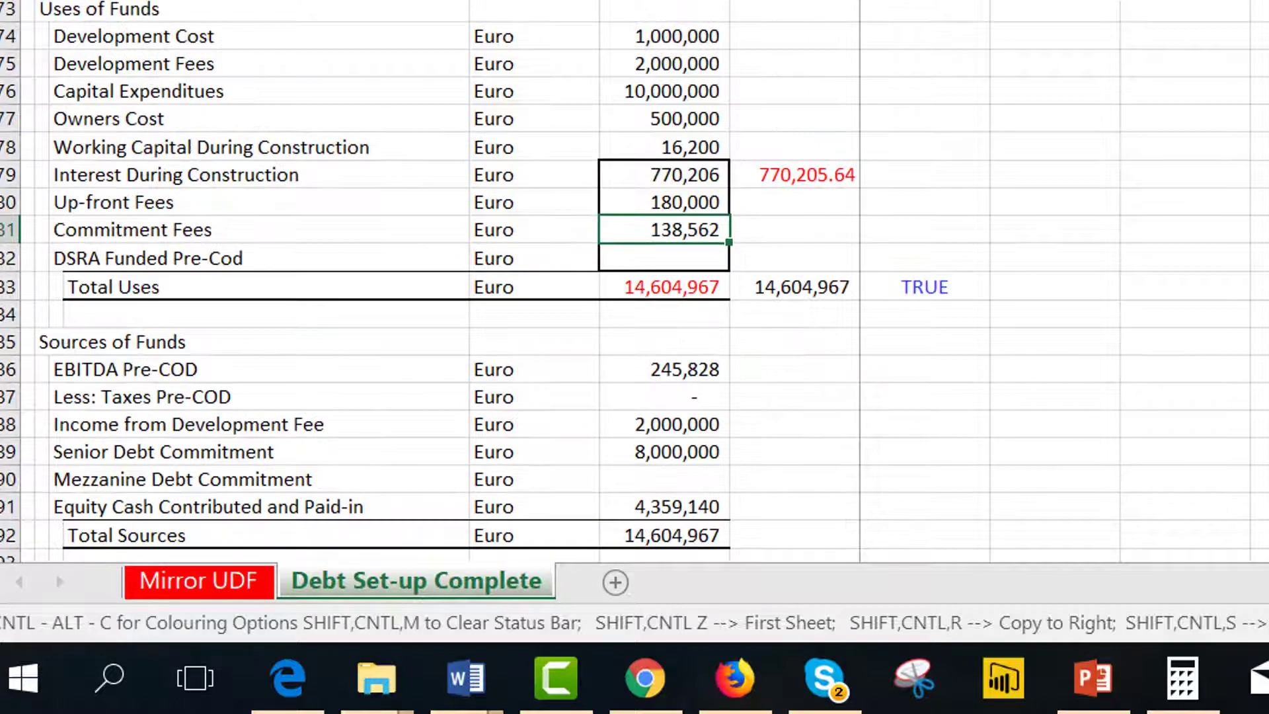
key("Page_Down")
key("Up")
key("Up")
key("Up")
key("Up")
key("Up")
key("Up")
key("Up")
key("Up")
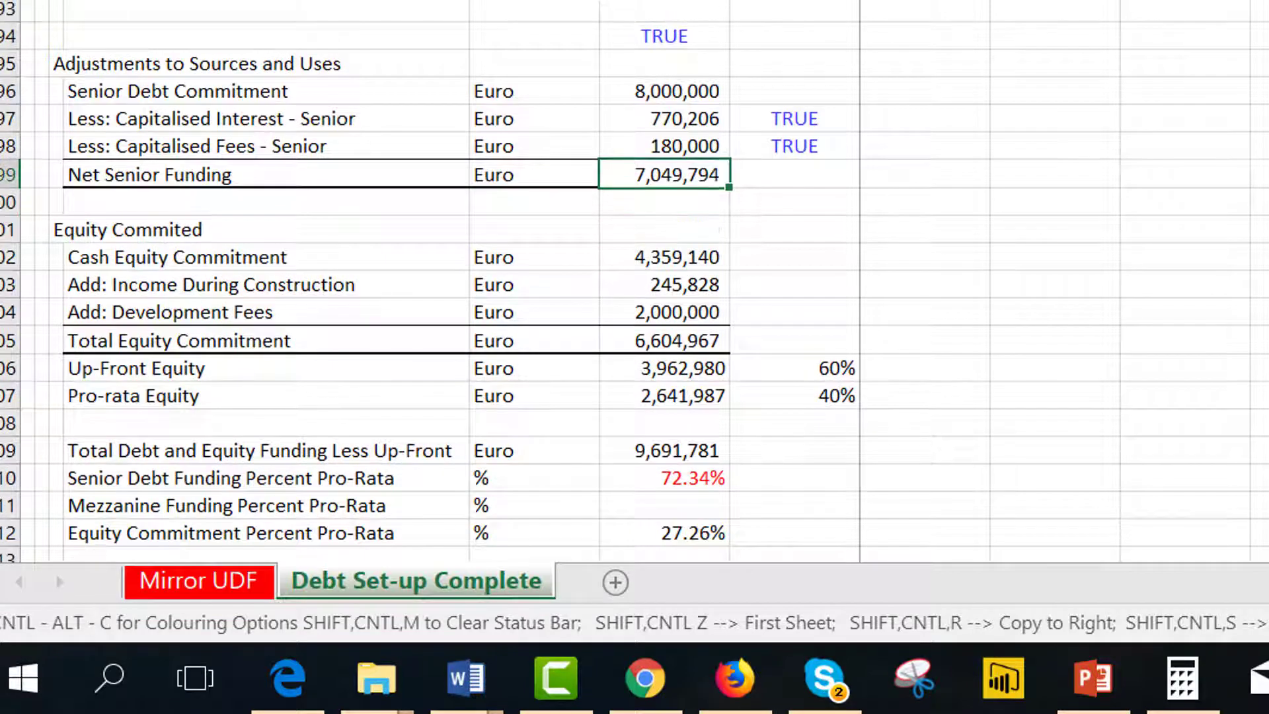
key("Up")
key("Up")
key("Up")
key("Up")
key("Up")
key("Up")
key("Up")
key("Up")
key("Up")
key("Up")
key("Up")
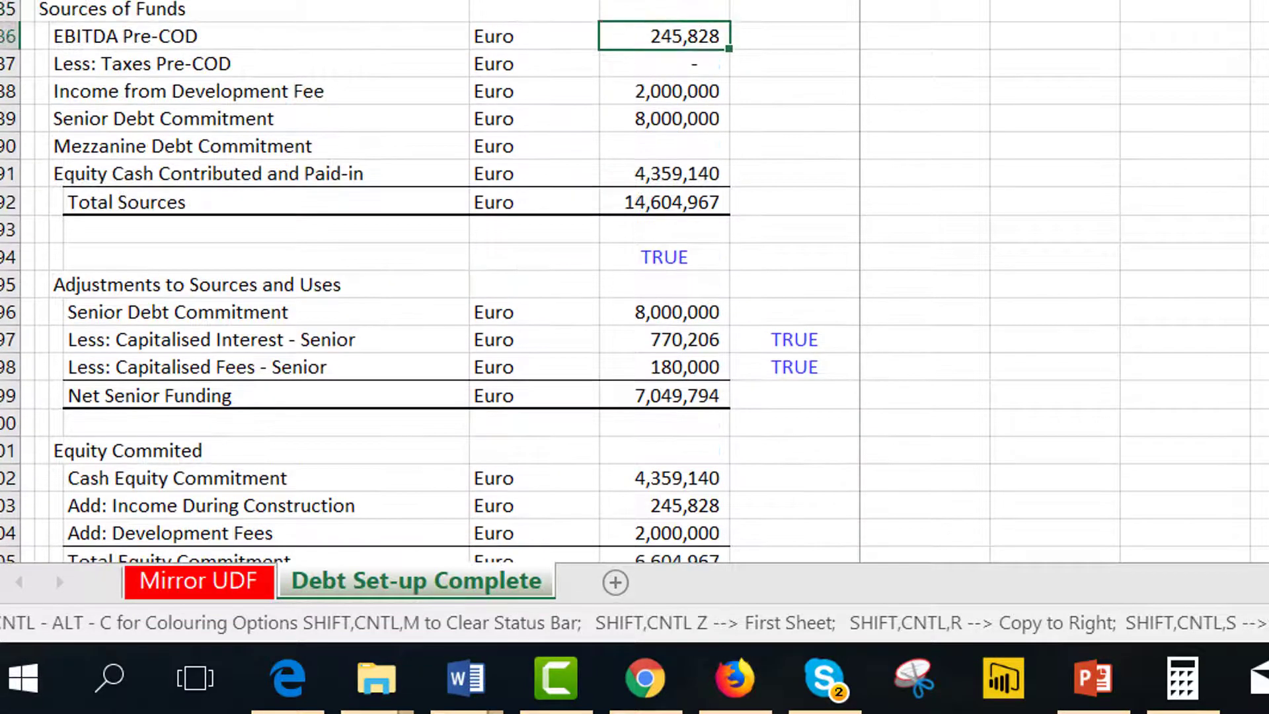
key("Up")
key("Down")
key("Down")
key("Down")
key("Down")
key("Down")
key("Down")
key("Down")
key("Down")
key("Down")
key("Down")
key("Down")
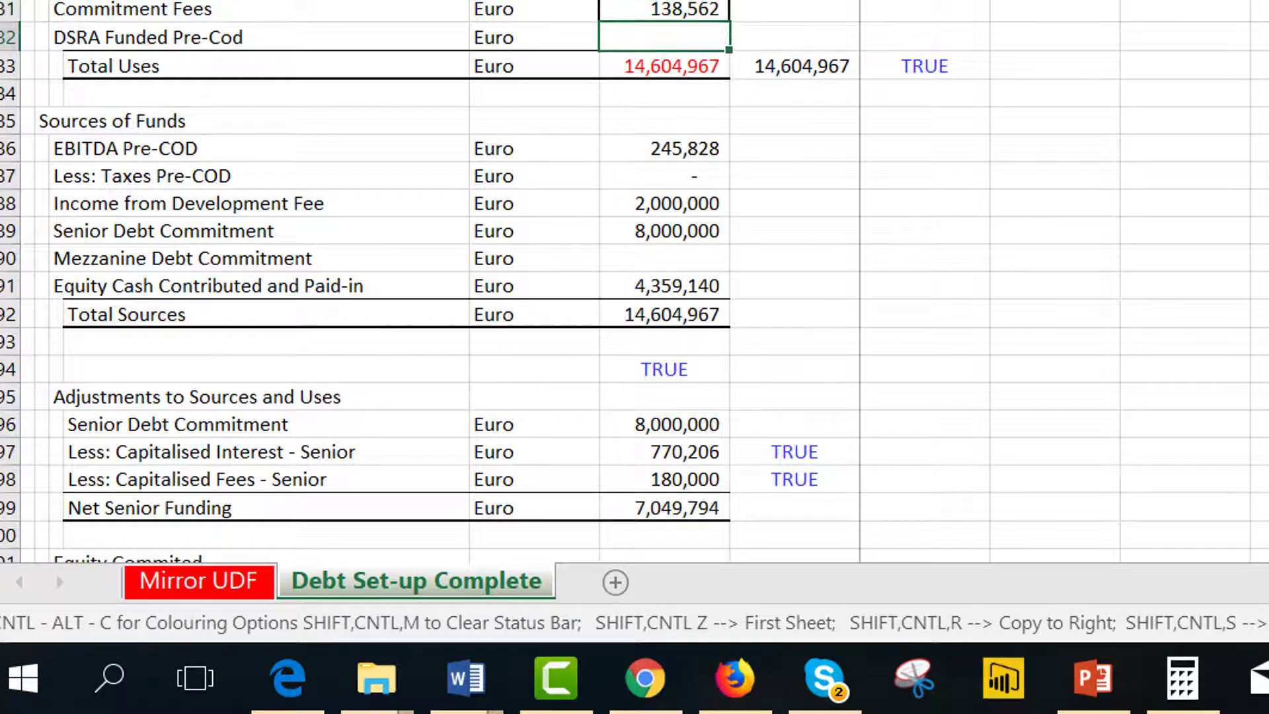
key("Down")
key("Down")
key("Down")
key("Down")
key("Down")
key("Down")
key("Down")
key("Down")
key("Down")
key("Down")
key("Down")
key("Down")
key("Down")
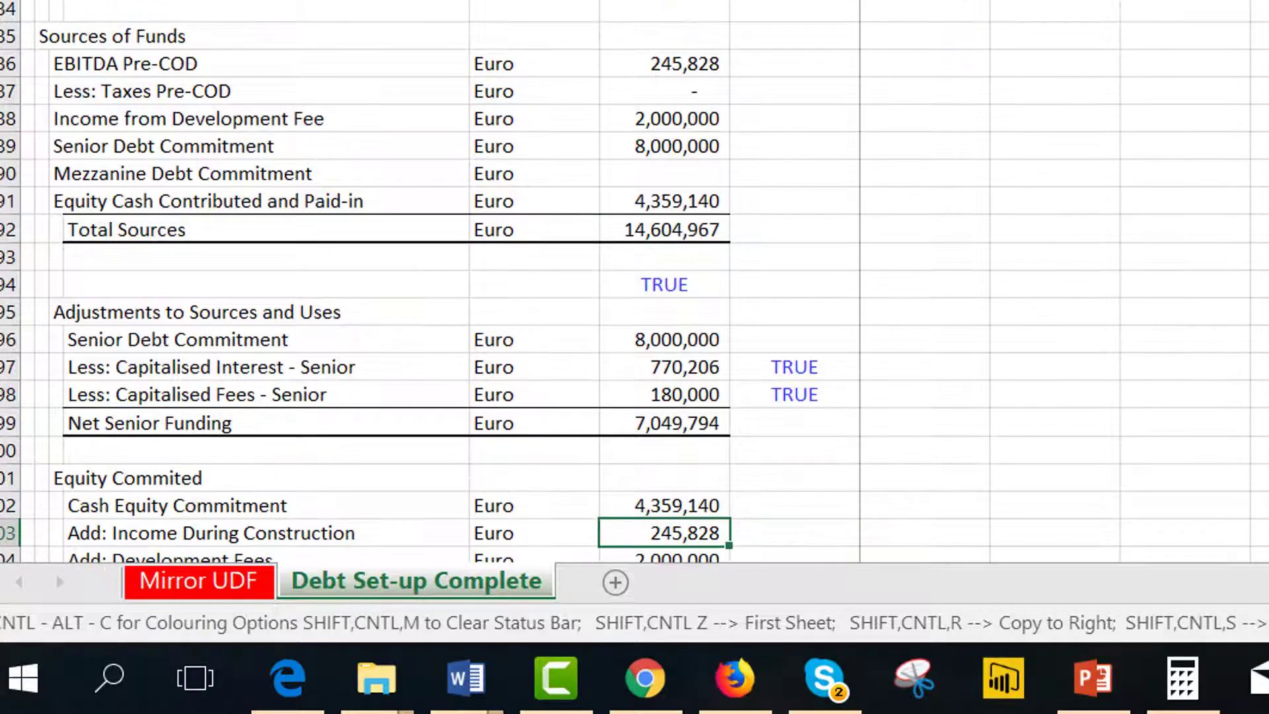
key("Down")
key("Down")
key("Down")
key("Down")
key("Down")
key("Down")
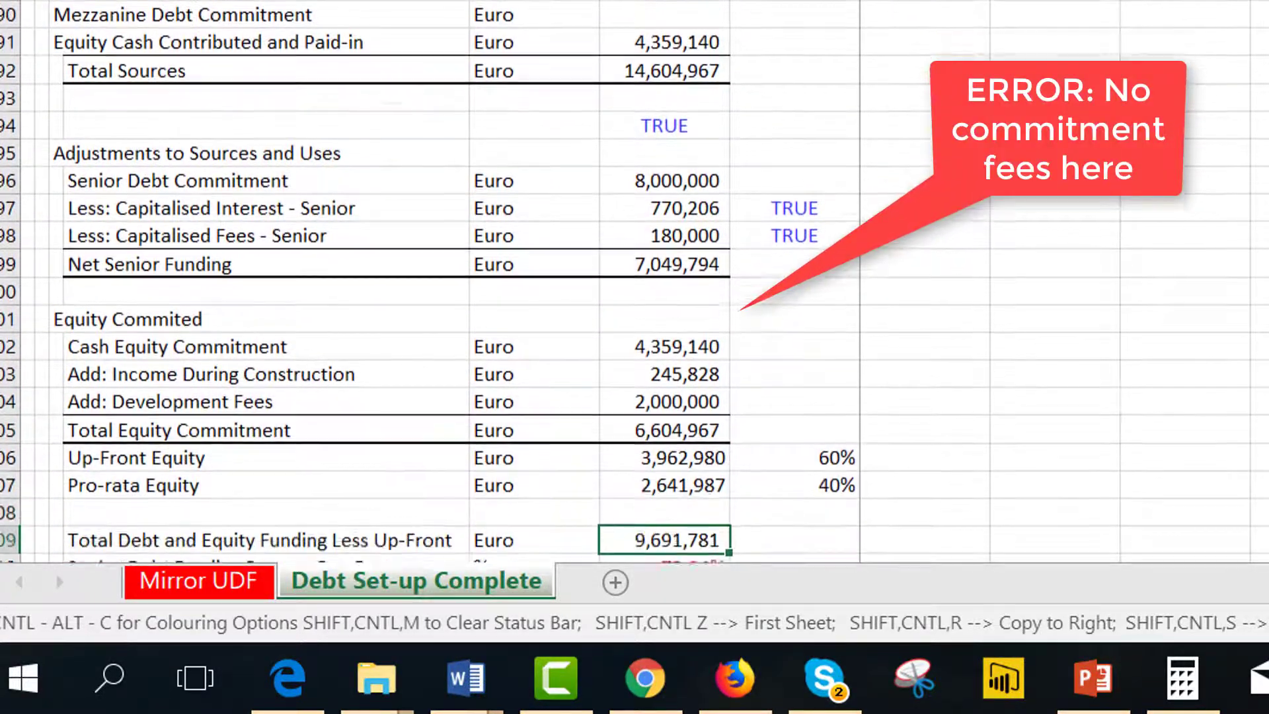
key("Down")
key("Down")
key("Down")
key("Down")
key("Down")
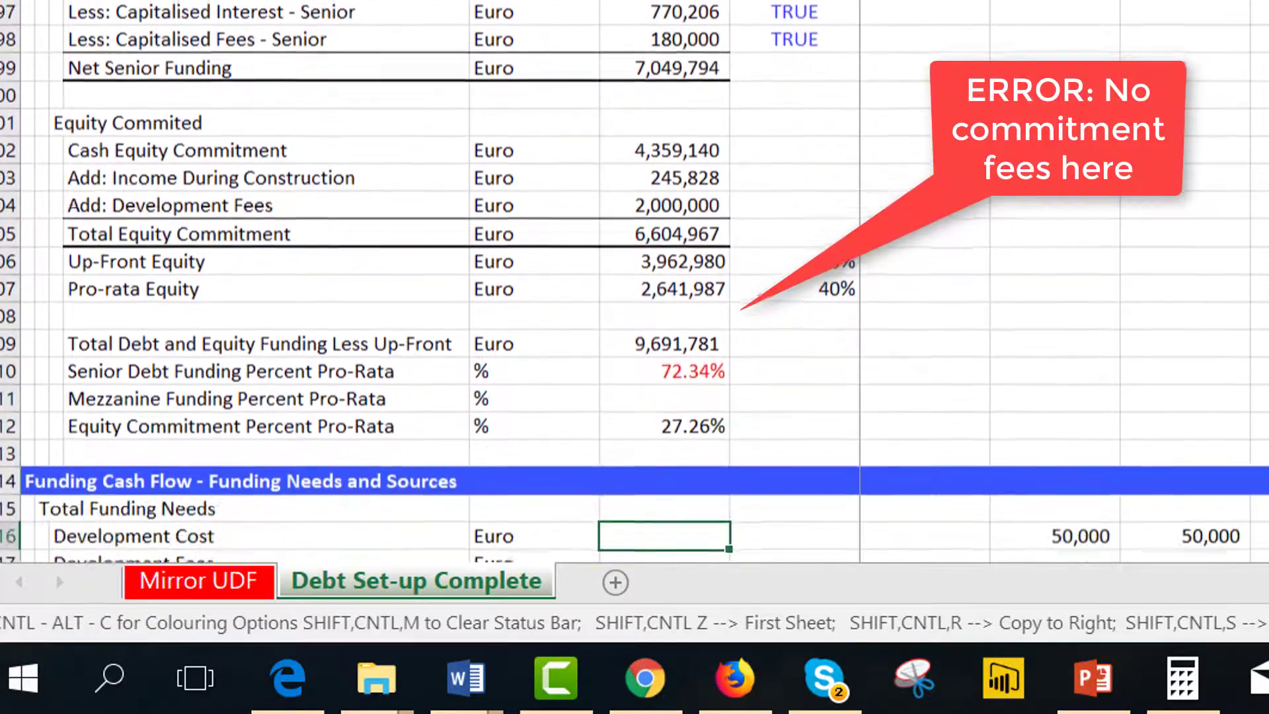
key("Up")
key("Up")
key("Up")
key("Up")
key("Up")
key("Up")
key("Up")
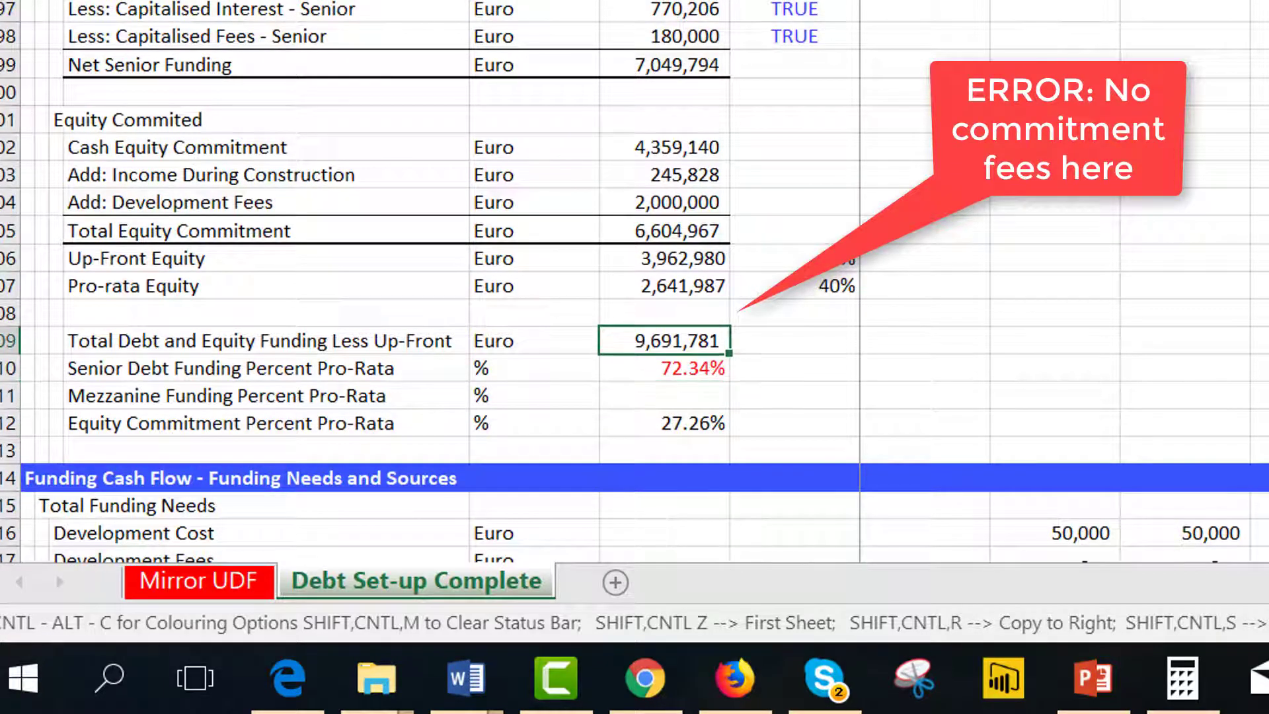
key("Right")
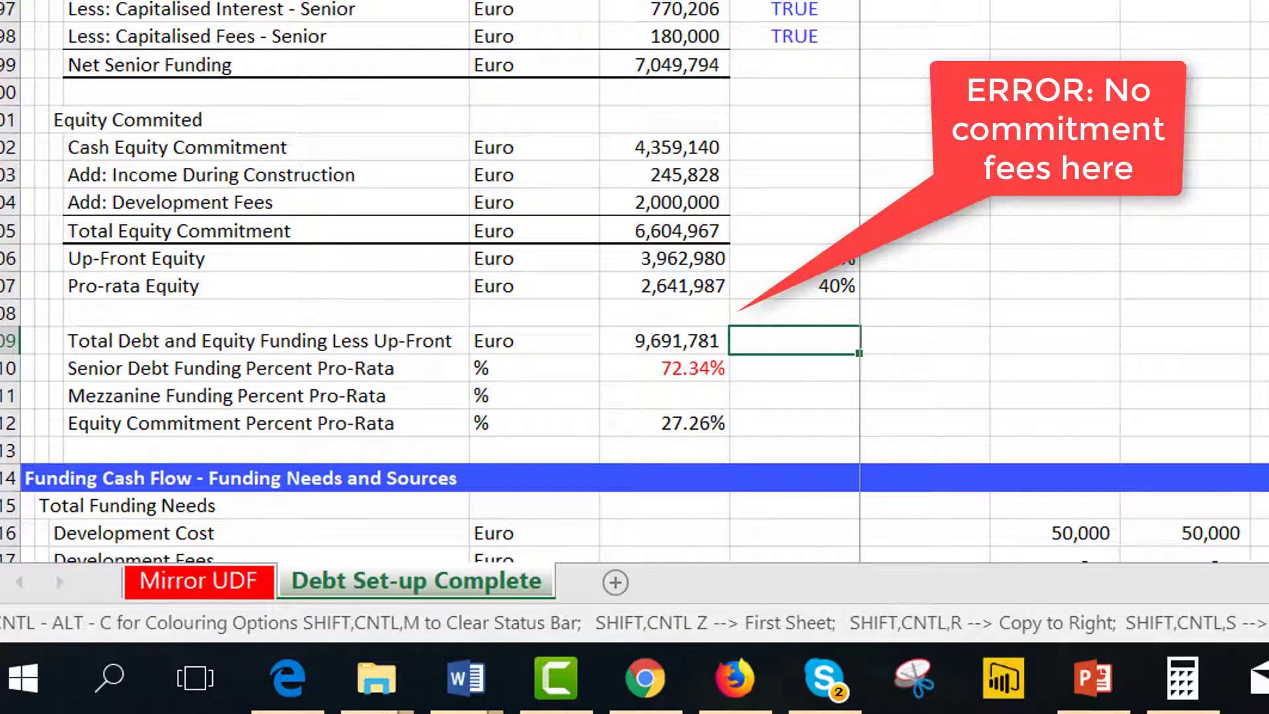
Compare against the Mirror UDF sheet's Function Output rows for uses, capitalised interest and fees, and financing.
key("ctrl+Page_Up")
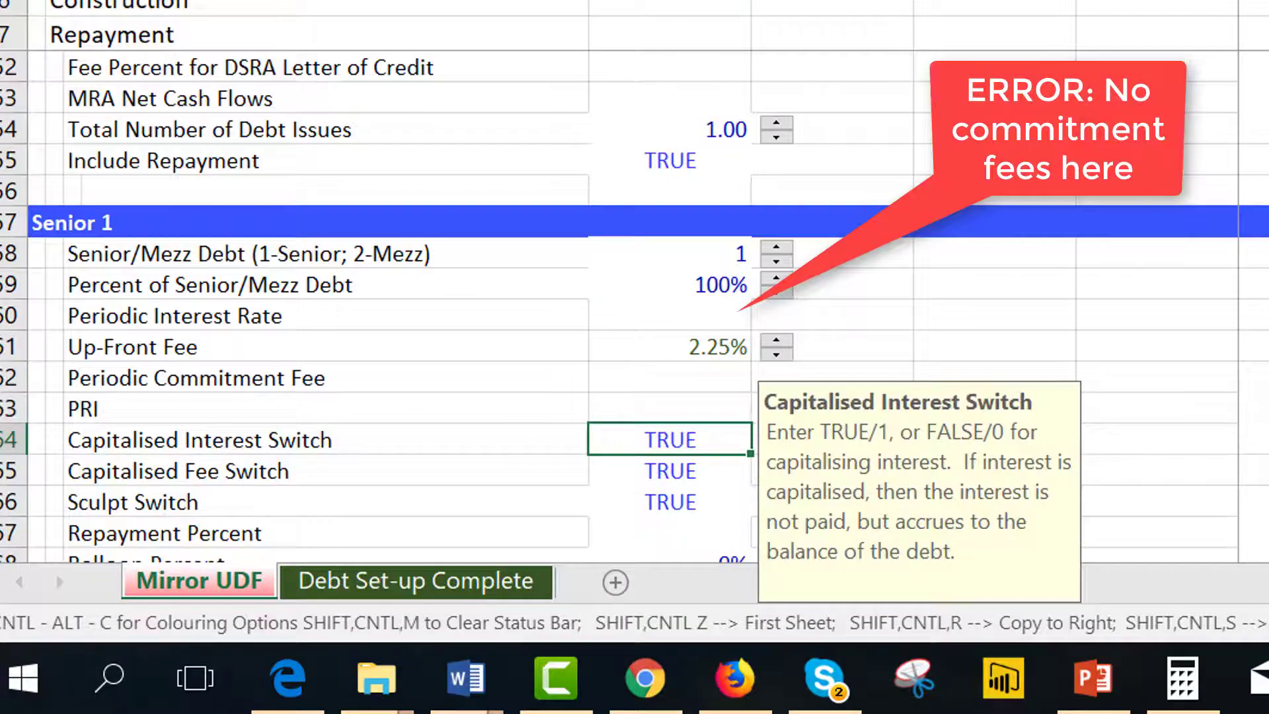
key("Up")
key("Up")
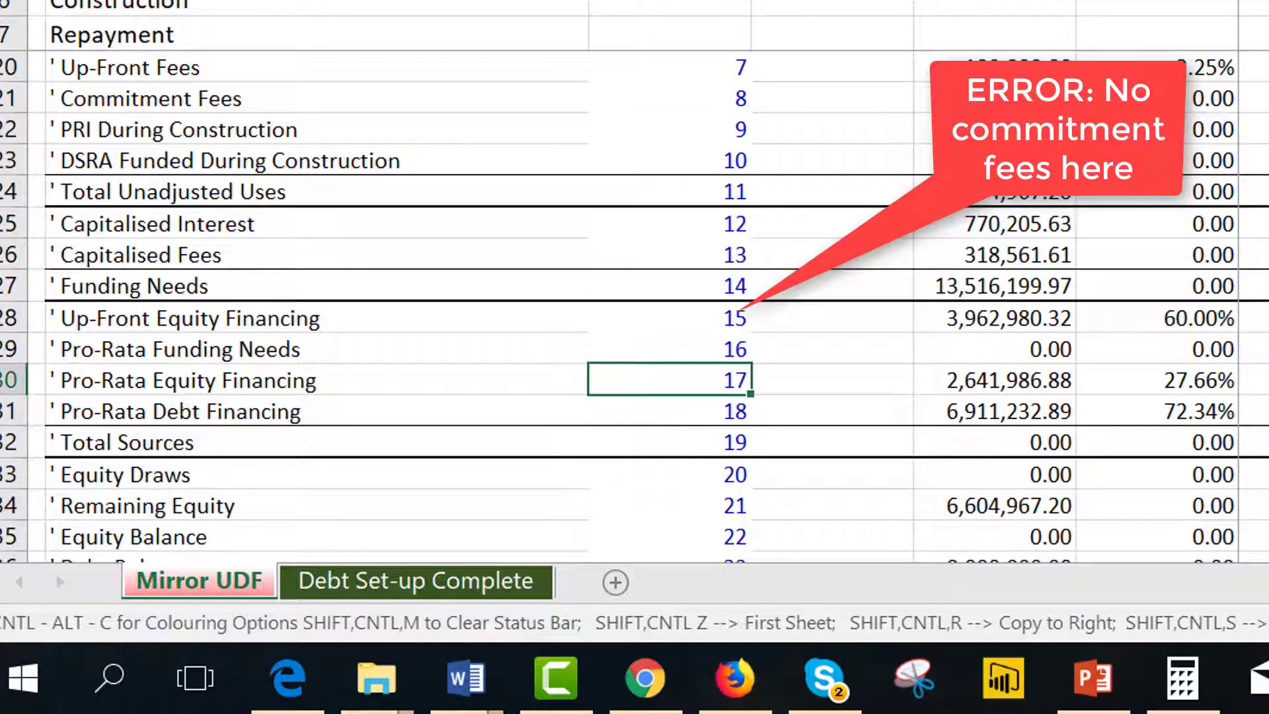
key("Up")
key("Up")
key("Up")
key("Up")
key("Up")
key("Up")
key("Up")
key("Up")
key("Up")
key("Up")
key("Up")
key("Up")
key("Up")
key("Up")
key("Up")
key("Up")
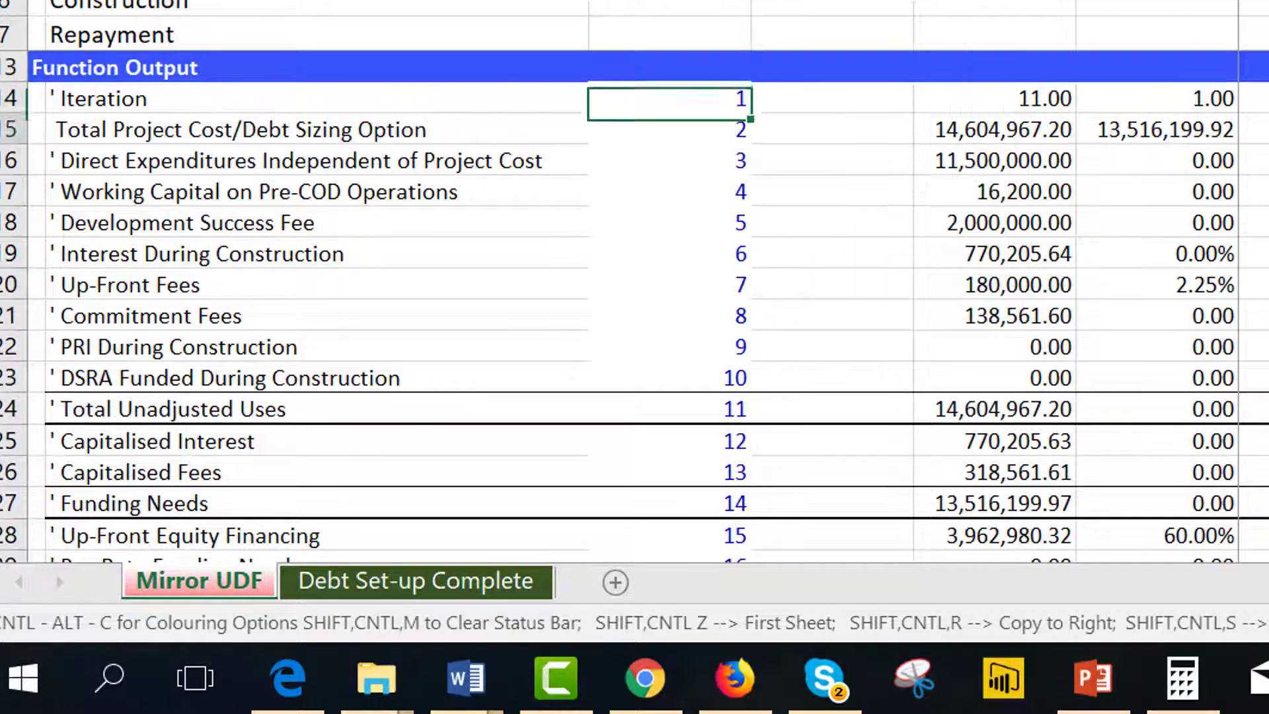
key("Down")
key("Down")
key("Down")
key("Down")
key("Down")
key("Down")
key("Down")
key("Down")
key("Down")
key("Down")
key("Down")
key("Down")
key("Down")
key("Down")
key("Down")
key("Down")
key("Down")
key("Down")
key("Up")
key("Up")
key("Up")
key("Up")
key("Up")
key("Up")
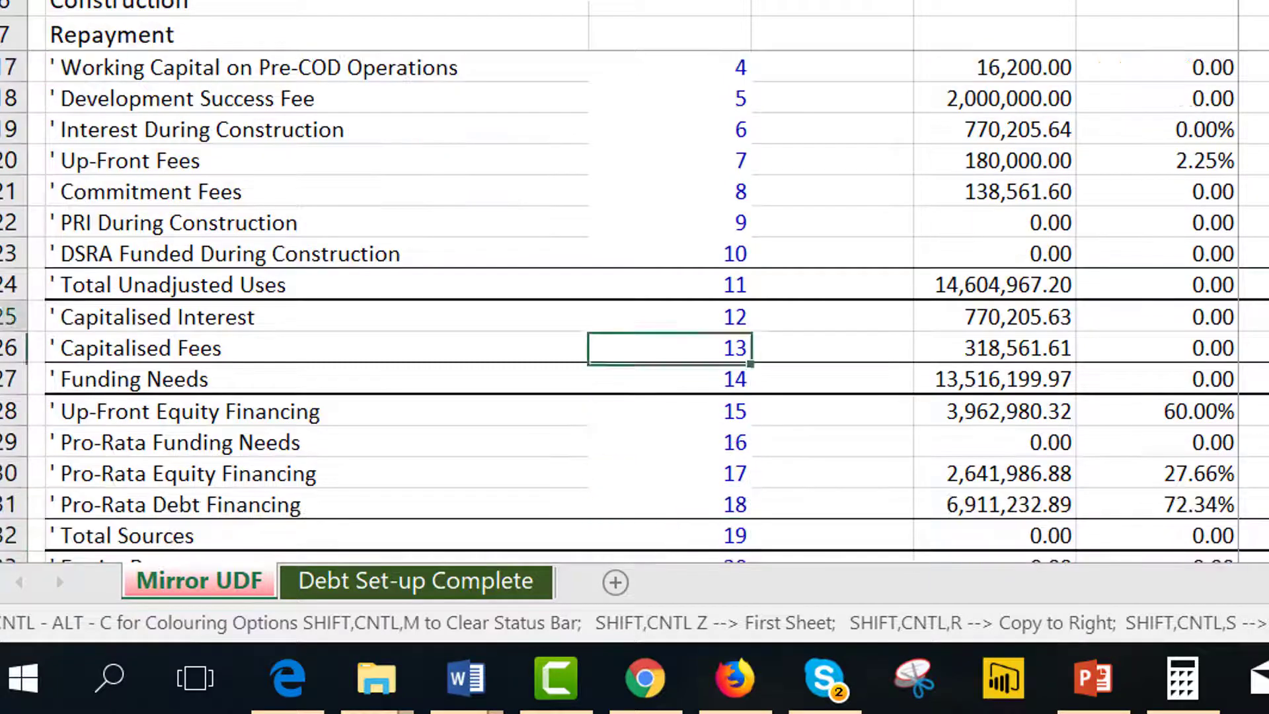
key("Up")
key("Up")
key("Up")
key("Up")
key("Up")
key("Up")
key("Up")
key("Up")
key("Up")
key("Up")
key("Up")
key("Up")
key("Up")
key("Up")
key("Up")
key("Up")
key("Up")
key("Down")
key("Down")
key("Down")
key("Down")
key("Down")
key("Down")
key("Down")
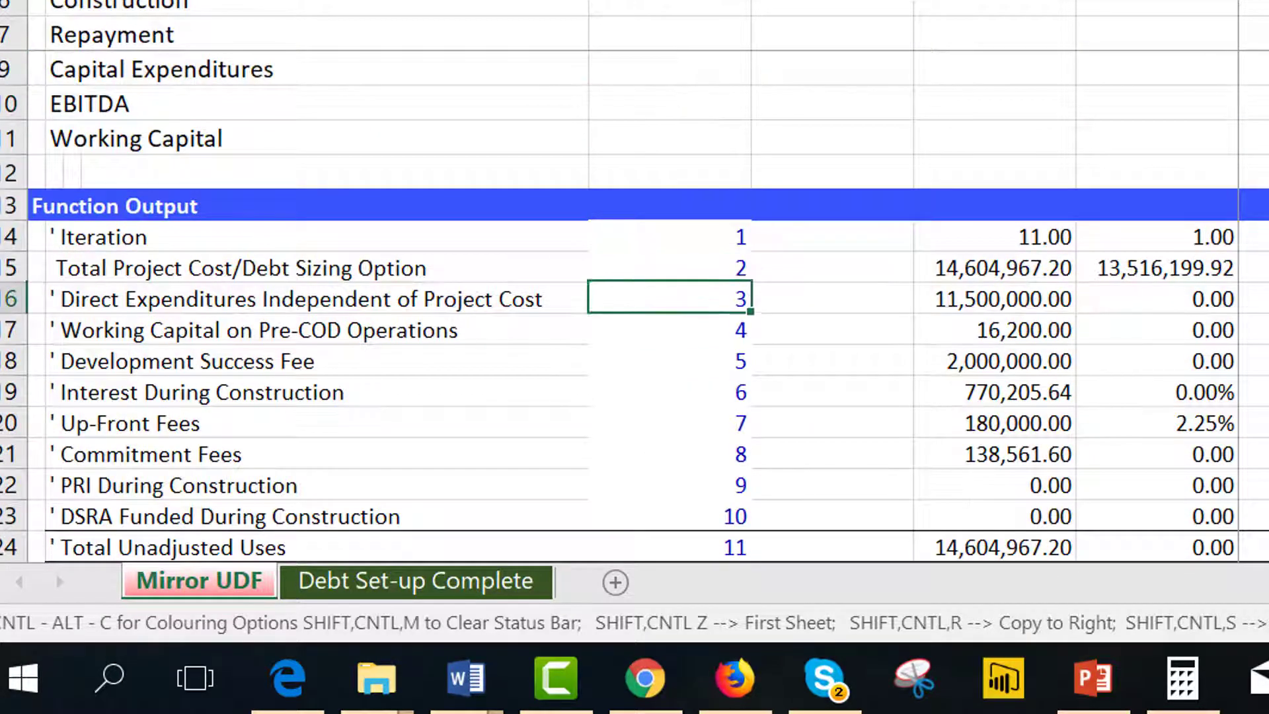
key("ctrl+Home")
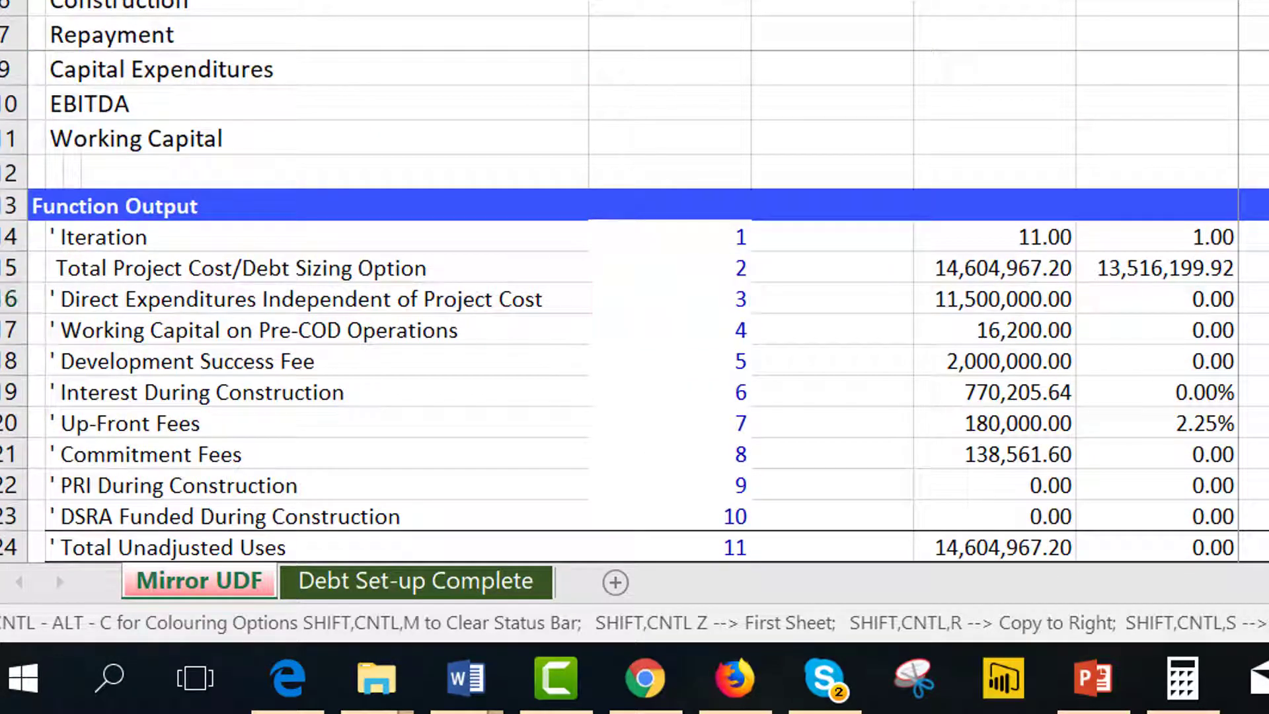
Inspect the formula behind Less: Capitalised Fees - Senior and the Net Senior Funding on Debt Set-up Complete.
key("ctrl+Page_Down")
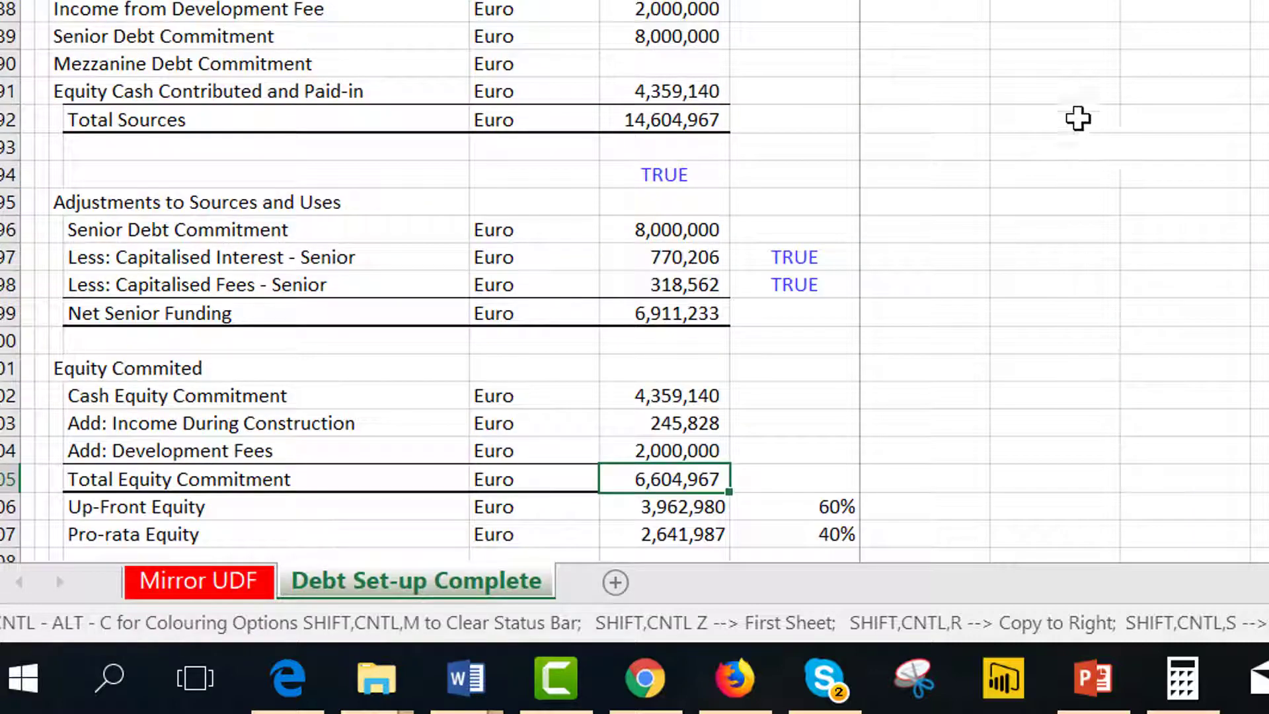
key("Up")
key("Up")
key("Up")
key("Up")
key("Up")
key("Up")
key("Up")
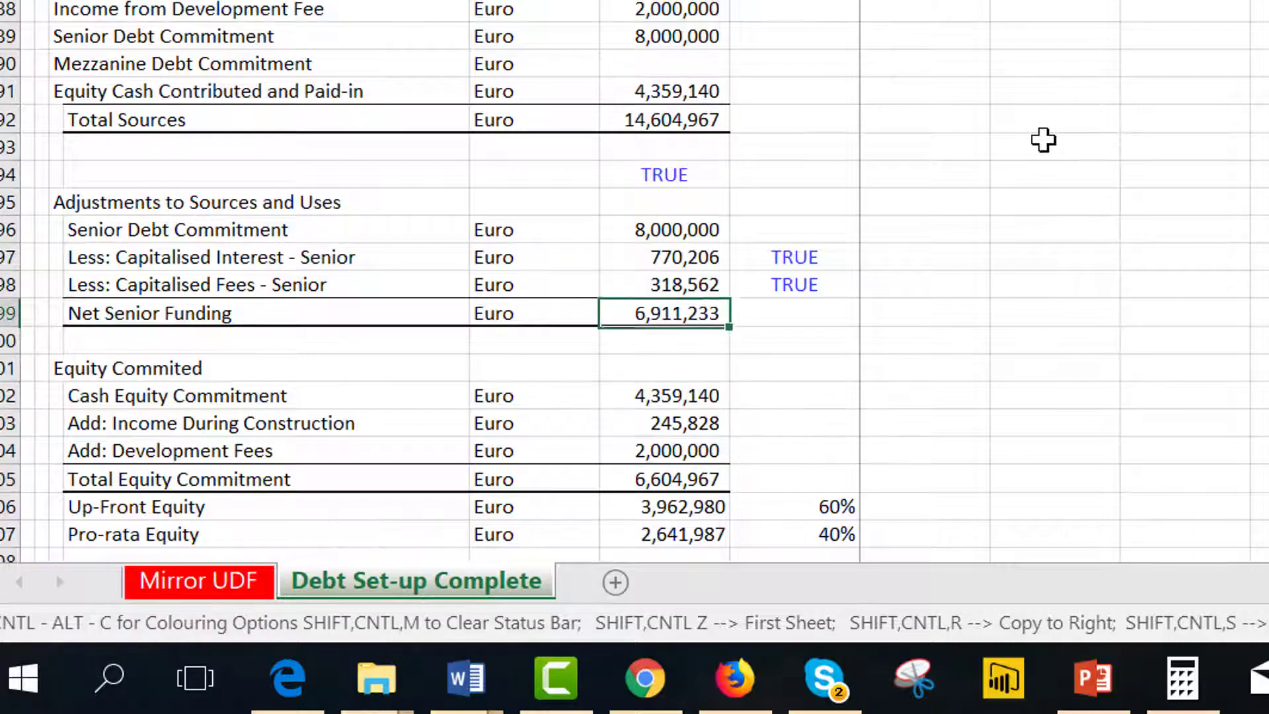
key("F2")
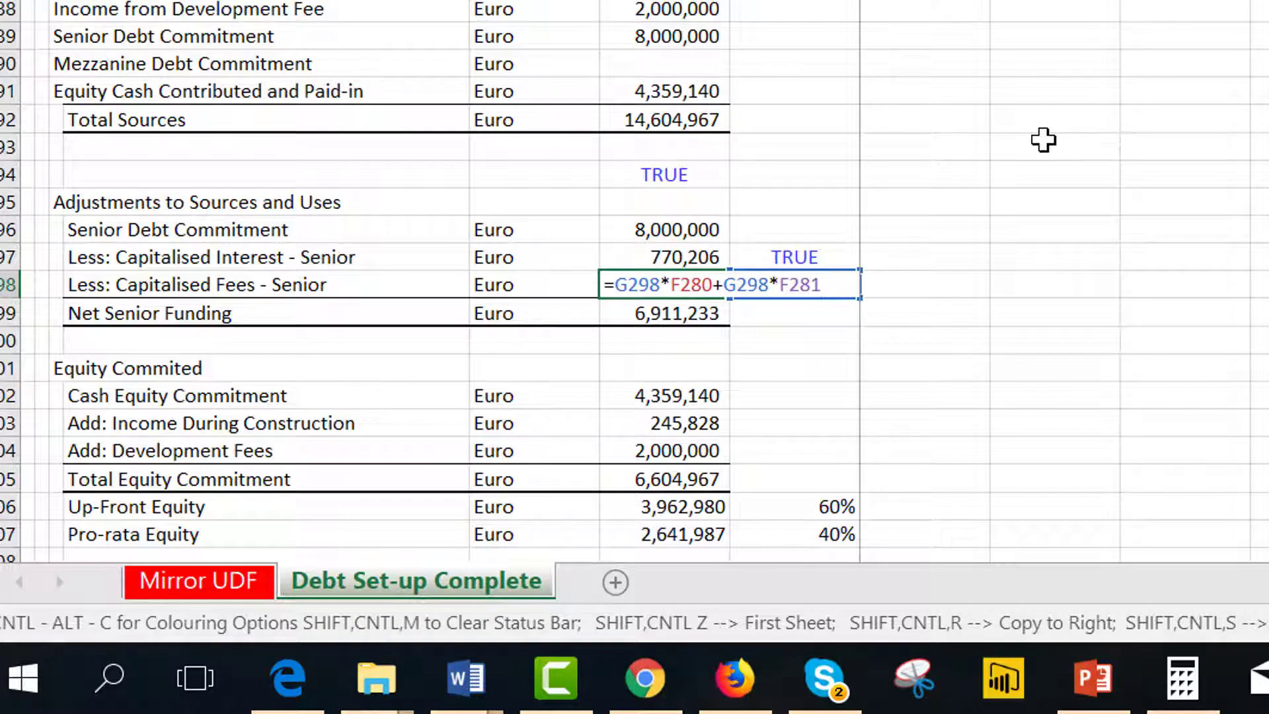
key("Escape")
key("Left")
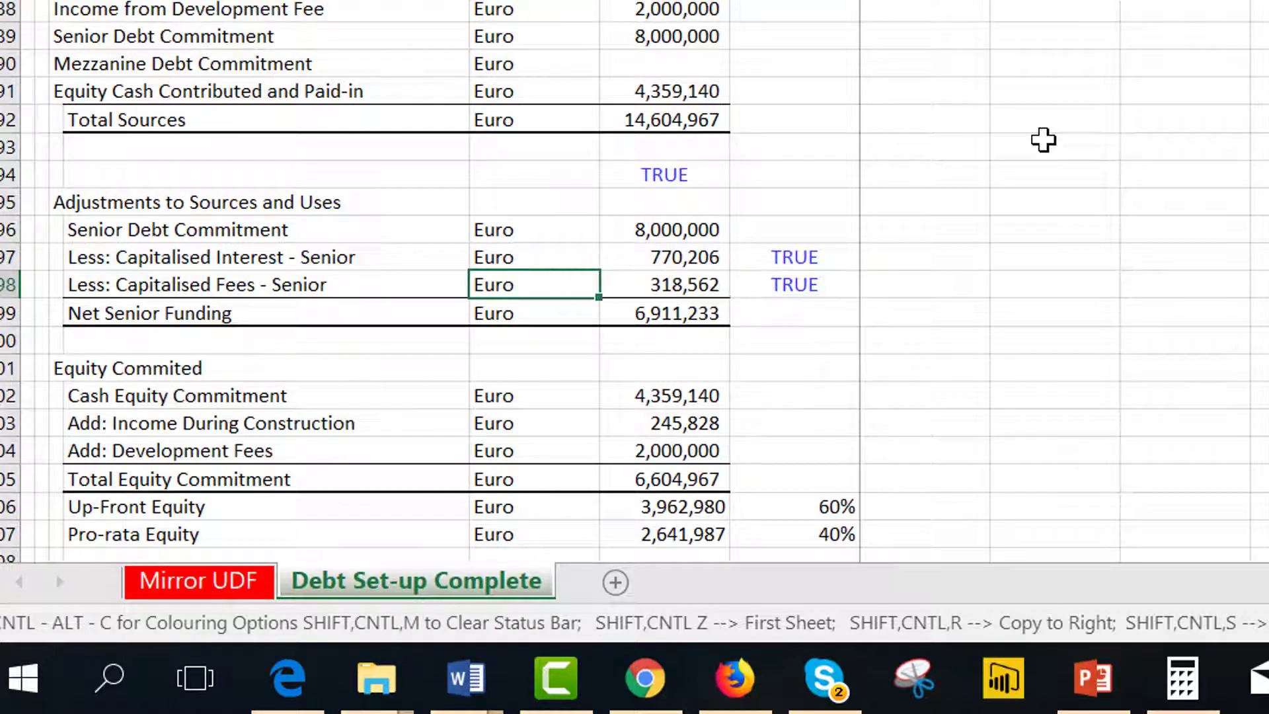
key("Right")
key("Right")
key("Left")
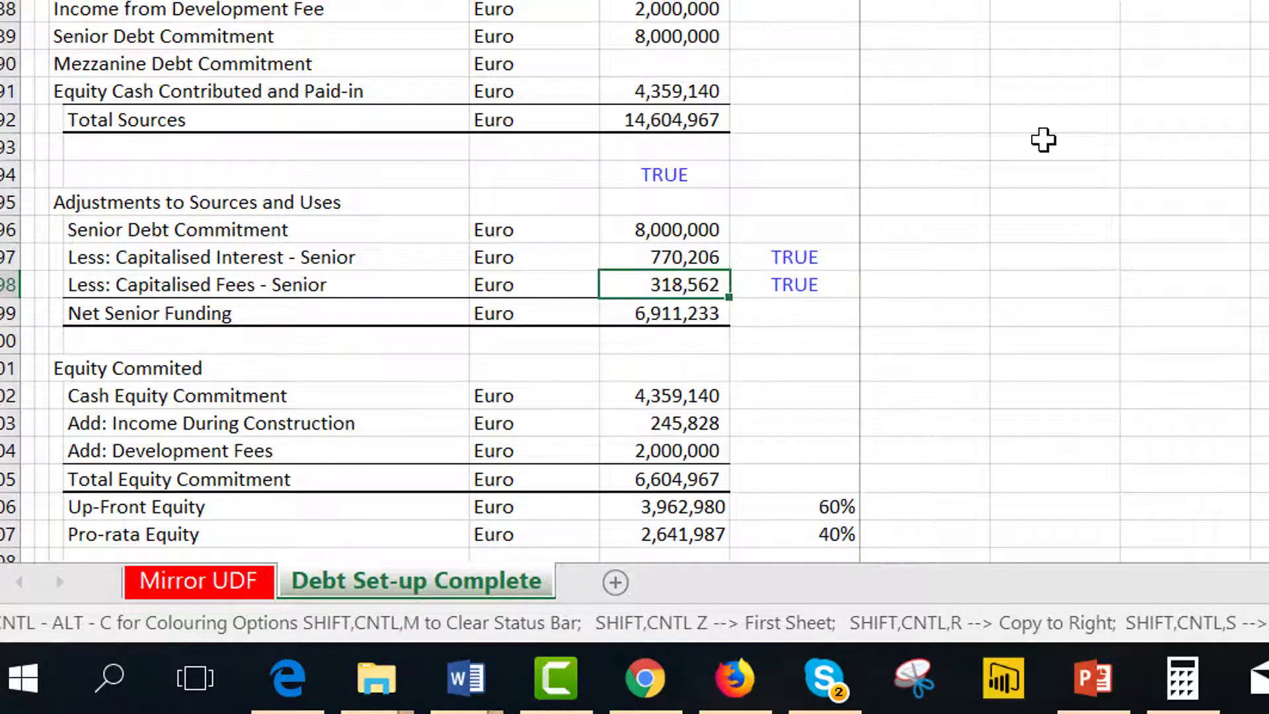
key("Down")
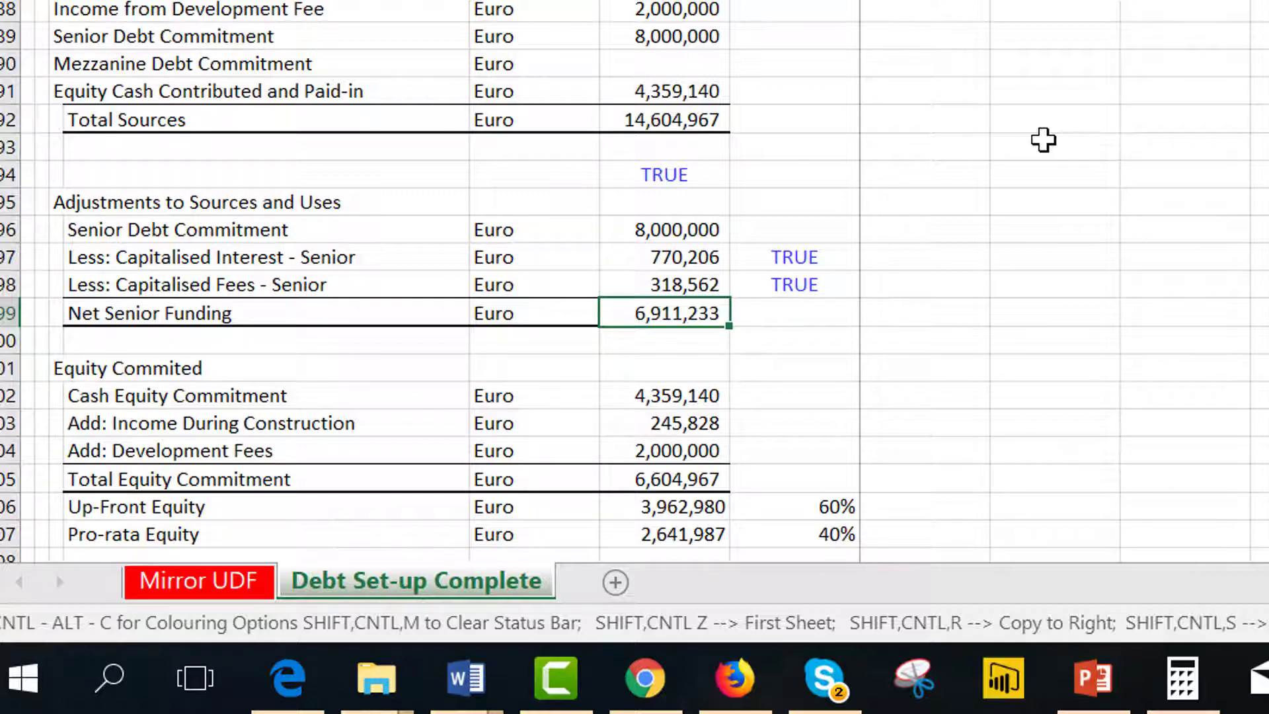
Cross-check the Mirror UDF Pro-Rata Debt Financing result against Net Senior Funding on Debt Set-up Complete.
key("ctrl+Page_Up")
key("Up")
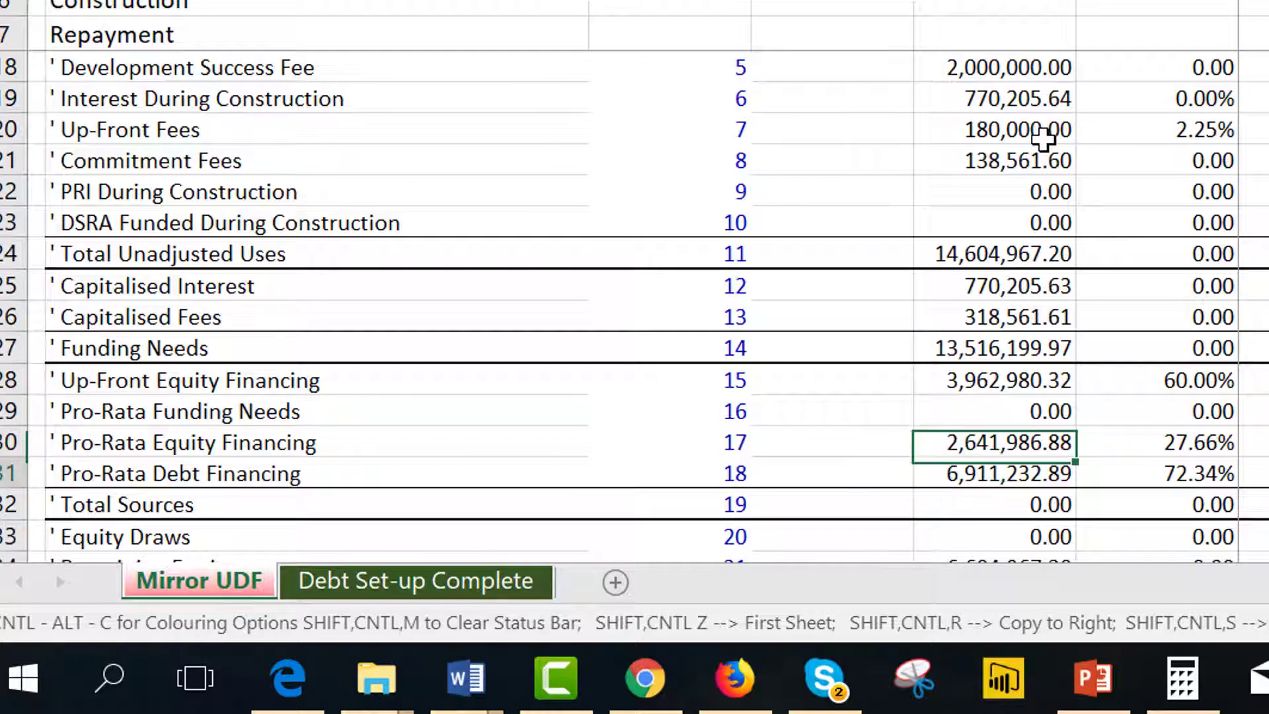
key("Down")
key("ctrl+Page_Down")
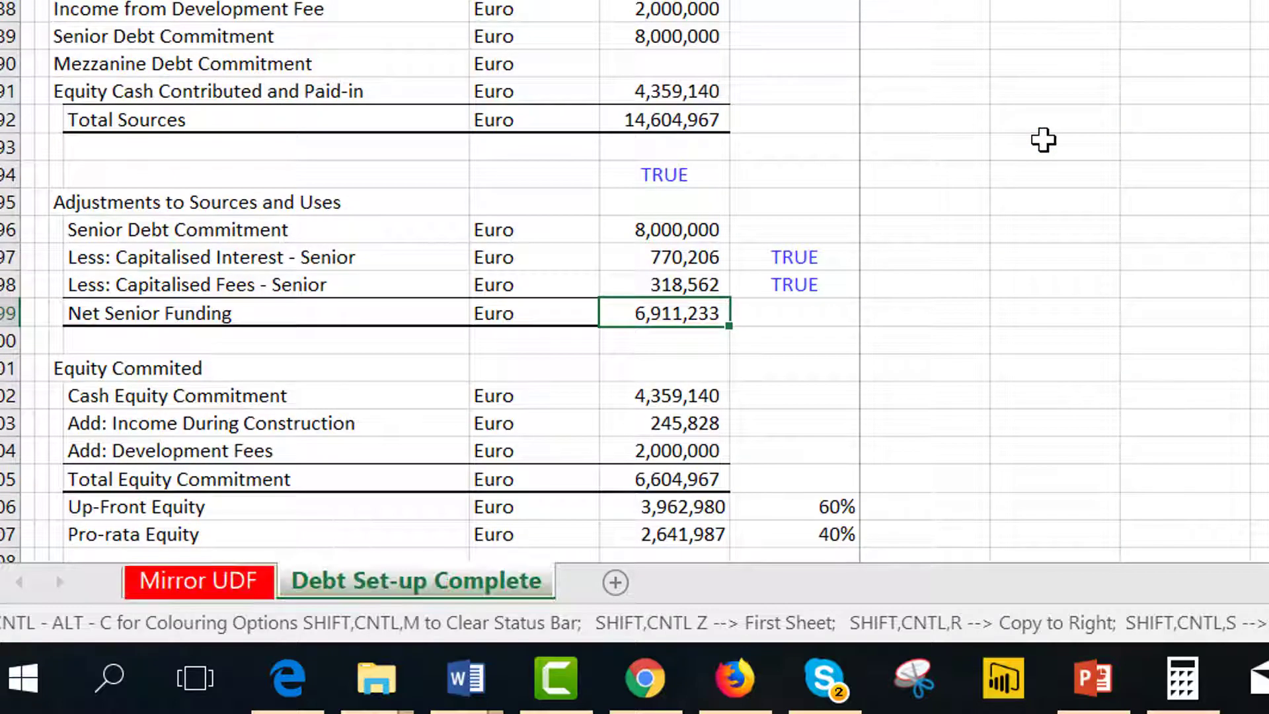
Review the Adjustments to Sources and Uses and the Equity Committed rows on the Debt Set-up Complete sheet.
key("Up")
key("Up")
key("Down")
key("Down")
key("Up")
key("Up")
key("Up")
key("Up")
key("Up")
key("Up")
key("Down")
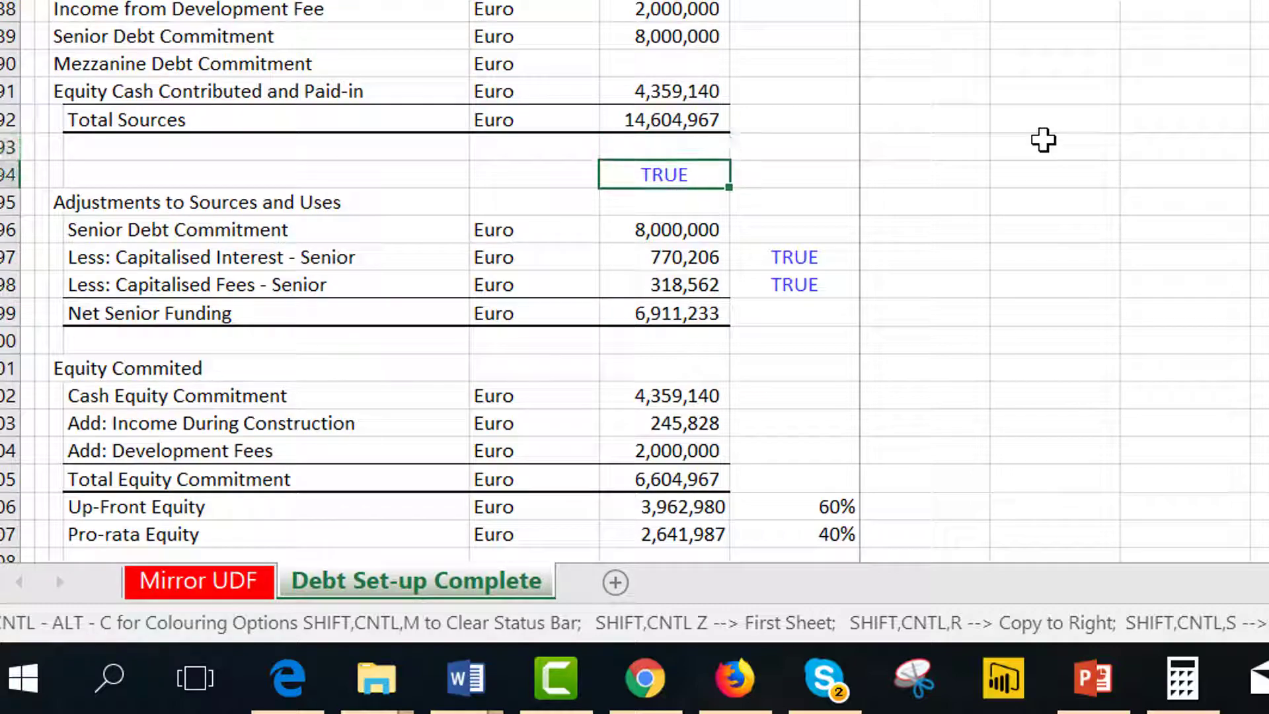
key("Up")
key("Up")
key("Up")
key("Up")
key("Up")
key("Up")
key("Up")
key("Up")
key("Up")
key("Up")
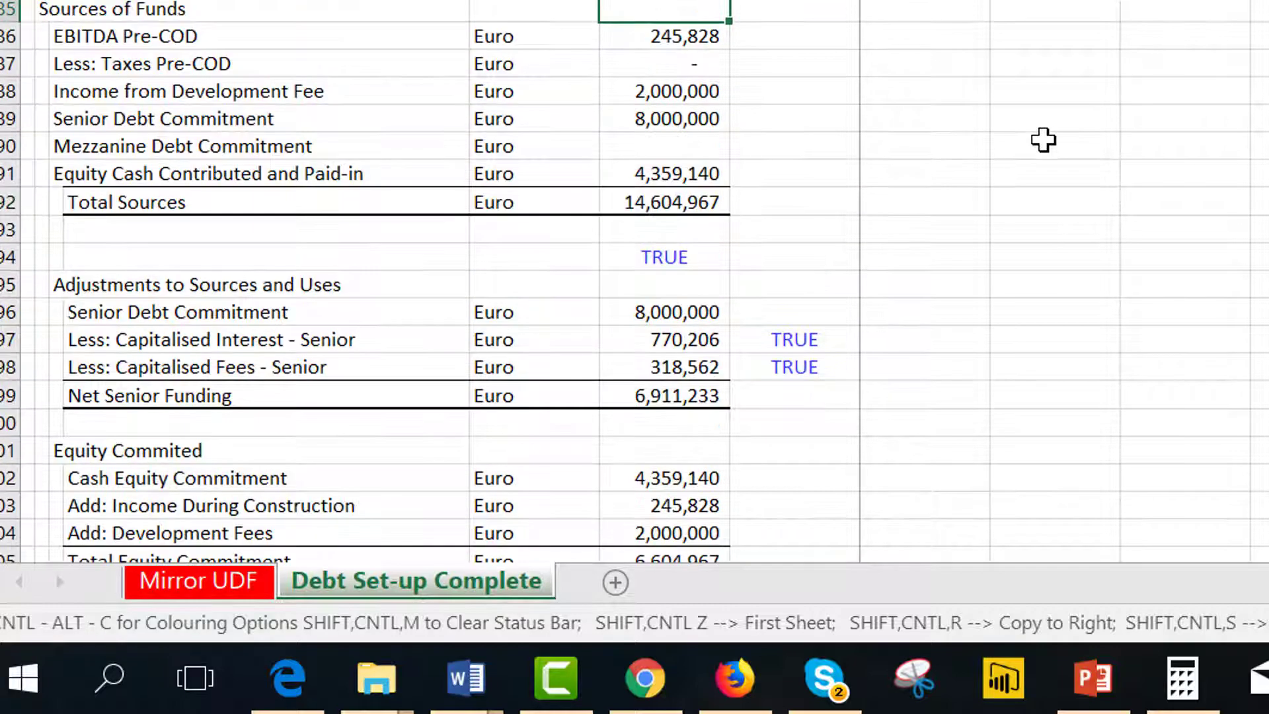
key("Down")
key("Down")
key("Down")
key("Down")
key("Down")
key("Down")
key("Down")
key("Down")
key("Down")
key("Down")
key("Down")
key("Down")
key("Down")
key("Down")
key("Down")
key("Down")
key("Down")
key("Down")
key("Down")
key("Down")
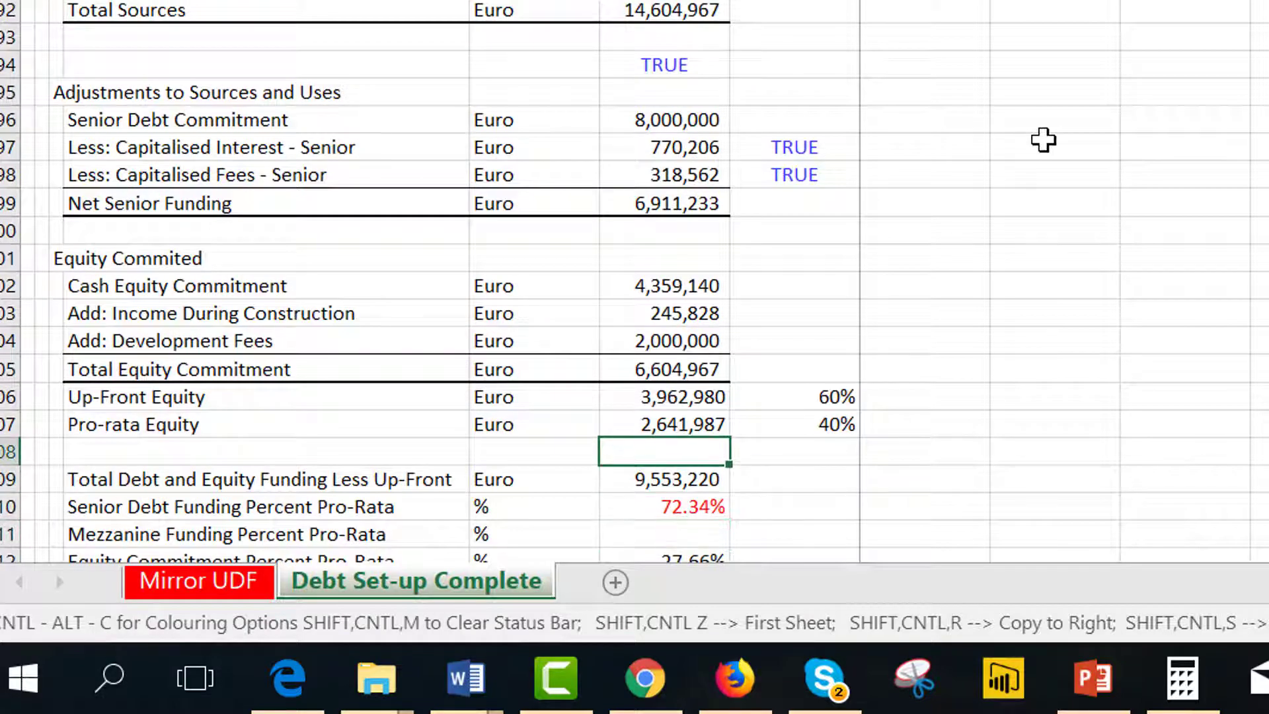
On the Mirror UDF sheet, select the Pro-Rata Equity Financing and Pro-Rata Debt Financing results for comparison.
key("ctrl+Page_Up")
key("Up")
key("Up")
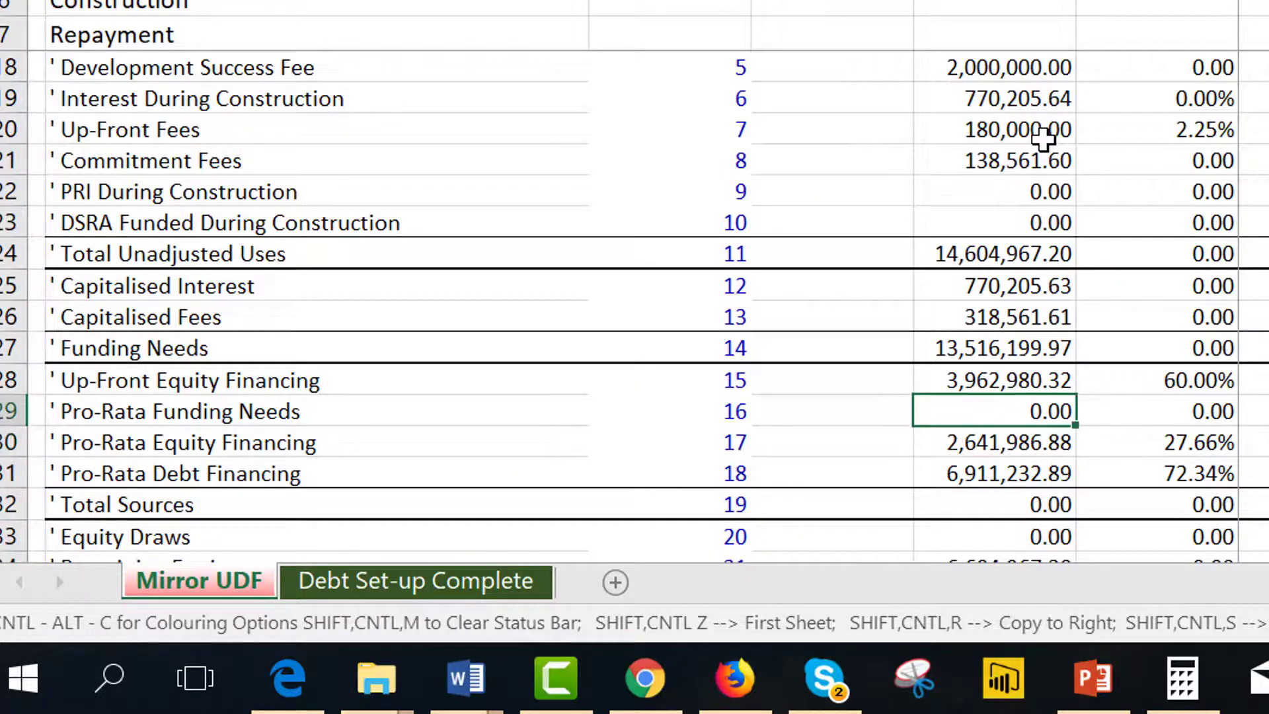
key("Up")
key("Up")
key("Up")
key("Up")
key("Up")
key("Up")
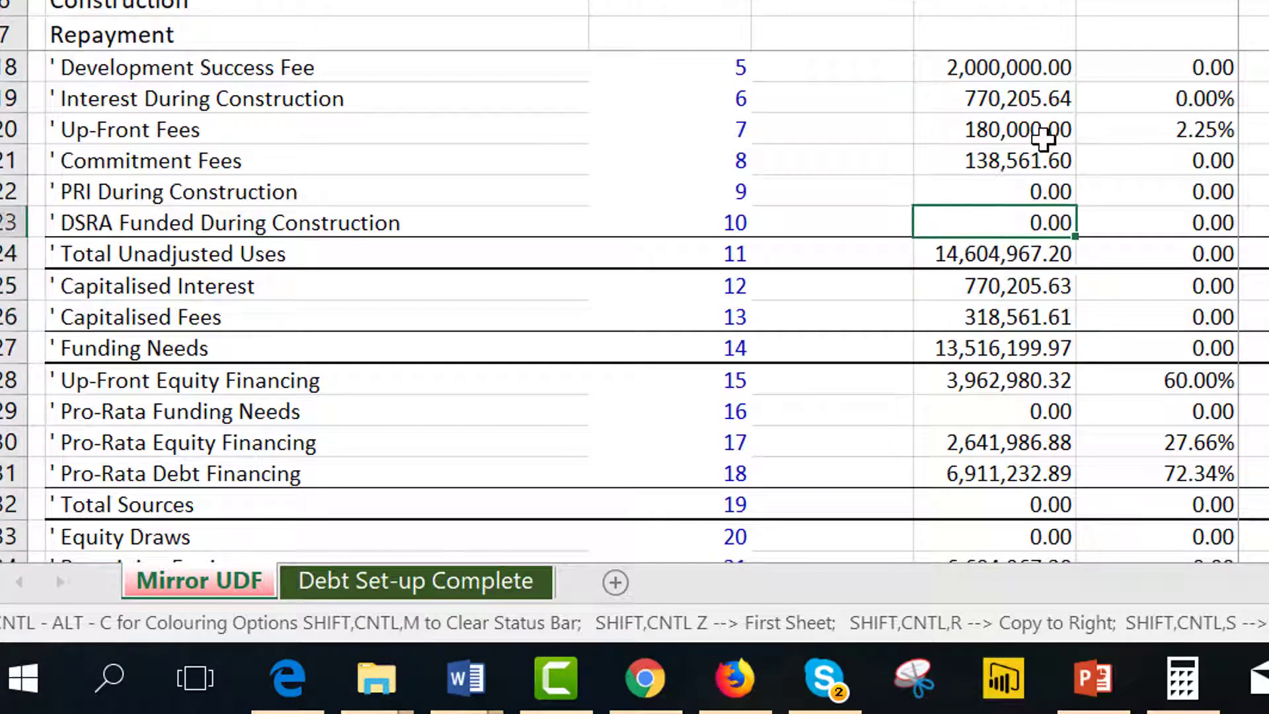
key("Up")
key("Up")
key("Down")
key("Down")
key("Down")
key("Down")
key("Down")
key("Down")
key("Down")
key("Down")
key("Down")
key("Down")
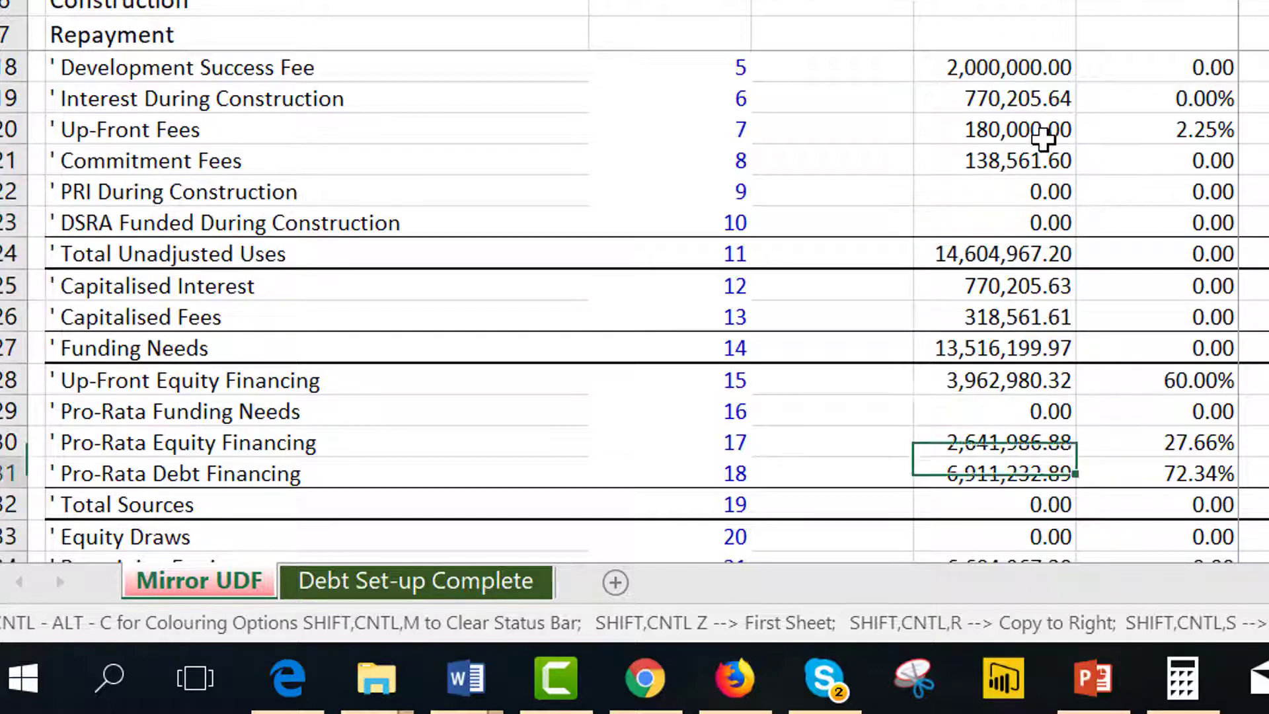
key("Down")
key("Down")
key("Down")
key("Down")
key("Up")
key("Down")
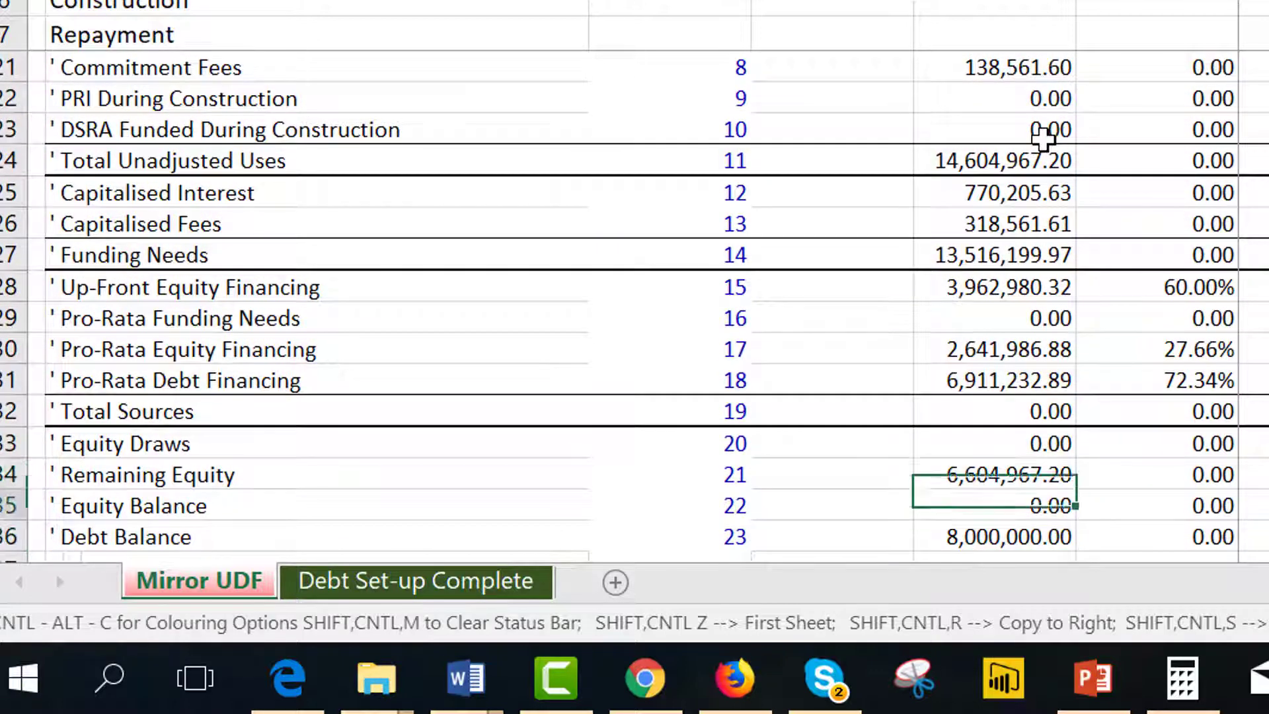
key("Up")
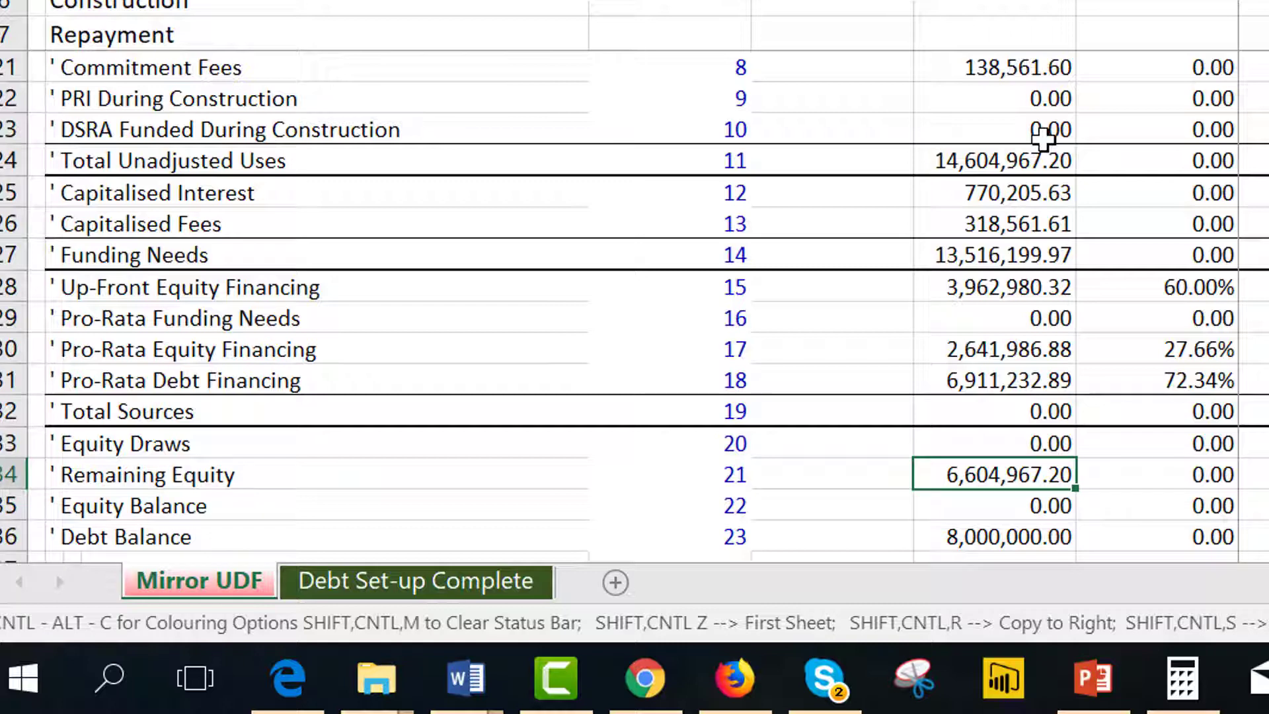
key("Up")
key("Up")
key("Up")
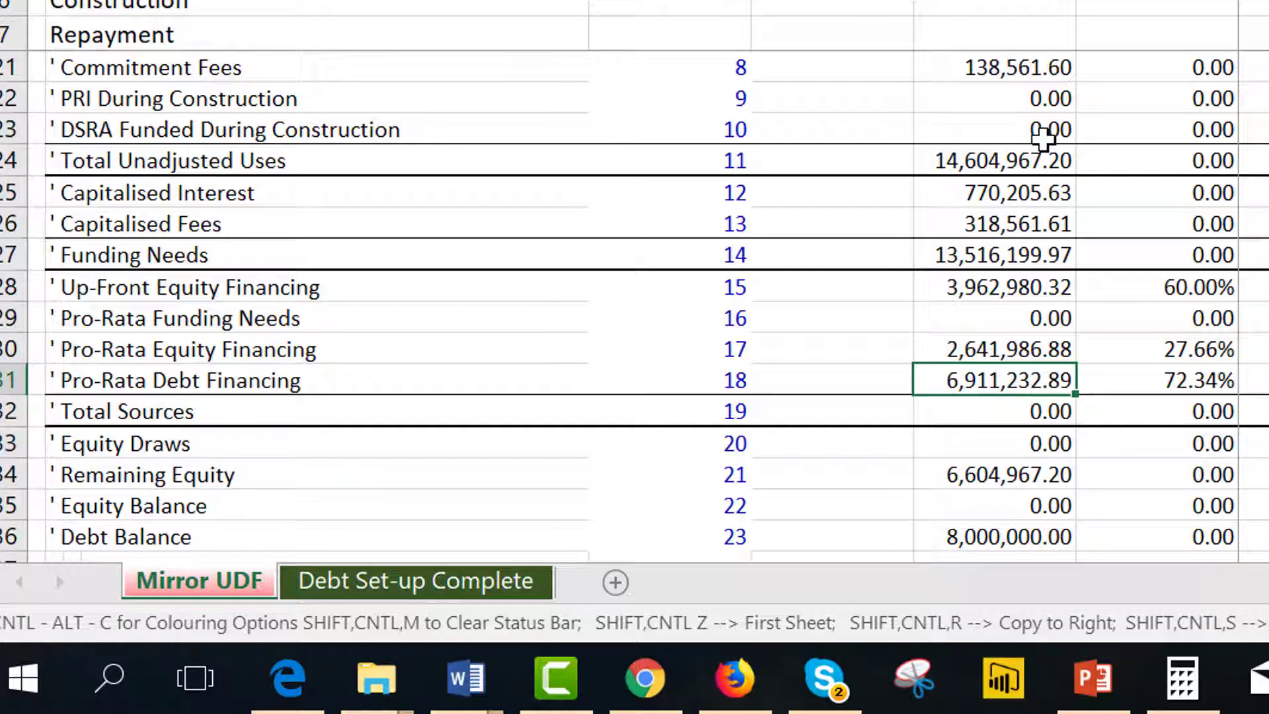
key("Up")
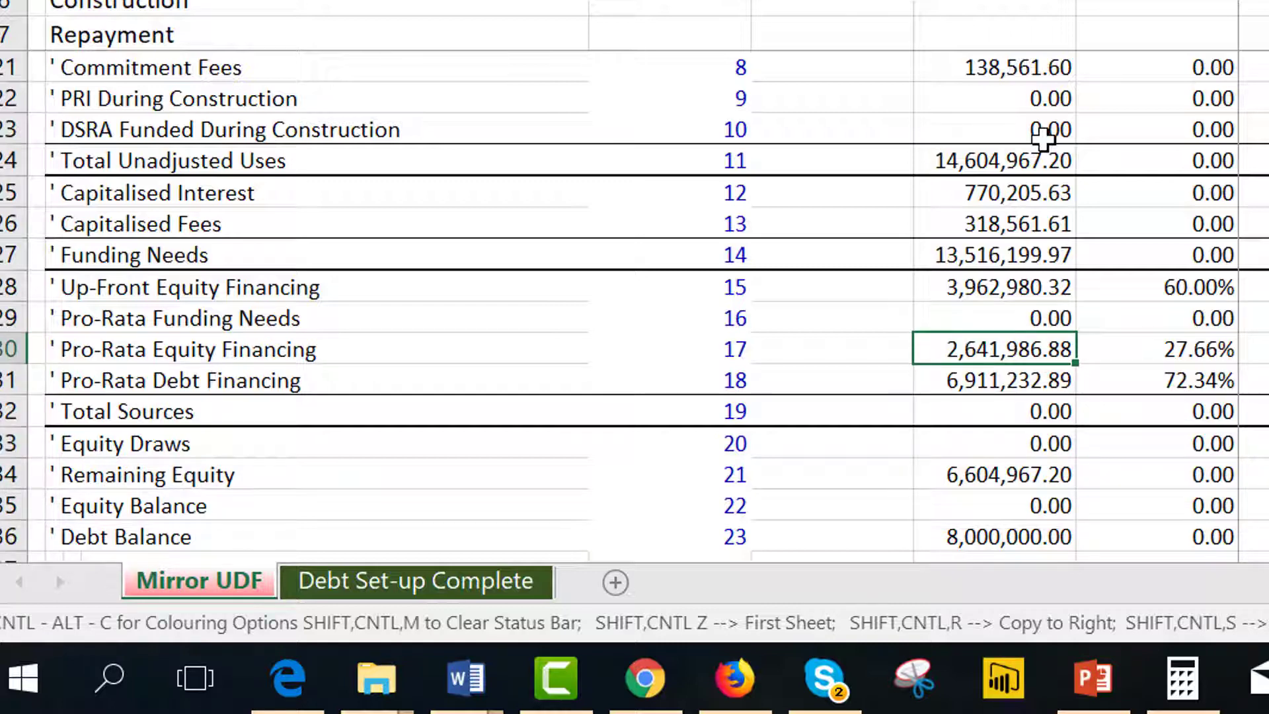
key("shift+Down")
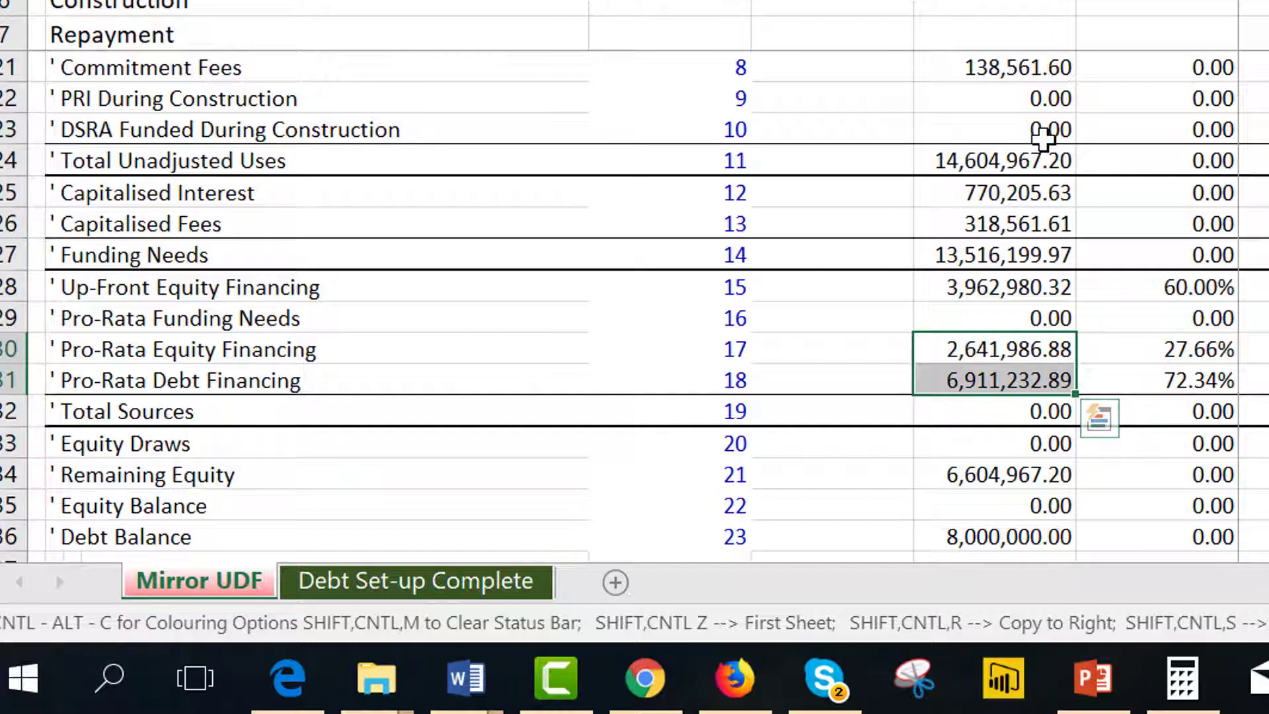
Back on Debt Set-up Complete, examine the pro-rata funding percentages and trace the Senior Debt Funding Percent Pro-Rata's precedent.
key("ctrl+Page_Down")
key("Up")
key("Up")
key("Up")
key("Down")
key("Down")
key("Down")
key("Down")
key("Down")
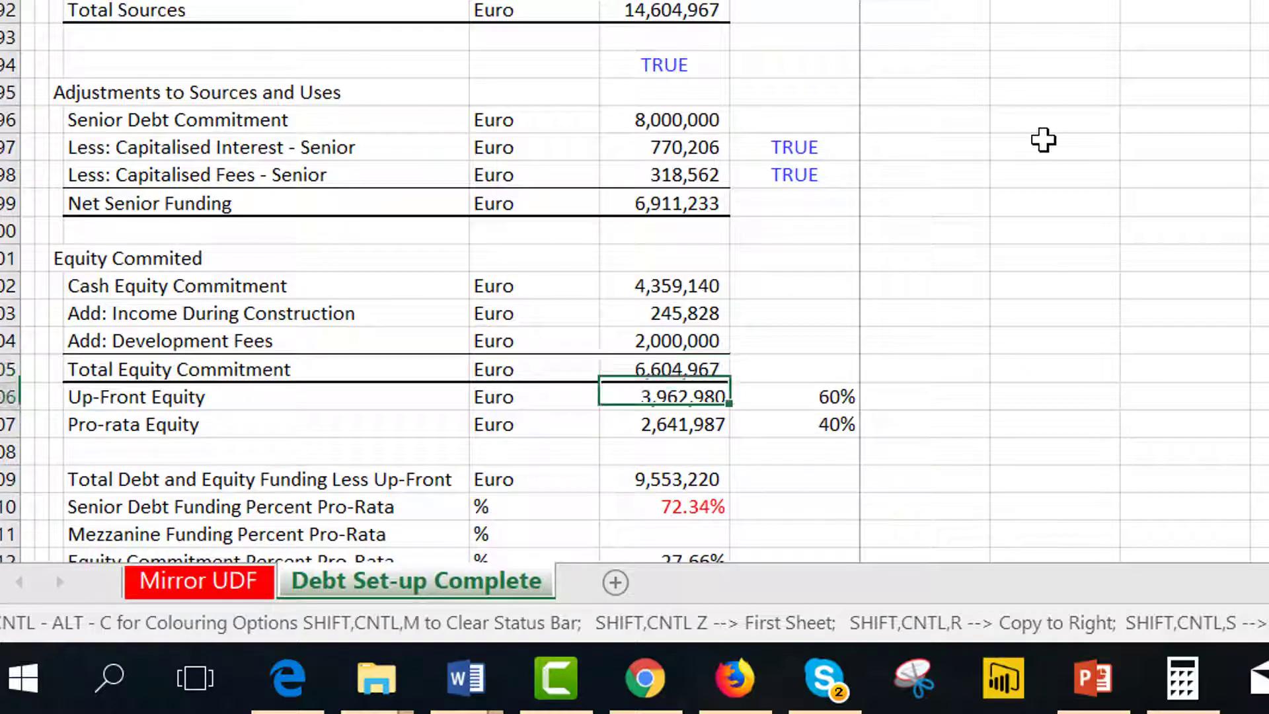
key("Down")
key("Down")
key("Down")
key("Down")
key("Down")
key("Down")
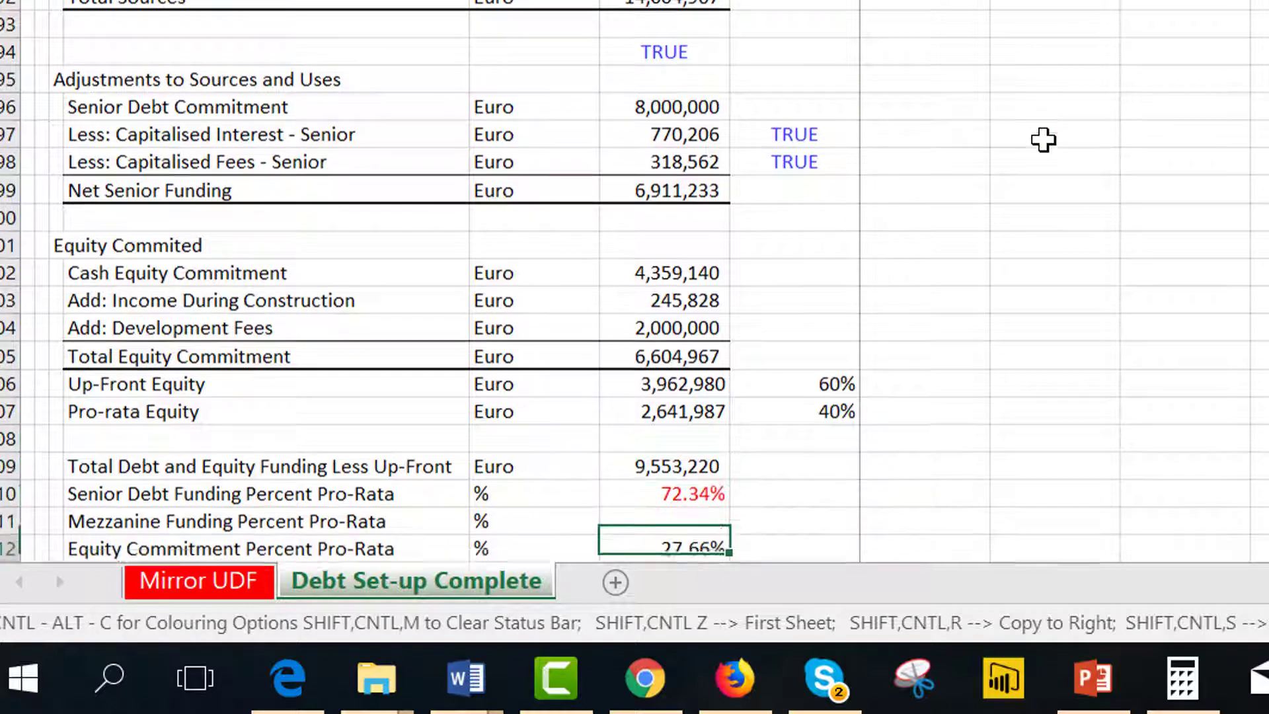
key("Up")
key("Up")
key("Up")
key("Up")
key("Up")
key("Up")
key("shift+Down")
key("shift+Down")
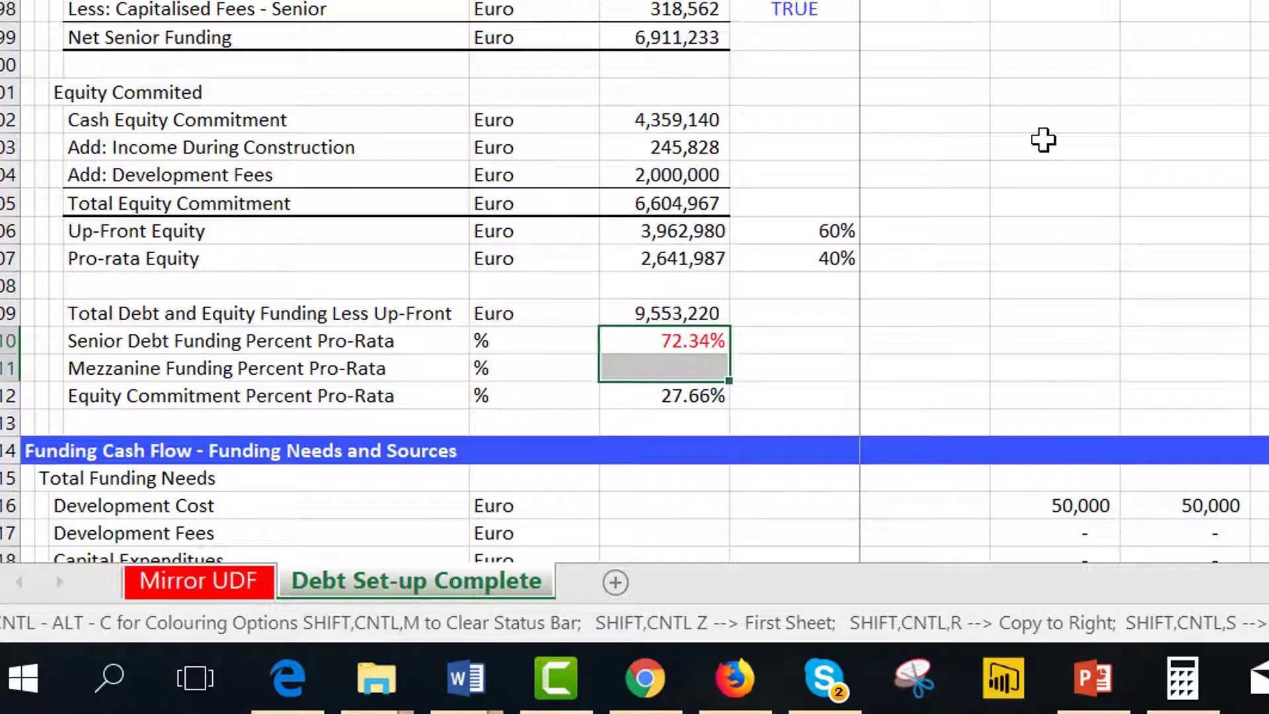
key("Up")
key("Down")
key("Down")
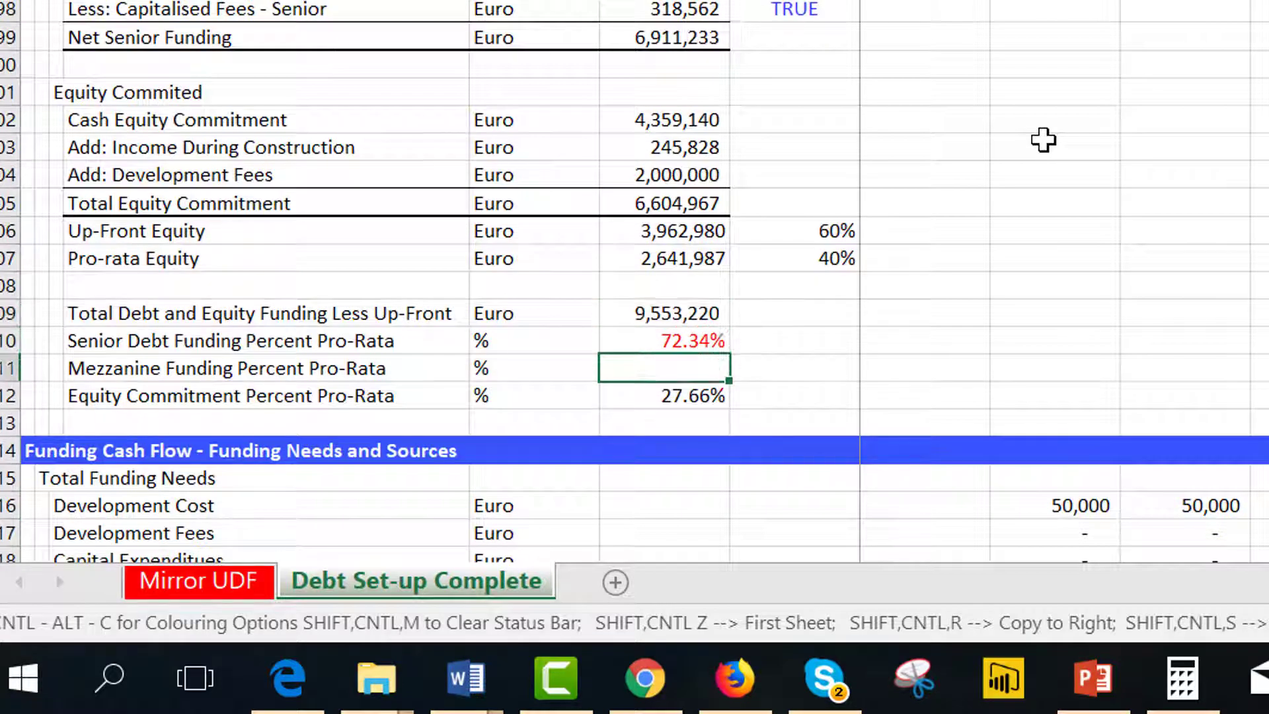
key("Up")
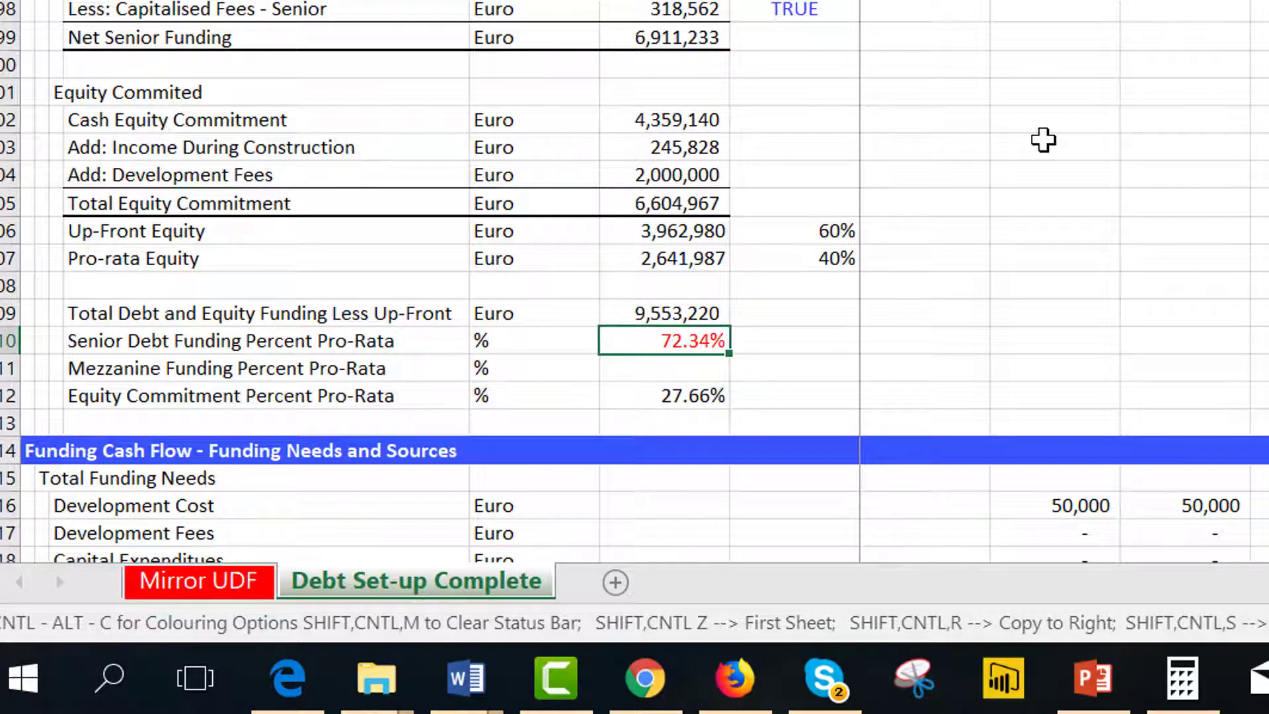
key("ctrl+bracketleft")
key("Up")
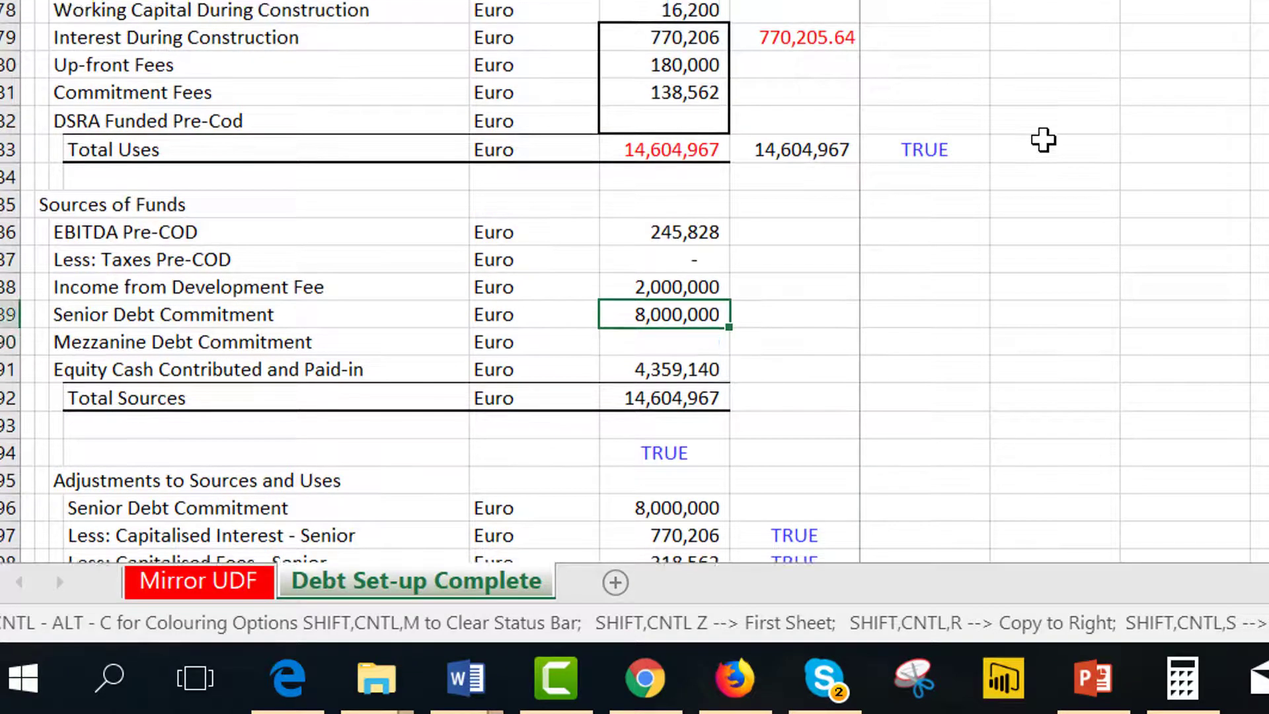
Present the Mimic Funding Calculations in the UDF slide in PowerPoint and page through the UDF's equity commitment code.
left_click(1102, 677)
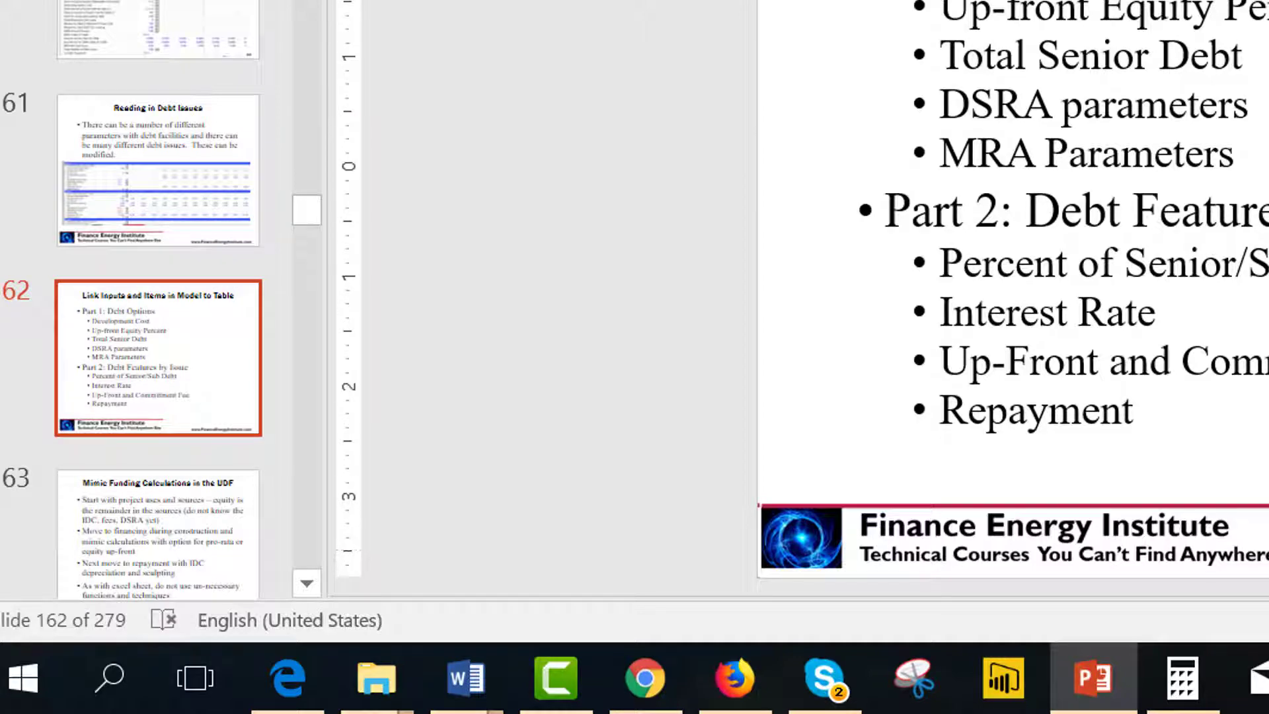
left_click(1127, 680)
left_click(1127, 680)
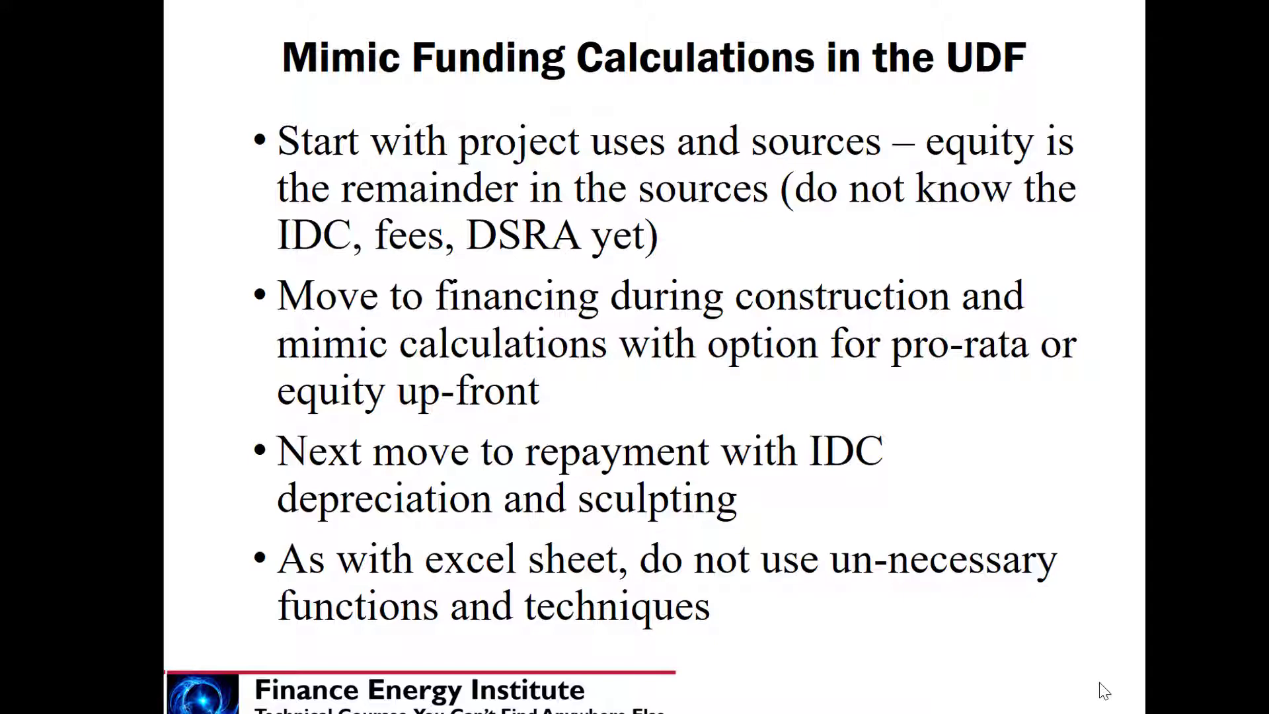
key("Right")
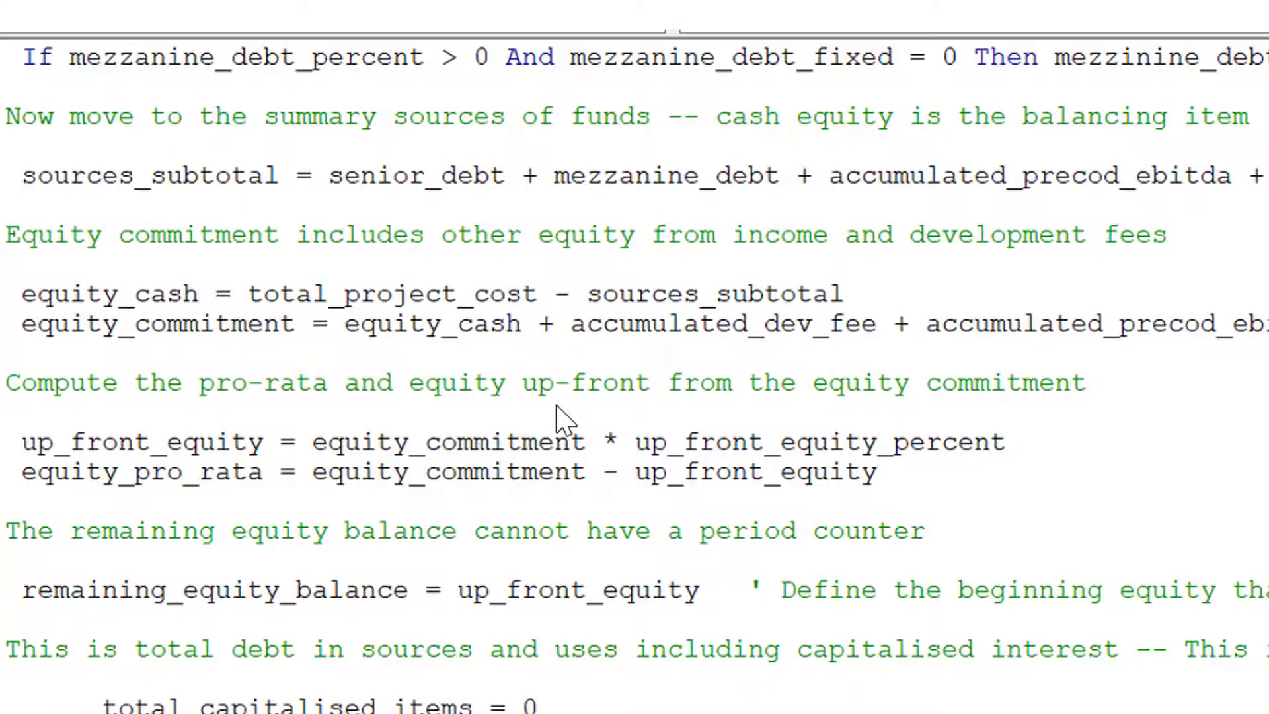
key("Page_Down")
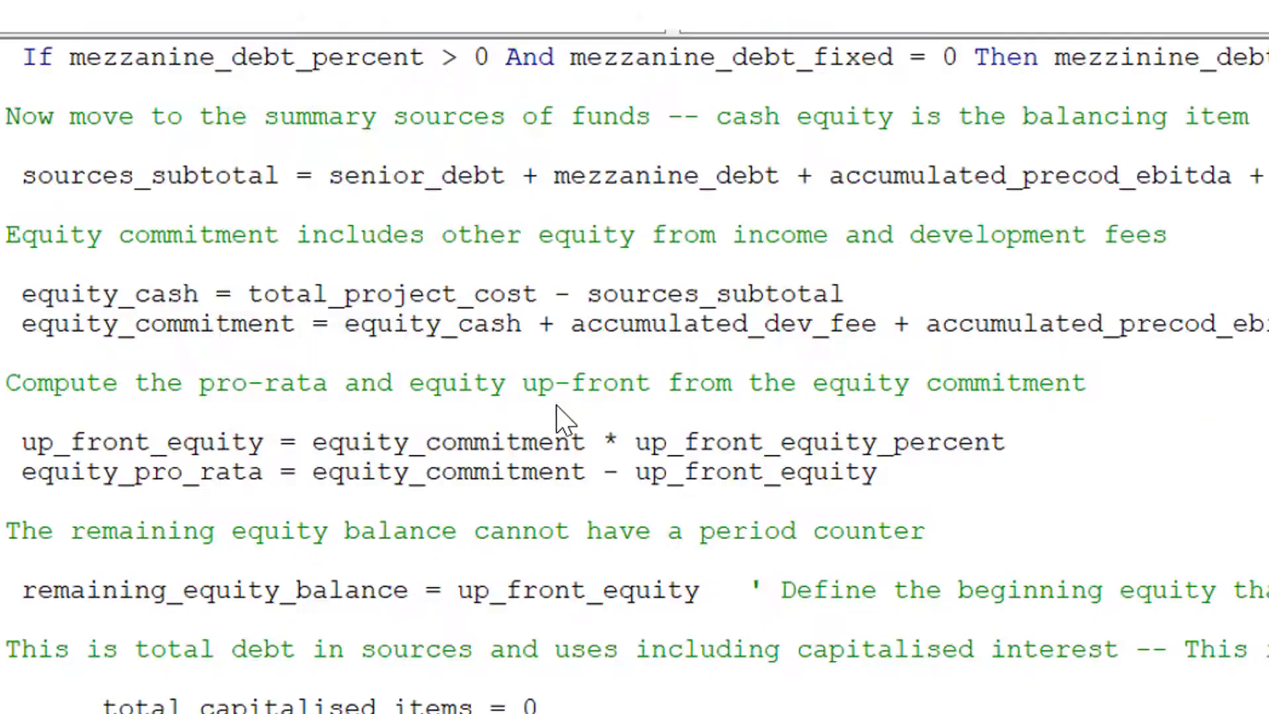
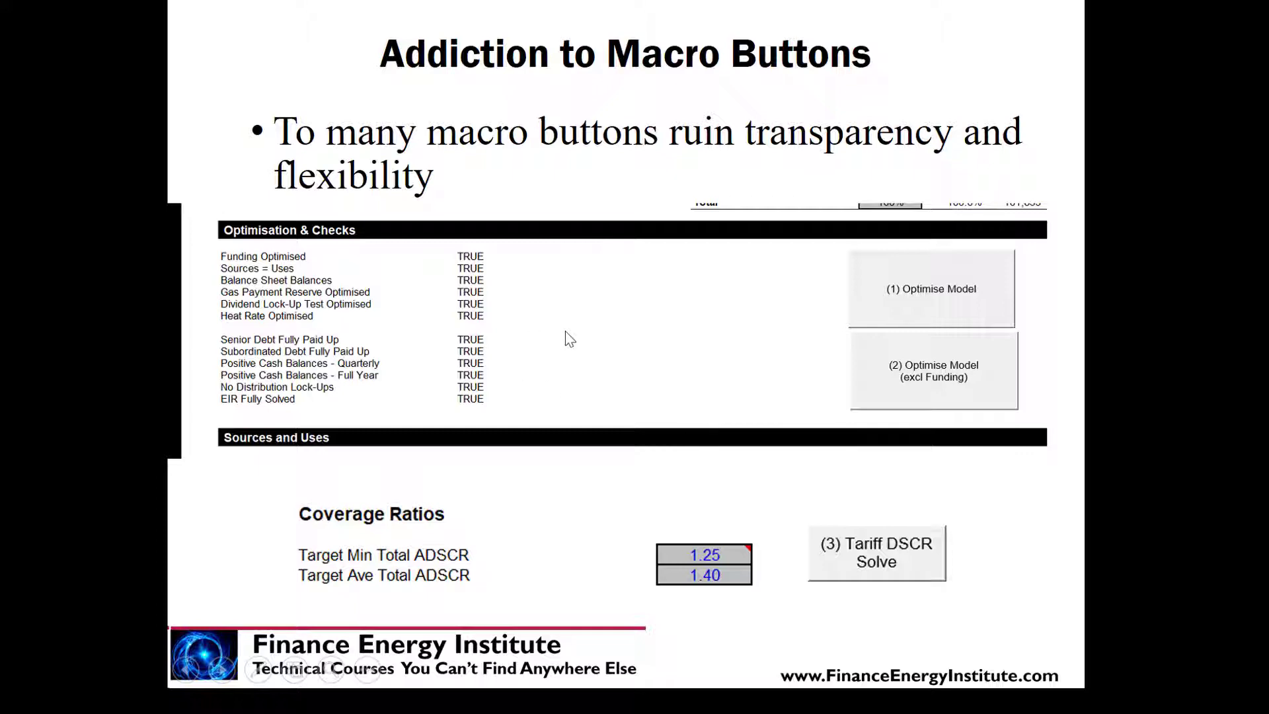
Page through the slides on macro buttons, copy-and-paste macros and the testing process, then leave the slide show.
key("Right")
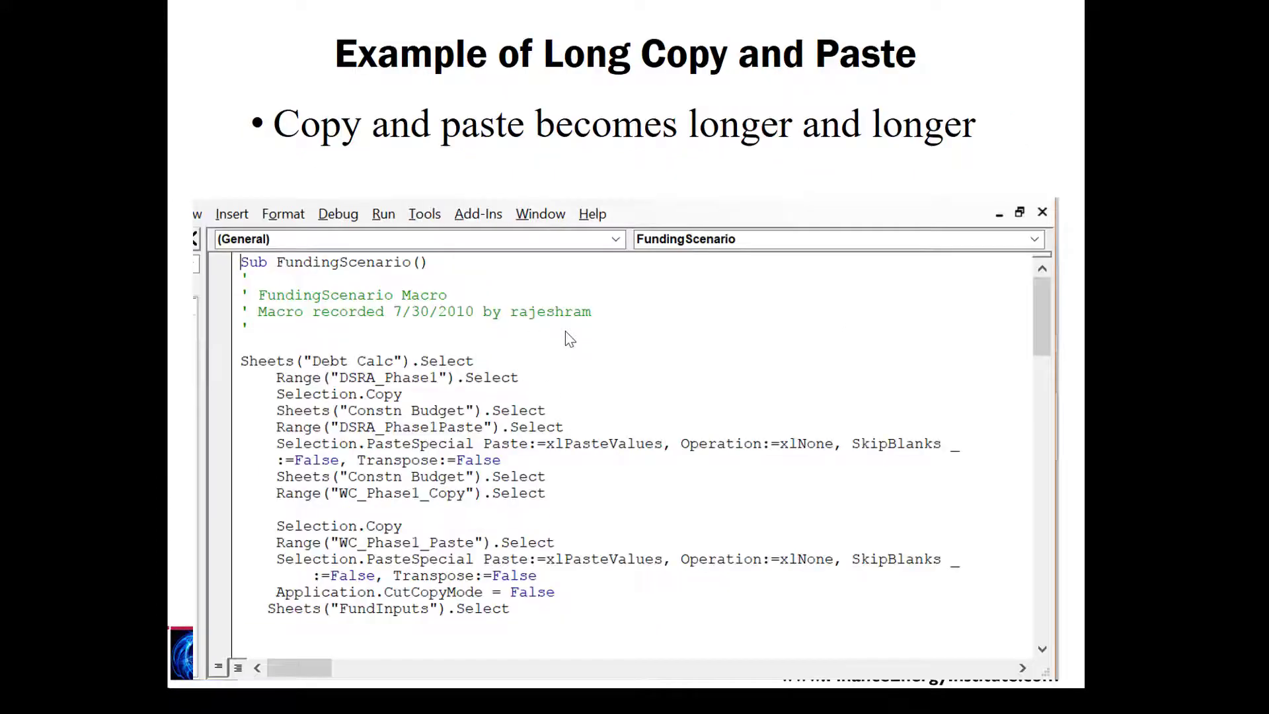
key("Right")
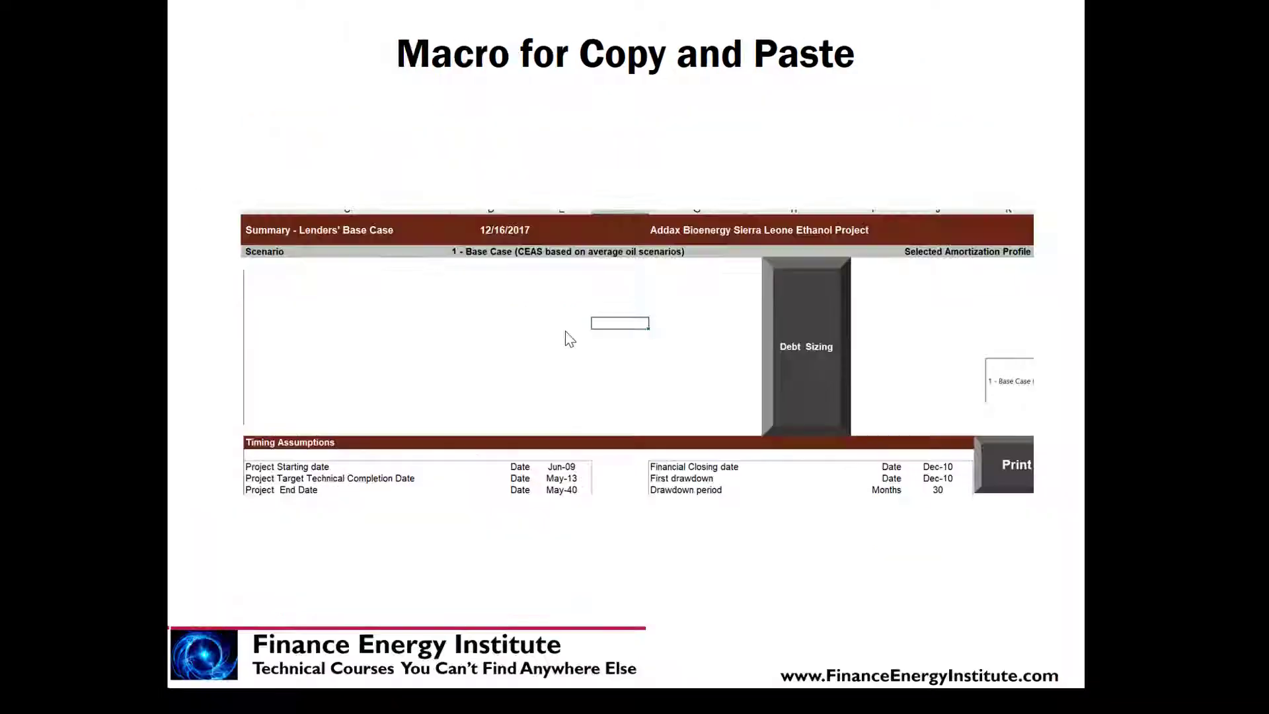
key("Left")
key("Right")
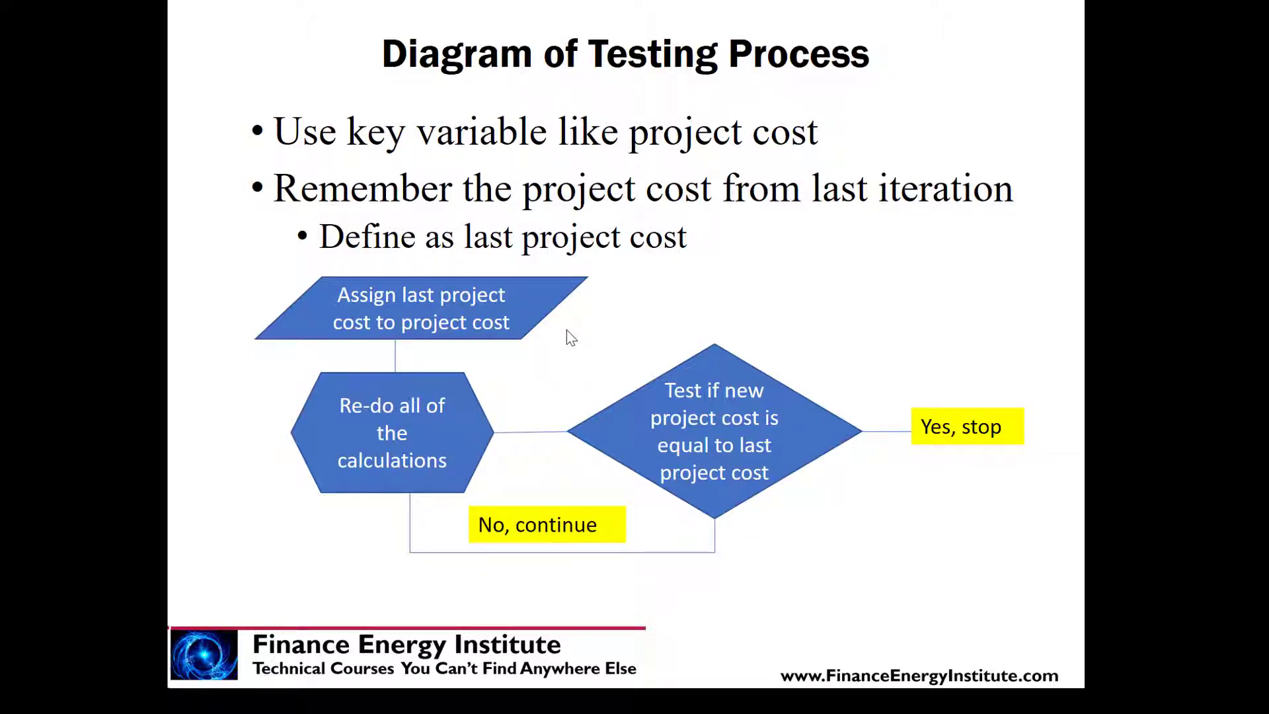
key("Escape")
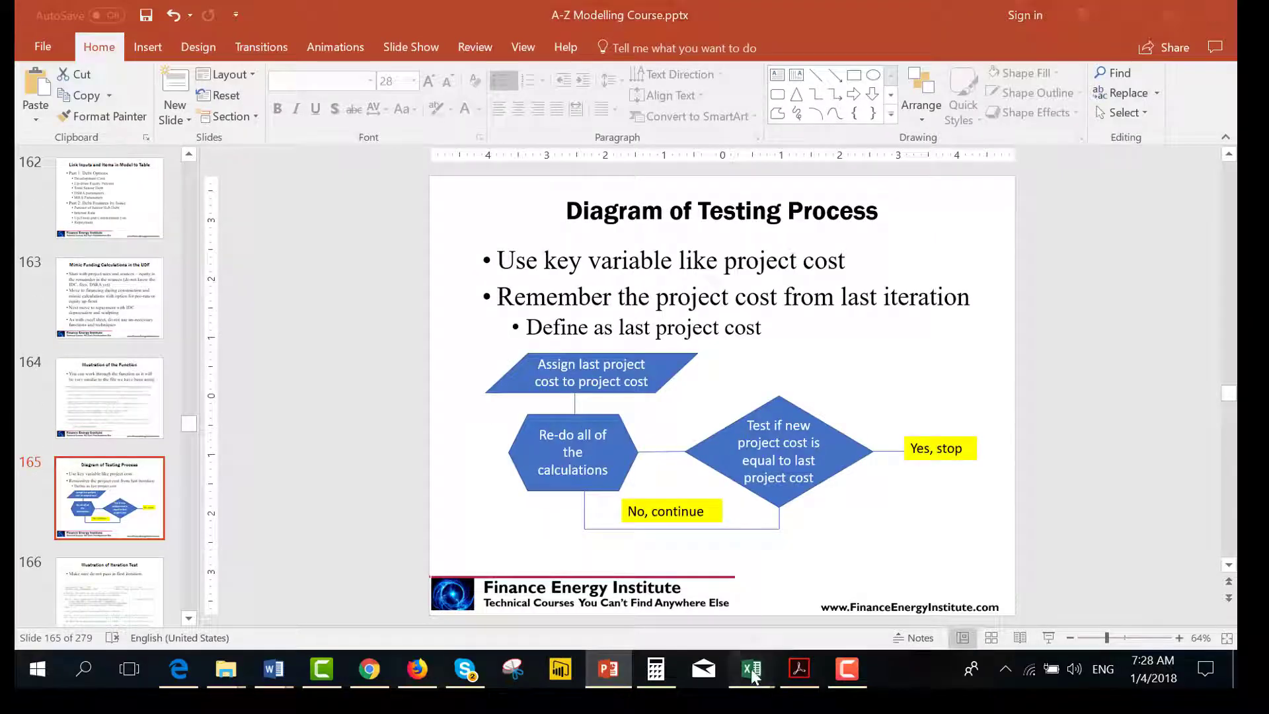
Switch to the workbook and move to the Adjustment to Depreciation and Amortisation section of the Debt Set-up Complete sheet.
mouse_move(753, 671)
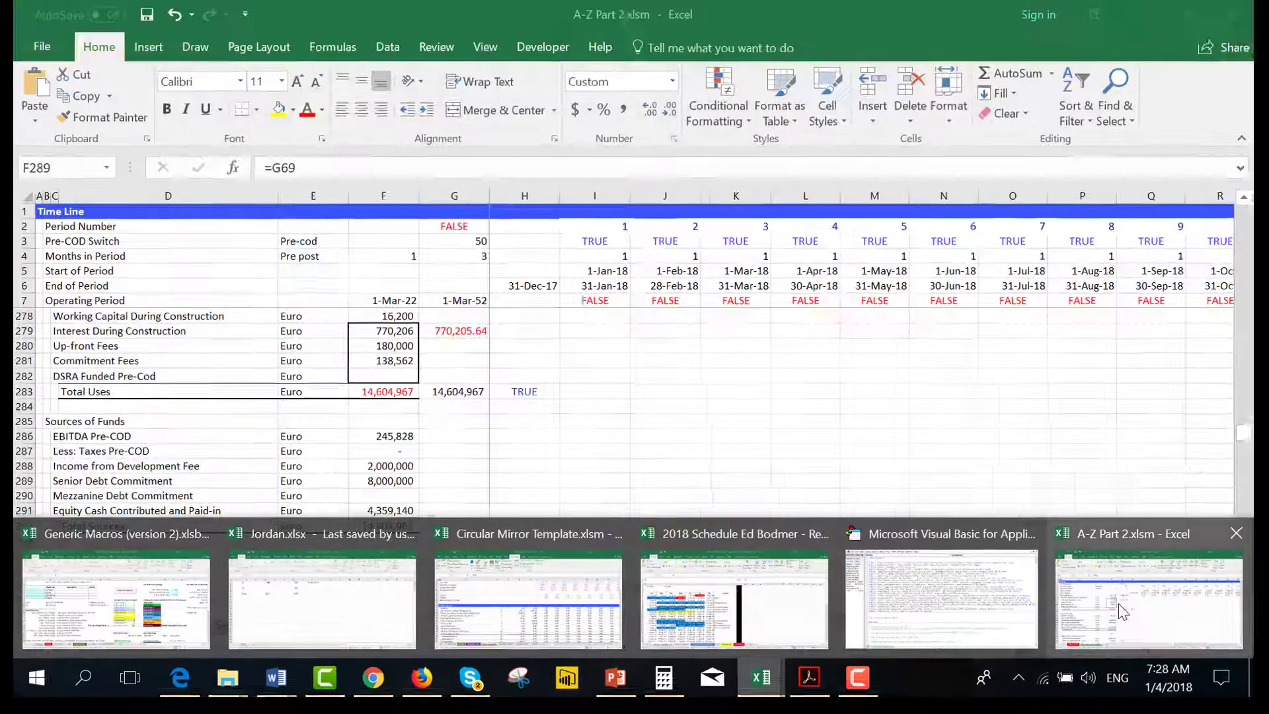
left_click(1118, 604)
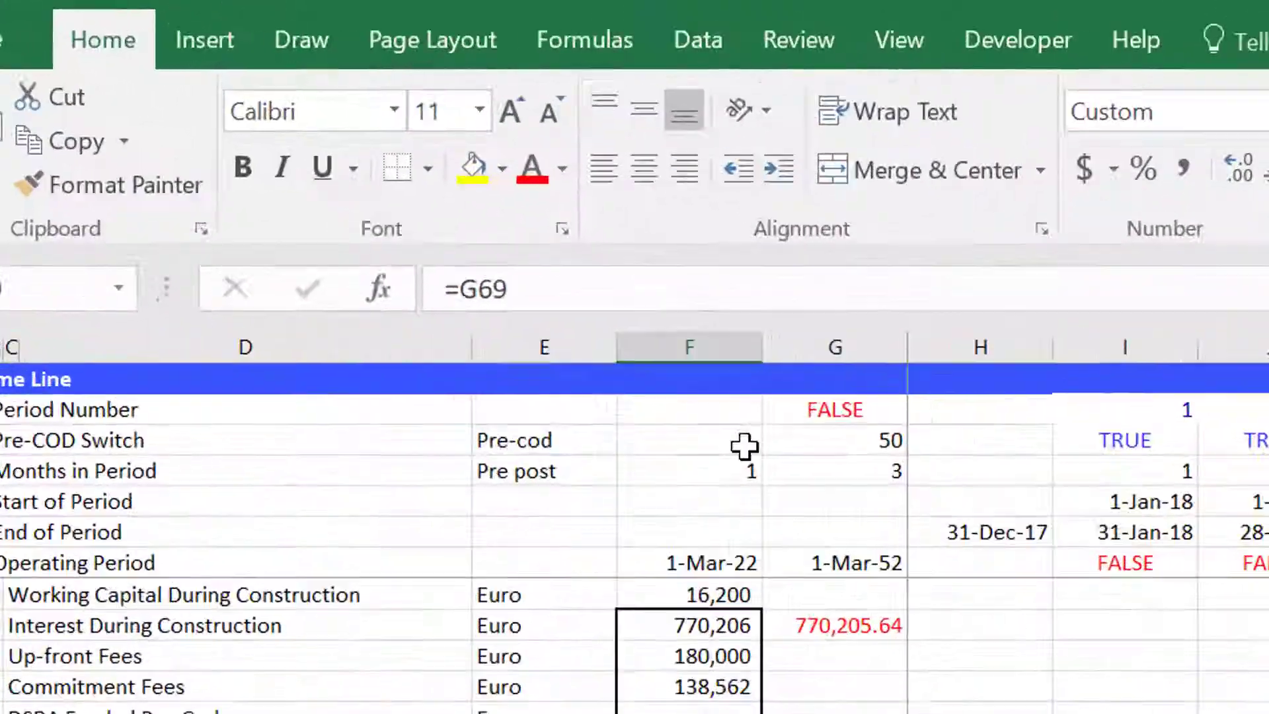
left_click(411, 231)
key("Up")
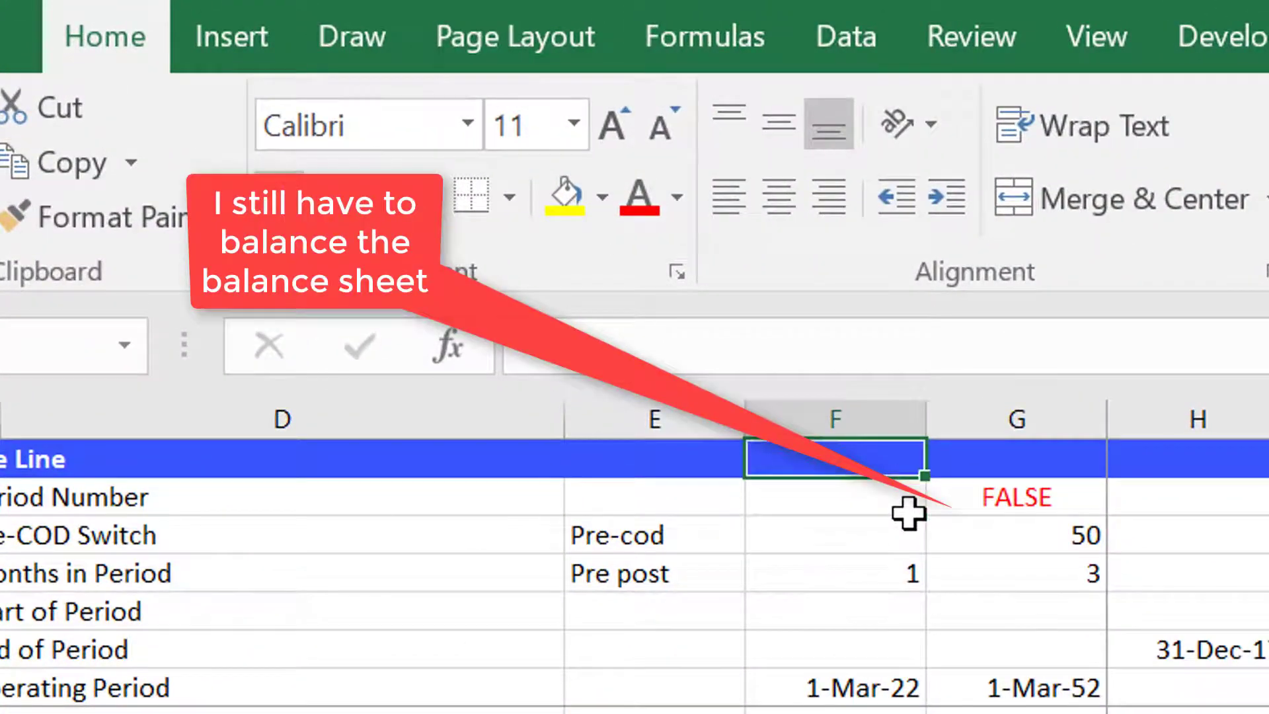
key("Down")
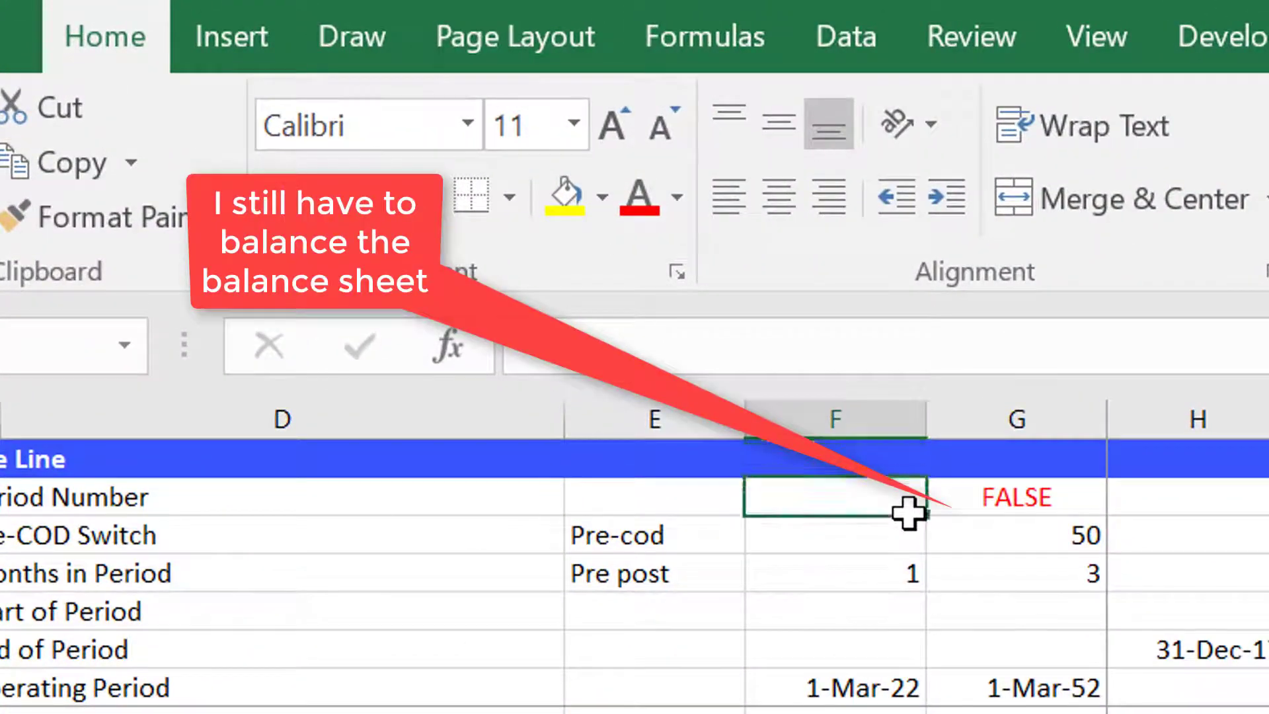
key("Right")
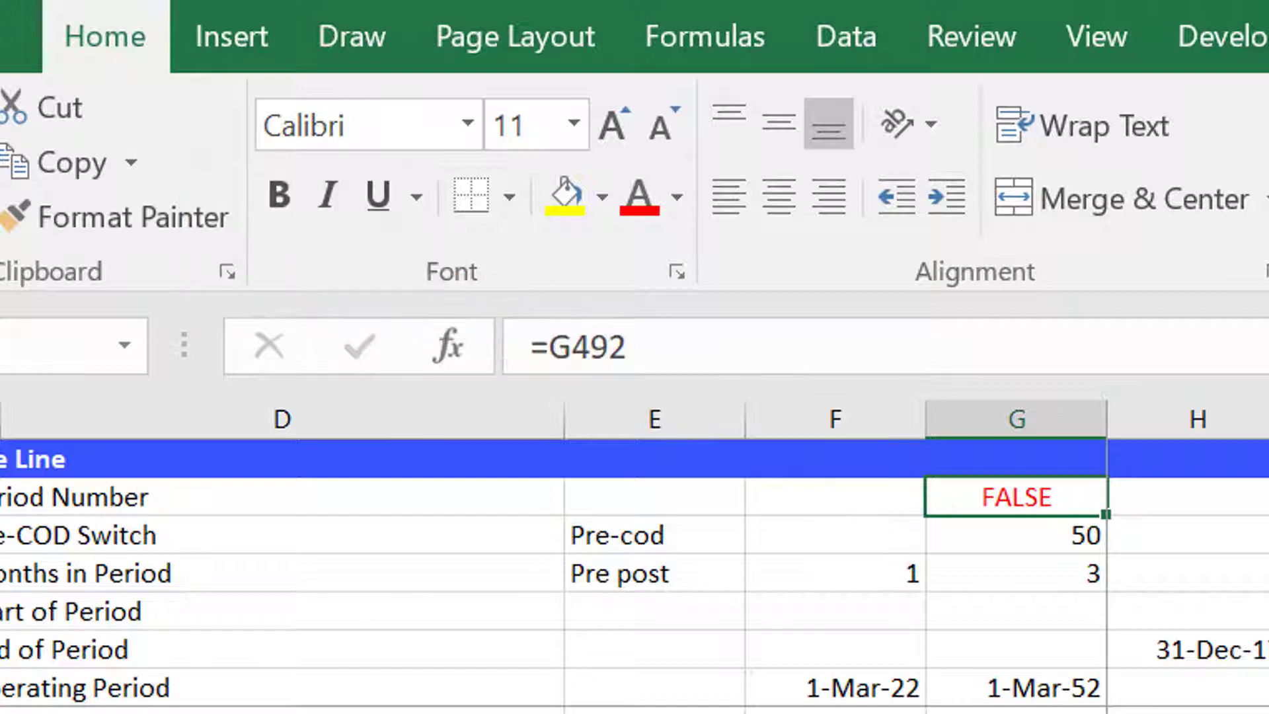
key("Right")
key("Right")
key("Right")
key("Right")
key("ctrl+Down")
key("ctrl+Down")
key("ctrl+Down")
key("Page_Down")
key("Page_Down")
key("Up")
key("Up")
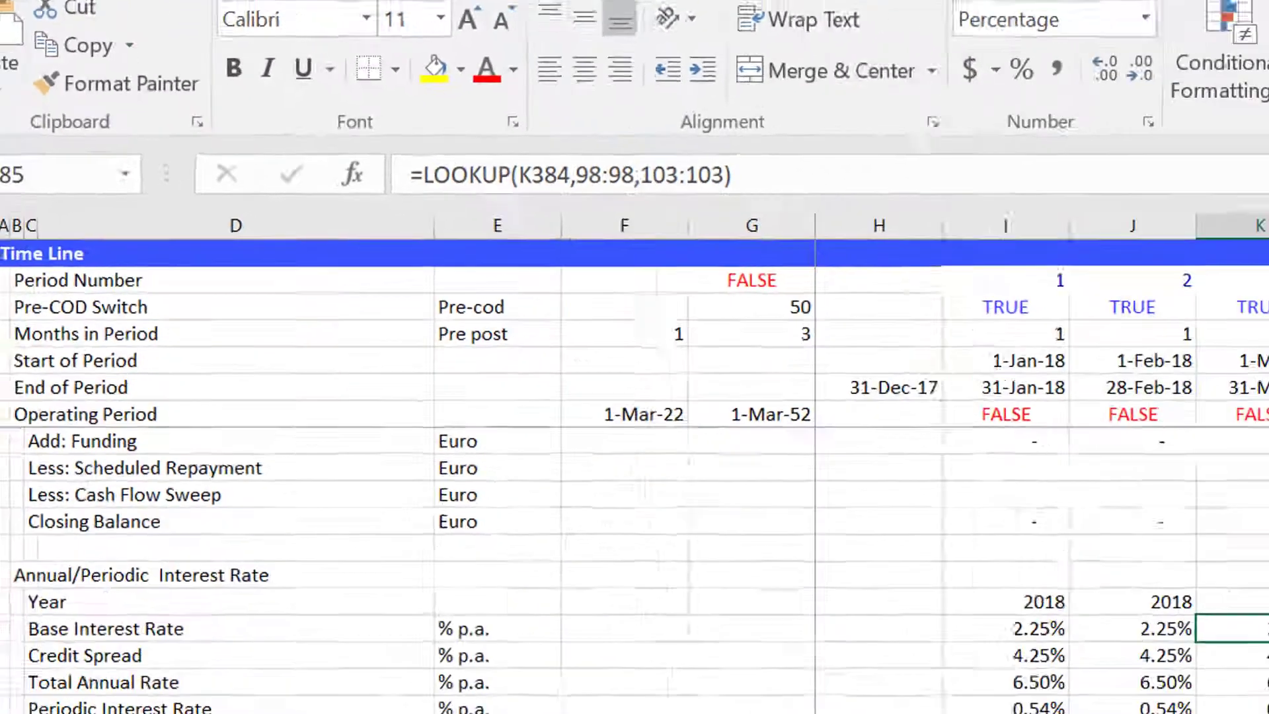
scroll(991, 456, "down", 6)
left_click(991, 456)
scroll(992, 457, "down", 1)
key("Down")
key("Down")
key("Down")
key("Down")
key("Down")
key("Down")
key("Down")
key("Down")
key("Down")
key("Down")
key("Down")
key("Down")
key("Down")
key("Down")
key("Down")
key("Down")
key("Down")
key("Down")
key("Down")
key("Down")
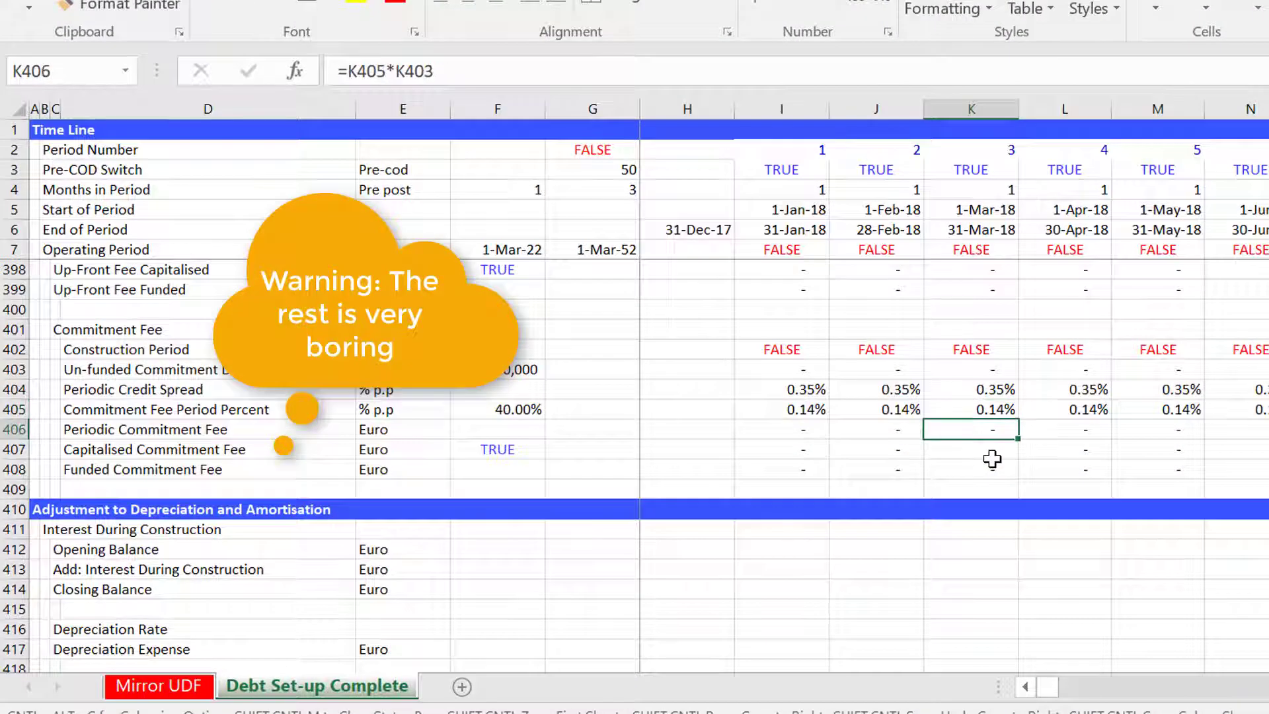
key("Up")
key("Up")
key("Up")
key("Up")
key("Up")
key("Up")
key("Up")
key("Up")
key("Up")
key("Up")
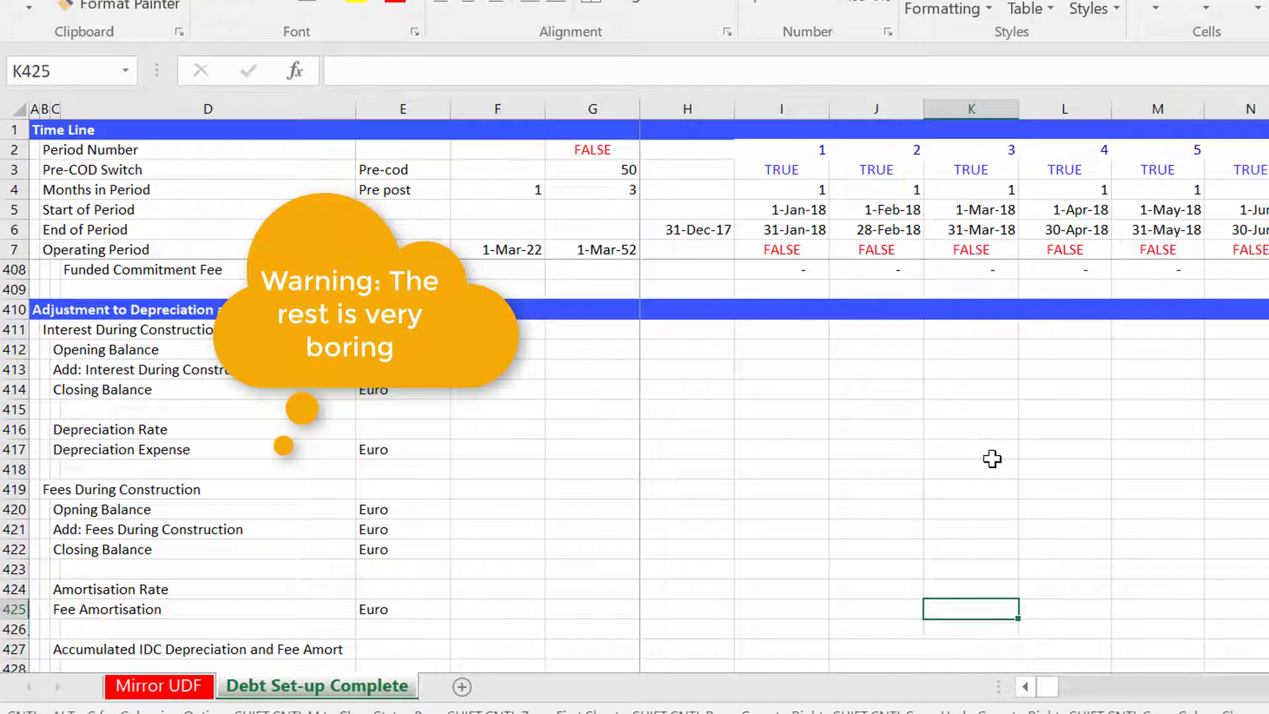
Link the first period's IDC Opening Balance to the previous period's Closing Balance.
key("Left")
key("Left")
key("Left")
key("Left")
key("Left")
key("Up")
key("Up")
key("Up")
key("Up")
key("Right")
key("Right")
key("Down")
key("Down")
key("Down")
key("Down")
key("Down")
key("Down")
key("Down")
key("Down")
key("Down")
key("Down")
key("Down")
key("Down")
key("Down")
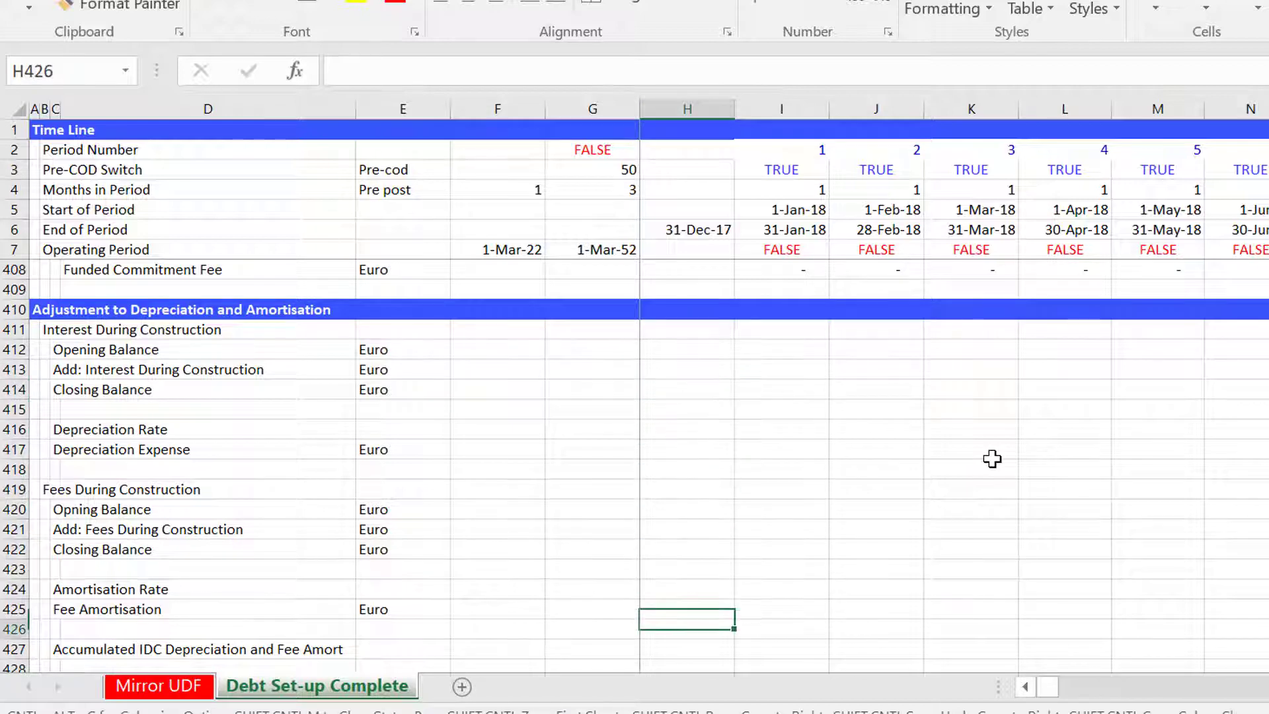
key("Down")
key("Down")
key("Down")
key("Down")
key("Down")
key("Down")
key("Up")
key("Up")
key("Up")
key("Up")
key("Up")
key("Up")
key("Up")
key("Up")
key("Up")
key("Up")
key("Up")
key("Up")
key("Up")
key("Down")
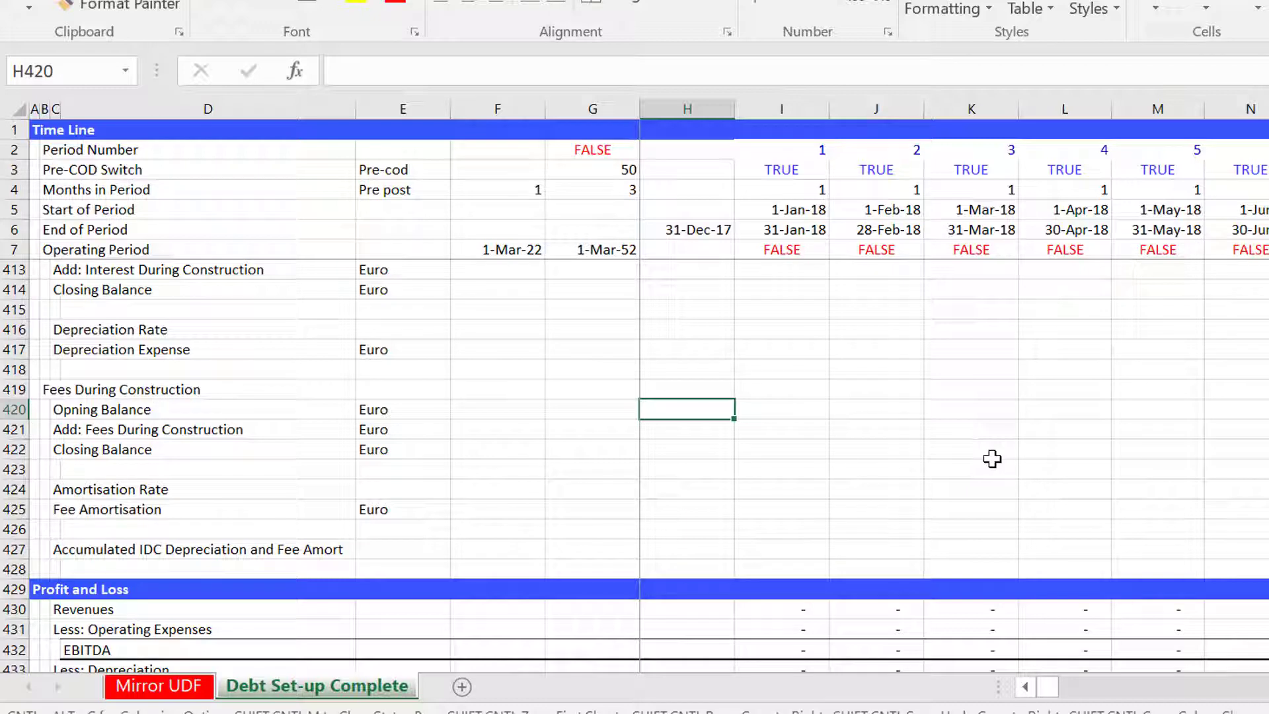
key("Up")
key("Up")
key("Up")
key("Up")
key("Up")
key("Up")
key("Up")
key("Up")
key("Up")
key("Up")
key("Up")
key("Up")
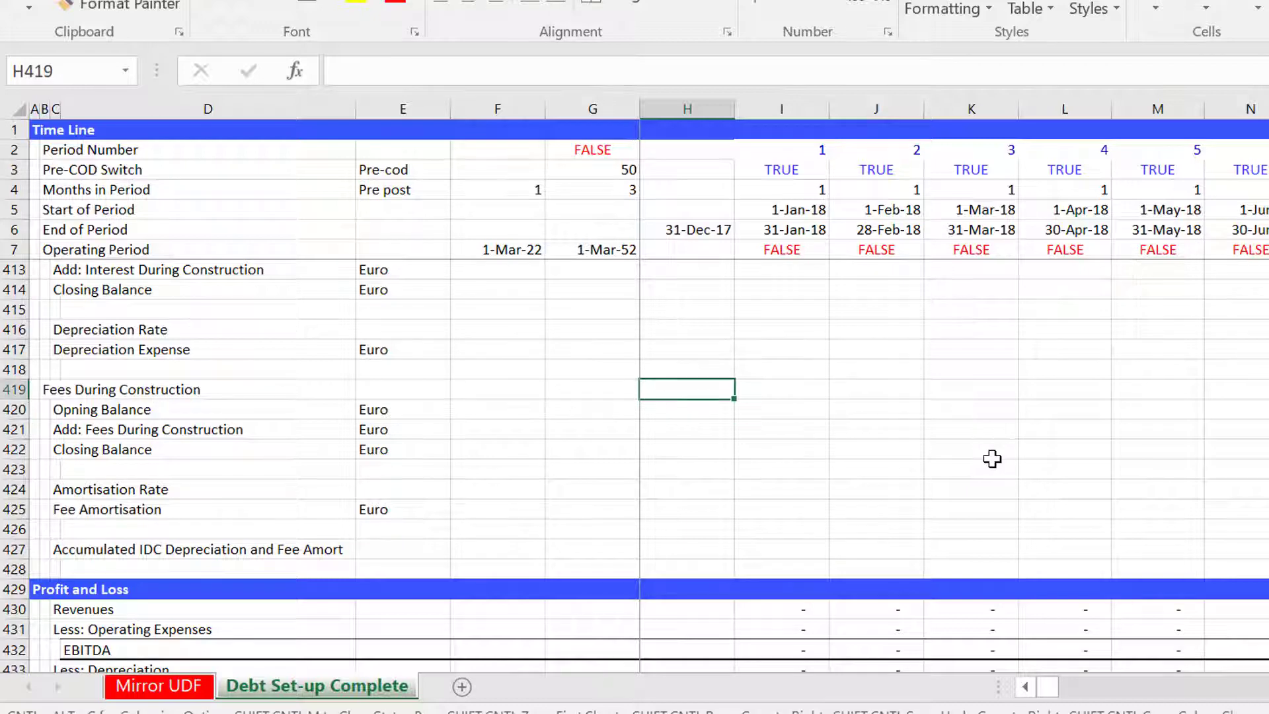
key("Down")
key("Down")
key("Down")
key("Down")
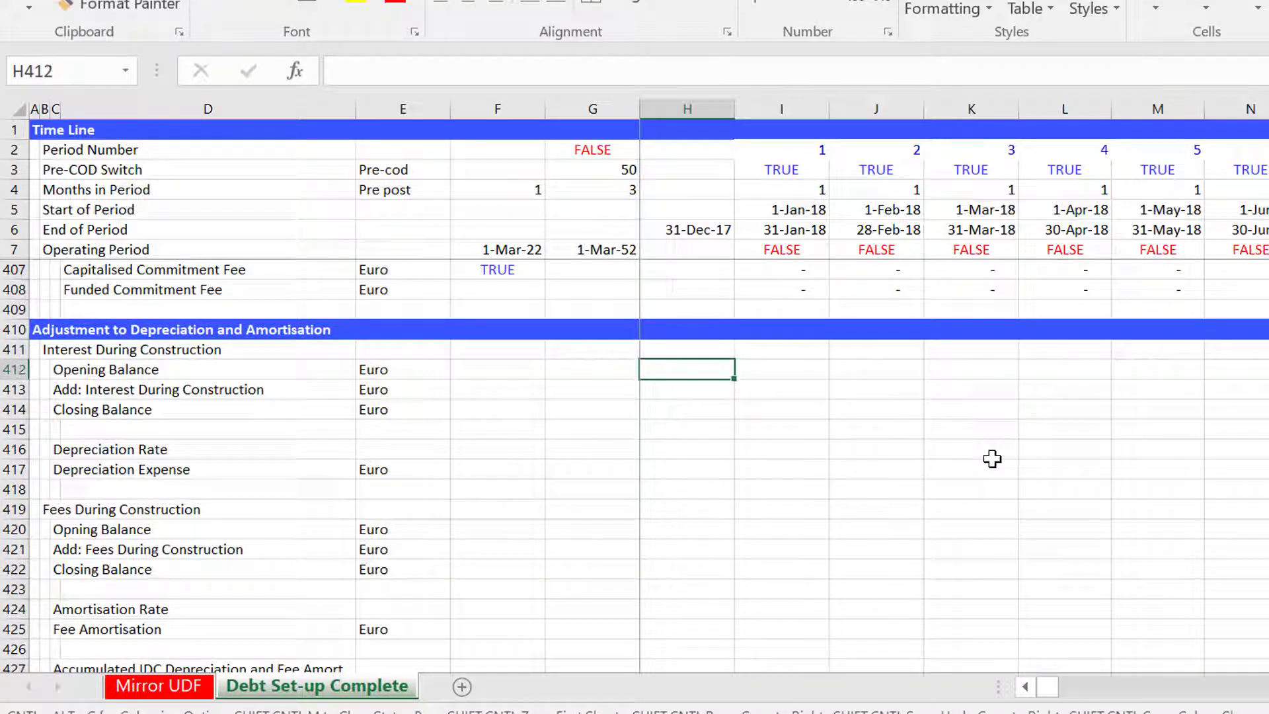
key("Right")
key("Right")
key("Left")
key("F2")
type("=")
Link Add: Interest During Construction to the Interest During Construction row in Total Funding Needs.
key("Down")
key("Down")
key("Left")
key("ctrl+Return")
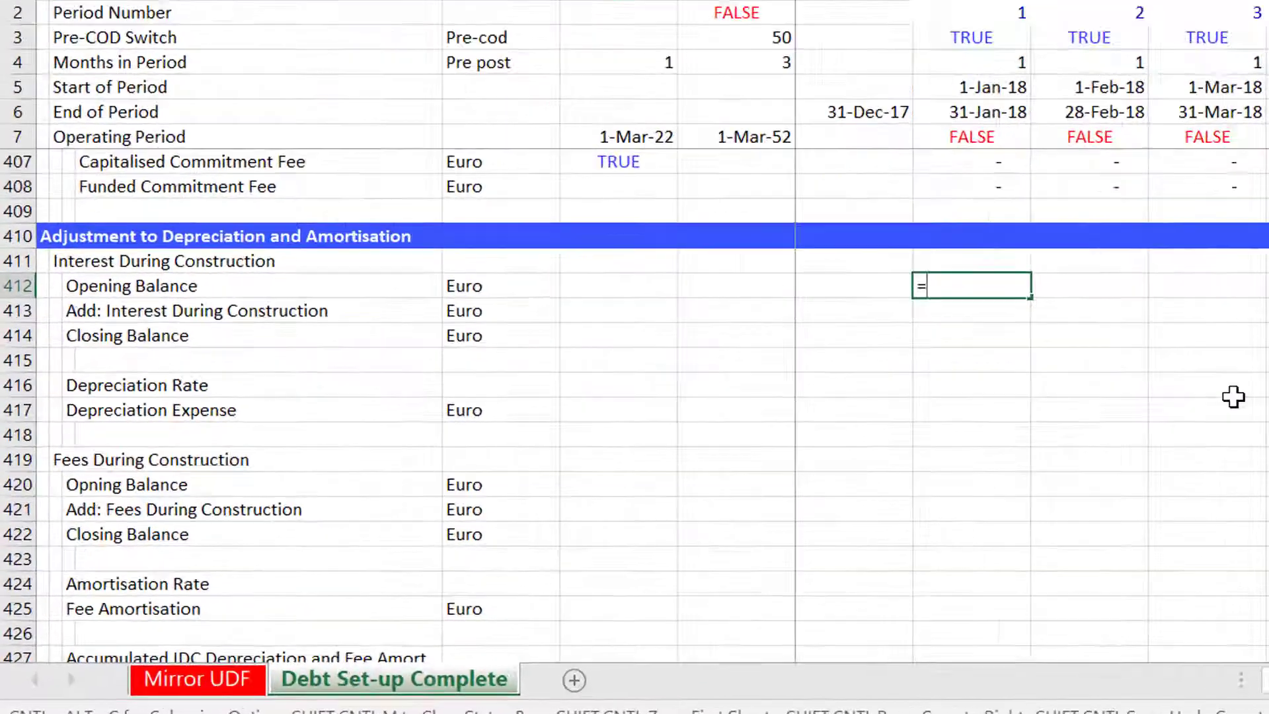
key("Down")
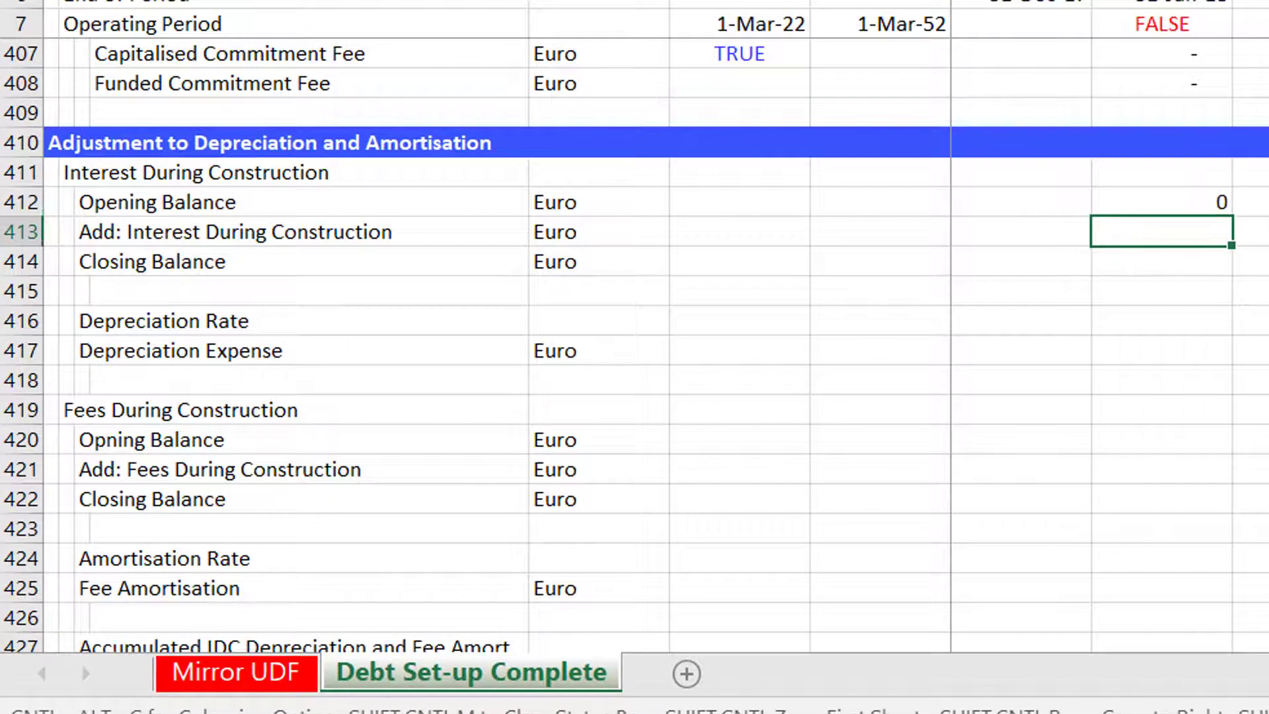
type("=")
key("Page_Up")
key("Page_Up")
key("Page_Up")
key("Page_Up")
key("Page_Up")
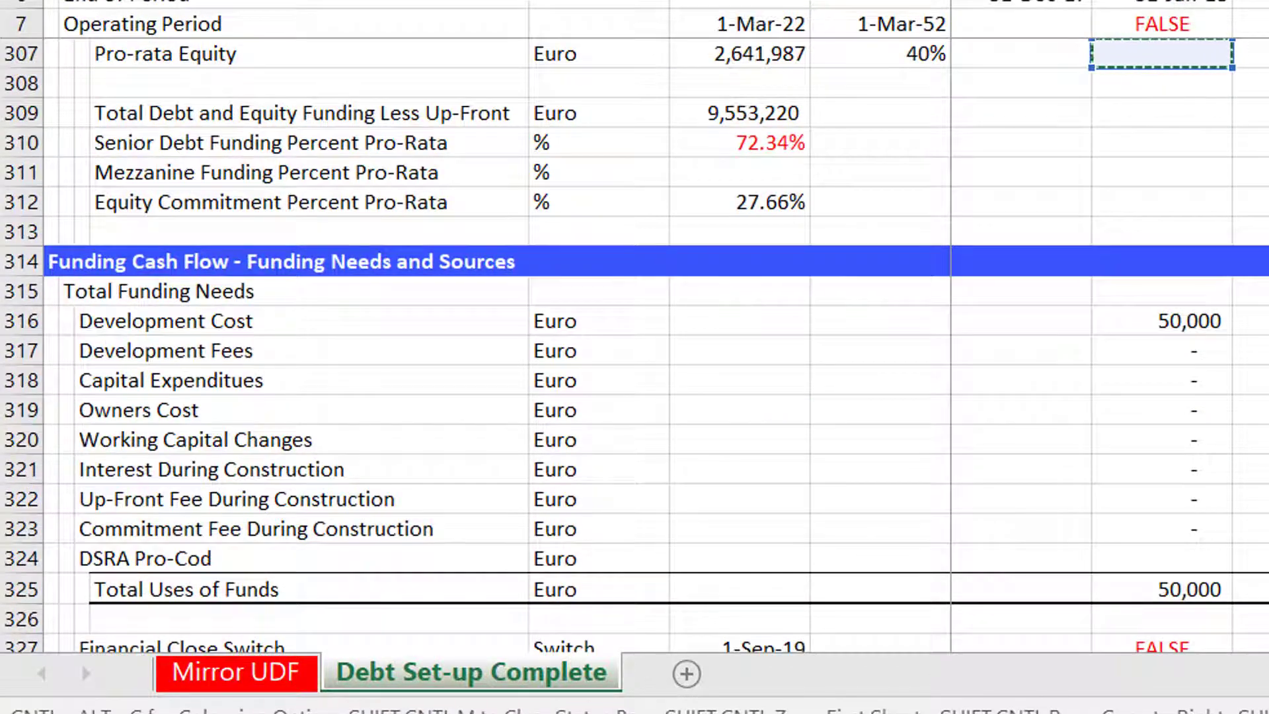
key("Down")
key("Down")
key("Down")
key("Down")
key("Down")
key("Down")
key("Down")
key("Down")
key("Down")
key("Down")
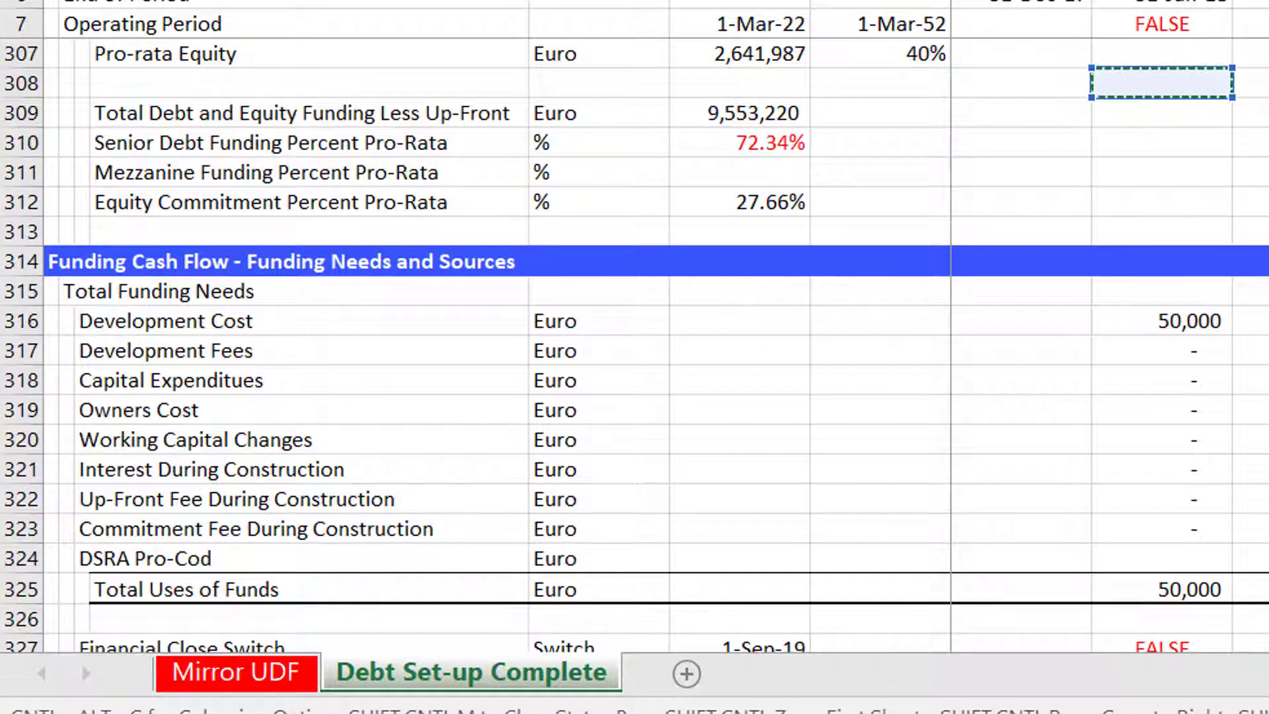
key("Down")
key("Down")
key("Down")
key("Down")
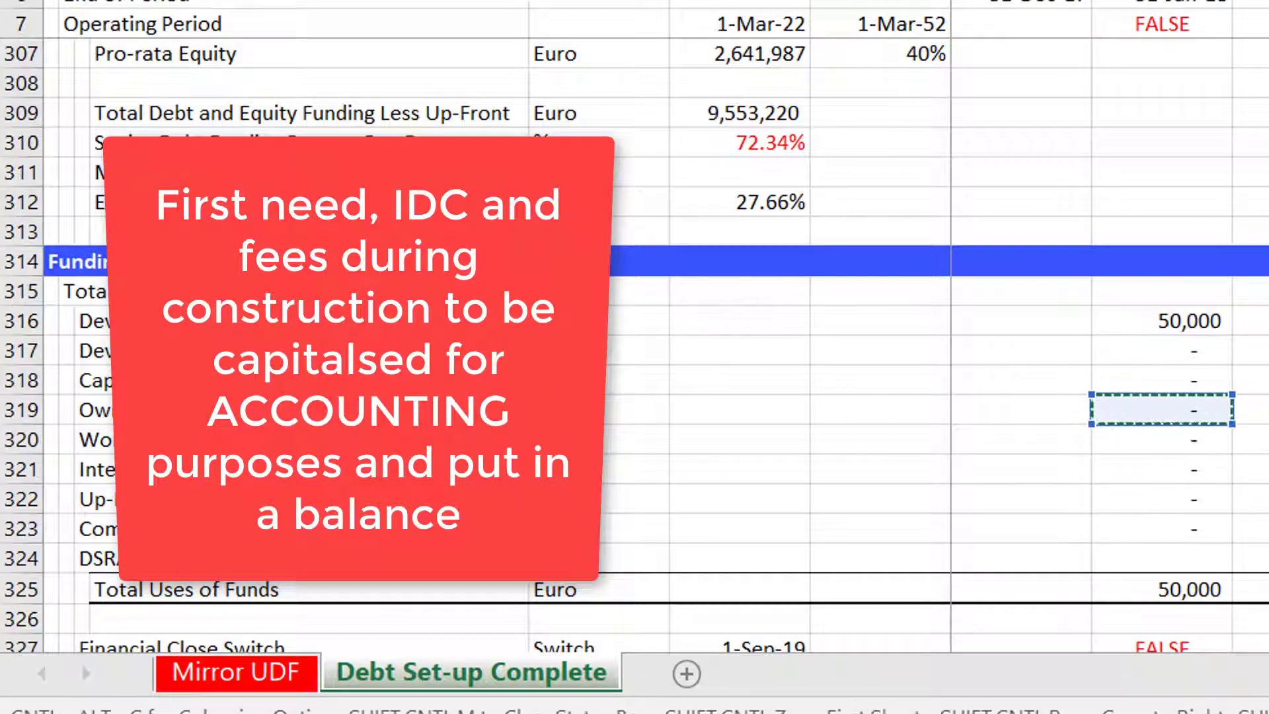
key("Left")
key("Left")
key("Left")
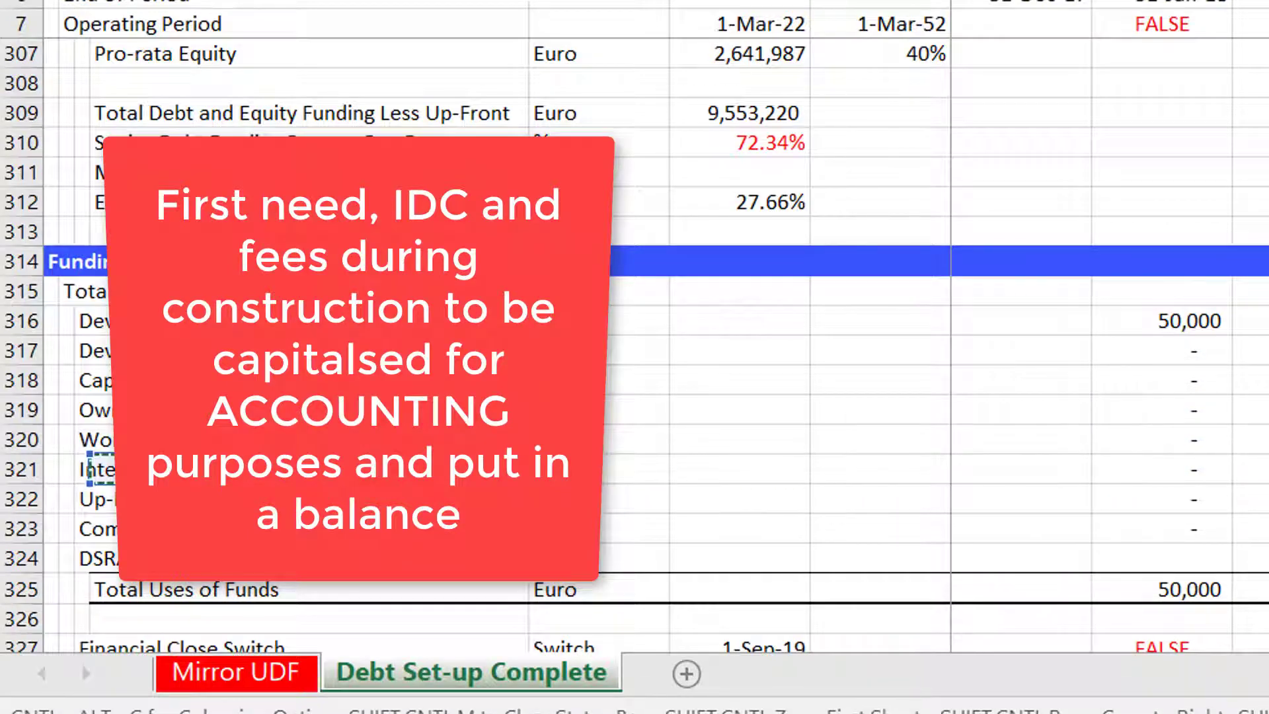
key("Right")
key("Right")
key("Right")
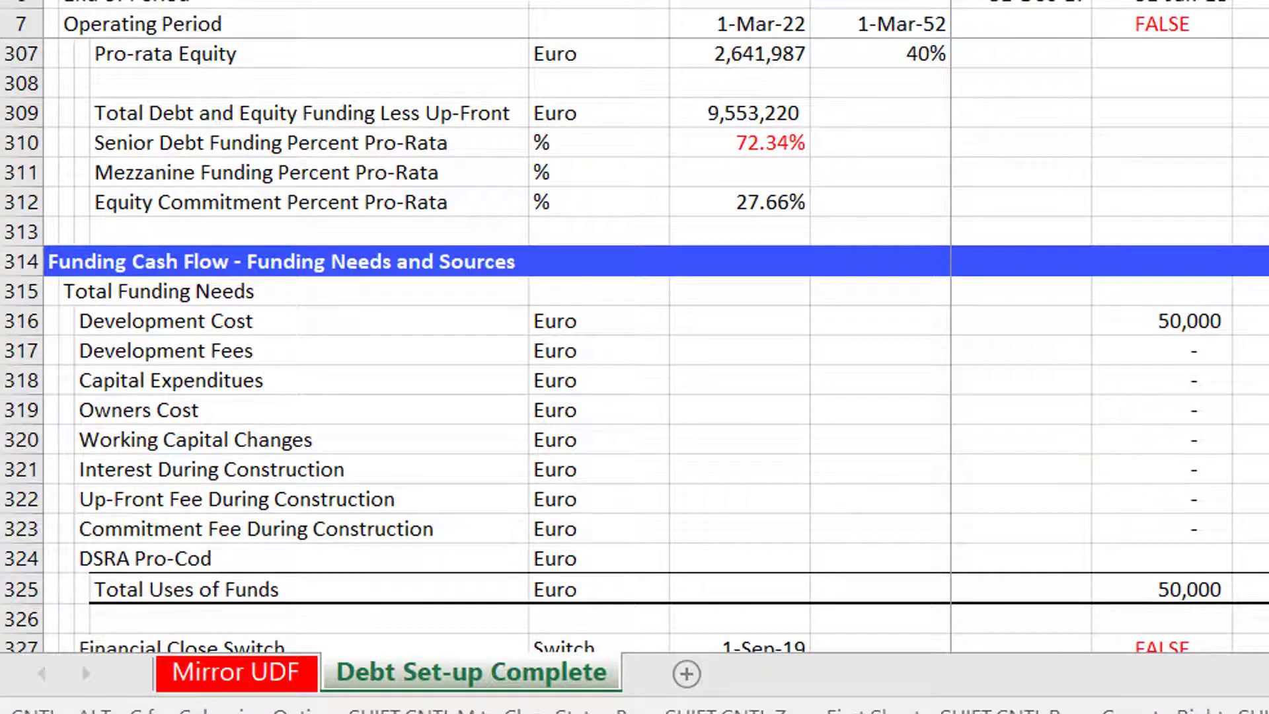
key("Return")
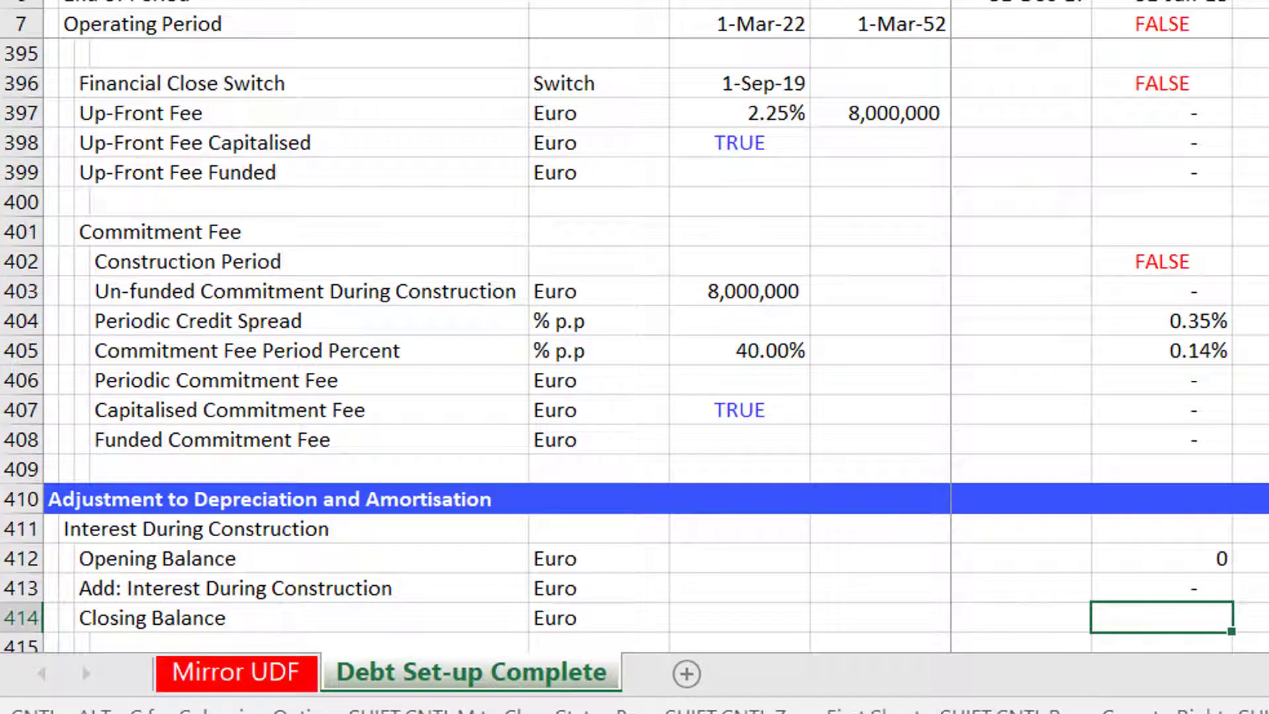
Sum the IDC opening balance and additions into the IDC Closing Balance.
key("alt+=")
key("ctrl+Return")
key("Down")
key("Down")
key("Down")
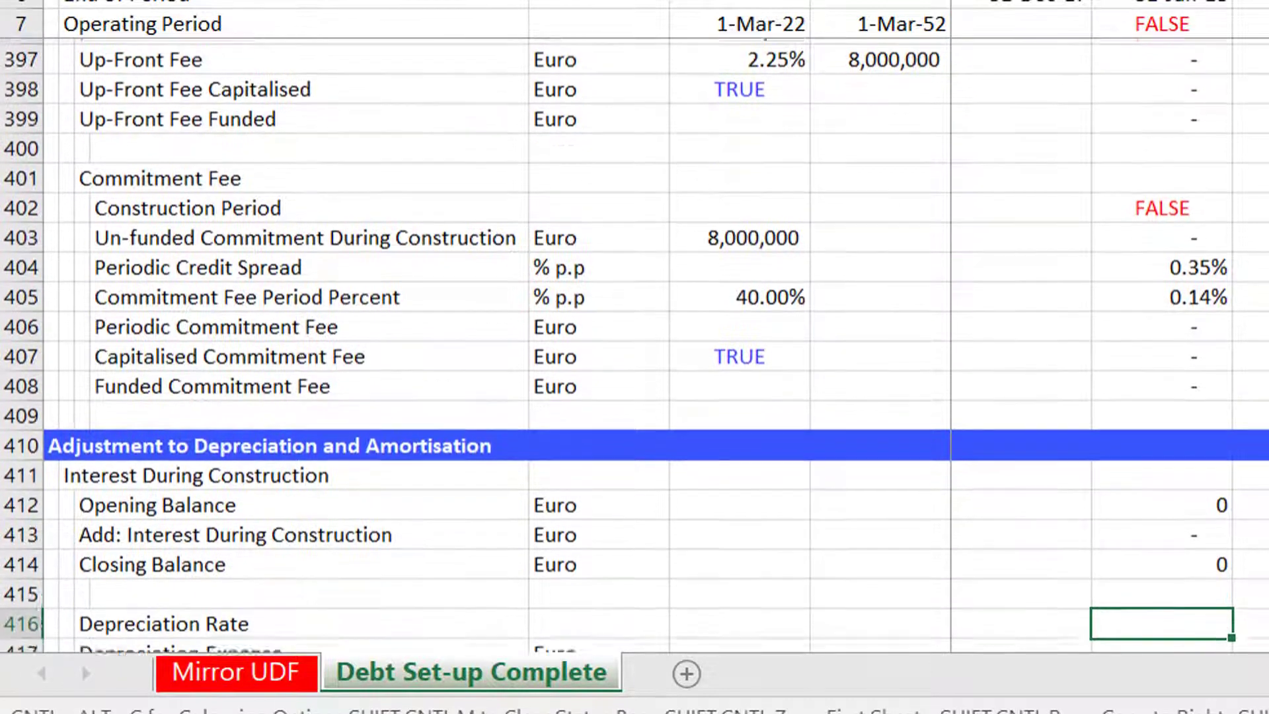
Link the IDC Depreciation Rate to the plant's Periodic Depreciation Rate.
key("Up")
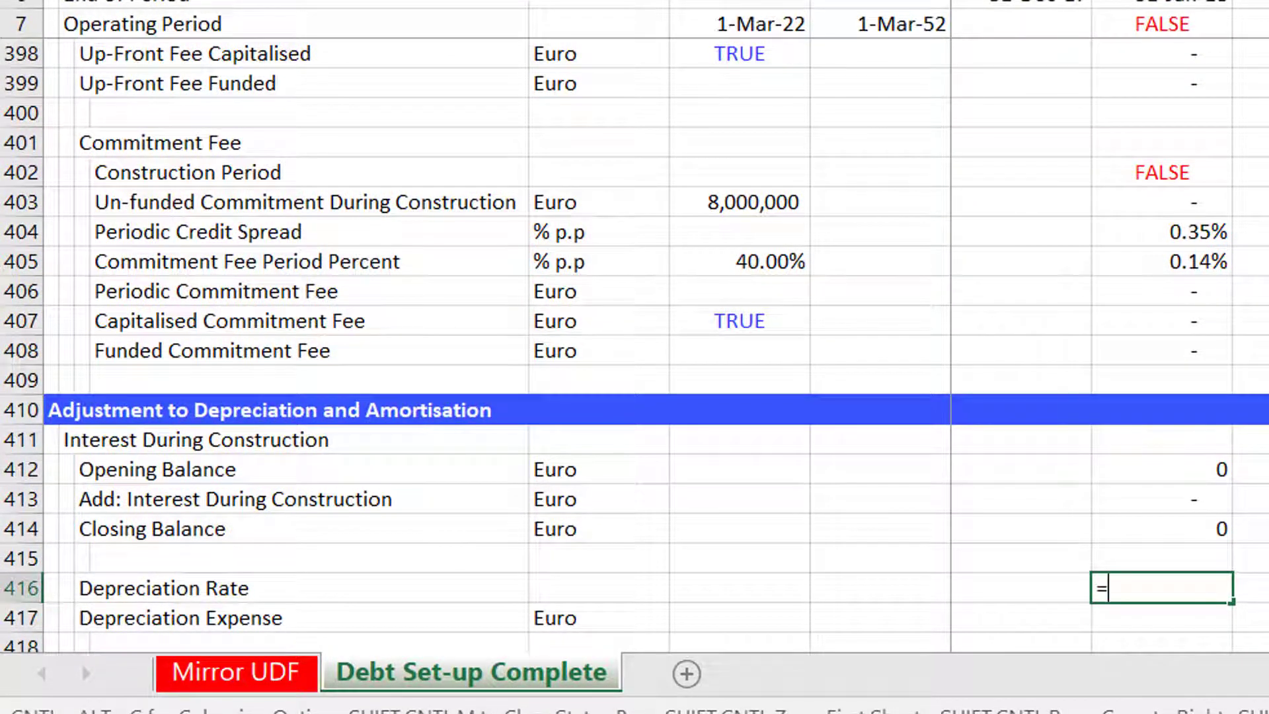
type("=")
key("Up")
key("Up")
key("Up")
key("Up")
key("Up")
key("Up")
key("Up")
key("Up")
key("Up")
key("Up")
key("Up")
key("Up")
key("Up")
key("Up")
key("Up")
key("Up")
key("Up")
key("Up")
key("Up")
key("Up")
key("Up")
key("Up")
key("Up")
key("Up")
key("Up")
key("Up")
key("Up")
key("Up")
key("Up")
key("Up")
key("Up")
key("Up")
key("Up")
key("Up")
key("Up")
key("Up")
key("Up")
key("Up")
key("Up")
key("Up")
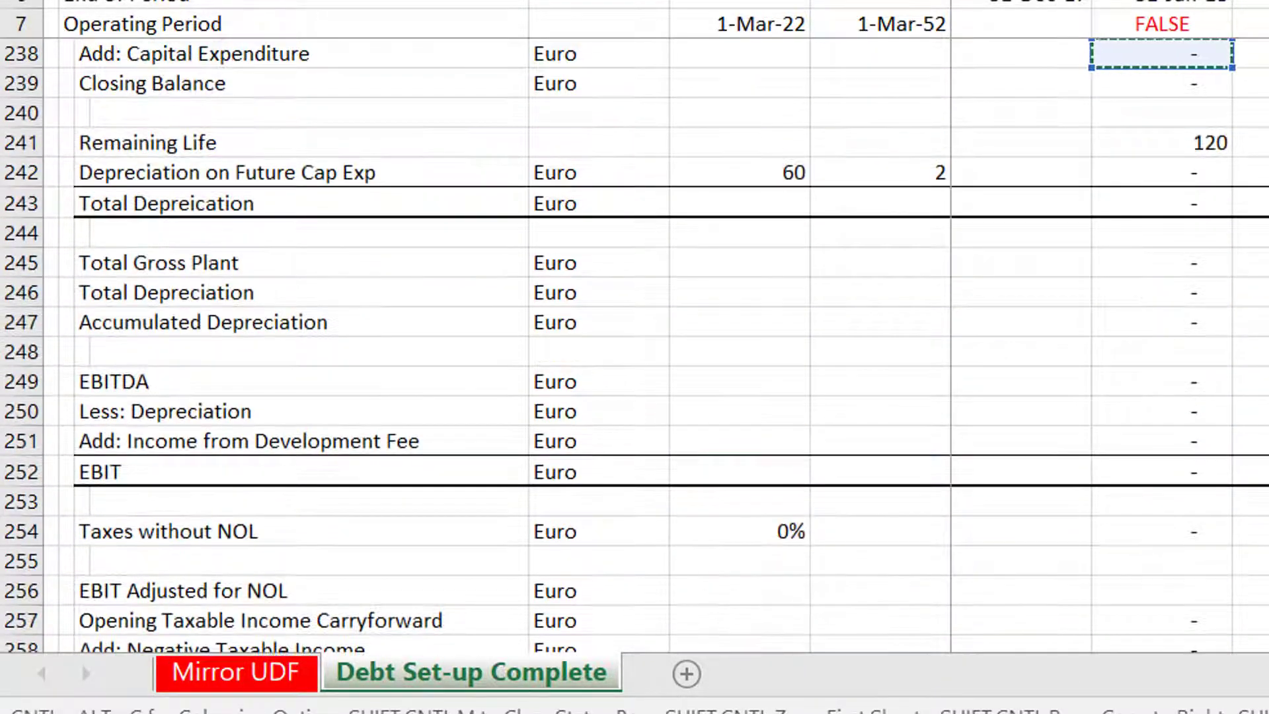
key("Down")
key("Down")
key("Down")
key("Down")
key("Down")
key("Down")
key("Down")
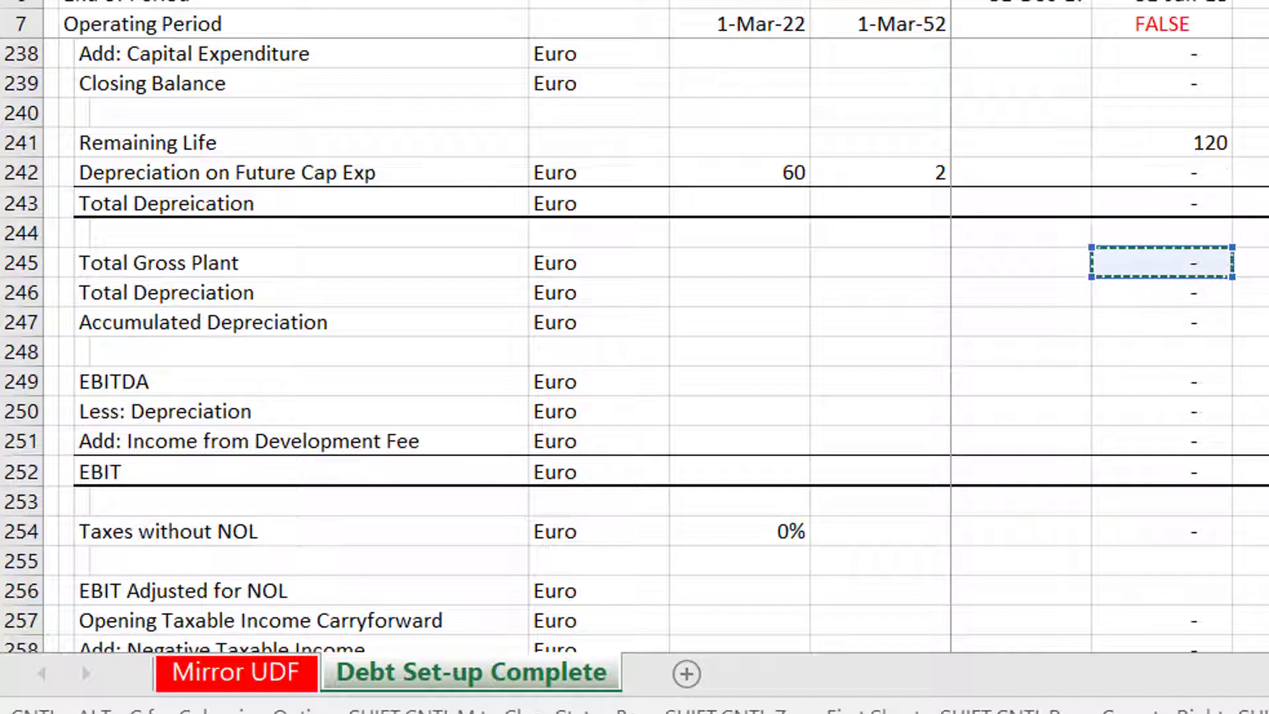
key("Up")
key("Up")
key("Up")
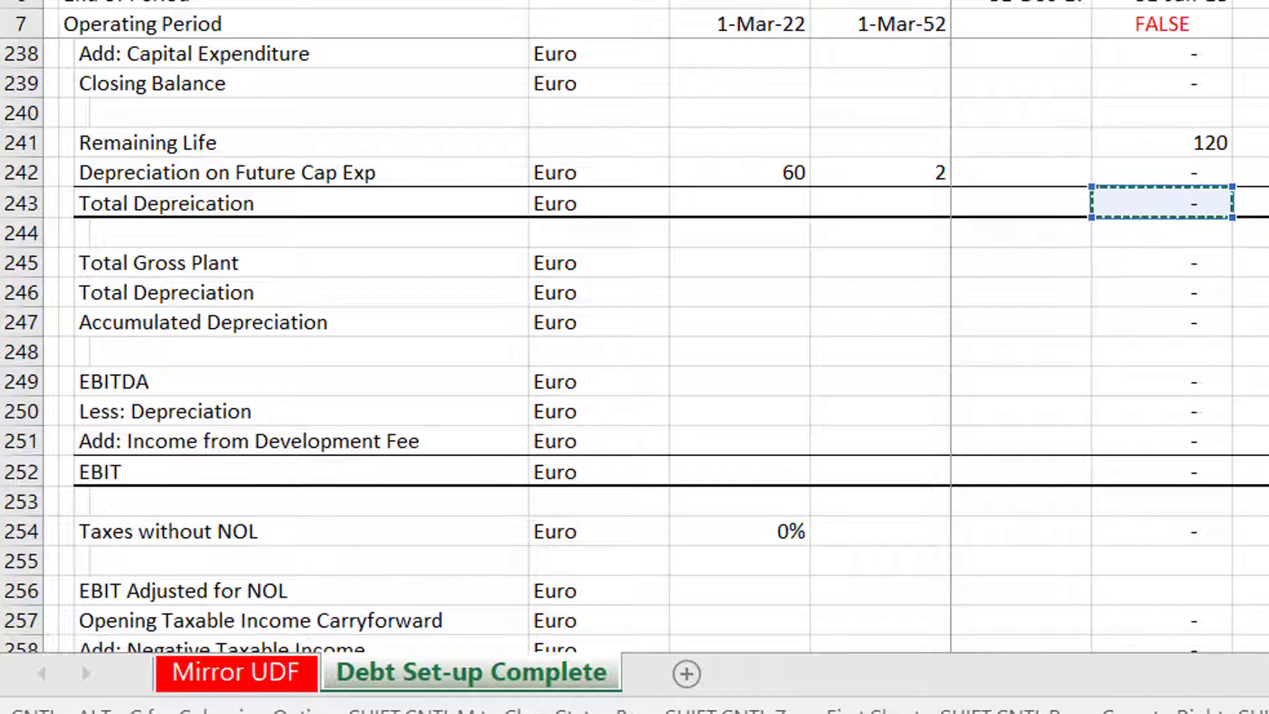
key("Up")
key("Up")
key("Up")
key("Up")
key("Up")
key("Up")
key("Up")
key("Up")
key("Up")
key("Up")
key("Up")
key("Up")
key("Up")
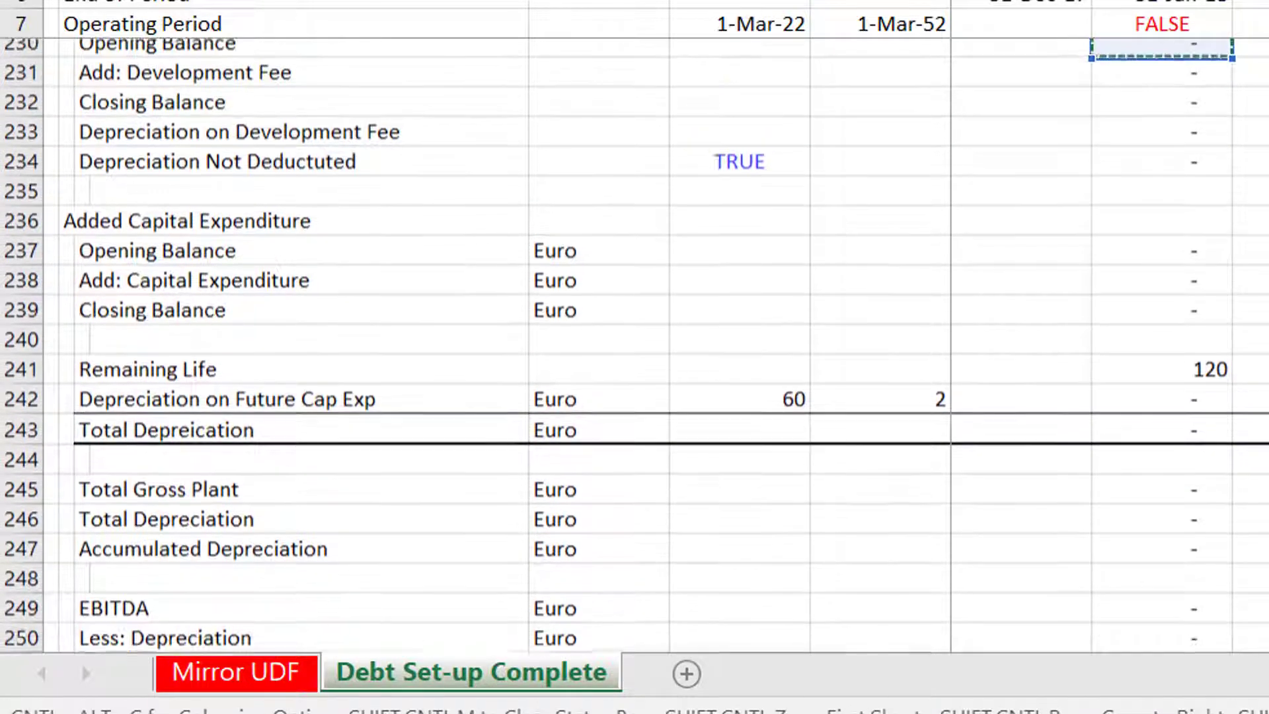
key("Up")
key("Up")
key("Up")
key("Up")
key("Up")
key("Up")
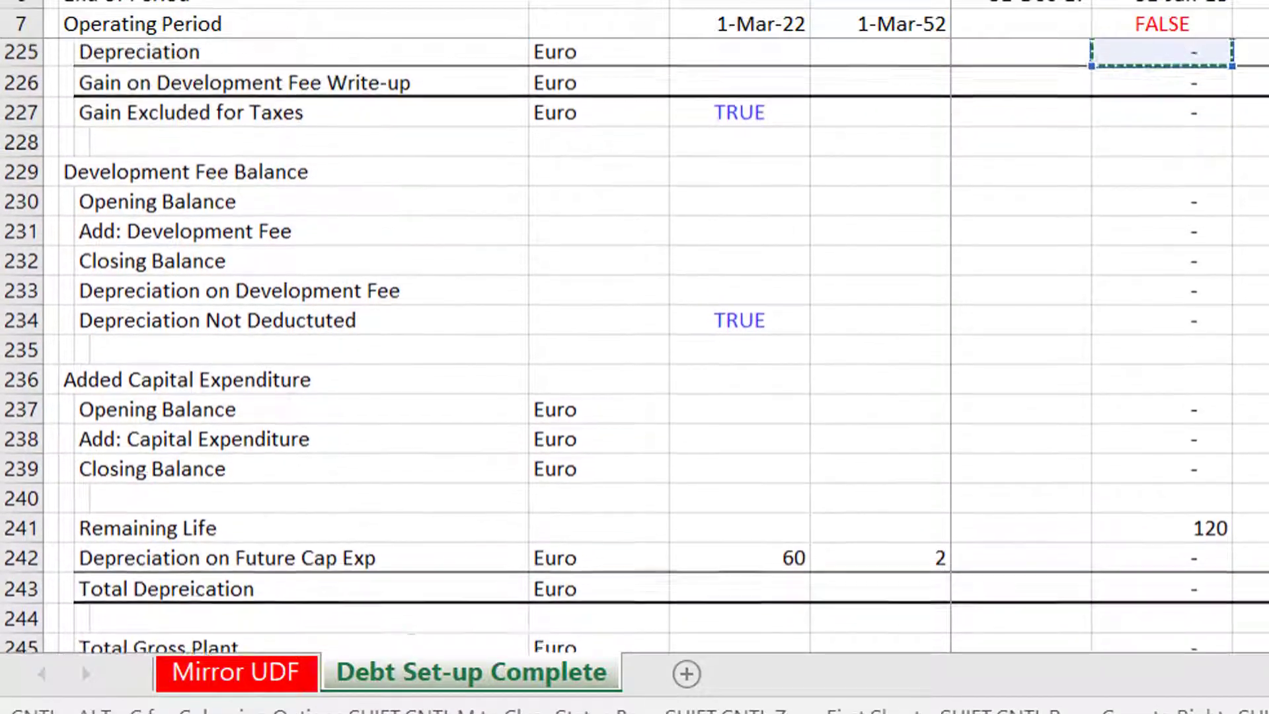
key("Up")
key("Up")
key("Up")
key("Up")
key("Down")
key("Down")
key("Down")
key("Down")
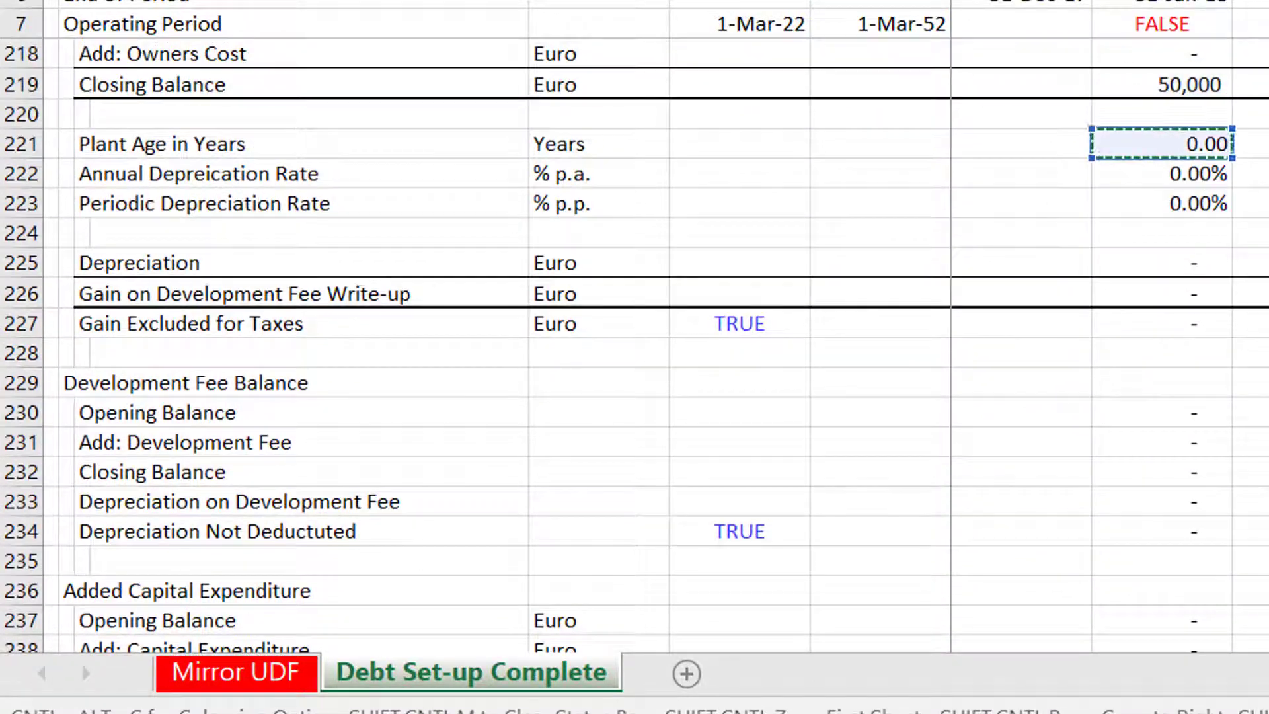
key("Return")
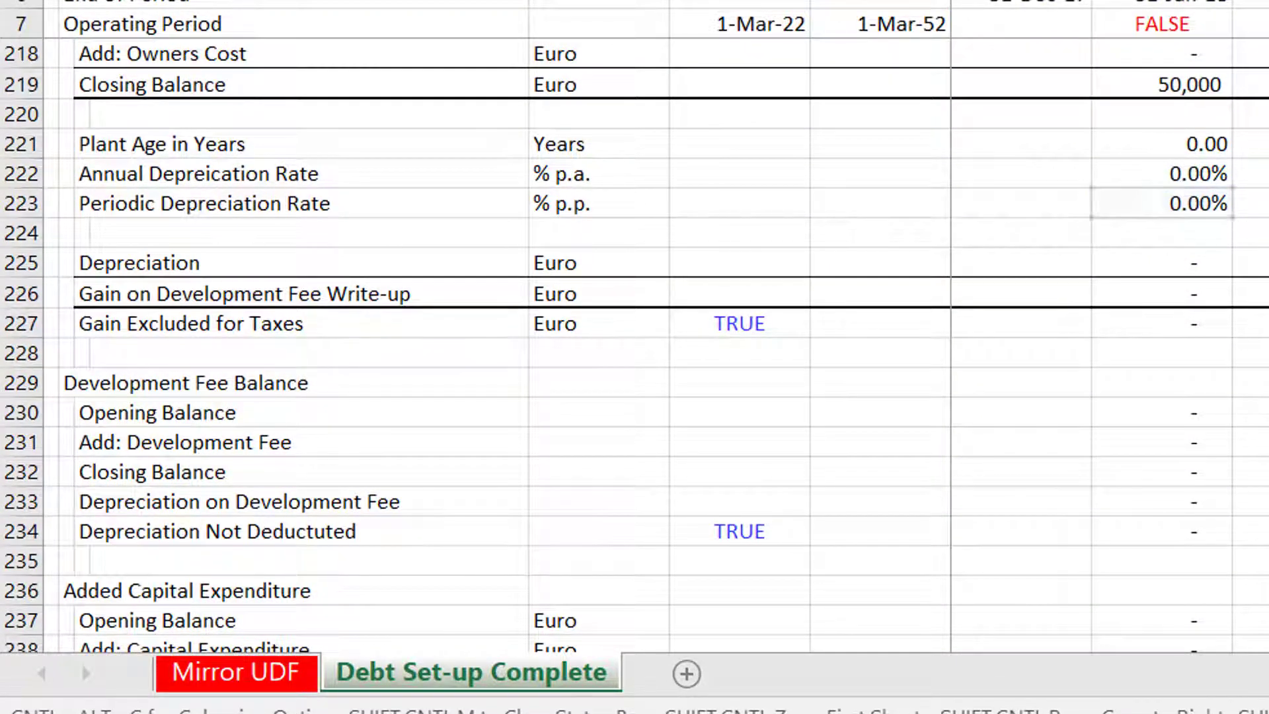
Set the Depreciation Expense to the Depreciation Rate multiplied by the IDC Closing Balance.
type("=")
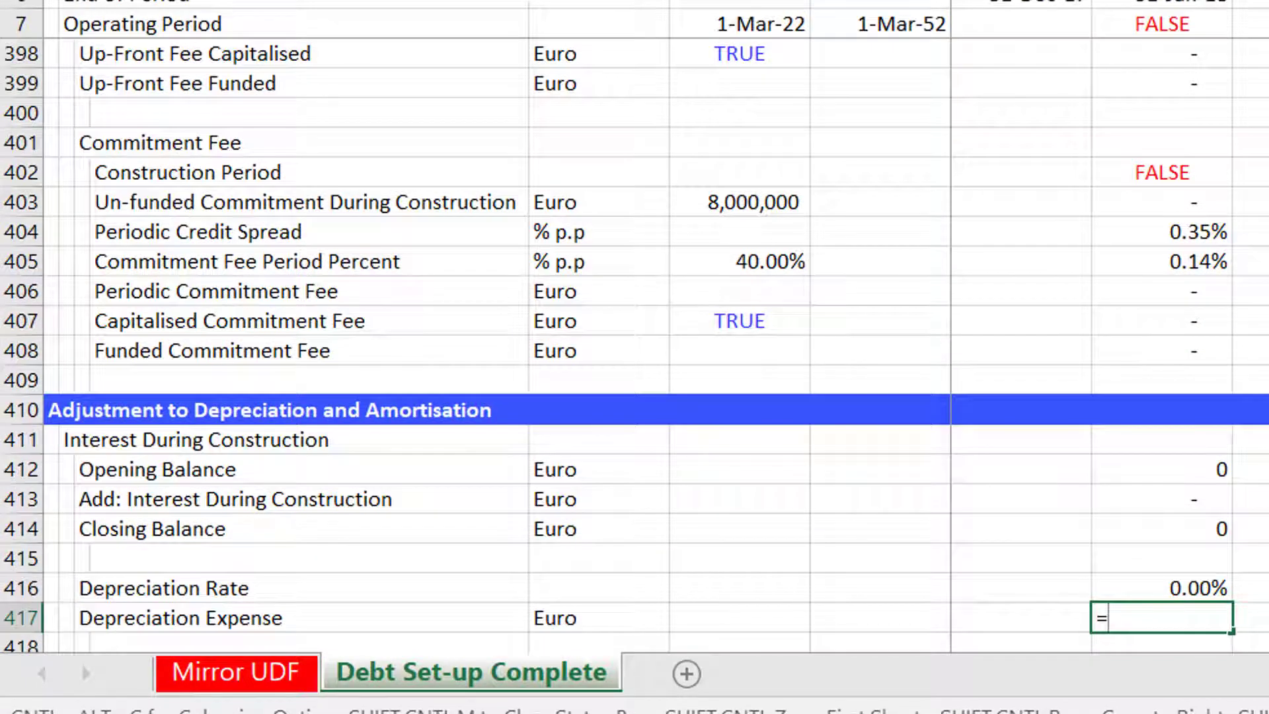
key("Up")
type("*")
key("Up")
key("Up")
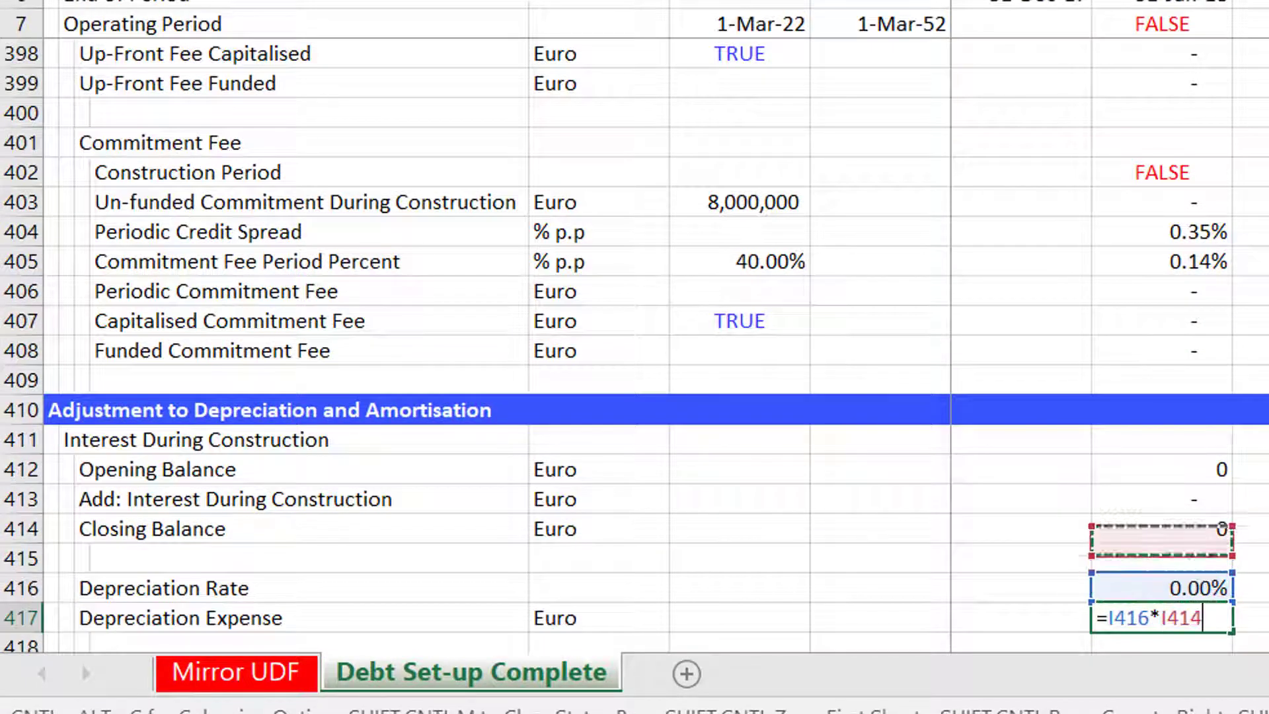
key("Up")
key("Up")
key("Up")
key("Return")
Link the Fees During Construction opening balance to the previous period's closing balance.
key("Down")
key("Down")
key("Down")
key("Down")
key("Down")
key("Down")
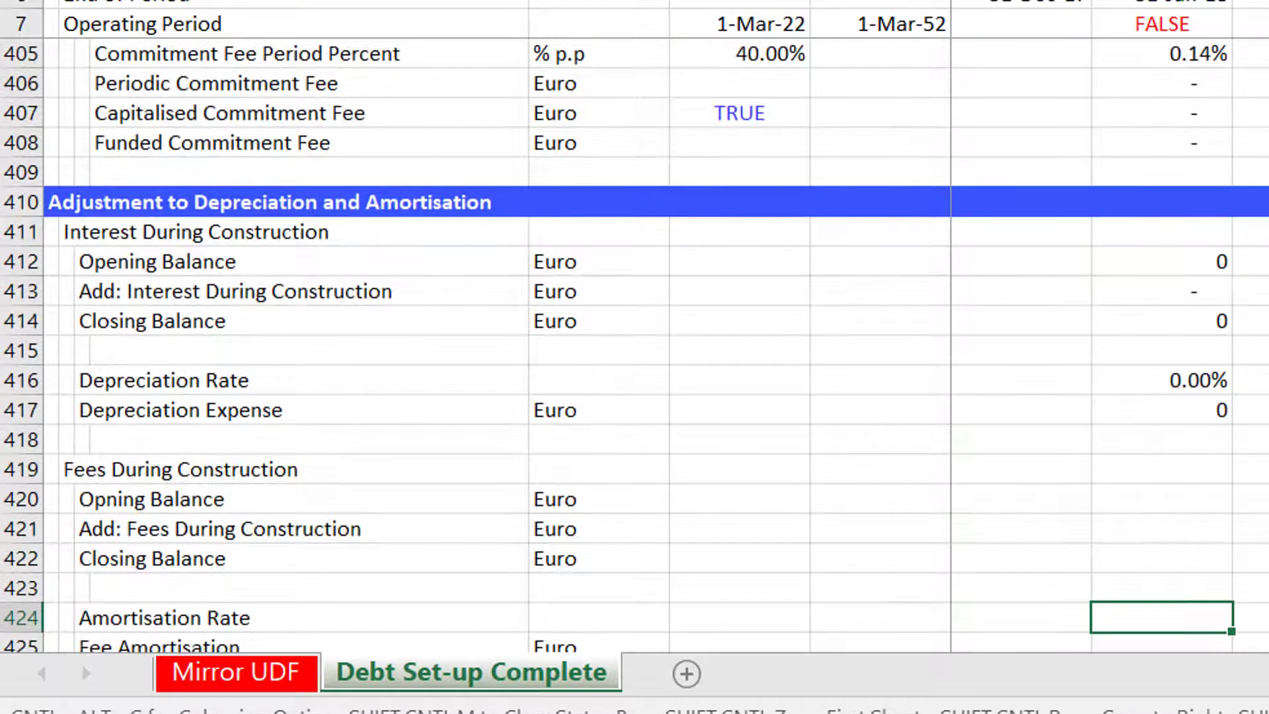
key("Up")
key("Up")
key("Up")
key("Up")
key("Up")
key("Up")
key("Up")
key("Down")
key("Down")
key("Down")
key("Down")
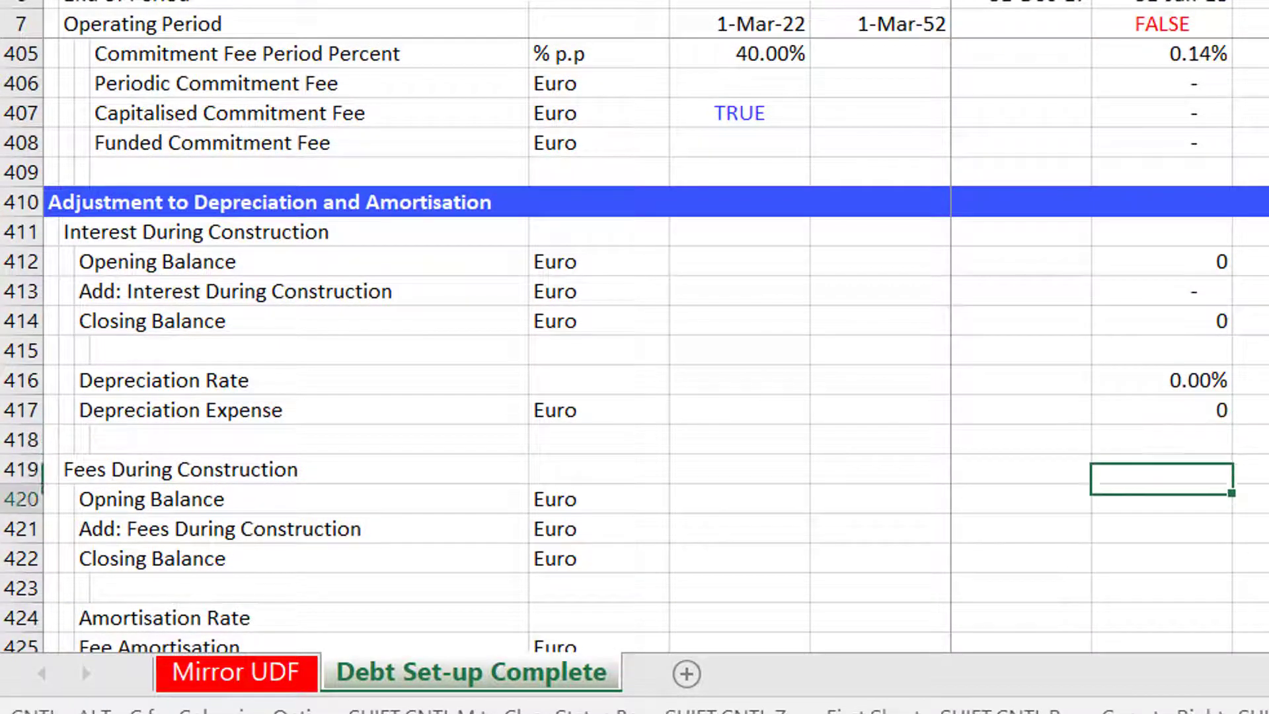
key("Up")
type("=")
key("Down")
key("Down")
key("Left")
key("Return")
Set Add: Fees During Construction to the Up-Front Fee During Construction plus the Commitment Fee During Construction.
type("=")
key("Page_Up")
key("Page_Up")
key("Page_Up")
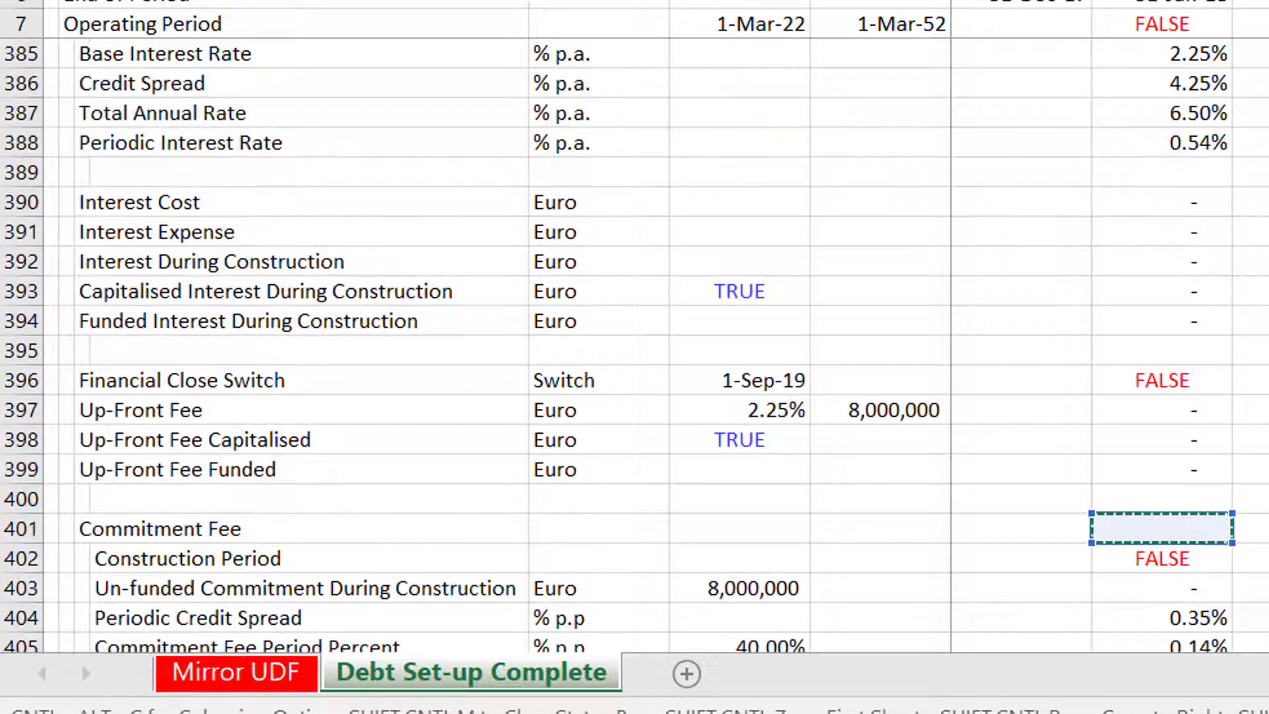
key("Up")
key("Up")
key("Up")
key("Up")
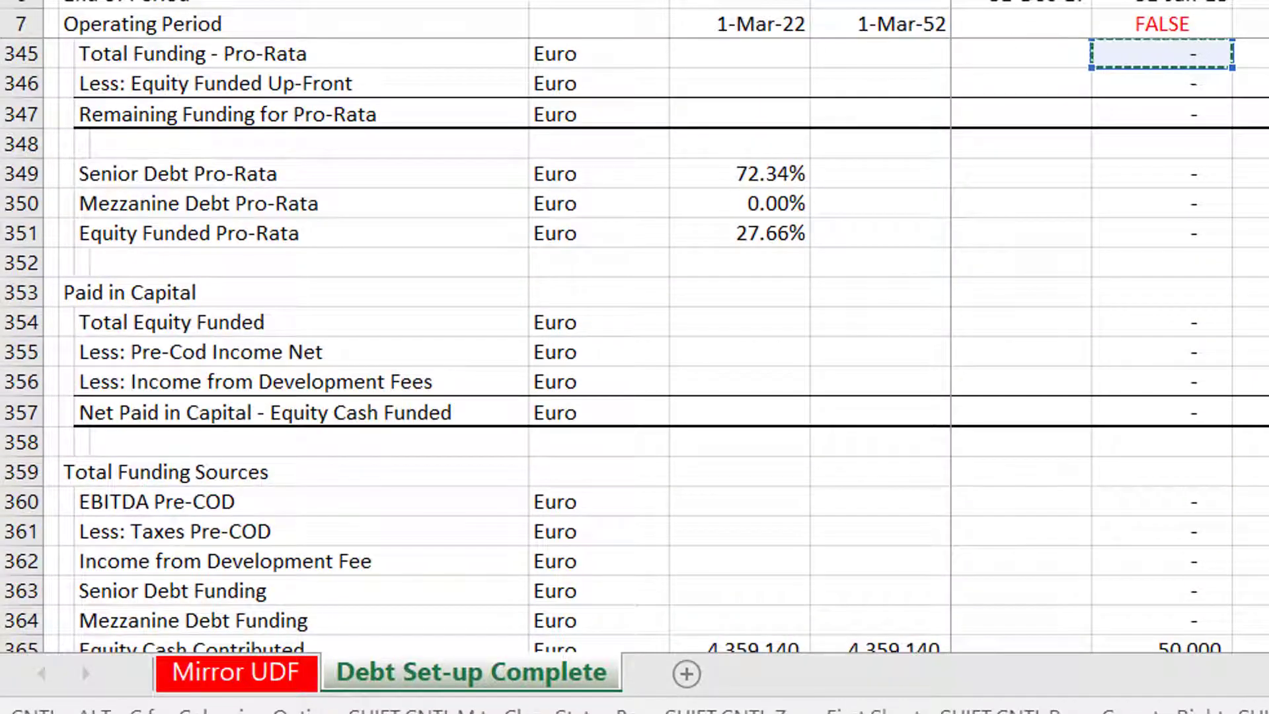
key("Page_Up")
key("Page_Up")
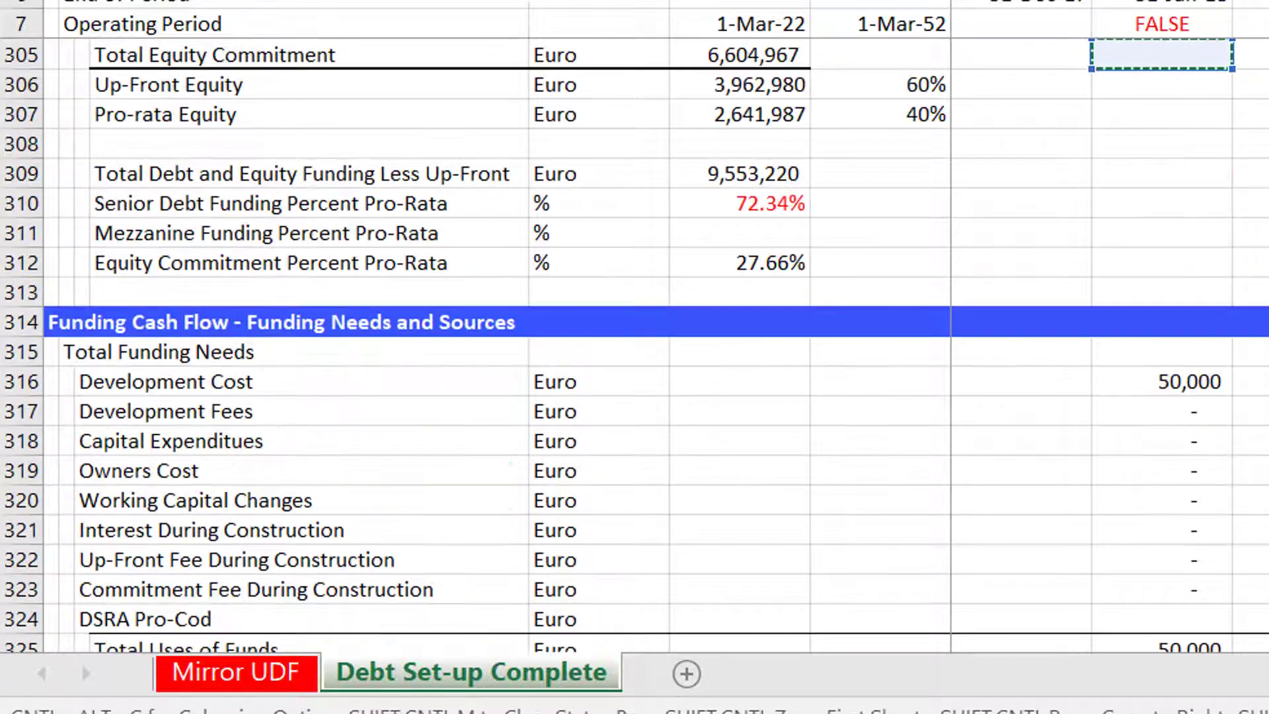
key("Down")
key("Down")
key("Down")
key("Down")
key("Down")
key("Down")
key("Down")
key("Down")
key("Down")
key("Down")
key("Down")
key("Down")
key("Down")
key("Down")
key("Down")
key("Down")
key("Down")
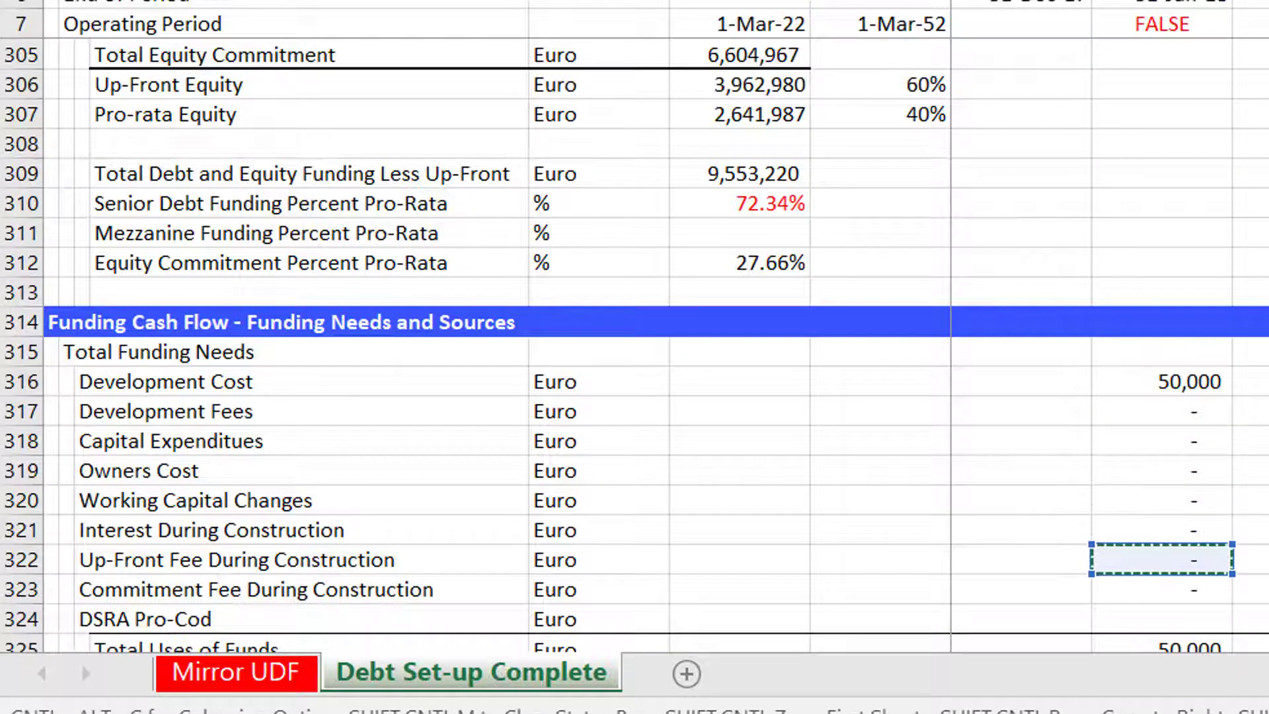
type("+")
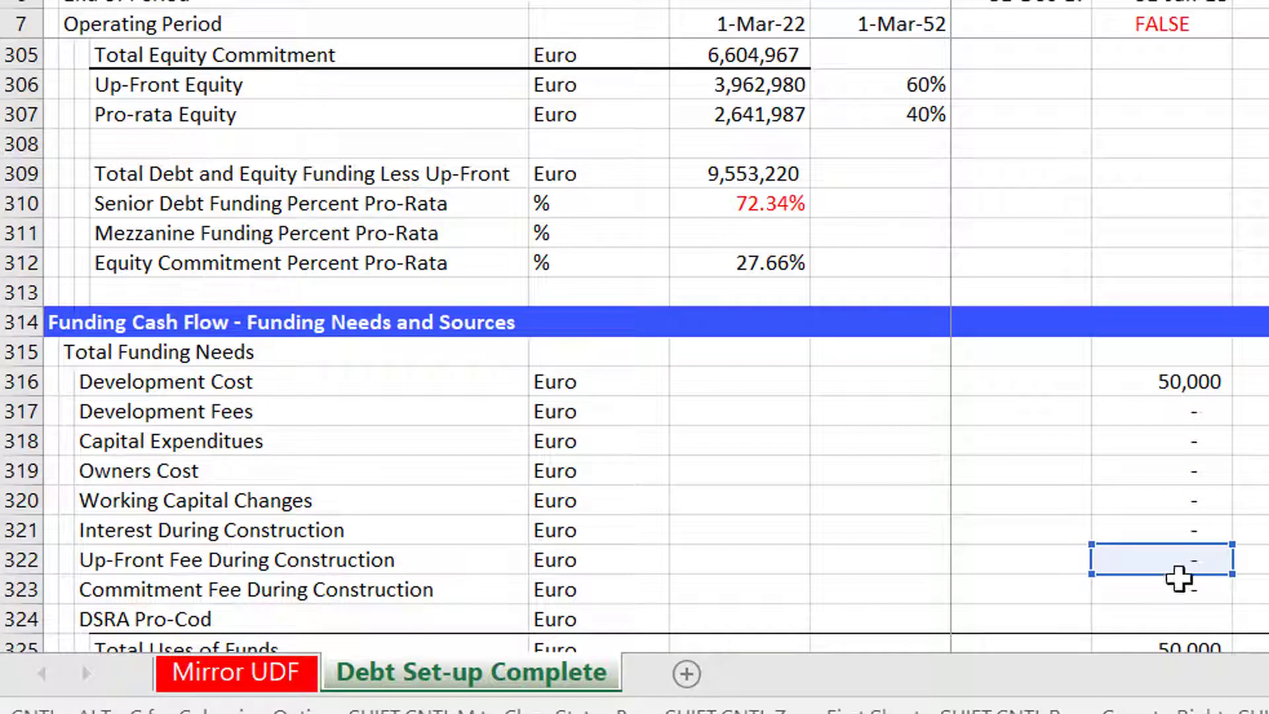
left_click(1167, 589)
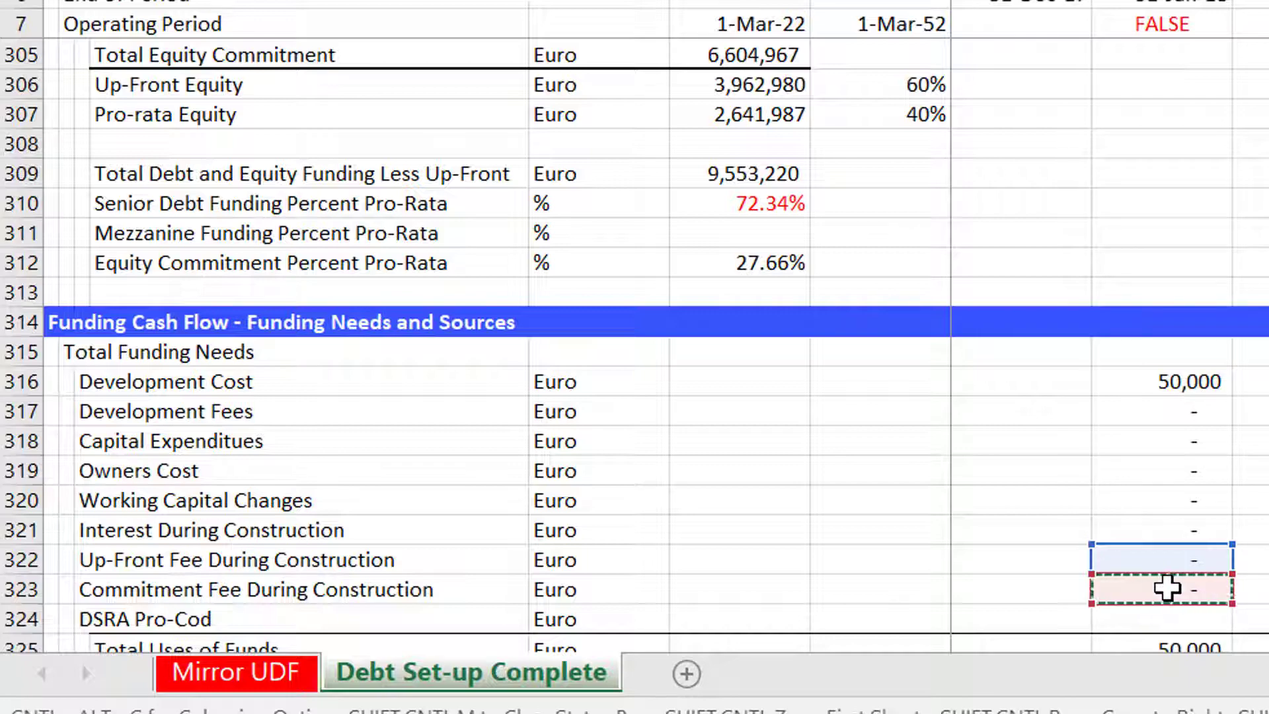
key("Return")
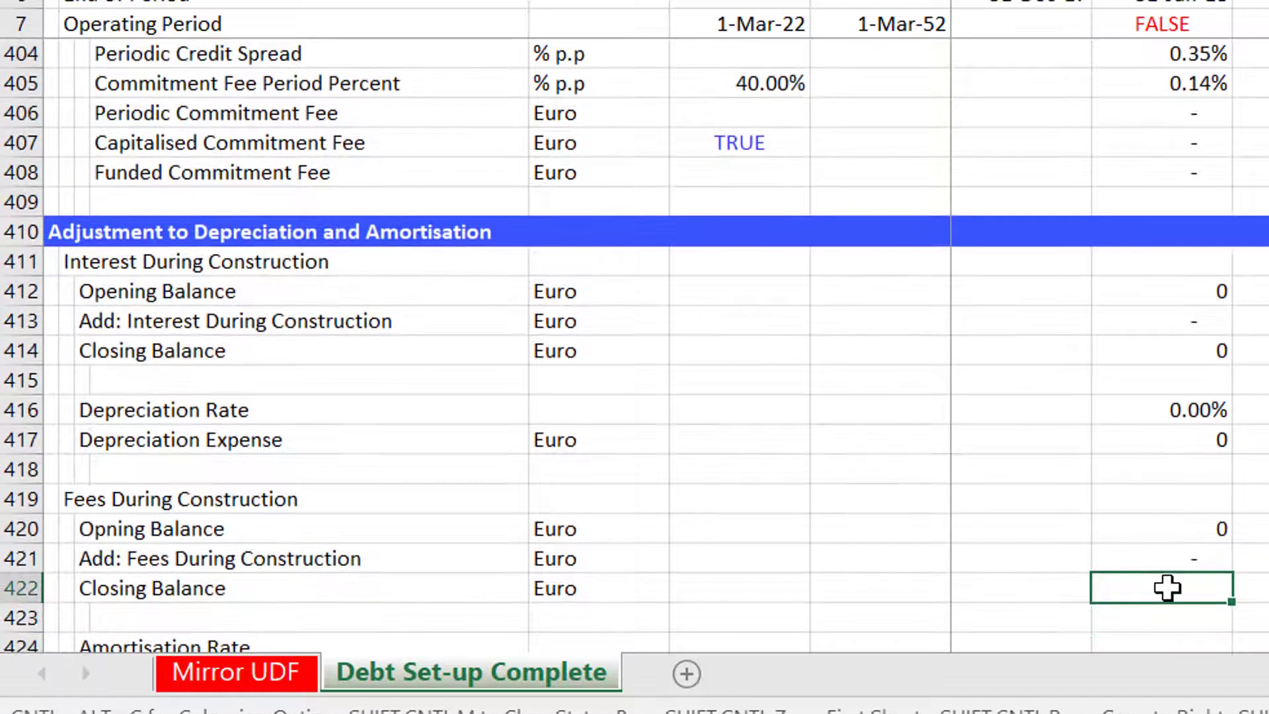
type("=")
key("Up")
key("Up")
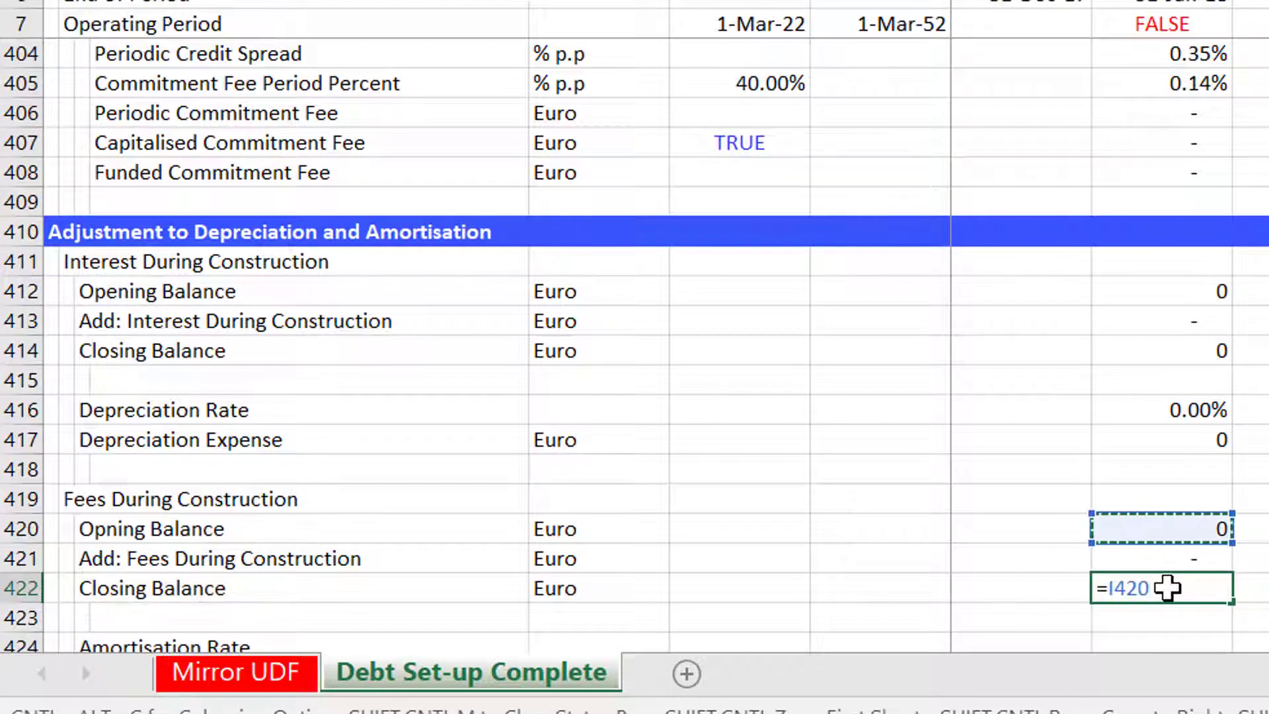
key("Escape")
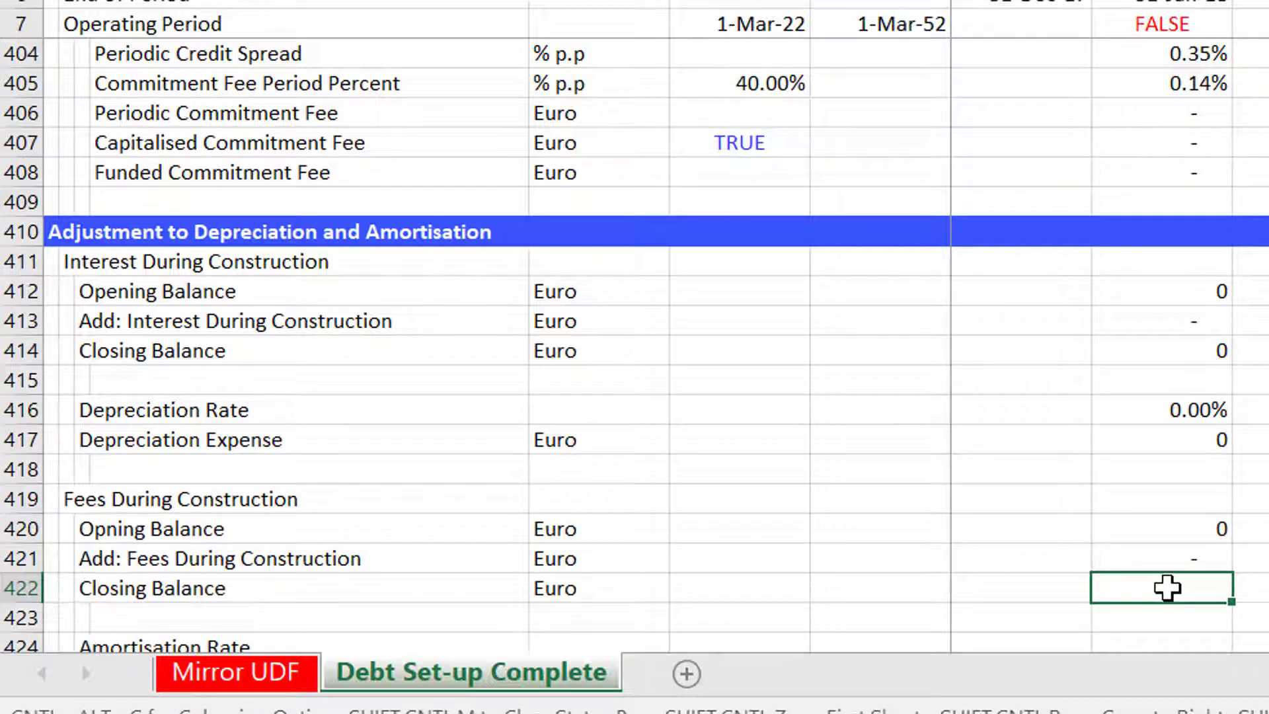
AutoSum the fees opening balance and additions into the Fees During Construction Closing Balance.
key("alt+equal")
key("Return")
key("Down")
key("Down")
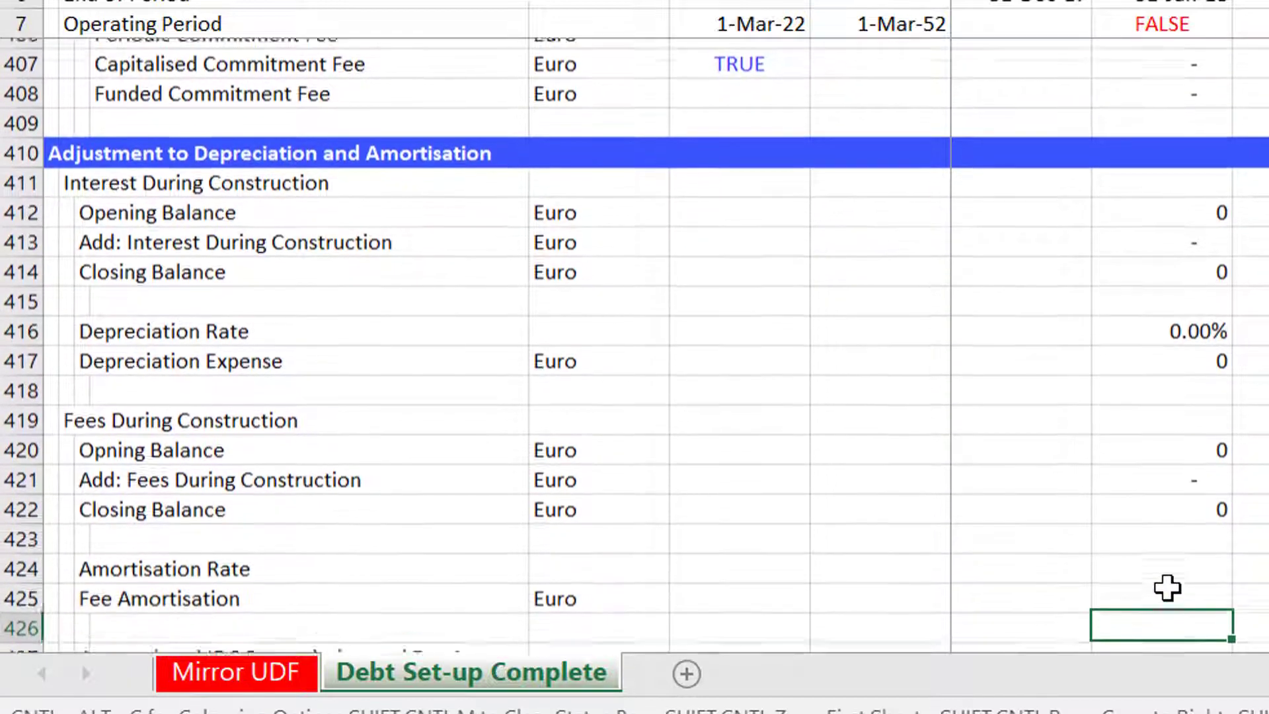
Link the Fees Amortisation Rate to the depreciation rate above it.
key("Up")
type("=")
key("Up")
key("Up")
key("Up")
key("Up")
key("Up")
key("Up")
key("Up")
key("Up")
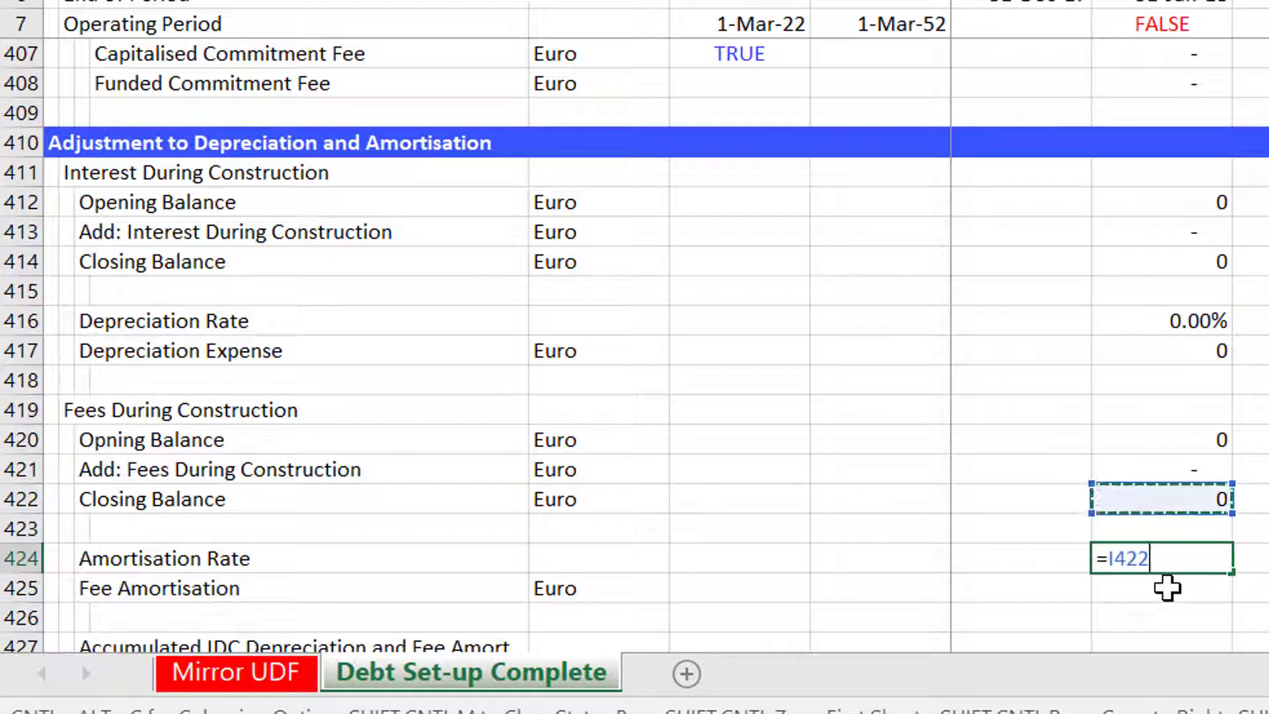
key("Return")
Set Fee Amortisation to the Amortisation Rate multiplied by the fees closing balance.
type("=")
key("Up")
type("*")
key("Up")
key("Up")
Review the completed IDC and fees calculation block in the depreciation and amortisation section.
key("Up")
key("Up")
key("Up")
key("Return")
key("Up")
key("Up")
key("Up")
key("Up")
key("Up")
key("Up")
key("Up")
key("Up")
key("Up")
key("Up")
key("Up")
key("Up")
key("Up")
key("Up")
key("shift+Down")
key("shift+Down")
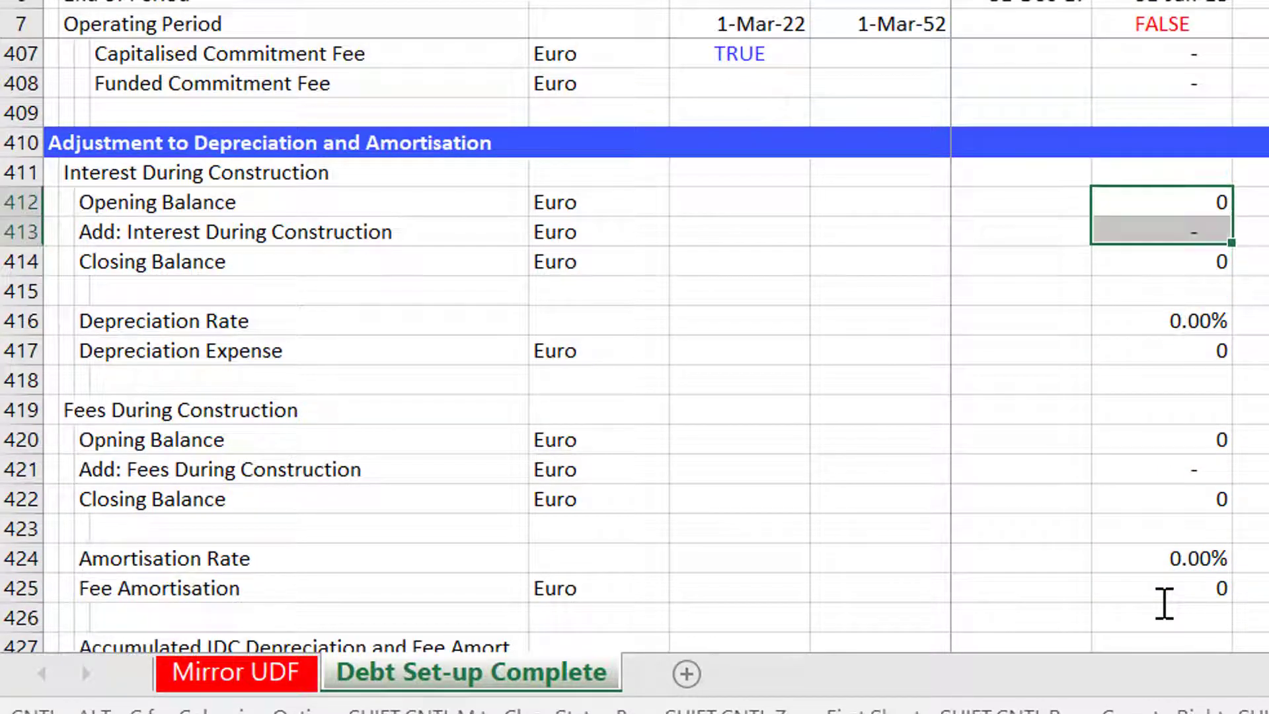
key("shift+Down")
key("shift+Down")
key("shift+Down")
key("shift+Down")
key("shift+Down")
key("shift+Down")
key("shift+Down")
key("shift+Down")
key("shift+Down")
key("shift+Down")
key("shift+Down")
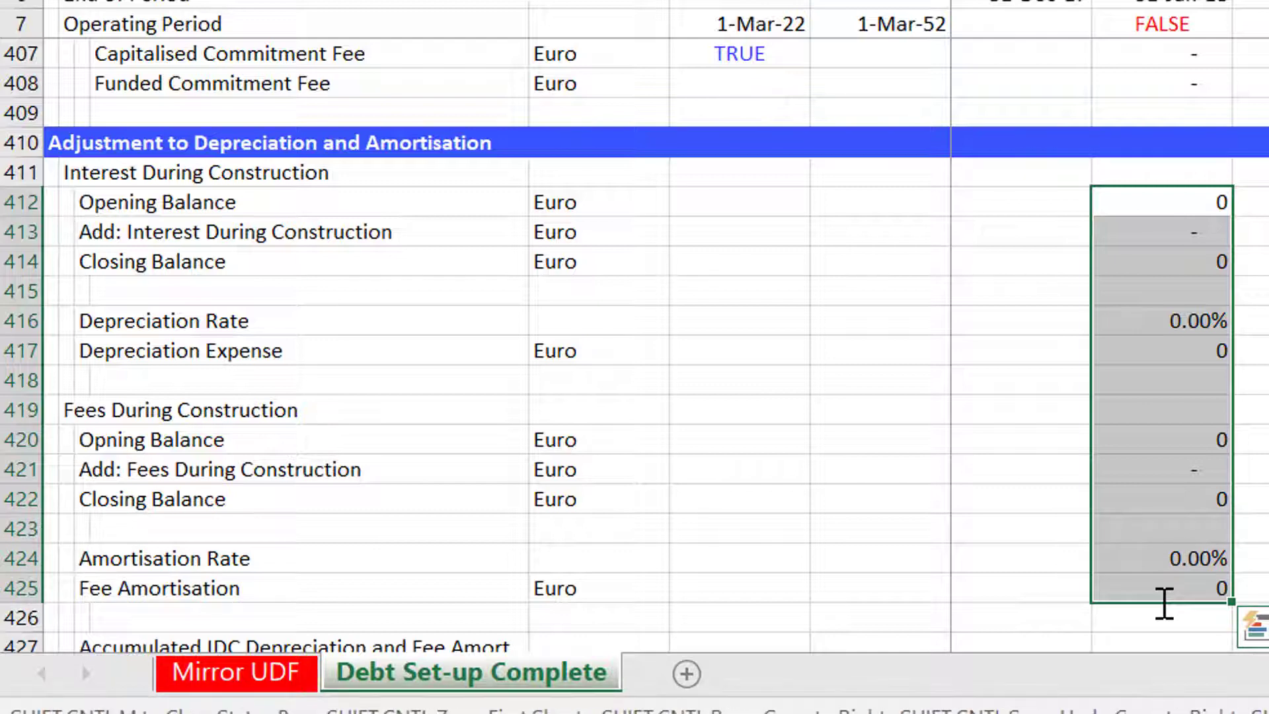
key("Down")
key("Down")
key("Down")
key("Down")
key("Down")
key("Down")
key("Down")
key("Down")
key("Down")
key("Down")
key("Down")
key("Down")
key("Down")
key("Down")
key("Down")
key("Down")
key("Down")
key("Down")
key("Down")
key("Down")
key("Down")
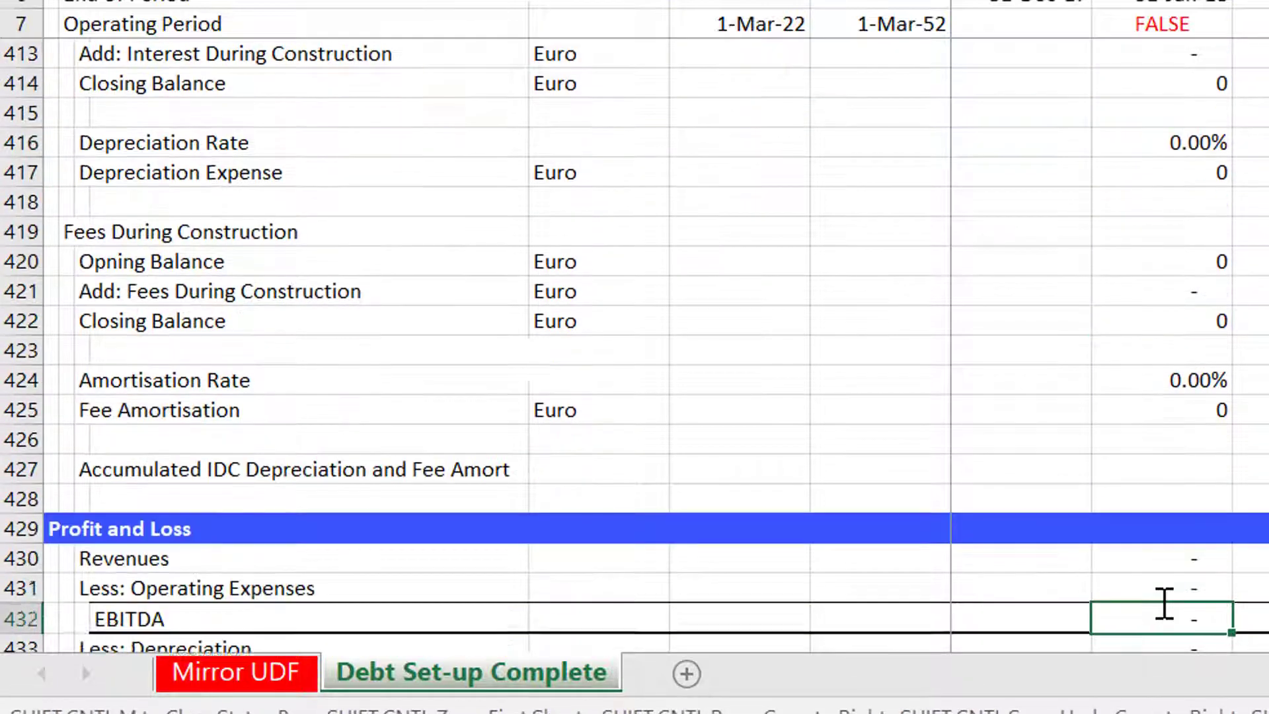
Set Accumulated IDC Depreciation and Fee Amort to the previous period's value plus Fee Amortisation plus Depreciation Expense.
key("Up")
key("Up")
key("Up")
key("Up")
key("Up")
key("Up")
type("=")
key("Left")
type("+")
key("Up")
key("Up")
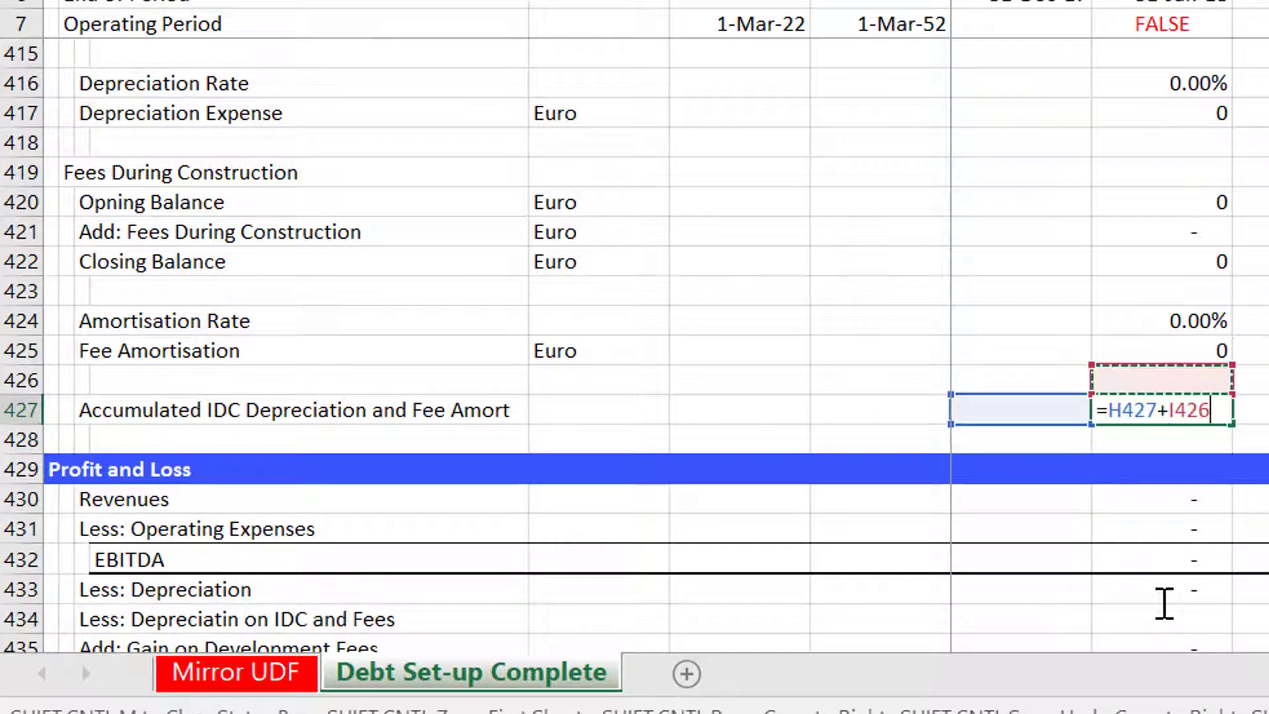
type("+")
key("Up")
key("Up")
key("Up")
key("Up")
key("Up")
key("Up")
key("Up")
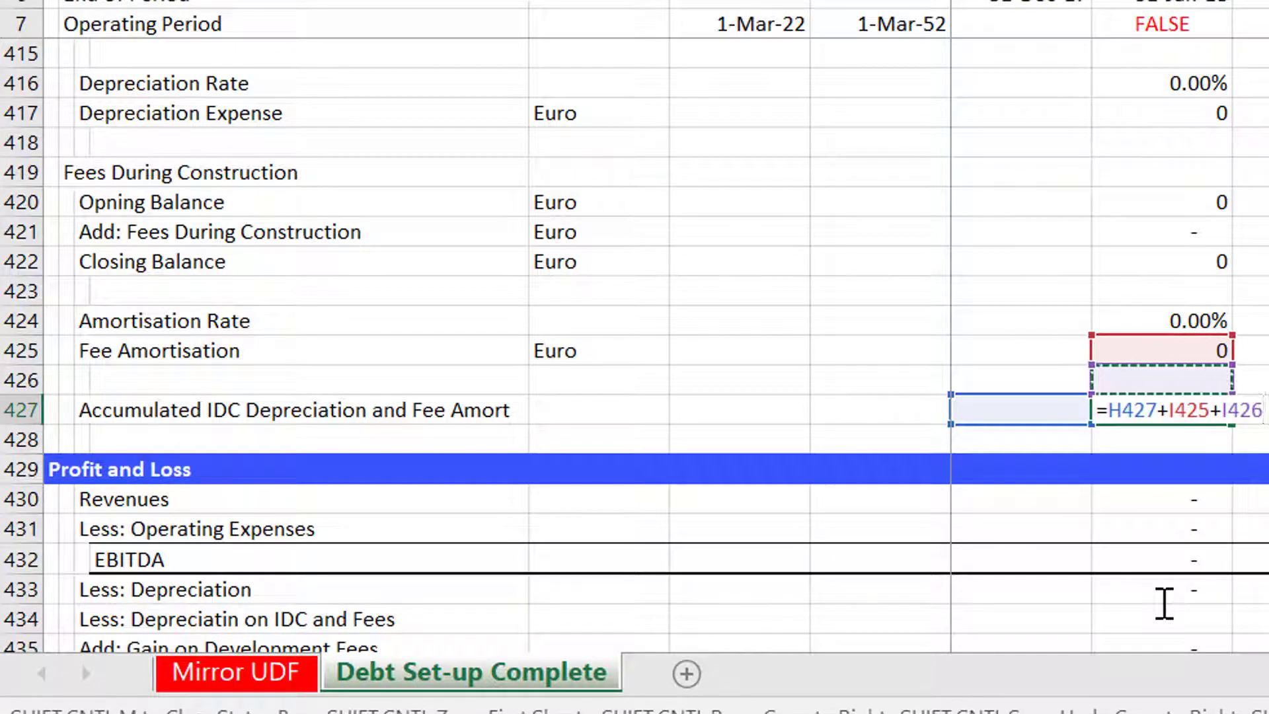
key("Up")
key("Up")
Fill the accumulated depreciation and amortisation formula across the timeline columns.
key("Up")
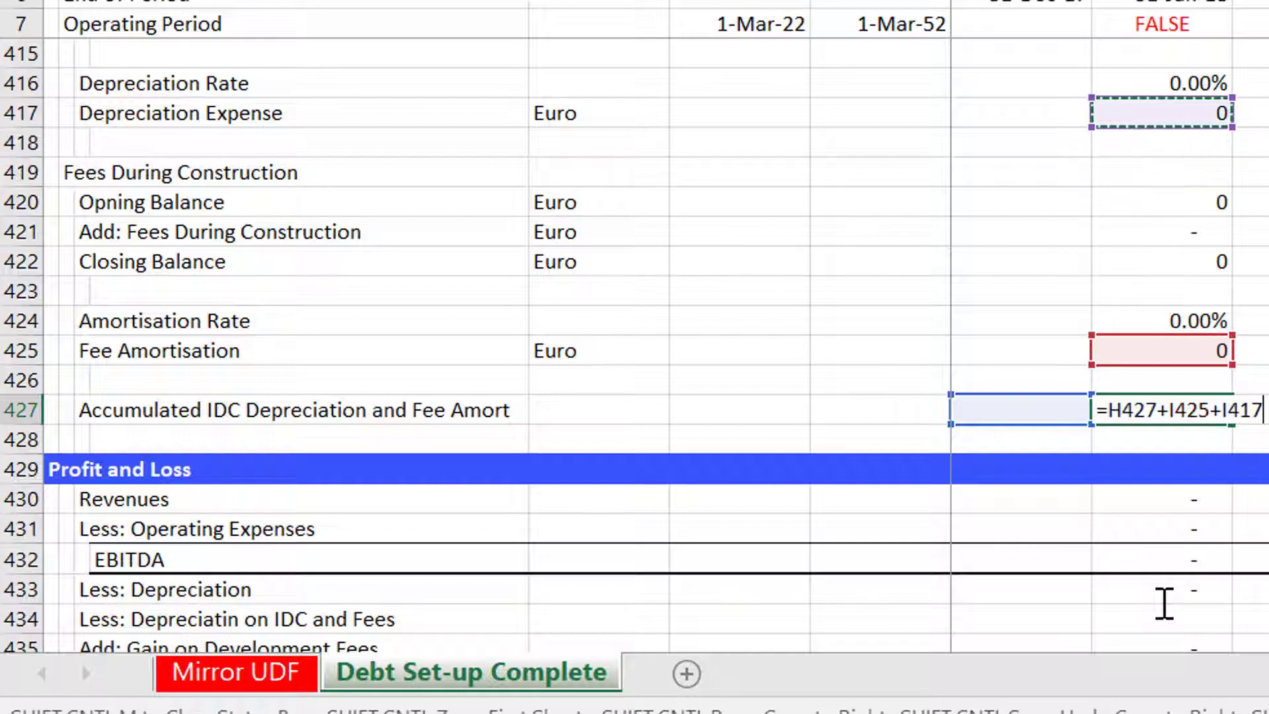
key("Return")
key("Up")
key("ctrl+shift+r")
key("Down")
key("Up")
key("Page_Down")
key("Page_Down")
key("Page_Down")
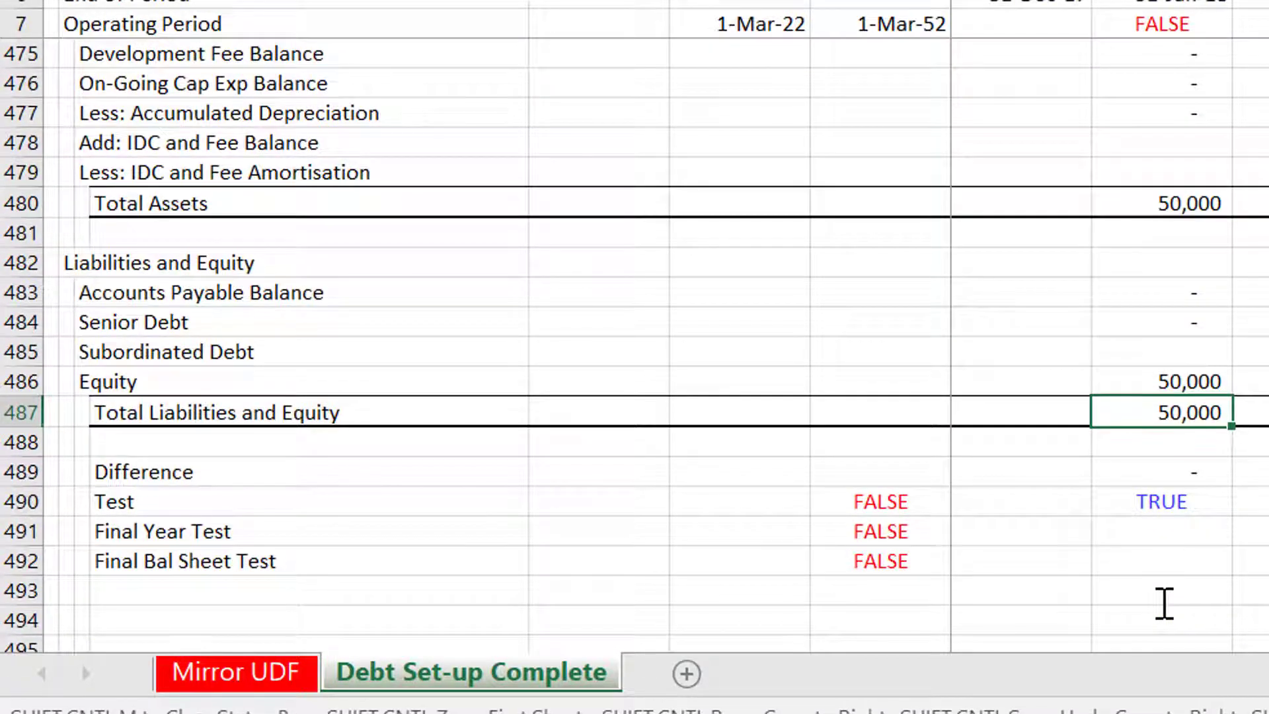
key("Up")
key("Up")
key("Up")
key("Up")
key("Up")
key("Up")
key("Up")
key("Up")
key("Up")
key("Up")
key("Left")
key("Left")
key("Left")
key("Left")
key("Left")
key("Down")
key("Right")
key("Right")
key("Right")
key("Right")
key("Right")
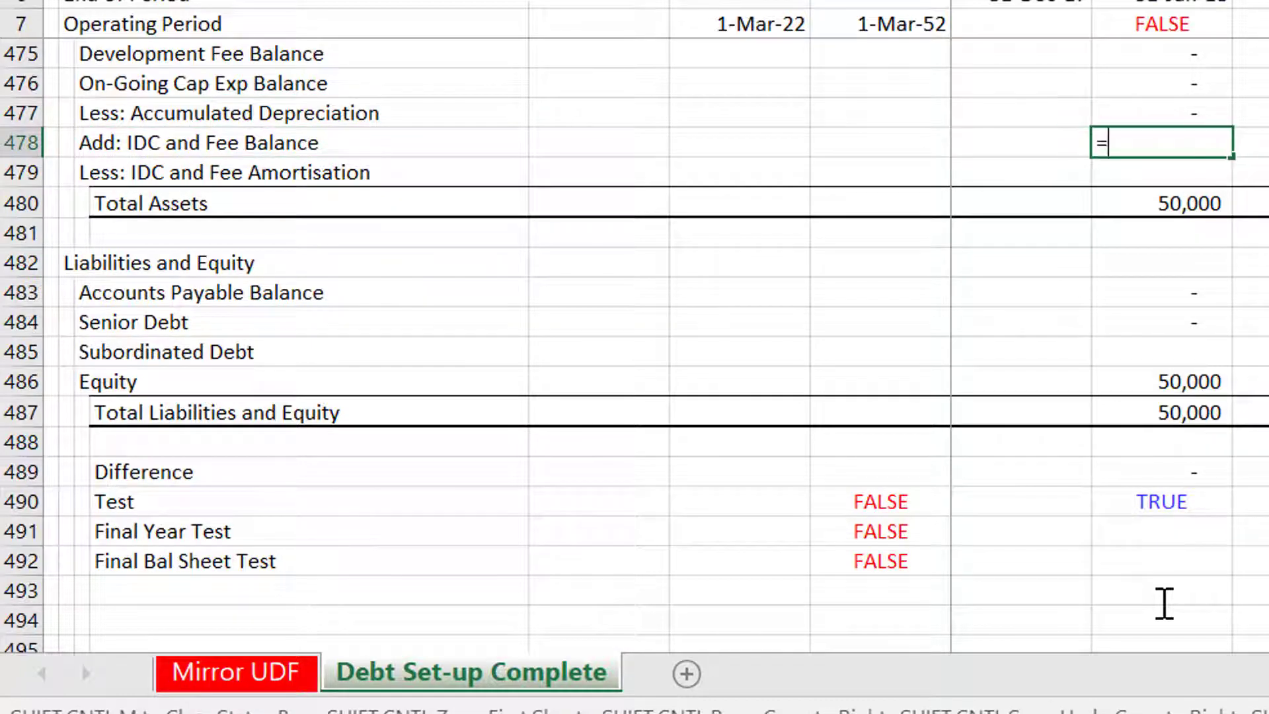
type("=")
key("Up")
key("Up")
key("Up")
key("Up")
key("Up")
key("Up")
key("Up")
key("Up")
key("Up")
key("Up")
key("Up")
key("Up")
key("Up")
key("Up")
key("Up")
key("Up")
key("Up")
key("Up")
key("Up")
key("Up")
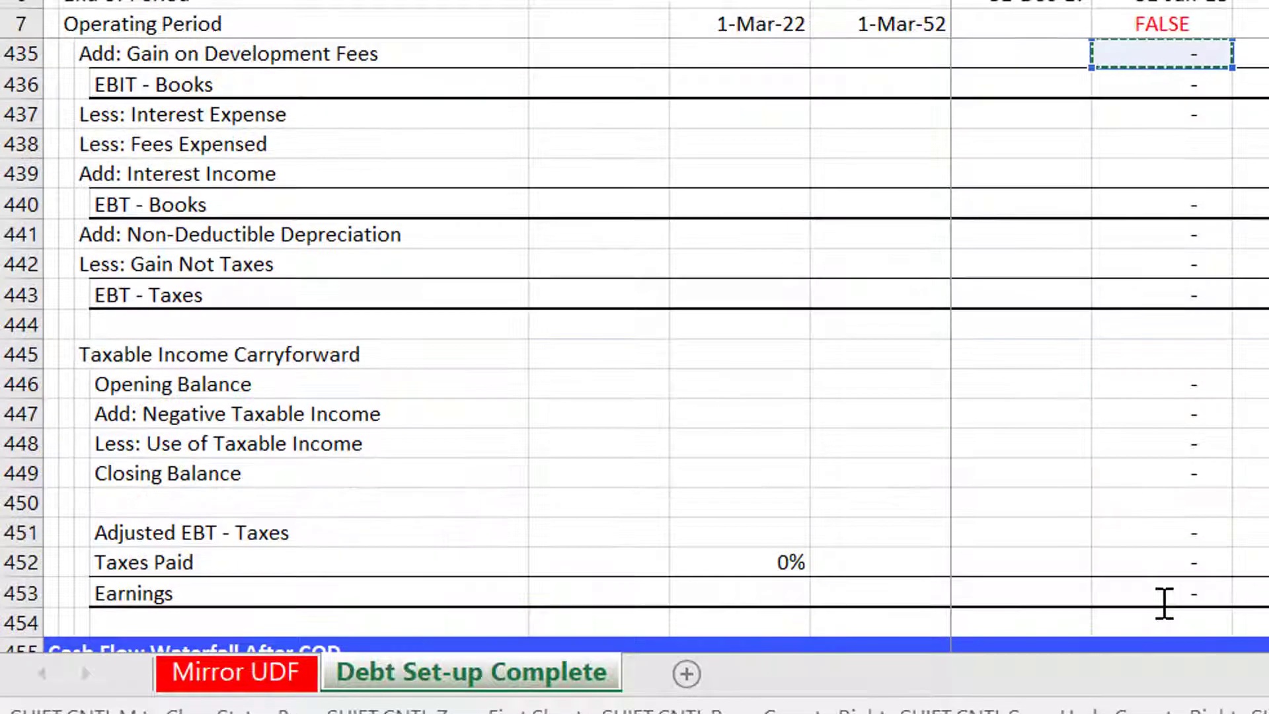
key("Page_Up")
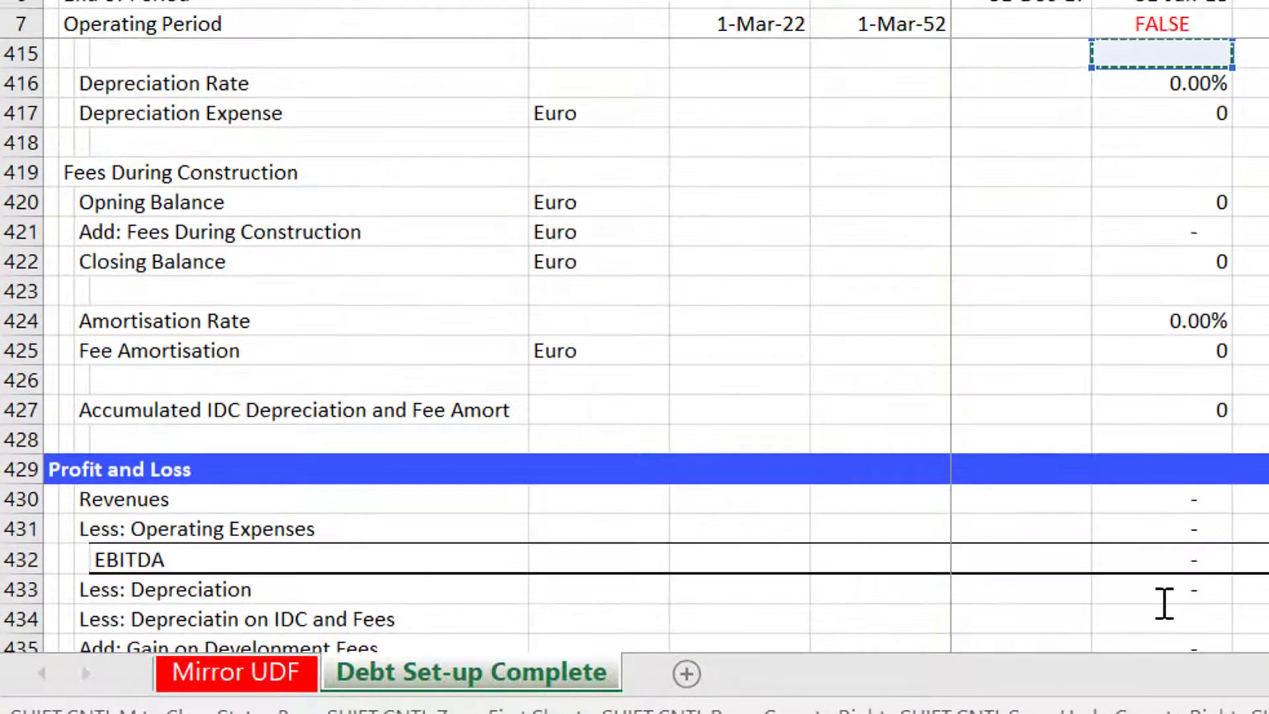
key("Down")
key("Up")
key("Up")
key("Up")
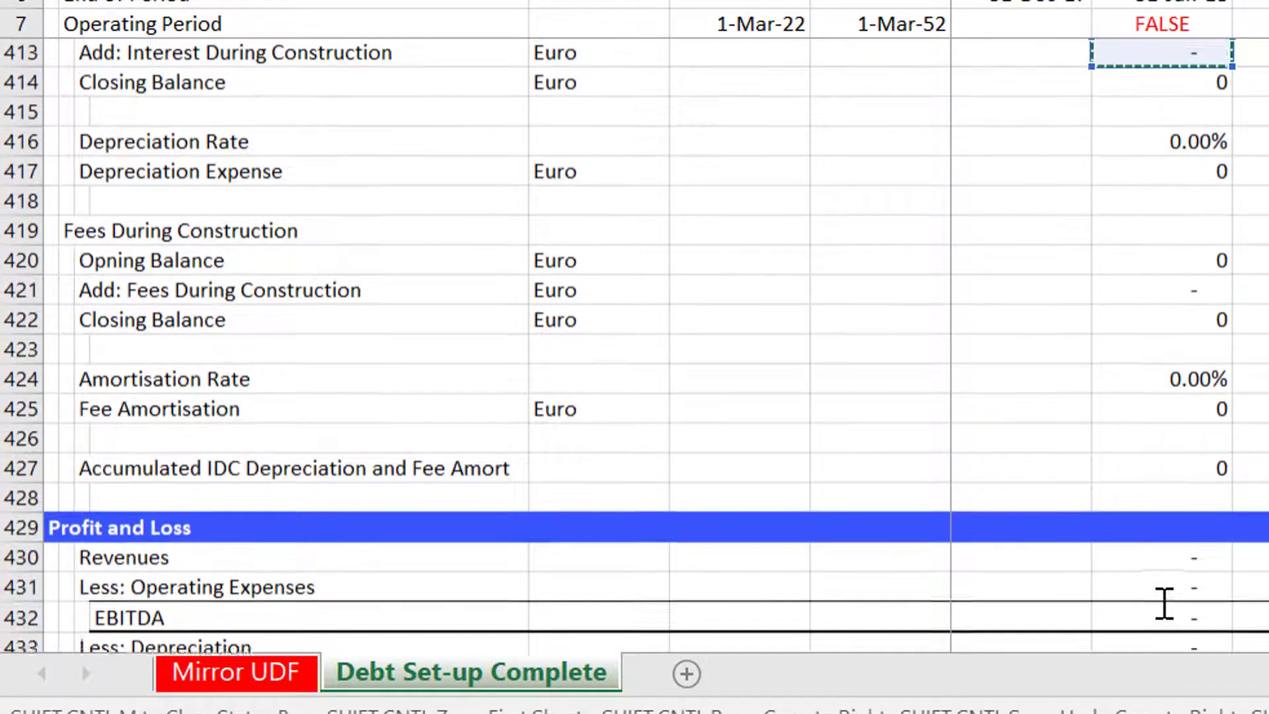
key("Down")
key("Down")
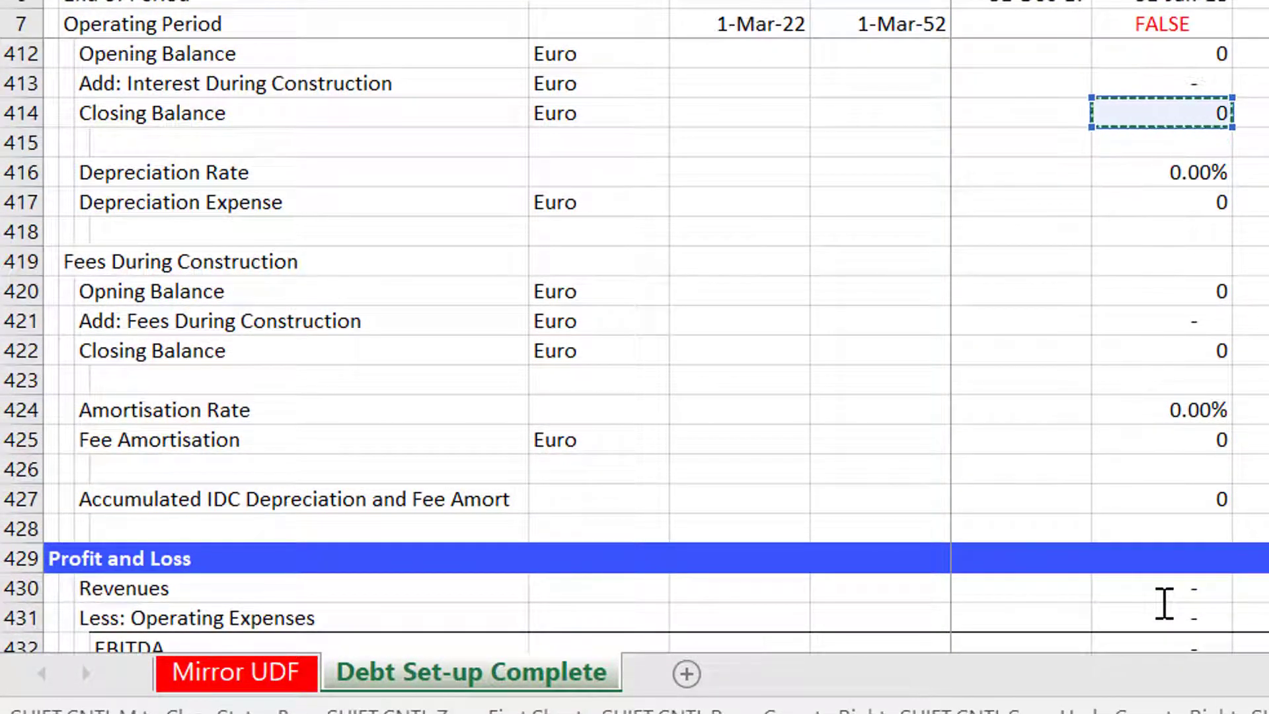
key("Down")
key("Return")
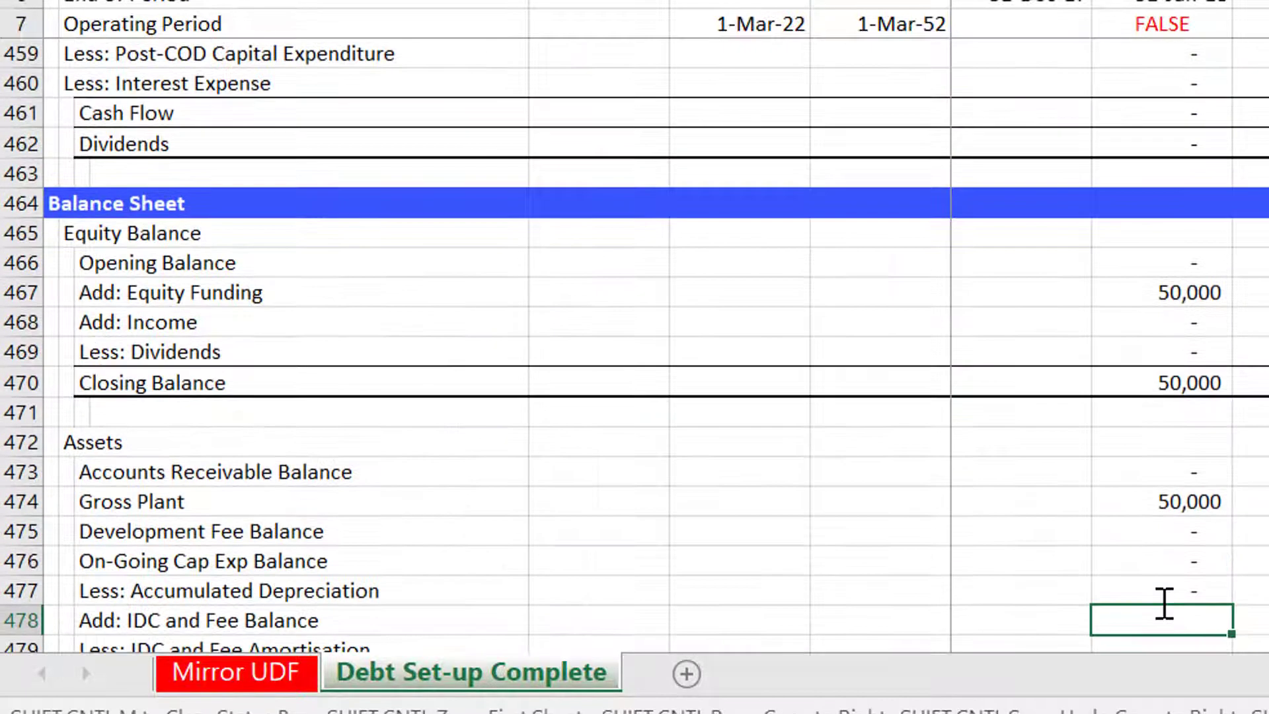
key("Up")
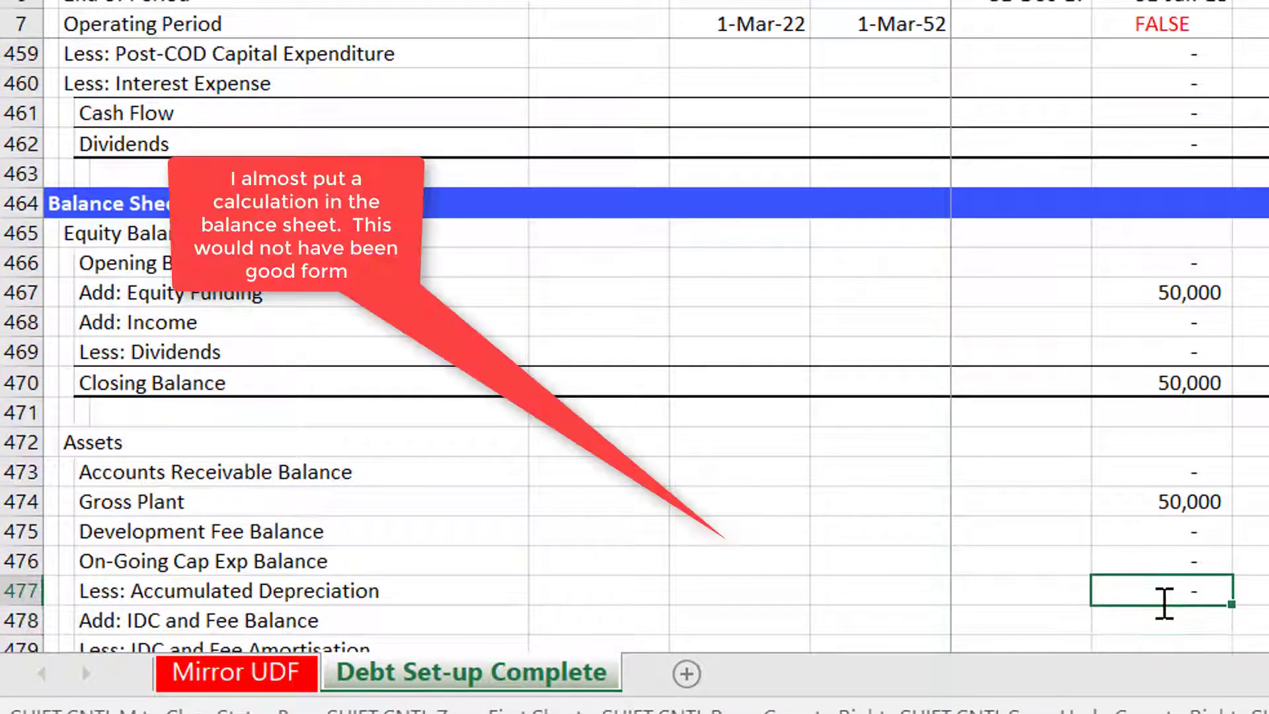
Insert two blank rows above the Amortisation Rate row in the fees section.
key("Page_Up")
key("Page_Up")
key("Page_Up")
key("Page_Down")
key("Up")
key("Up")
key("Up")
key("Up")
key("Up")
key("Up")
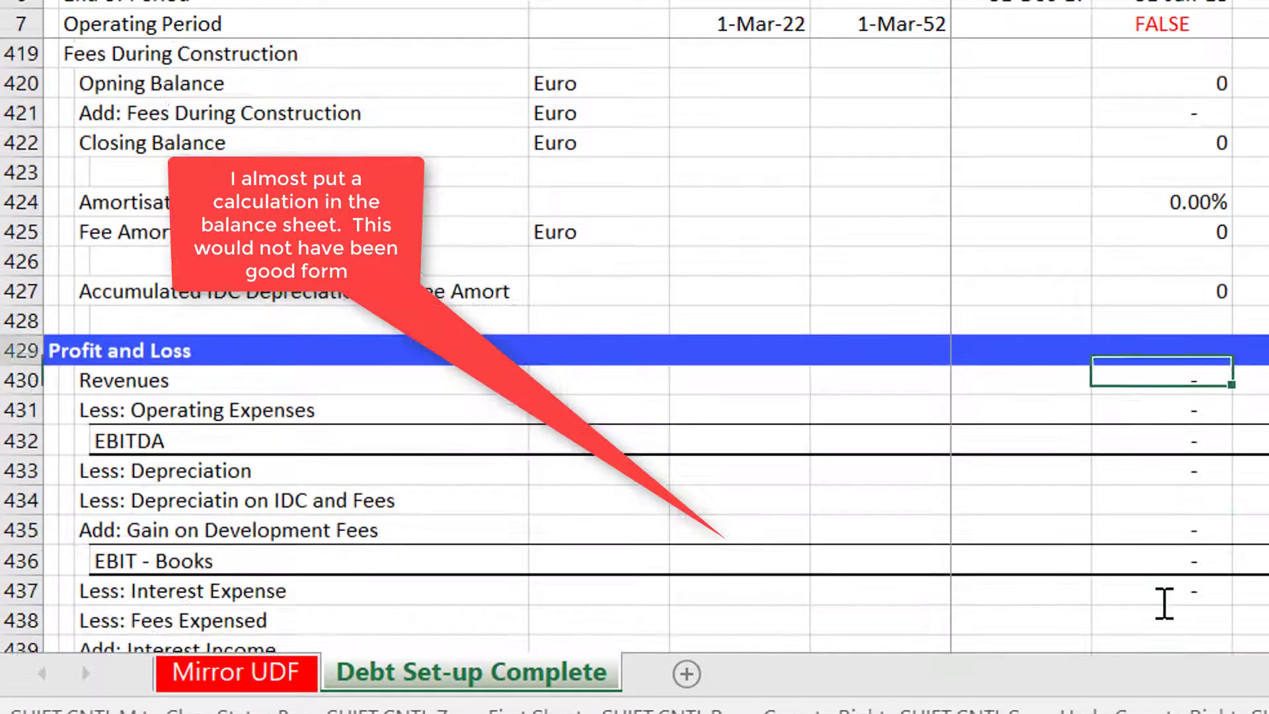
key("Up")
key("Up")
key("Up")
key("Up")
key("Up")
key("Up")
key("Up")
key("Down")
key("Up")
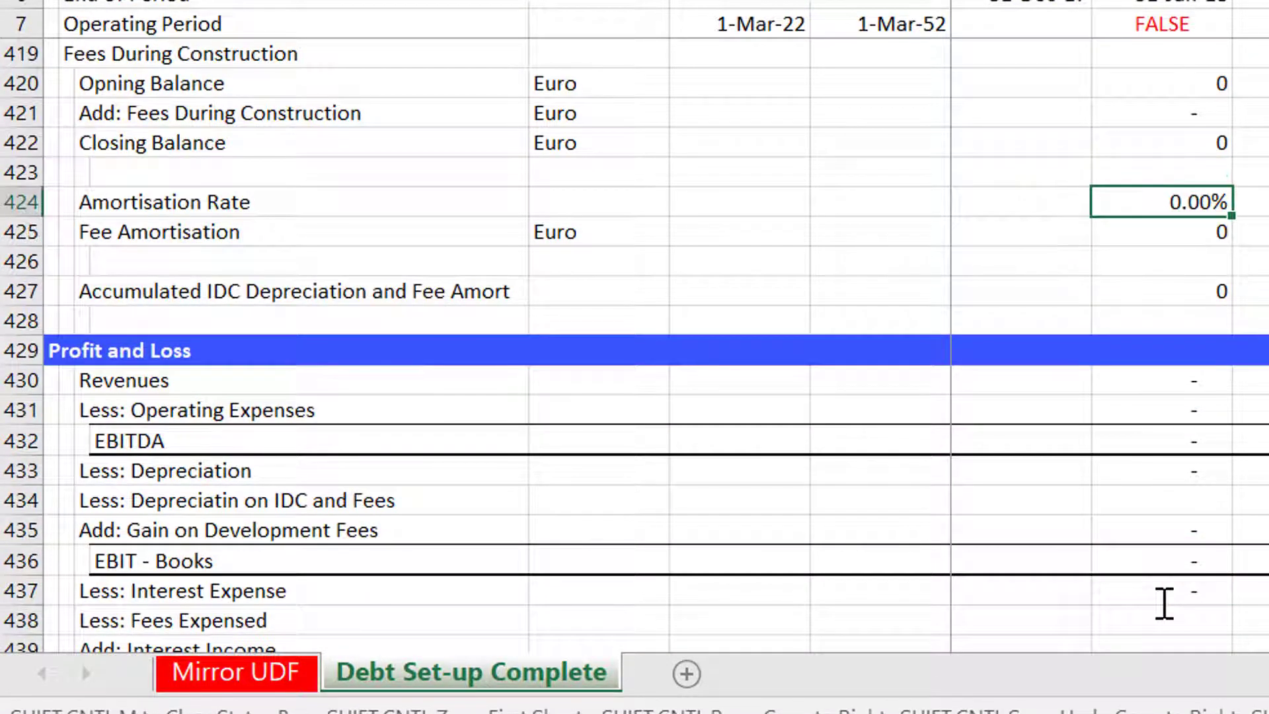
key("Up")
key("Up")
key("Down")
key("Down")
key("shift+space")
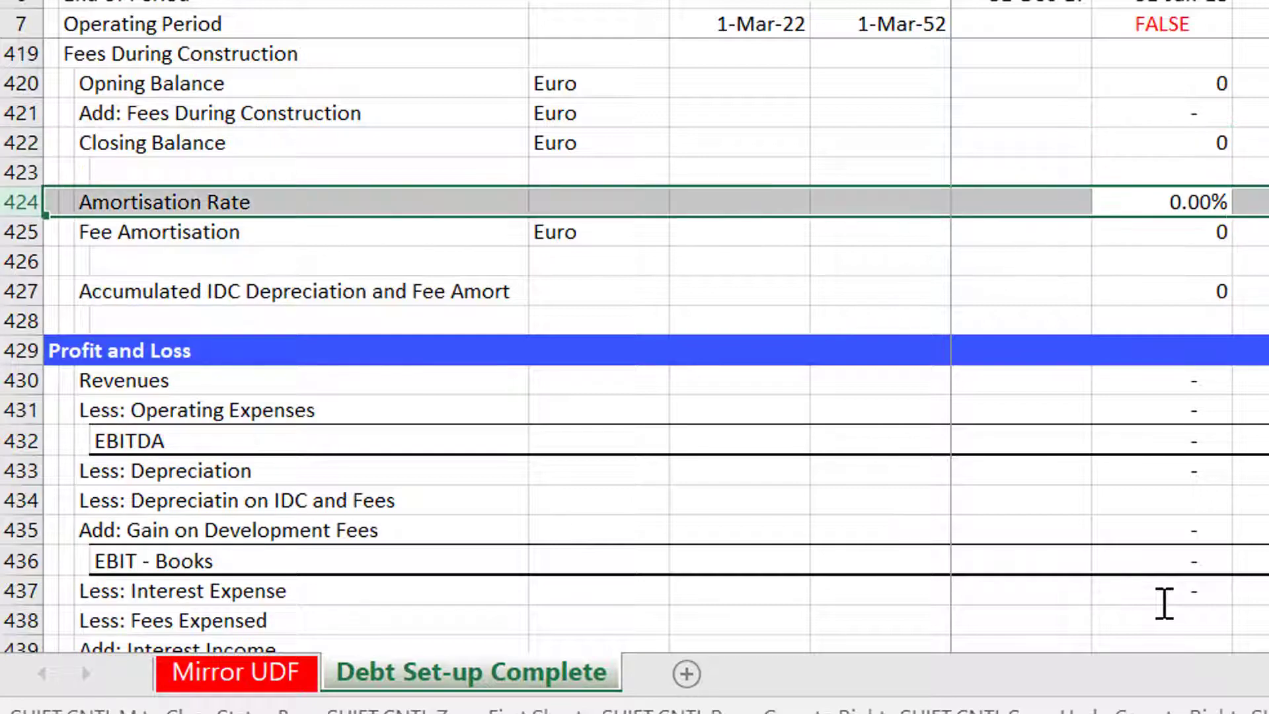
key("ctrl+shift+plus")
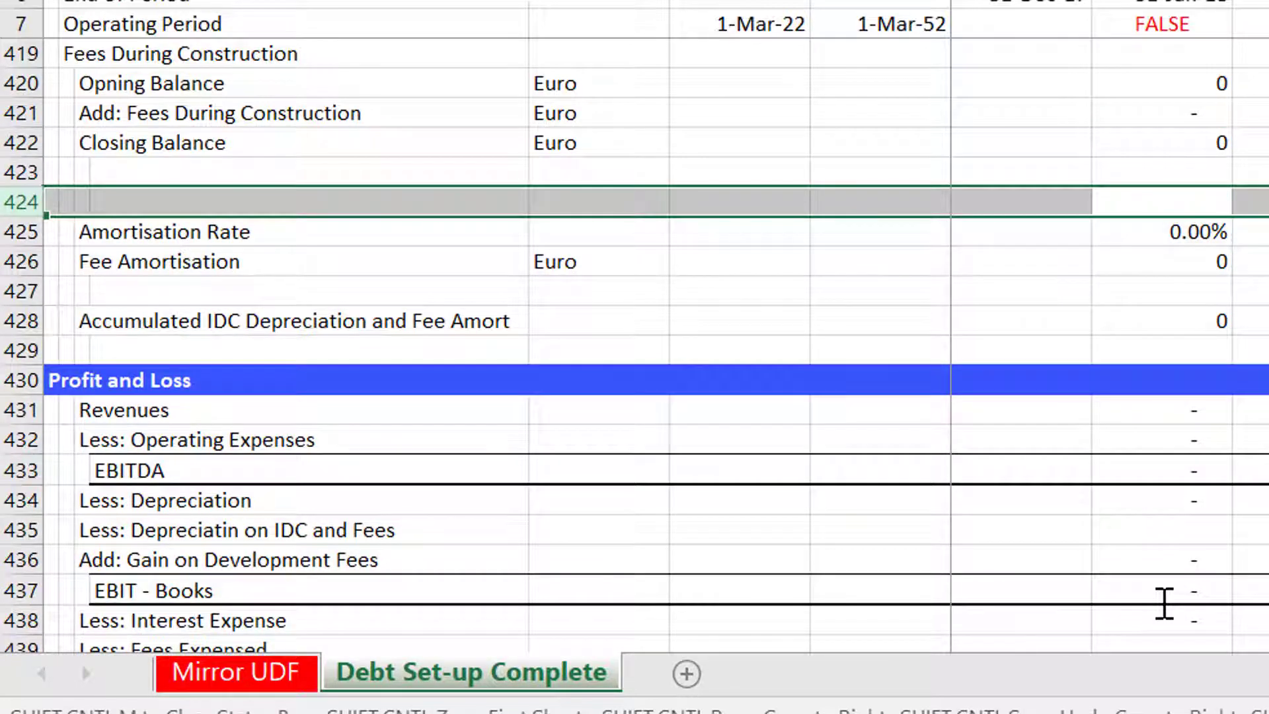
key("ctrl+shift+plus")
Label the first inserted row "Fee and IDC Balance".
key("Up")
key("Left")
key("Left")
key("Left")
key("Left")
key("Left")
key("Left")
key("Down")
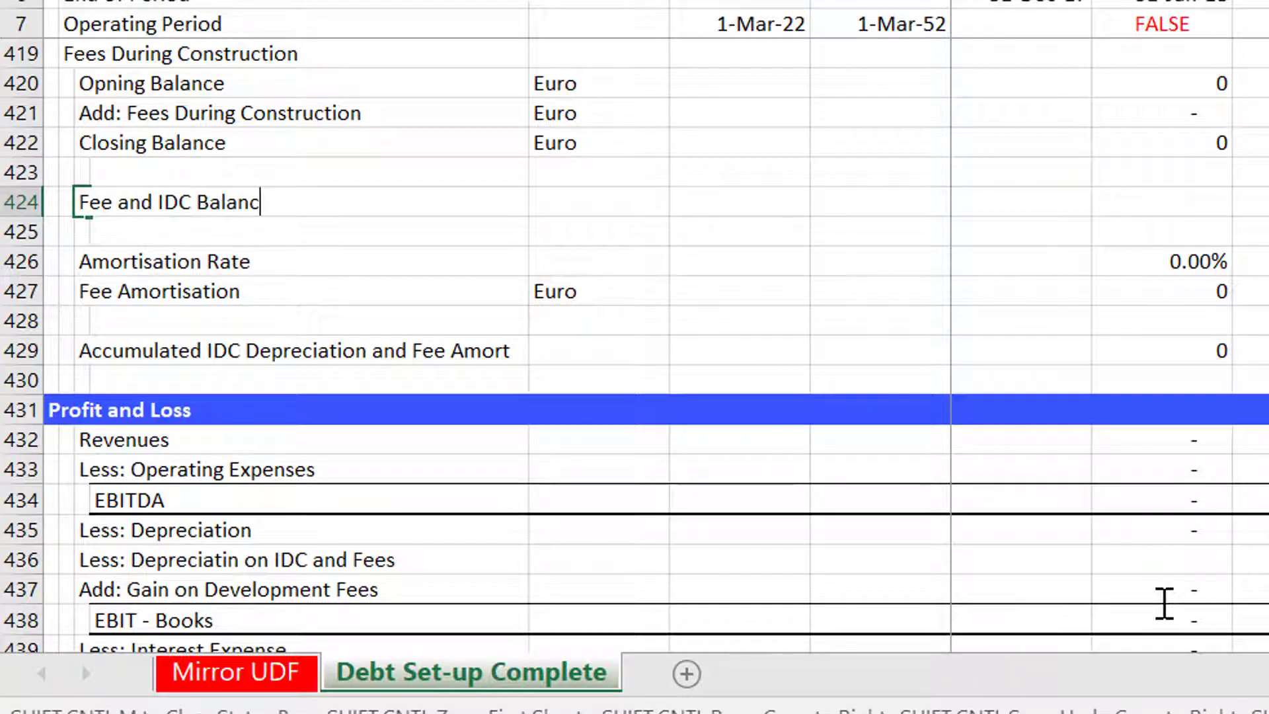
key("Right")
key("Right")
key("Right")
key("Right")
key("Right")
key("Right")
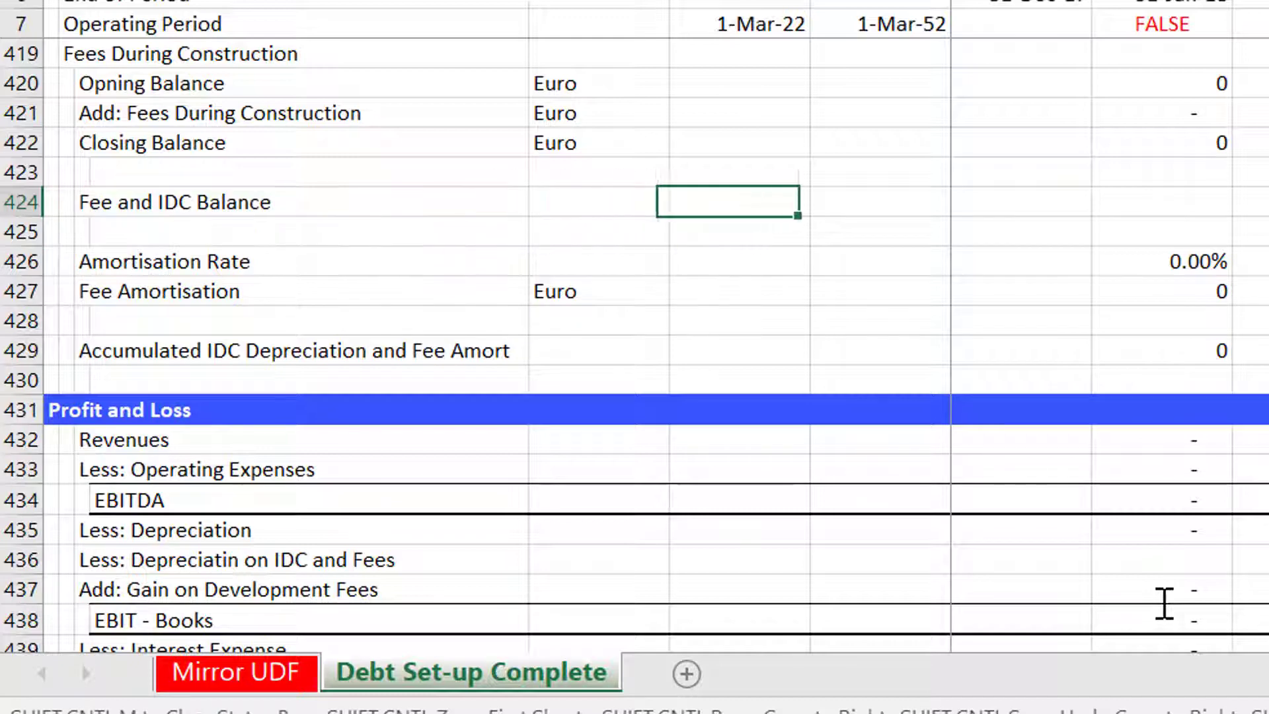
Set the Fee and IDC Balance to the fees closing balance plus the IDC closing balance.
type("=")
key("Up")
key("Up")
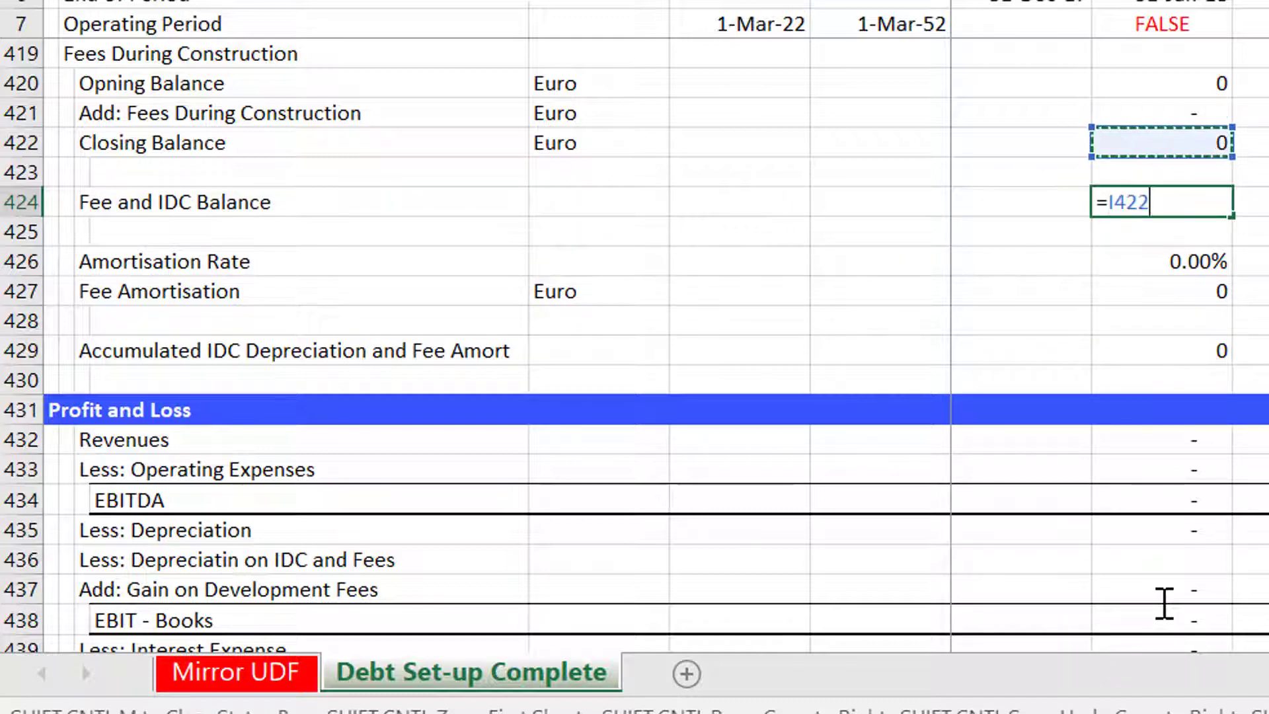
type("+")
key("Up")
key("Up")
key("Up")
key("Up")
key("Up")
key("Up")
key("Up")
key("Up")
key("Up")
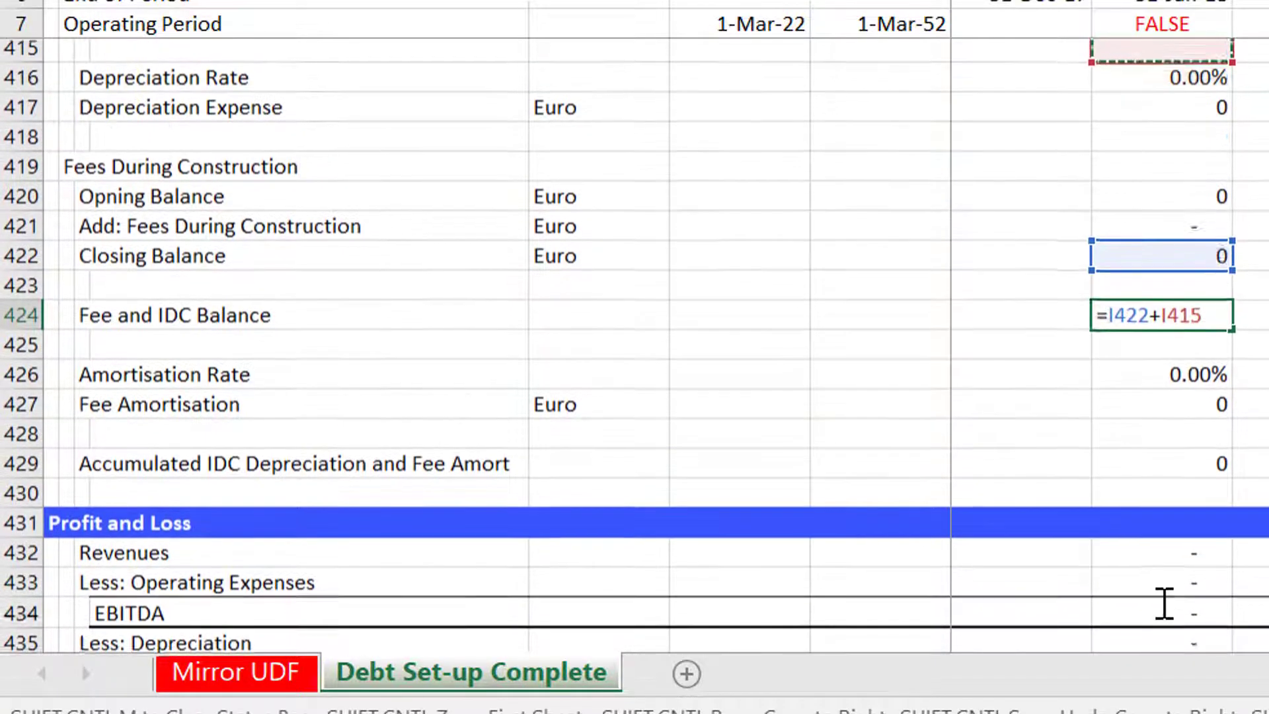
key("Down")
key("Down")
key("Up")
key("Up")
key("Up")
key("Up")
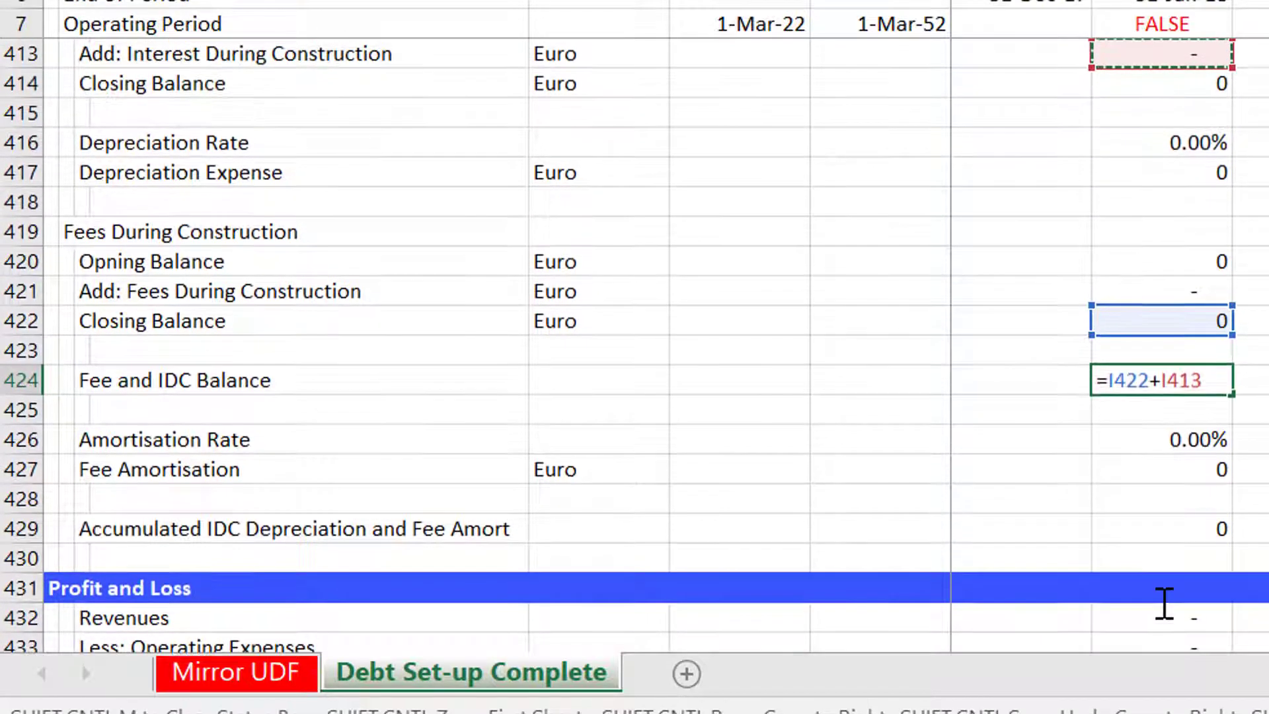
key("Down")
key("Return")
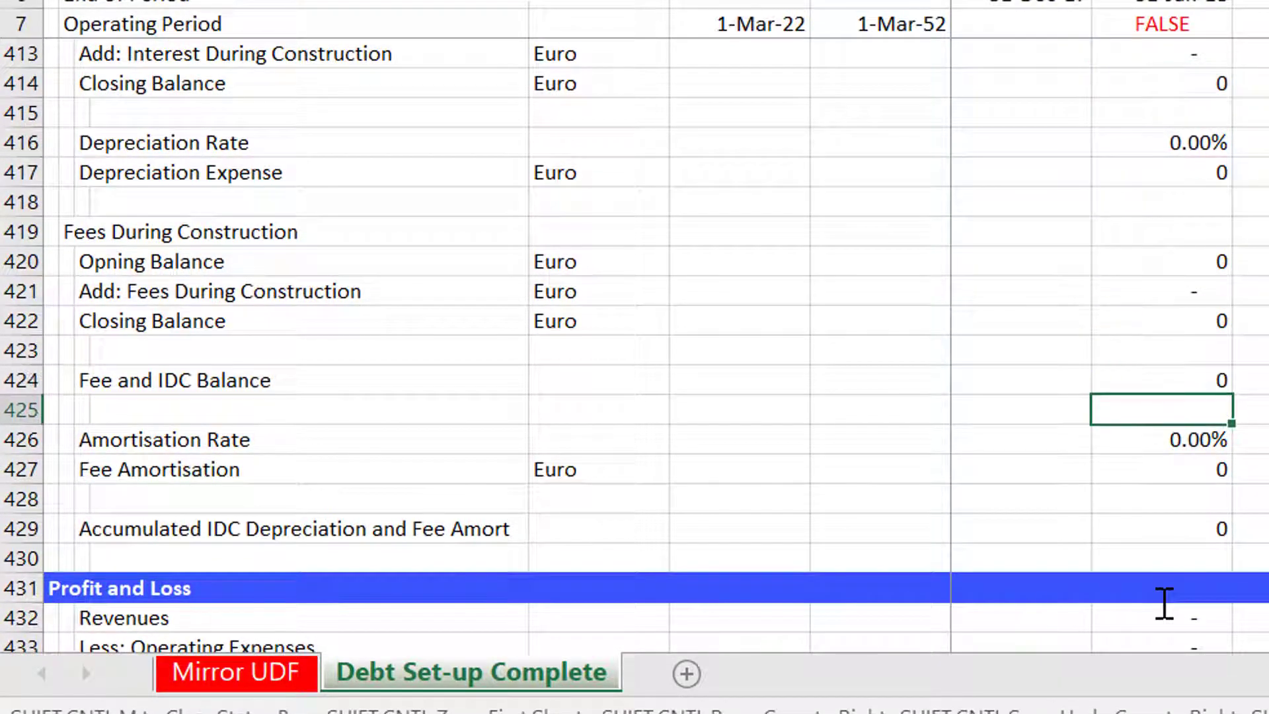
Insert a blank row above the Accumulated IDC Depreciation and Fee Amort row.
key("Up")
key("Left")
key("ctrl+Left")
key("Left")
key("Down")
key("Down")
key("Down")
key("Down")
key("Down")
key("shift+space")
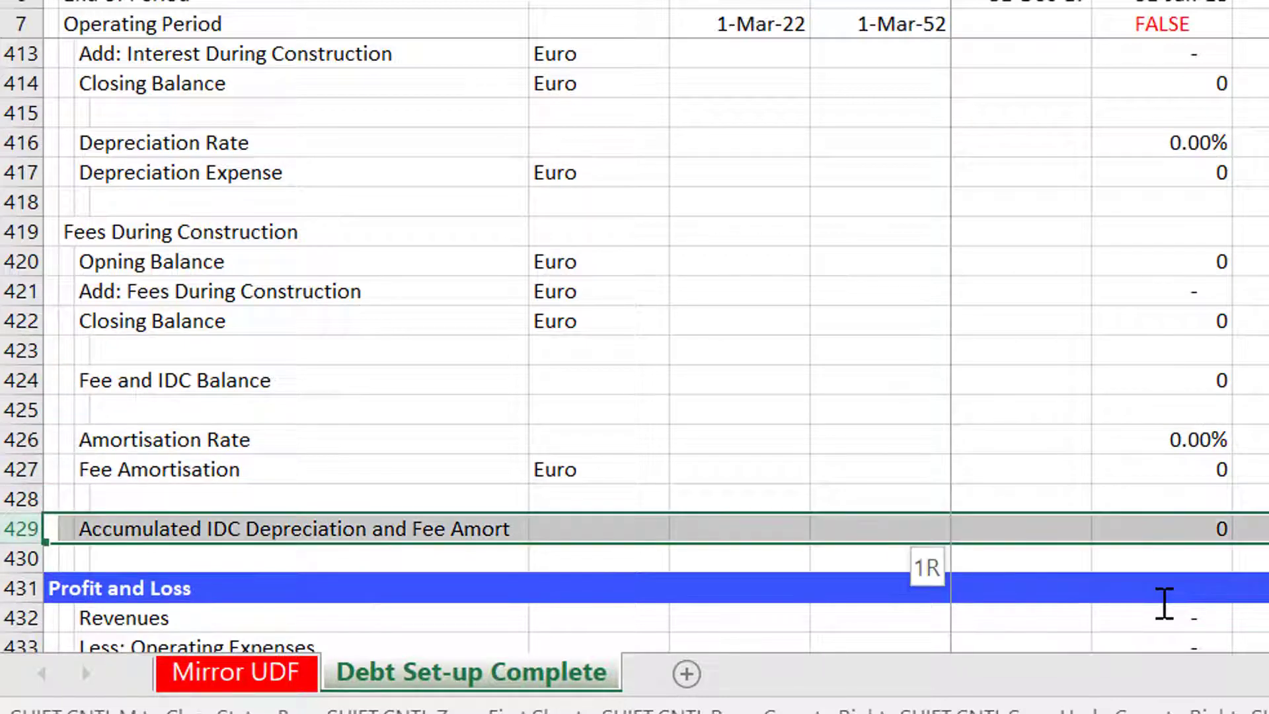
key("ctrl+shift+plus")
Move the Fee and IDC Balance row into the new row above the accumulated row and delete the emptied row.
key("Up")
key("Up")
key("Up")
key("Up")
key("Up")
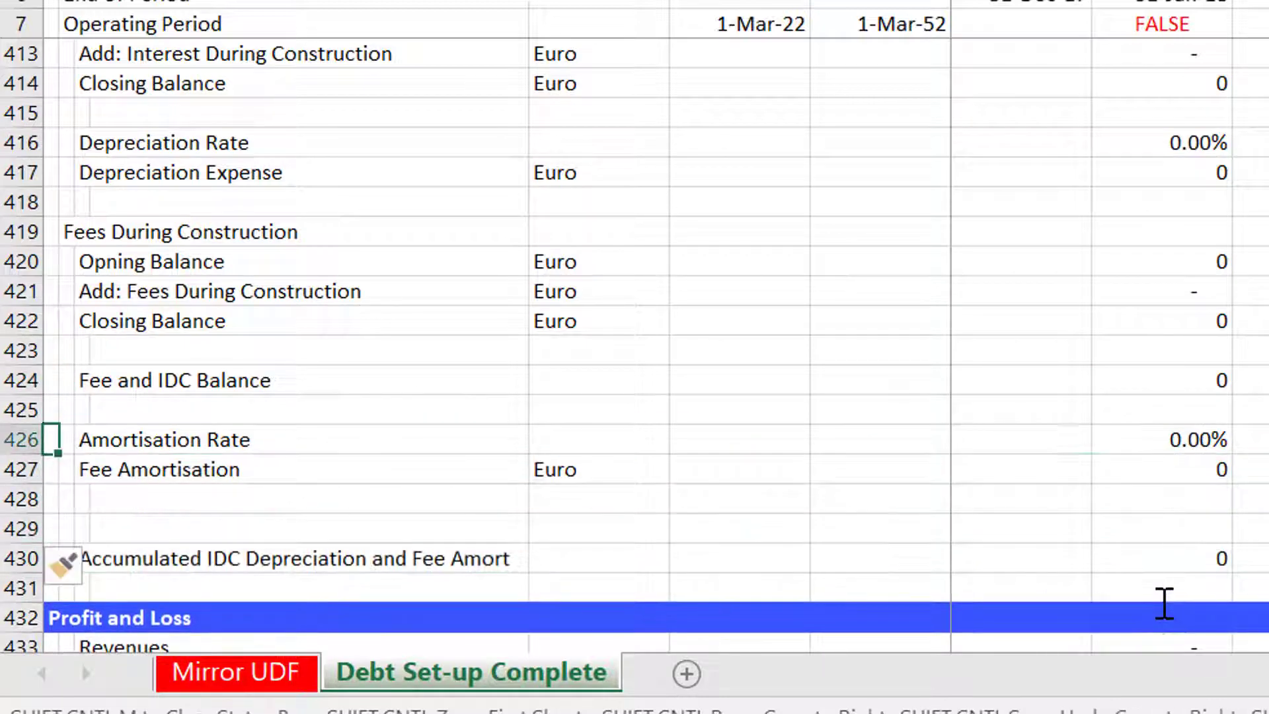
key("shift+space")
key("ctrl+c")
key("ctrl+Down")
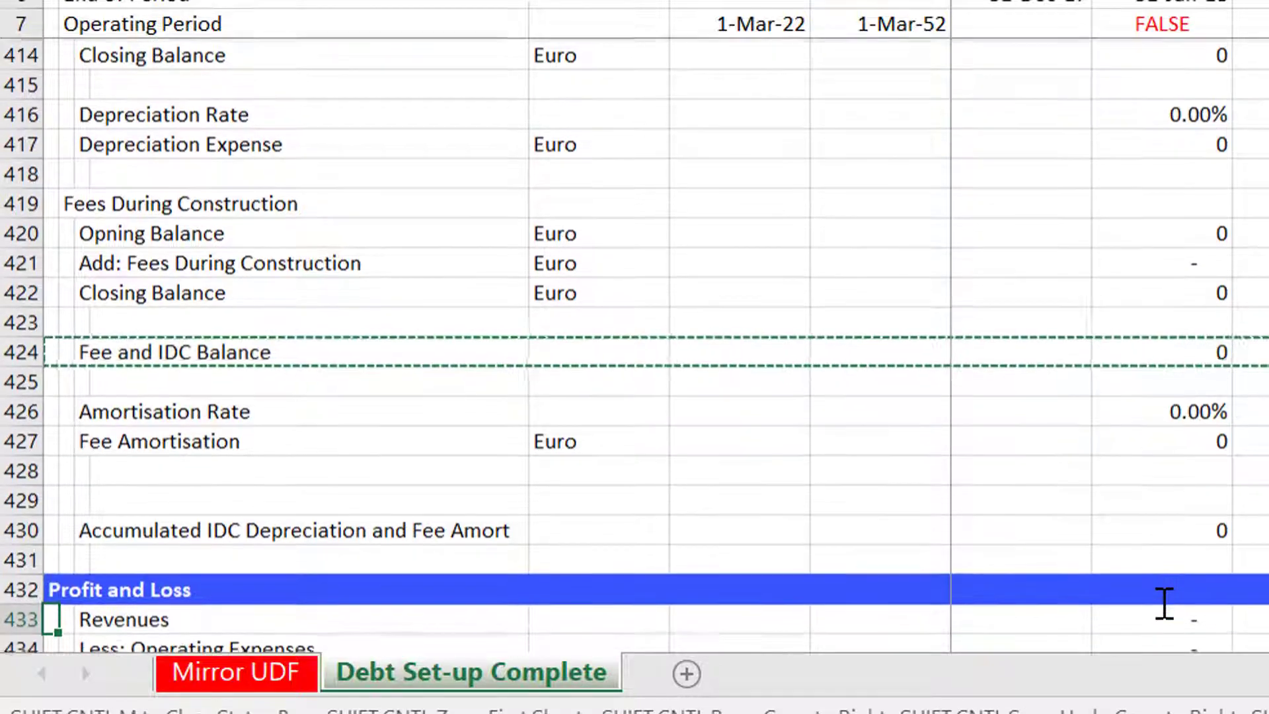
key("Up")
key("Up")
key("Up")
key("shift+space")
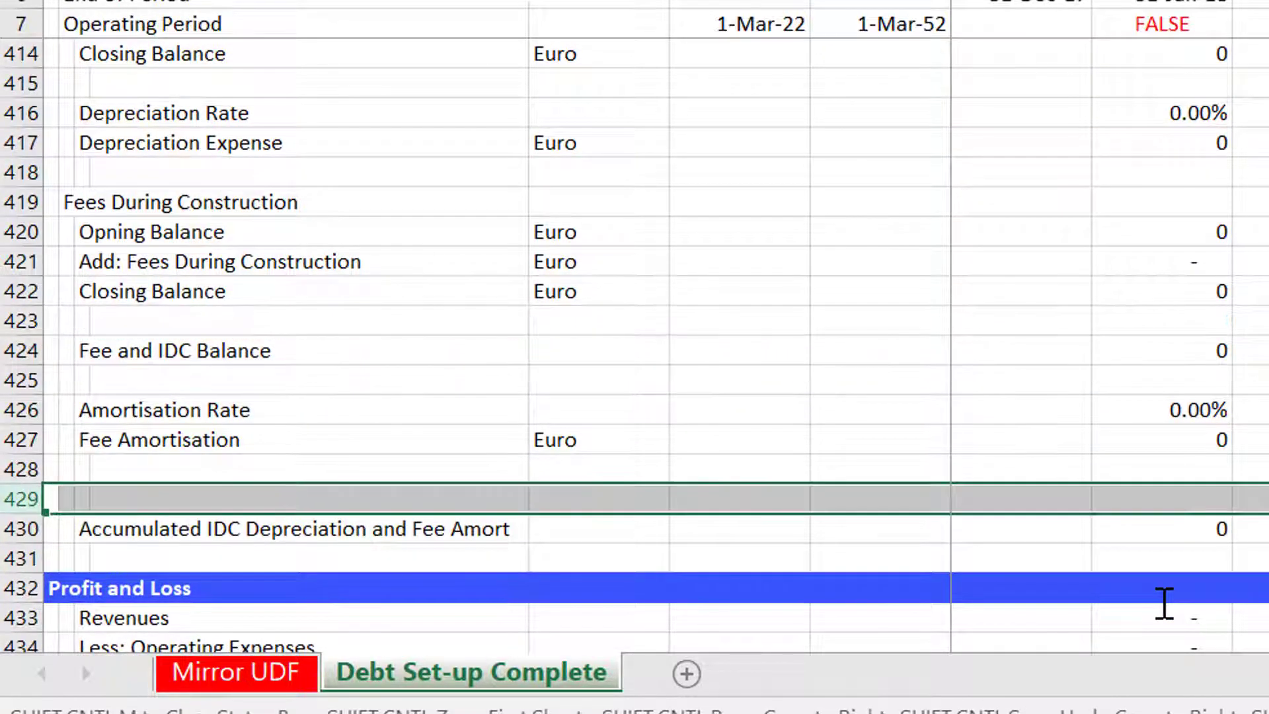
key("ctrl+v")
key("Right")
key("Right")
key("Right")
key("Right")
key("Right")
key("Right")
key("Right")
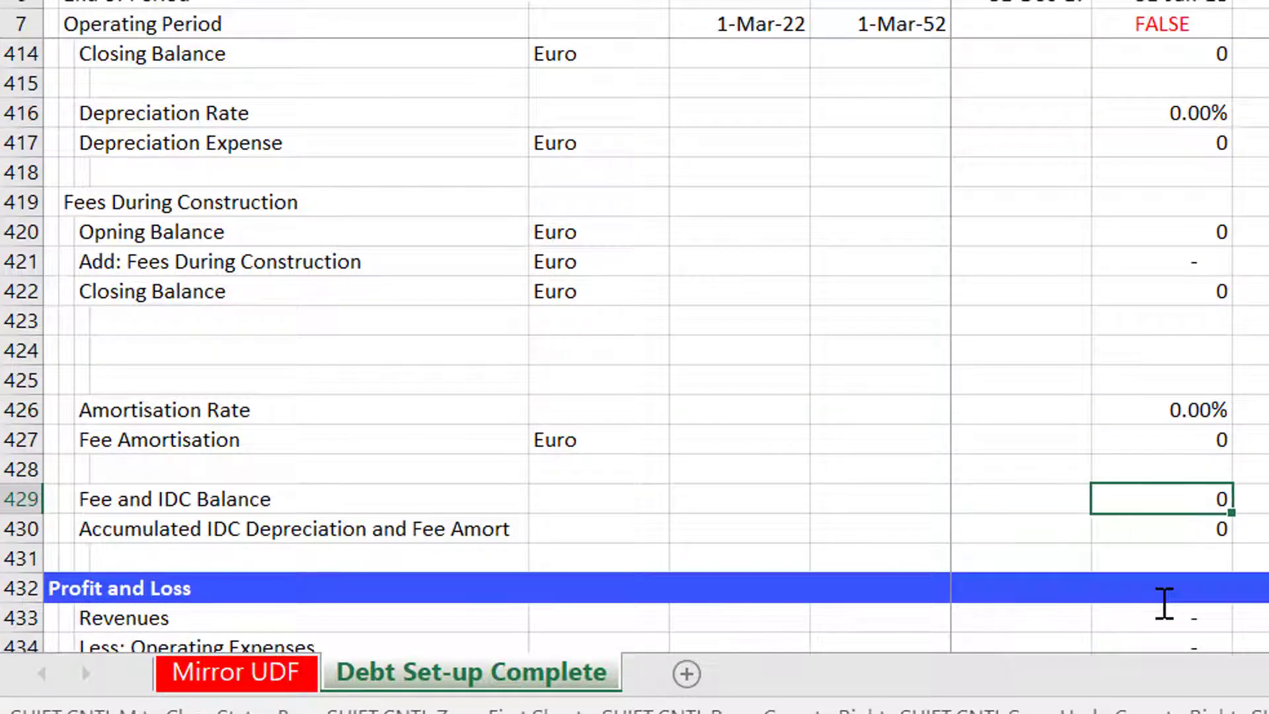
key("Up")
key("Up")
key("Up")
key("Up")
key("Up")
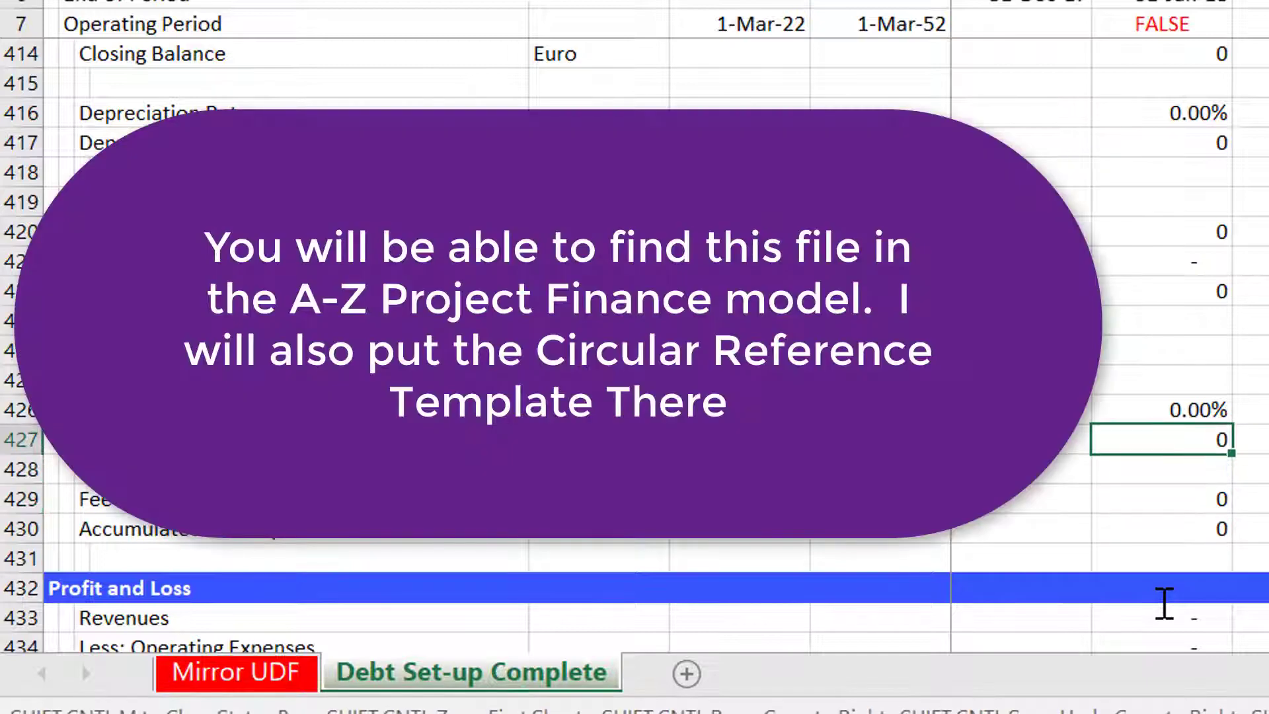
key("shift+space")
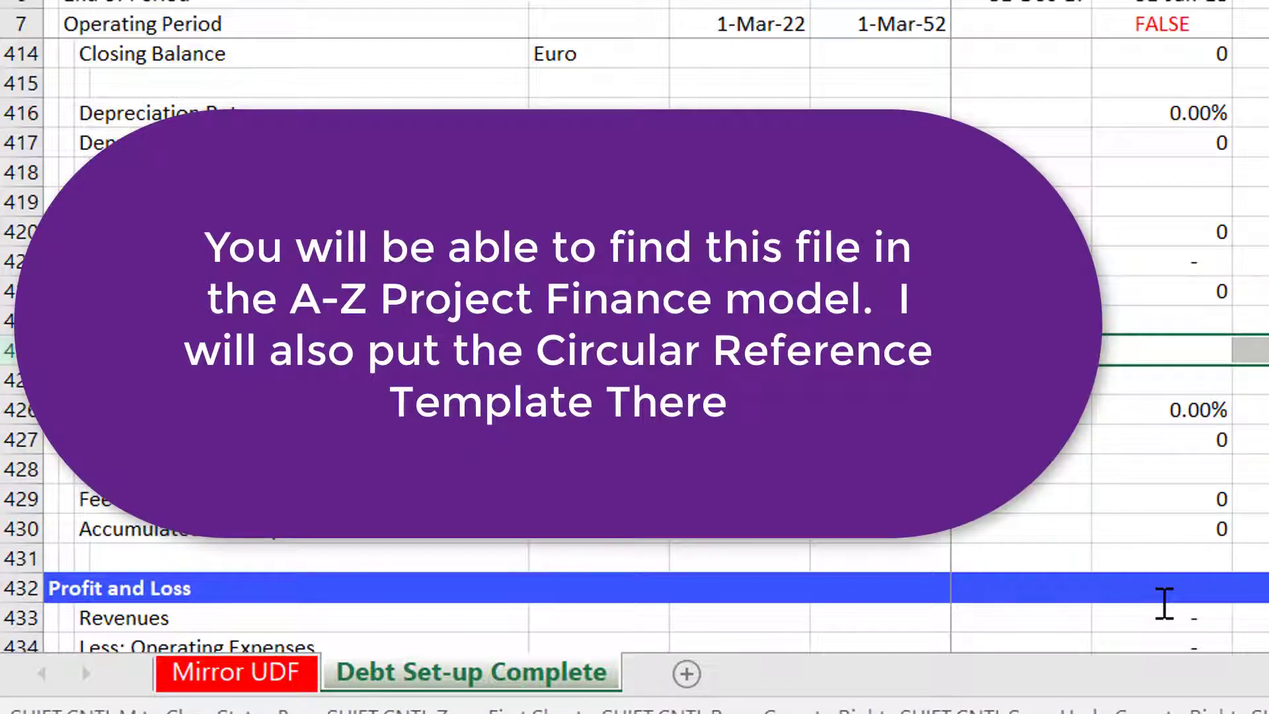
key("ctrl+minus")
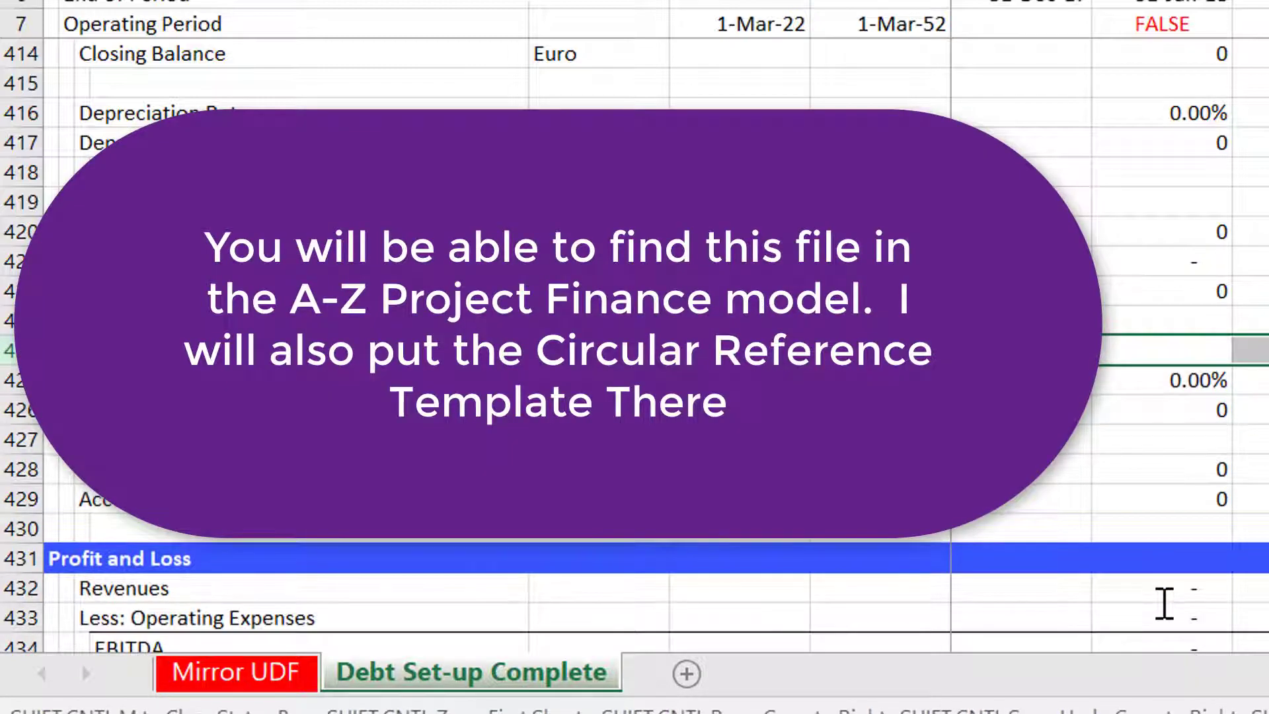
key("Down")
key("Down")
key("Down")
key("Down")
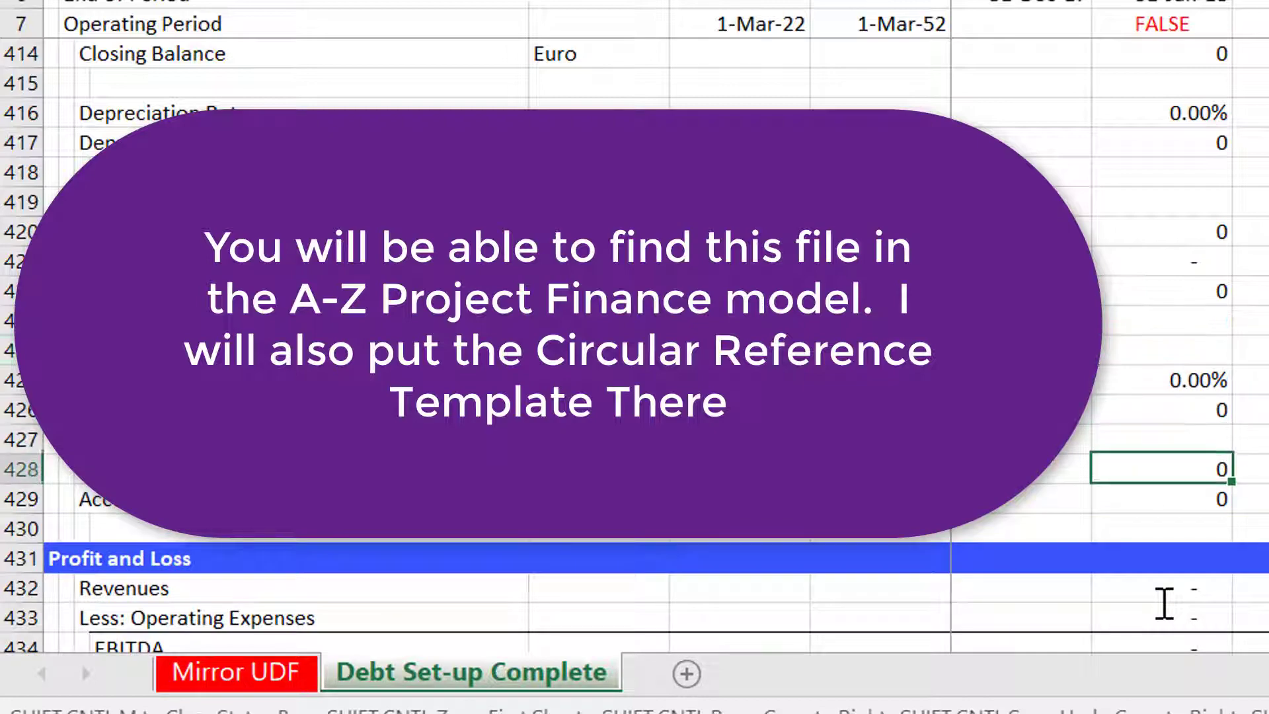
key("Down")
key("Down")
key("Down")
key("Down")
key("Down")
key("Down")
key("Down")
key("Down")
key("Down")
key("Down")
key("Down")
key("Down")
key("Down")
key("Down")
key("Down")
key("Down")
key("Down")
key("Down")
key("Down")
key("Down")
key("Down")
key("Down")
key("Down")
key("Down")
key("Down")
key("Down")
key("Down")
key("Down")
key("Down")
key("Down")
key("Down")
key("Down")
key("Down")
key("Down")
key("Down")
key("Down")
key("Down")
key("Down")
key("Down")
key("Down")
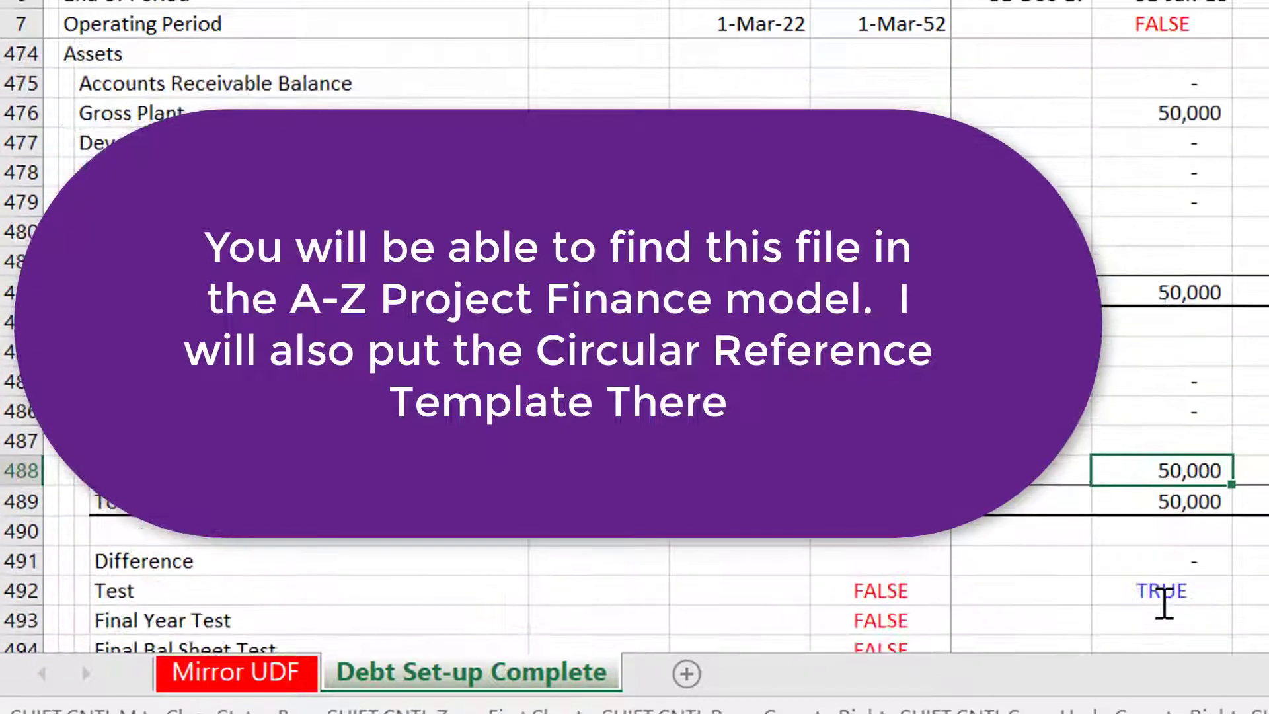
key("Up")
key("Up")
key("Up")
key("Up")
key("Up")
key("Up")
key("Up")
key("Up")
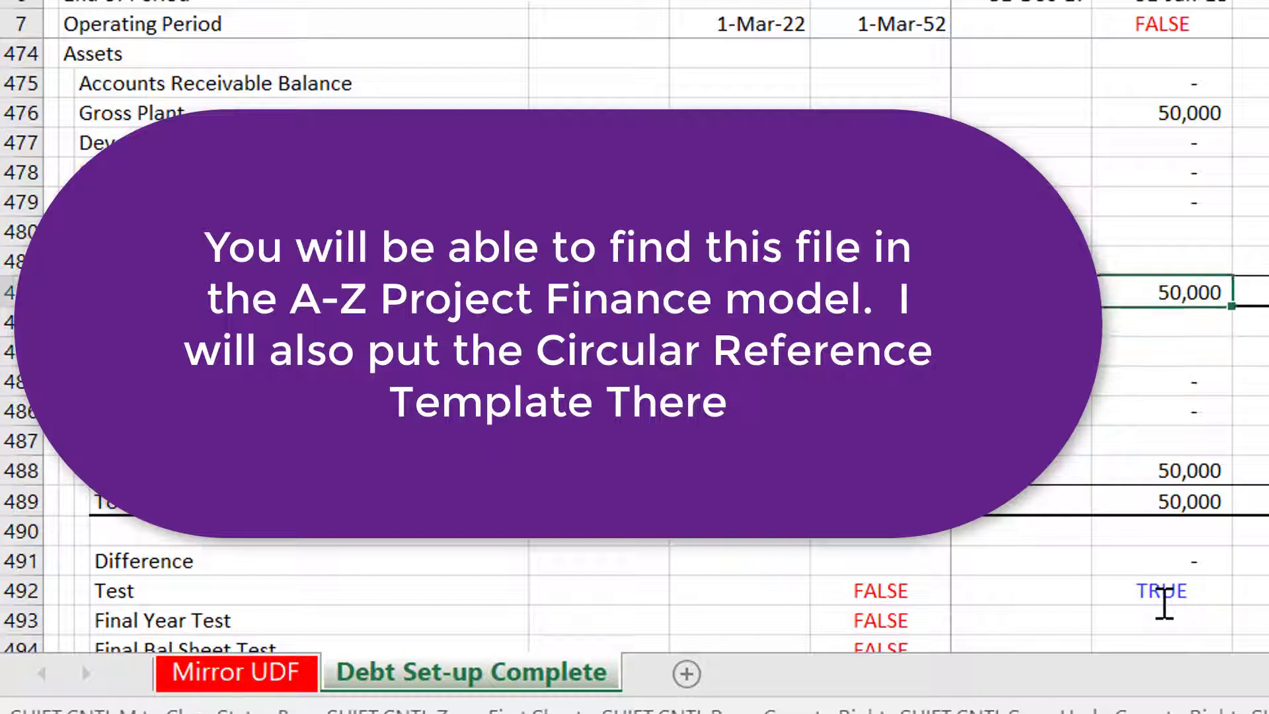
type("=")
key("Up")
key("Up")
key("Up")
key("Up")
key("Up")
key("Up")
key("Up")
key("Up")
key("Up")
key("Up")
key("Up")
key("Up")
key("Up")
key("Up")
key("Up")
key("Up")
key("Up")
key("Up")
key("Up")
key("Up")
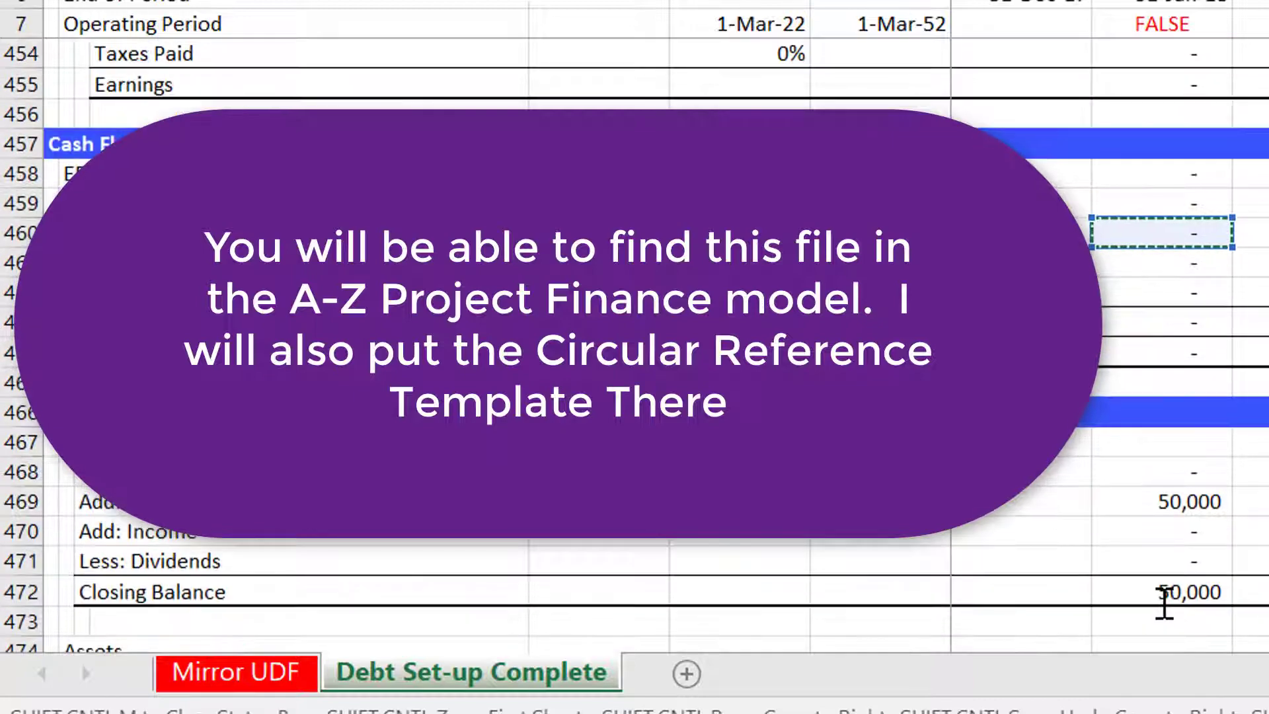
key("Up")
key("Up")
key("Up")
key("Up")
key("Up")
key("Up")
key("Up")
key("Up")
key("Up")
key("Up")
key("Up")
key("Up")
key("Up")
key("Up")
key("Up")
key("Up")
key("Up")
key("Up")
key("Up")
key("Up")
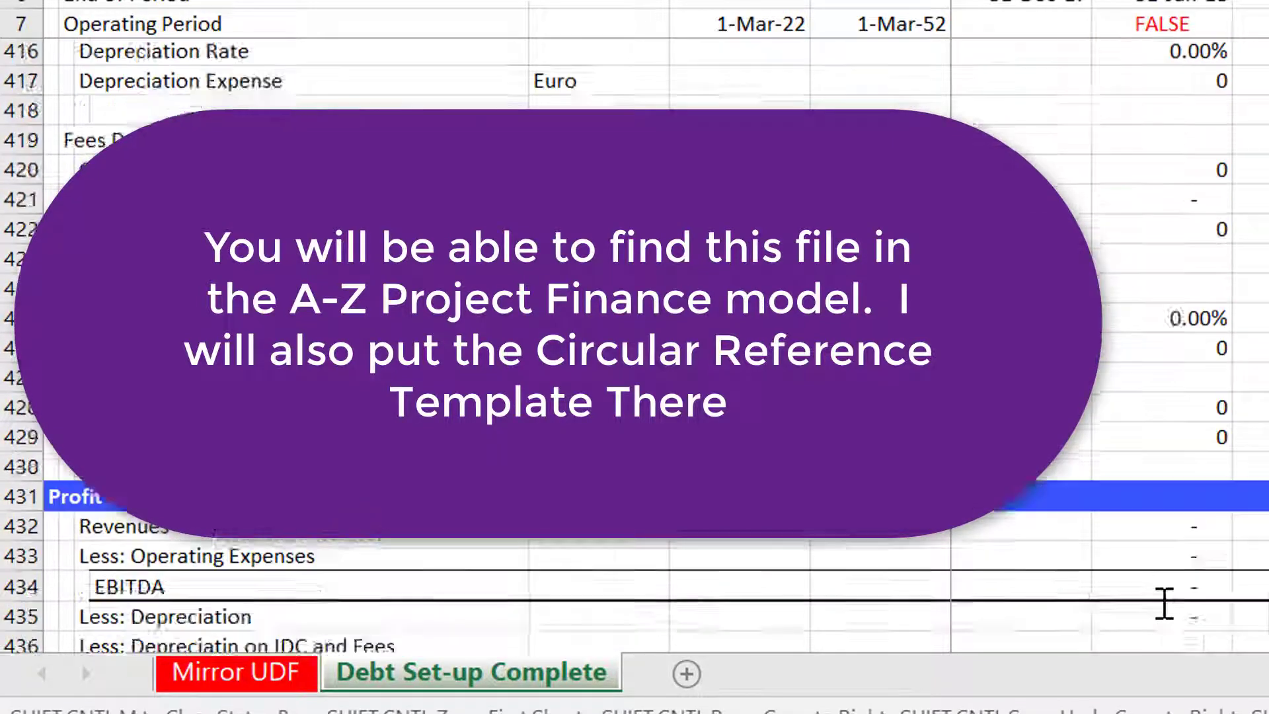
key("Down")
key("Down")
key("Down")
key("Down")
key("Down")
key("Down")
key("Down")
key("Down")
key("Down")
key("Down")
key("Down")
key("Down")
key("Down")
key("Down")
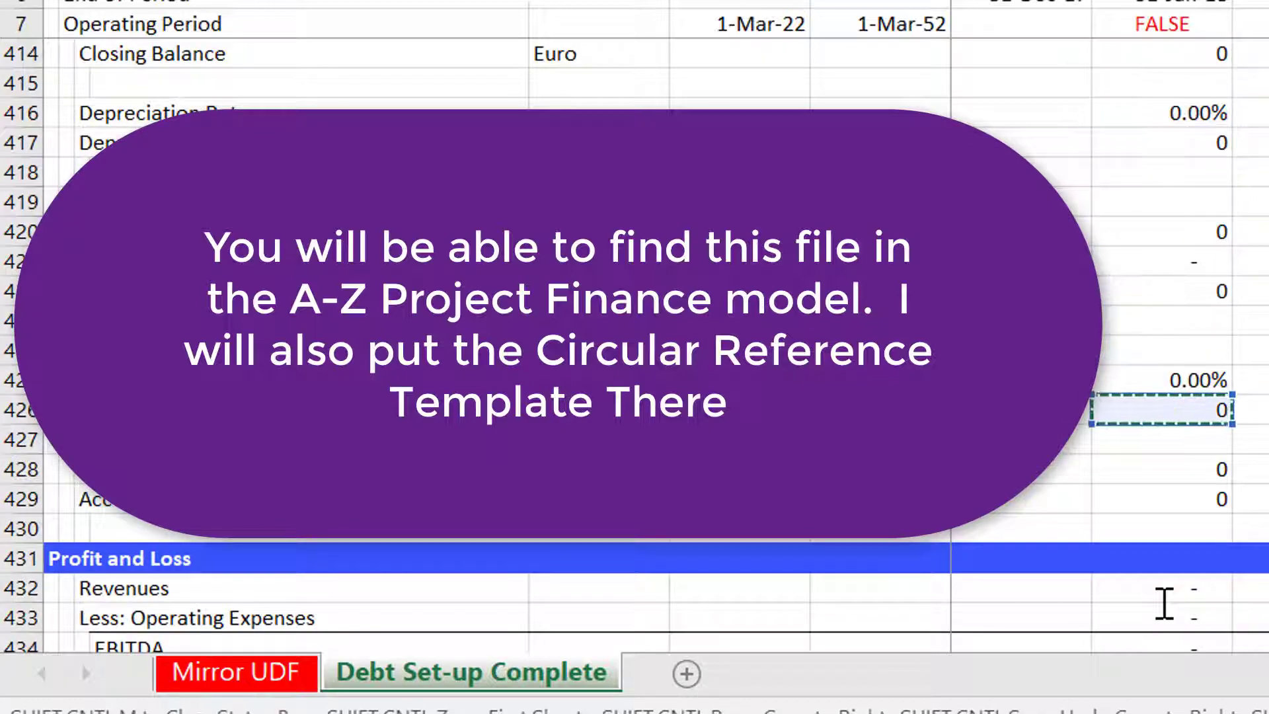
key("Escape")
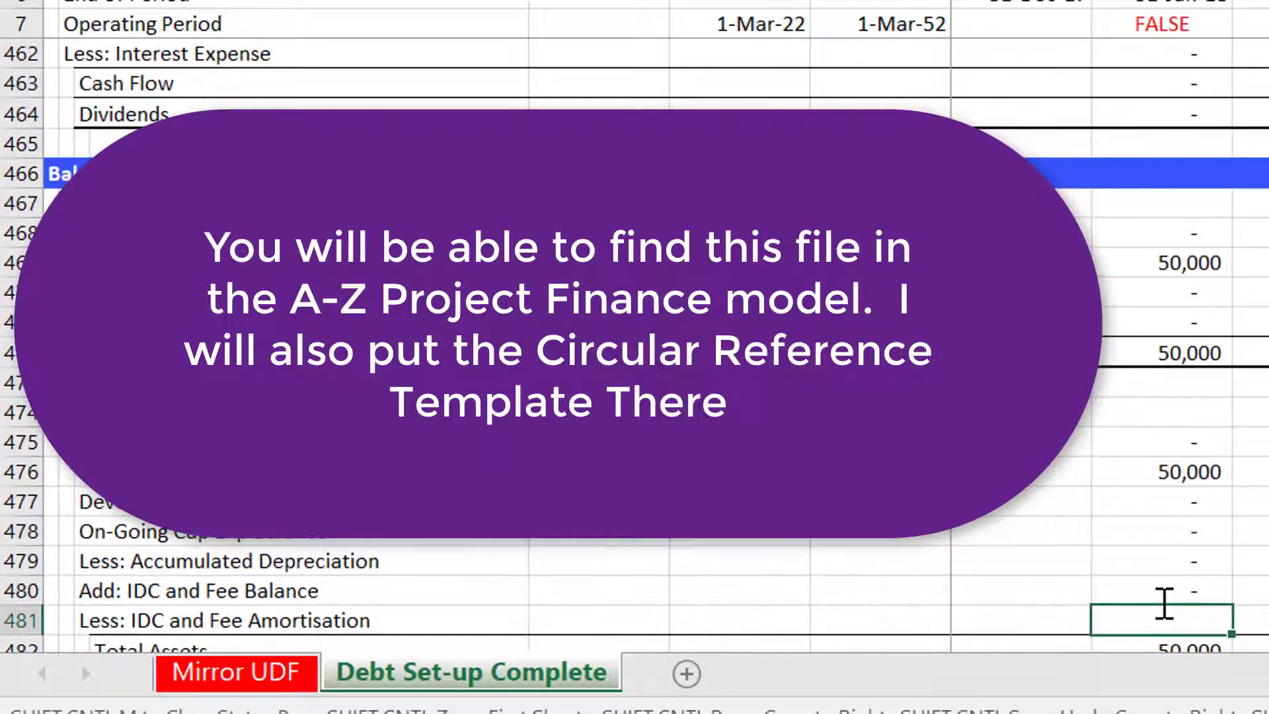
Link the balance sheet's Less: IDC and Fee Amortisation to the Accumulated IDC Depreciation and Fee Amort row.
type("=")
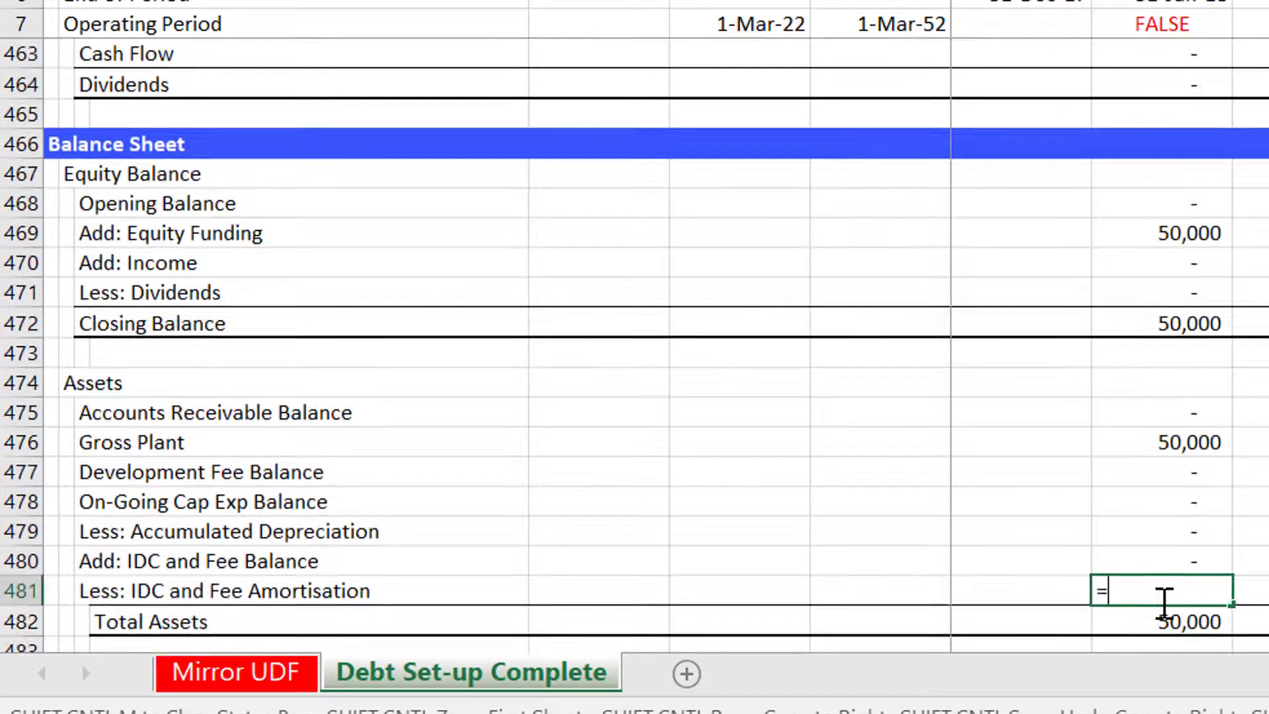
key("Up")
key("Up")
key("Up")
key("Up")
key("Up")
key("Up")
key("Up")
key("Up")
key("Up")
key("Up")
key("Up")
key("Up")
key("Up")
key("Up")
key("Up")
key("Up")
key("Up")
key("Up")
key("Up")
key("Up")
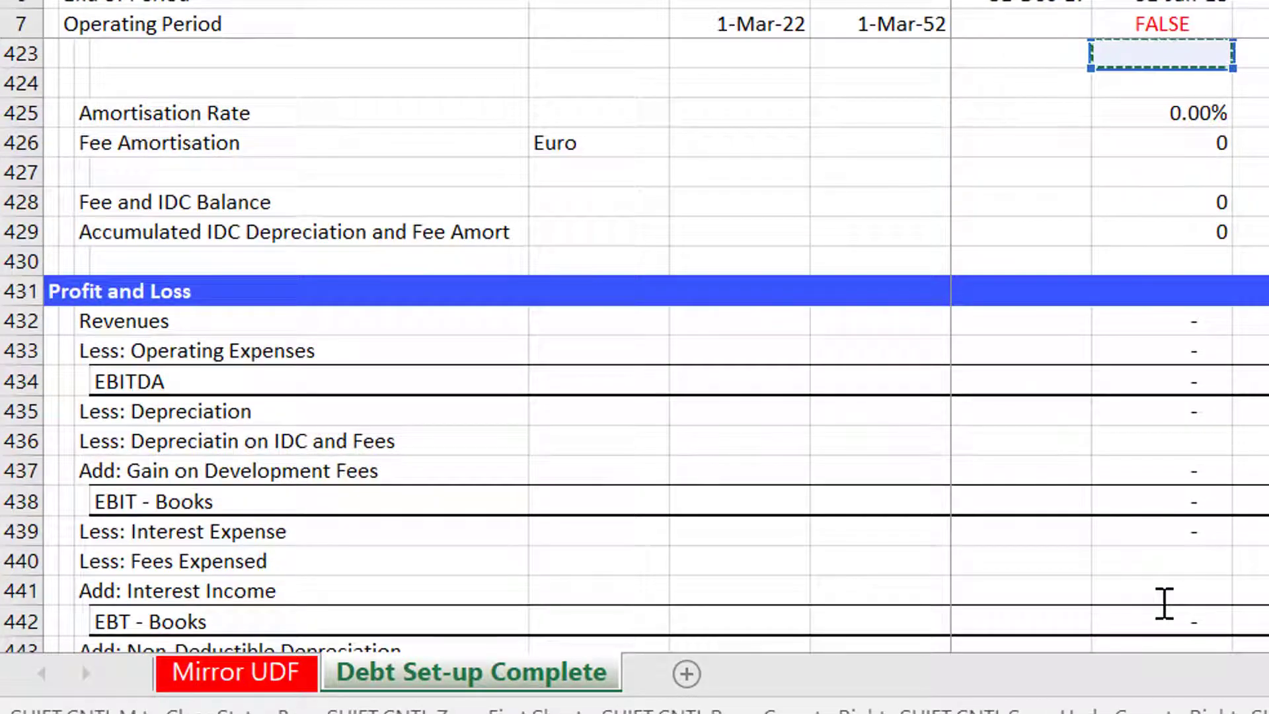
key("Down")
key("Down")
key("Down")
key("Down")
key("Down")
key("Down")
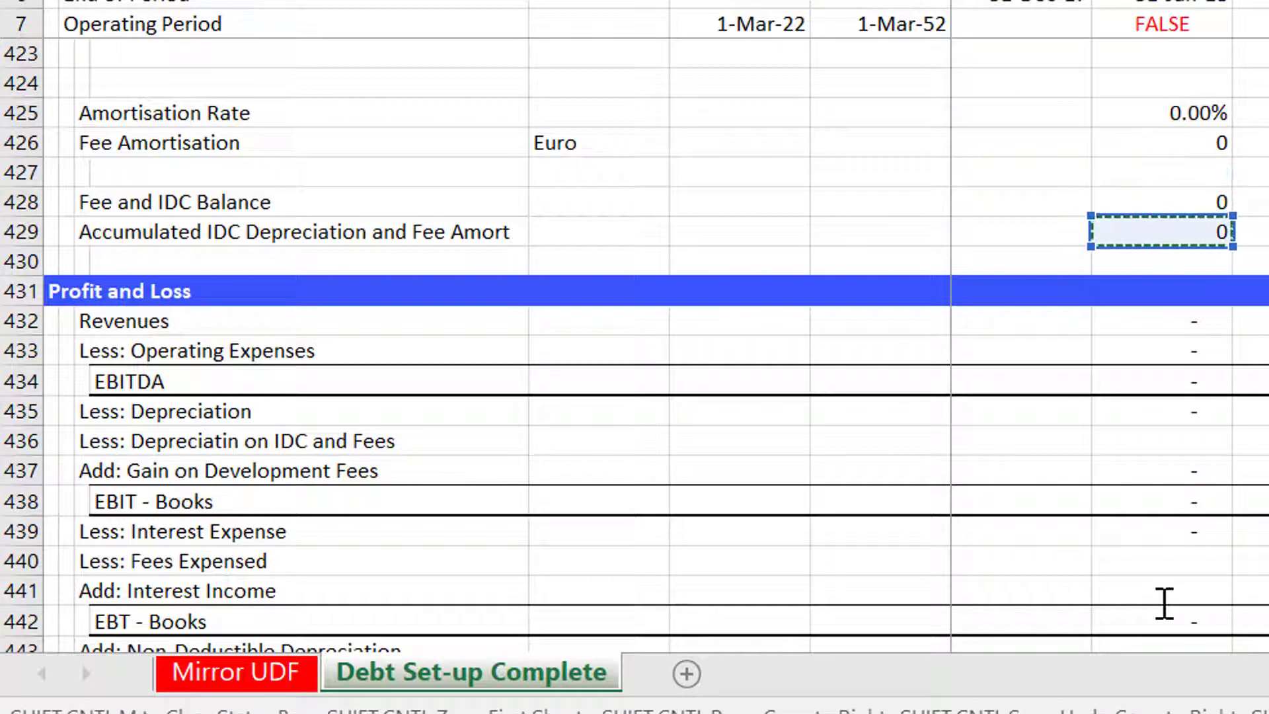
key("Return")
Review the balance sheet's IDC and fee rows across the timeline columns.
key("Up")
key("Up")
key("shift+Down")
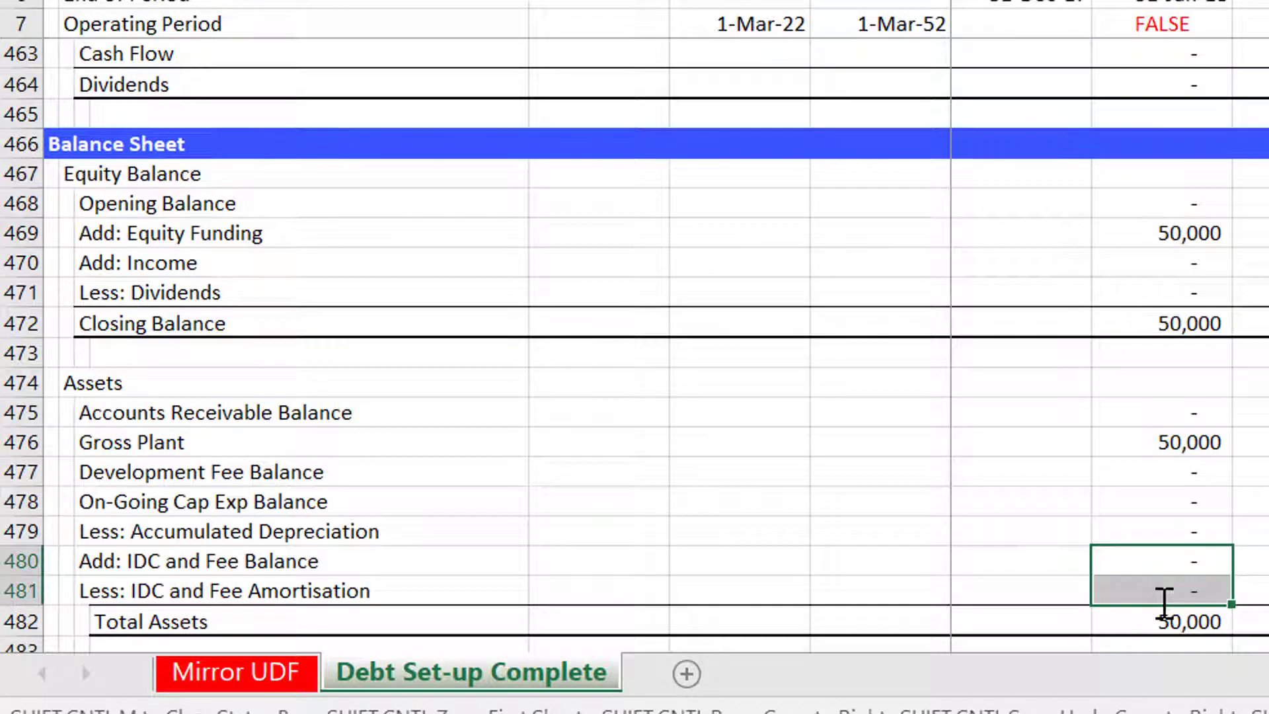
key("shift+Up")
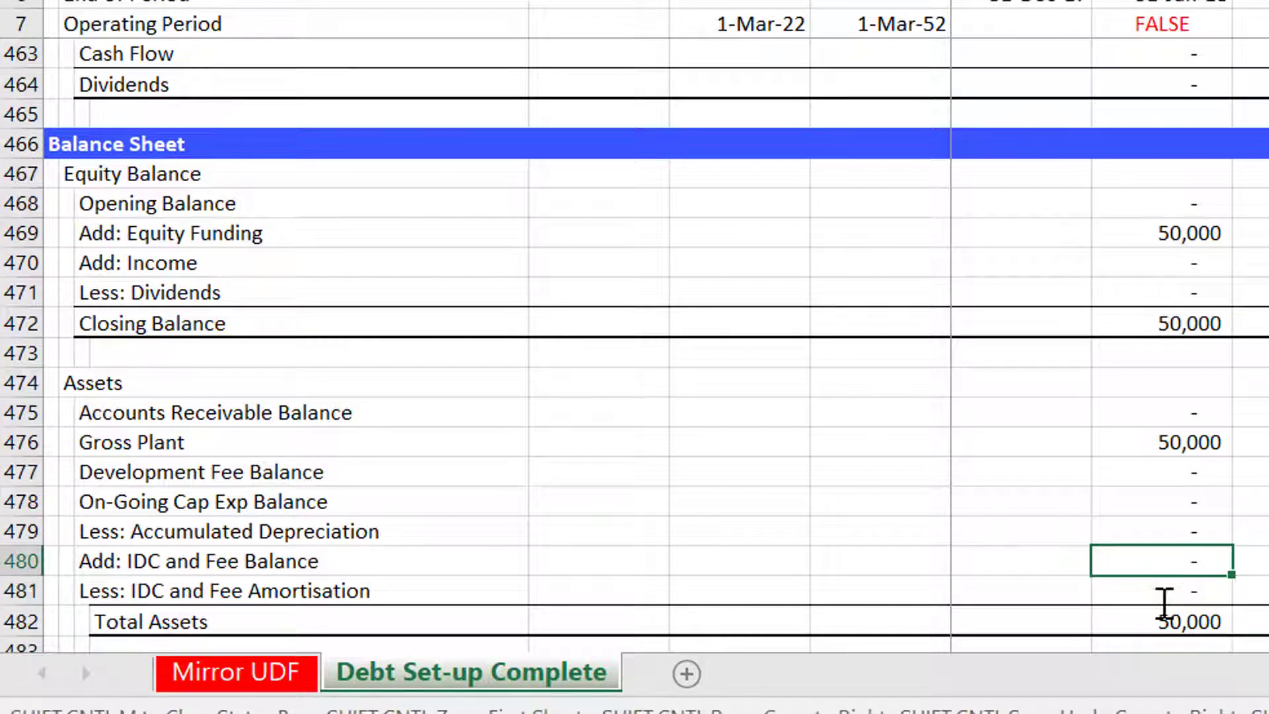
key("Right")
key("Right")
key("Right")
key("Right")
key("Right")
key("Right")
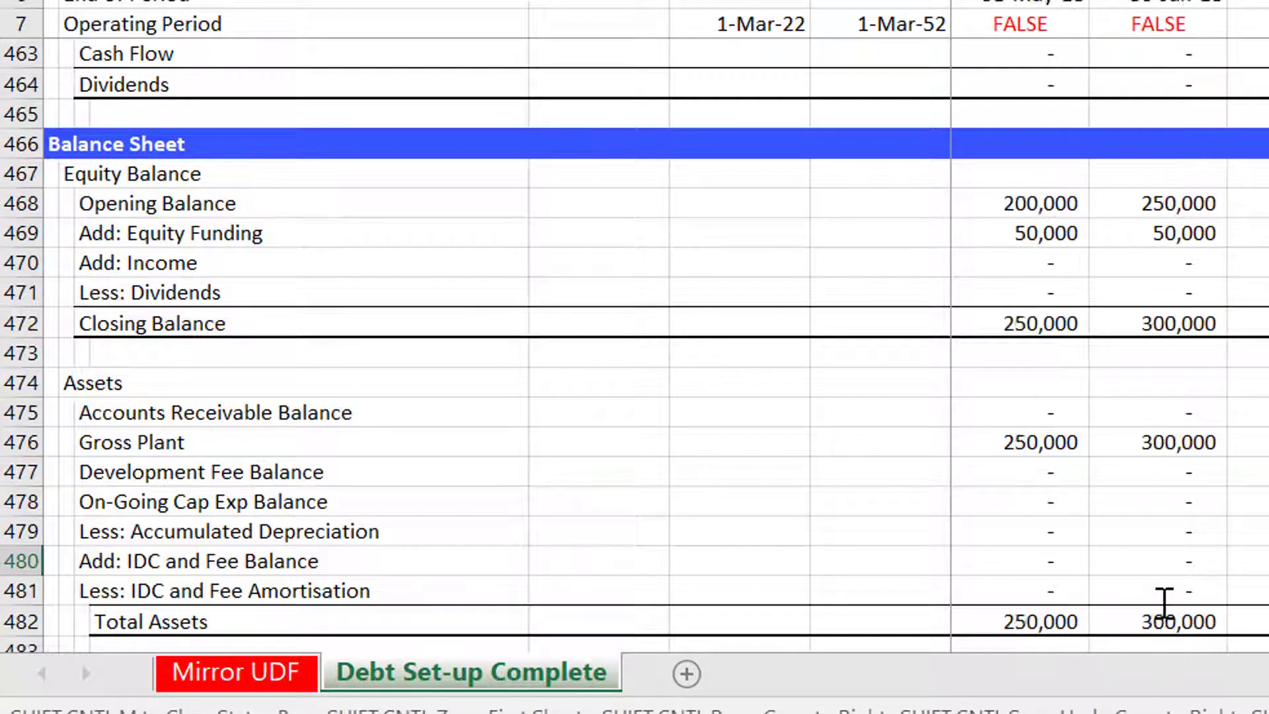
key("Right")
key("Right")
key("Right")
key("Right")
key("Right")
key("Right")
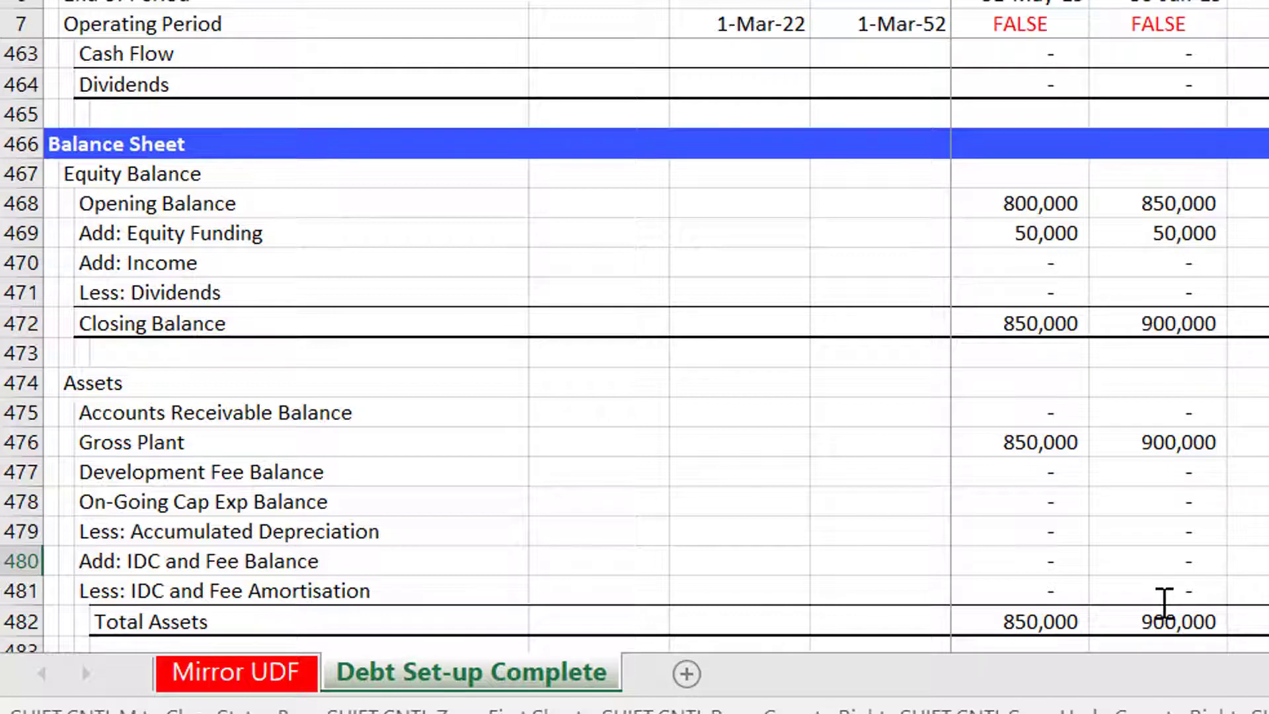
key("Left")
key("Left")
key("Left")
key("Down")
key("Down")
key("Down")
key("Down")
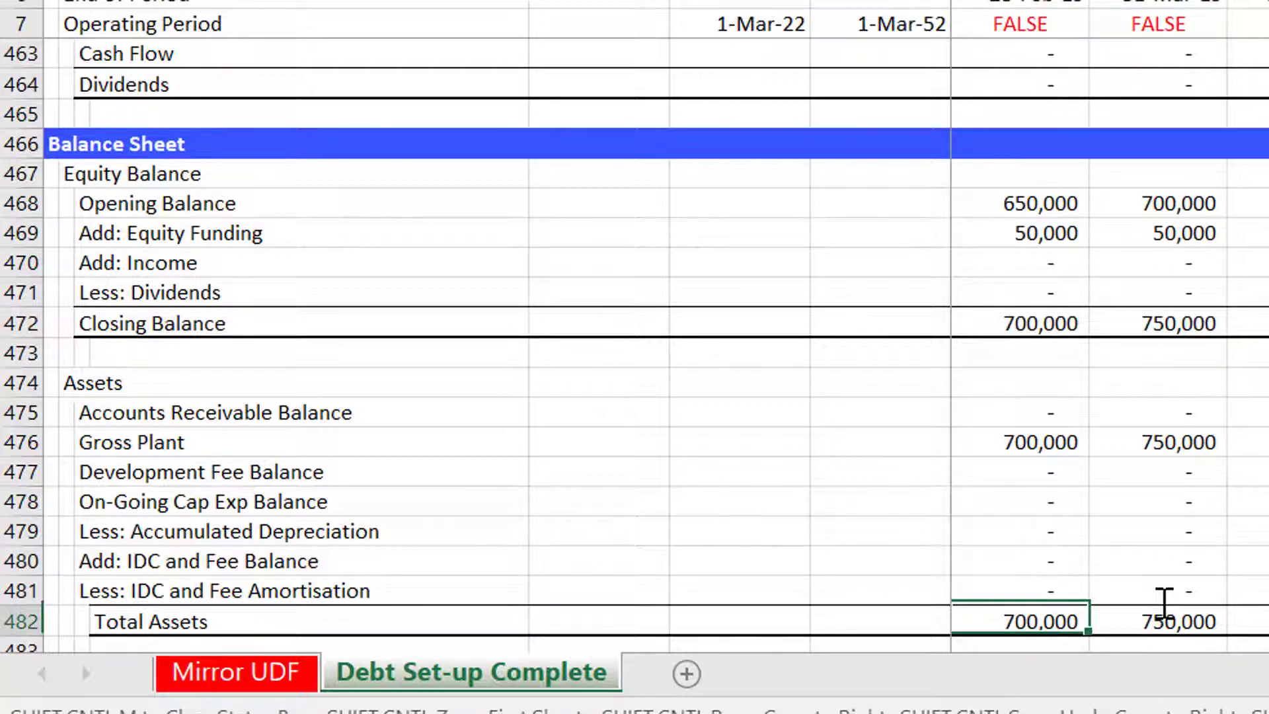
key("Up")
key("Up")
key("Left")
key("F2")
key("Escape")
key("Left")
key("Left")
key("Left")
key("Left")
key("Left")
key("Left")
key("Left")
key("Left")
key("Left")
key("Left")
key("Left")
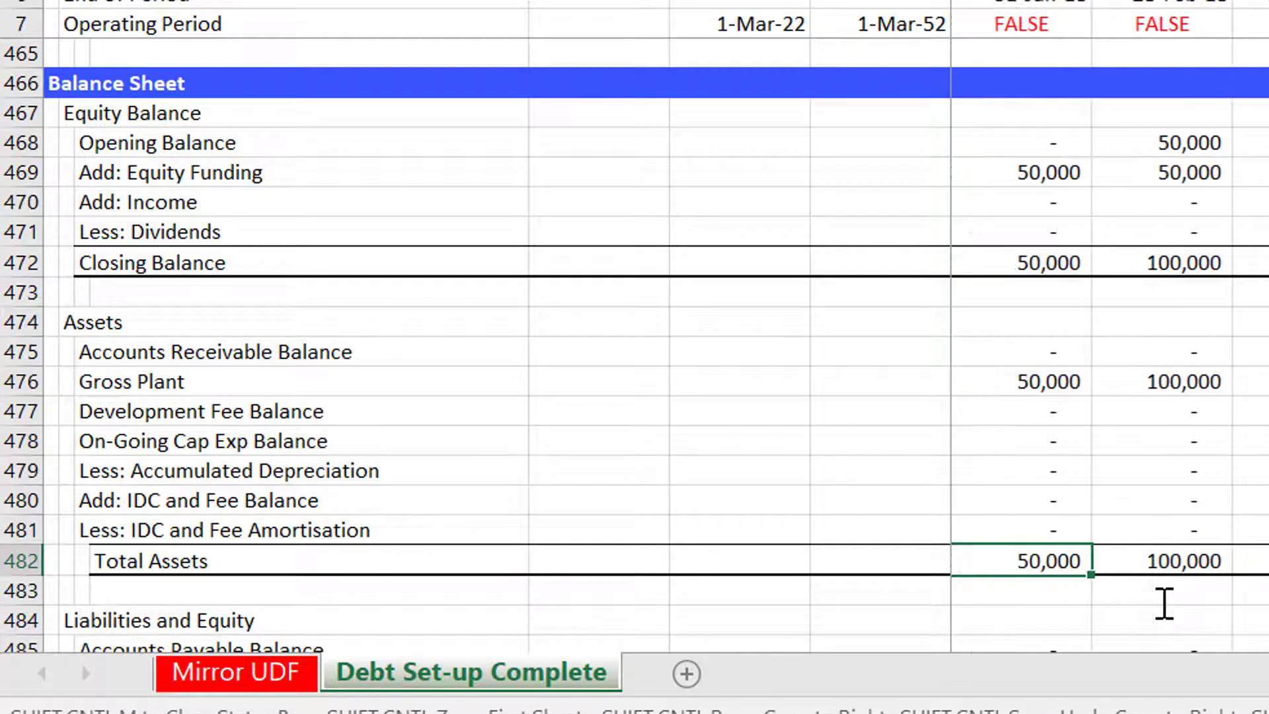
key("Up")
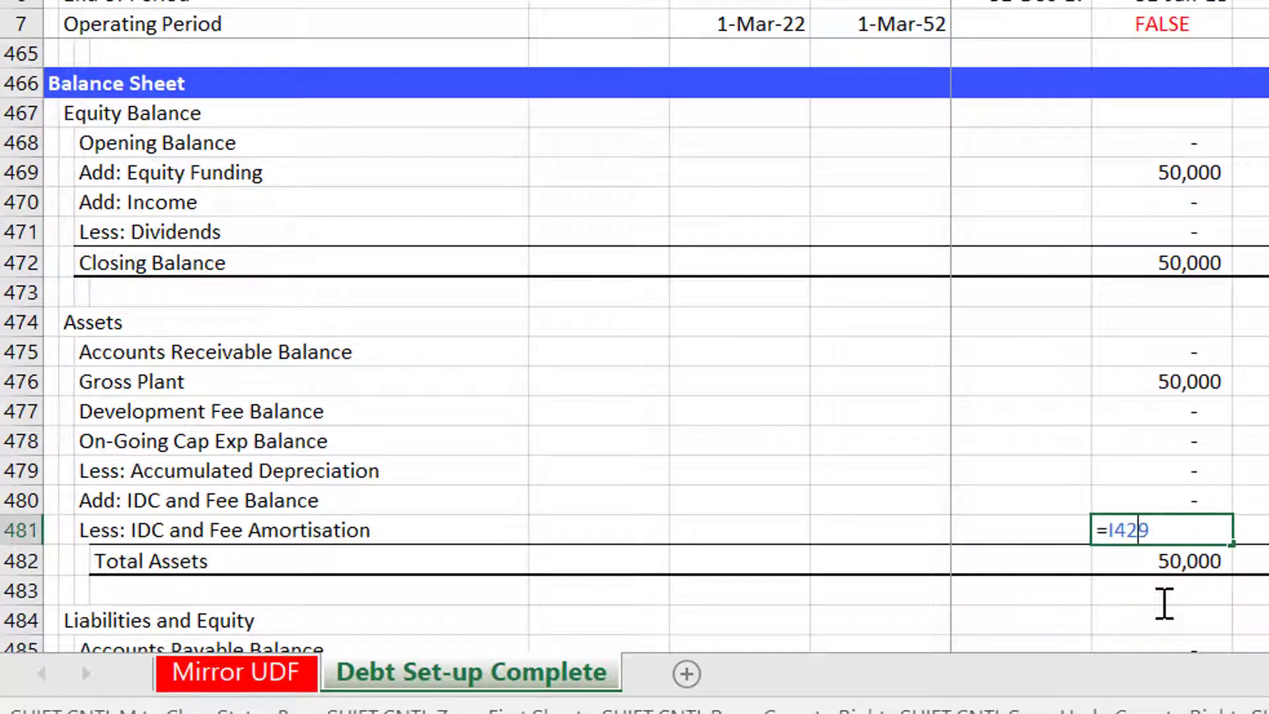
key("Return")
Extend the Total Assets sum to include the IDC and Fee Balance and IDC and Fee Amortisation rows.
key("Up")
key("Down")
key("F2")
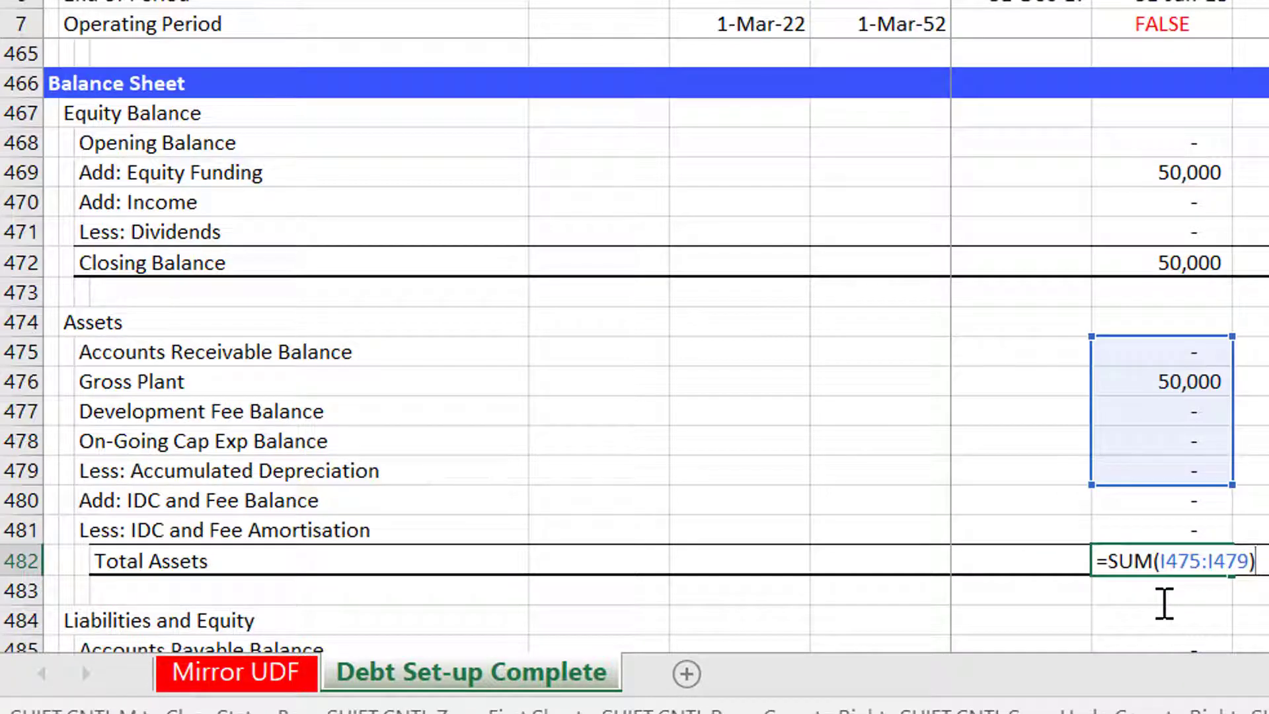
left_click_drag(1231, 483, 1236, 533)
key("Return")
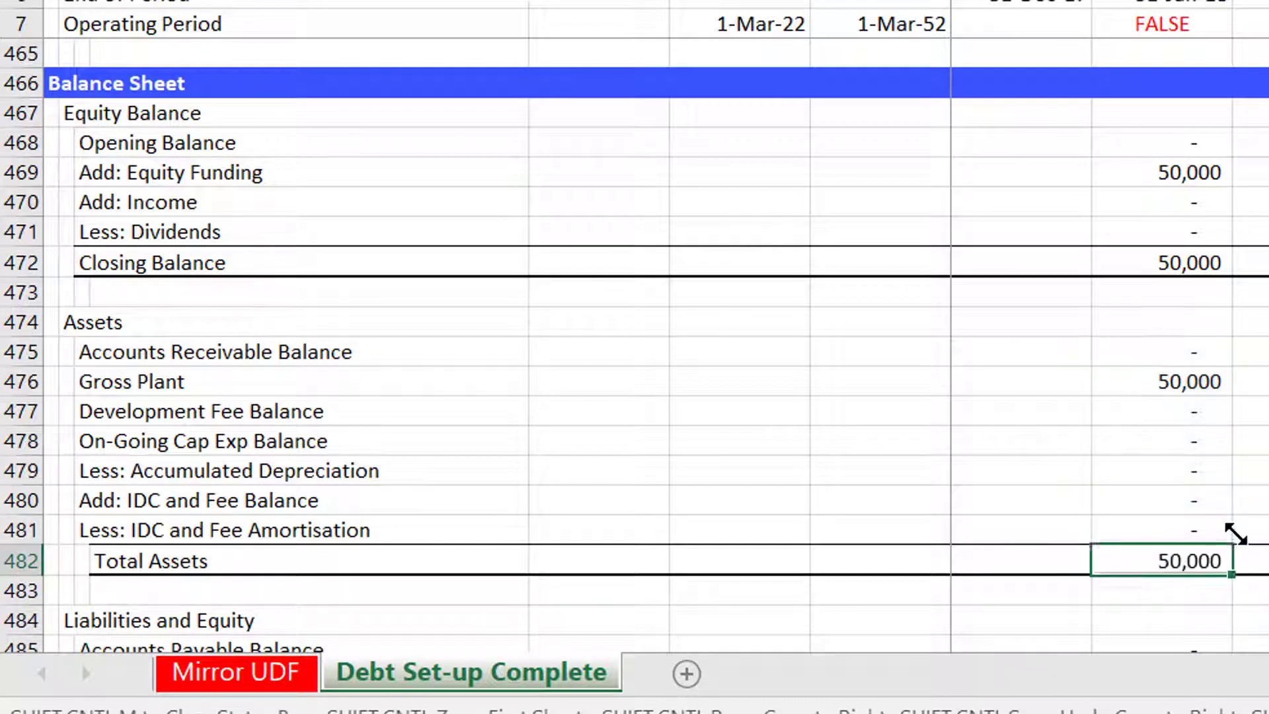
Examine the balance sheet difference and test rows across the timeline columns.
key("Up")
key("Right")
key("Down")
key("Left")
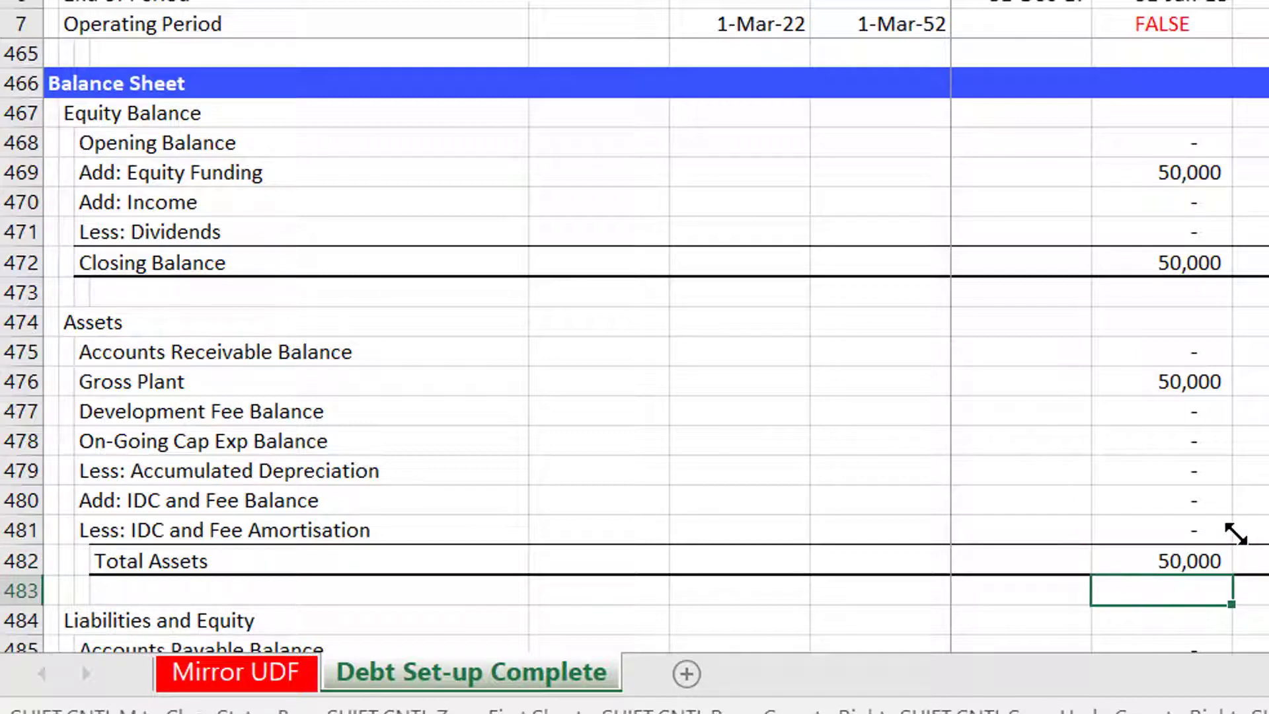
key("Up")
key("Page_Down")
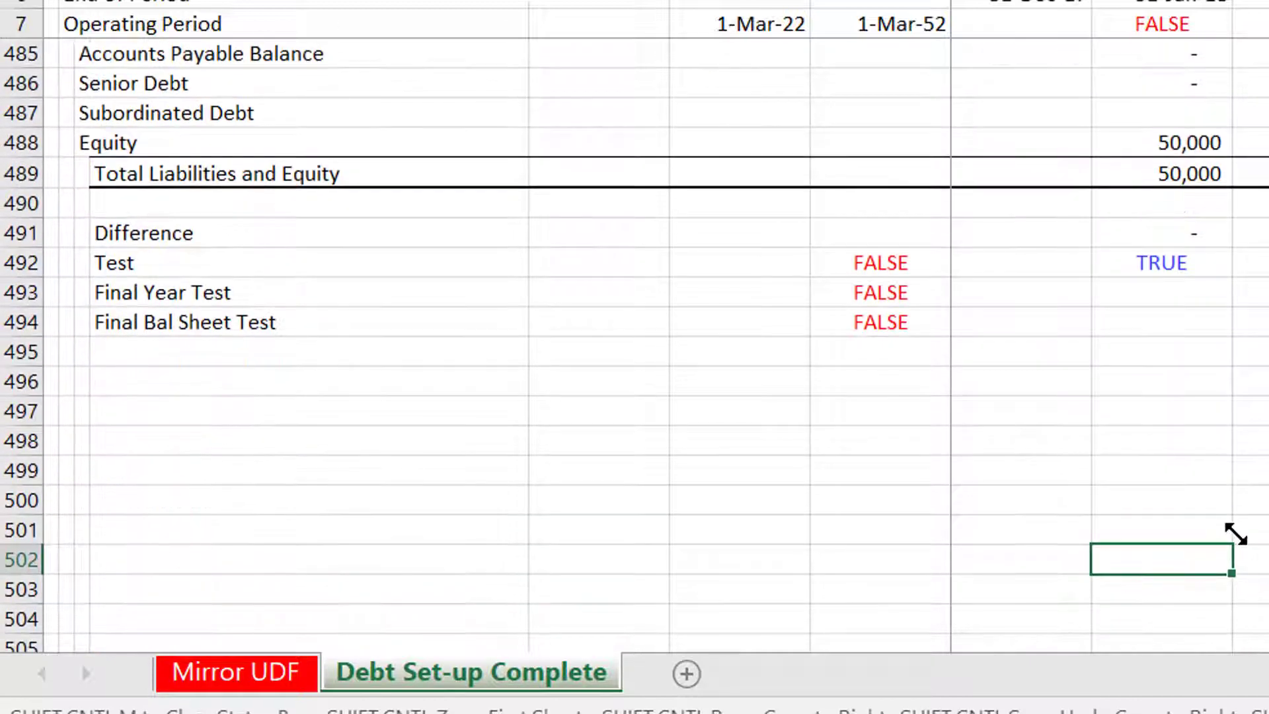
key("Up")
key("Up")
key("Up")
key("Up")
key("Up")
key("Up")
key("Up")
key("Up")
key("Up")
key("Up")
key("Right")
key("Right")
key("Right")
key("Right")
key("Right")
key("Right")
key("Right")
key("Right")
key("Right")
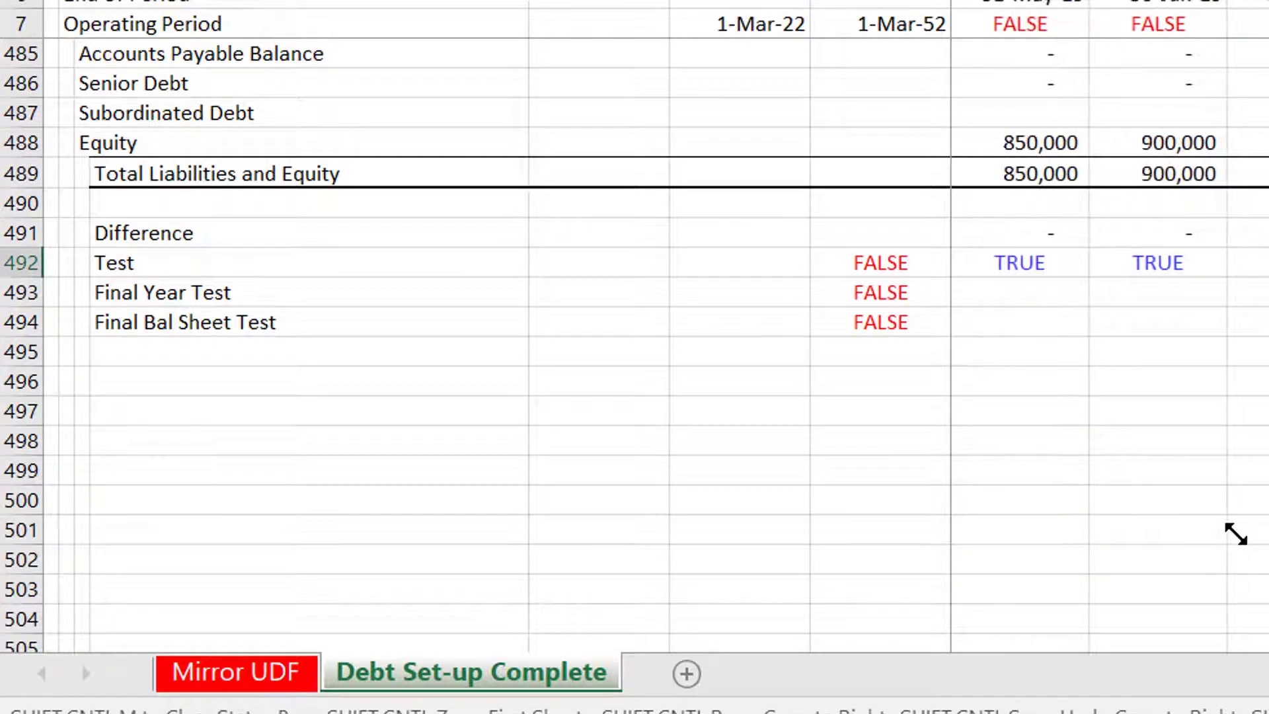
key("Right")
key("Right")
key("Right")
key("Right")
key("Right")
key("Right")
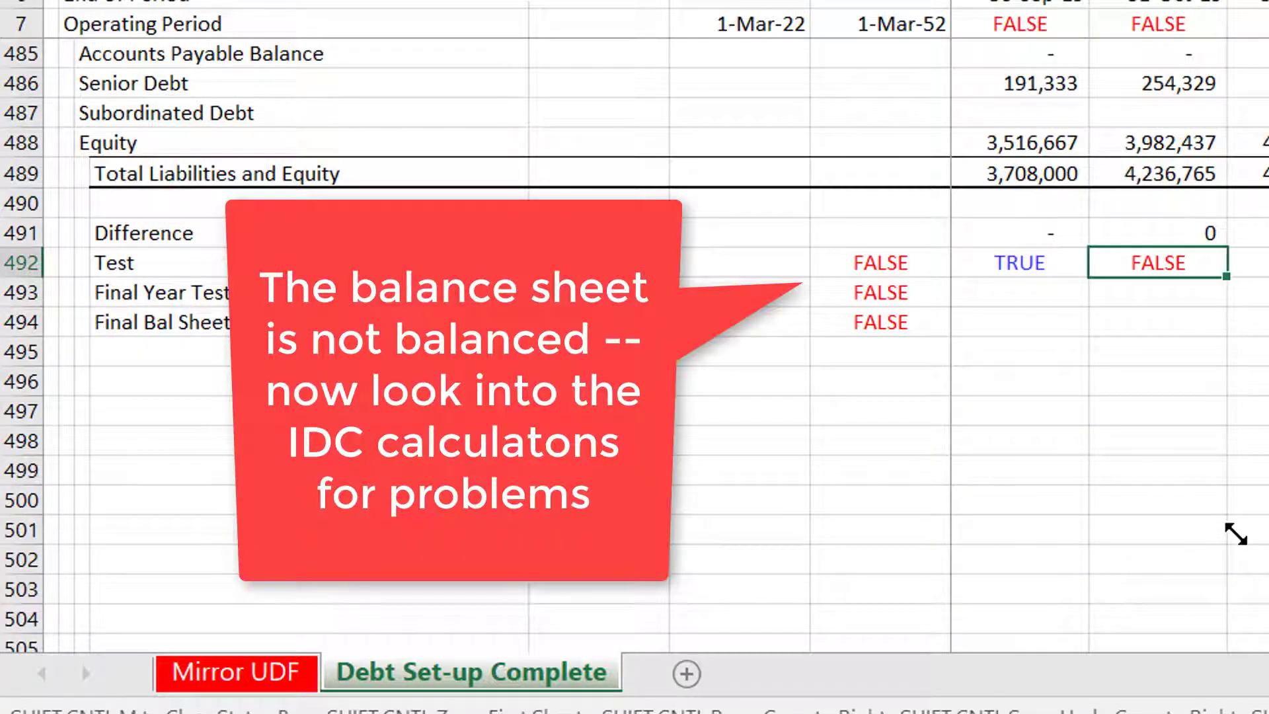
key("Up")
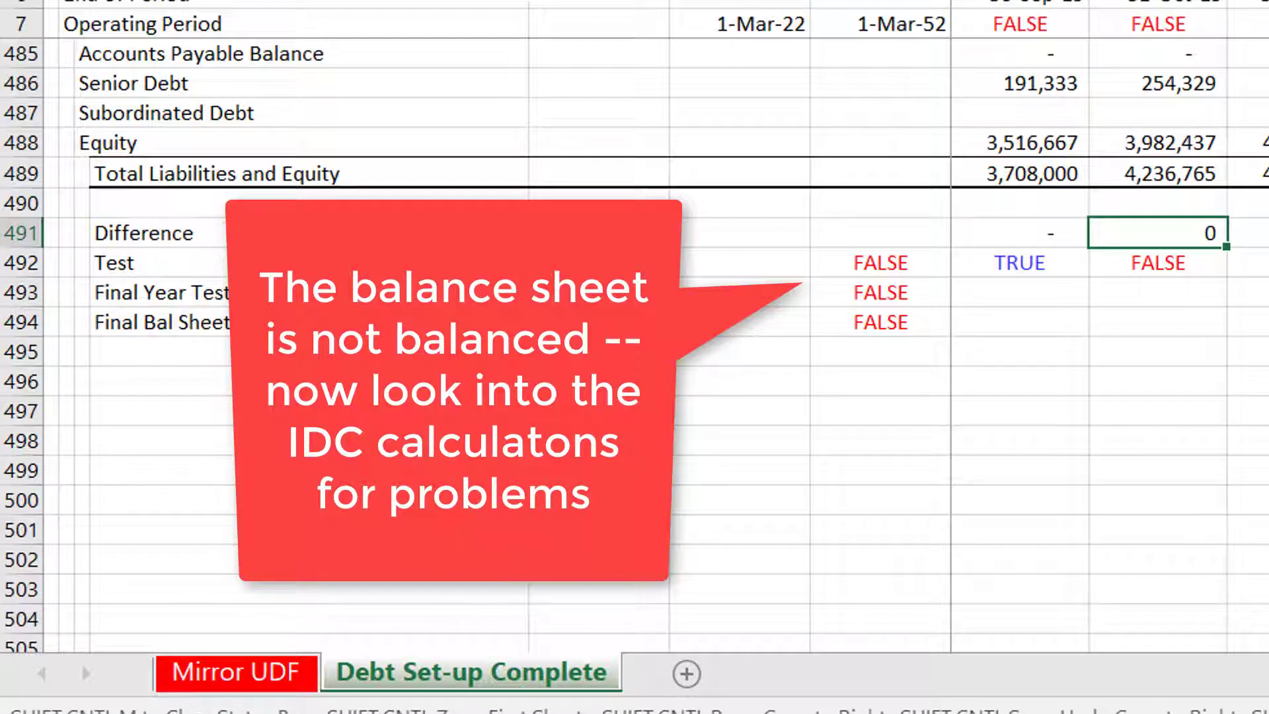
key("Up")
key("Up")
key("Up")
key("Up")
key("Up")
key("Up")
key("Up")
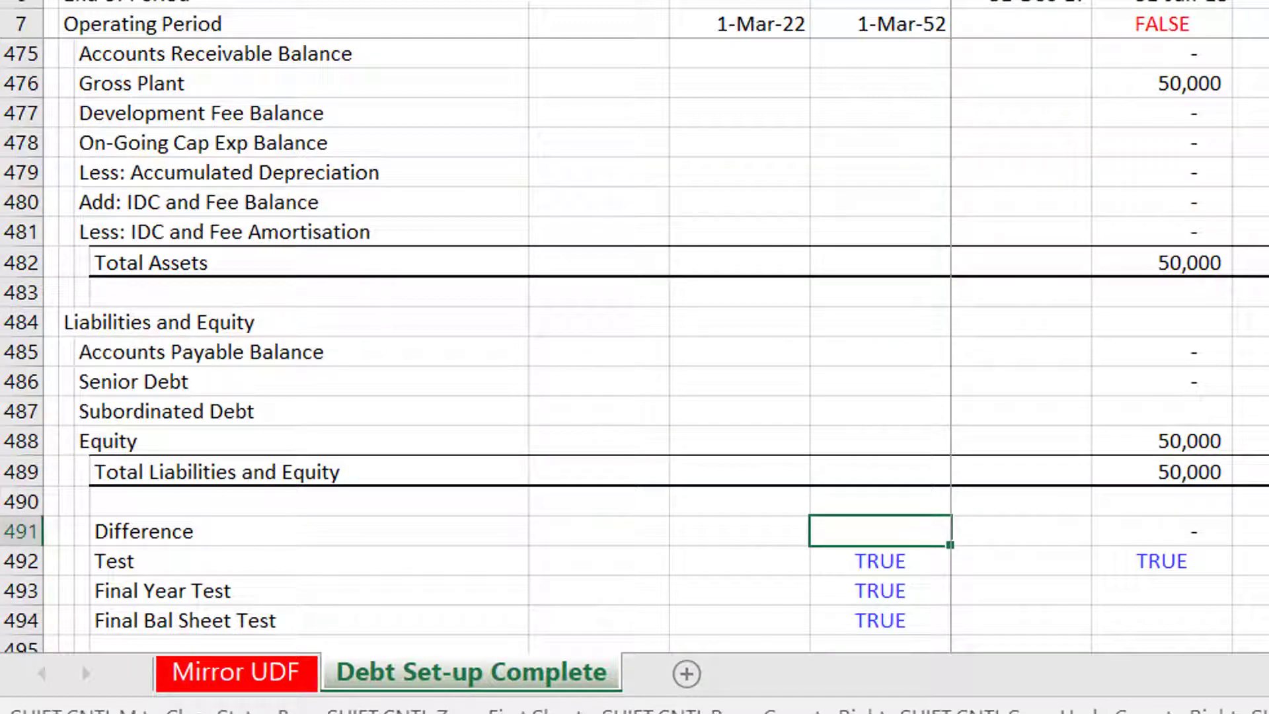
key("Page_Up")
key("Page_Up")
key("Up")
key("Up")
key("Up")
key("Up")
key("Up")
key("Up")
key("Up")
key("Up")
key("Up")
key("Up")
key("Up")
key("Up")
key("Up")
key("Up")
key("Up")
key("Up")
key("Up")
key("Up")
key("Up")
key("Up")
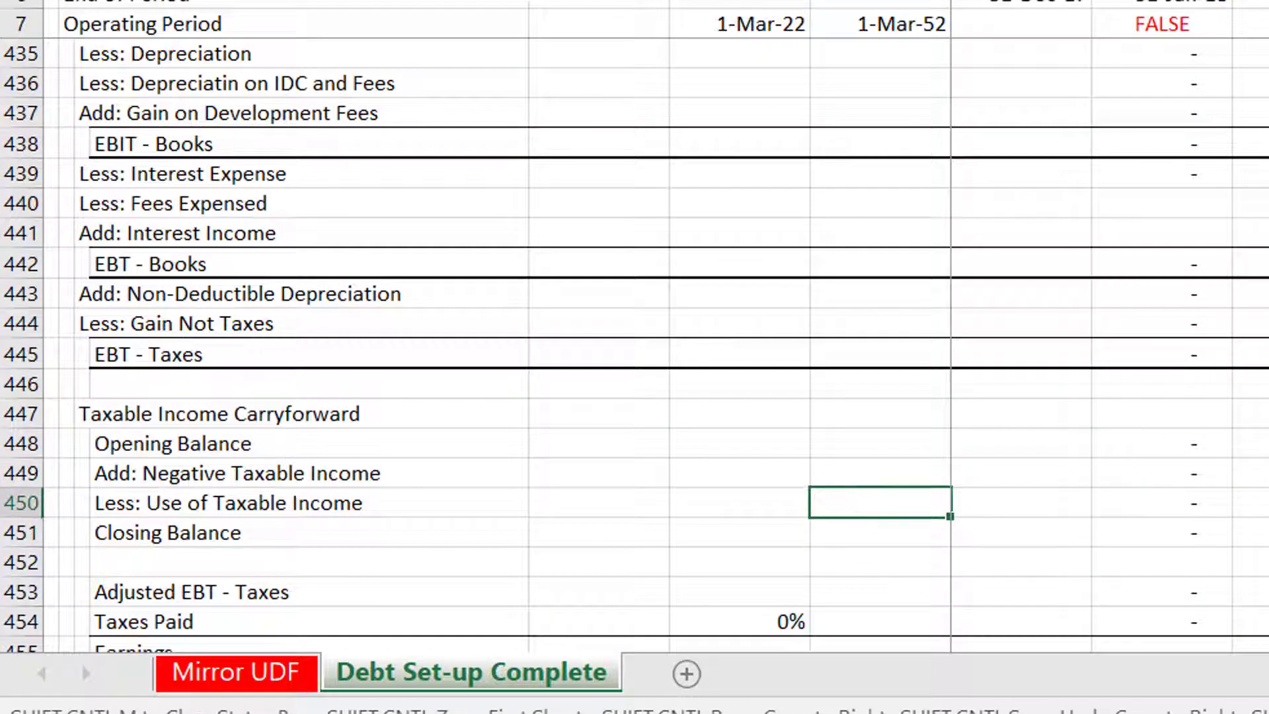
key("Down")
key("Down")
key("Down")
key("Down")
key("Down")
key("Down")
key("Down")
key("Down")
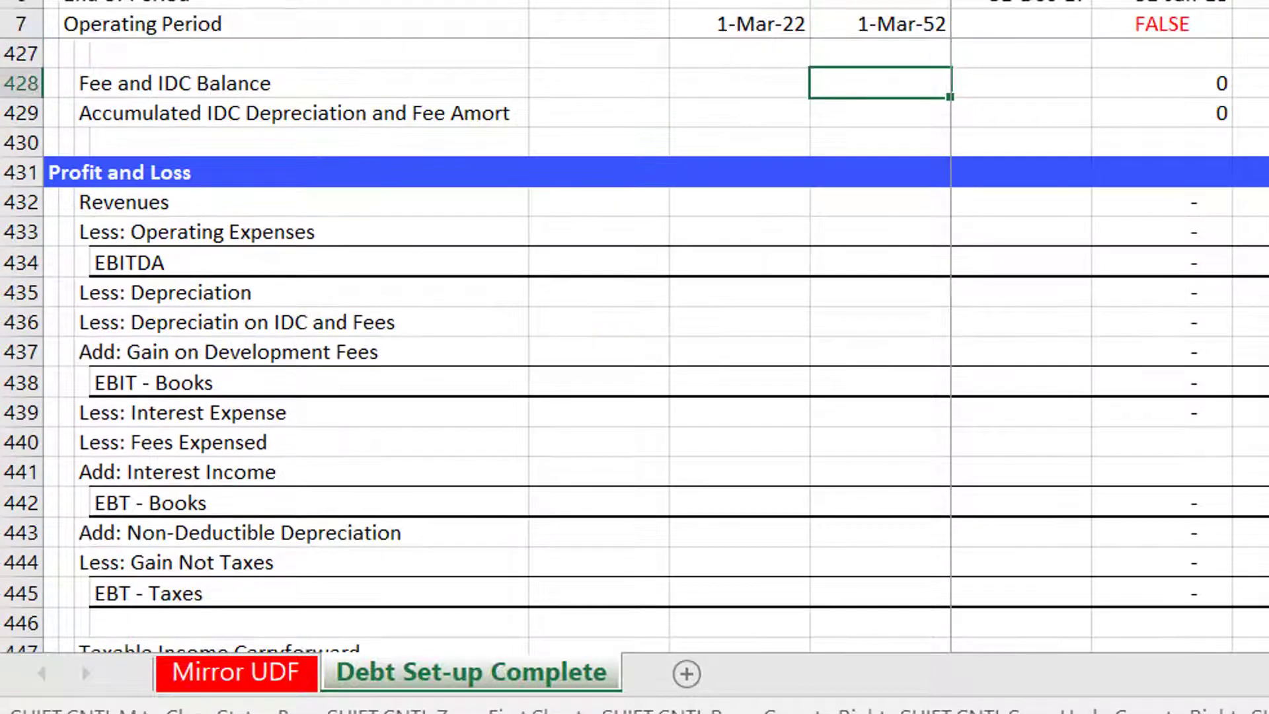
Review the Fee and IDC Balance, accumulated amortisation and profit and loss rows across the timeline columns.
key("Down")
key("Right")
key("Right")
key("Right")
key("Right")
key("Right")
key("Right")
key("Right")
key("Right")
key("Right")
key("Right")
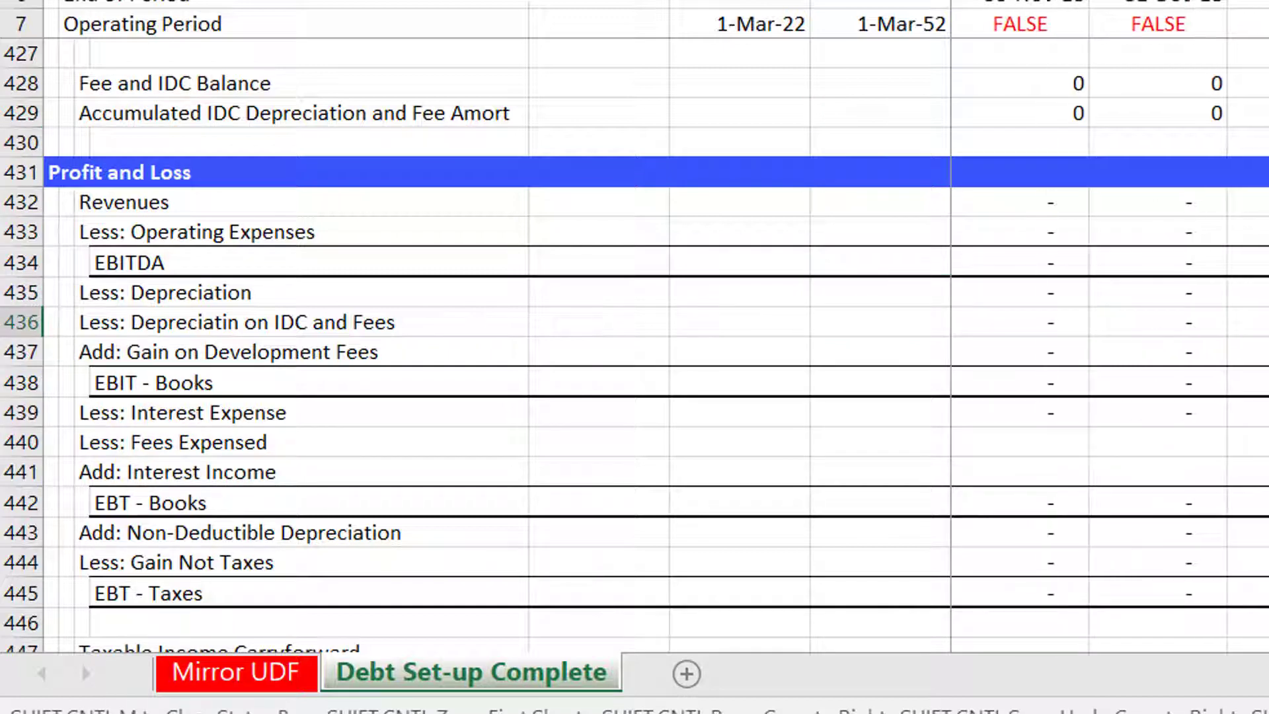
key("Right")
key("Right")
key("Right")
key("Right")
key("Right")
key("Right")
key("Right")
key("Right")
key("Right")
key("Right")
key("Right")
key("Right")
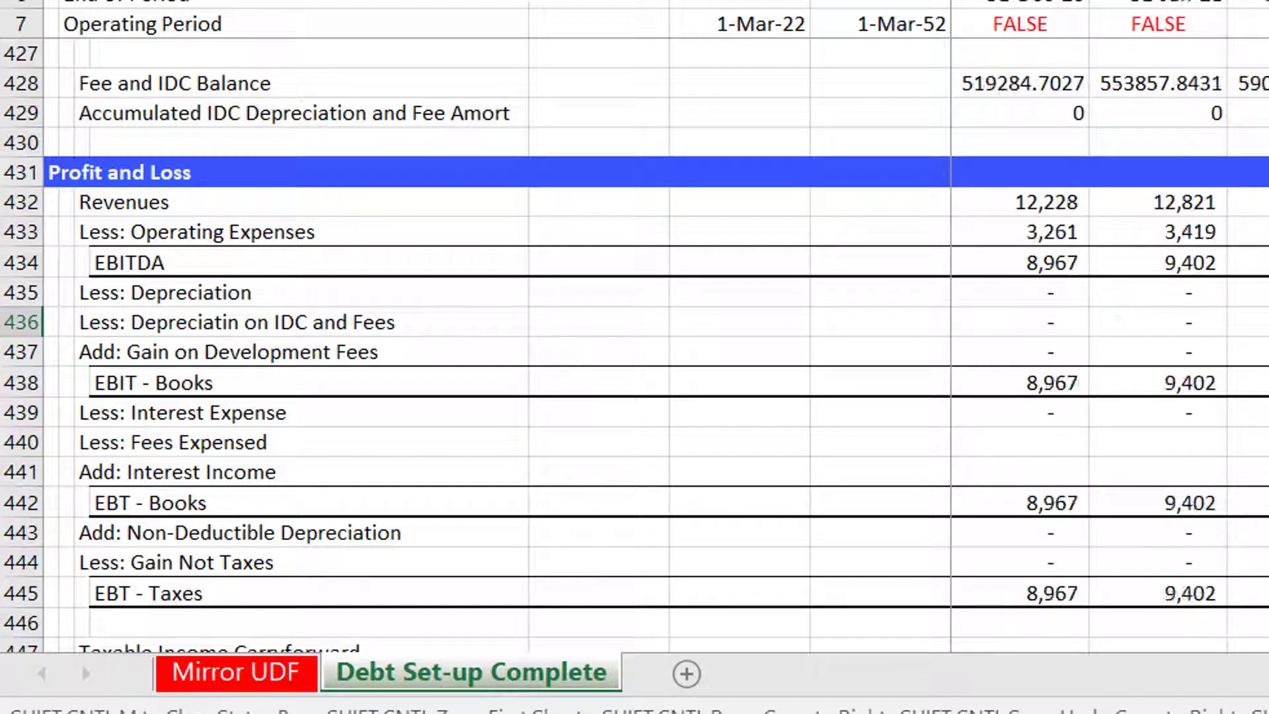
key("Right")
key("Right")
key("Right")
key("Right")
key("Right")
key("Right")
key("Right")
key("Right")
key("Right")
key("Right")
key("Right")
key("Right")
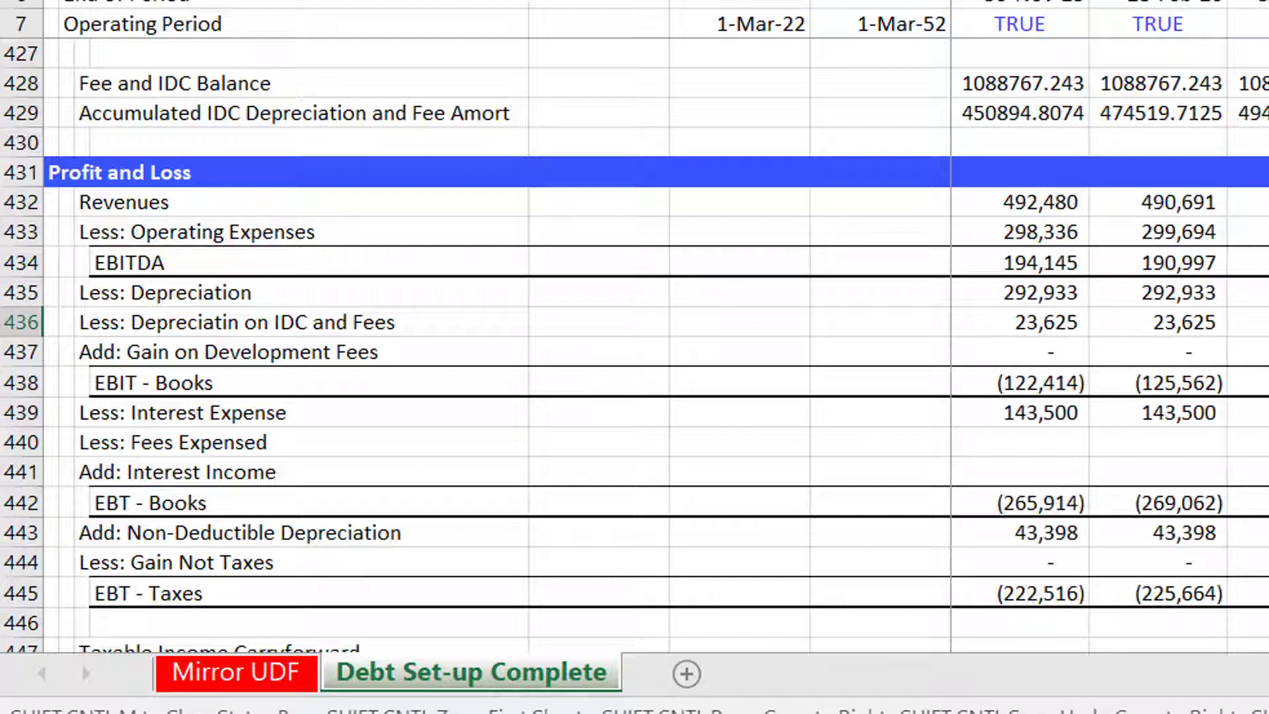
key("Right")
key("Right")
key("Right")
key("Right")
key("Right")
key("Right")
key("Right")
key("Right")
key("Right")
key("Right")
key("Right")
key("Right")
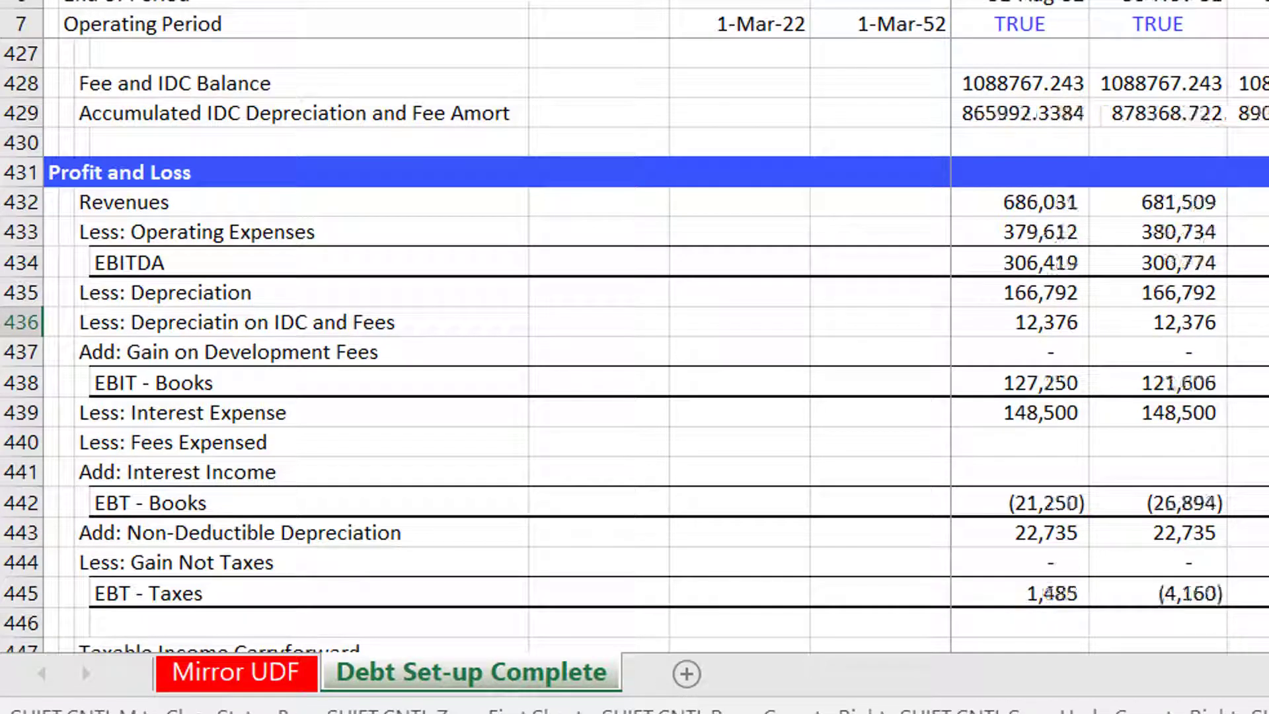
key("Right")
key("Right")
key("Right")
key("Down")
key("Down")
key("Down")
key("Down")
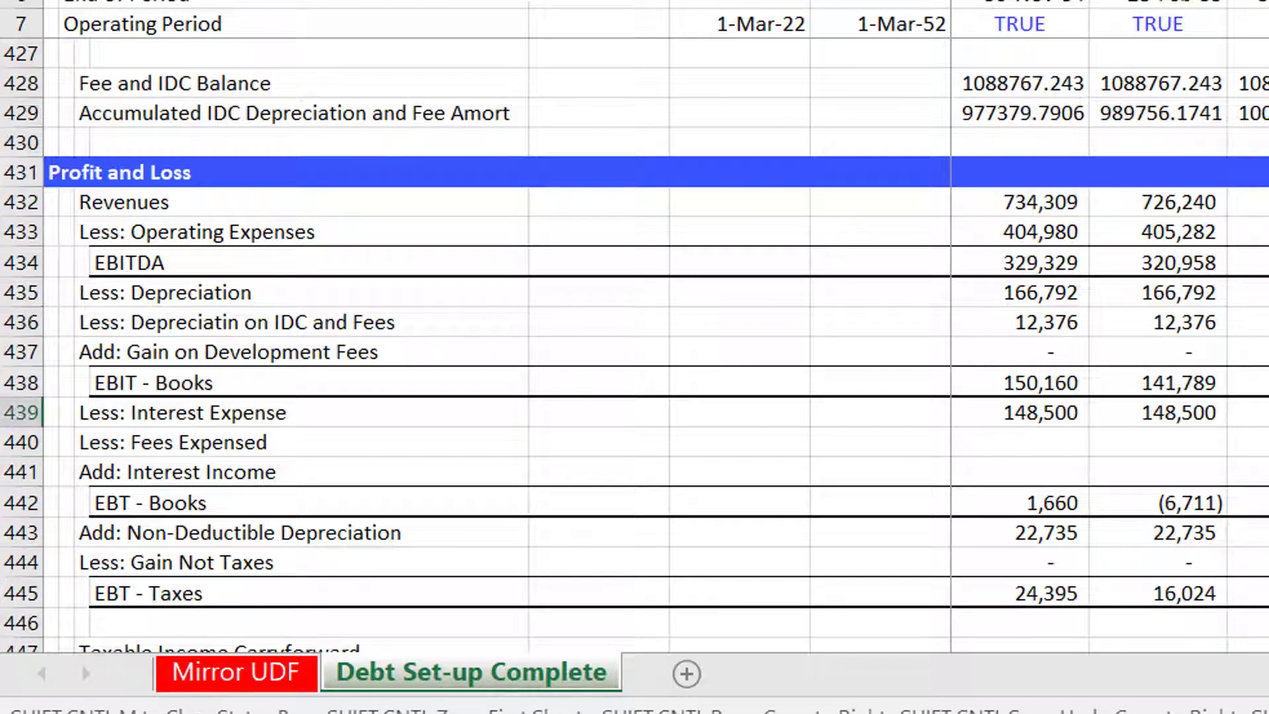
key("ctrl+Left")
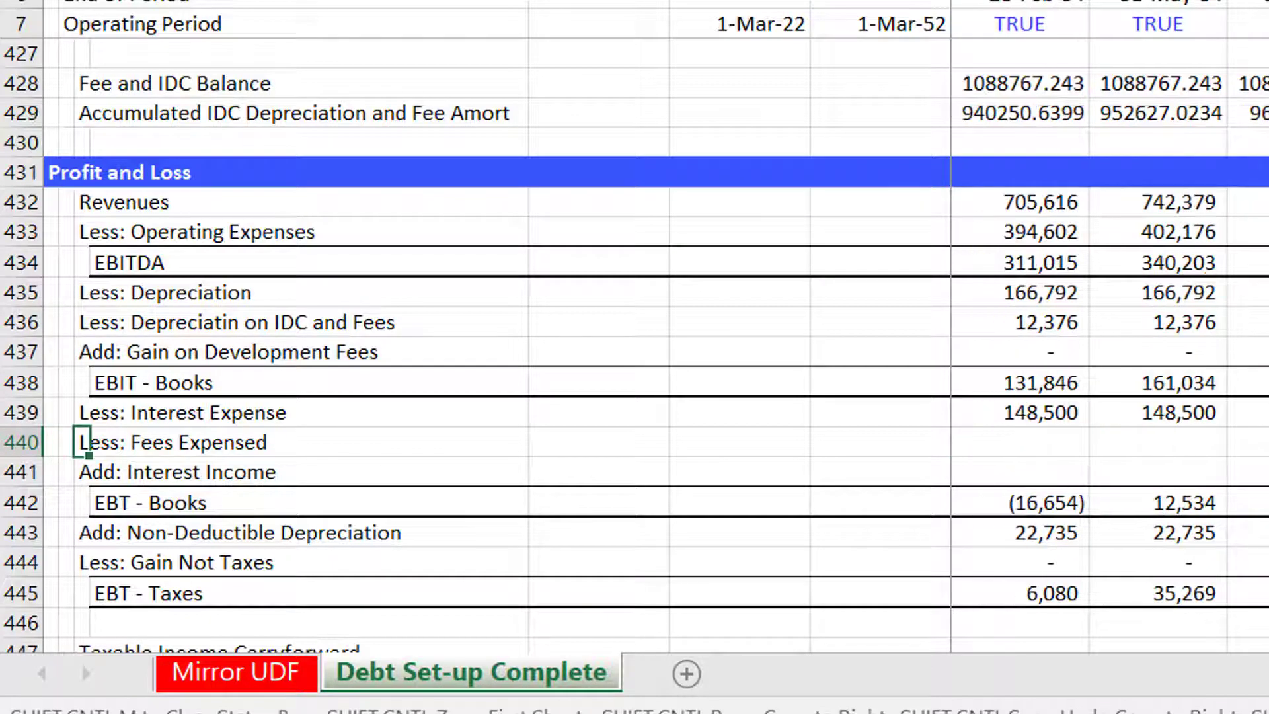
Examine the balance sheet Difference and Test formulas in the first timeline column.
key("Page_Down")
key("Page_Down")
key("Page_Down")
key("Page_Down")
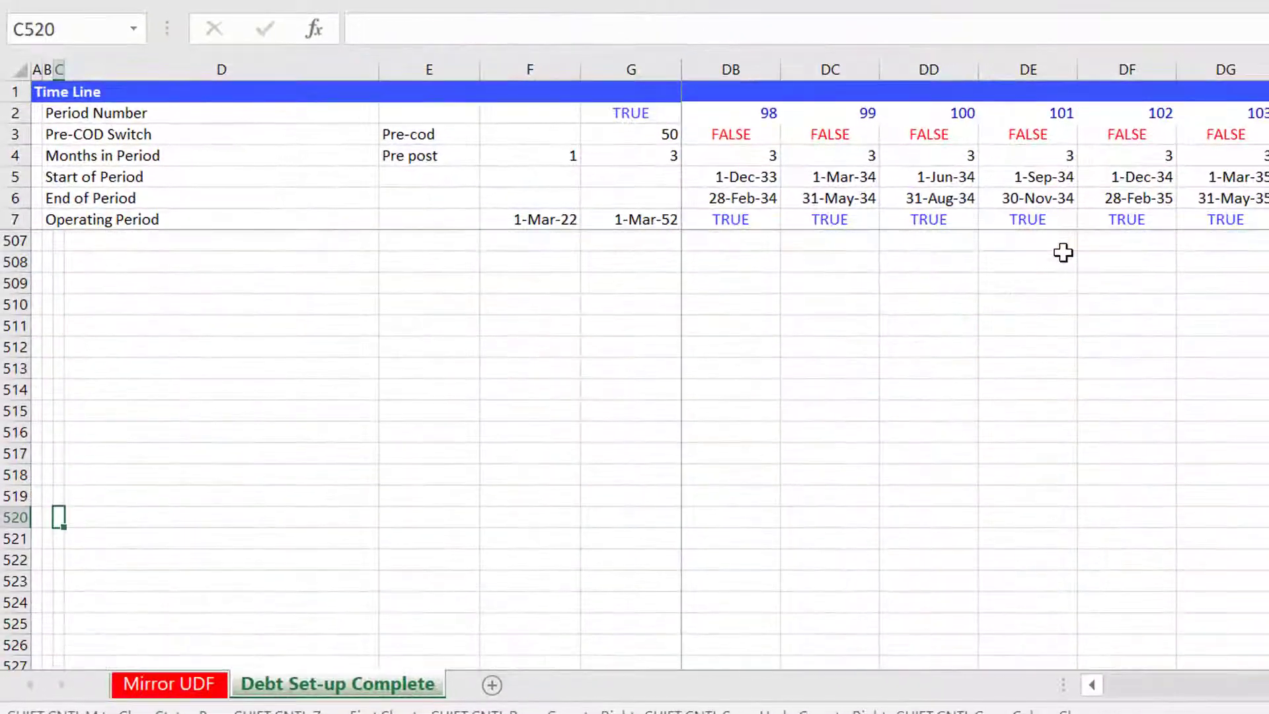
key("Page_Up")
key("Up")
key("Up")
key("Up")
key("Up")
key("Up")
key("Up")
key("Up")
key("Up")
key("Up")
key("Up")
key("Right")
key("Right")
key("Right")
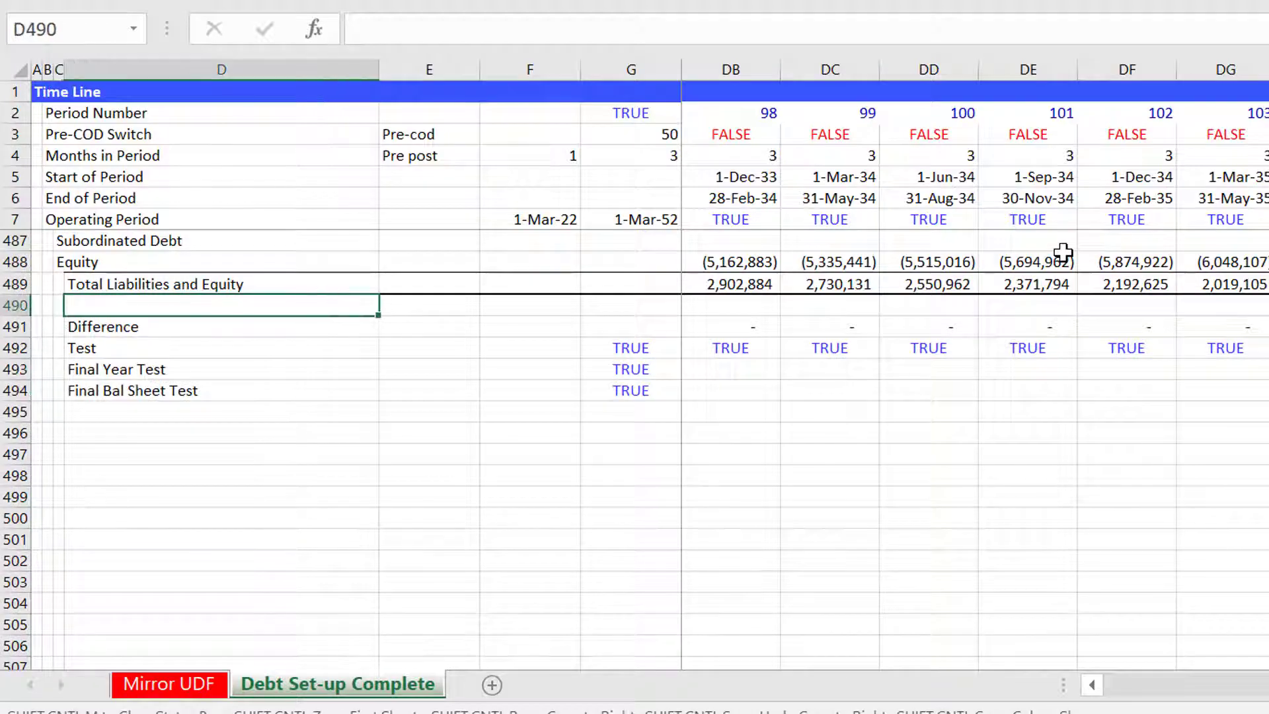
key("Down")
key("Down")
key("Right")
key("Right")
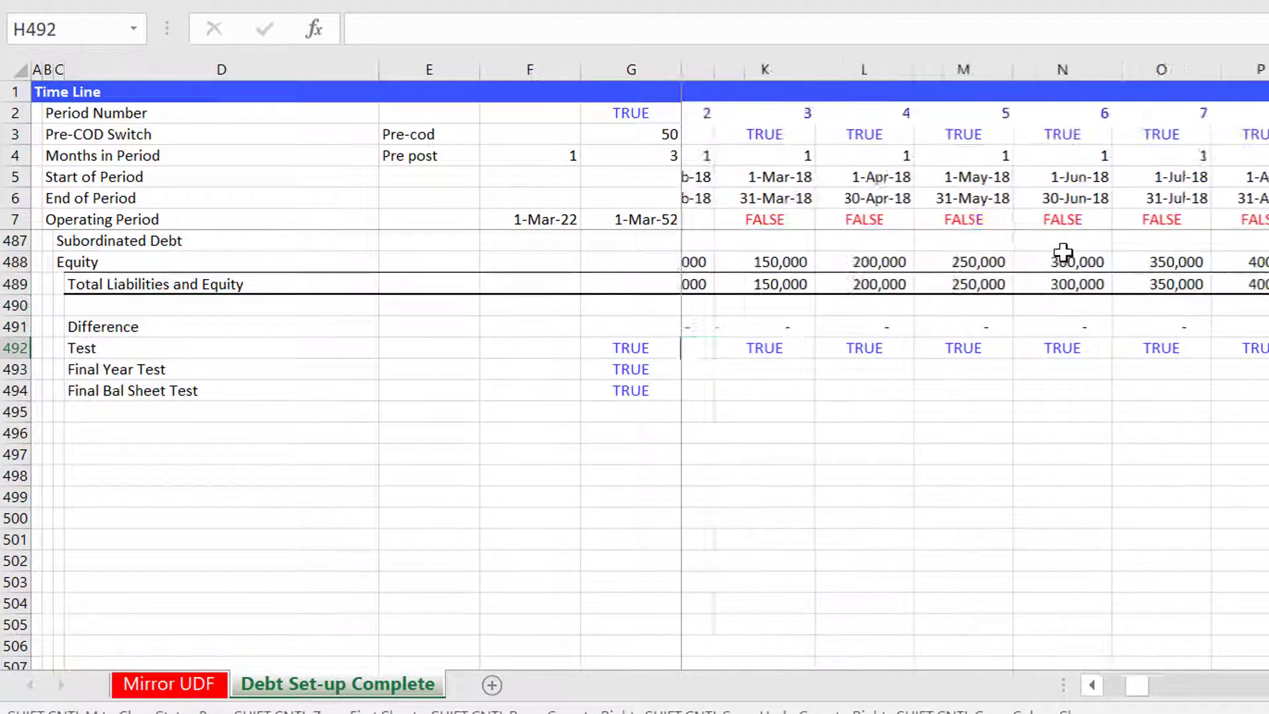
key("Right")
key("F2")
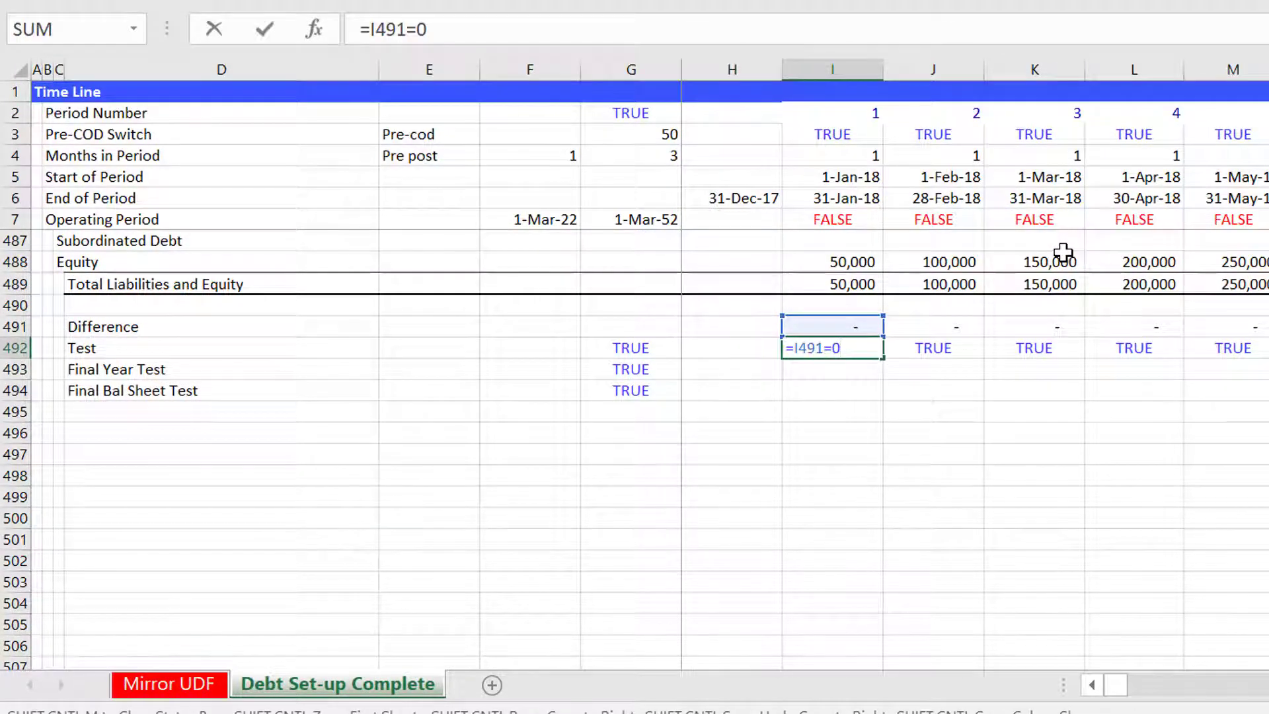
key("Escape")
key("Left")
key("Right")
key("Up")
key("F2")
key("Escape")
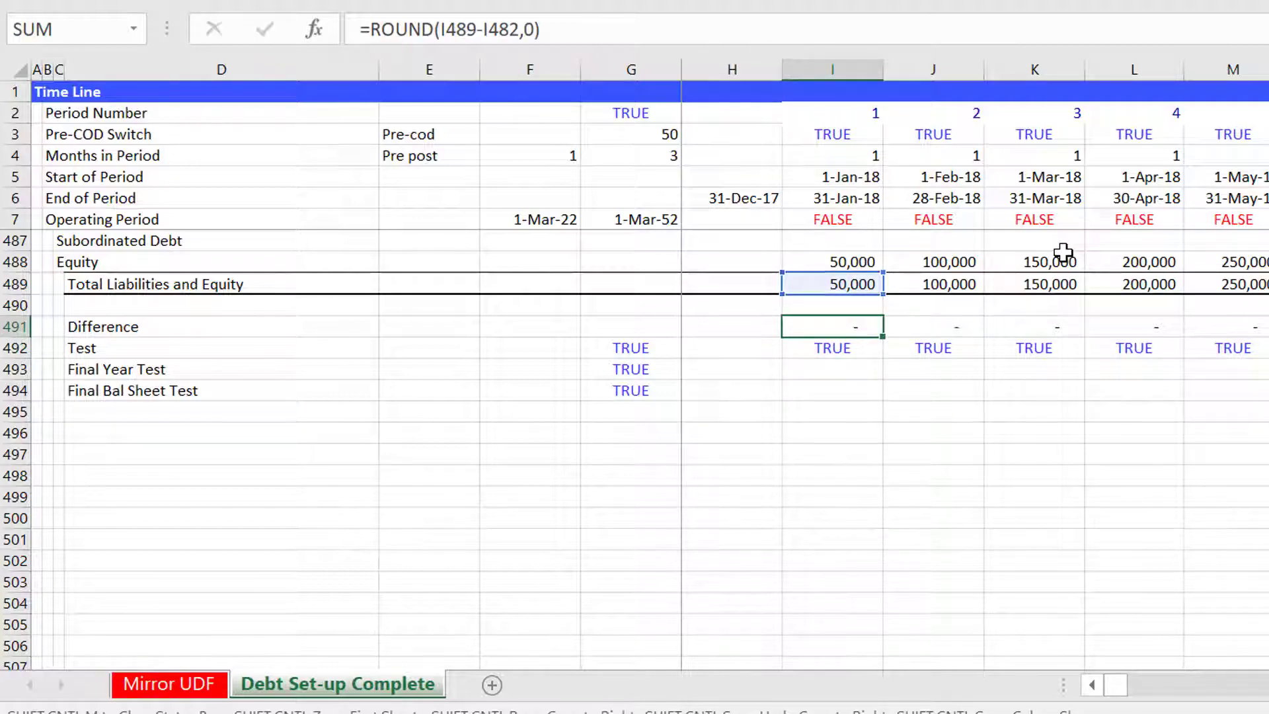
Inspect the Test, Final Year Test and Final Bal Sheet Test formulas in the summary column.
key("Down")
key("Left")
key("Left")
key("Left")
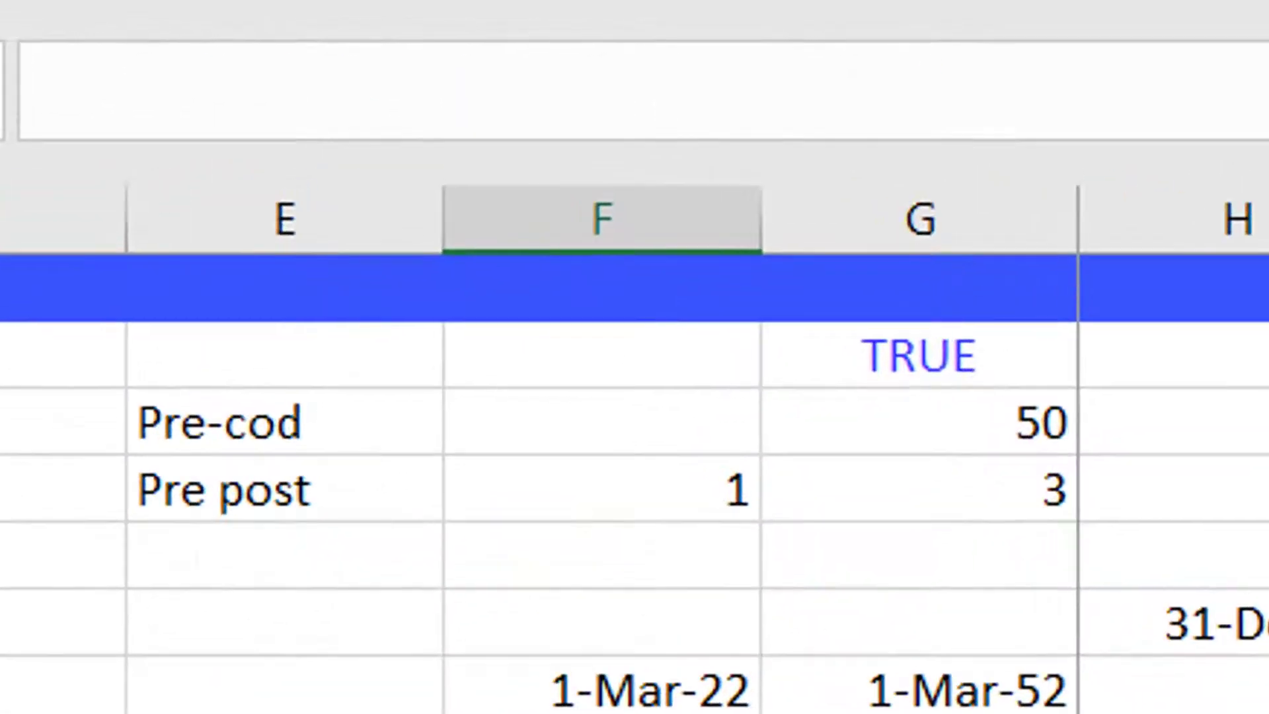
key("Right")
key("Down")
key("Down")
key("Up")
key("Up")
key("Down")
key("Up")
key("Down")
key("Up")
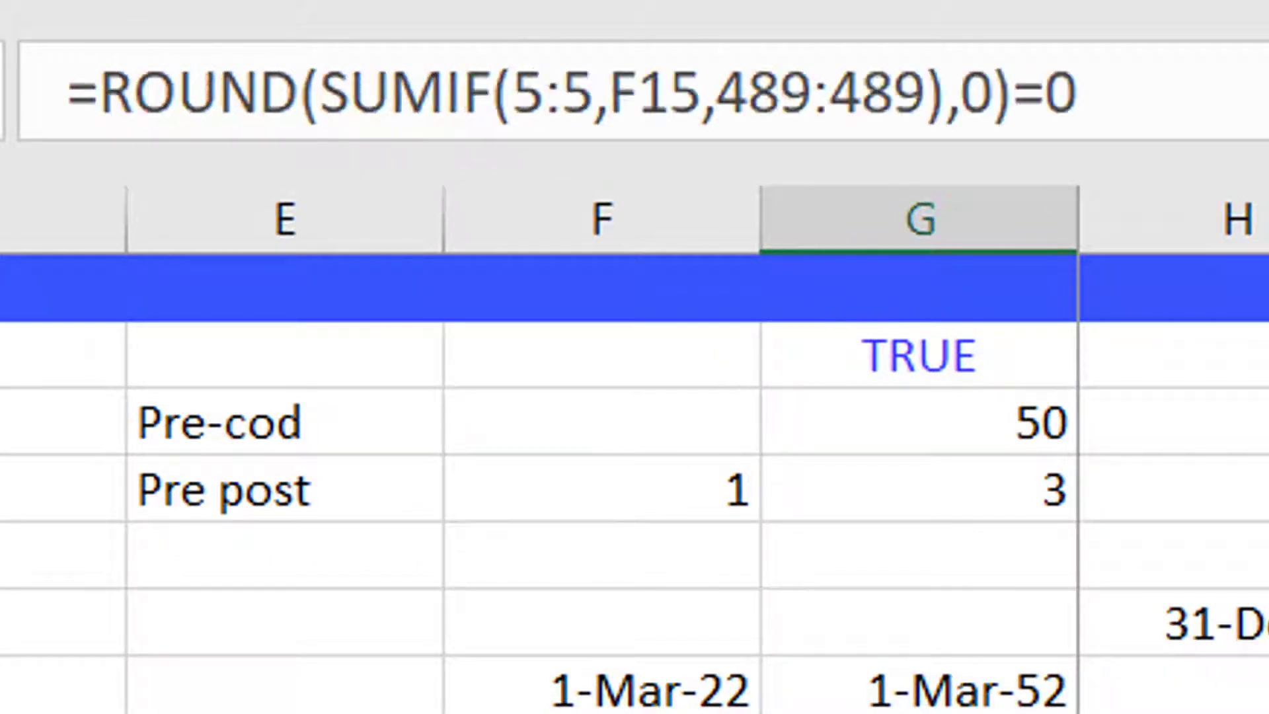
key("Down")
key("Down")
key("Up")
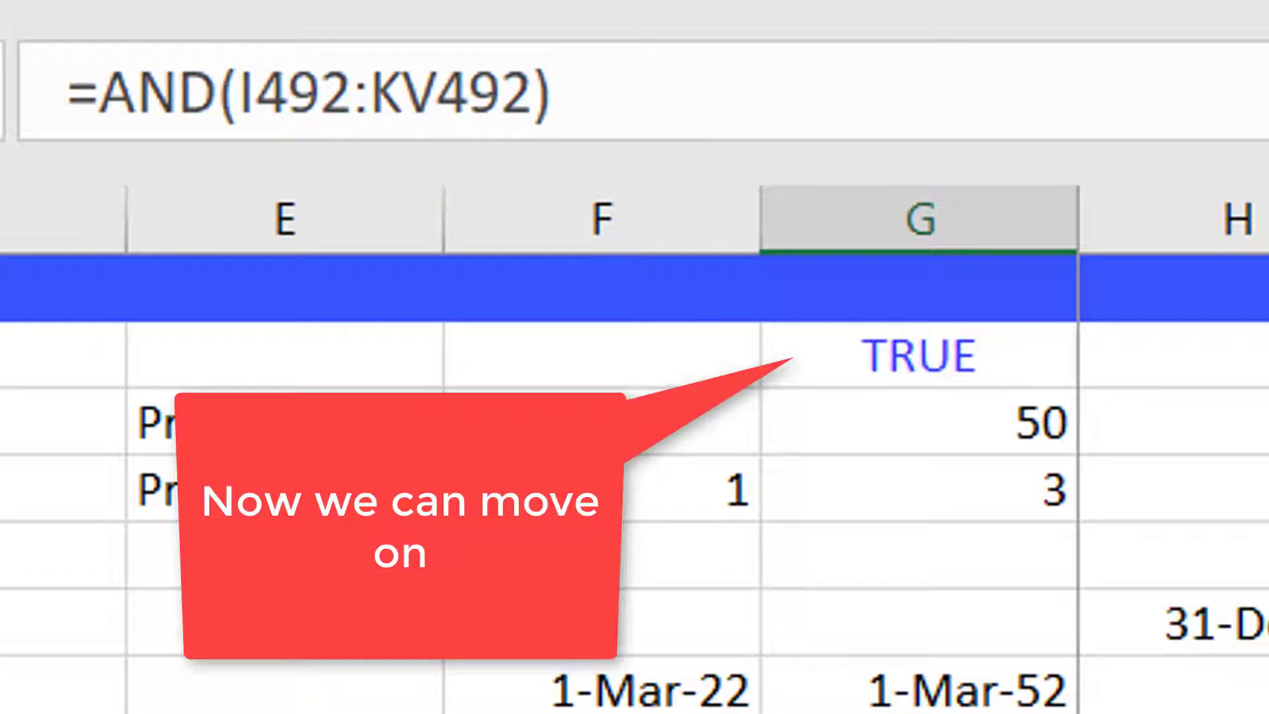
key("Down")
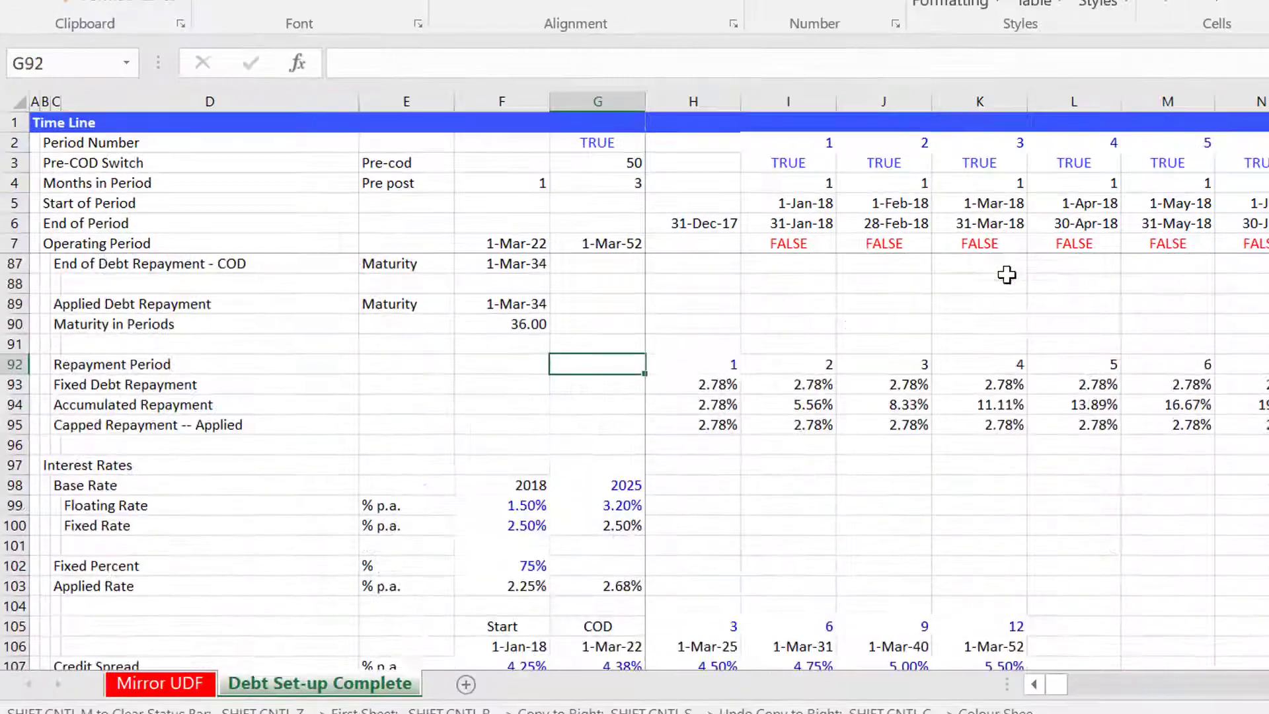
Browse the model's input, debt, operations and tax sections from the top of the sheet.
key("Page_Up")
key("Page_Up")
key("Page_Up")
key("Page_Up")
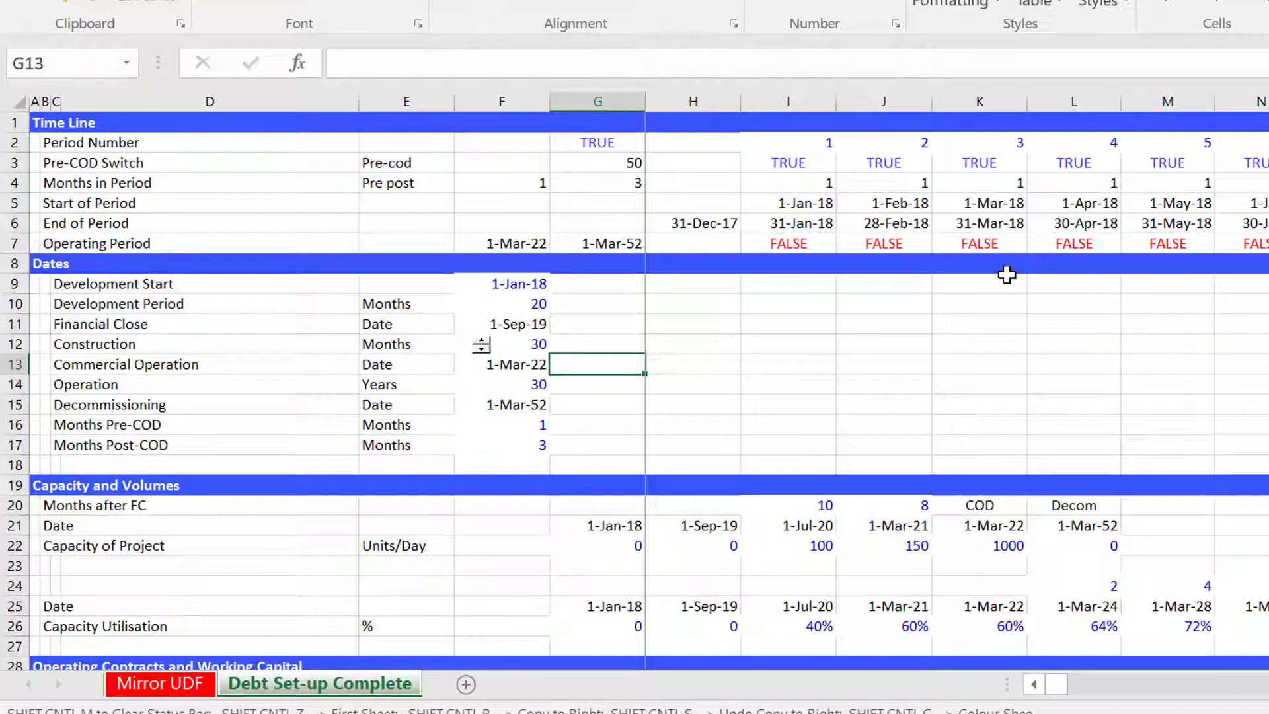
key("Page_Down")
key("Page_Down")
key("Page_Down")
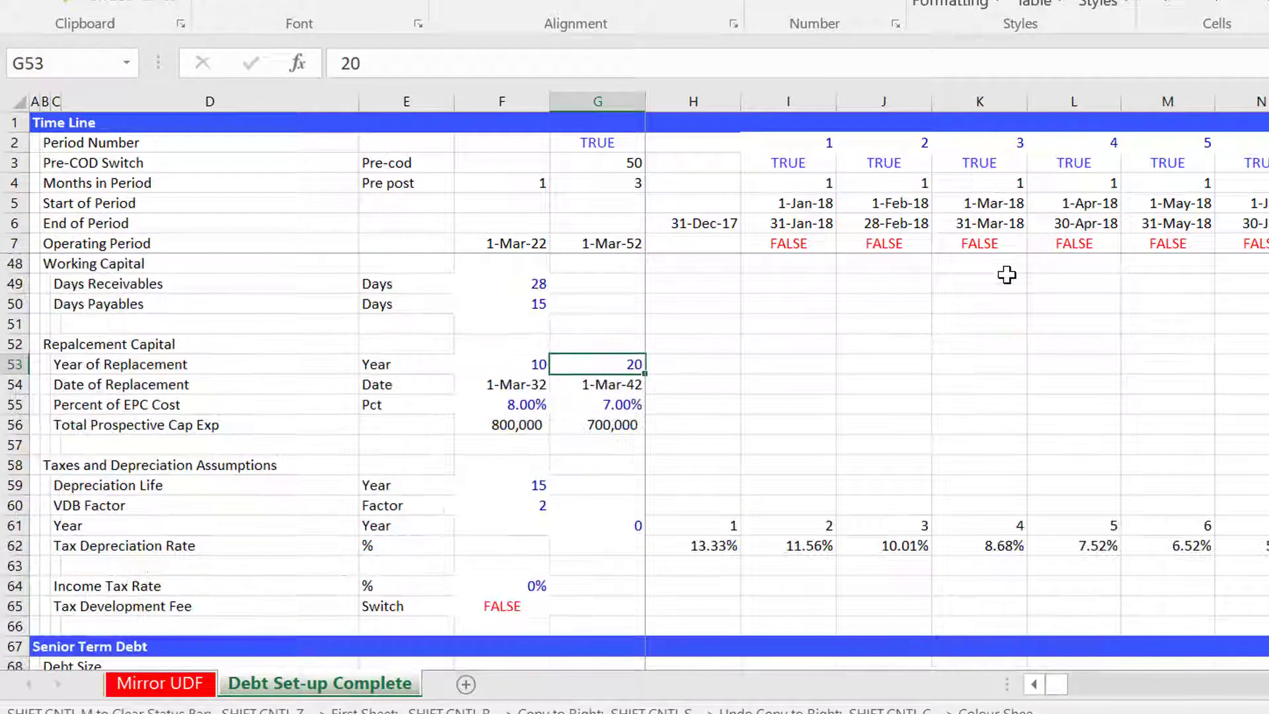
key("Left")
key("Left")
key("Left")
key("Page_Down")
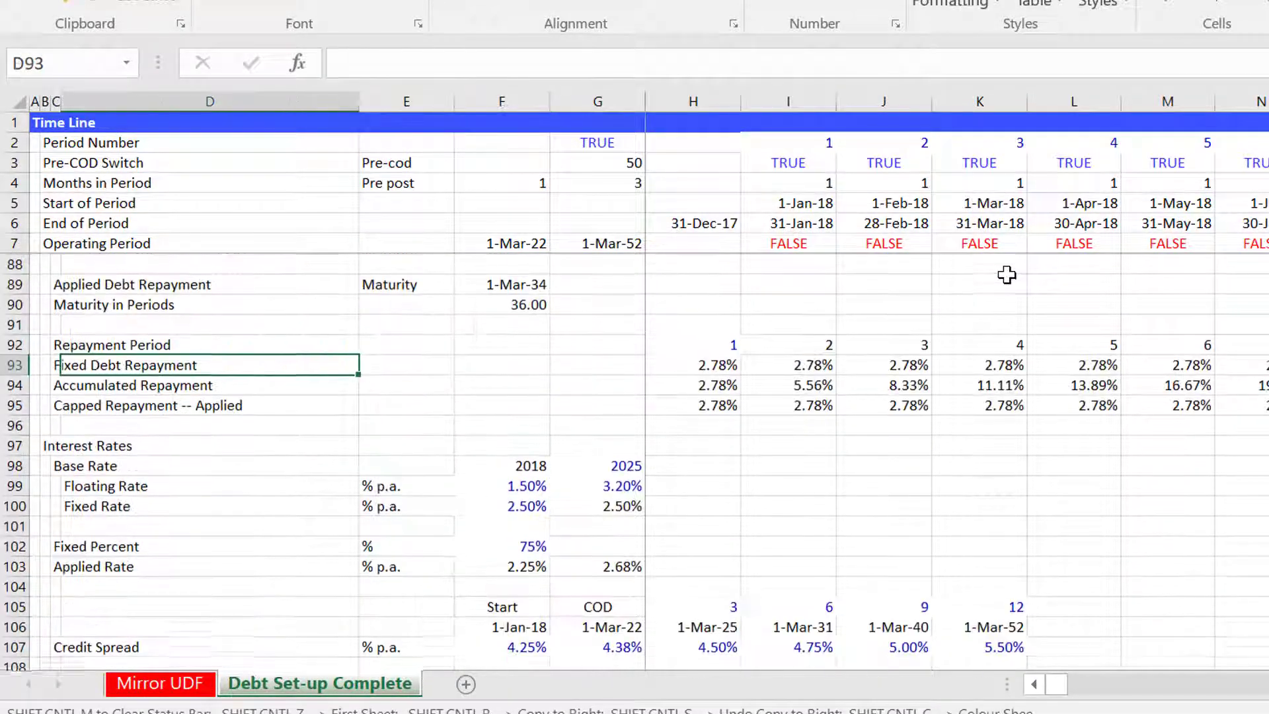
key("Page_Down")
key("Down")
key("Down")
key("Down")
key("Down")
key("Down")
key("Down")
key("Down")
key("Down")
key("Down")
key("Down")
key("Down")
key("Down")
key("Down")
key("Down")
key("Down")
key("Down")
key("Down")
key("Down")
key("Down")
key("Down")
key("Down")
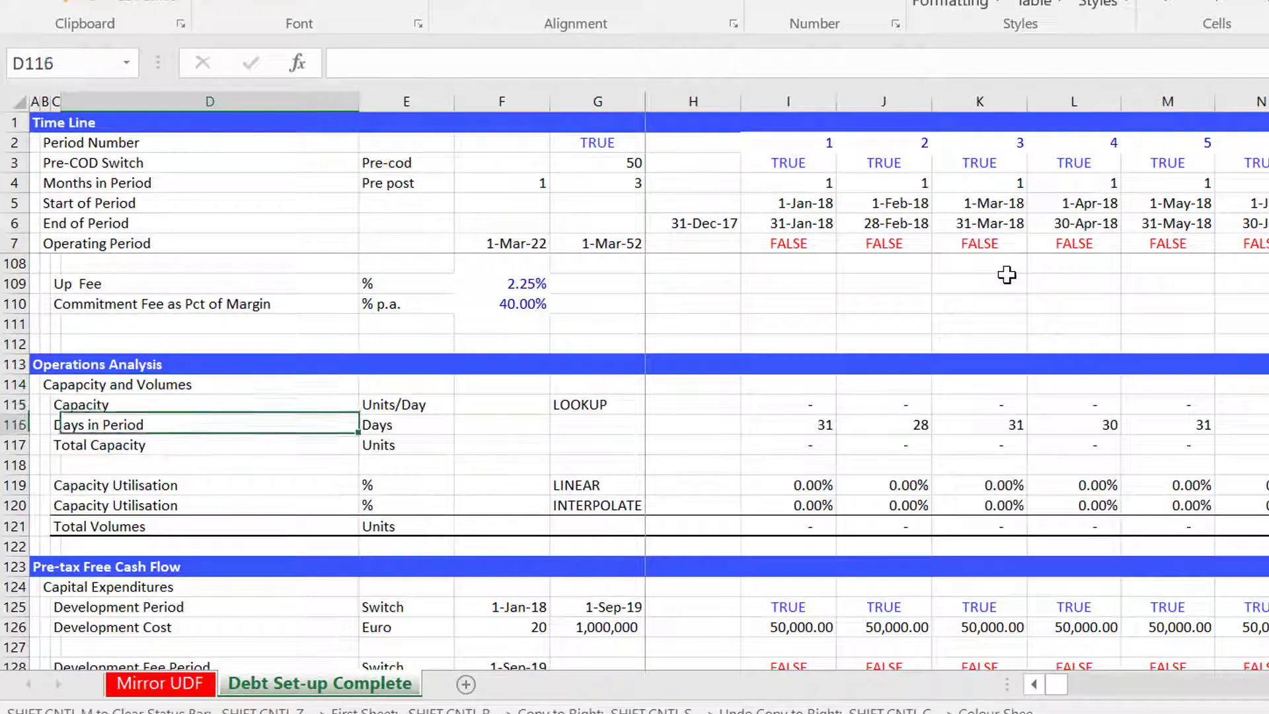
key("Down")
key("Down")
key("Down")
key("Down")
key("Down")
key("Down")
key("Down")
key("Down")
key("Down")
key("Down")
key("Down")
key("Down")
key("Down")
key("Down")
key("Down")
key("Down")
key("Down")
key("Down")
key("Down")
key("Down")
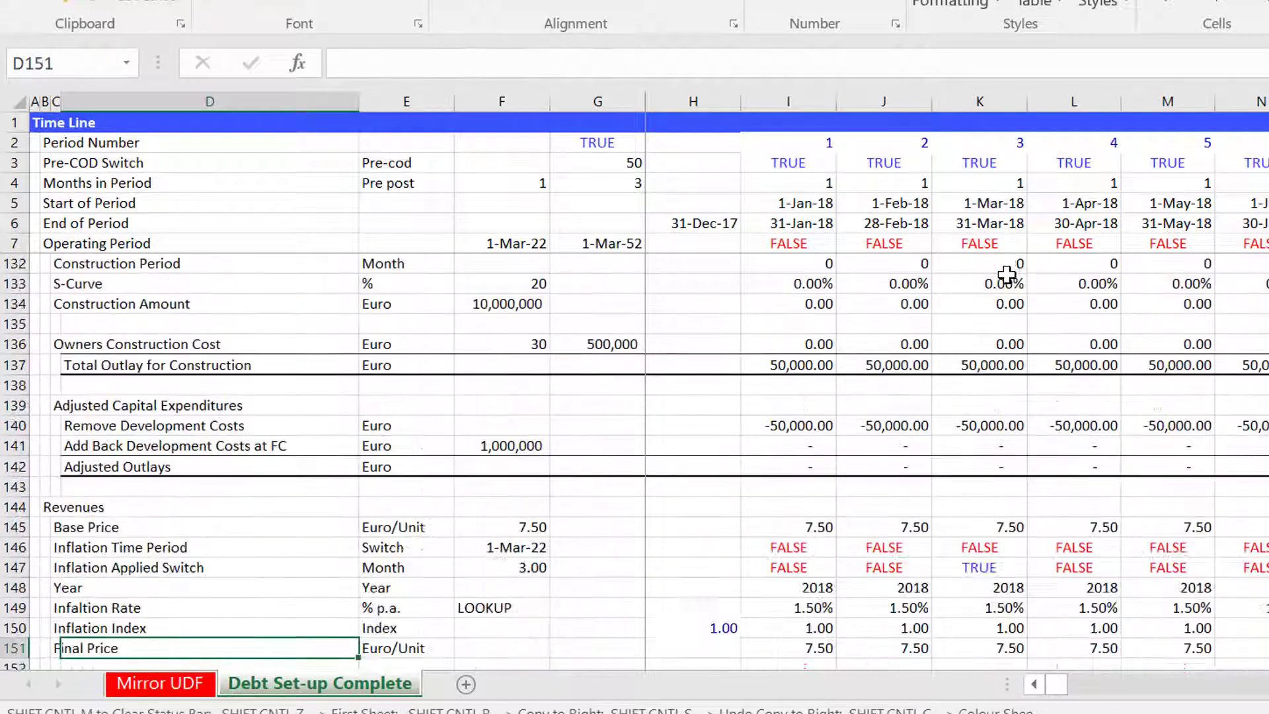
key("Down")
key("Down")
key("Down")
key("Down")
key("Down")
key("Down")
key("Down")
key("Down")
key("Down")
key("Down")
key("Down")
key("Down")
key("Down")
key("Down")
key("Down")
key("Down")
key("Down")
key("Down")
key("Down")
key("Down")
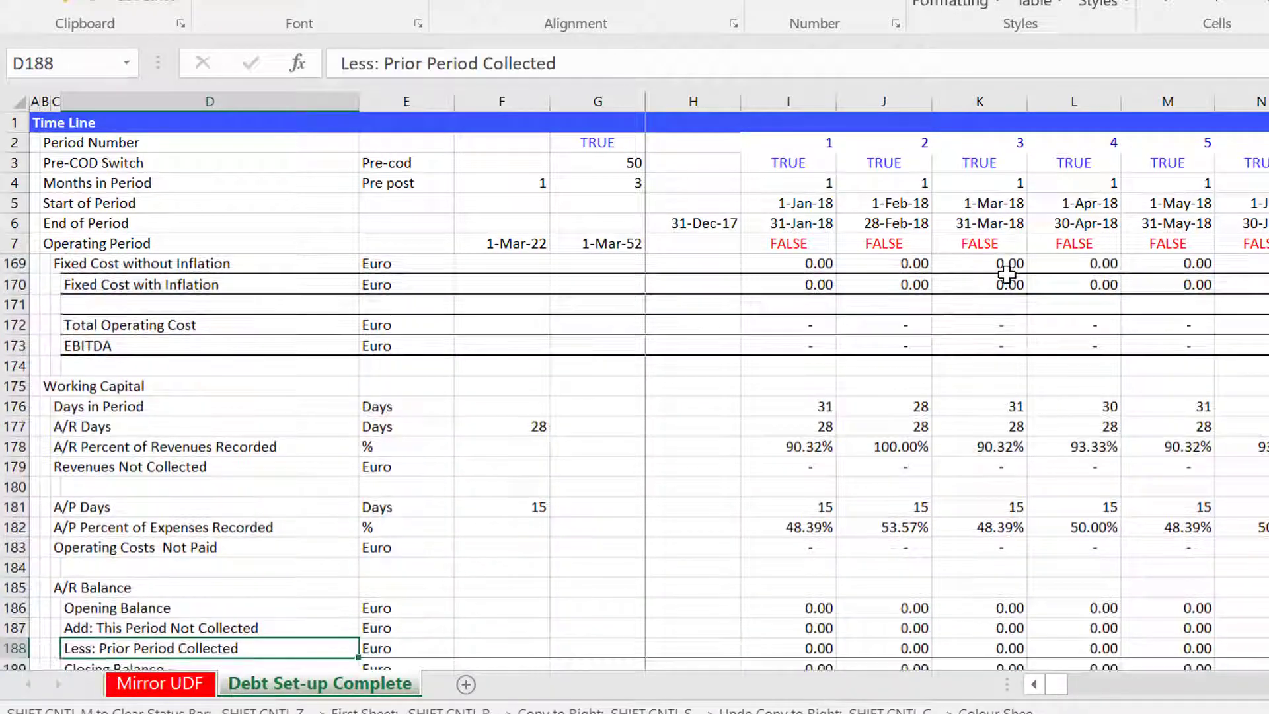
key("Down")
key("Down")
key("Down")
key("Down")
key("Down")
key("Down")
key("Down")
key("Down")
key("Down")
key("Down")
key("Down")
key("Down")
key("Down")
key("Down")
key("Down")
key("Down")
key("Down")
key("Down")
key("Down")
key("Down")
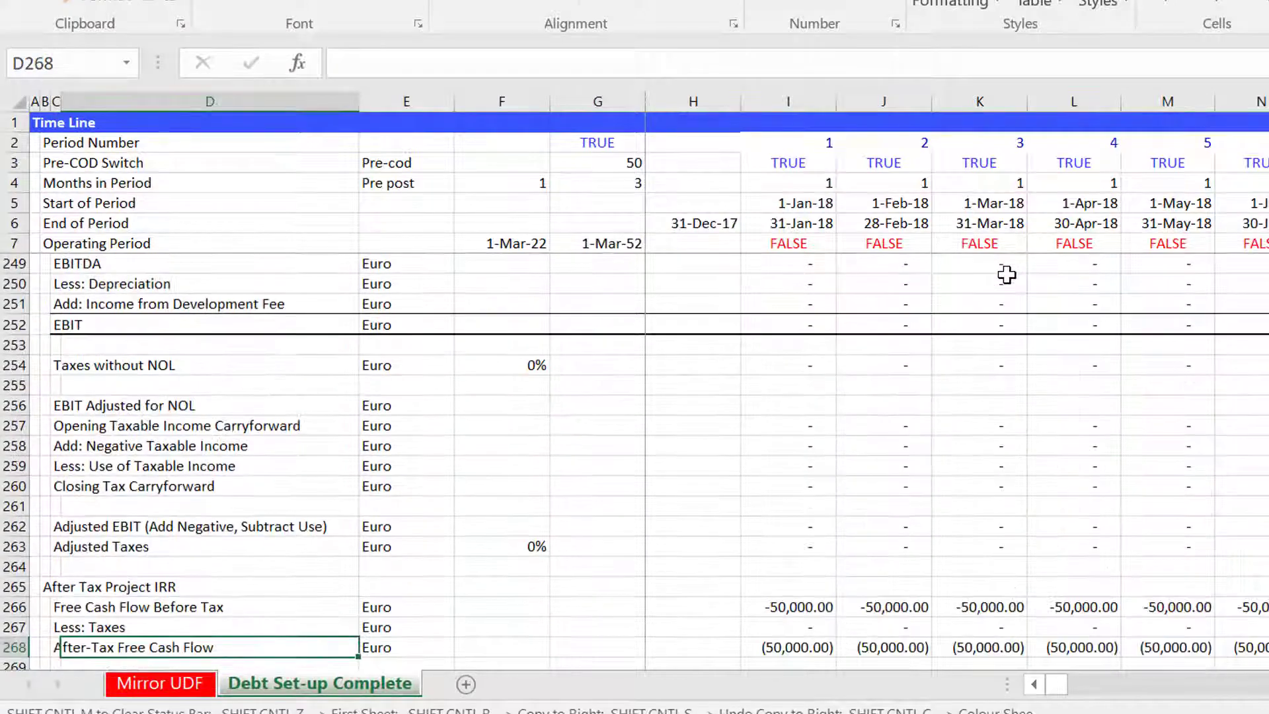
key("Down")
key("Down")
key("Down")
key("Down")
key("Down")
key("Down")
key("Down")
key("Down")
key("Down")
key("Down")
key("Down")
key("Down")
key("Down")
key("Down")
key("Down")
key("Down")
key("Down")
key("Down")
key("Down")
key("Down")
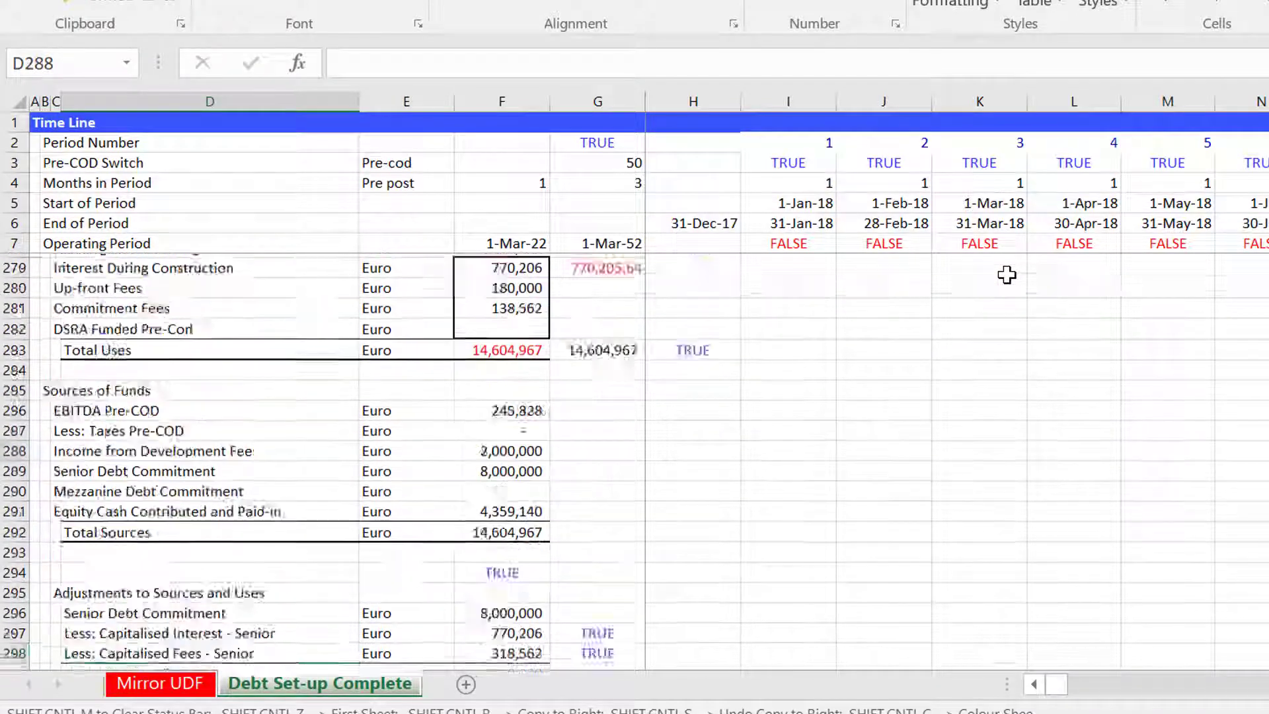
Inspect the Summary Sources and Uses interest during construction, fee and DSRA rows.
key("Up")
key("Up")
key("Up")
key("Up")
key("Up")
key("Up")
key("Up")
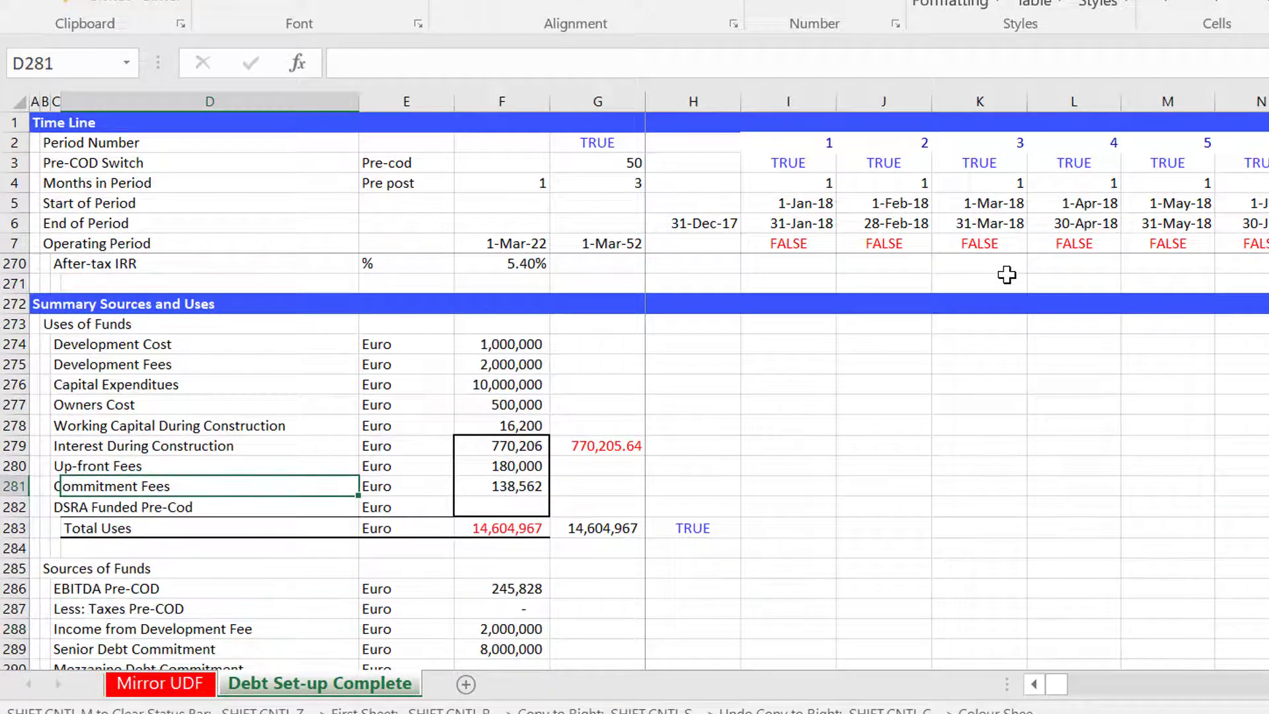
key("Down")
key("Right")
key("Right")
key("Right")
key("Left")
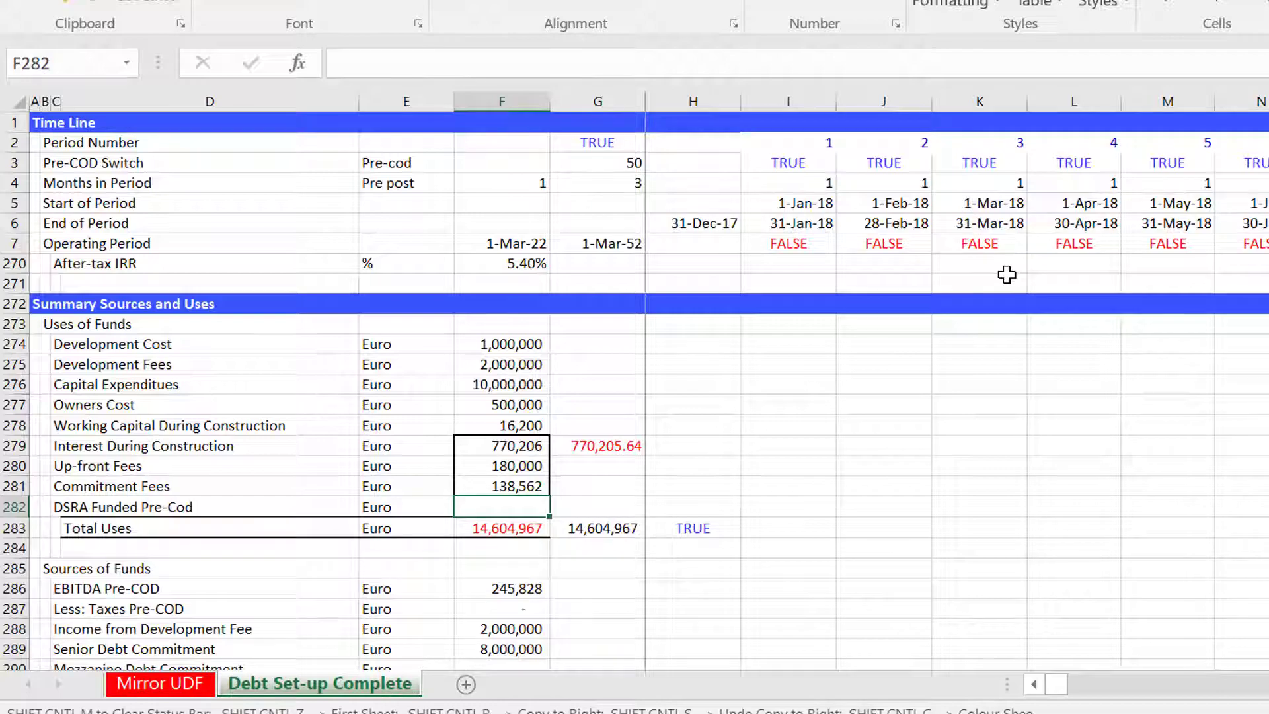
key("Down")
key("Down")
key("Down")
key("Down")
key("Down")
key("Down")
key("Down")
key("Down")
key("Down")
key("Down")
key("Down")
key("Down")
key("Down")
key("Down")
key("Down")
key("Down")
key("Down")
key("Down")
key("Down")
key("Down")
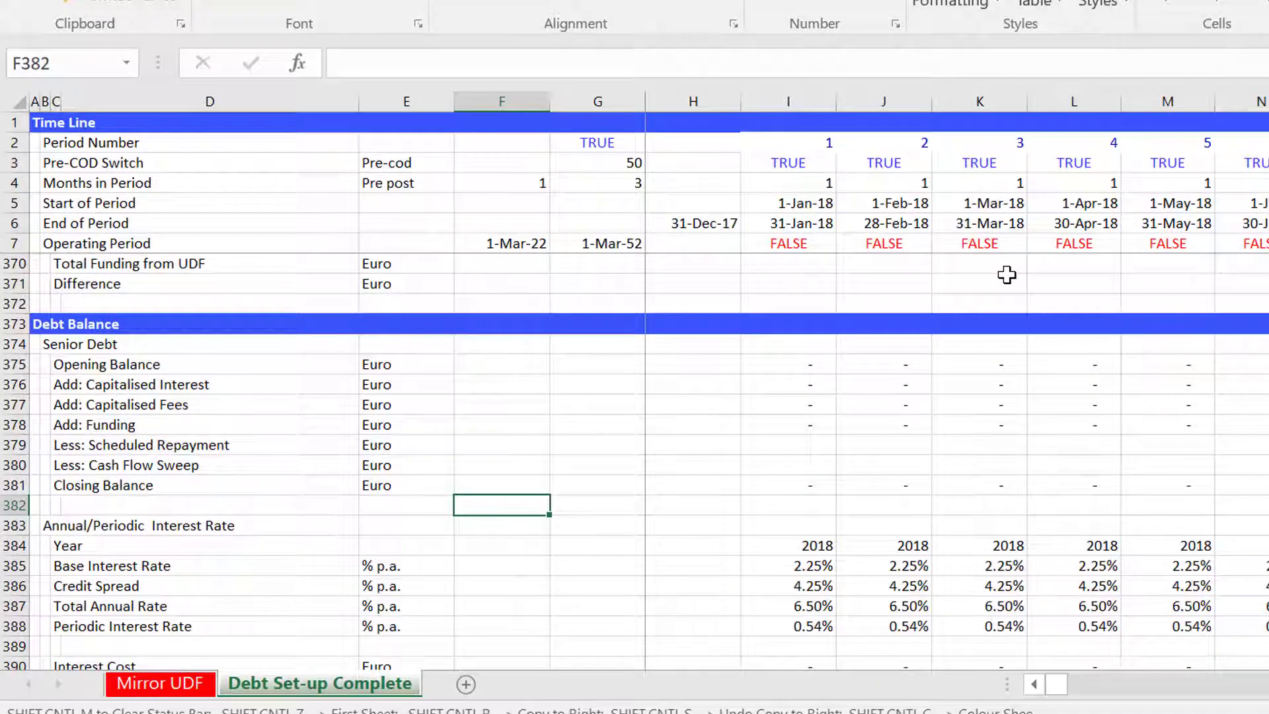
Browse down through the debt balance, IDC and fee rows to the cash flow waterfall and balance sheet.
key("Down")
key("Down")
key("Down")
key("Down")
key("Down")
key("Down")
key("Down")
key("Down")
key("Down")
key("Down")
key("Down")
key("Down")
key("Down")
key("Down")
key("Down")
key("Down")
key("Down")
key("Down")
key("Down")
key("Down")
key("Down")
key("Down")
key("Down")
key("Down")
key("Down")
key("Down")
key("Down")
key("Down")
key("Down")
key("Down")
key("Down")
key("Down")
key("Down")
key("Down")
key("Down")
key("Down")
key("Down")
key("Down")
key("Down")
key("Down")
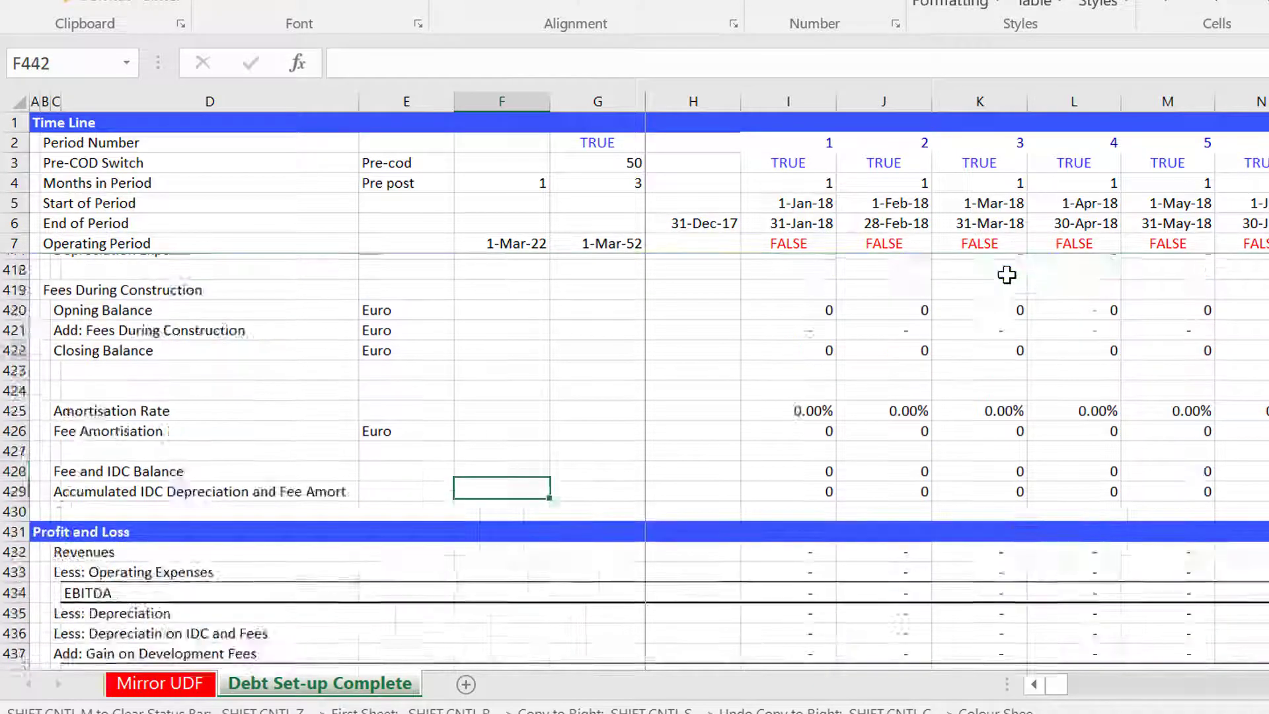
key("Down")
key("Down")
key("Down")
key("Down")
key("Down")
key("Down")
key("Down")
key("Down")
key("Down")
key("Down")
key("Down")
key("Down")
key("Down")
key("Down")
key("Down")
key("Down")
key("Down")
key("Down")
key("Down")
key("Down")
key("Up")
key("Up")
key("Up")
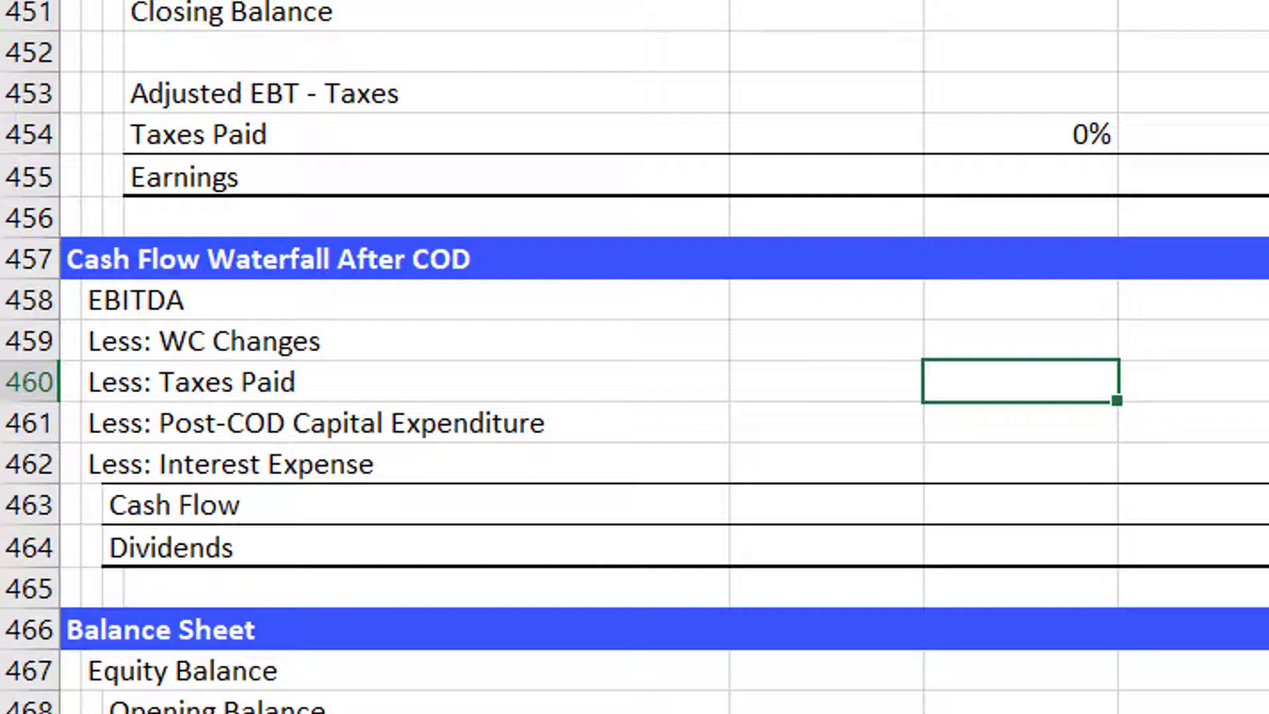
key("ctrl+Down")
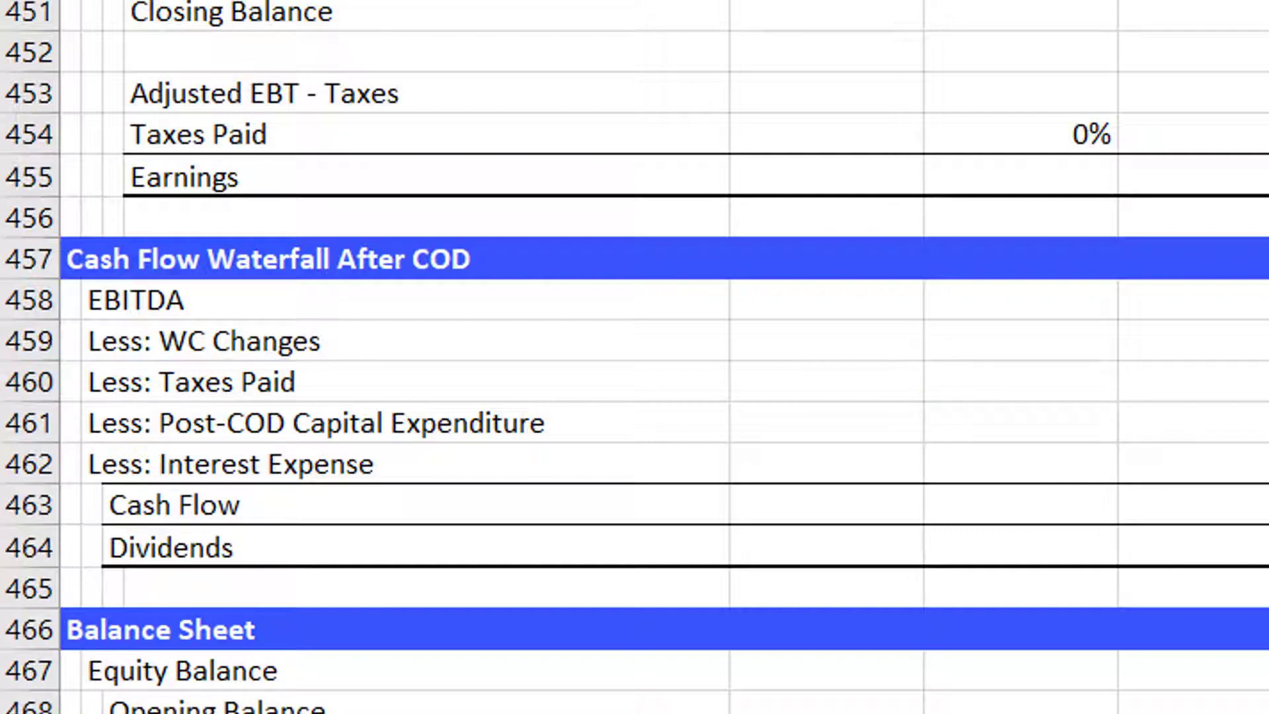